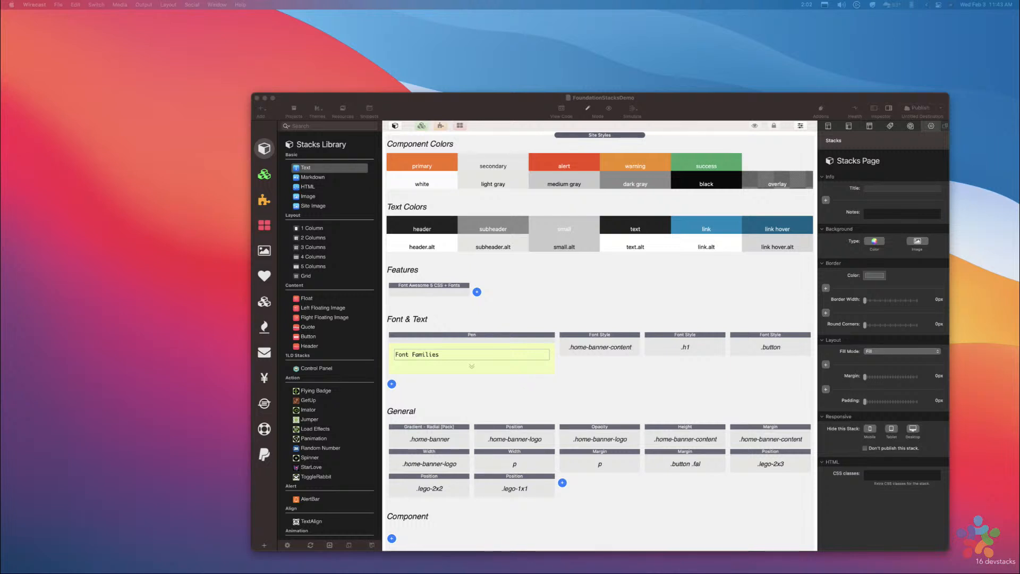
Reposition the FoundationStacksDemo project window on the desktop and save the project
drag(452, 104, 435, 62)
key(super+s)
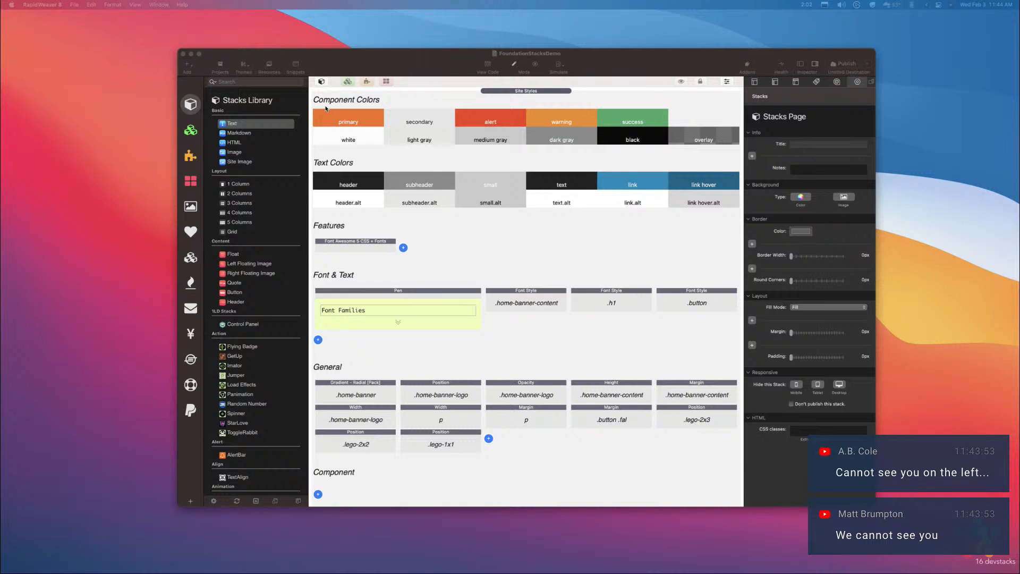
Switch to Sketch and bring up the foundationstacks.sketch document
mouse_move(944, 573)
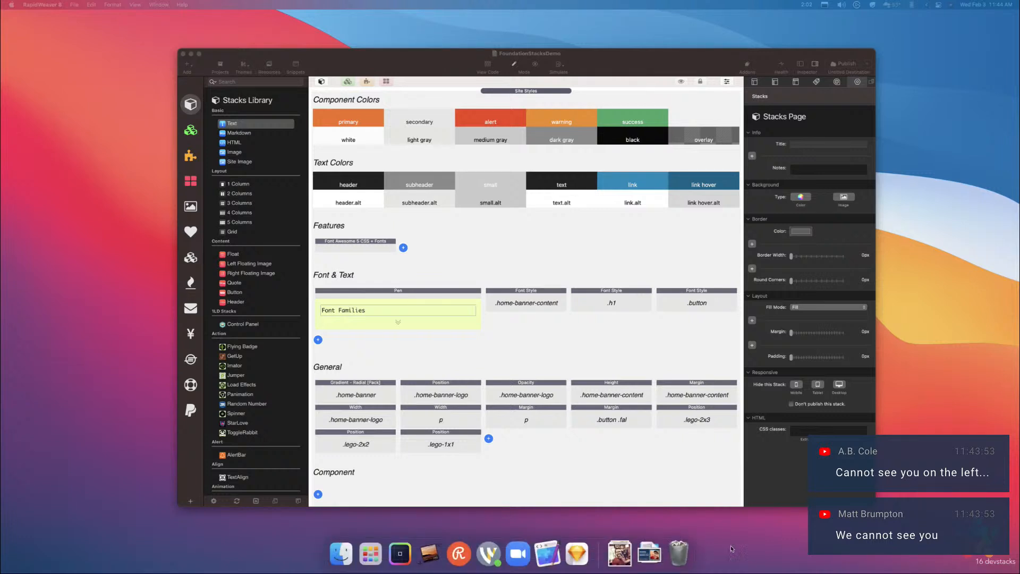
click(580, 560)
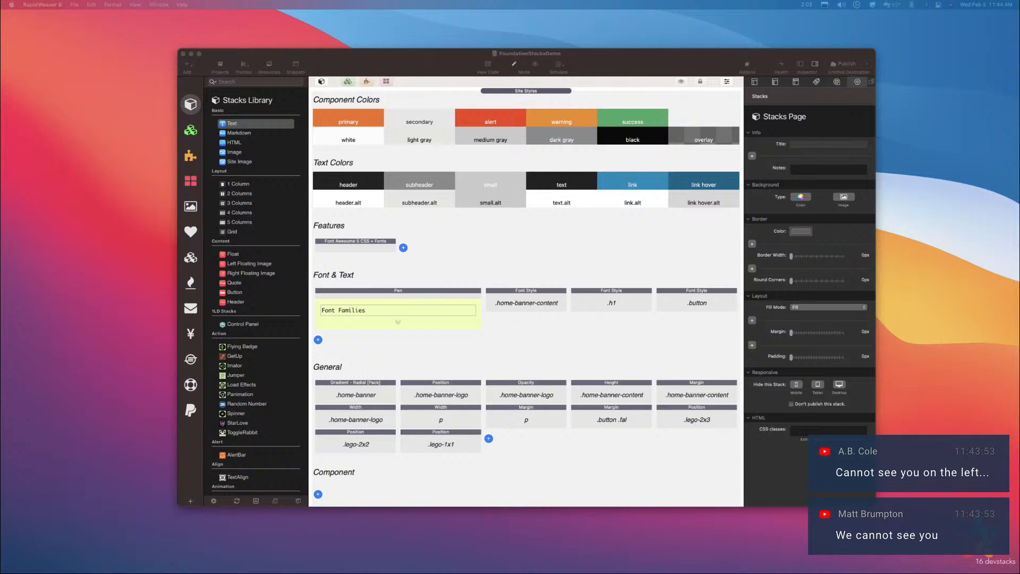
click(319, 56)
key(super+s)
mouse_move(518, 564)
click(577, 555)
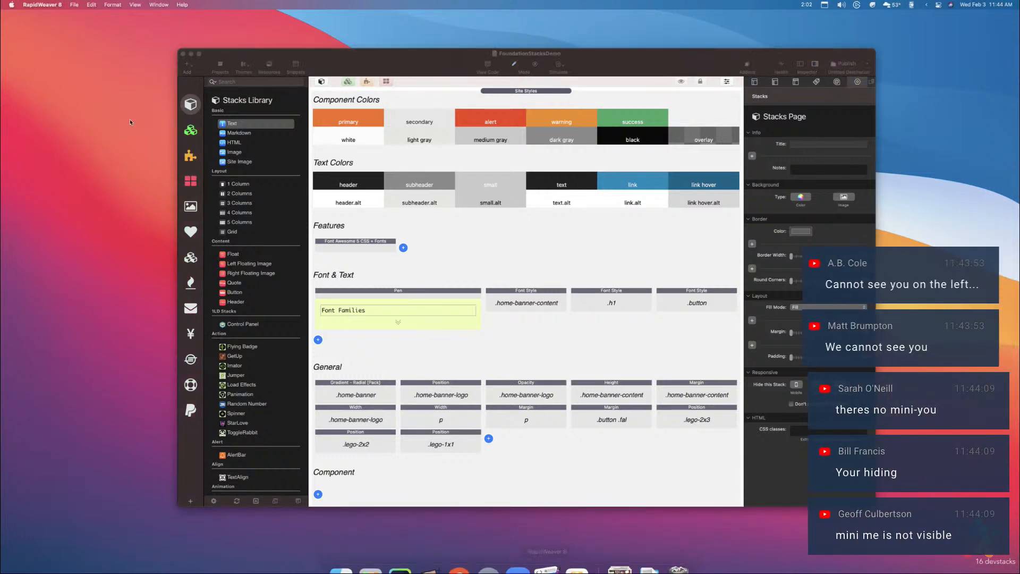
mouse_move(423, 553)
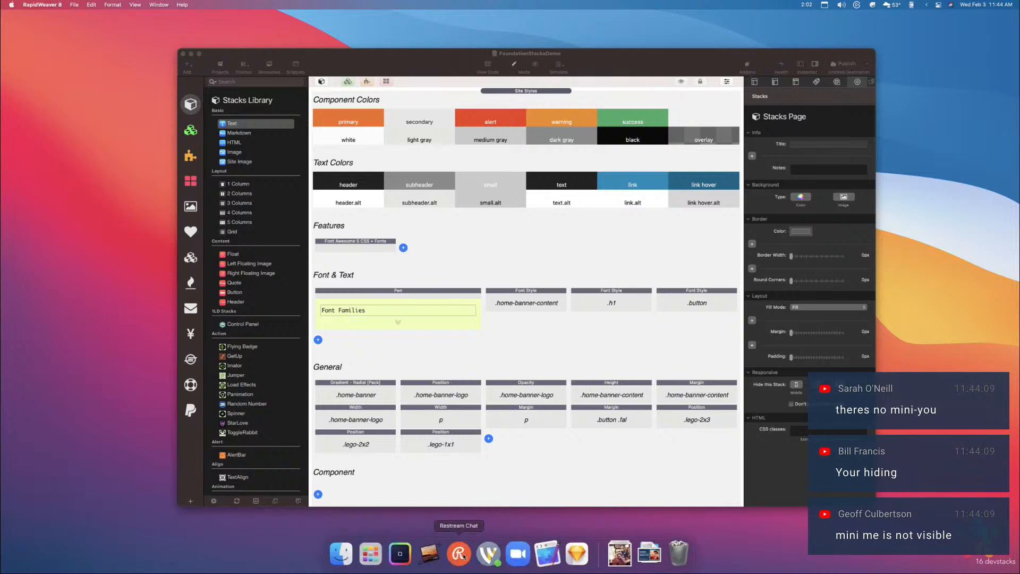
right_click(574, 549)
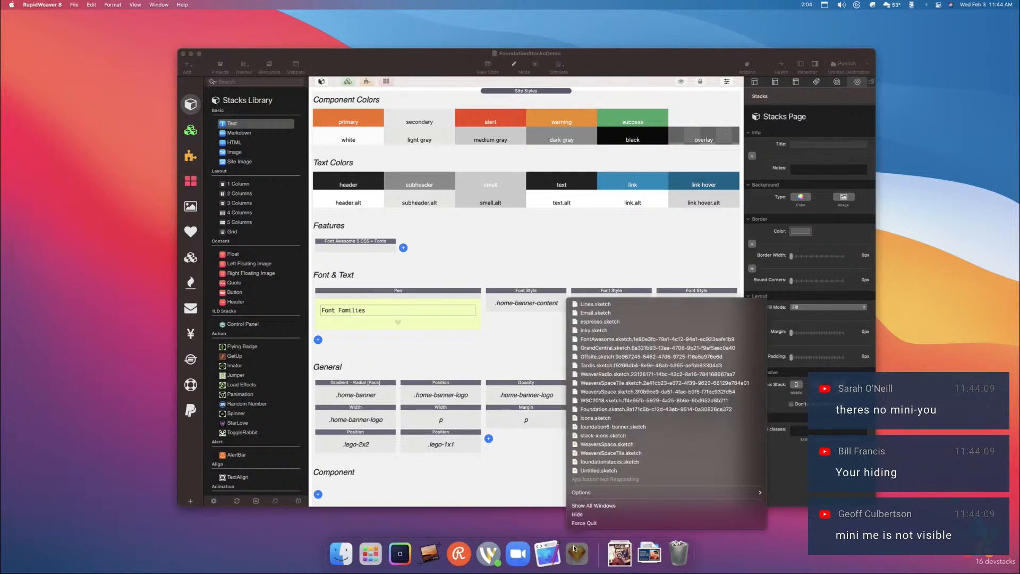
click(593, 462)
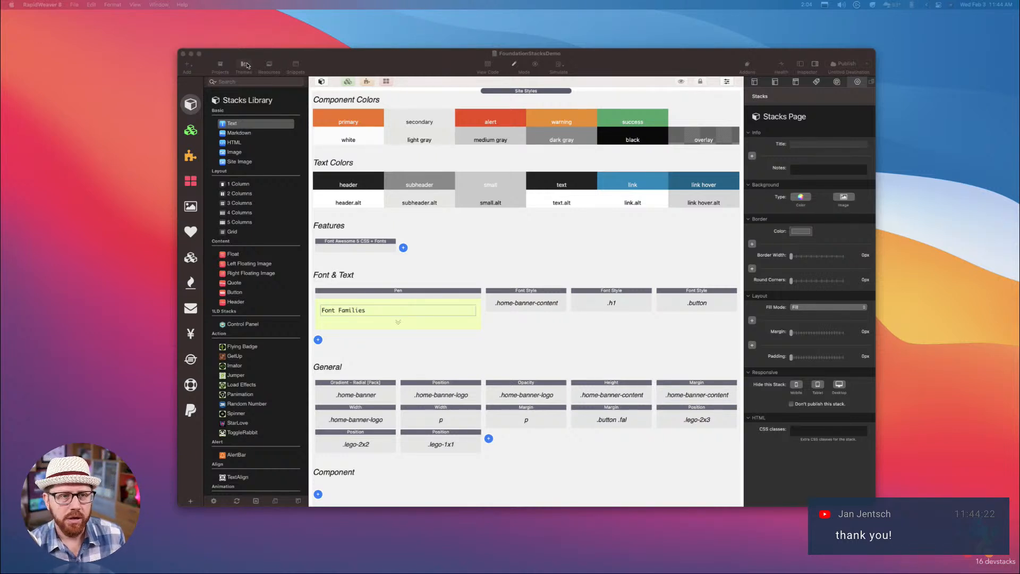
click(395, 58)
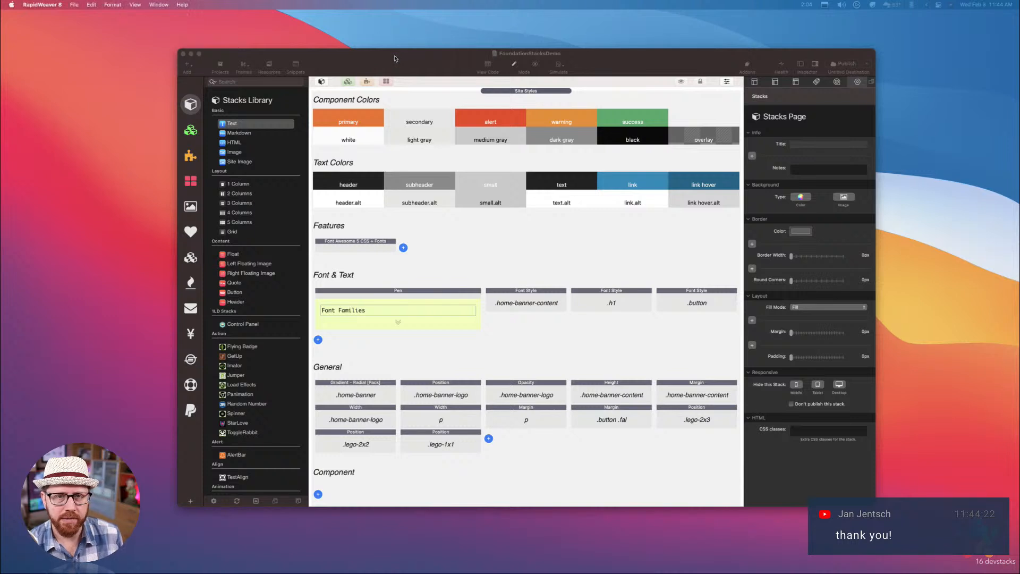
drag(395, 59, 388, 60)
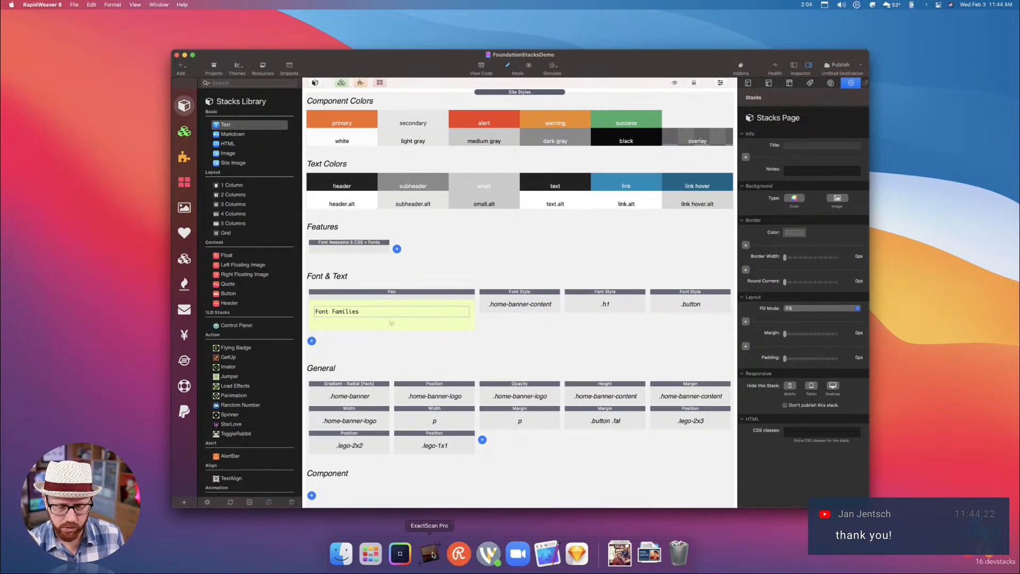
click(430, 554)
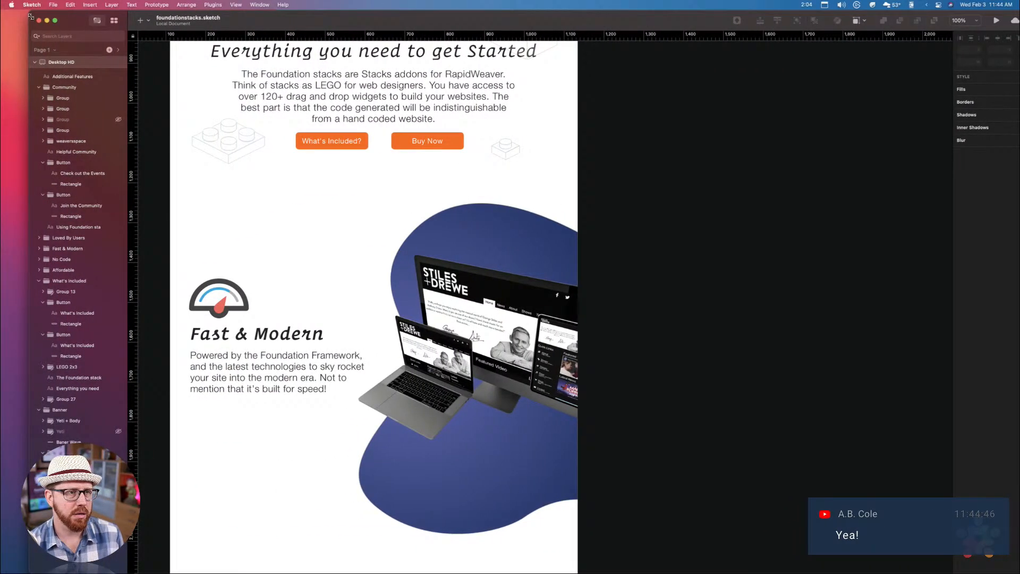
Shrink the foundationstacks.sketch window and arrange it overlapping the RapidWeaver project window, with the page banner in view
mouse_move(30, 16)
mouse_down()
mouse_move(269, 75)
mouse_move(380, 72)
mouse_up()
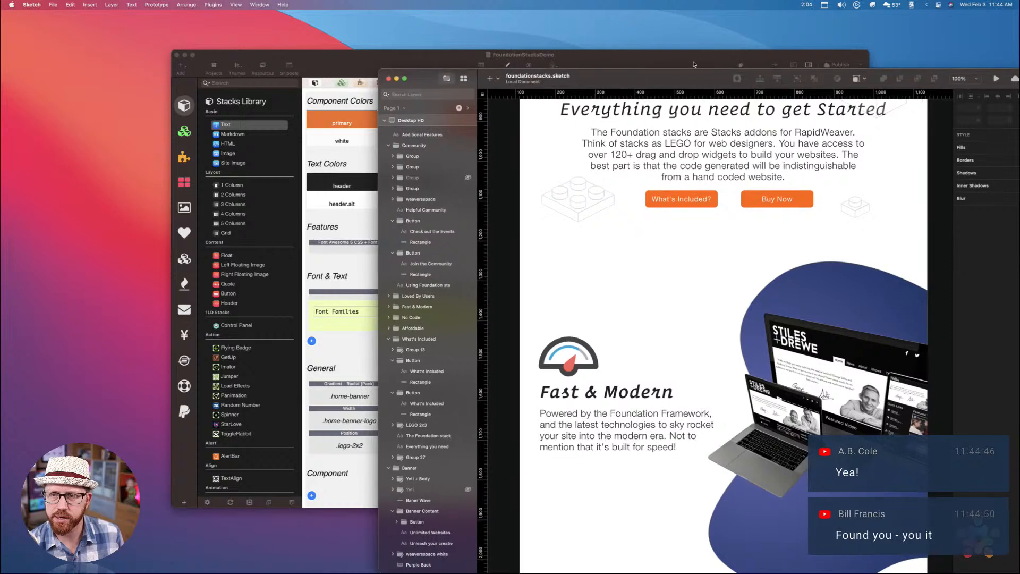
mouse_move(713, 80)
mouse_down()
mouse_move(611, 32)
mouse_move(653, 44)
mouse_up()
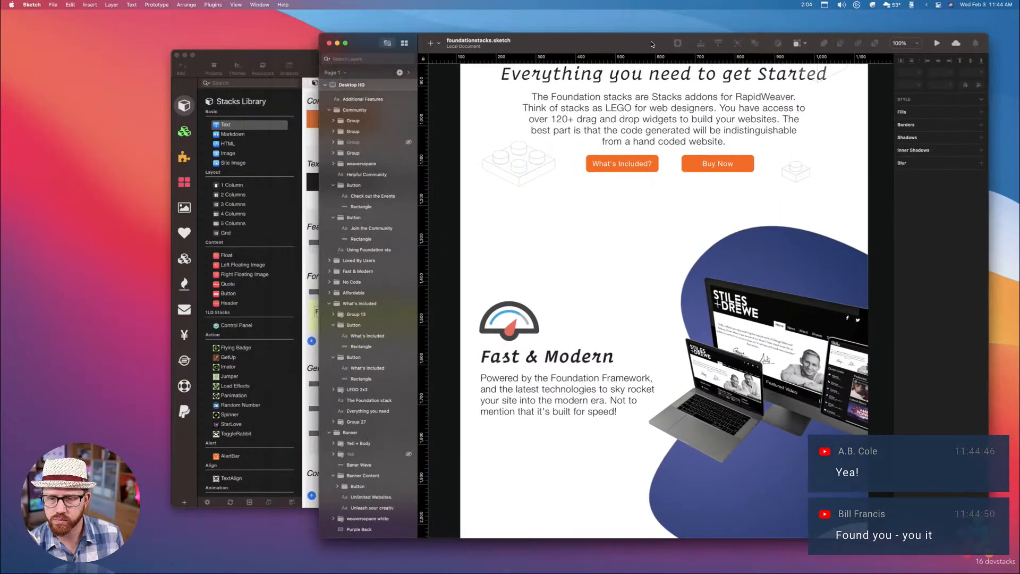
scroll(596, 59, up, 10)
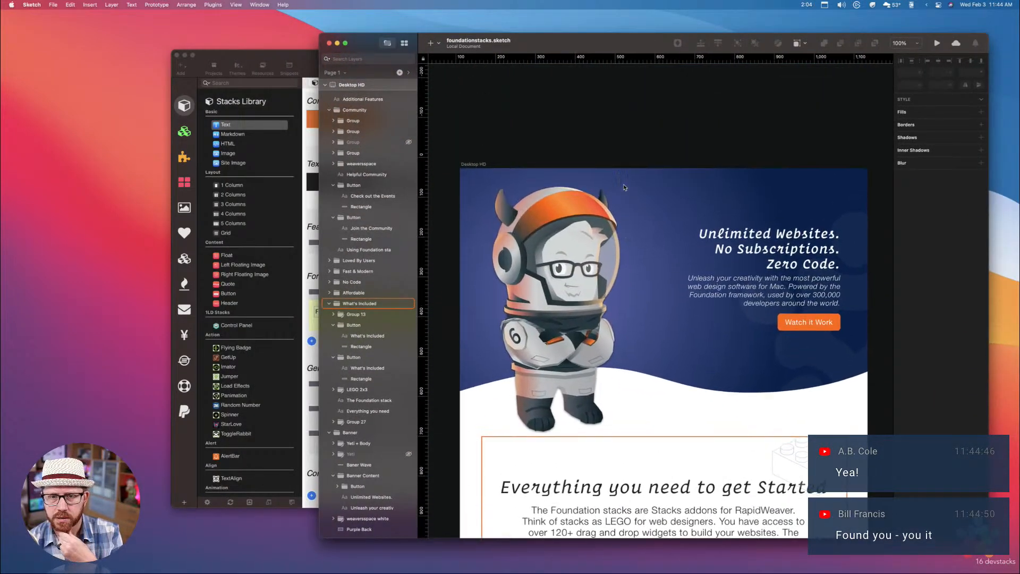
scroll(629, 194, down, 5)
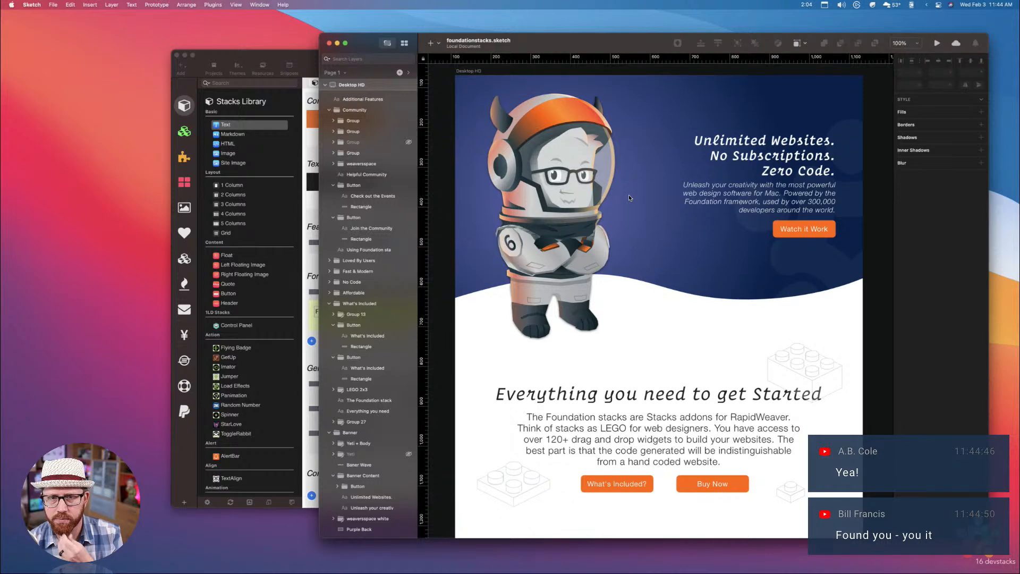
drag(614, 48, 590, 40)
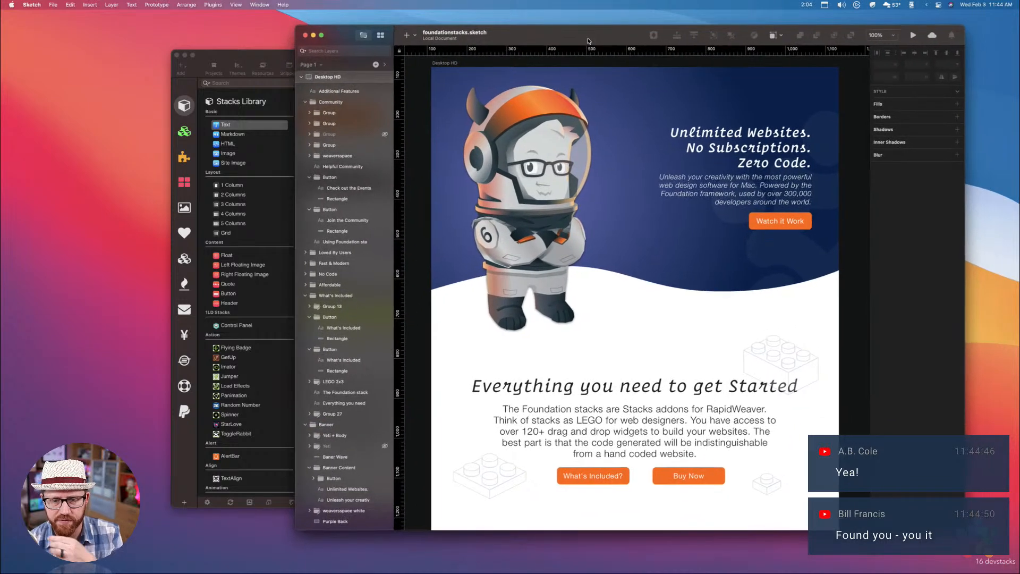
click(233, 87)
drag(246, 53, 141, 92)
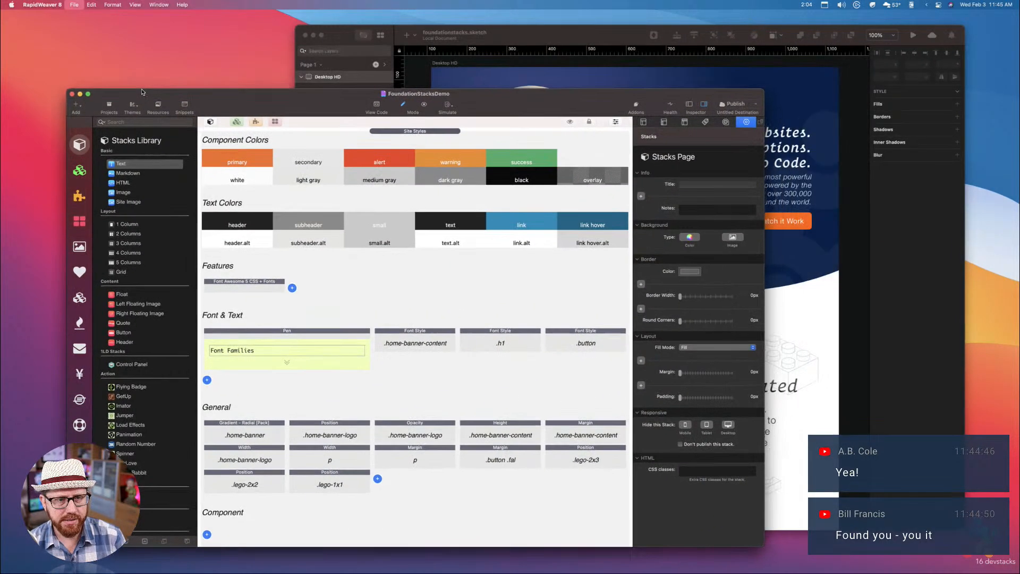
drag(531, 30, 498, 33)
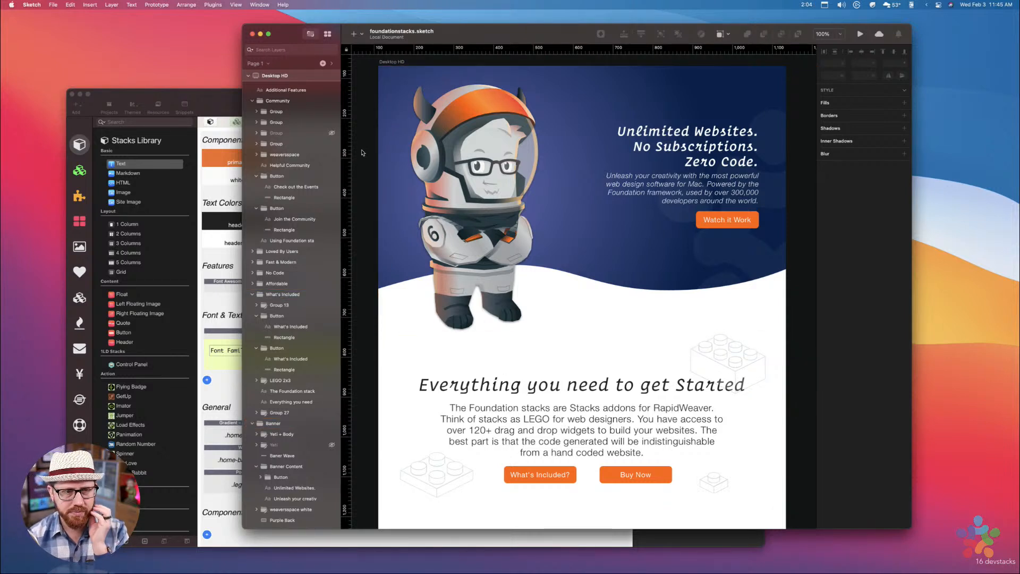
mouse_move(408, 572)
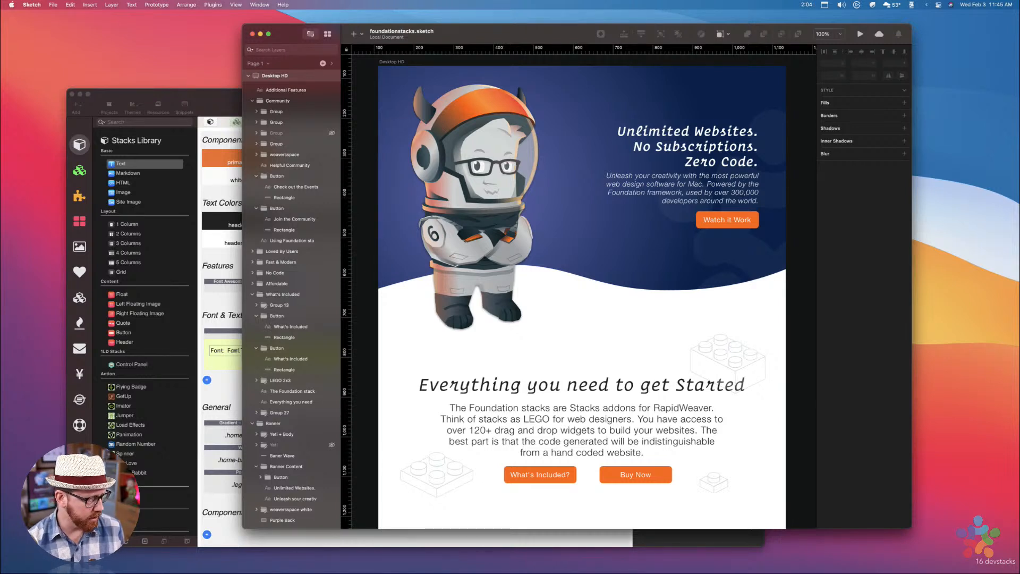
key(super+Tab)
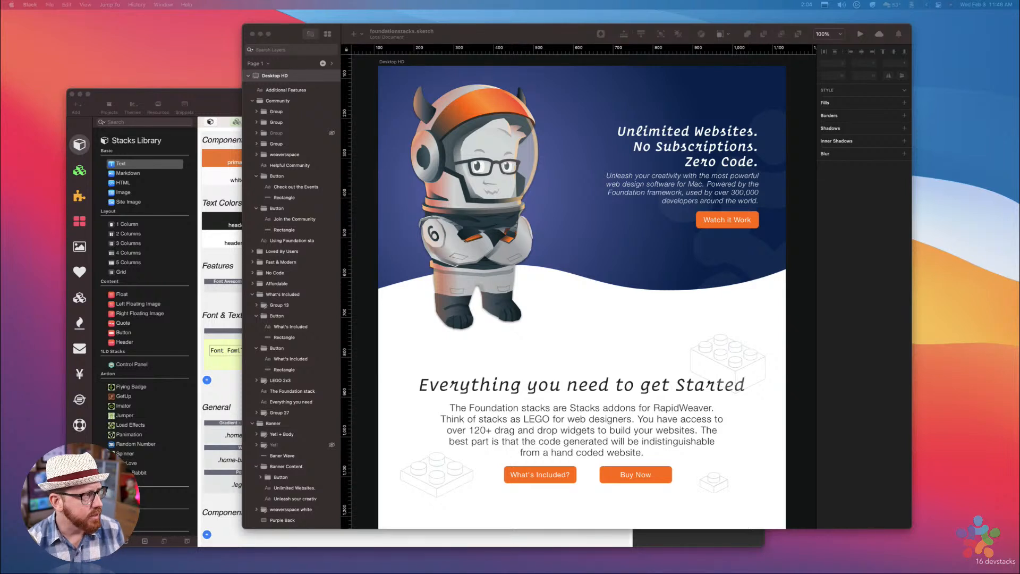
key(ctrl+Up)
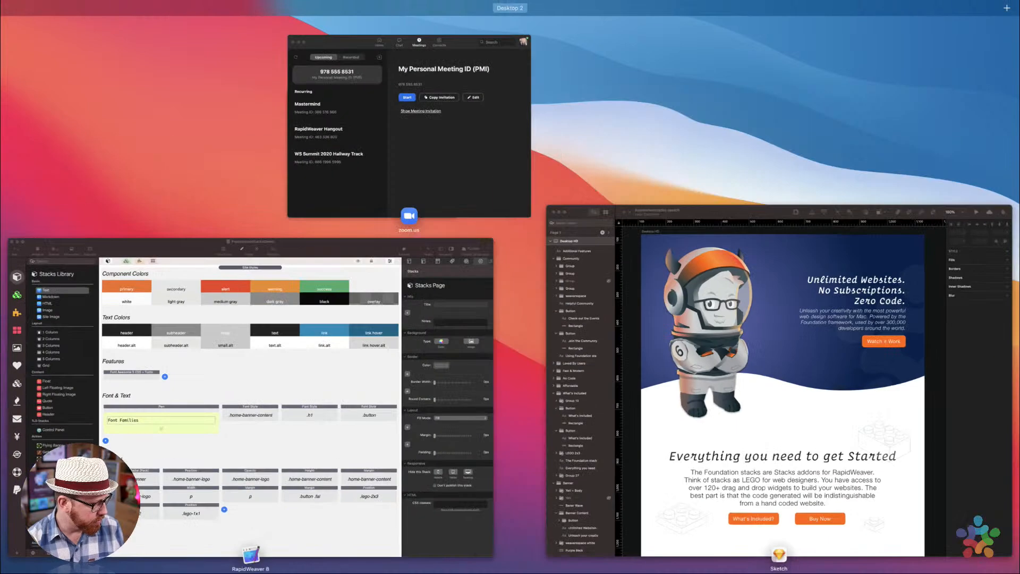
click(786, 387)
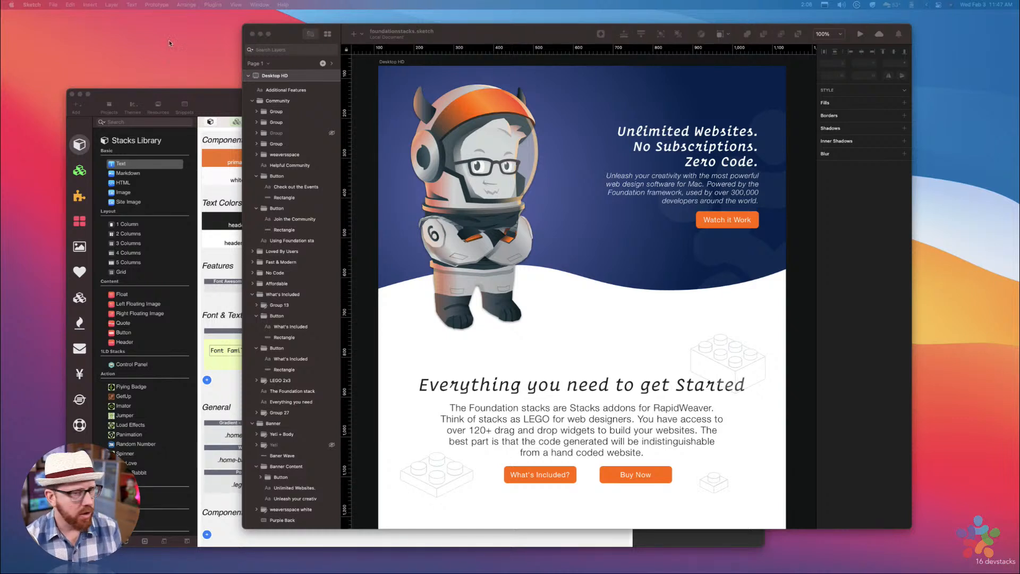
Draw a full-width rectangle, about 1024 × 198, over the wavy lower part of the banner on the Desktop HD artboard
click(284, 36)
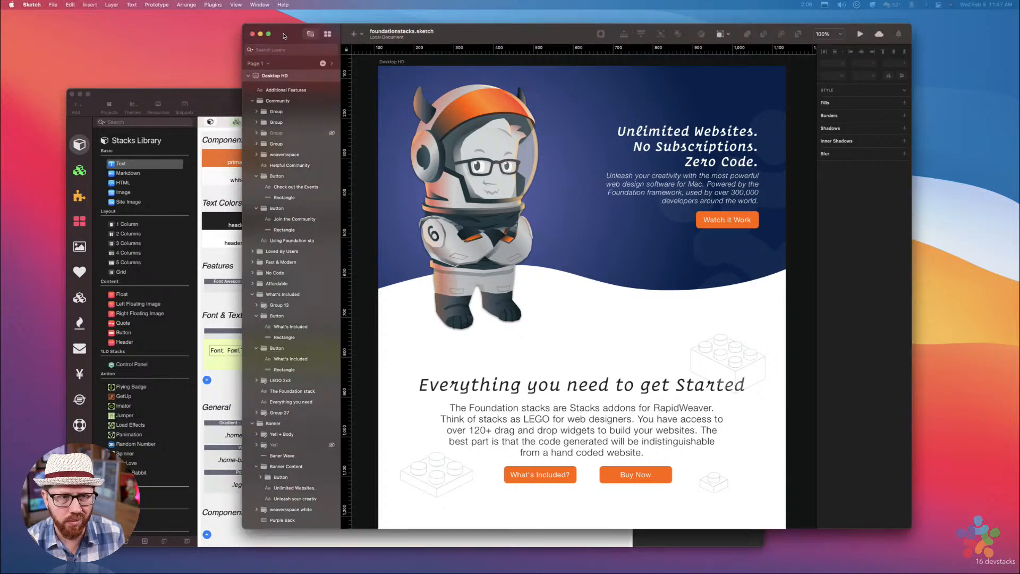
click(359, 35)
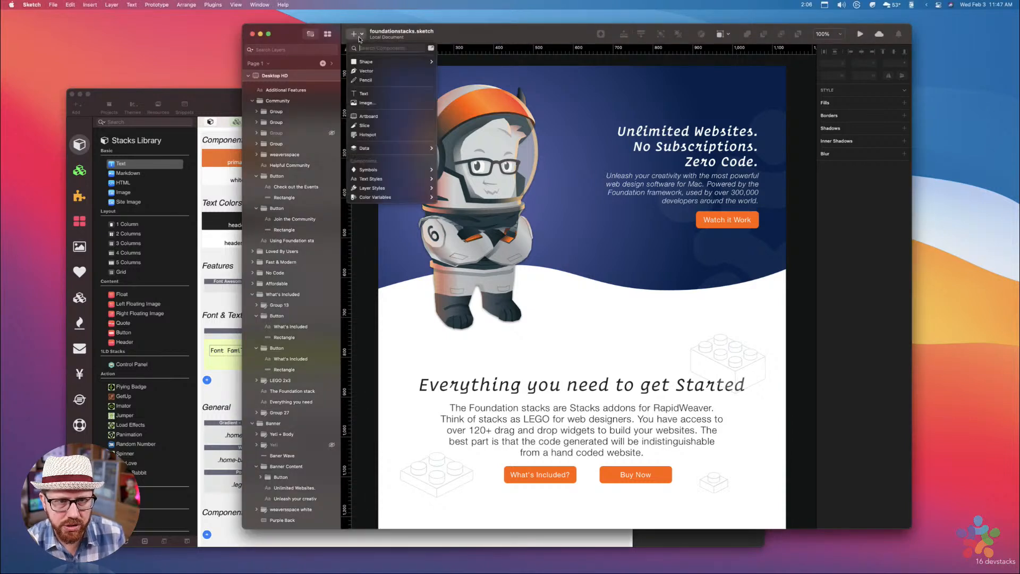
mouse_move(369, 64)
click(461, 62)
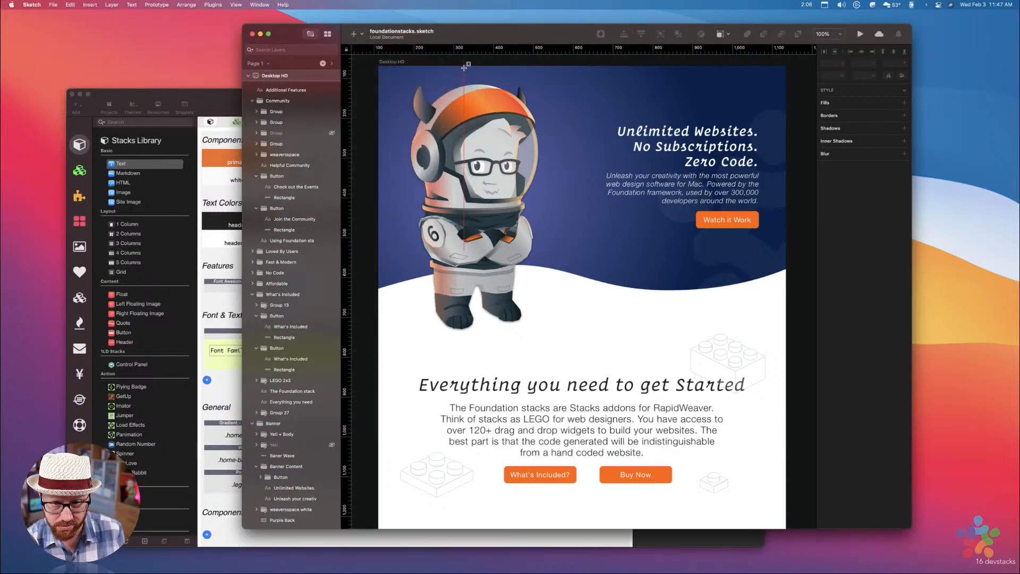
drag(380, 254, 786, 331)
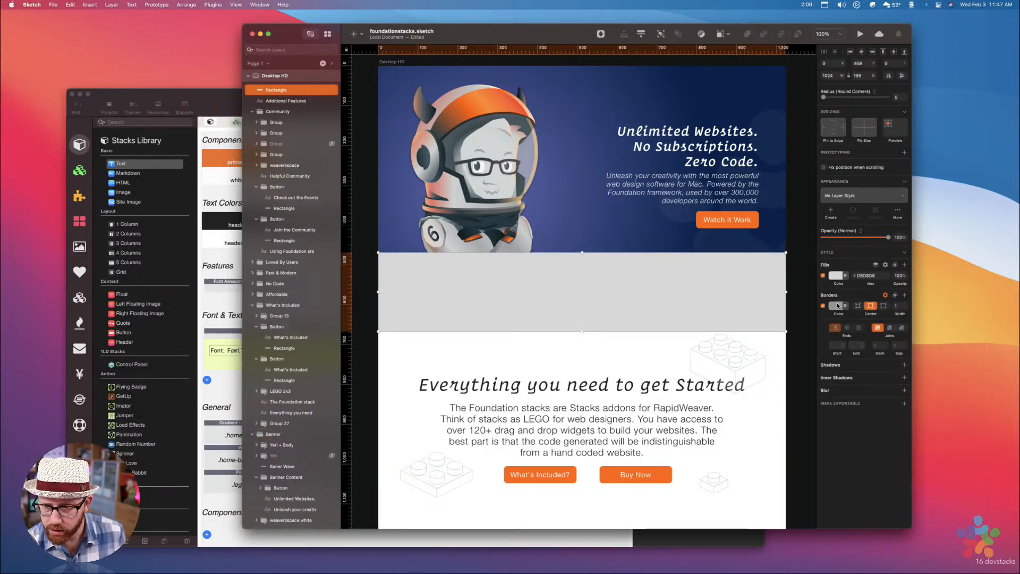
Fill the new rectangle with white (FFFFFF), turn off its border, and move it down to Y 494
click(839, 276)
drag(873, 344, 824, 313)
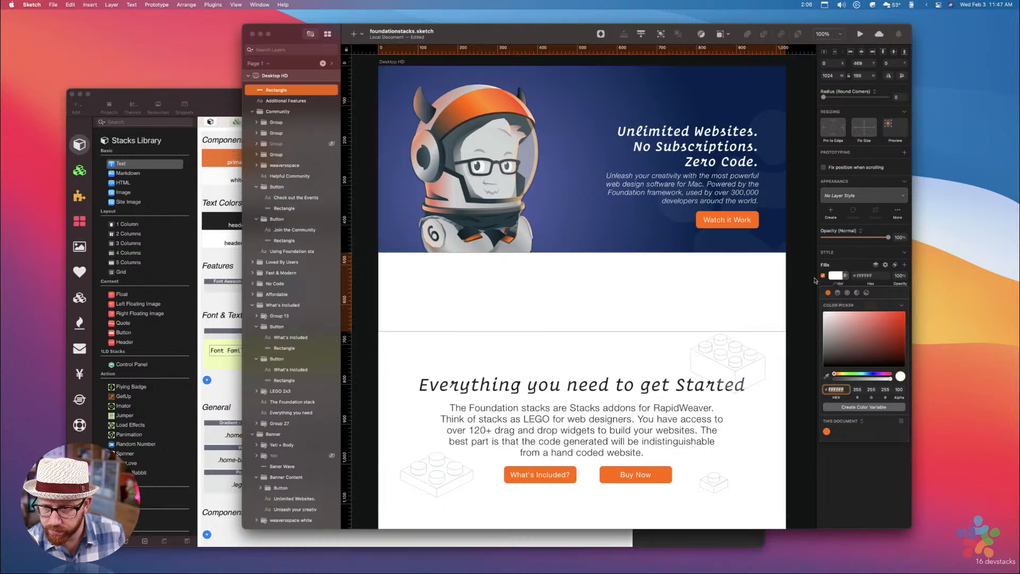
click(850, 269)
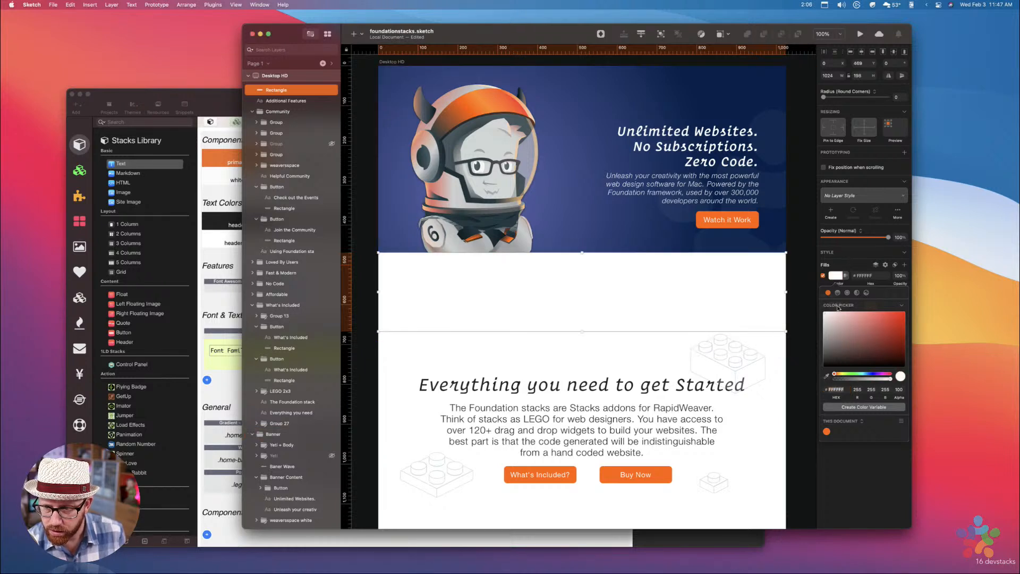
click(836, 275)
click(823, 306)
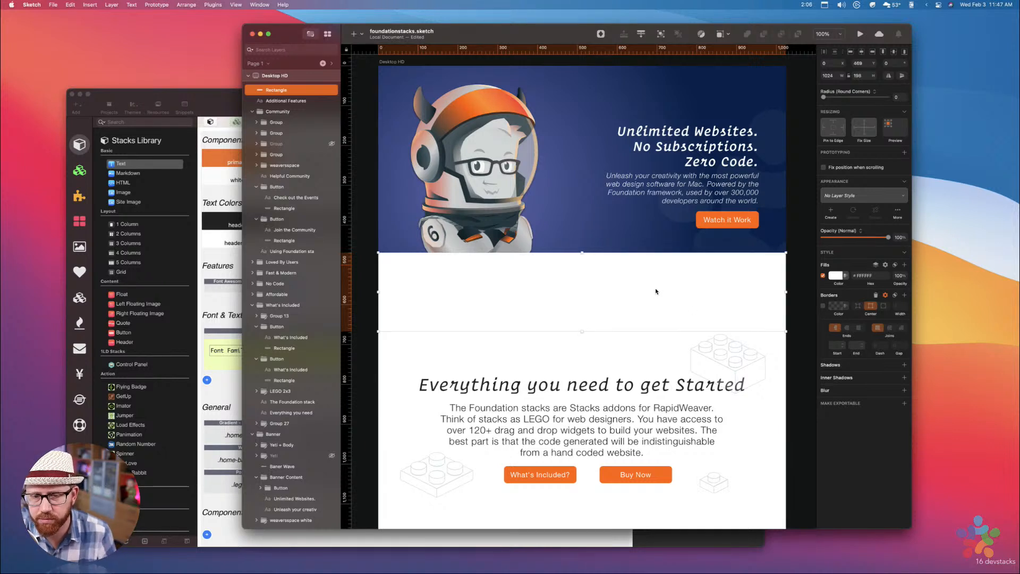
drag(656, 291, 656, 300)
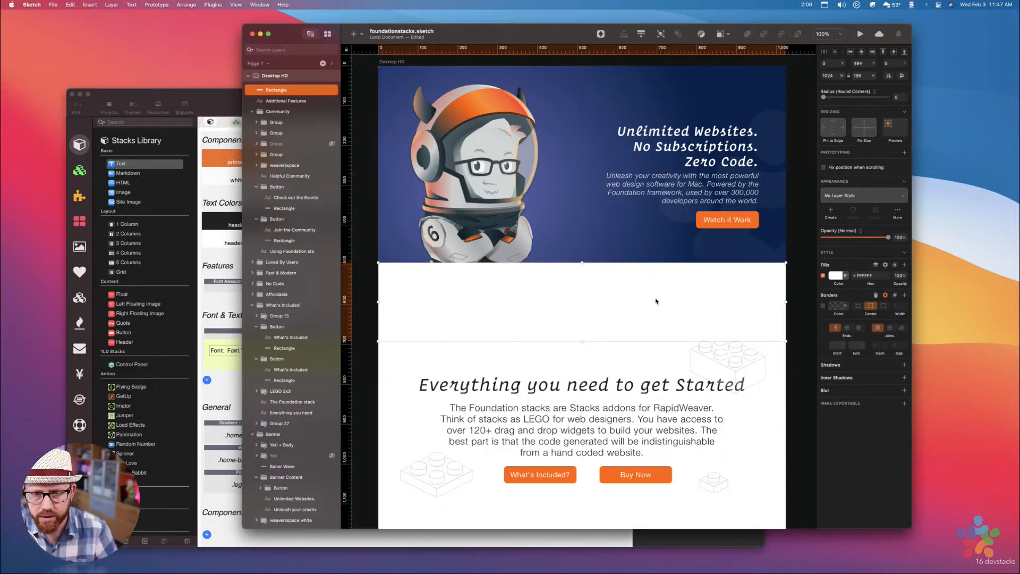
Delete the white rectangle covering the lower part of the banner
click(613, 244)
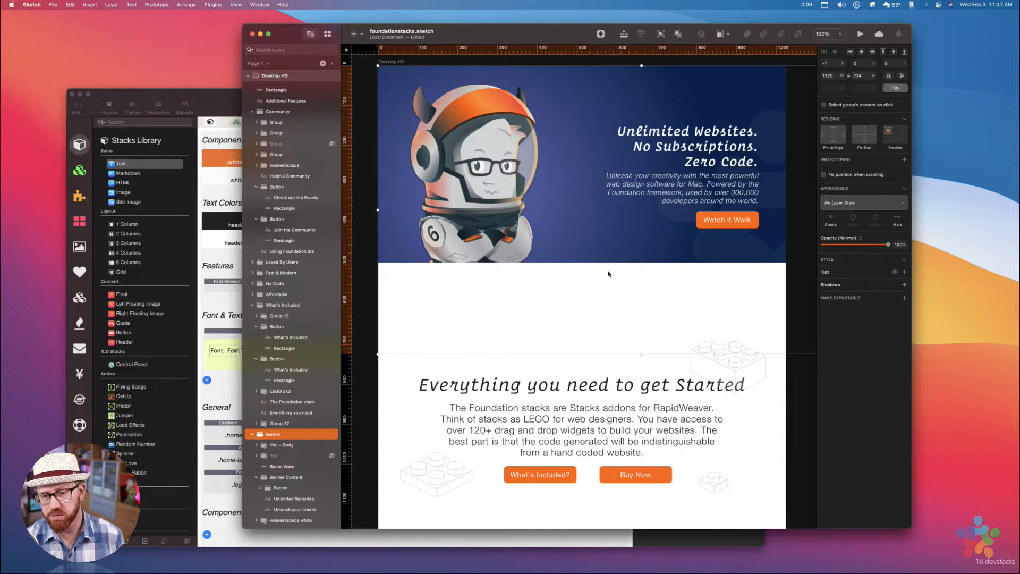
click(801, 271)
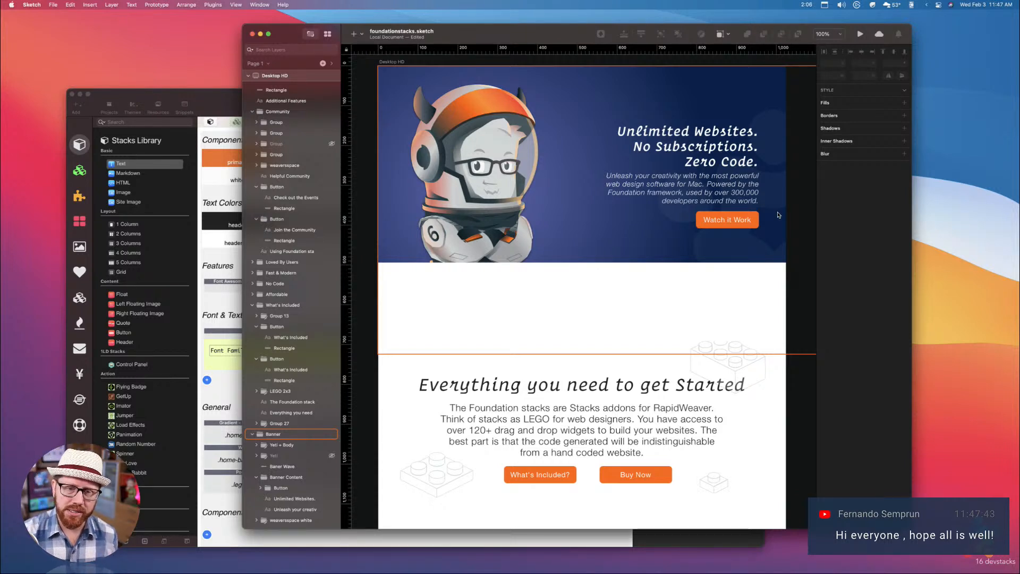
click(678, 267)
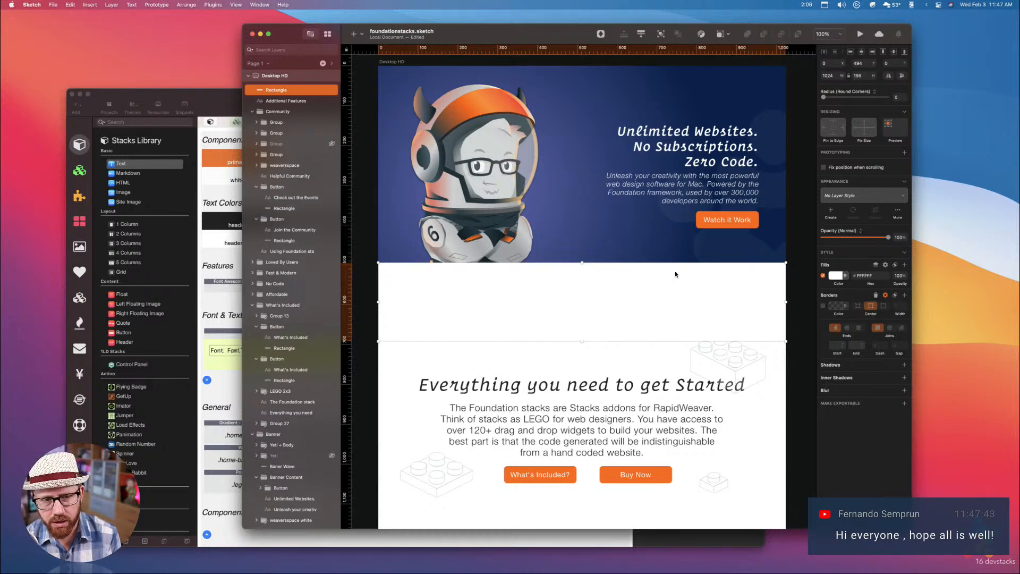
key(Delete)
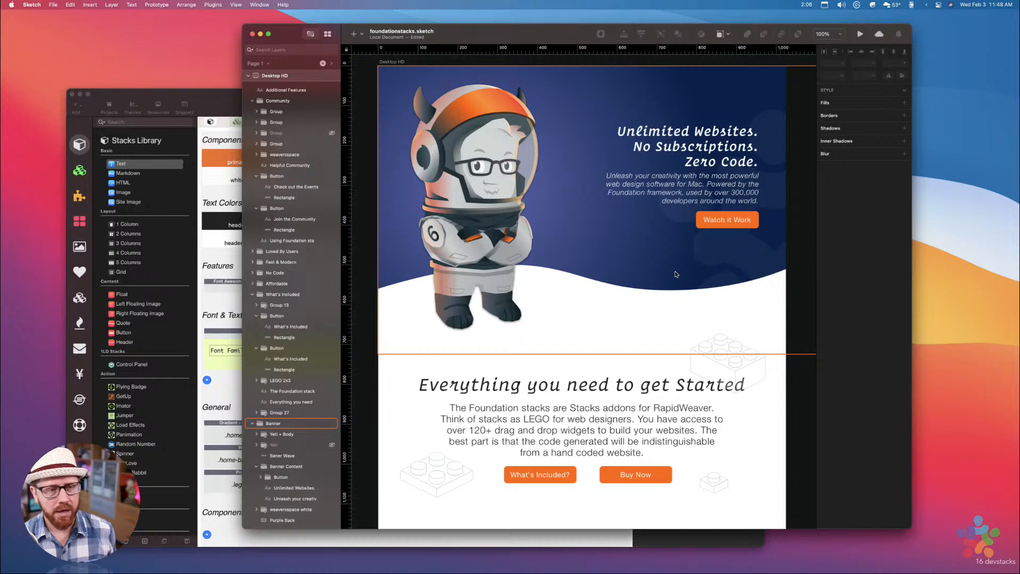
Bring the RapidWeaver project forward, then switch to Safari with an empty start page
click(225, 105)
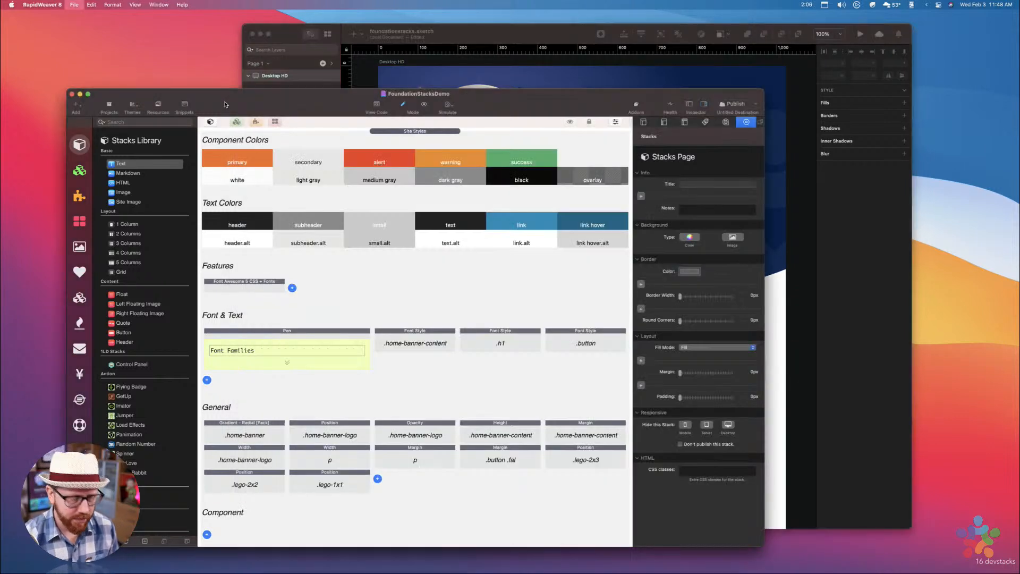
click(2, 155)
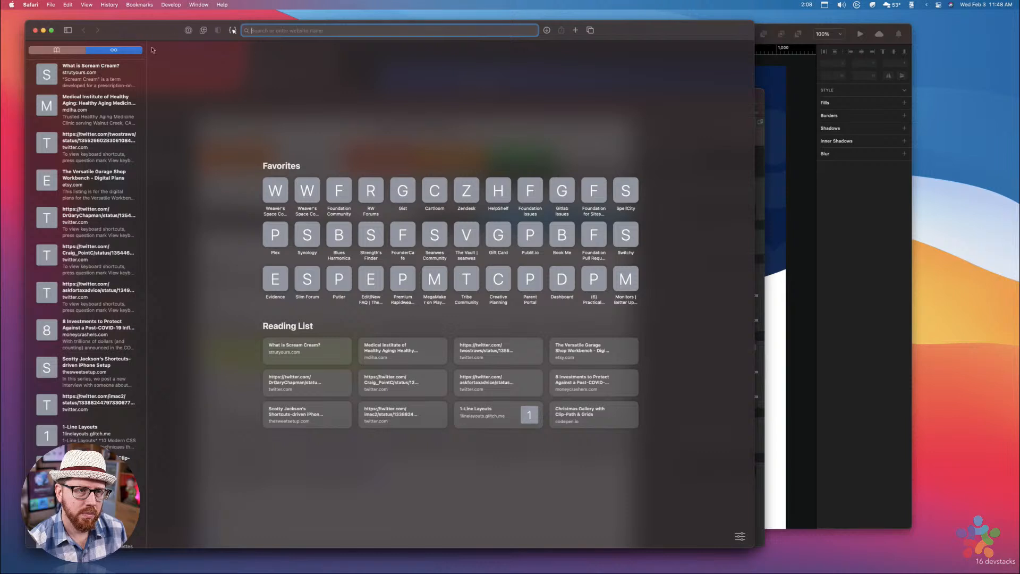
Search the web for envato templates and open the Envato Elements result for downloading websites
click(69, 49)
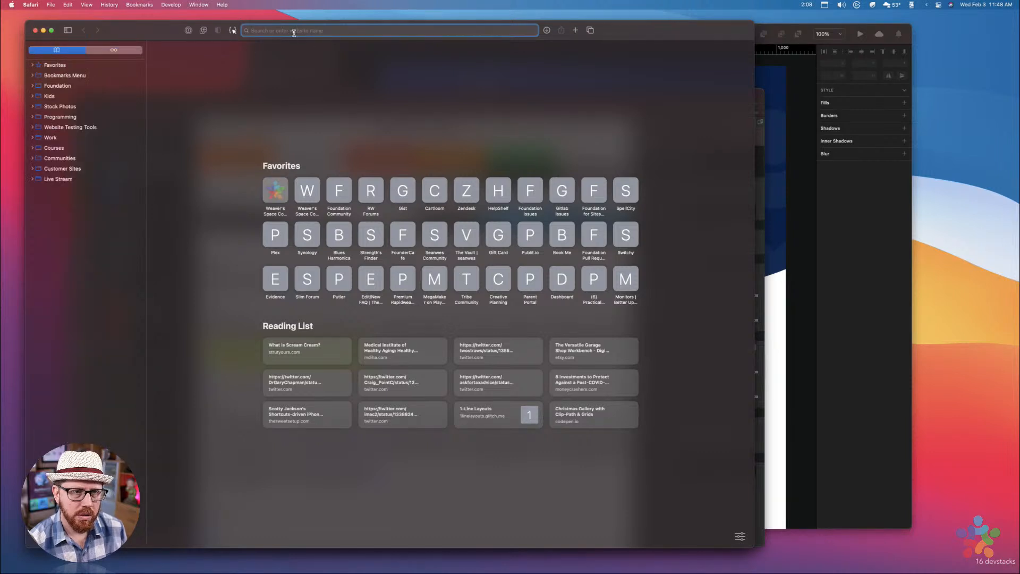
text(envato templates)
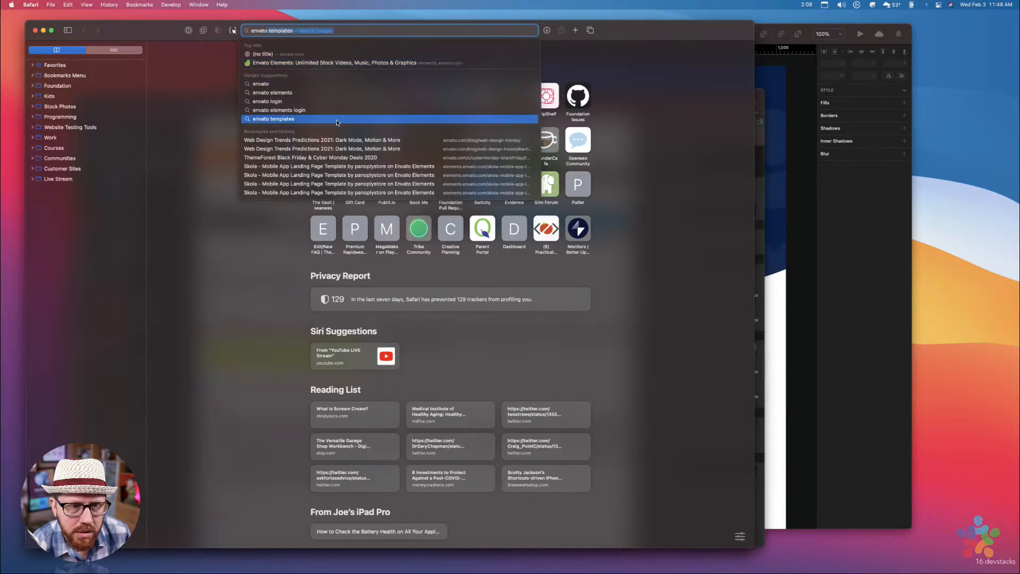
click(336, 120)
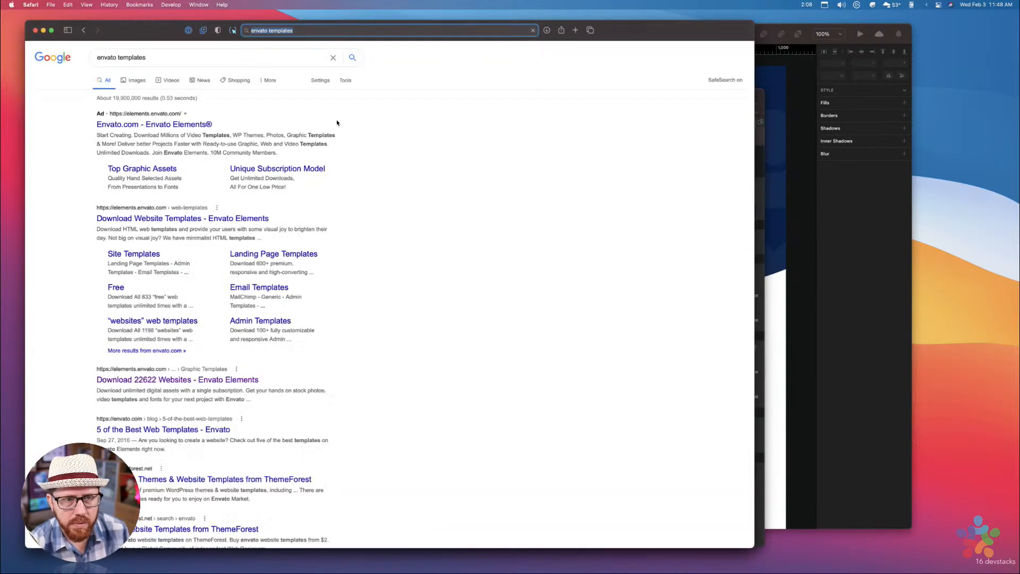
click(206, 381)
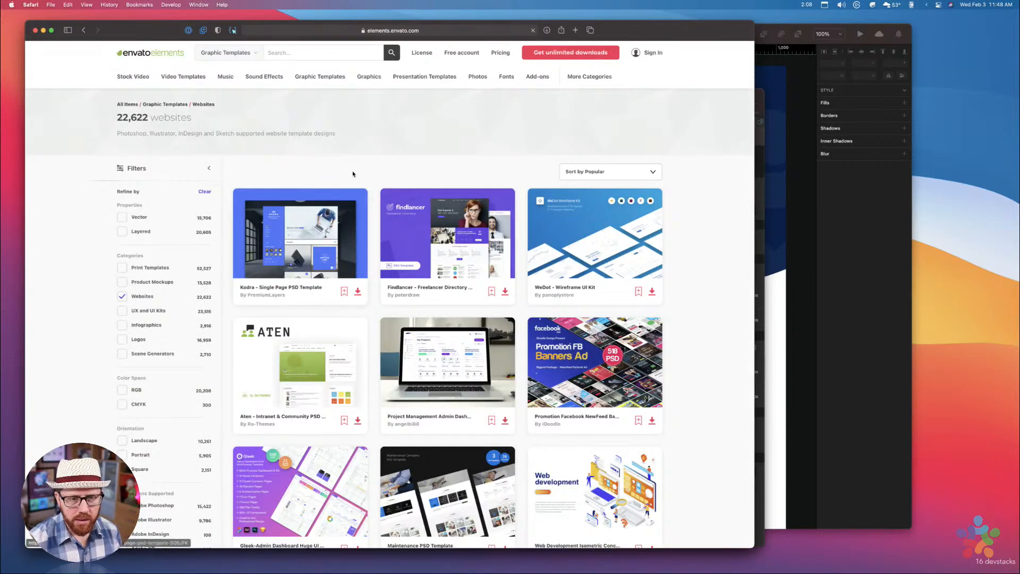
Examine the website template thumbnails on the first page of the Envato Elements listing for design ideas
scroll(399, 142, down, 3)
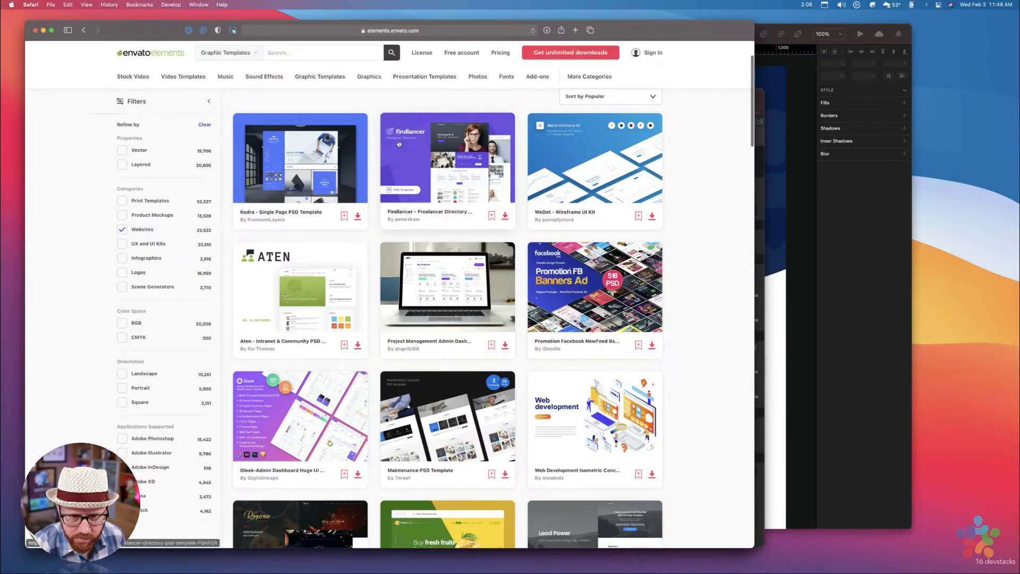
scroll(398, 144, up, 3)
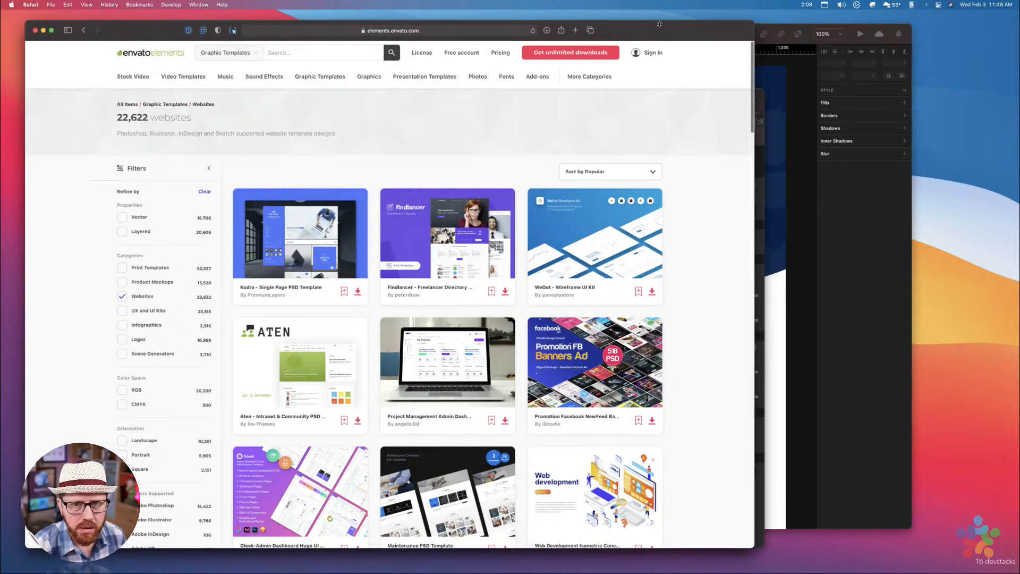
mouse_move(651, 29)
mouse_down()
mouse_move(671, 20)
mouse_move(644, 21)
mouse_up()
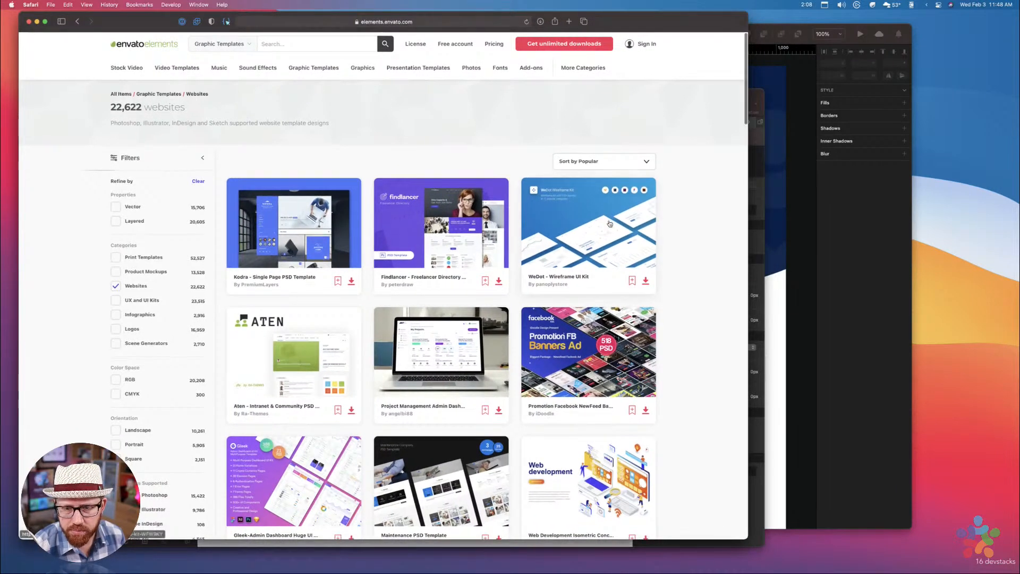
scroll(610, 223, down, 10)
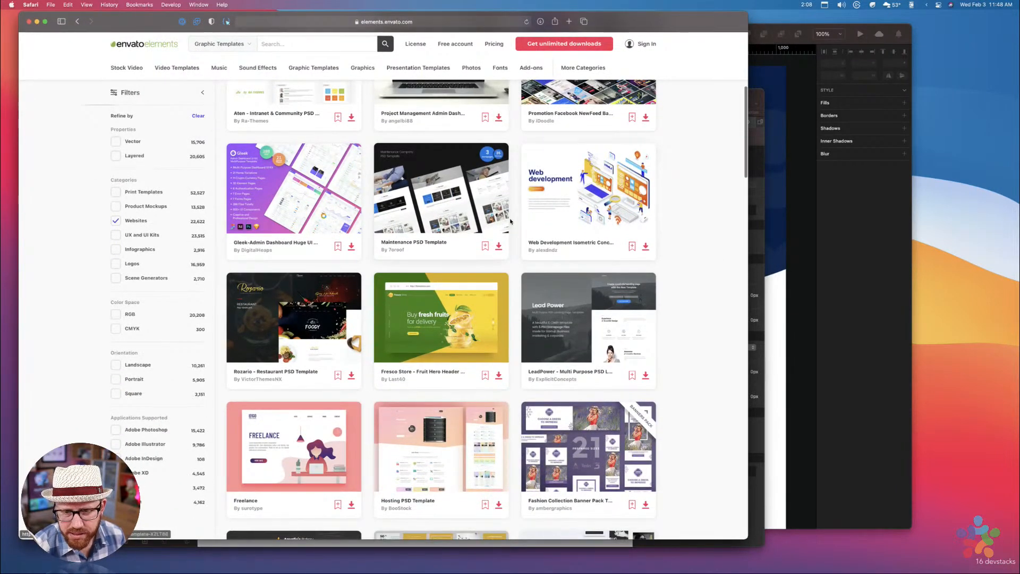
scroll(505, 222, down, 8)
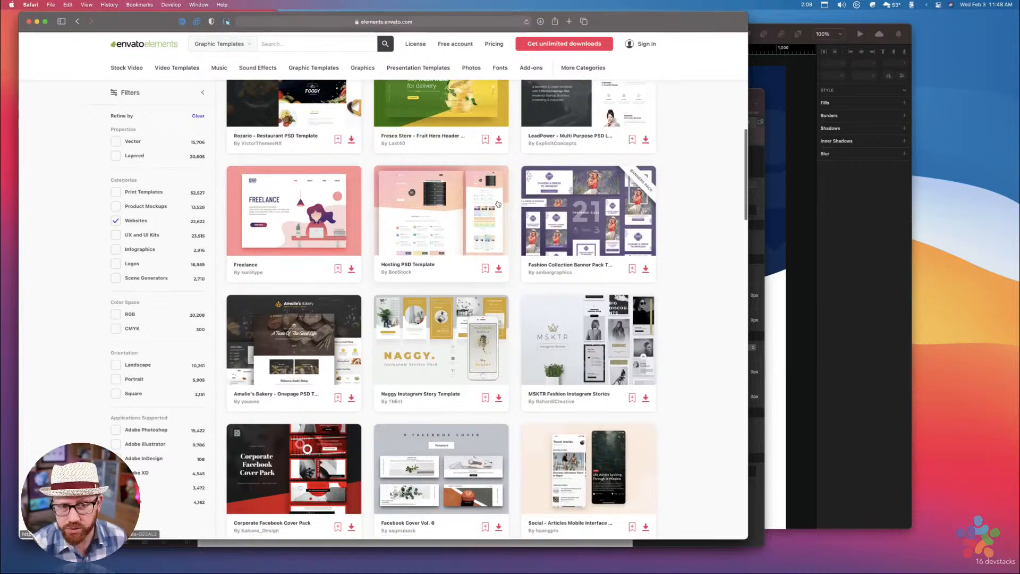
scroll(498, 204, up, 18)
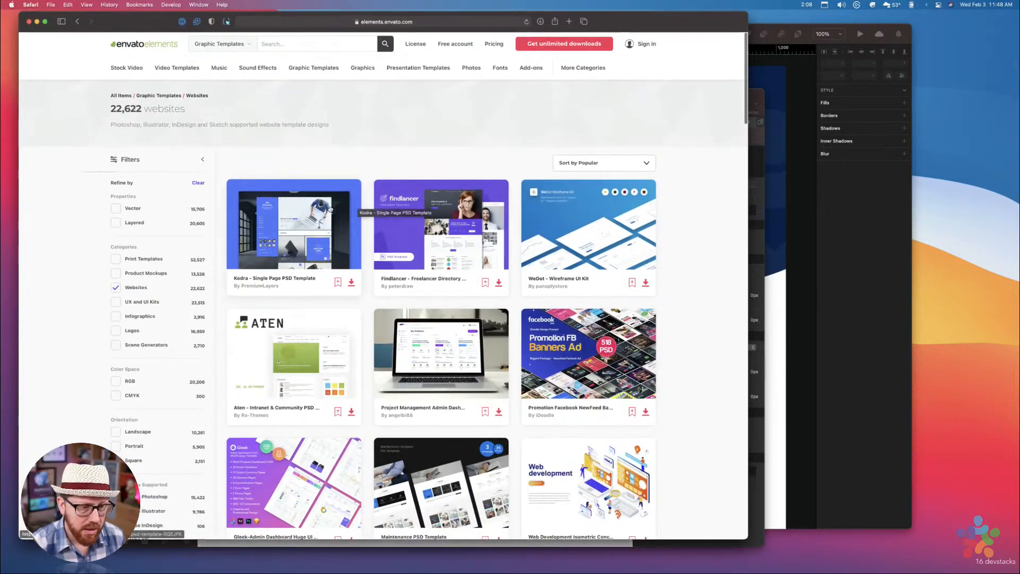
scroll(364, 314, down, 2)
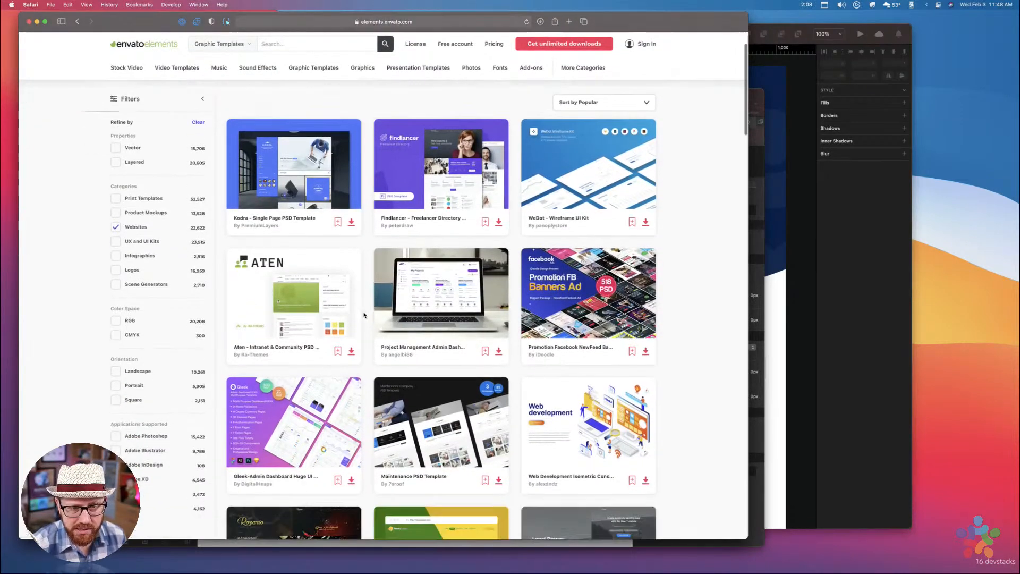
scroll(364, 315, up, 2)
scroll(377, 287, down, 10)
scroll(390, 258, down, 20)
scroll(390, 257, down, 16)
scroll(390, 257, down, 13)
scroll(390, 257, down, 6)
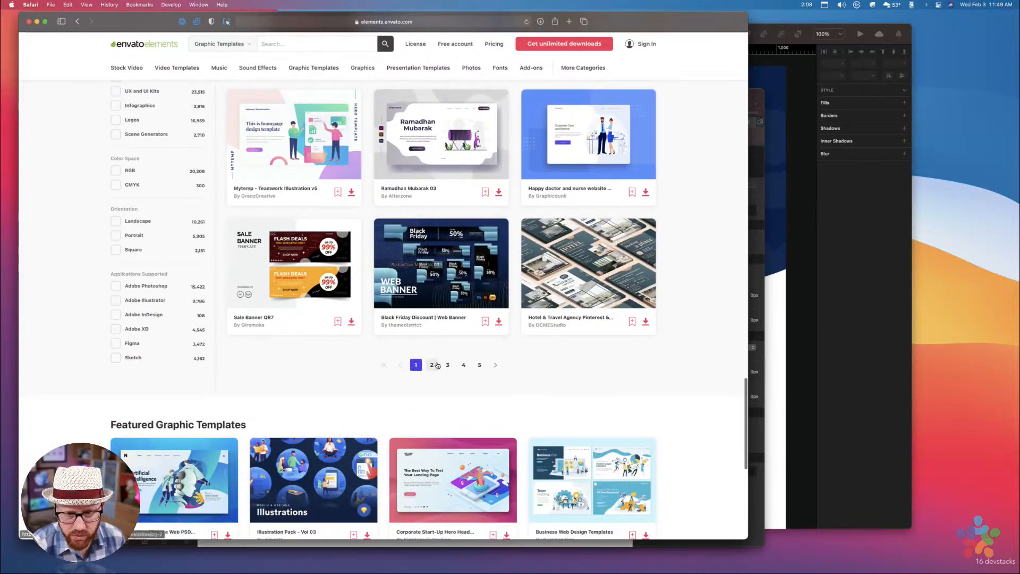
Open the Skola - Mobile App Landing Page Template from the listing's second page and look over its item page
click(432, 365)
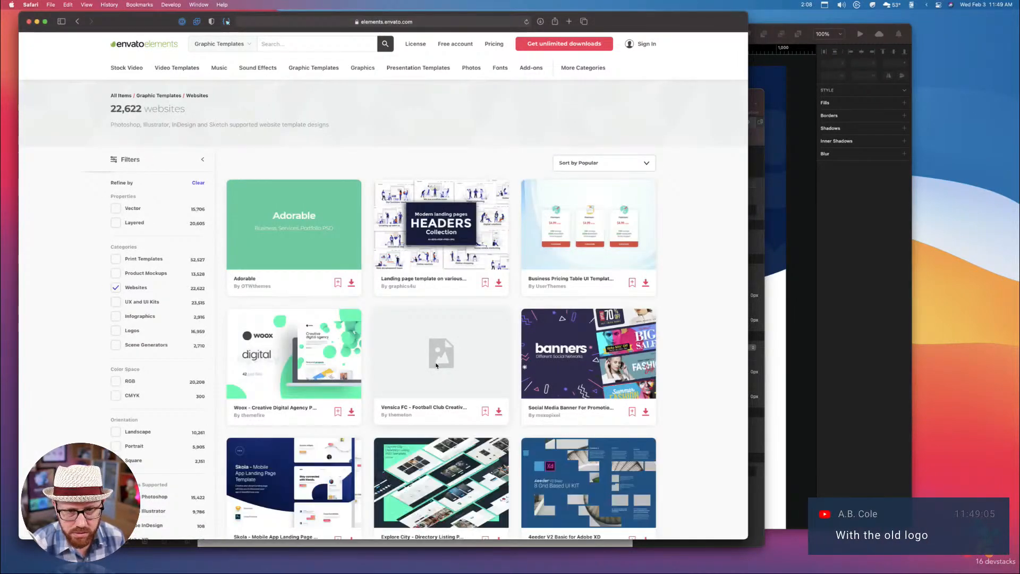
scroll(436, 365, down, 7)
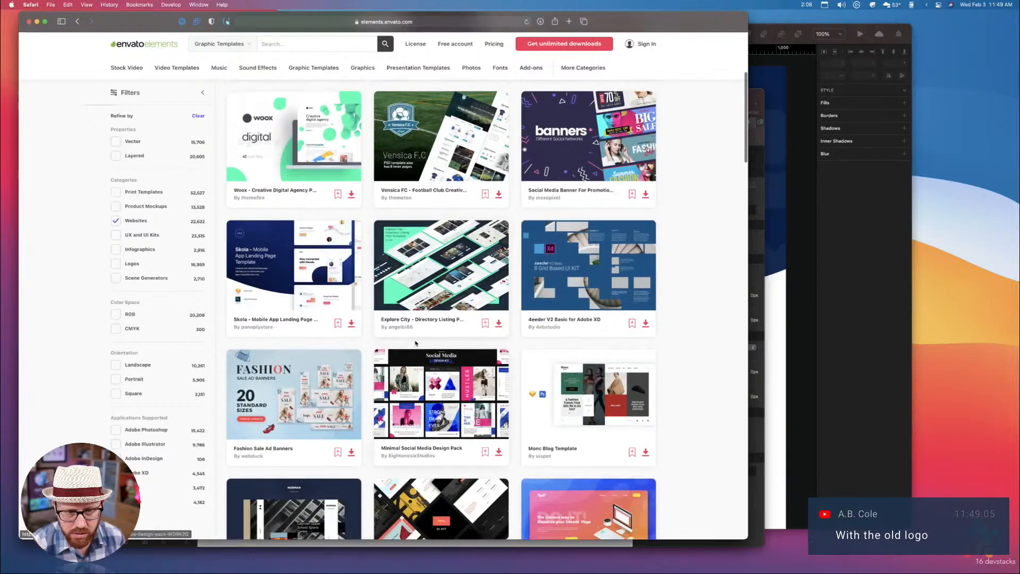
click(283, 283)
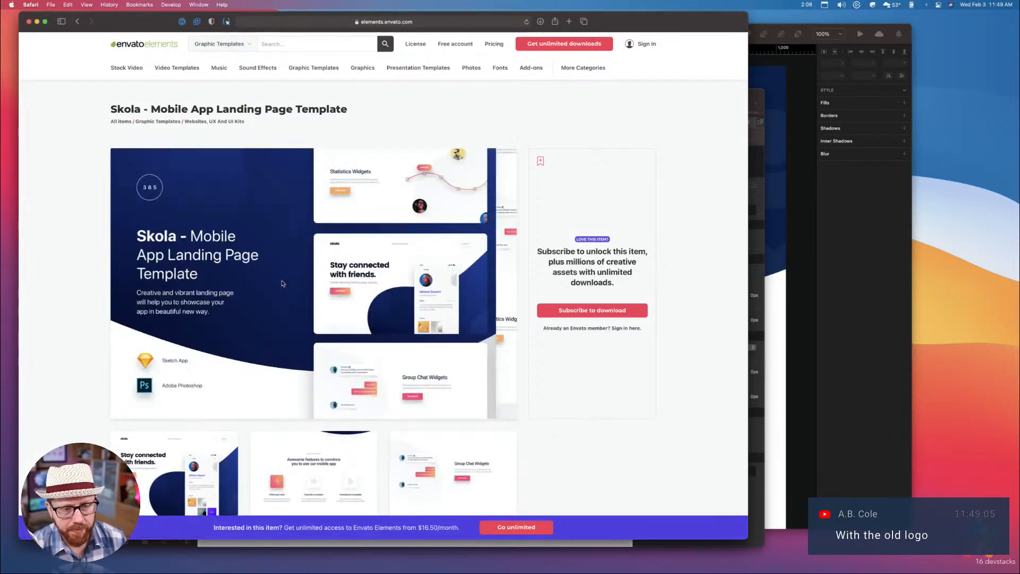
scroll(282, 284, down, 5)
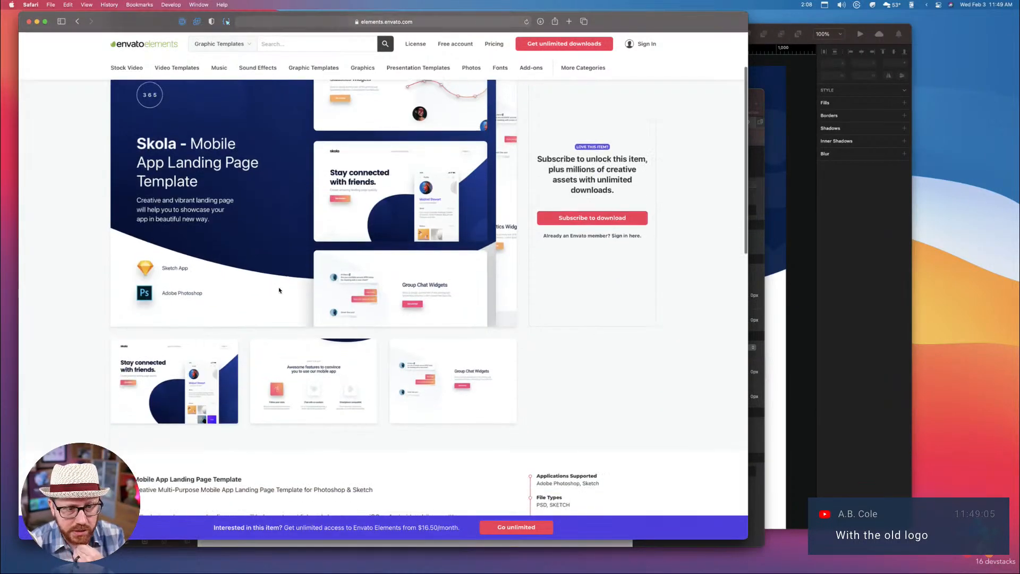
scroll(278, 290, up, 5)
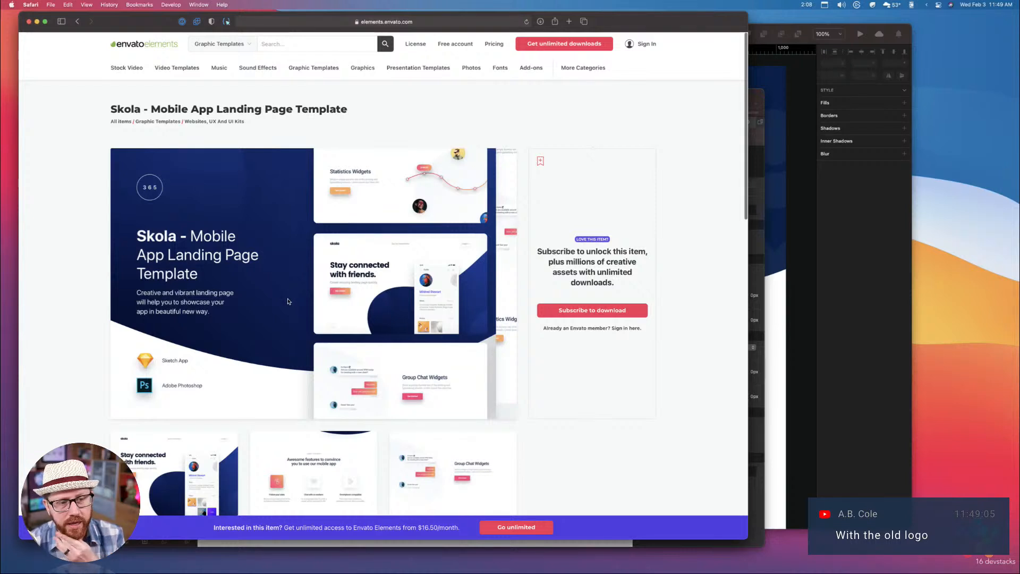
scroll(276, 293, down, 2)
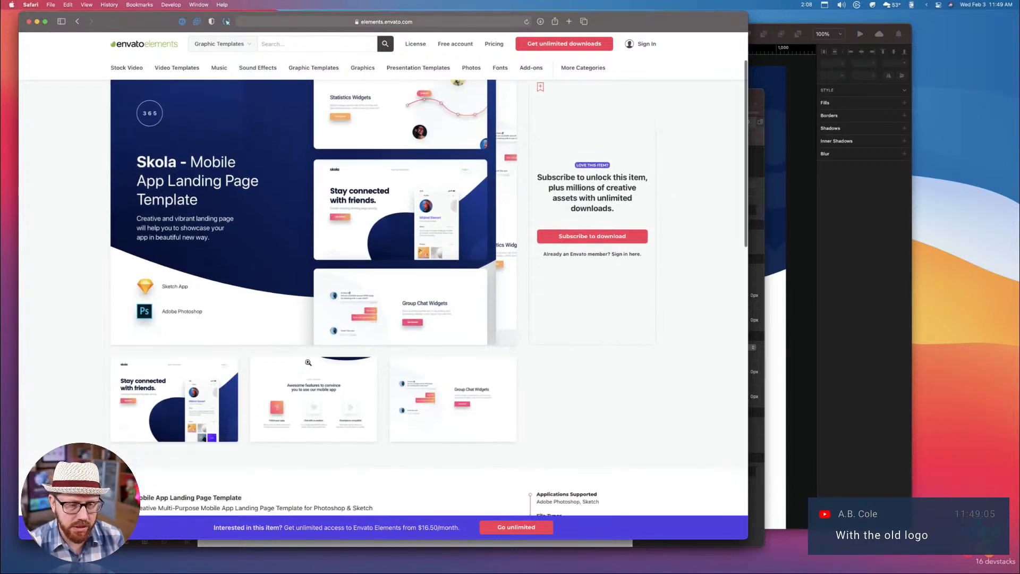
Examine the curved shapes in the Skola template's enlarged preview images, from the landing header through to the testimonials
click(258, 283)
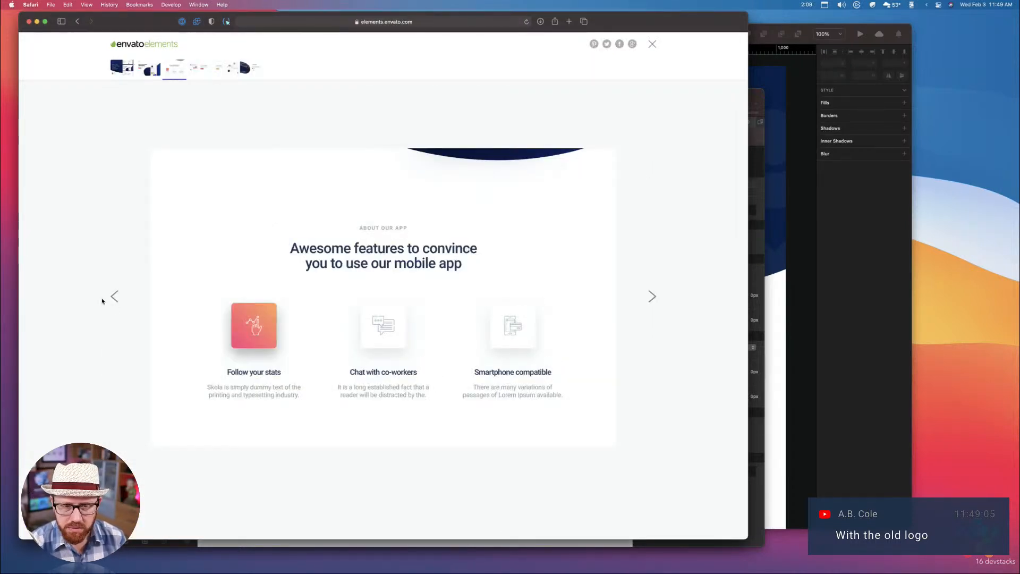
click(115, 297)
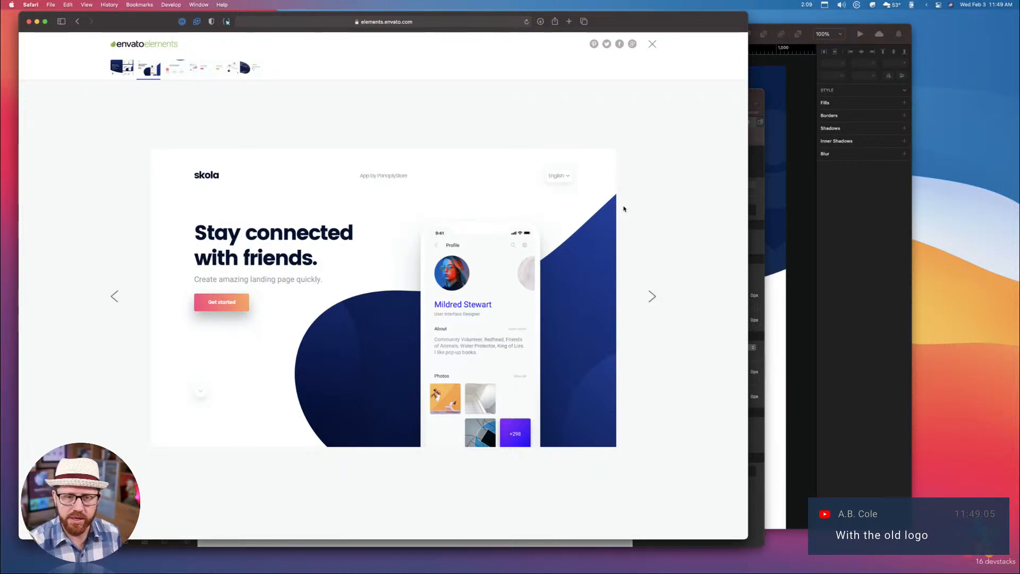
click(652, 294)
click(652, 294)
click(652, 294)
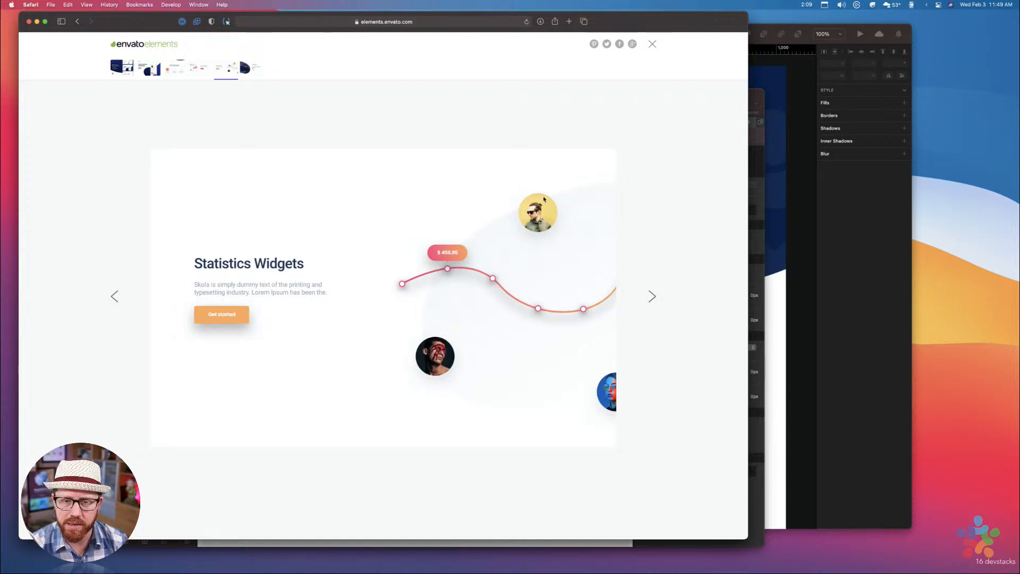
click(649, 296)
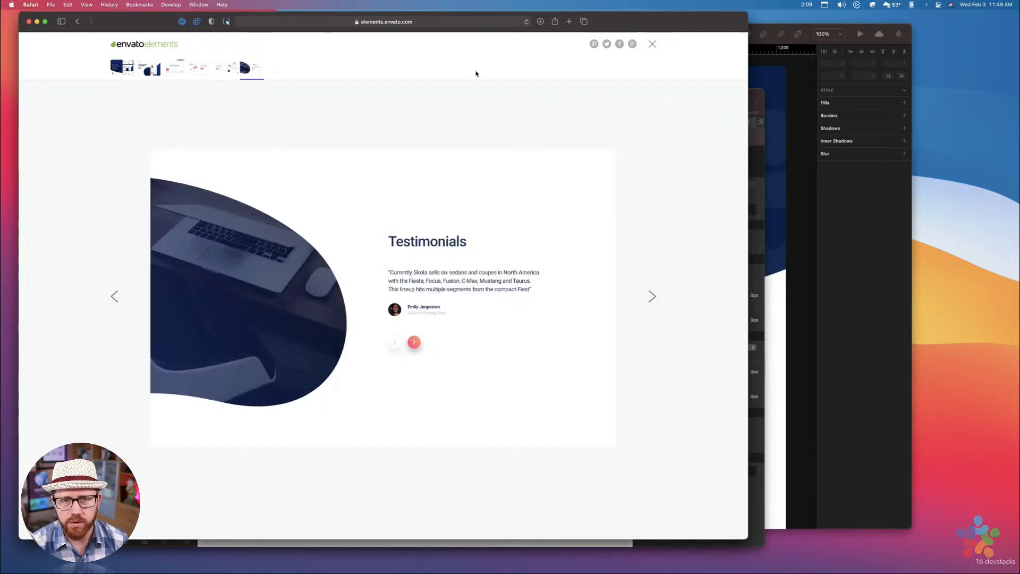
click(115, 297)
click(115, 297)
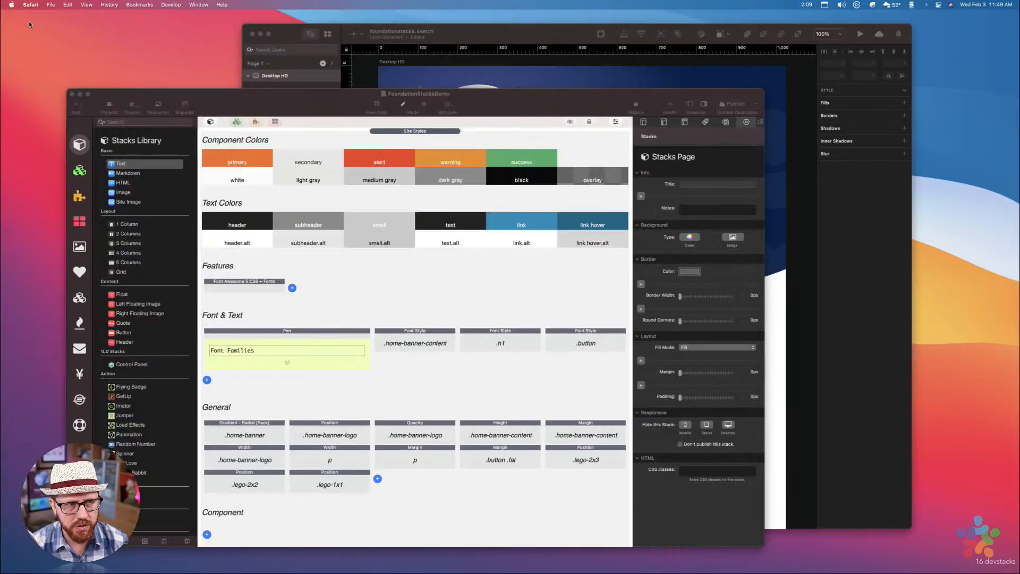
Close the Envato Elements browser window and switch back to foundationstacks.sketch in Sketch
key(super+w)
click(451, 29)
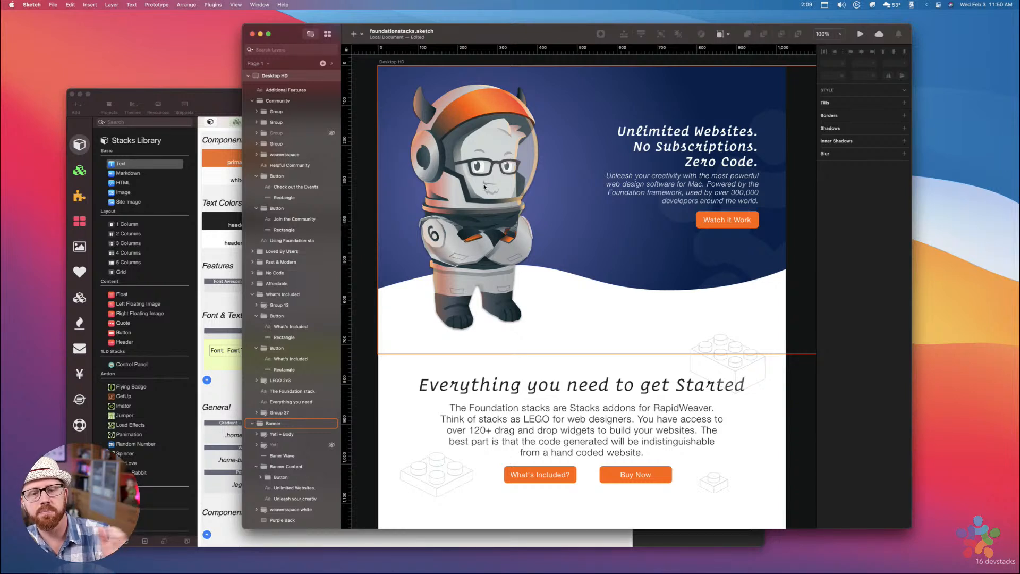
click(587, 412)
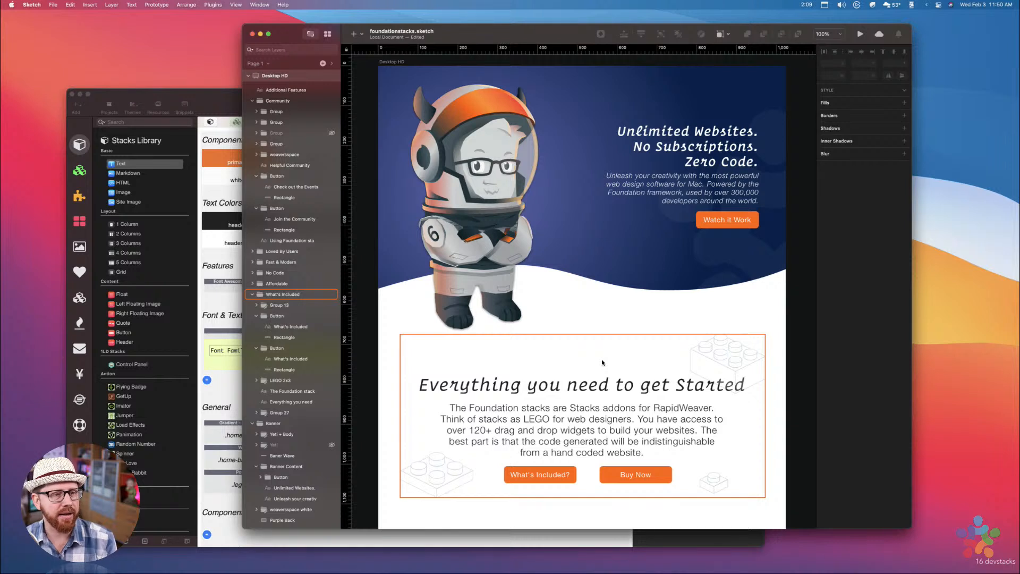
key(Escape)
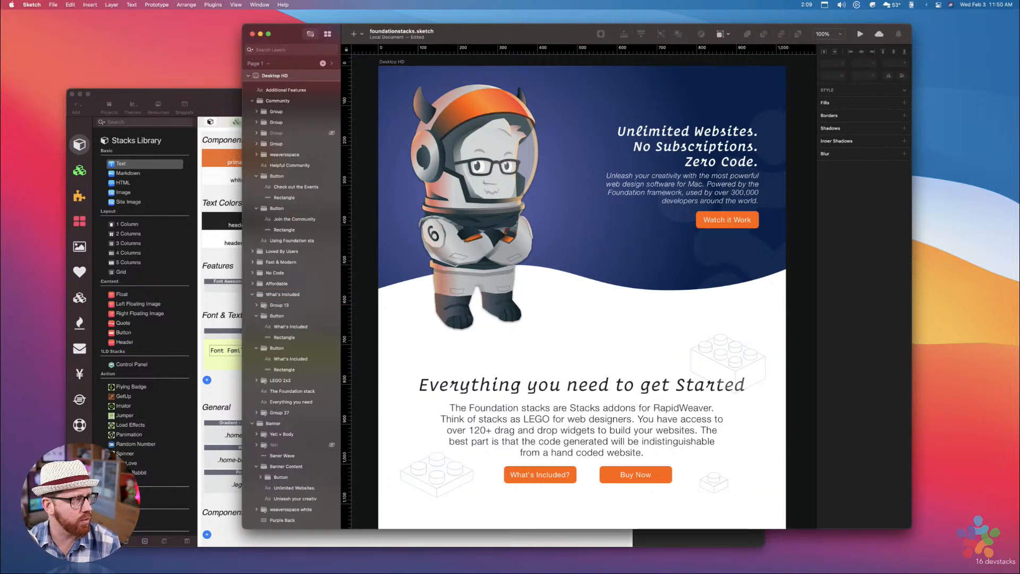
key(super+Tab)
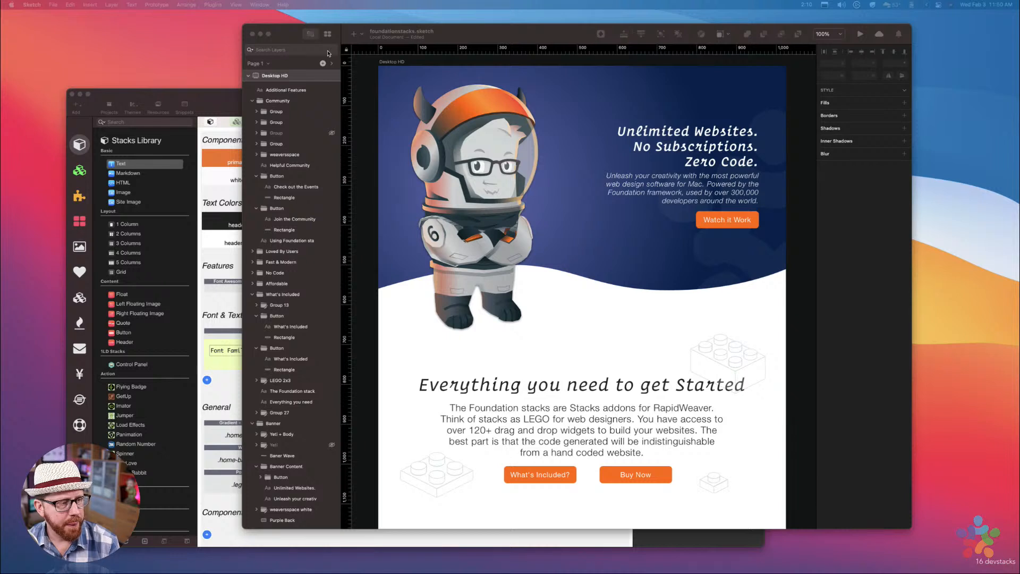
click(478, 34)
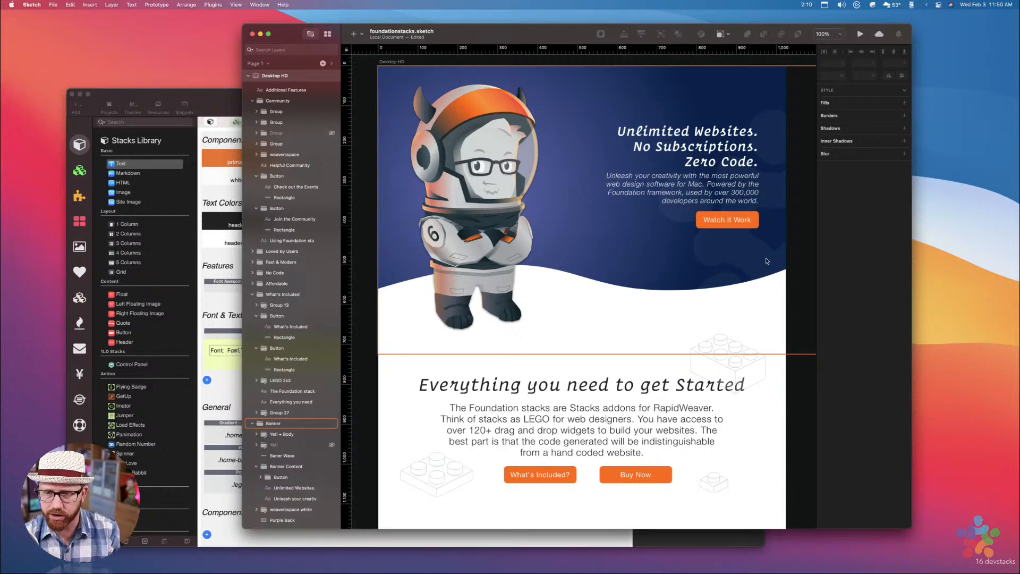
Examine the Desktop HD artboard's layout from the wavy banner through the Everything you need to get Started and Fast & Modern sections
scroll(673, 247, down, 3)
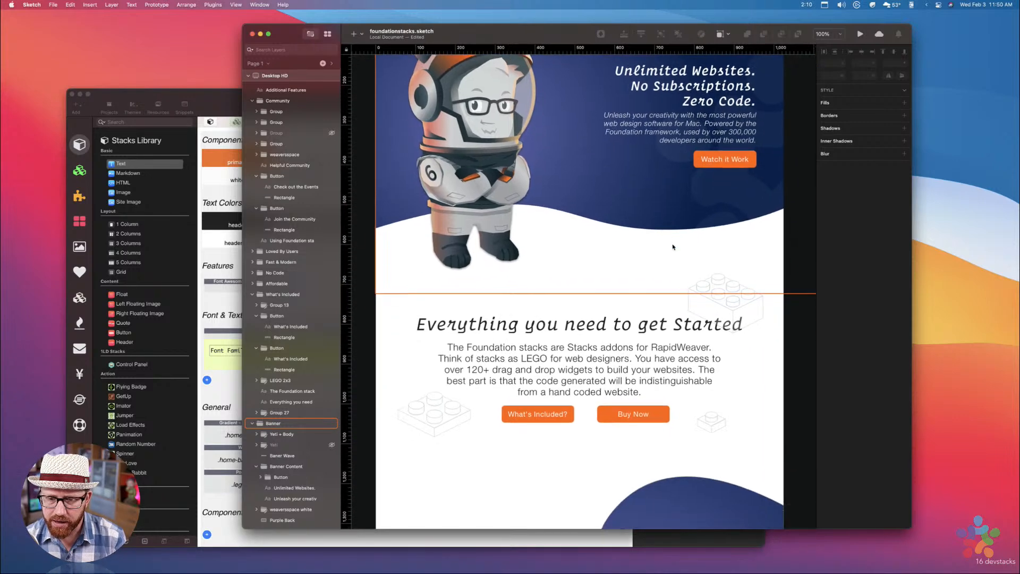
scroll(619, 237, down, 6)
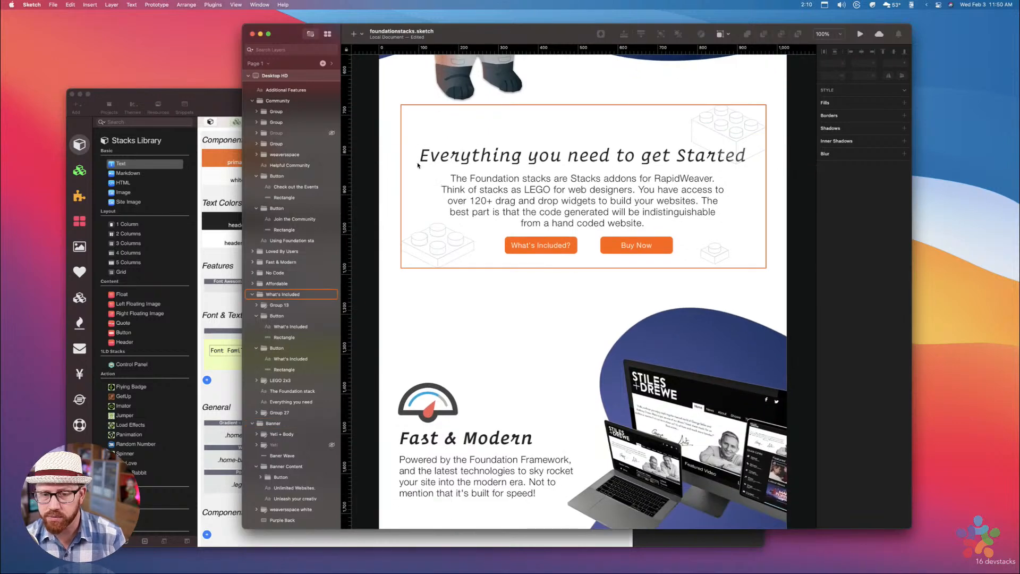
scroll(572, 138, up, 5)
scroll(572, 139, up, 3)
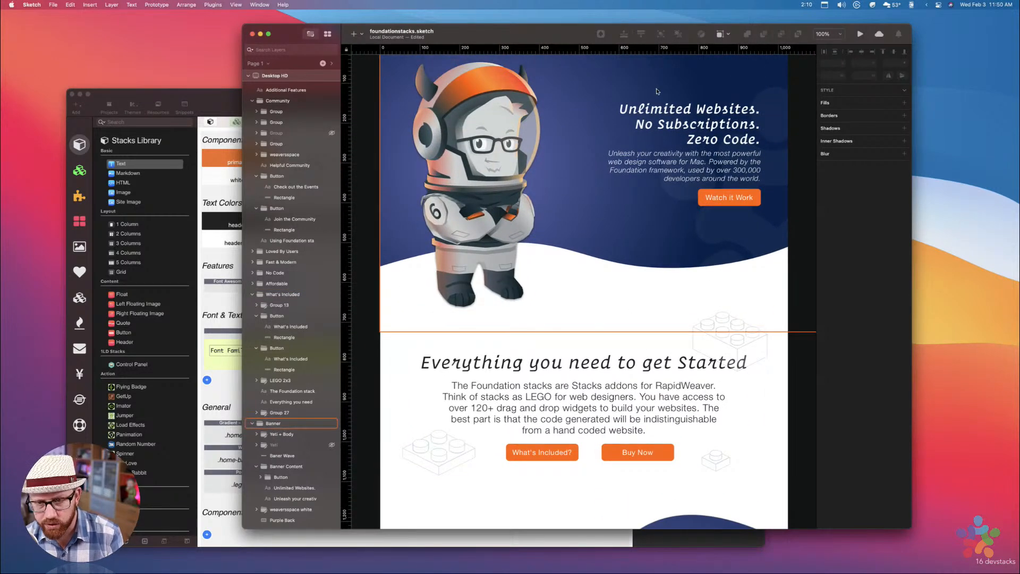
scroll(507, 169, down, 6)
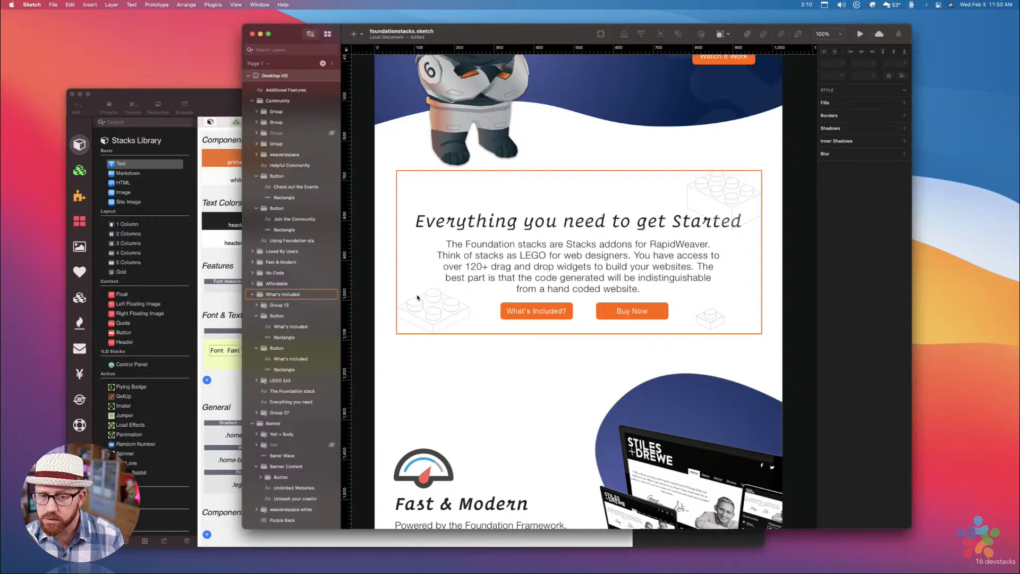
scroll(692, 353, down, 3)
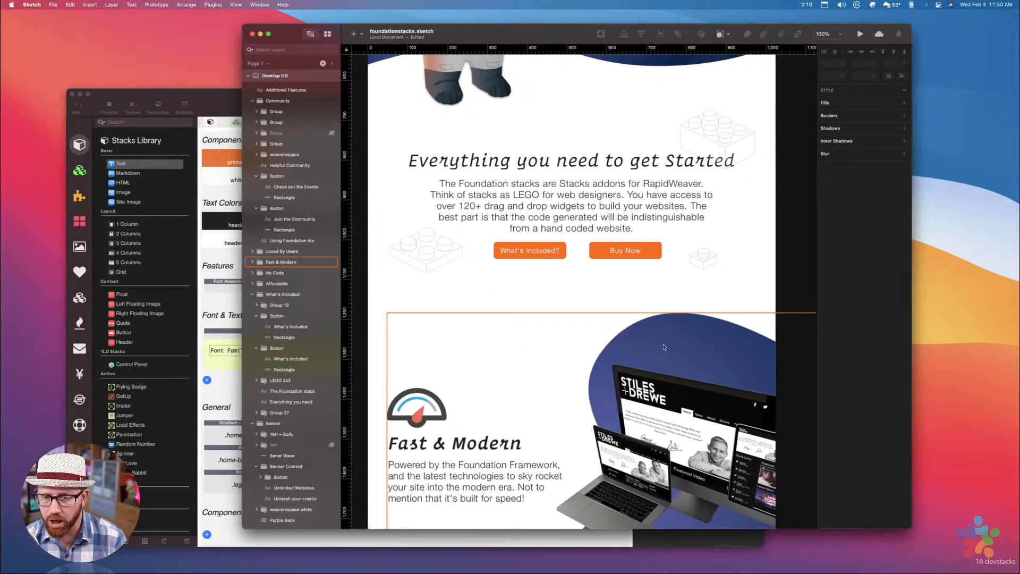
scroll(664, 347, up, 3)
scroll(653, 335, up, 1)
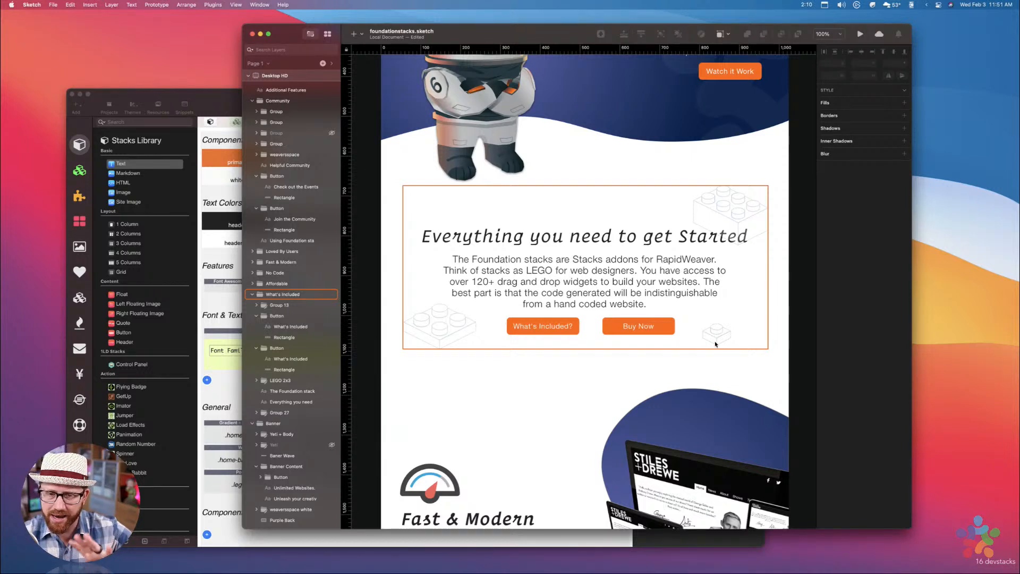
scroll(715, 344, down, 10)
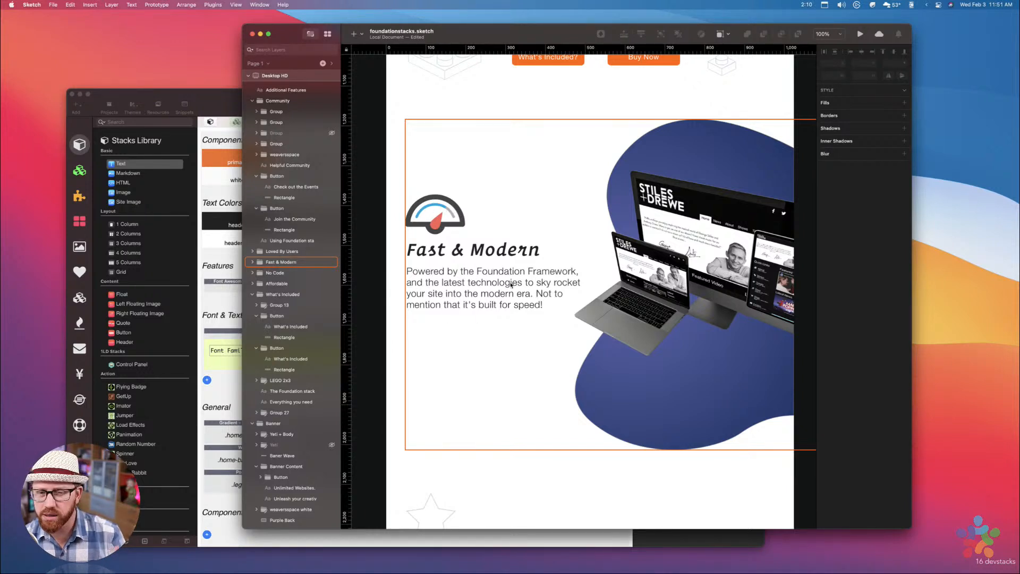
Examine the rest of the Desktop HD artboard from Loved by Users through Affordable to Additional Features, returning to the banner
scroll(511, 285, down, 5)
scroll(511, 286, down, 5)
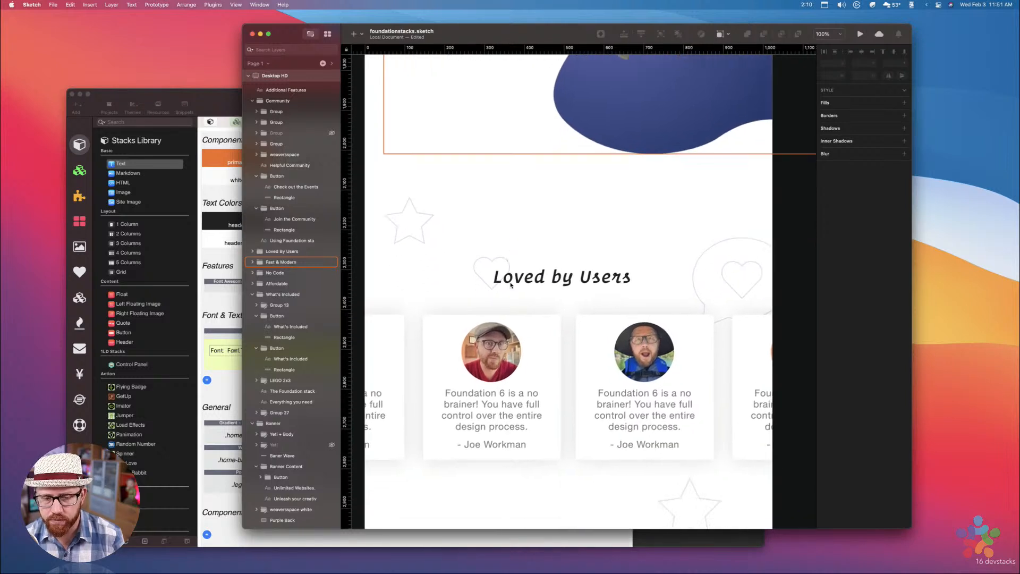
scroll(511, 285, down, 1)
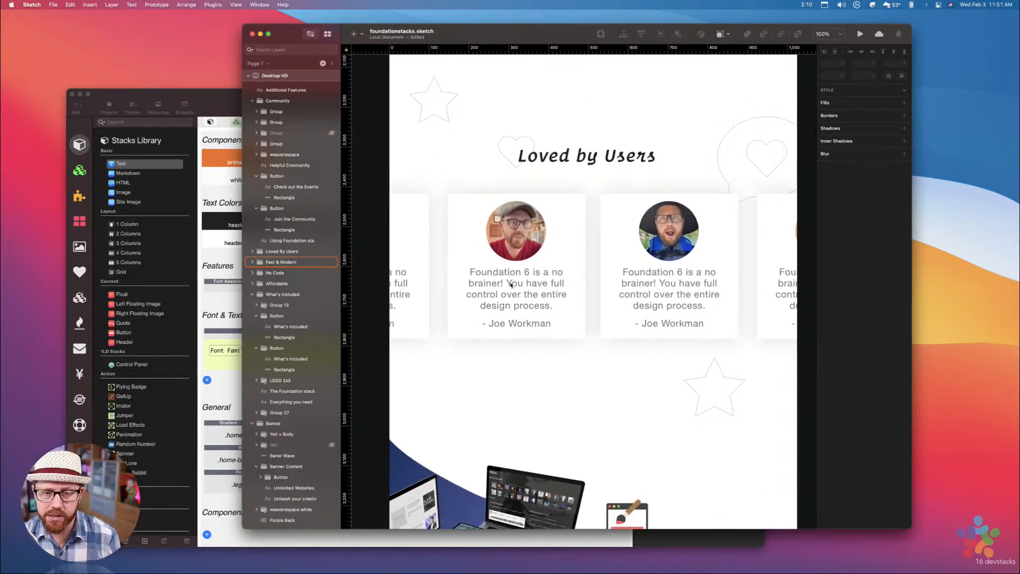
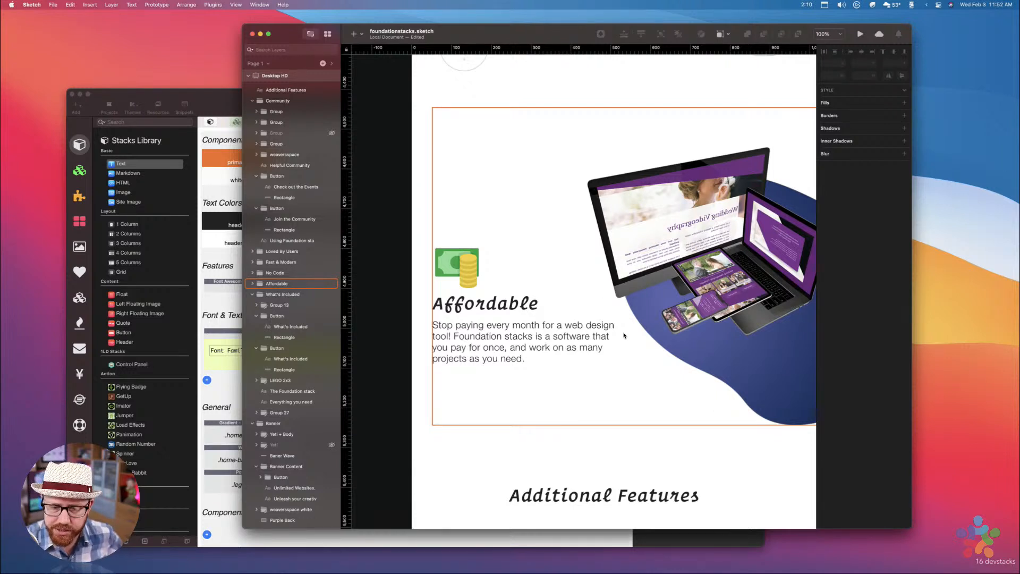
scroll(624, 335, down, 10)
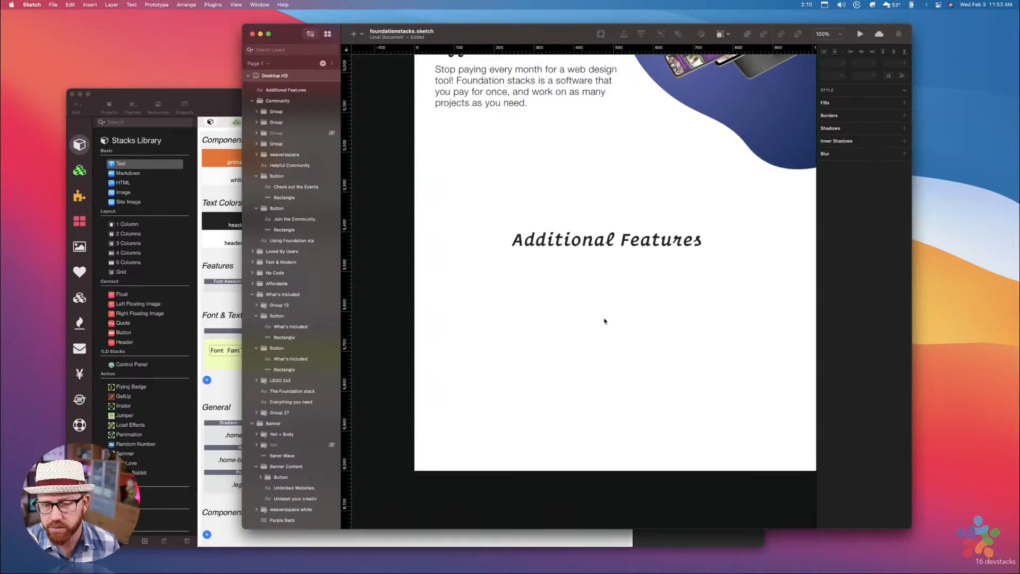
scroll(605, 321, up, 5)
scroll(598, 420, down, 3)
scroll(599, 412, up, 20)
scroll(599, 409, up, 10)
scroll(599, 410, up, 15)
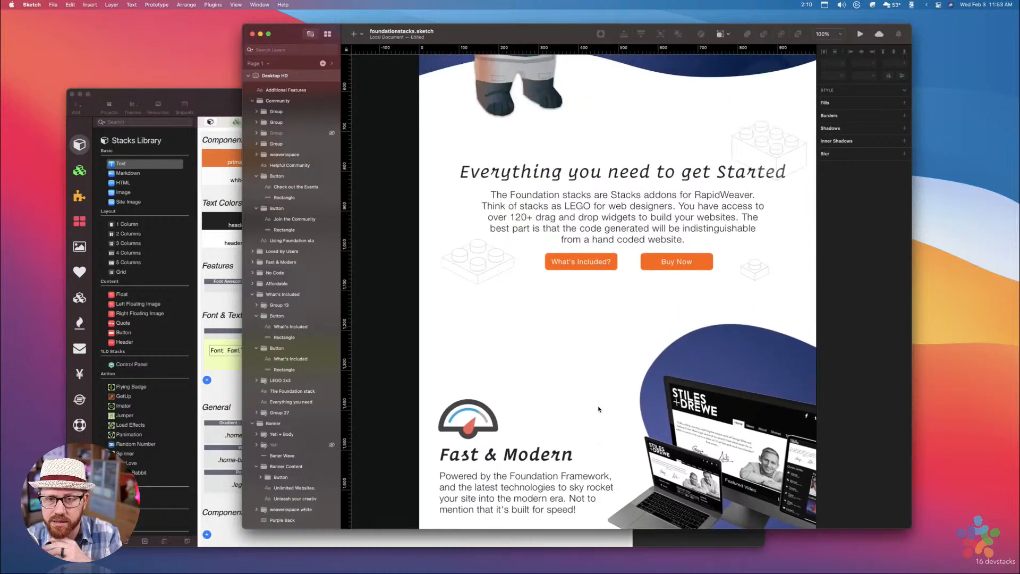
scroll(599, 410, up, 8)
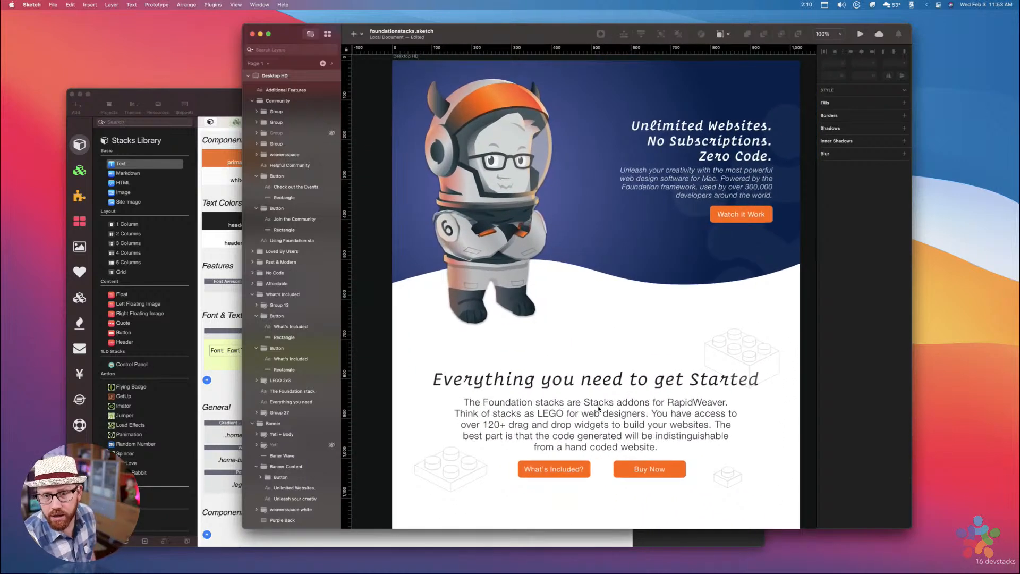
Review how the wavy banner leads into the Everything you need to get Started and Fast & Modern sections of the artboard
scroll(599, 408, right, 2)
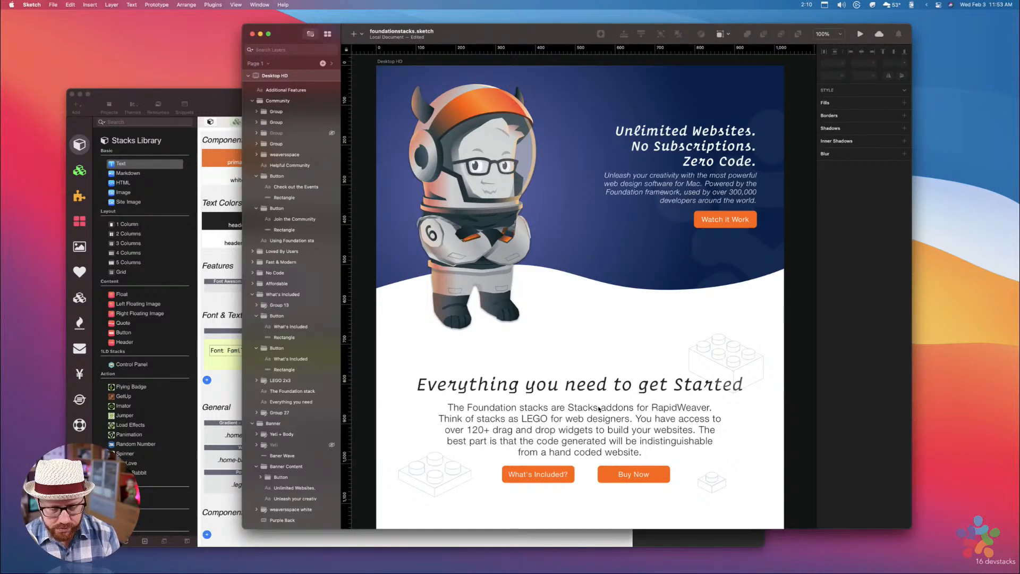
scroll(596, 396, down, 10)
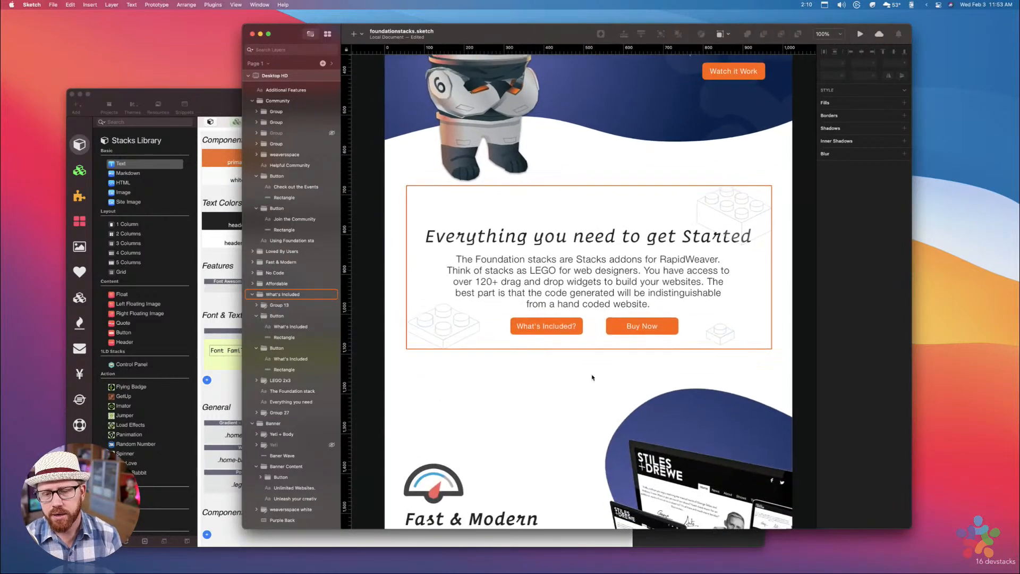
click(592, 377)
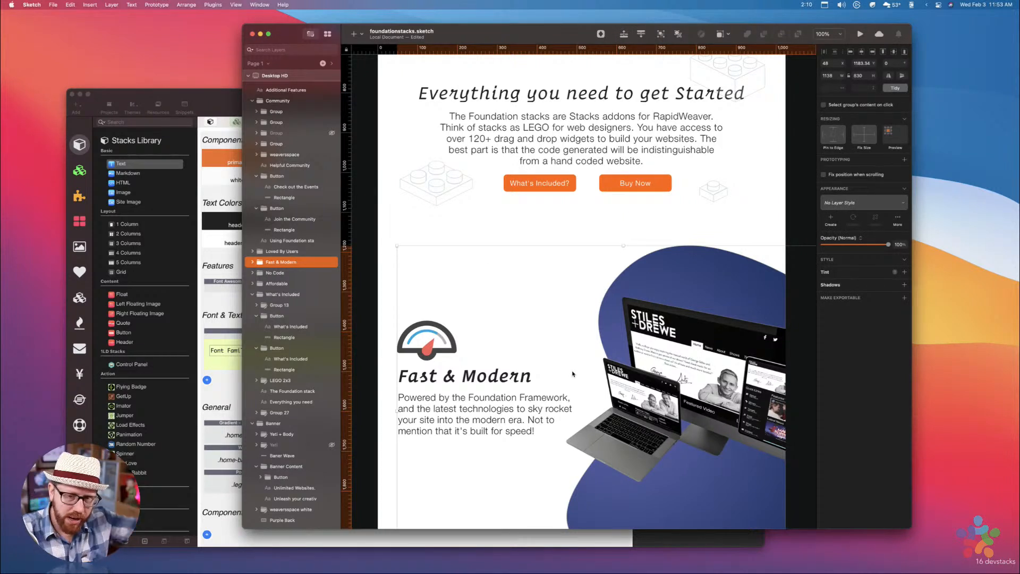
scroll(572, 374, down, 3)
scroll(573, 374, up, 4)
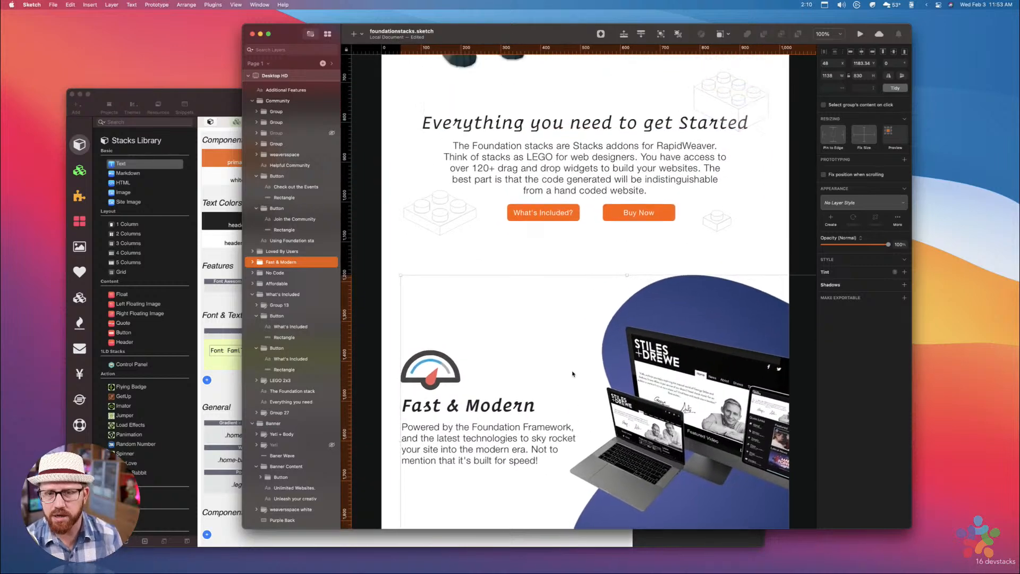
scroll(573, 374, up, 5)
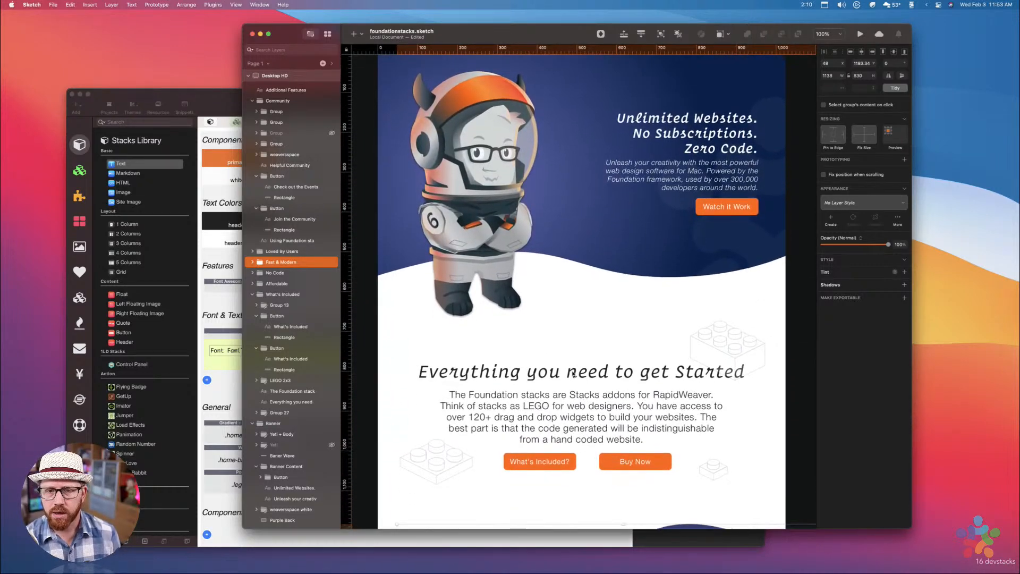
scroll(572, 374, up, 1)
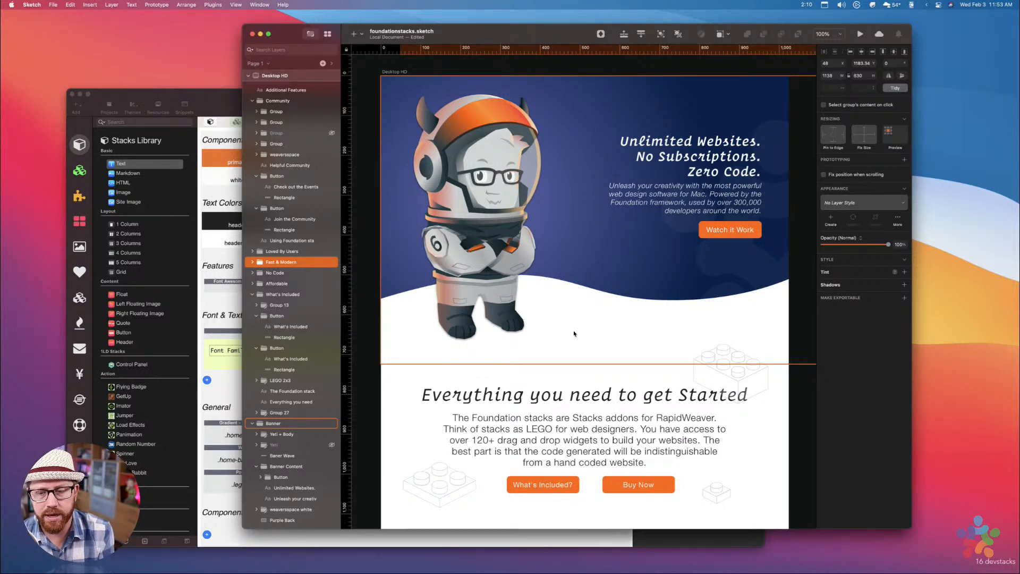
scroll(572, 343, down, 4)
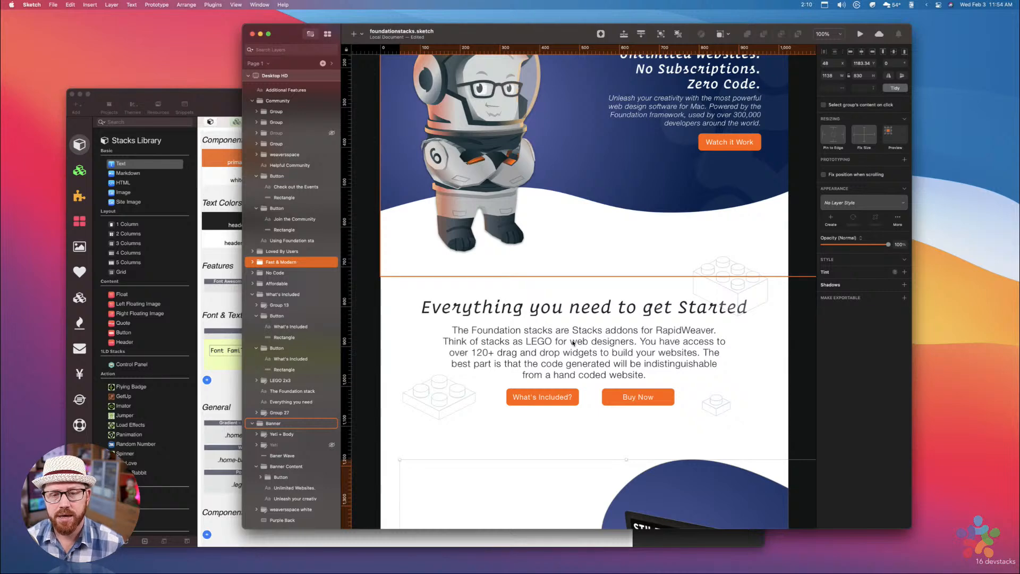
scroll(573, 343, down, 8)
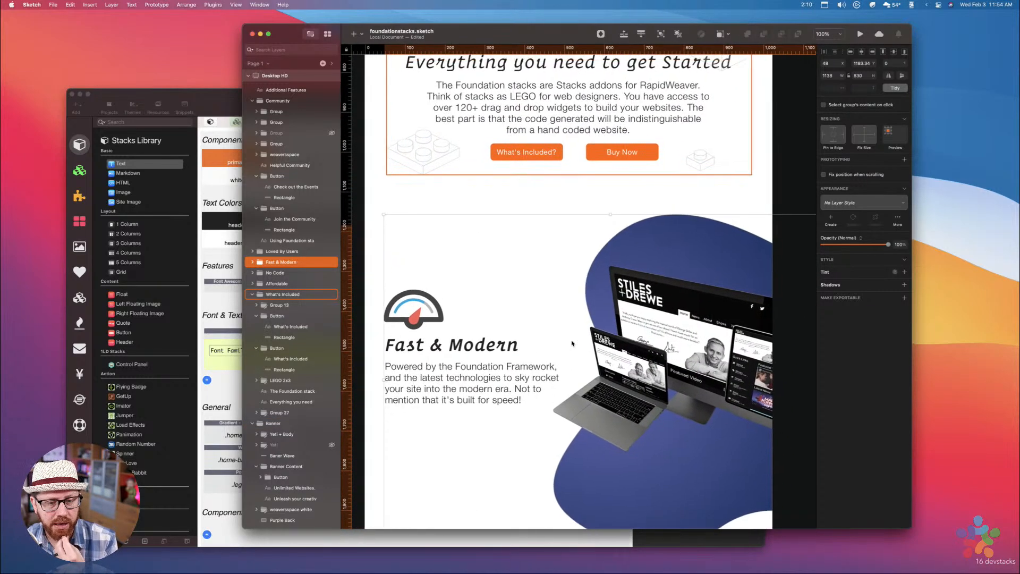
scroll(573, 343, up, 12)
scroll(572, 342, up, 2)
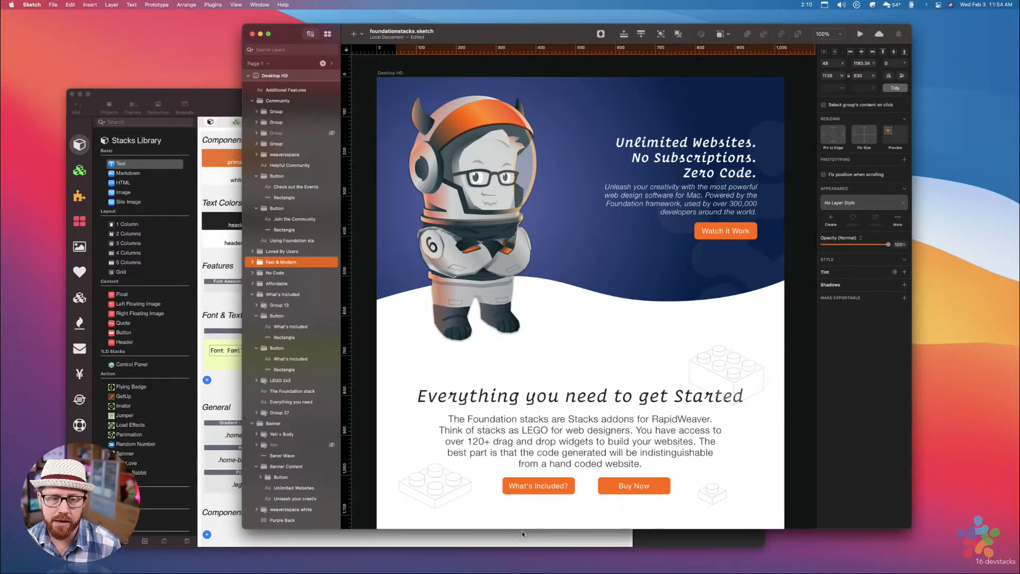
Bring the page's Safari preview to the front, narrow its window and place it alongside the Sketch design
click(221, 104)
click(472, 31)
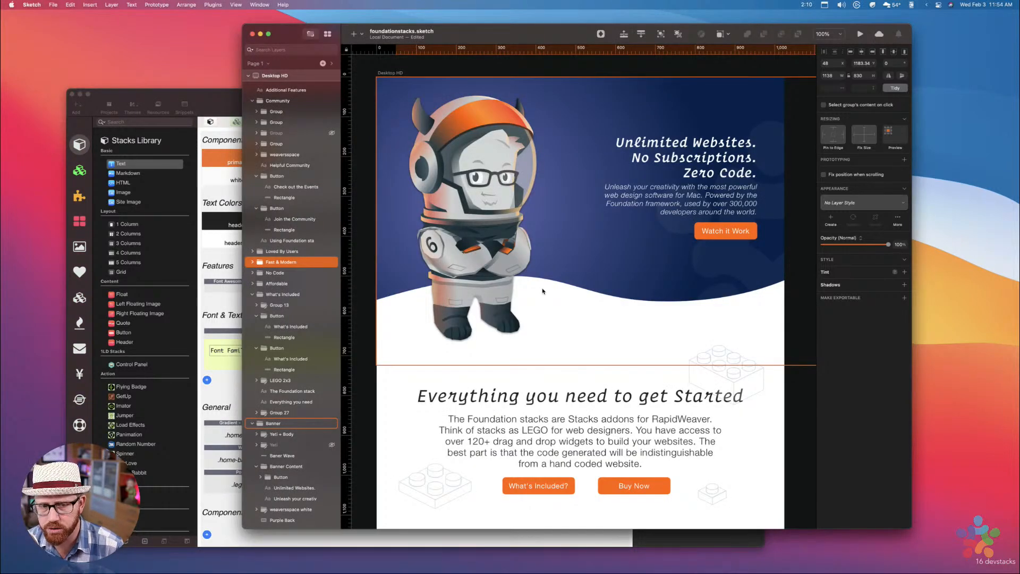
click(214, 108)
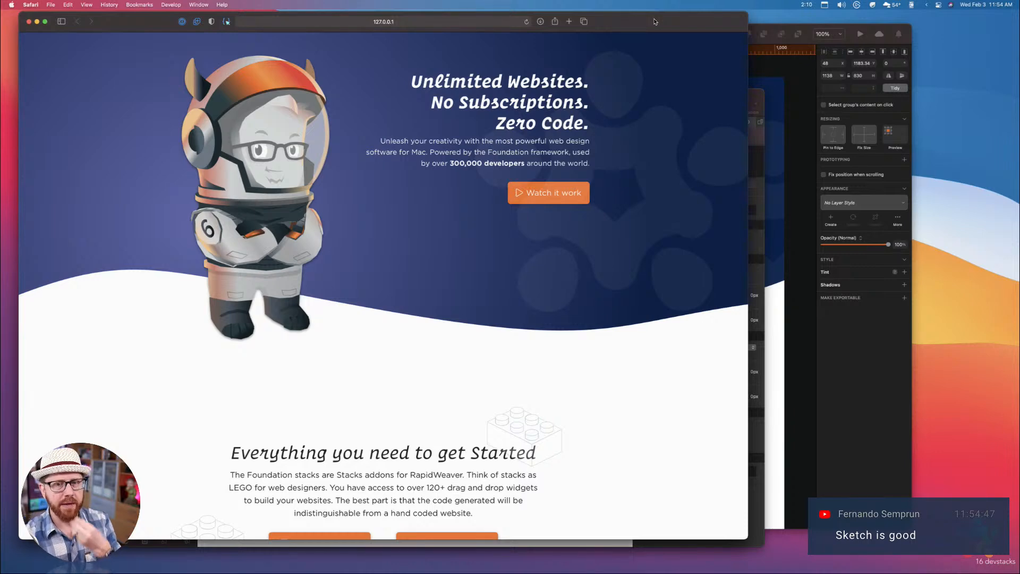
drag(656, 21, 671, 20)
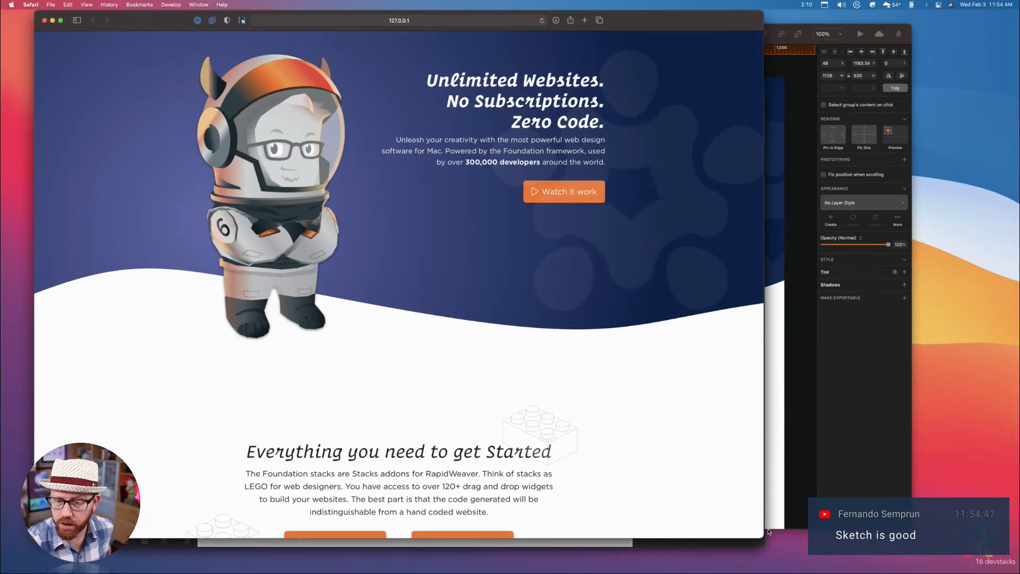
drag(760, 539, 492, 555)
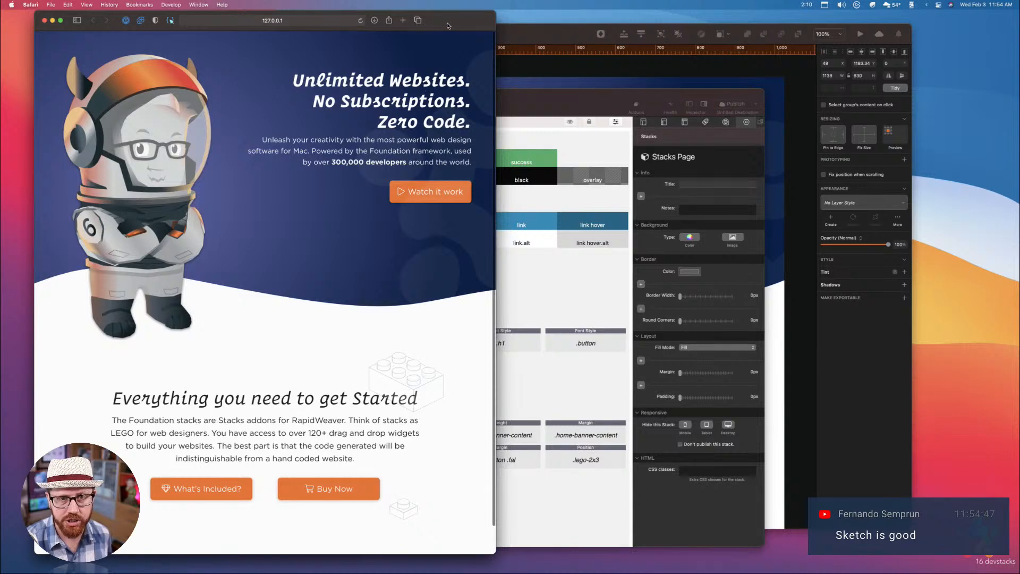
drag(450, 25, 499, 25)
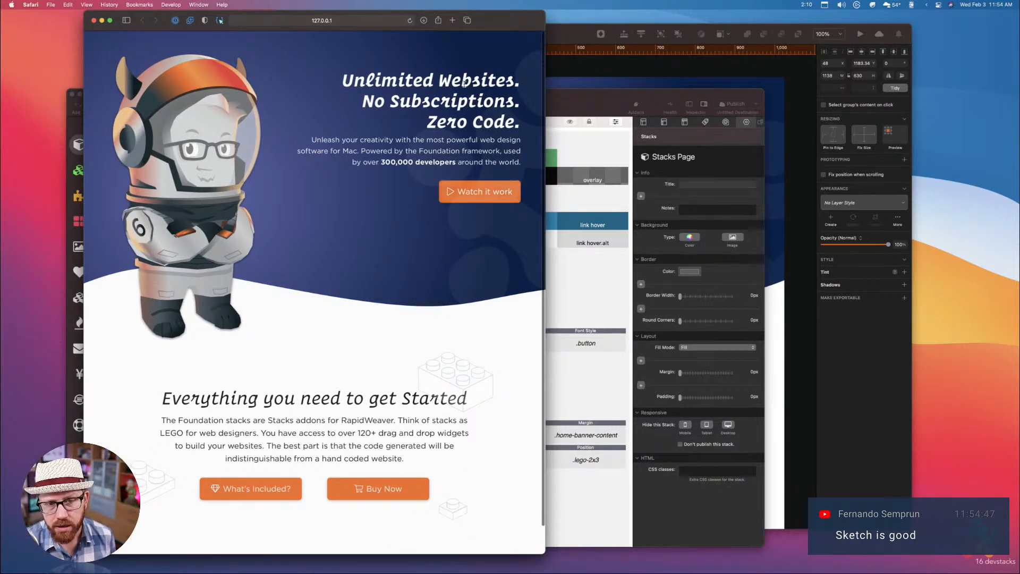
Compare the banner and Everything you need to get Started section between the Sketch design and the Safari preview
click(679, 34)
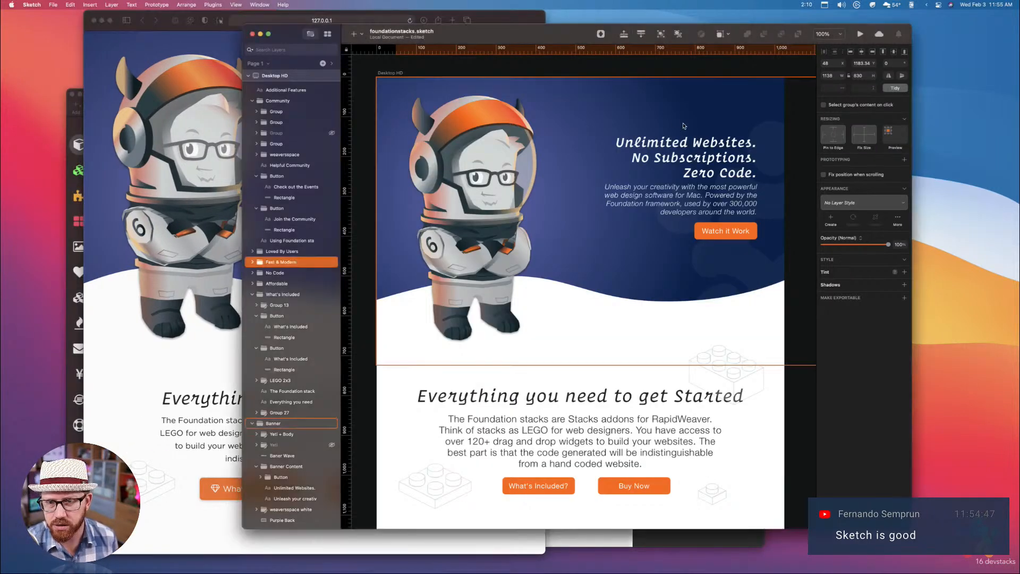
click(211, 271)
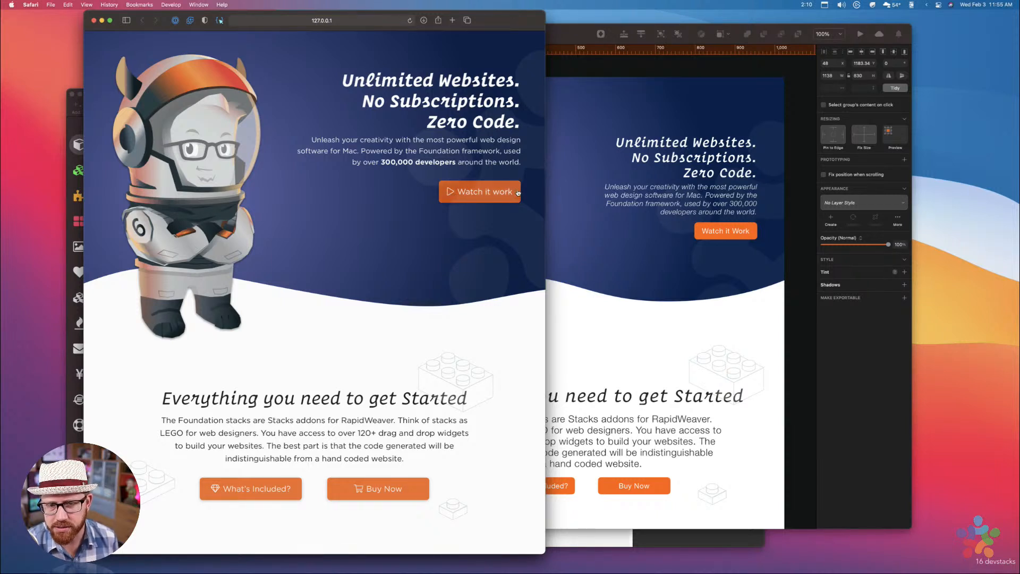
scroll(441, 225, up, 1)
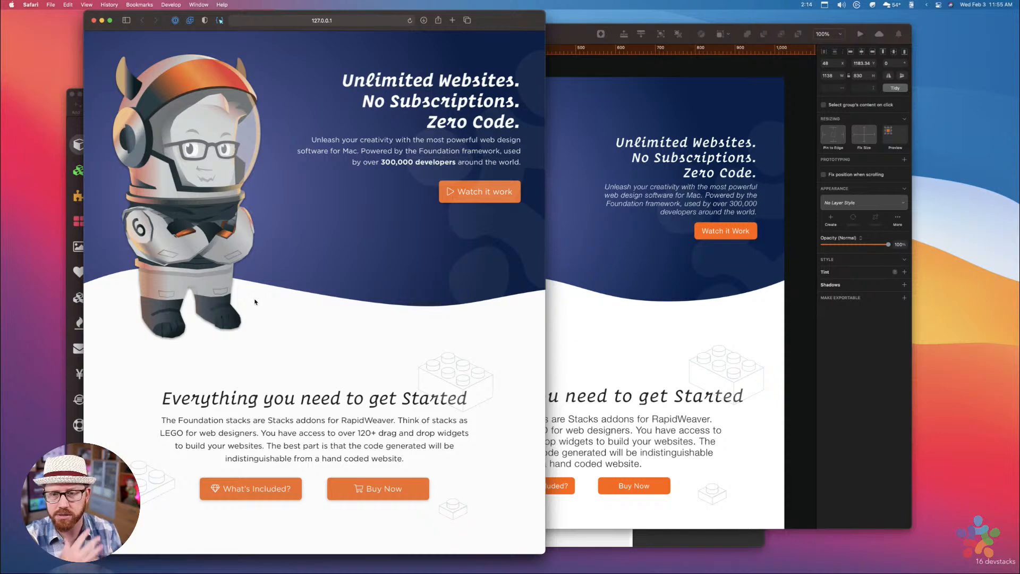
scroll(267, 342, down, 1)
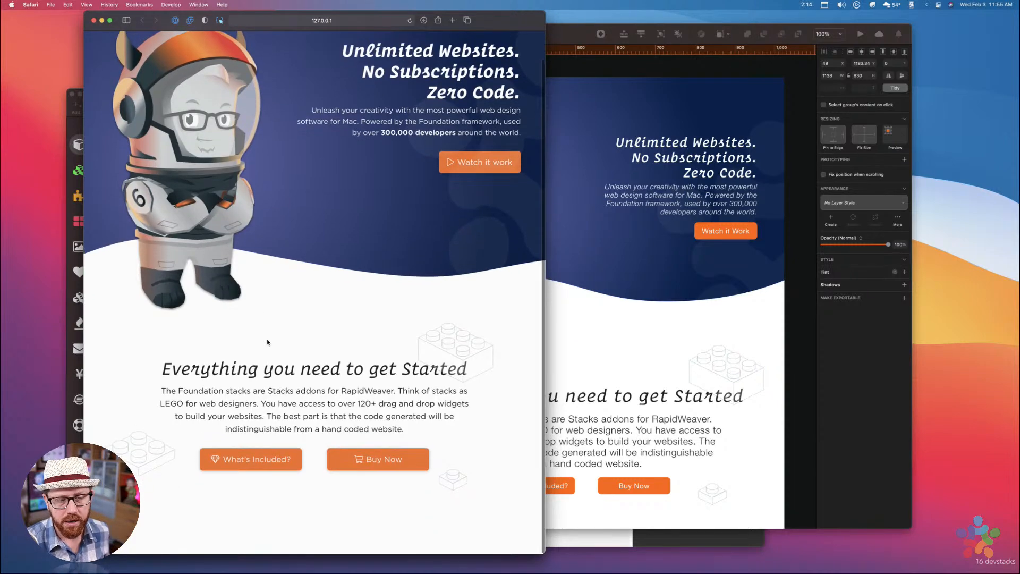
scroll(268, 303, up, 2)
scroll(270, 291, down, 2)
scroll(271, 290, up, 1)
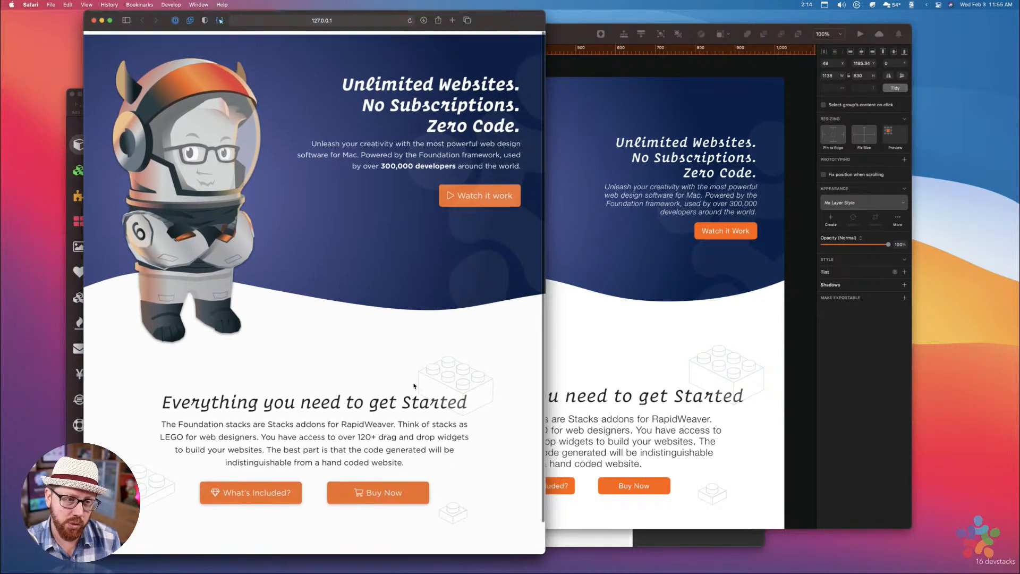
scroll(414, 386, up, 1)
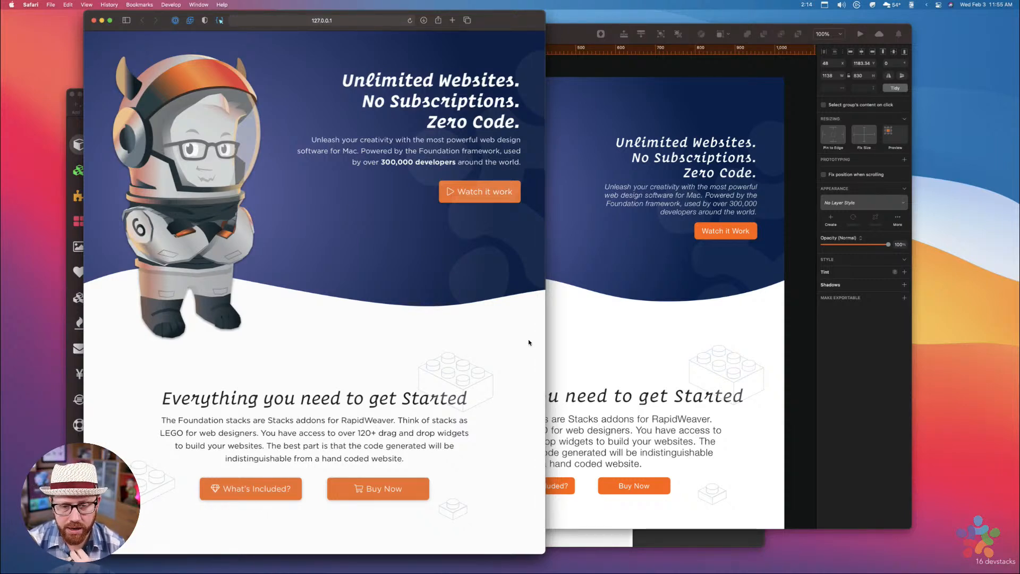
Return to Sketch, look over the Fast & Modern section and select the What's Included group below the banner
click(558, 339)
scroll(566, 341, down, 10)
scroll(567, 341, down, 3)
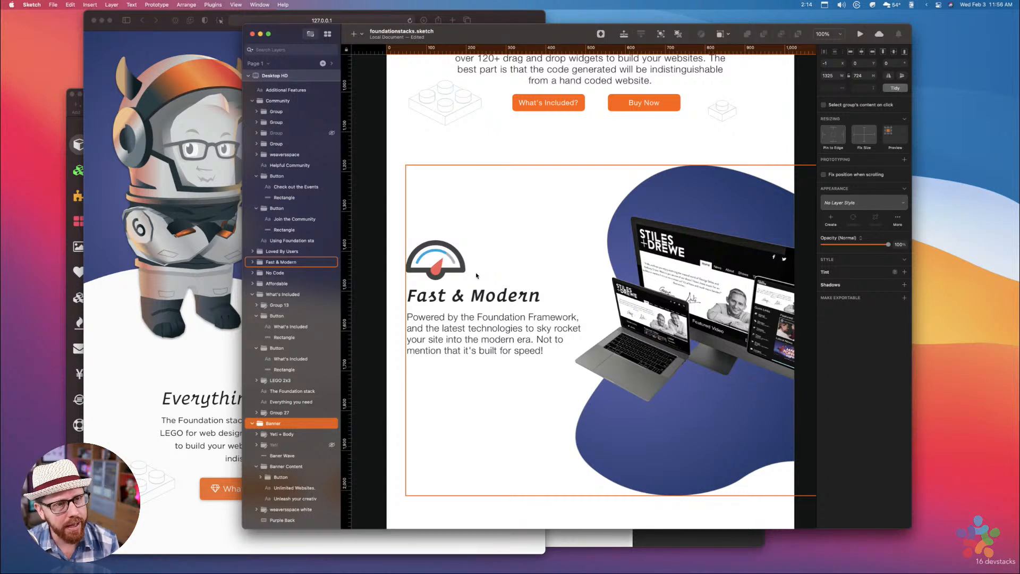
scroll(476, 275, up, 5)
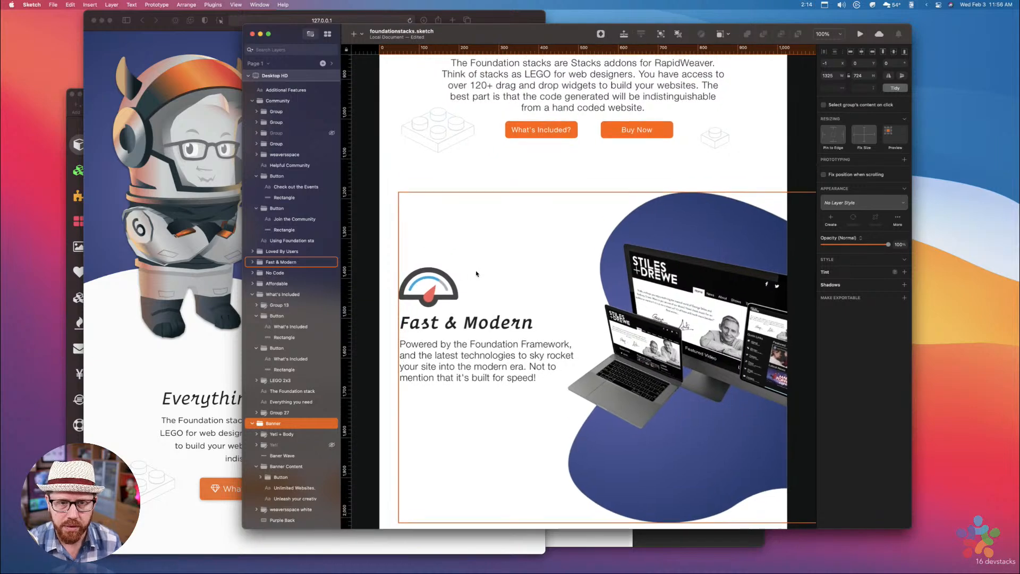
scroll(477, 274, up, 2)
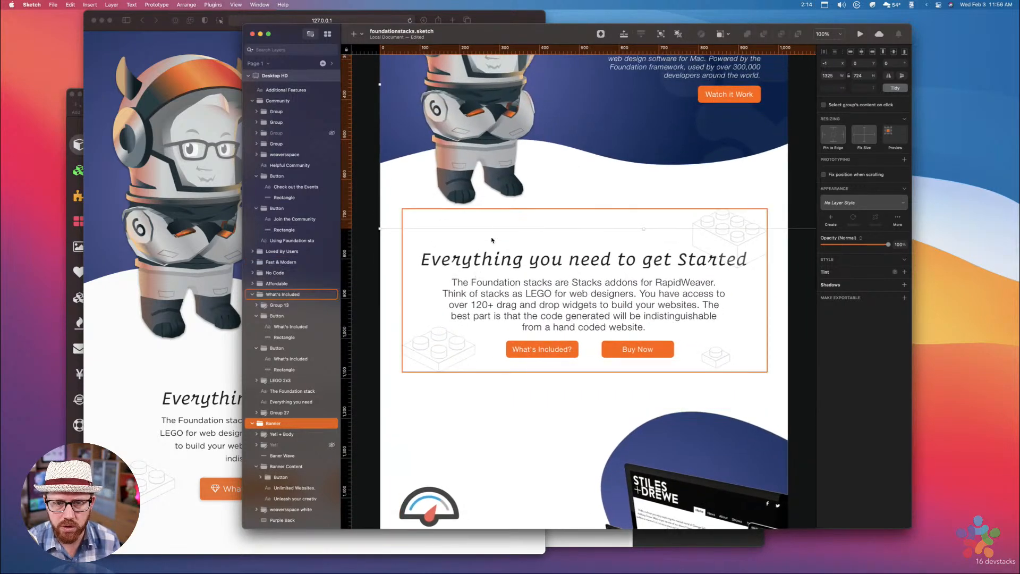
scroll(582, 208, up, 2)
scroll(582, 208, up, 2)
click(730, 316)
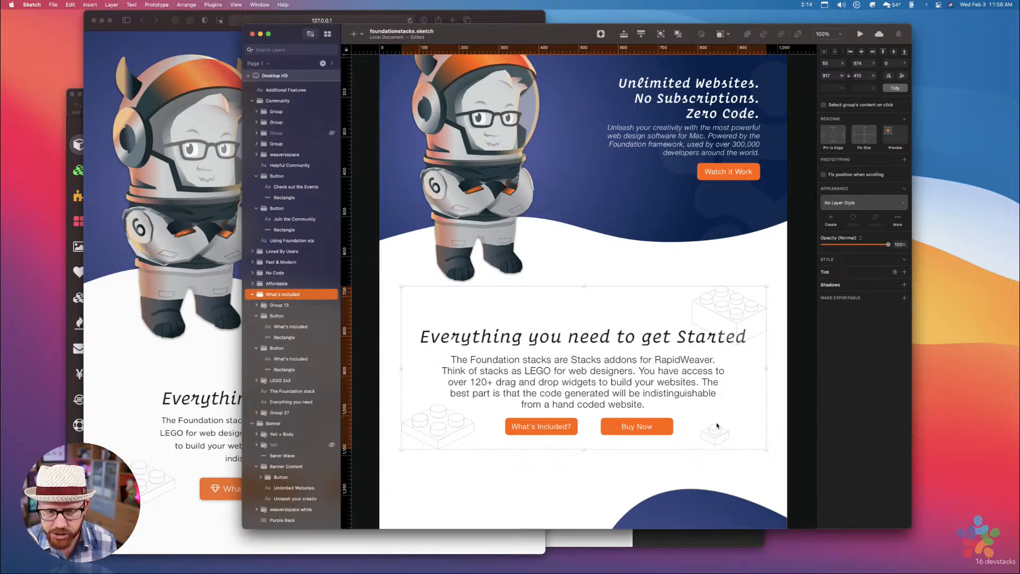
Bring the Safari preview and the RapidWeaver project window forward, and quit the Zoom application
click(115, 394)
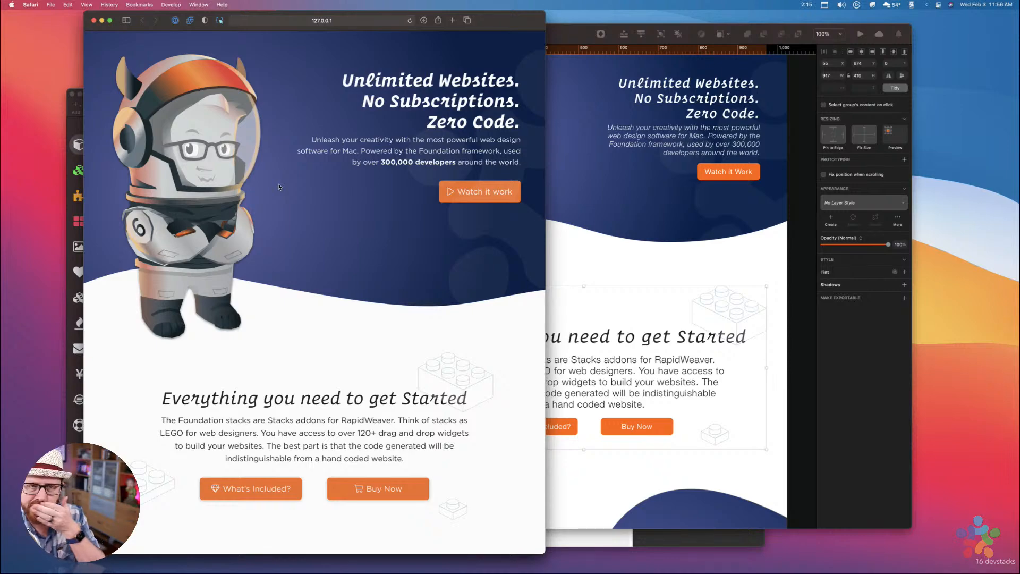
key(ctrl+Up)
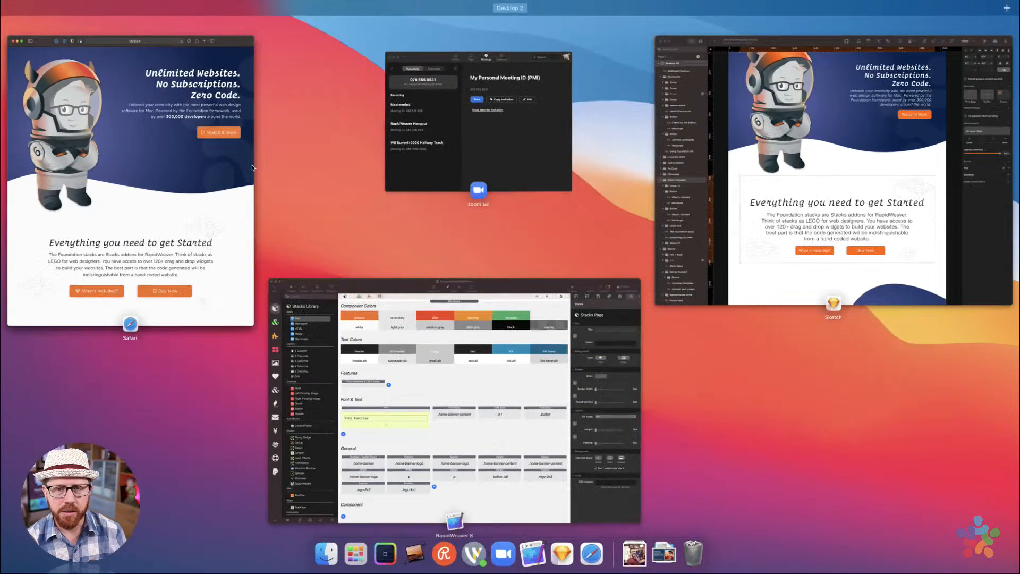
click(525, 318)
key(ctrl+Up)
click(461, 130)
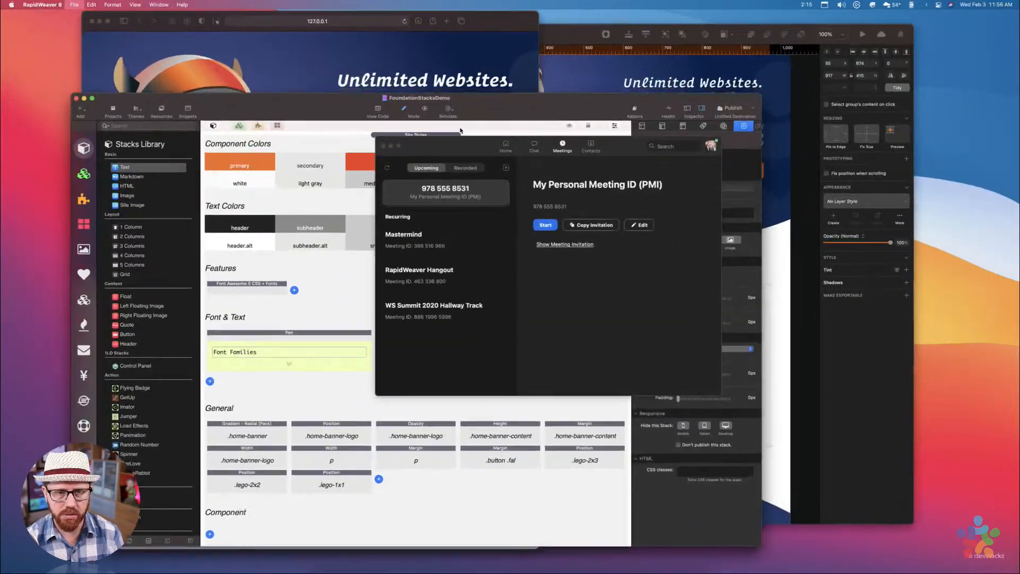
click(33, 5)
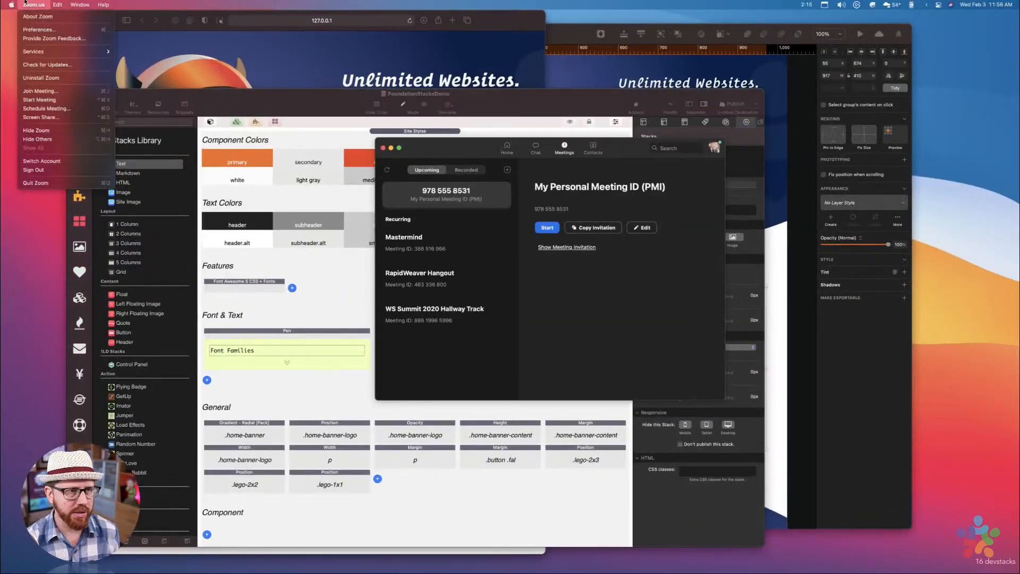
click(36, 182)
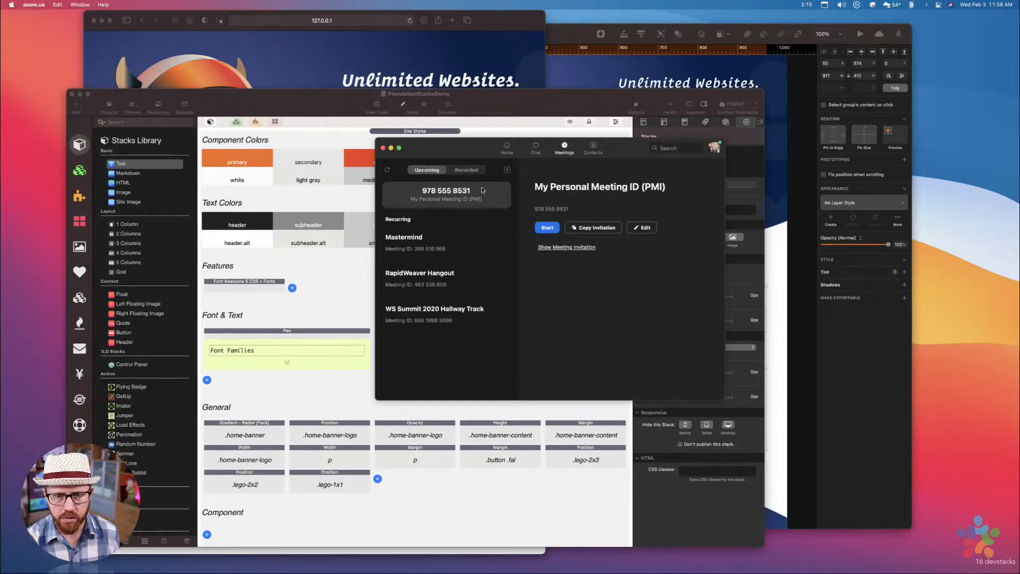
Shift the FoundationStacksDemo project window slightly up and to the left, and collapse the Site Styles stack on its page
mouse_move(554, 97)
mouse_down()
mouse_move(531, 86)
mouse_move(547, 82)
mouse_up()
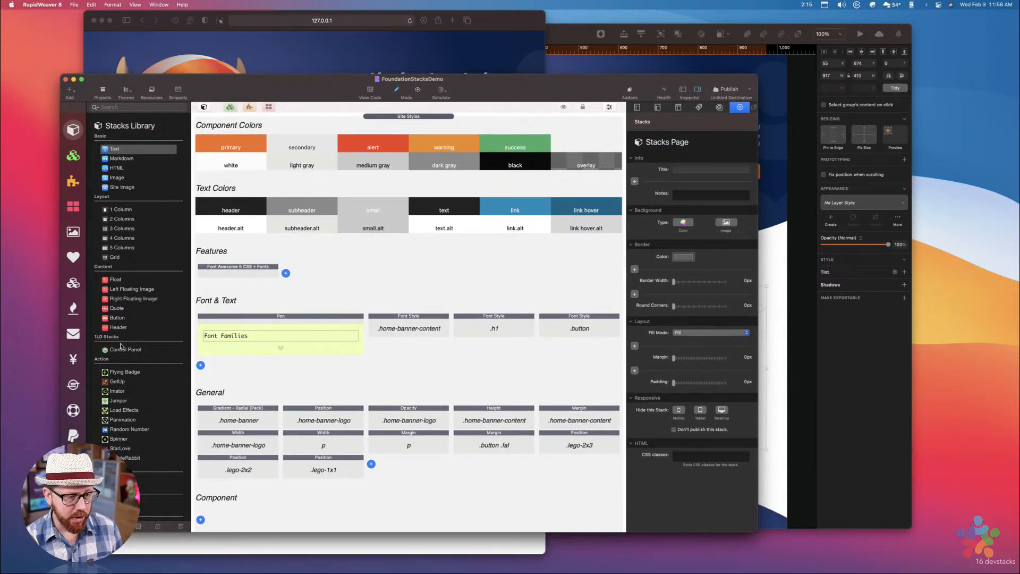
scroll(335, 215, up, 2)
scroll(335, 214, down, 2)
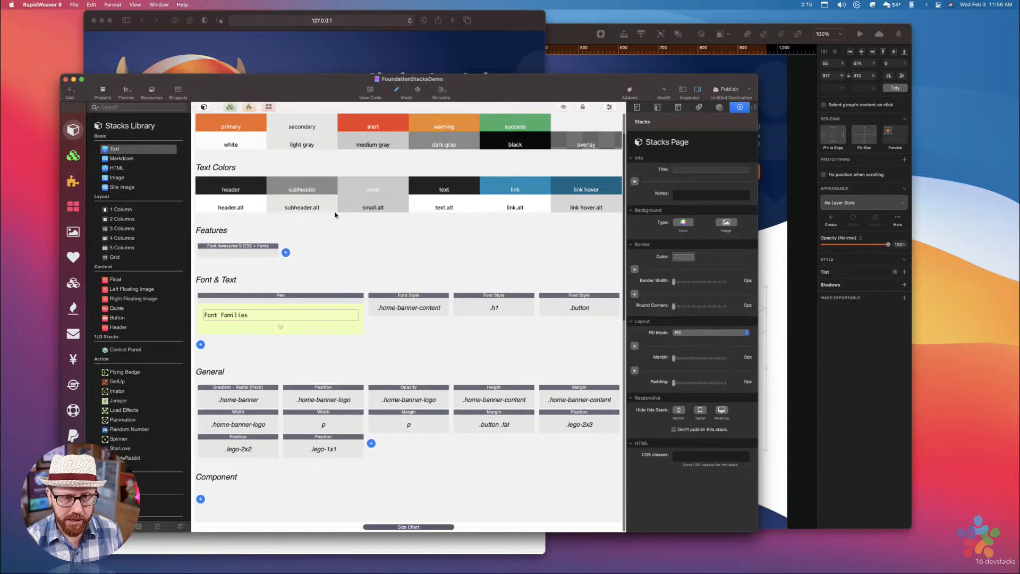
click(410, 118)
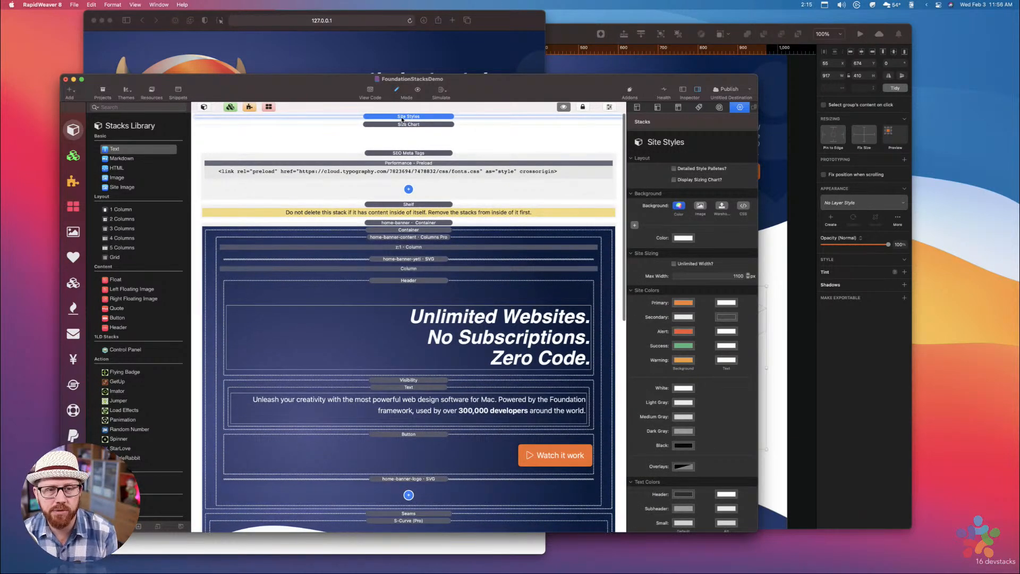
click(402, 118)
click(402, 118)
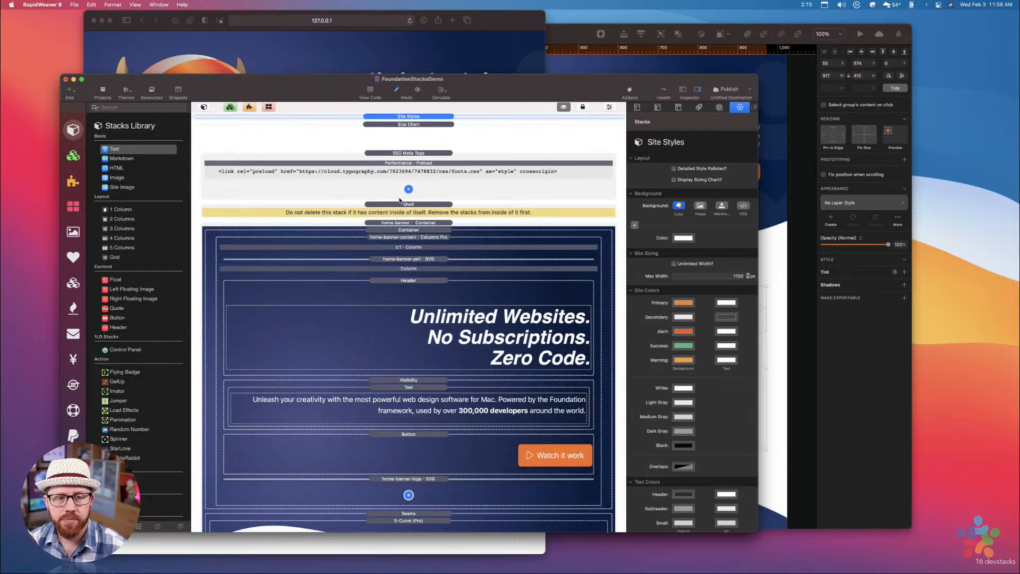
Toggle the Site Styles stack open and closed, looking over the banner and the Everything you need to get Started section beneath it
click(401, 205)
click(415, 117)
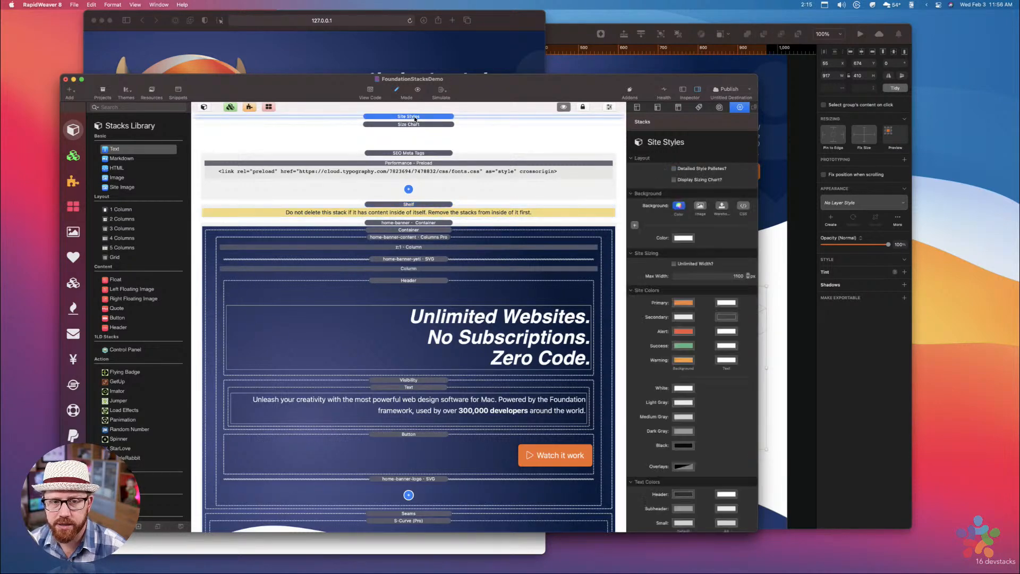
click(415, 119)
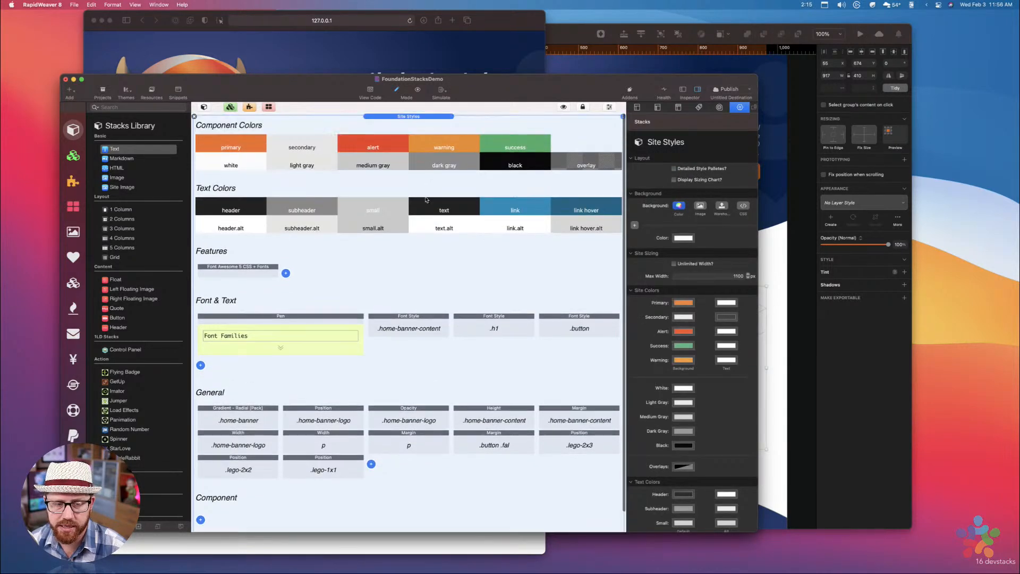
click(422, 116)
scroll(457, 212, down, 10)
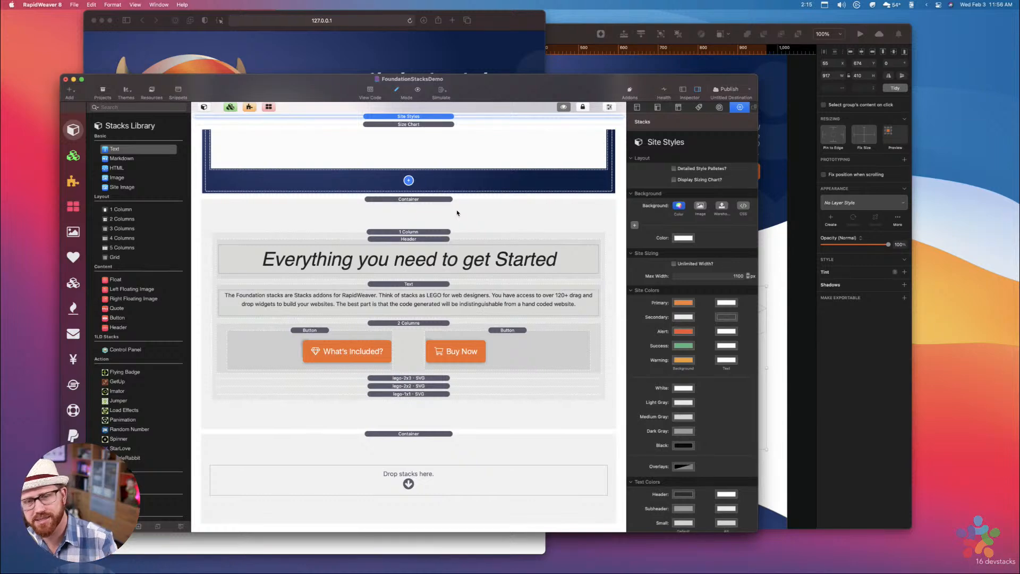
scroll(457, 213, up, 10)
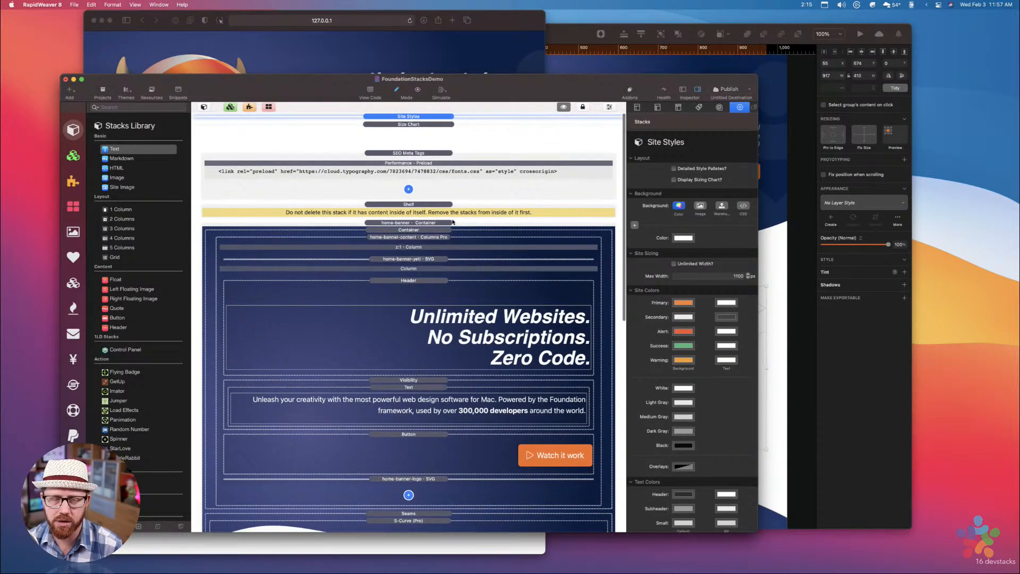
click(437, 119)
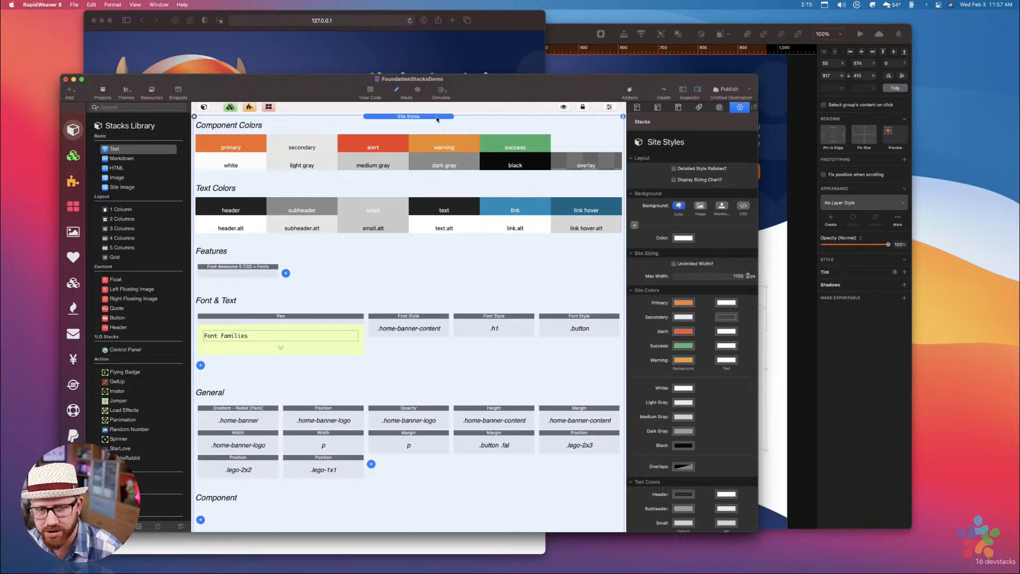
click(436, 119)
scroll(436, 175, down, 10)
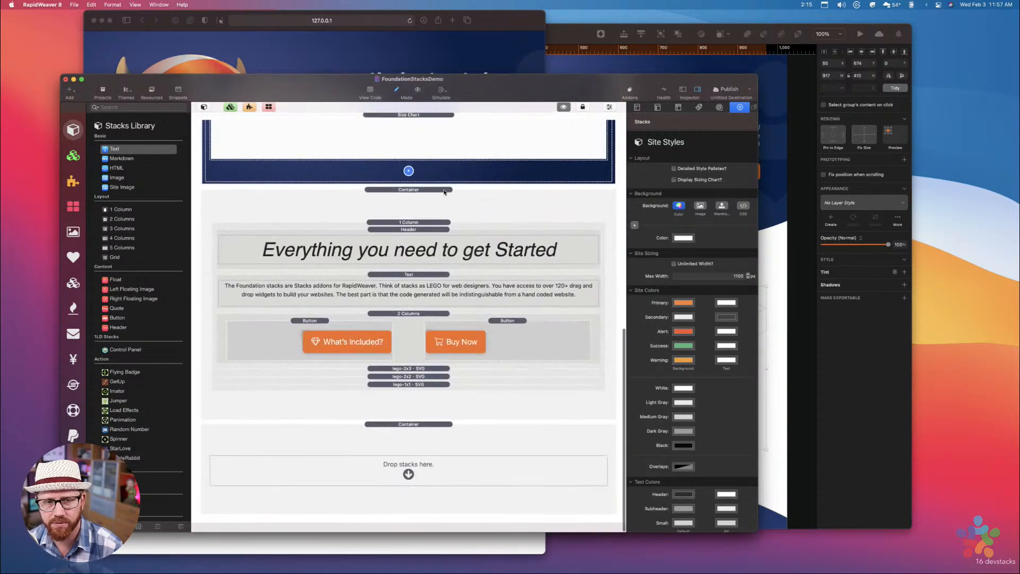
click(415, 116)
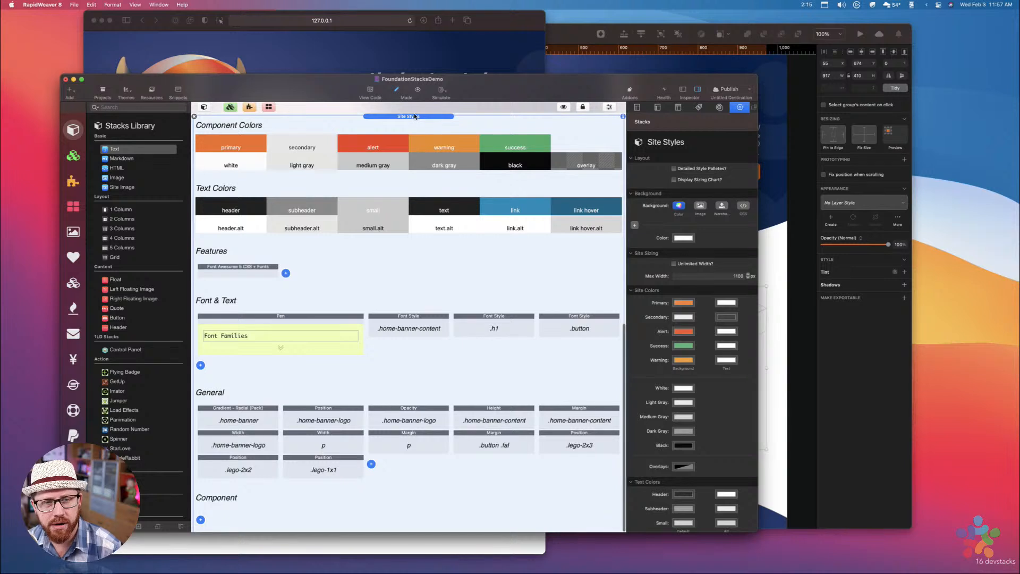
click(416, 116)
Expand the Size Chart stack to read its size, REM and pixel values, and collapse it again
click(413, 125)
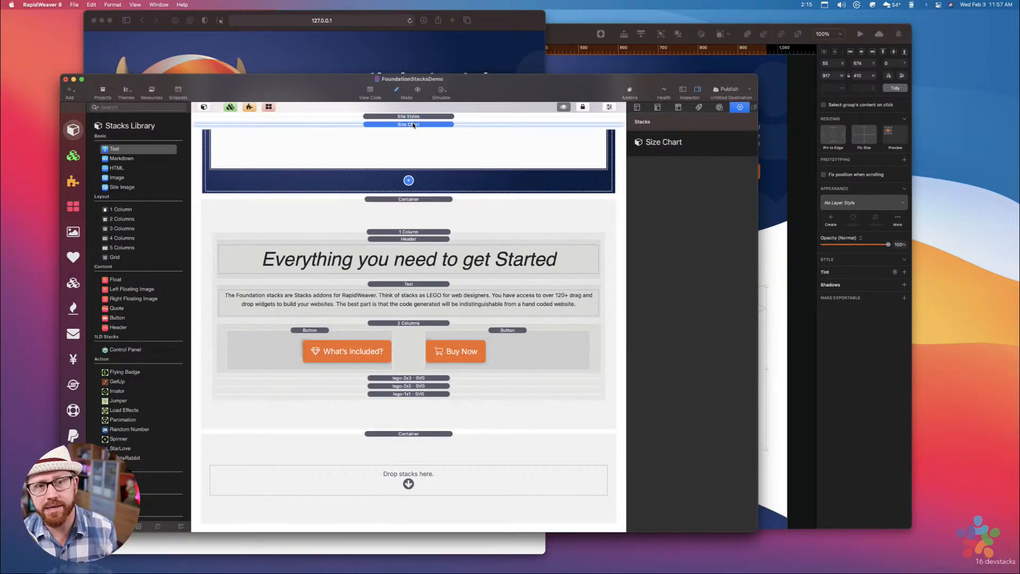
click(414, 124)
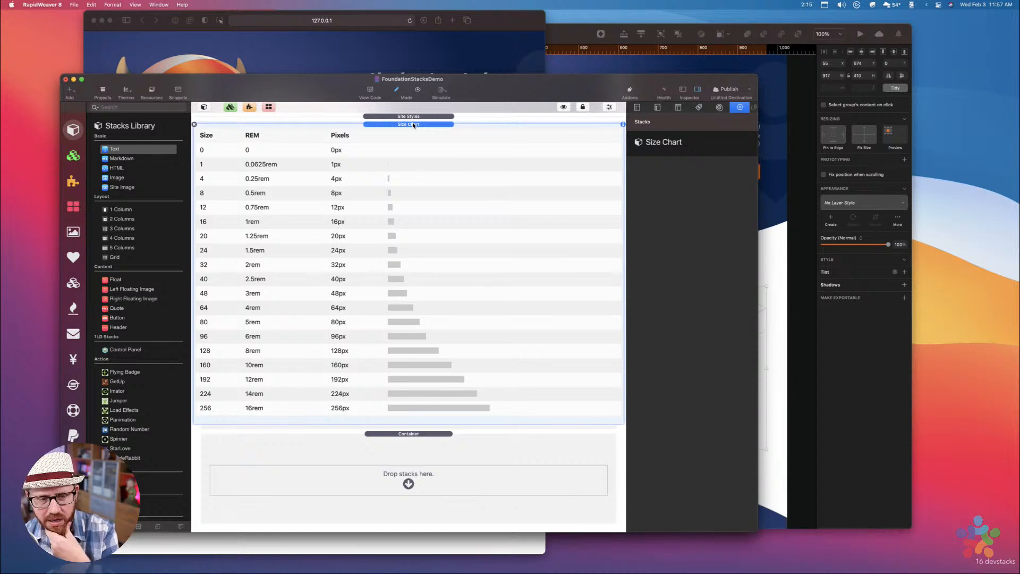
click(413, 124)
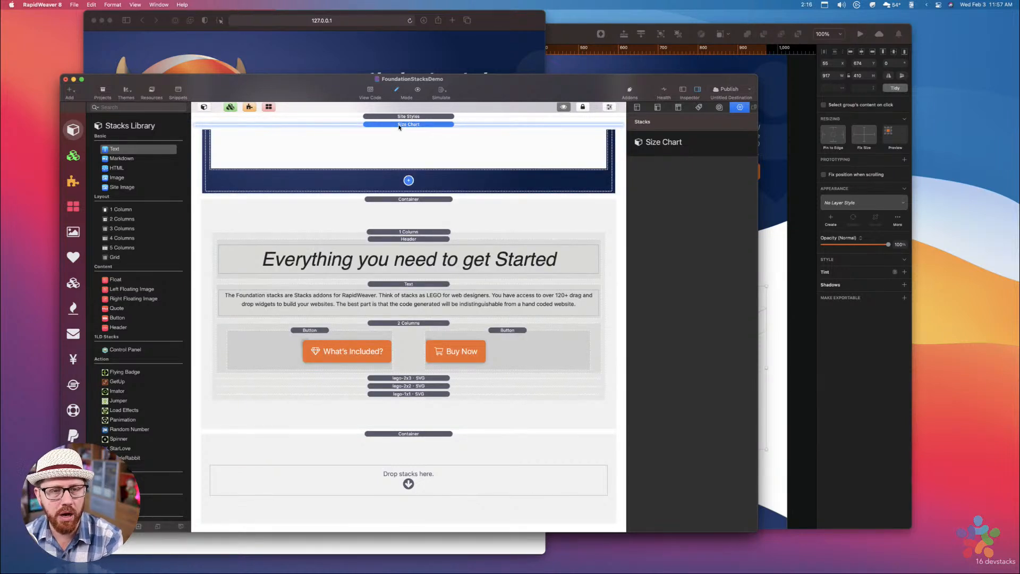
click(398, 125)
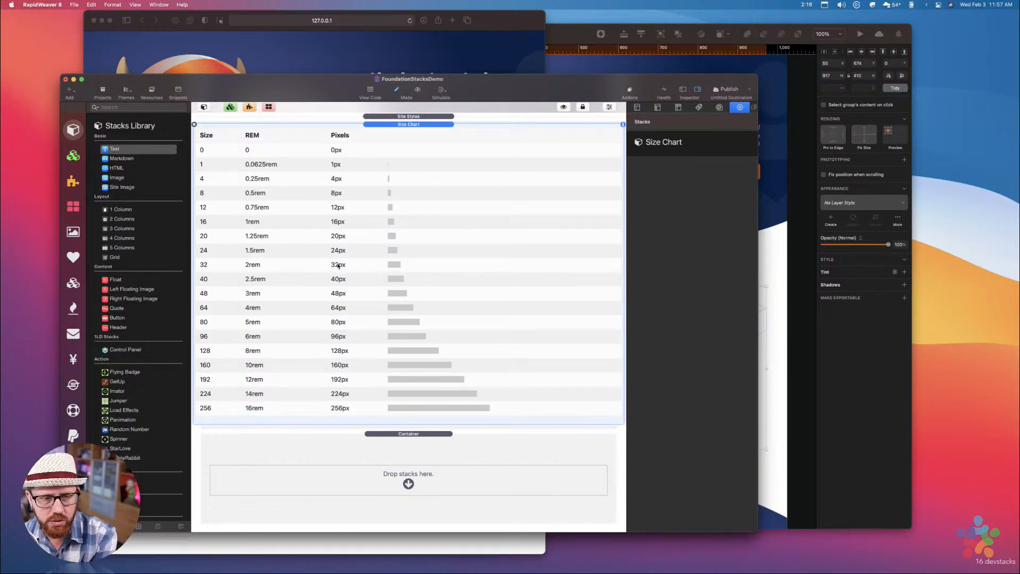
double_click(412, 126)
Select the Container around the Everything you need to get Started section and inspect its custom classes
scroll(430, 240, up, 1)
click(429, 240)
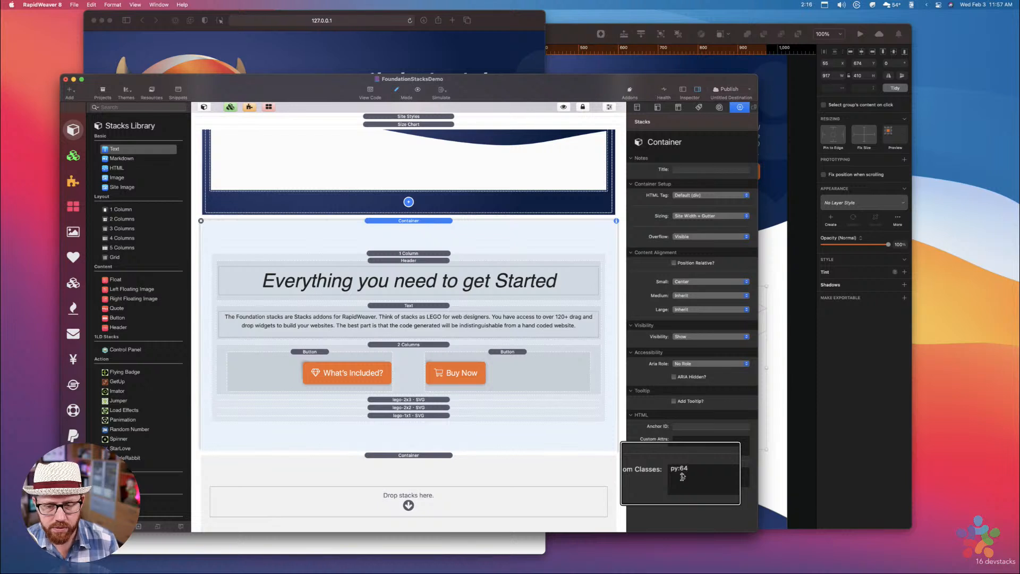
key(BackSpace)
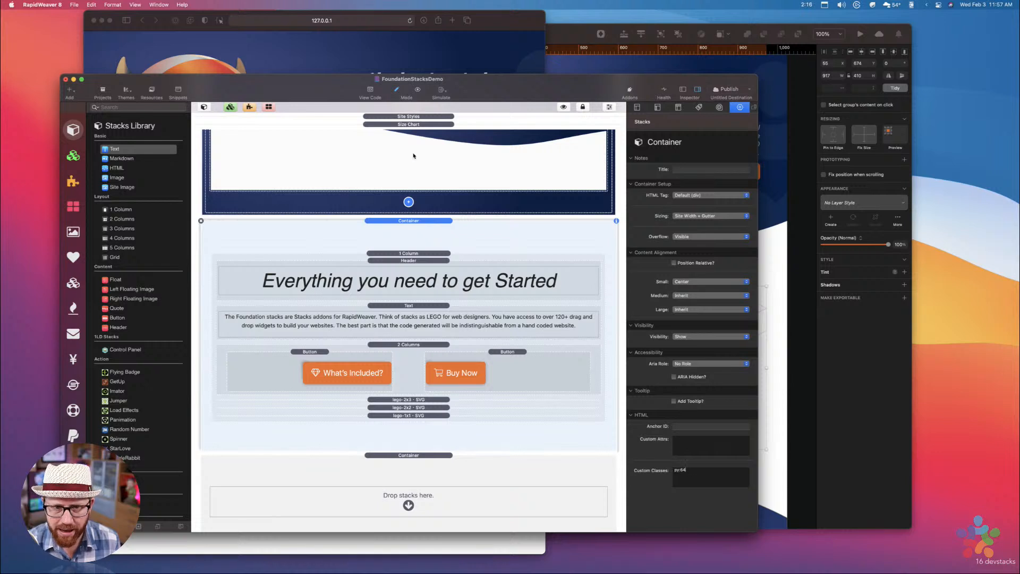
Expand the Site Styles stack, look through its color palettes and style classes, and collapse it again
click(411, 116)
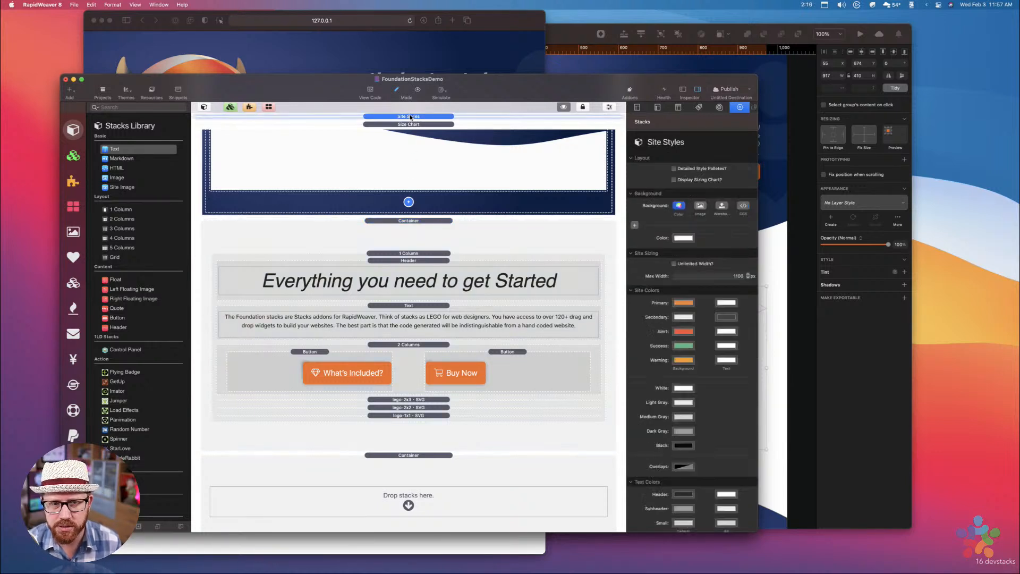
scroll(432, 267, down, 1)
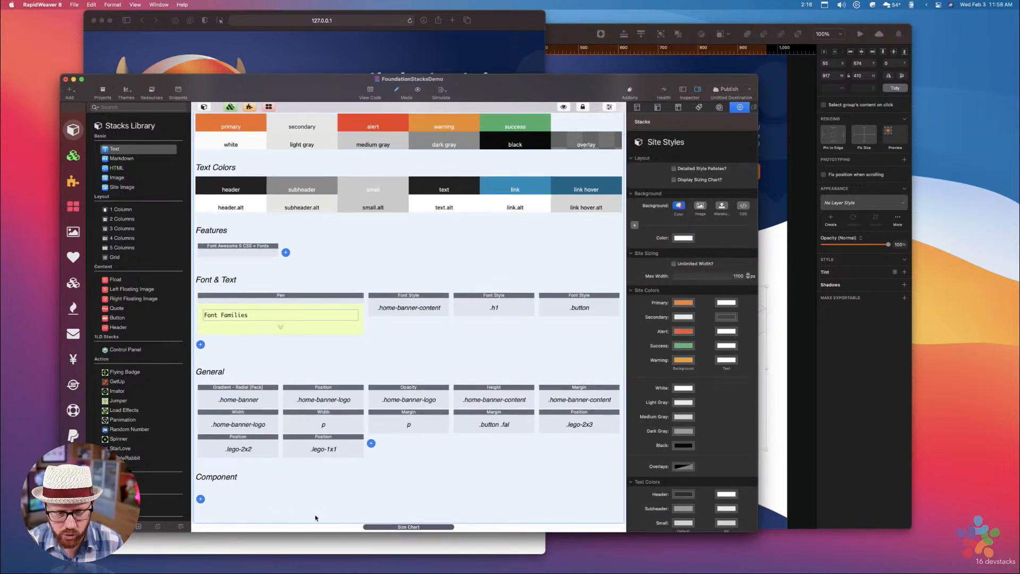
scroll(415, 136, up, 1)
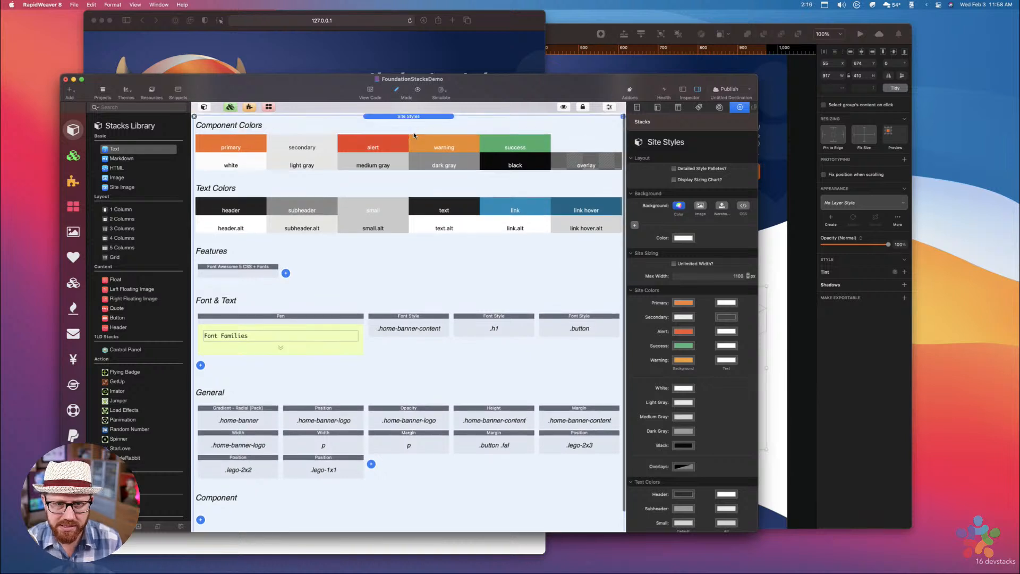
click(410, 117)
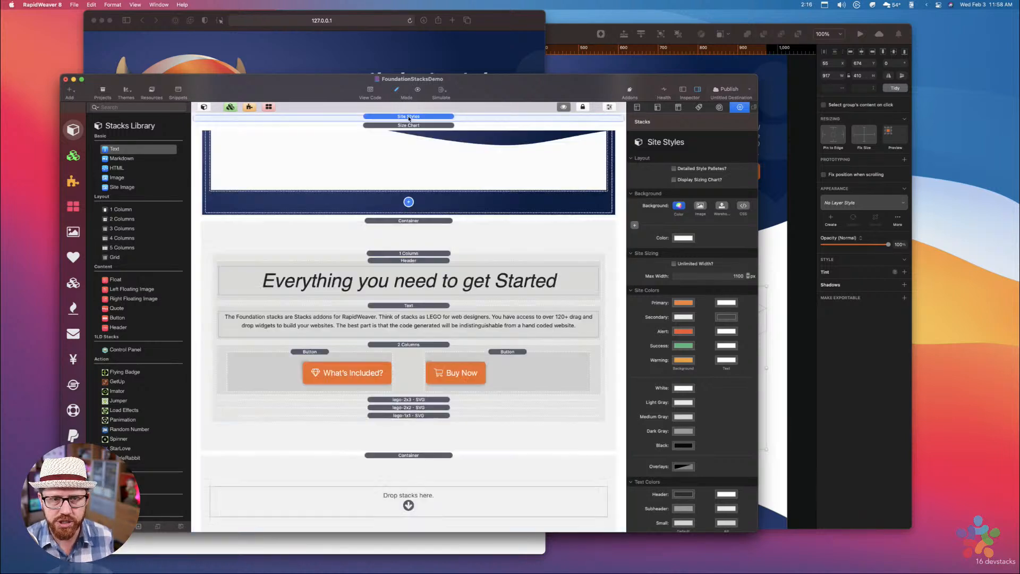
Open and close the Size Chart stack repeatedly to compare its sizes with the vertical spacing of the page's containers
click(409, 125)
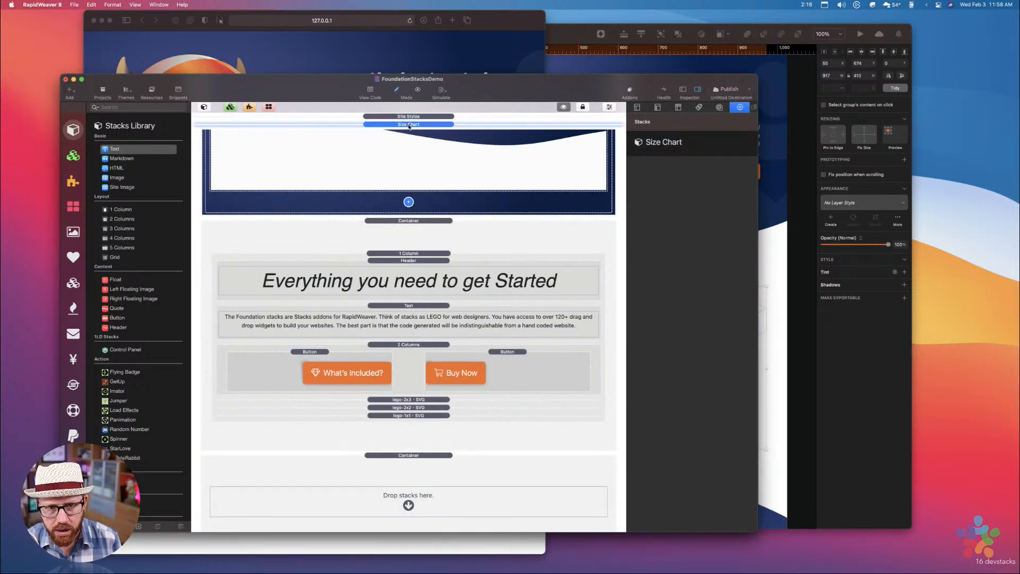
scroll(409, 127, up, 2)
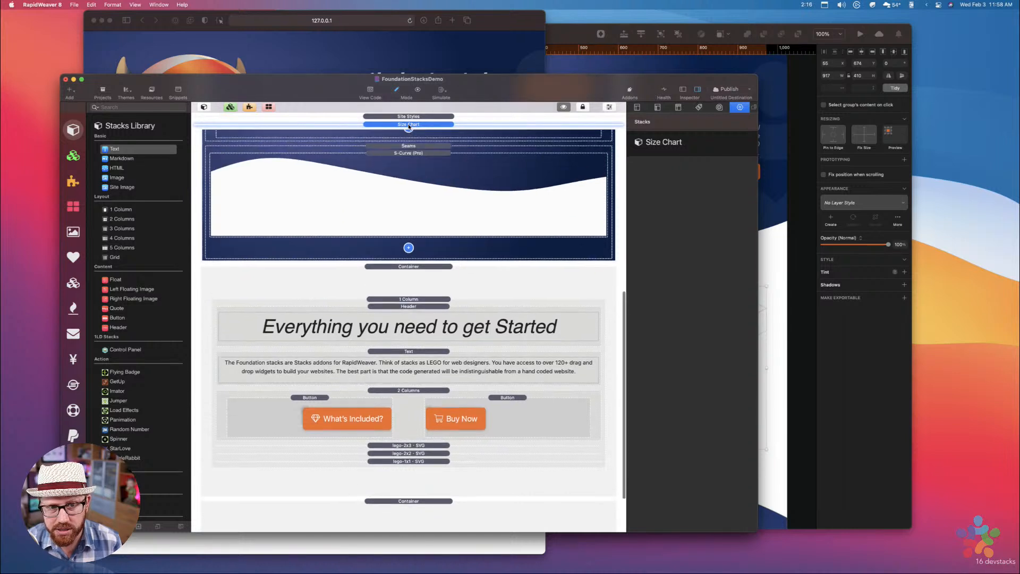
click(409, 125)
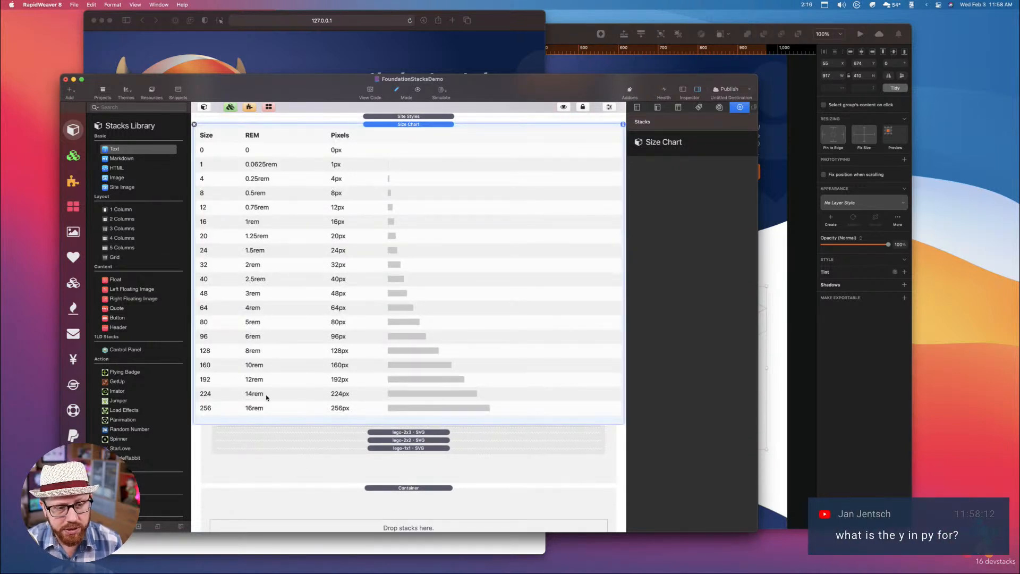
click(430, 126)
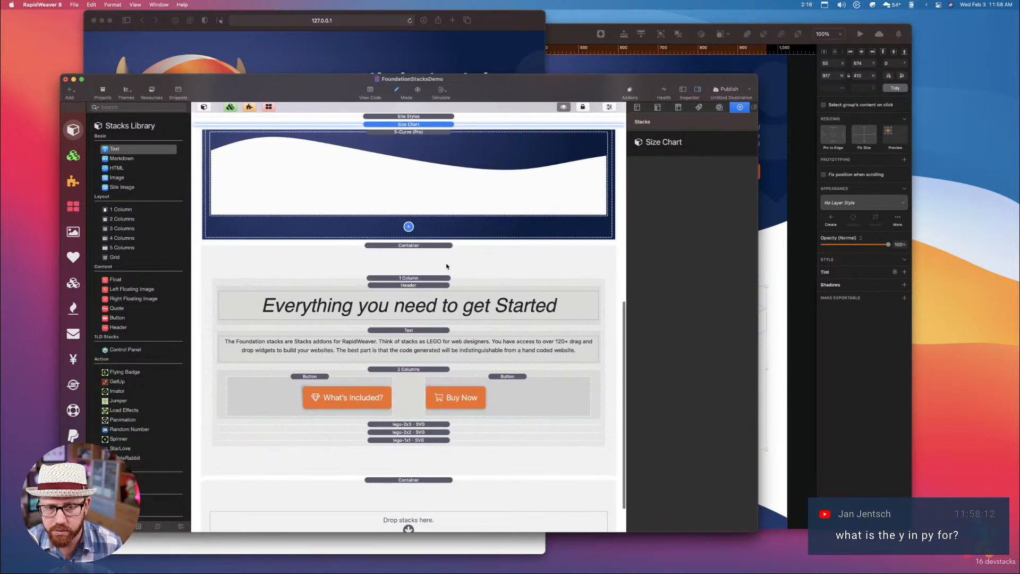
click(406, 125)
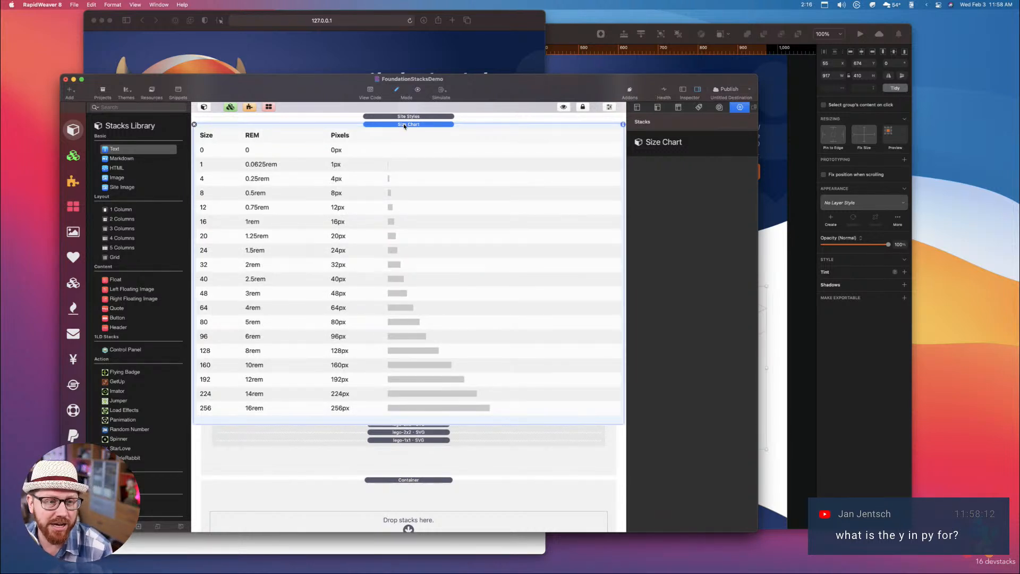
click(403, 124)
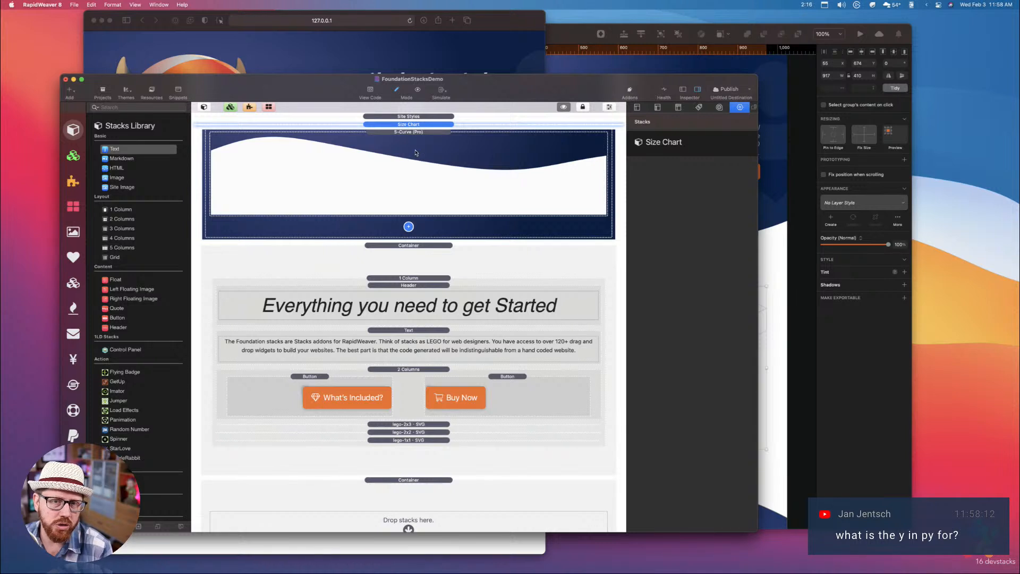
scroll(415, 153, down, 2)
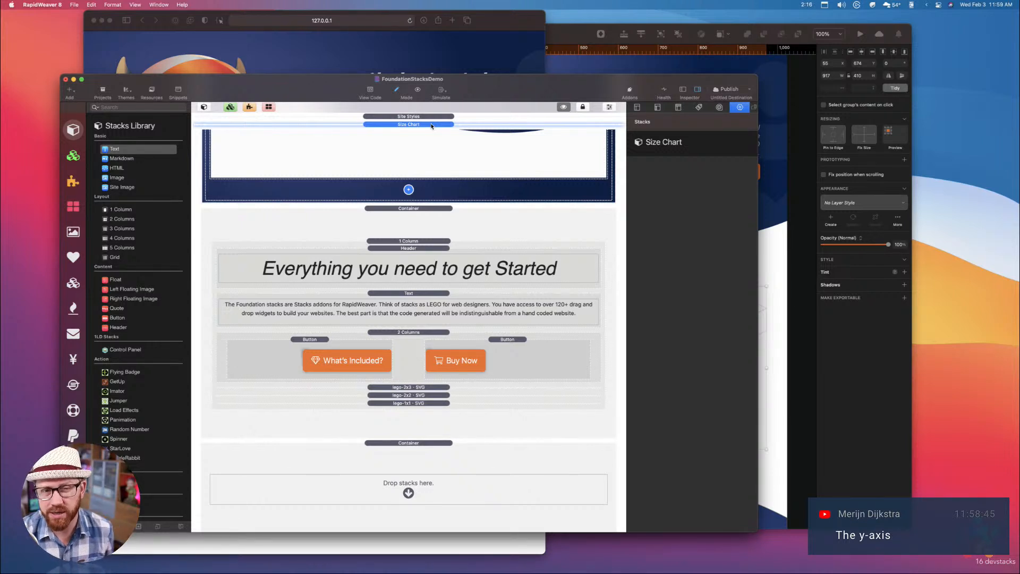
double_click(432, 126)
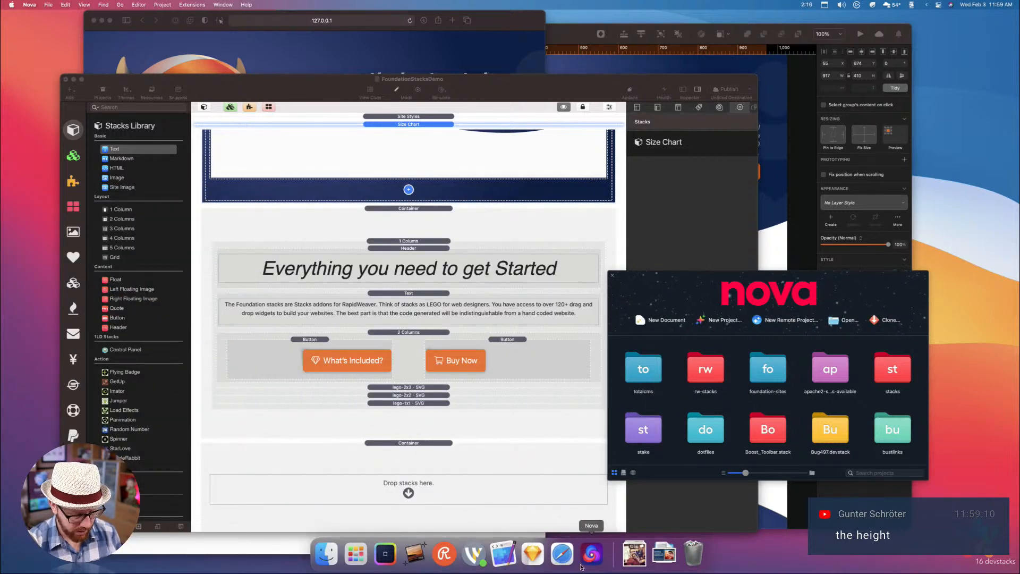
In a new Nova document, enter "defaults write com.realmacsoftware.rapidweaver-setapp stacksHideOnTitleDoubleClick 1" and remove the "-setapp" suffix
click(582, 565)
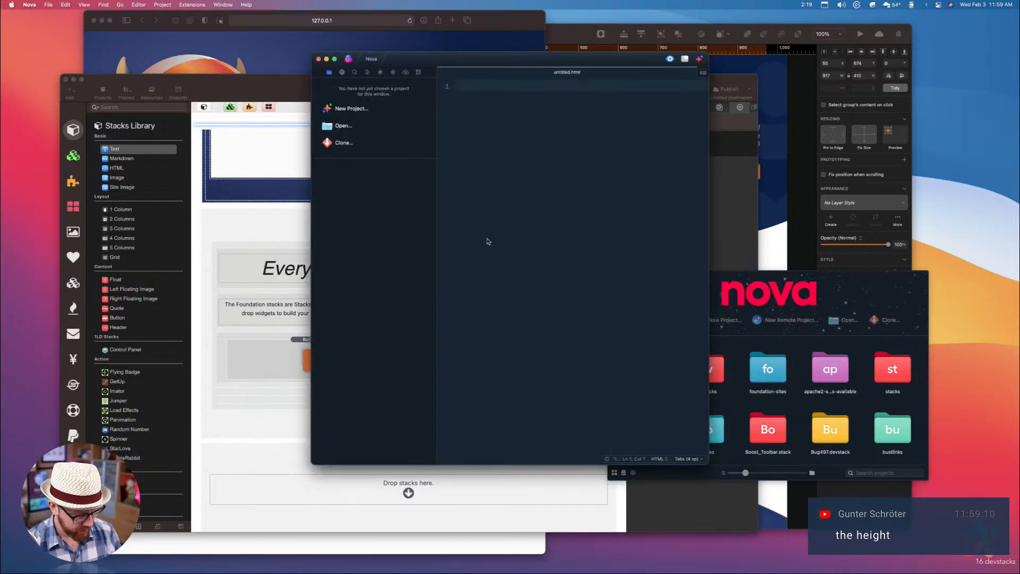
text(defaults write com.realmacsoftware.rapidweaver-setapp stacksHideOnTitleDoubleClick 1)
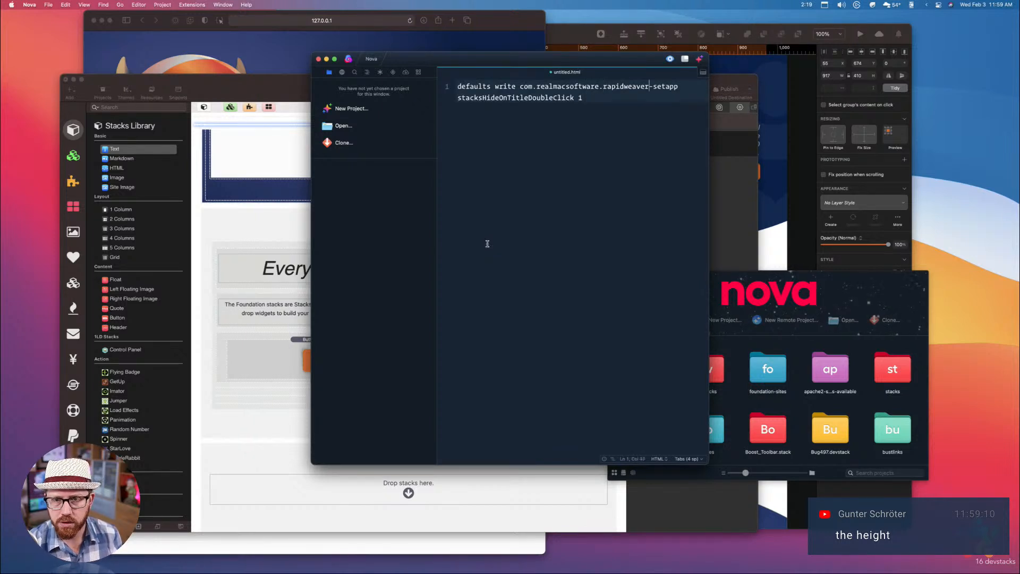
key(shift+alt+Right)
key(BackSpace)
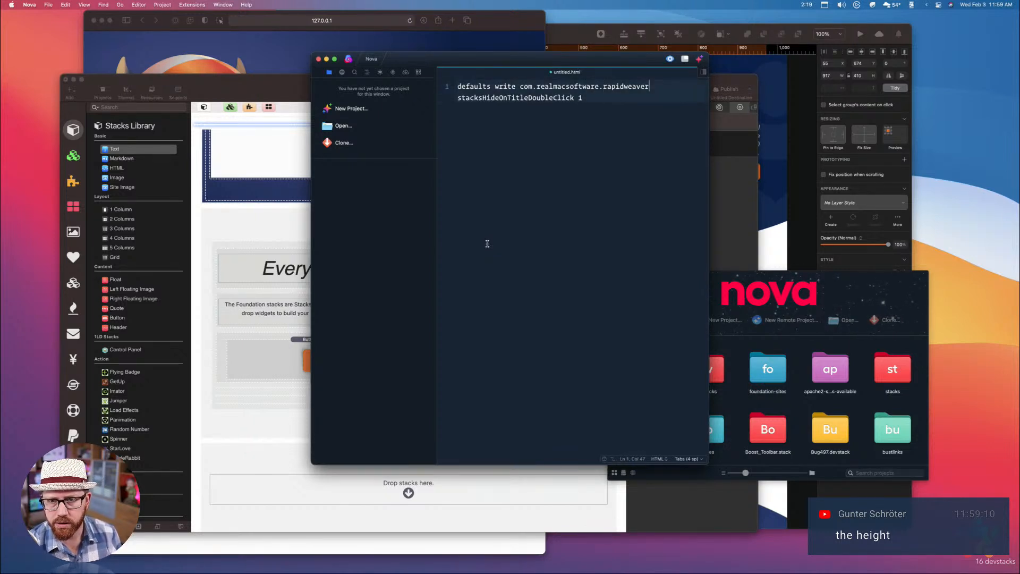
Widen the Nova window so the command fits on one line, move it down and to the left, and enlarge the editor text
drag(710, 147, 978, 139)
drag(611, 58, 564, 115)
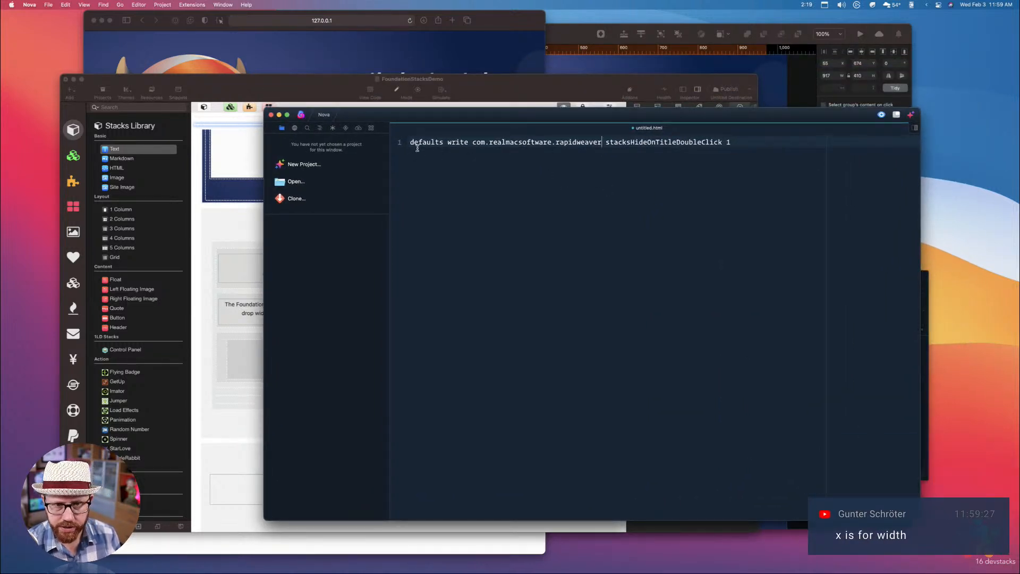
double_click(415, 148)
key(super+equal)
key(super+equal)
click(415, 148)
Add three line breaks after the defaults write command in the Nova document
click(456, 174)
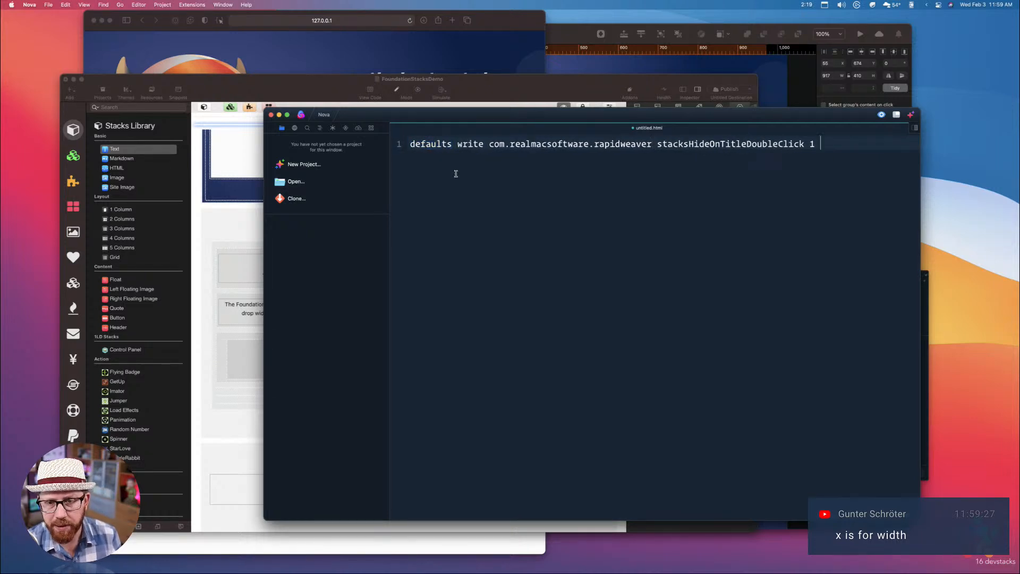
key(Return)
key(Return)
key(Return)
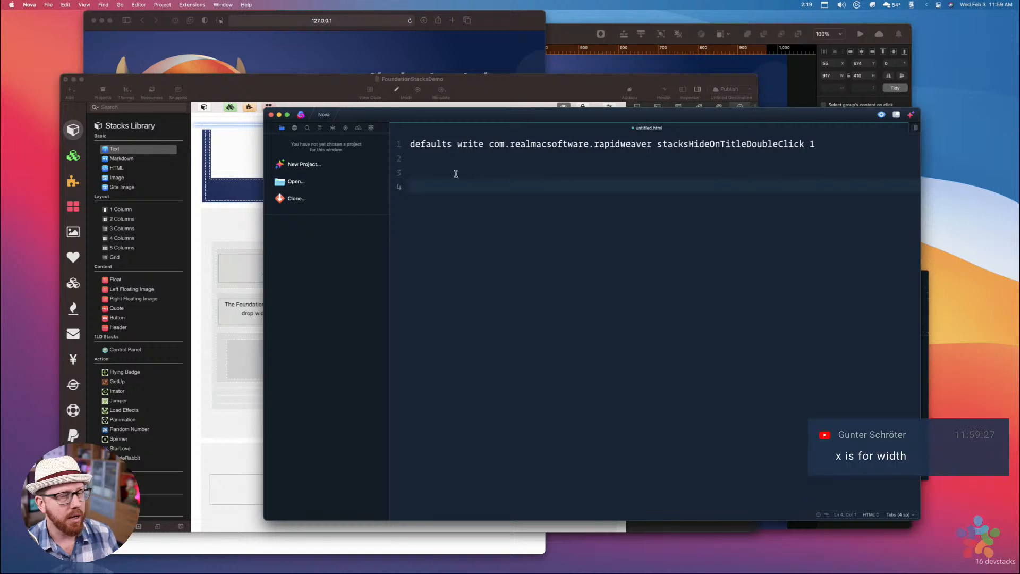
Add "defaults write com.realmacsoftware.rapidweaver-setapp stacksHideOnTitleDoubleClick 1" on line 4 and highlight its domain name
text(defaults write com.realmacsoftware.rapidweaver-setapp stacksHideOnTitleDoubleClick 1)
key(Up)
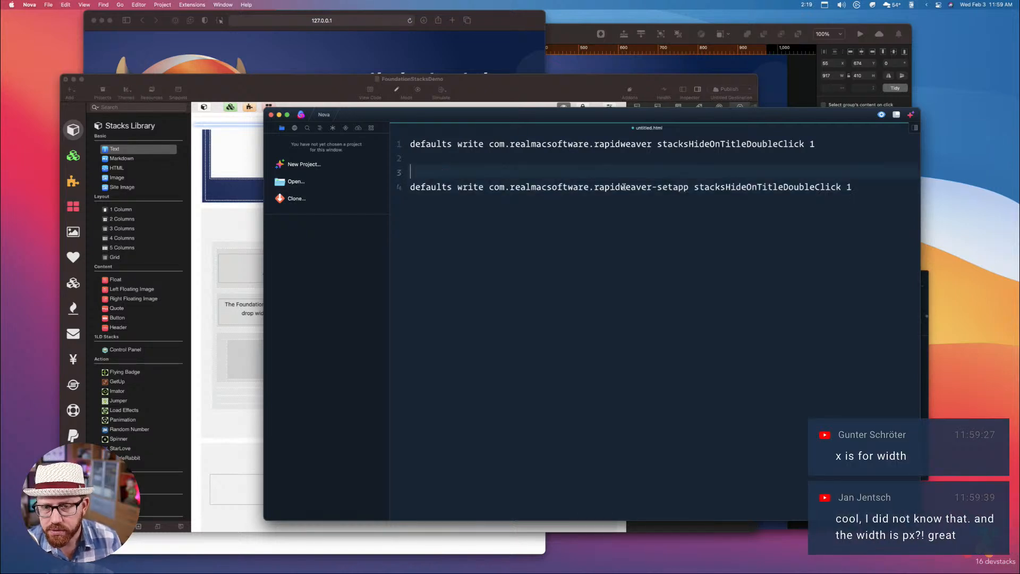
drag(490, 190, 686, 194)
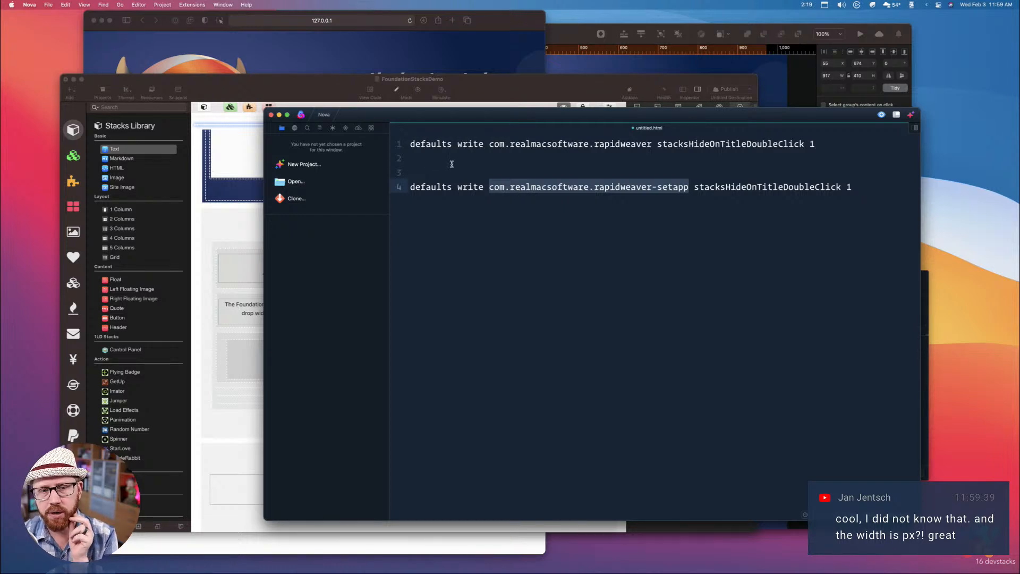
Compare the "defaults" and "write" words of the two commands on lines 1 and 4
click(409, 146)
click(427, 181)
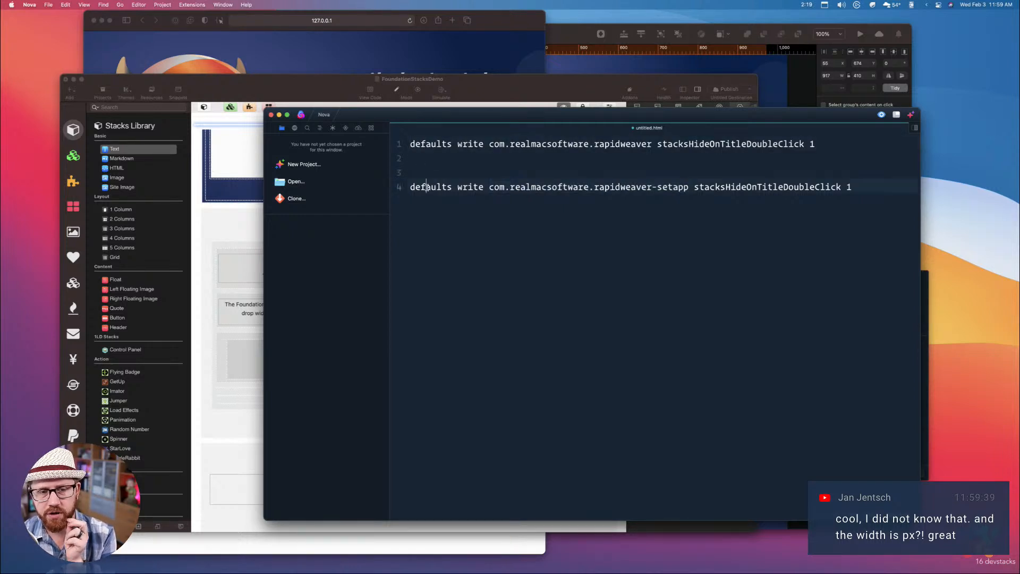
click(429, 147)
double_click(449, 148)
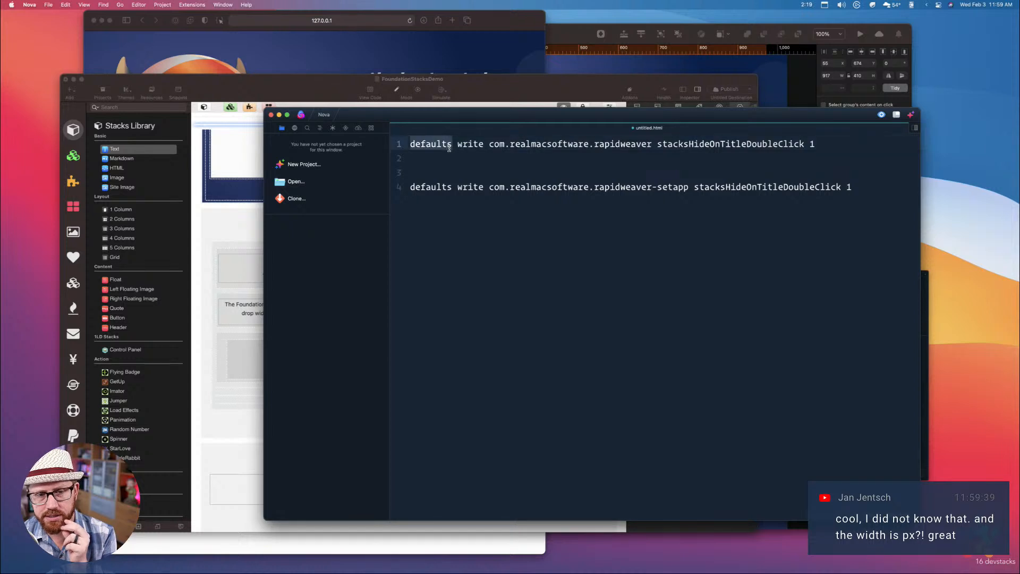
double_click(448, 191)
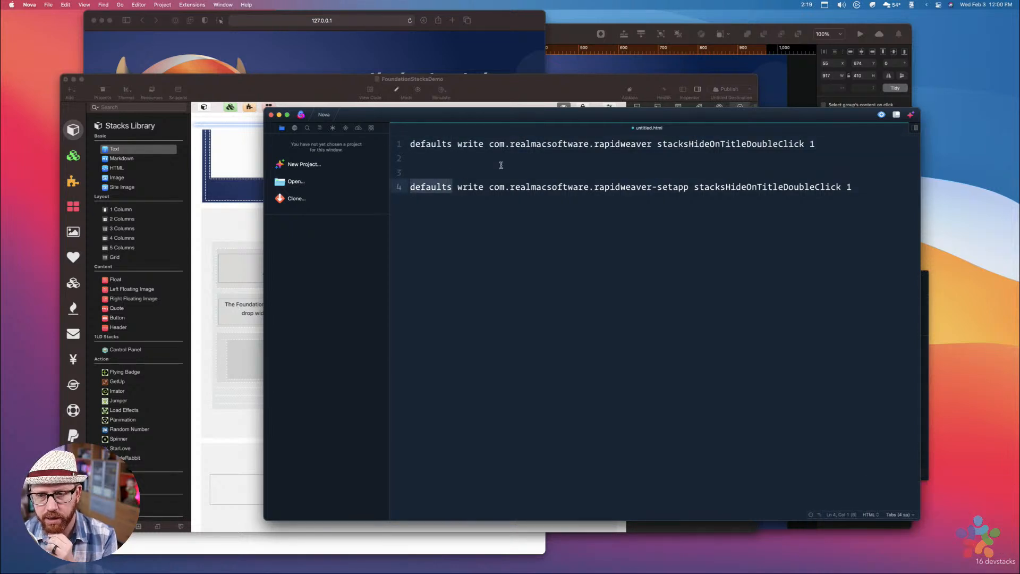
double_click(475, 146)
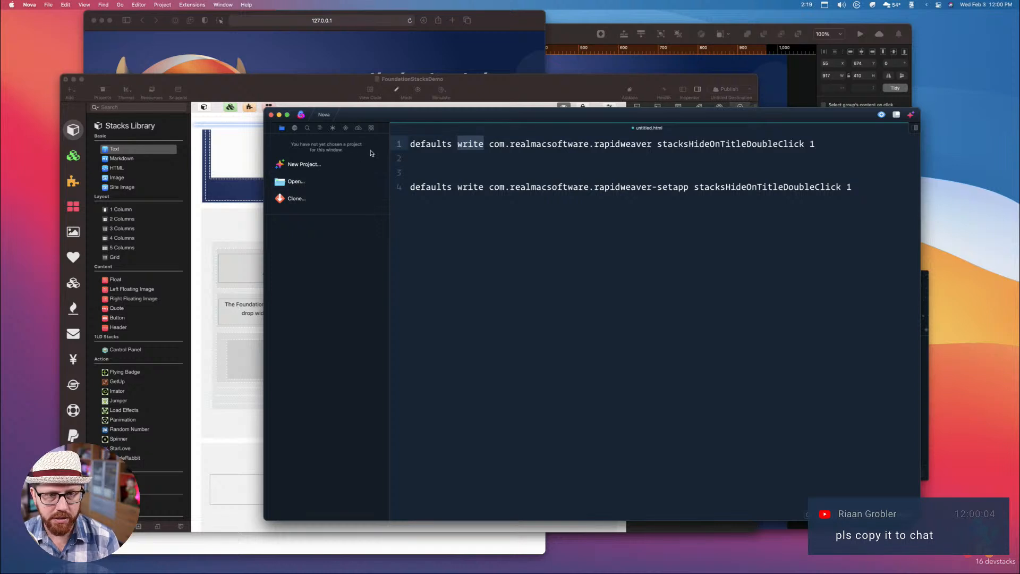
Copy both defaults commands together, then each command separately, into the stream chat
click(426, 144)
drag(410, 144, 467, 227)
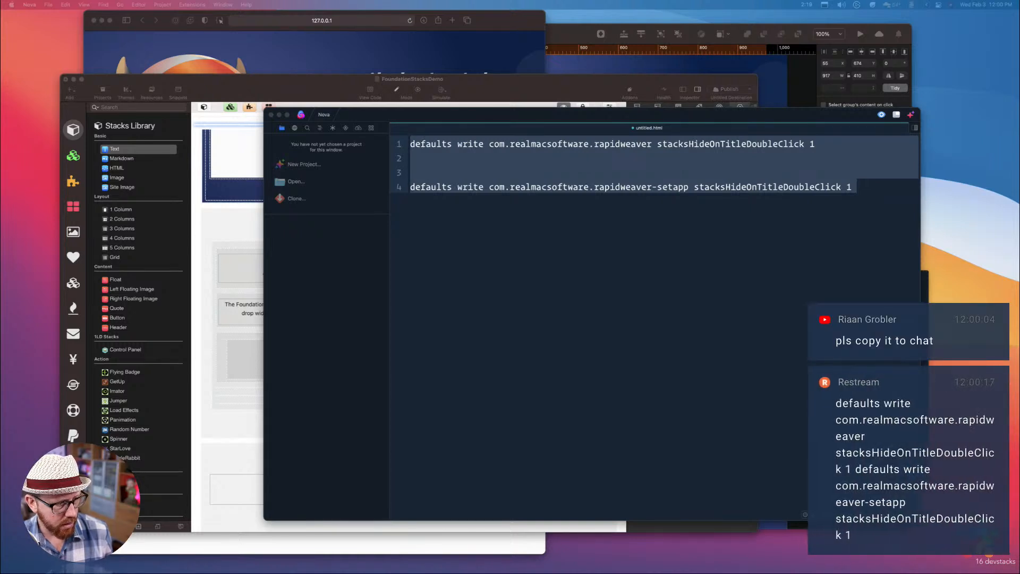
click(453, 203)
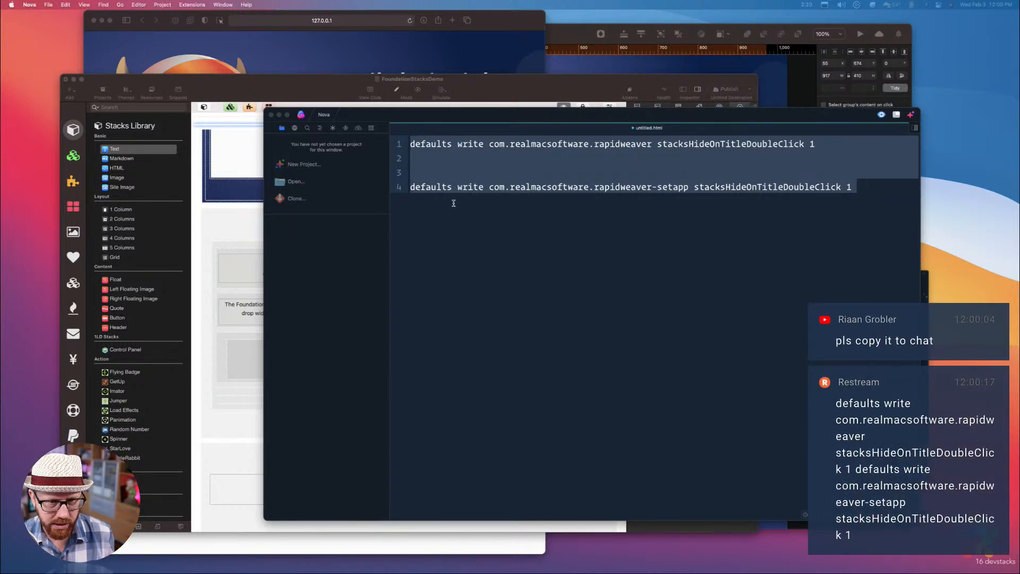
triple_click(423, 143)
key(super+c)
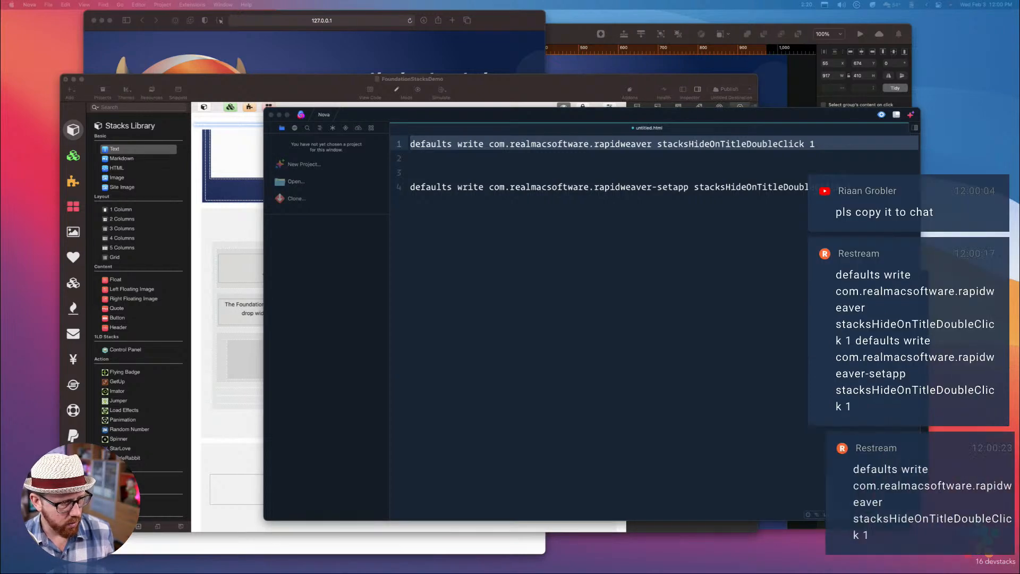
click(450, 187)
triple_click(450, 187)
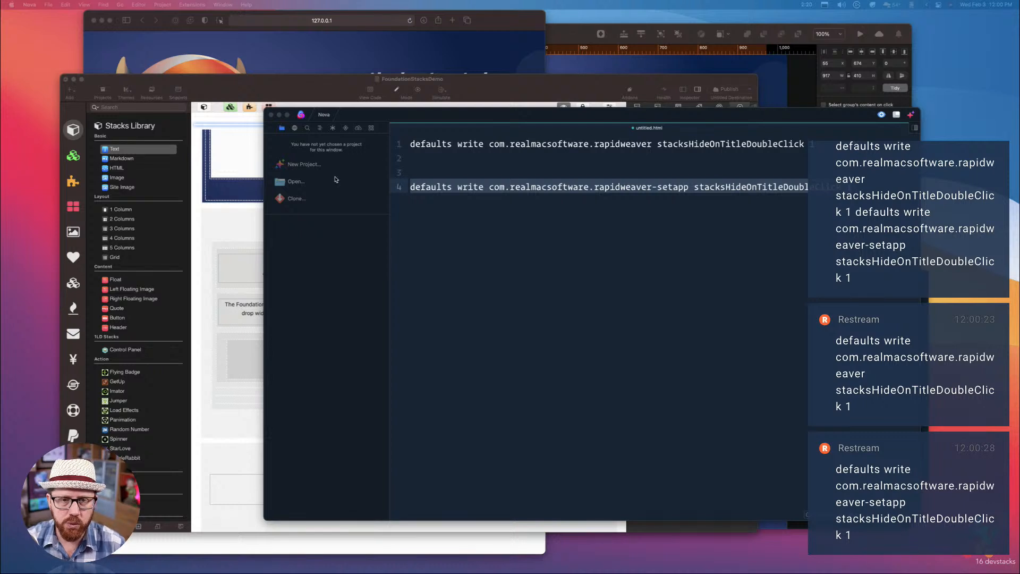
Highlight the "-setapp" suffix in the second command and close the Nova document without saving it
click(519, 151)
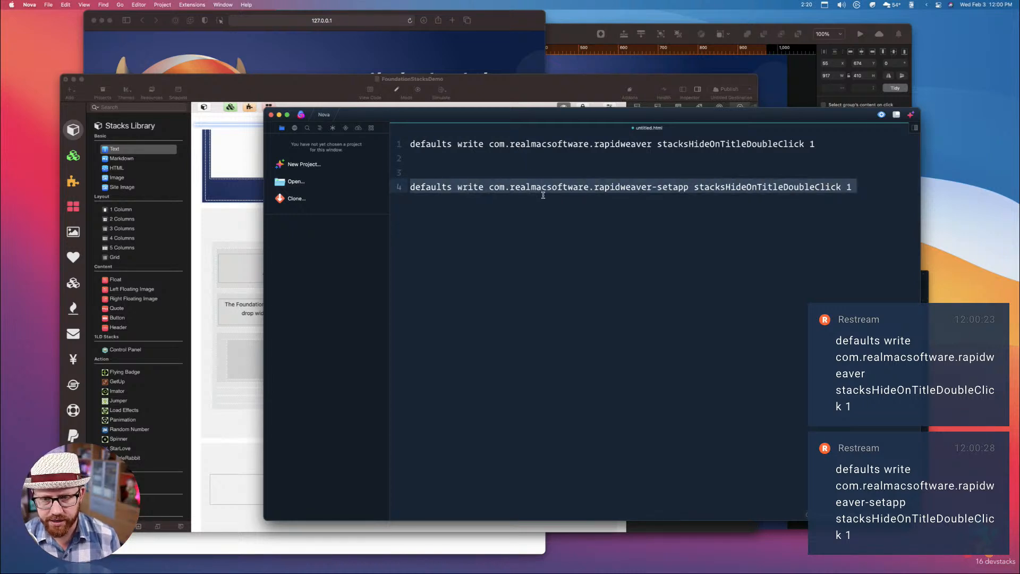
click(643, 188)
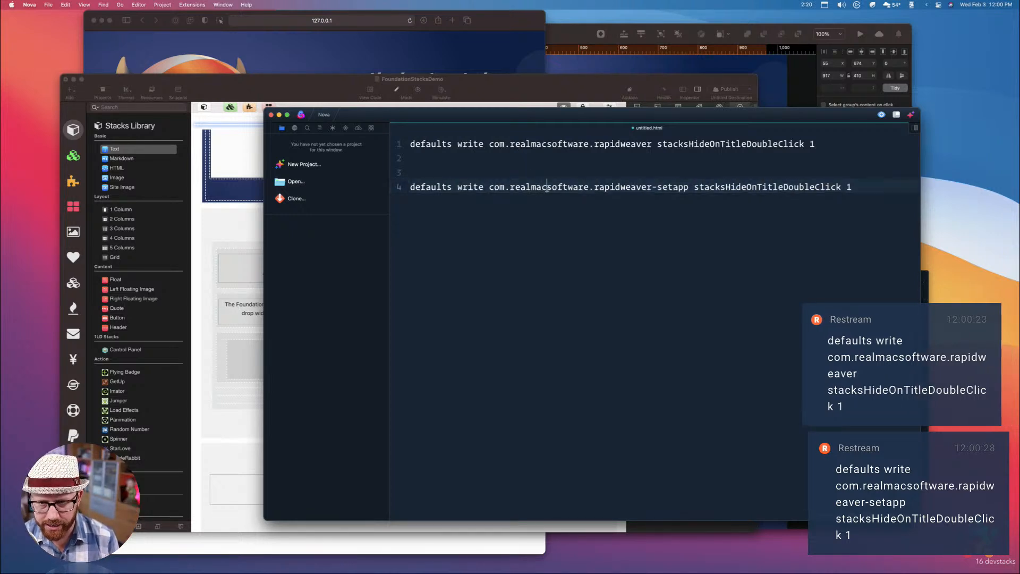
drag(653, 187, 686, 190)
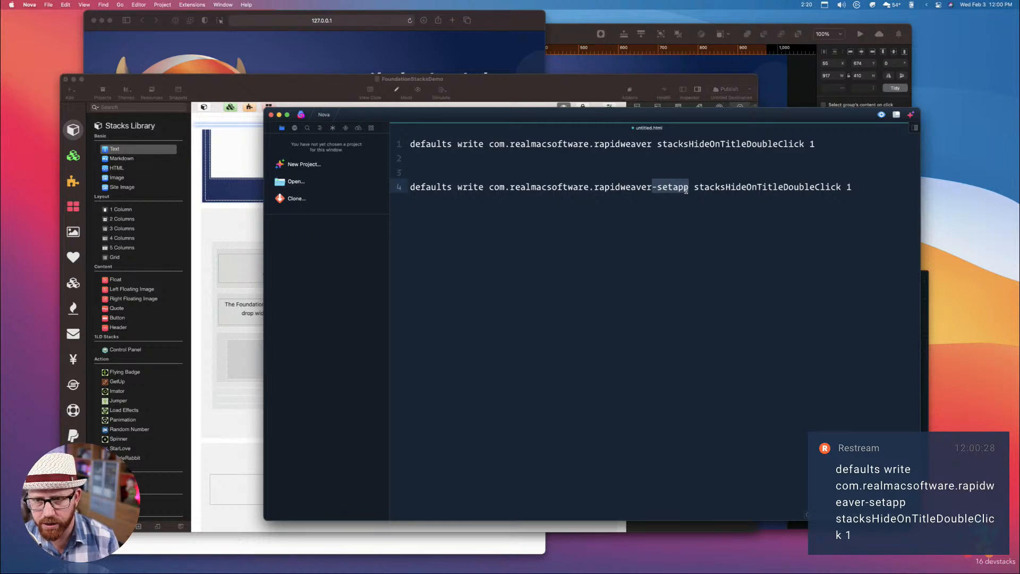
click(686, 190)
click(272, 116)
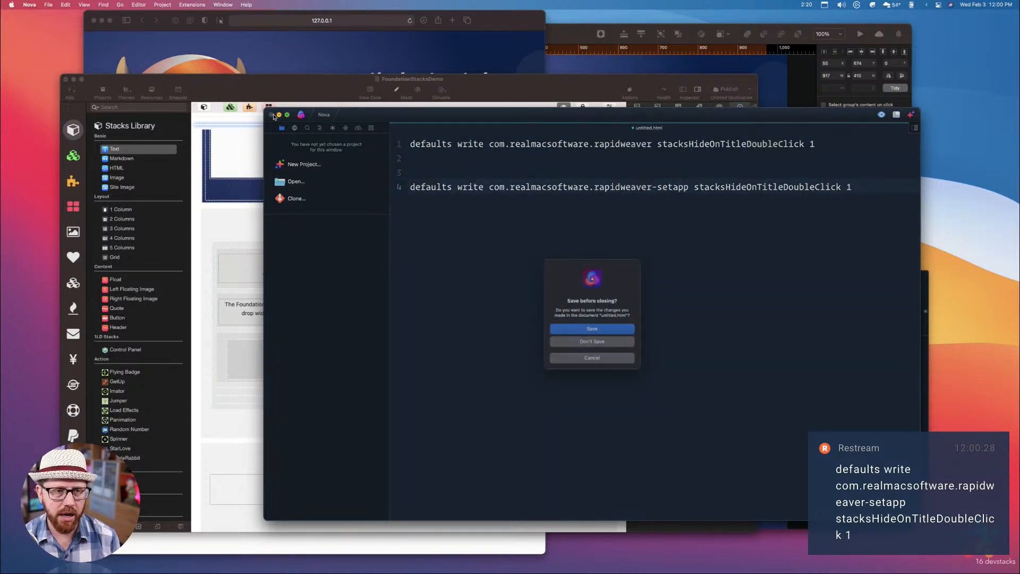
click(593, 344)
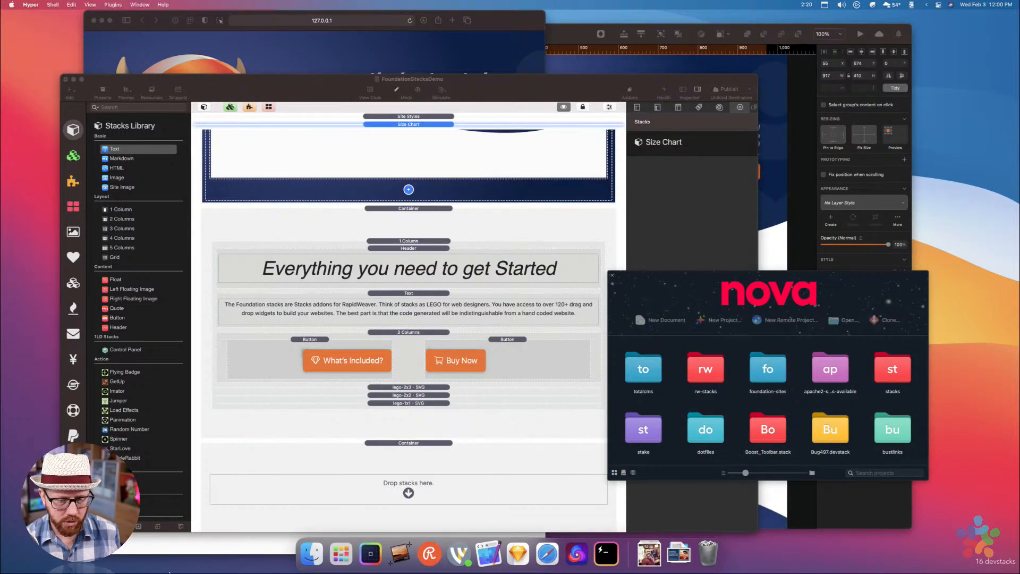
Switch to Hyper, run the copied rapidweaver-setapp stacksHideOnTitleDoubleClick command, and close the terminal and the Nova launcher
click(600, 552)
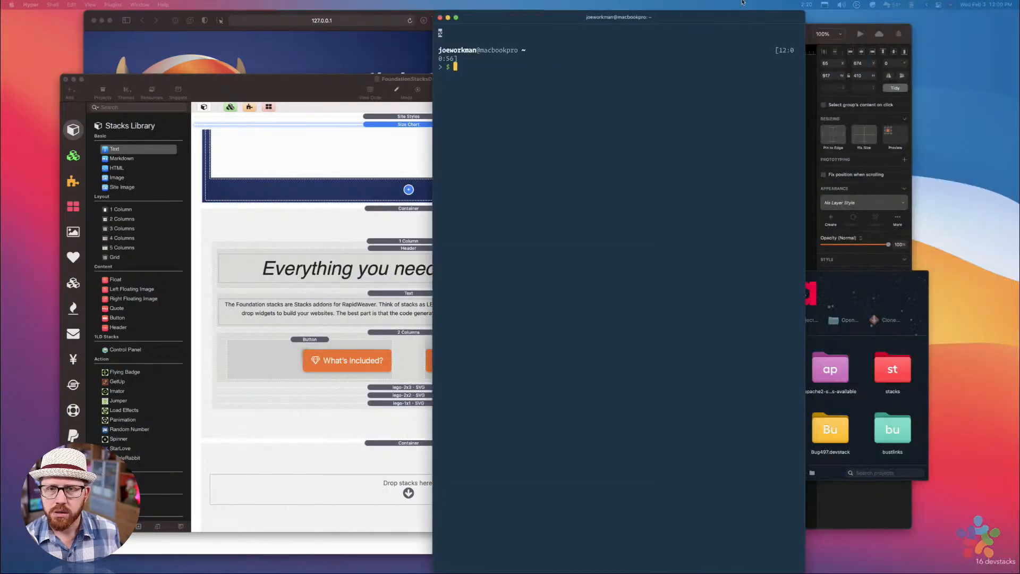
key(super+v)
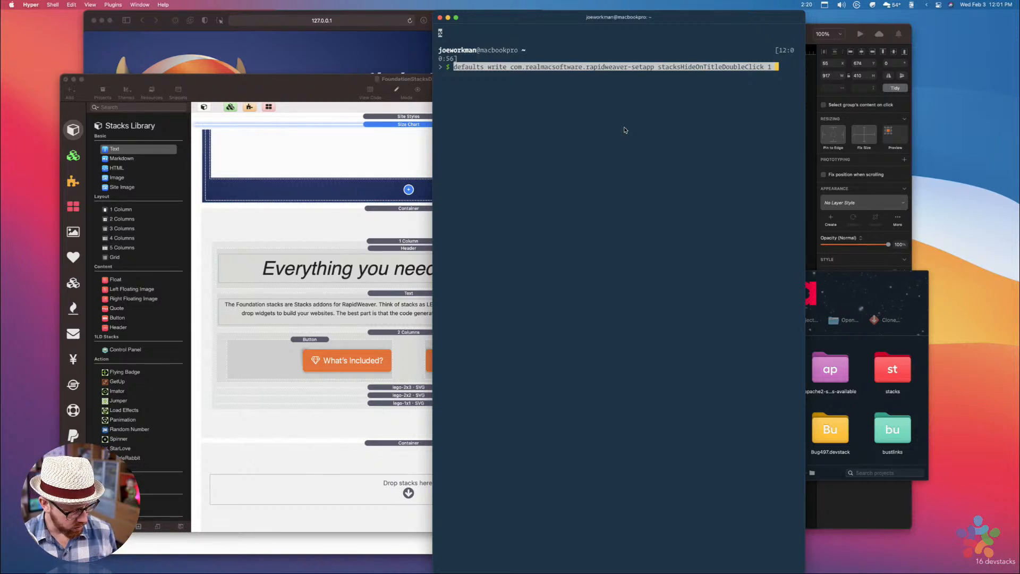
key(Return)
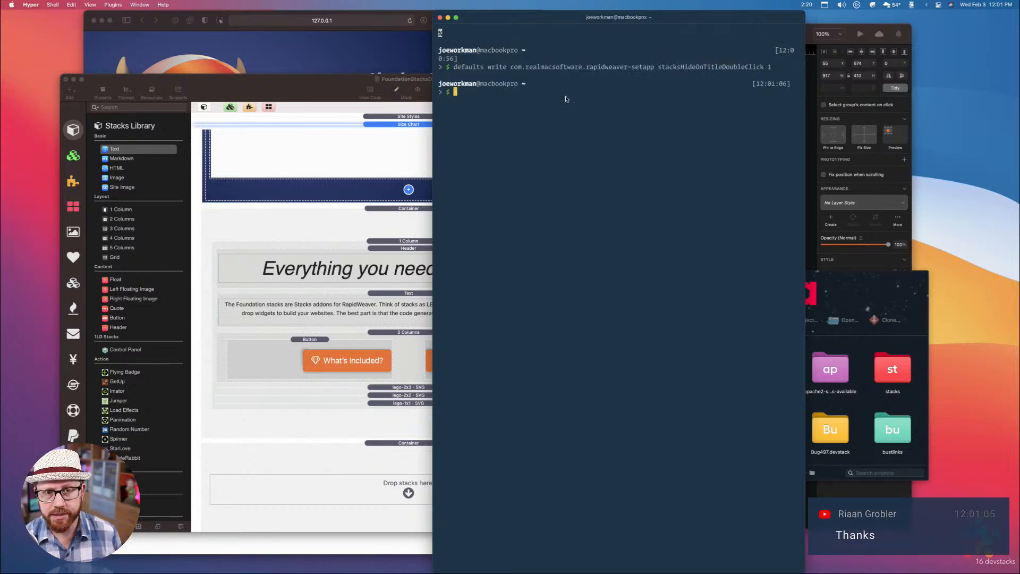
click(440, 18)
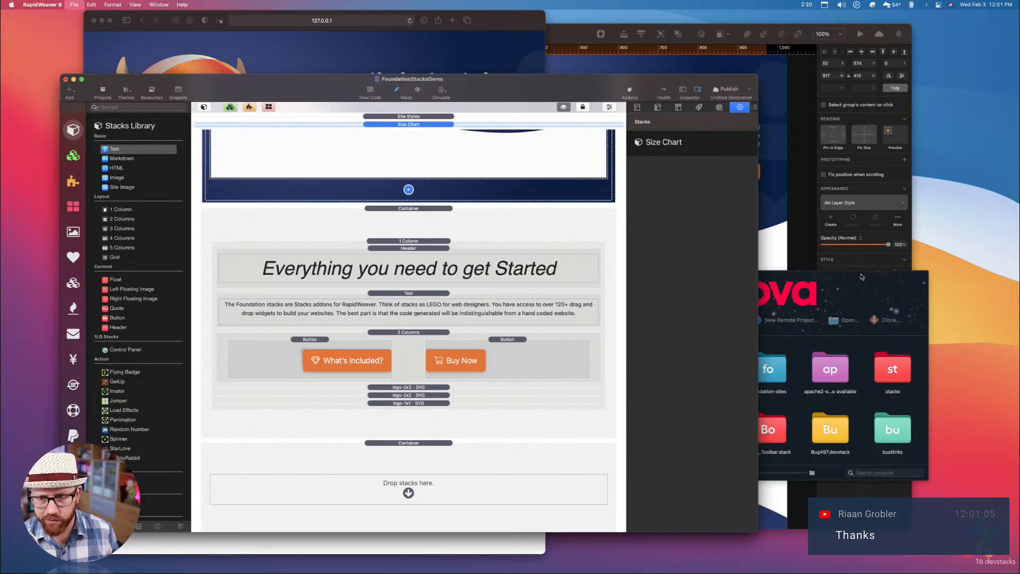
click(612, 275)
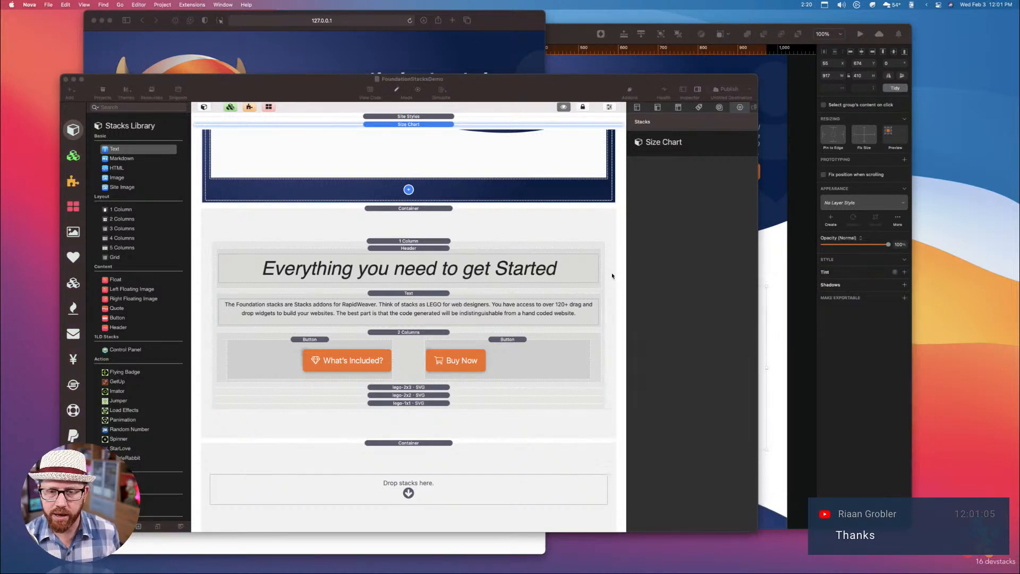
In RapidWeaver, open Size Chart and Site Styles, toggle the Font Families Pen open and closed repeatedly, and collapse Site Styles
click(410, 124)
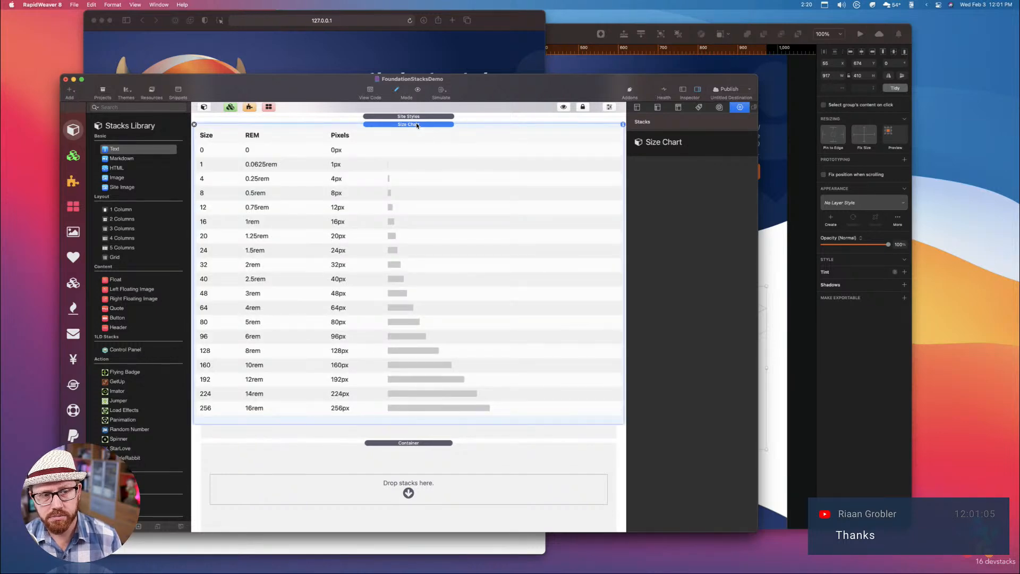
click(414, 117)
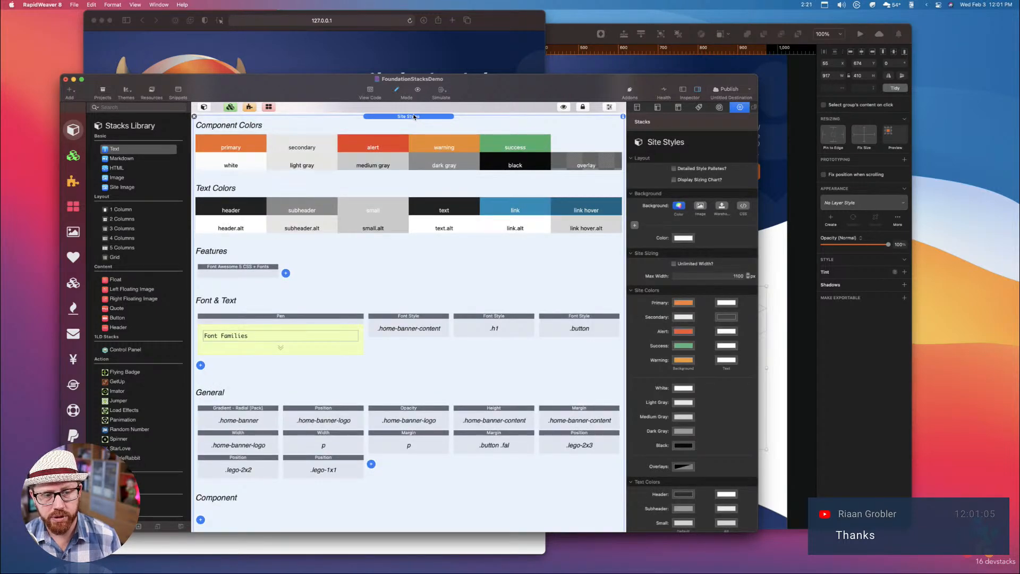
click(346, 321)
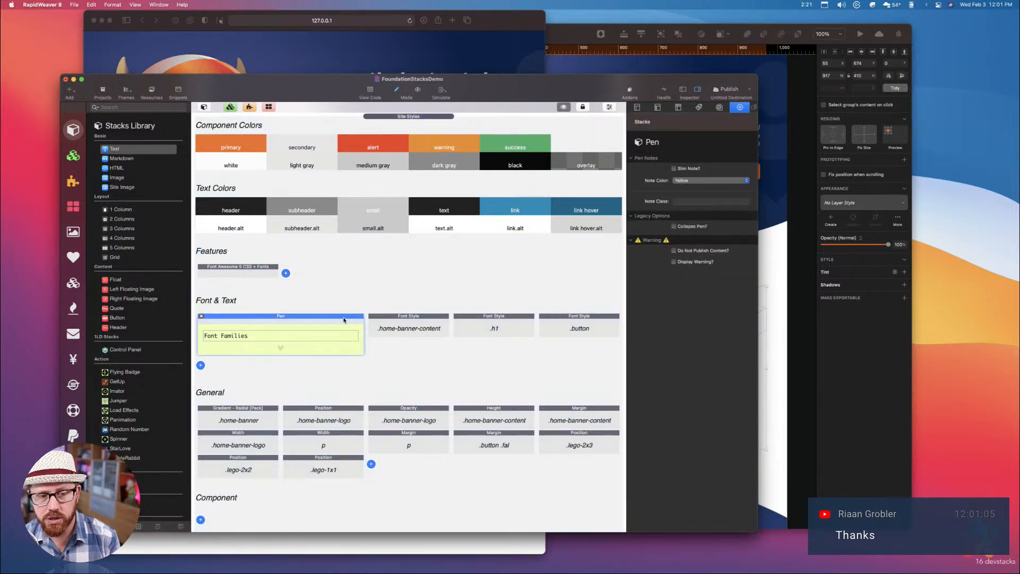
click(335, 318)
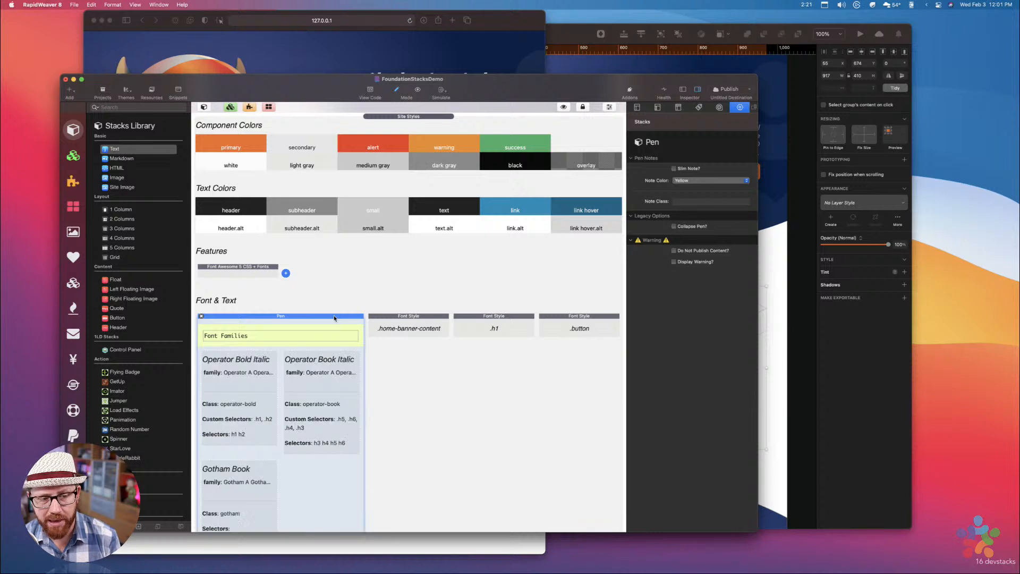
click(335, 319)
click(334, 319)
click(334, 318)
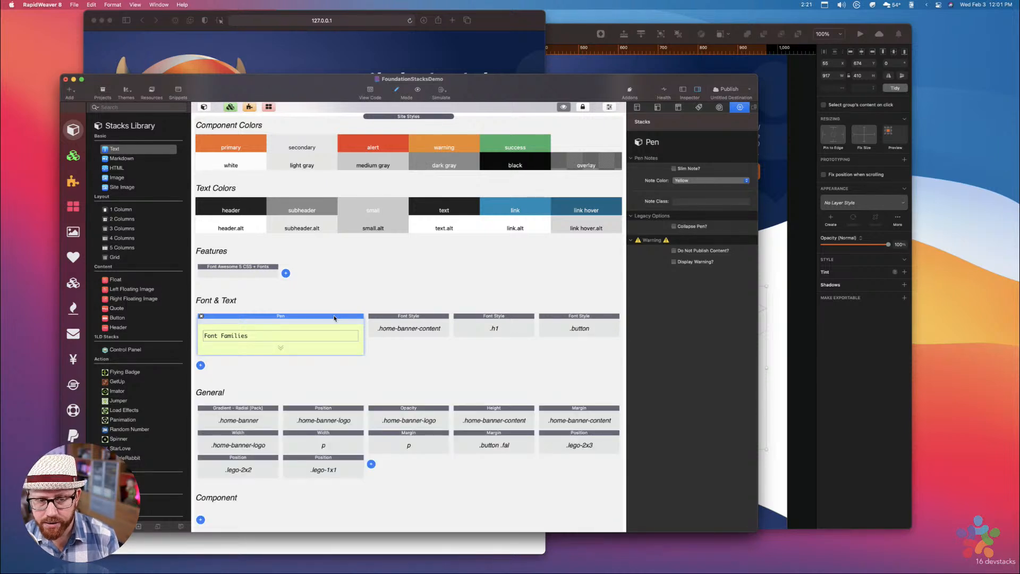
click(334, 318)
click(332, 318)
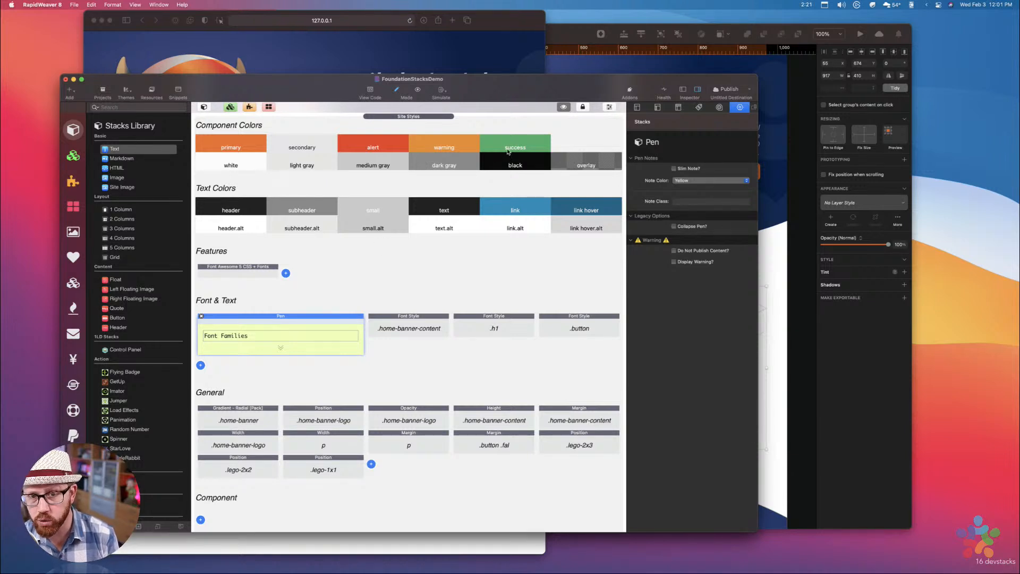
click(431, 117)
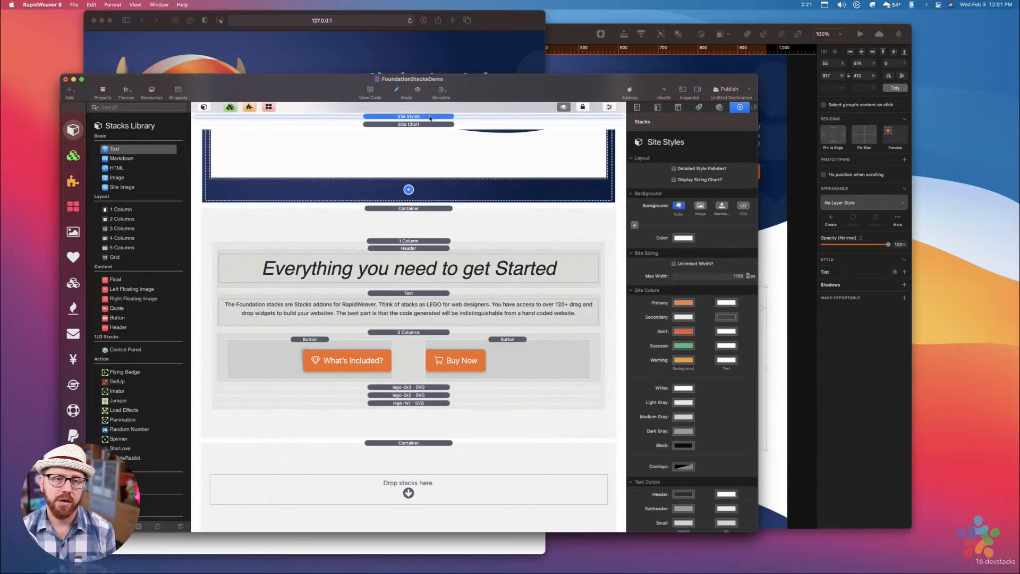
Inspect the Shelf stack that holds the helper stacks, and open and close the Size Chart over the page
scroll(431, 139, up, 10)
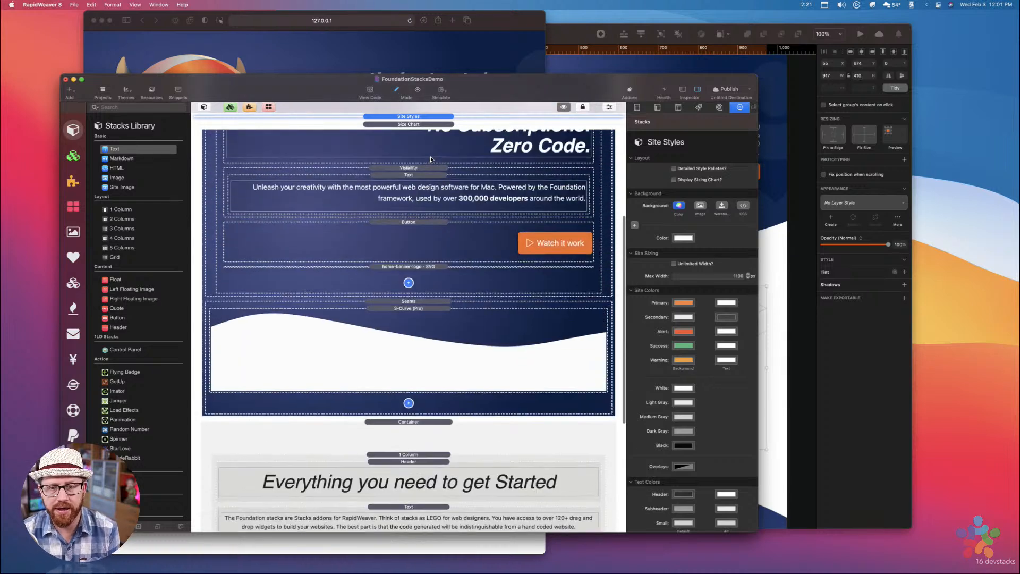
scroll(431, 160, down, 1)
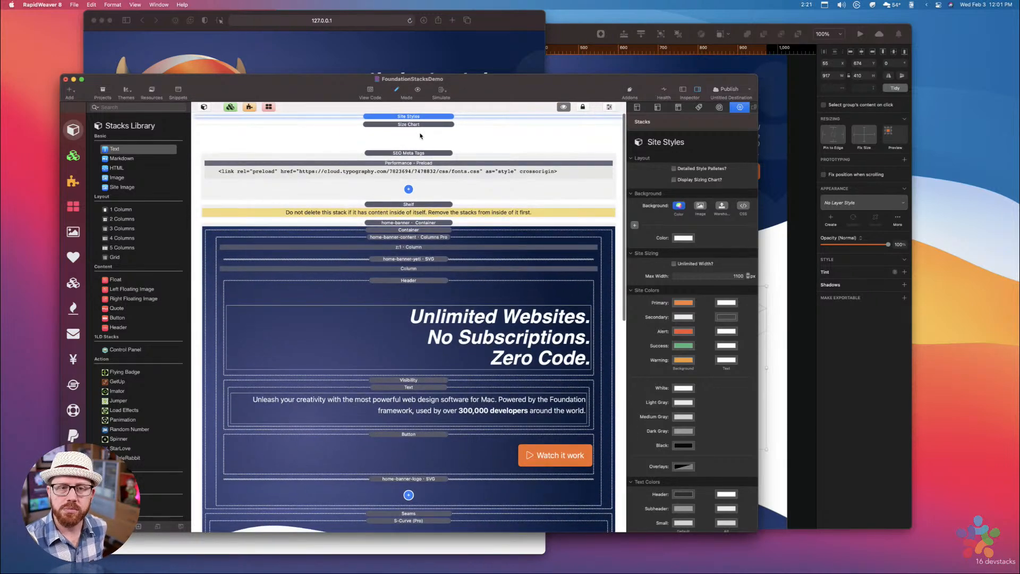
click(406, 205)
scroll(406, 210, down, 15)
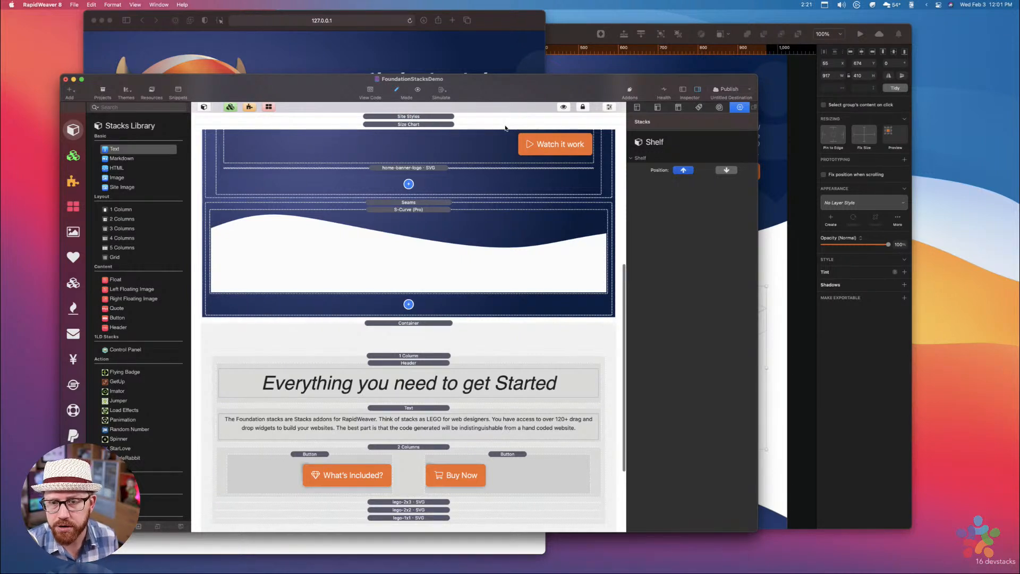
click(415, 125)
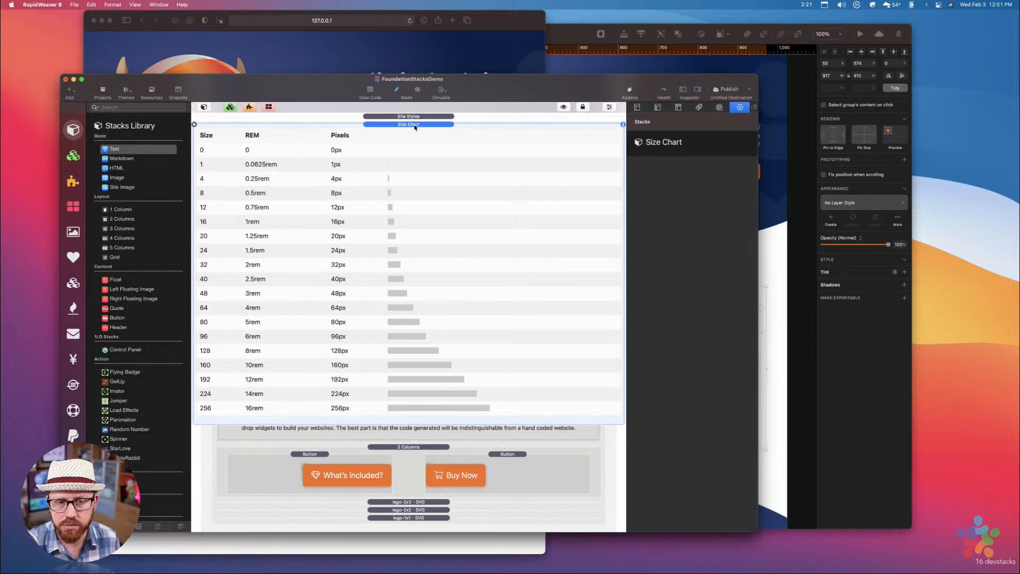
double_click(415, 127)
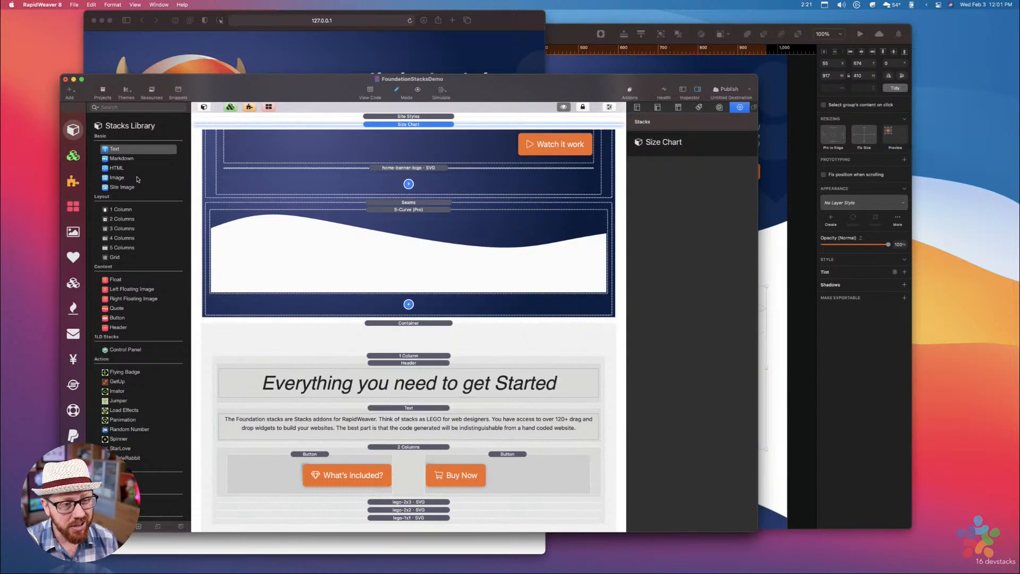
Add the Classes helper stack from the Foundation 6 group below Site Styles and look through its utility classes
click(74, 358)
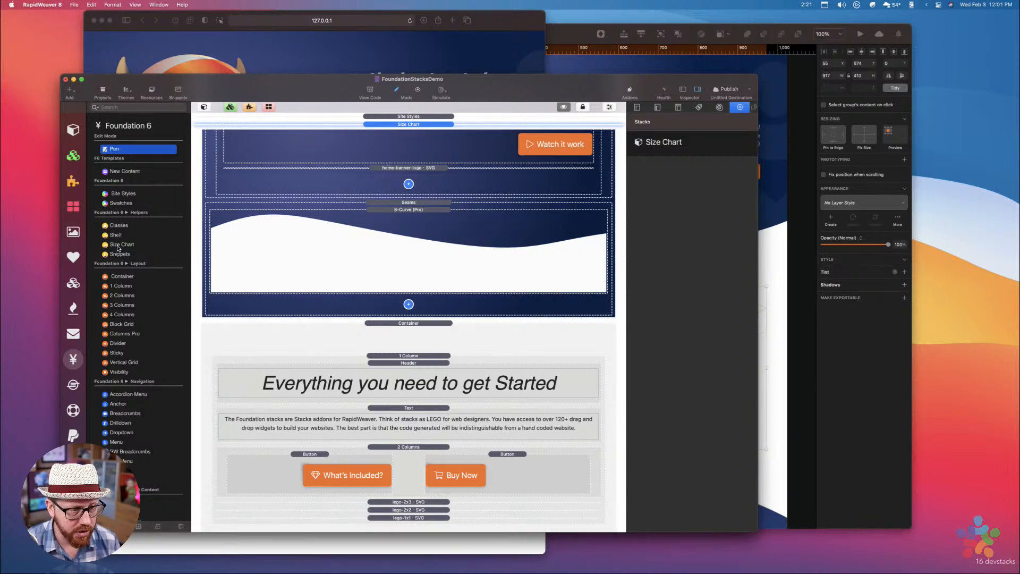
click(109, 225)
drag(109, 225, 463, 124)
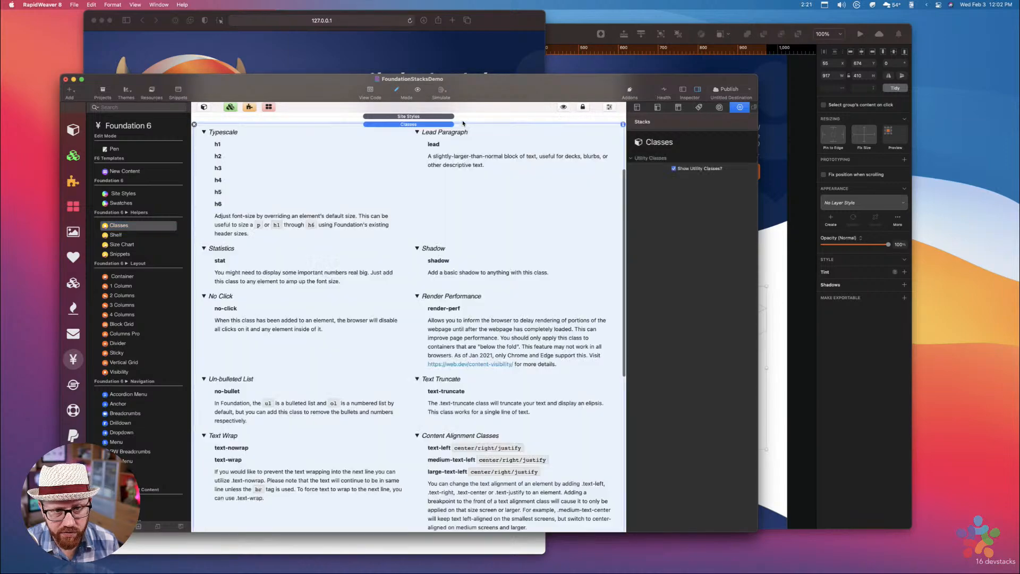
scroll(456, 260, down, 10)
scroll(456, 261, down, 20)
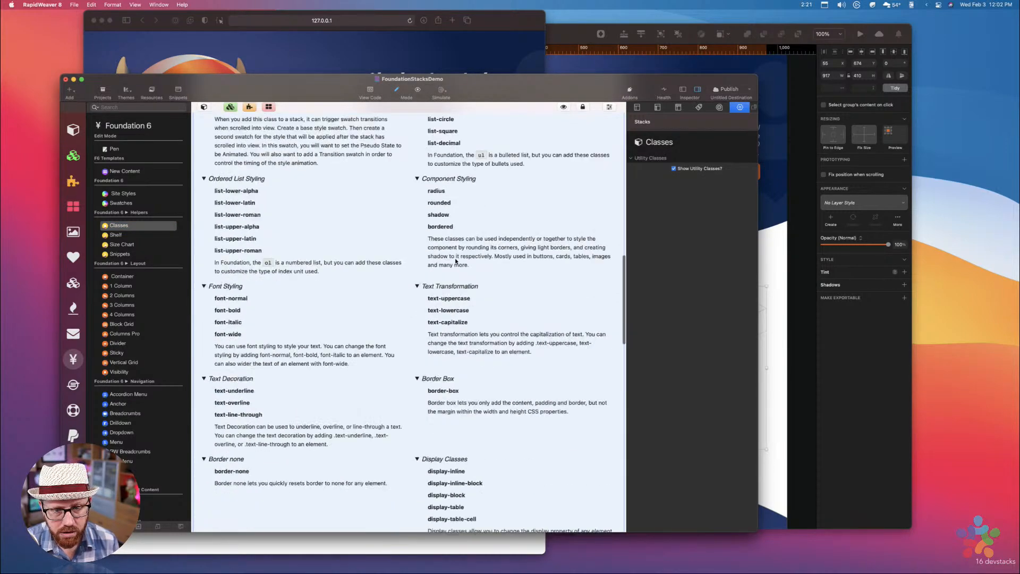
Examine the utility classes listed in the Classes stack, collapsing and reopening it over the page
scroll(456, 261, up, 20)
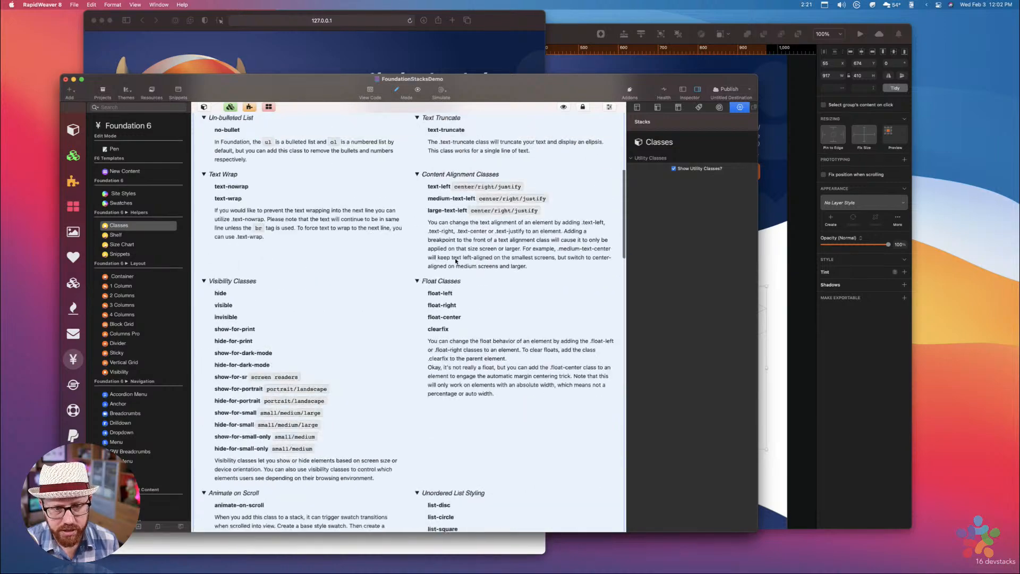
click(411, 124)
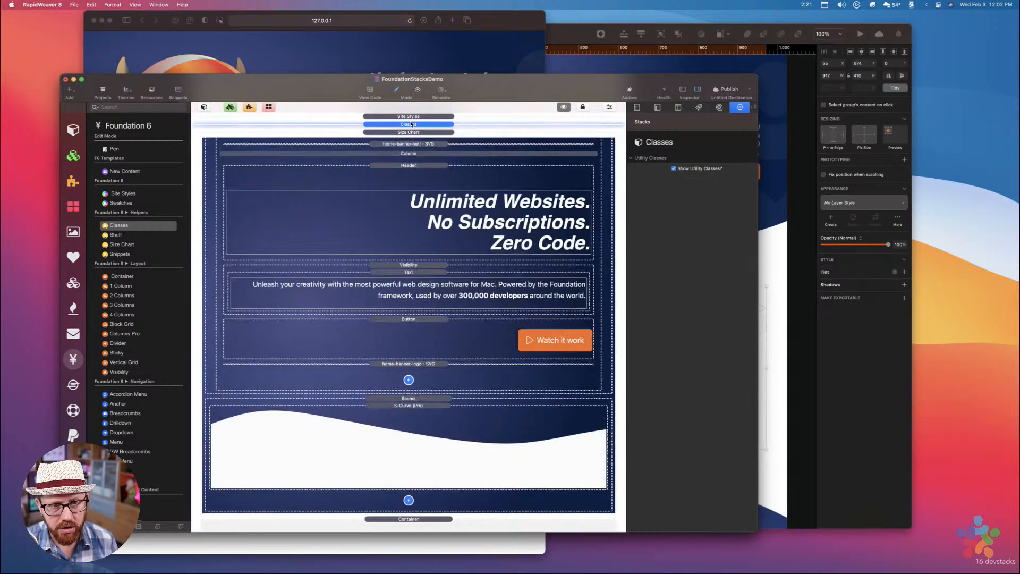
scroll(420, 128, up, 5)
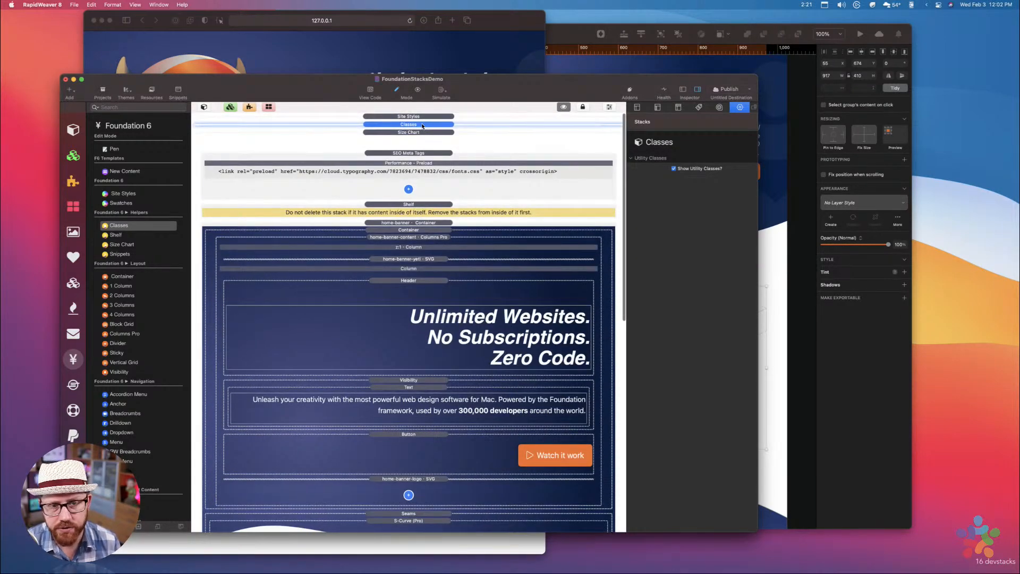
click(423, 126)
scroll(429, 266, down, 10)
scroll(429, 266, down, 15)
scroll(428, 267, up, 18)
scroll(428, 267, up, 10)
click(418, 124)
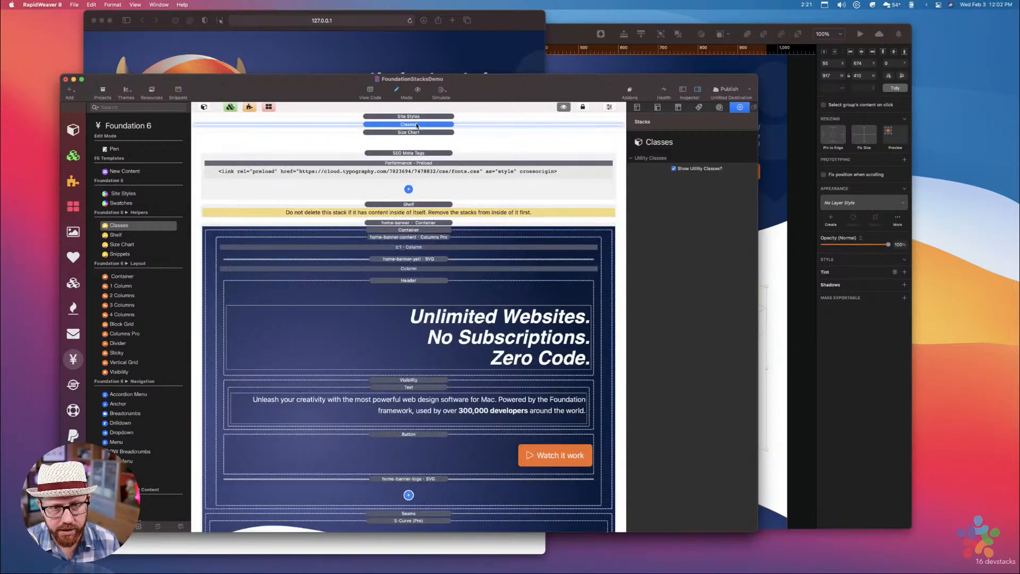
click(418, 125)
scroll(436, 181, down, 15)
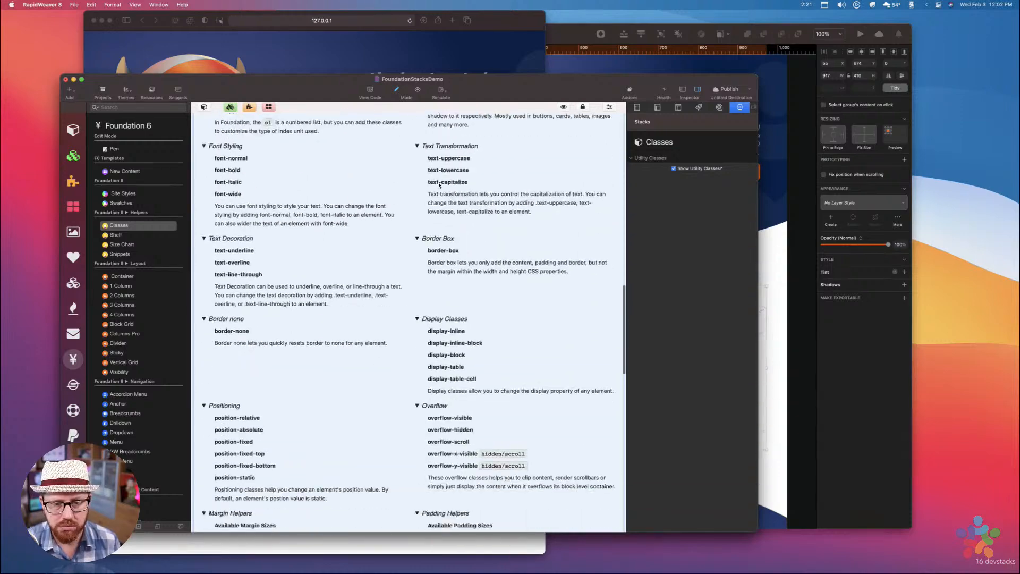
scroll(443, 180, up, 20)
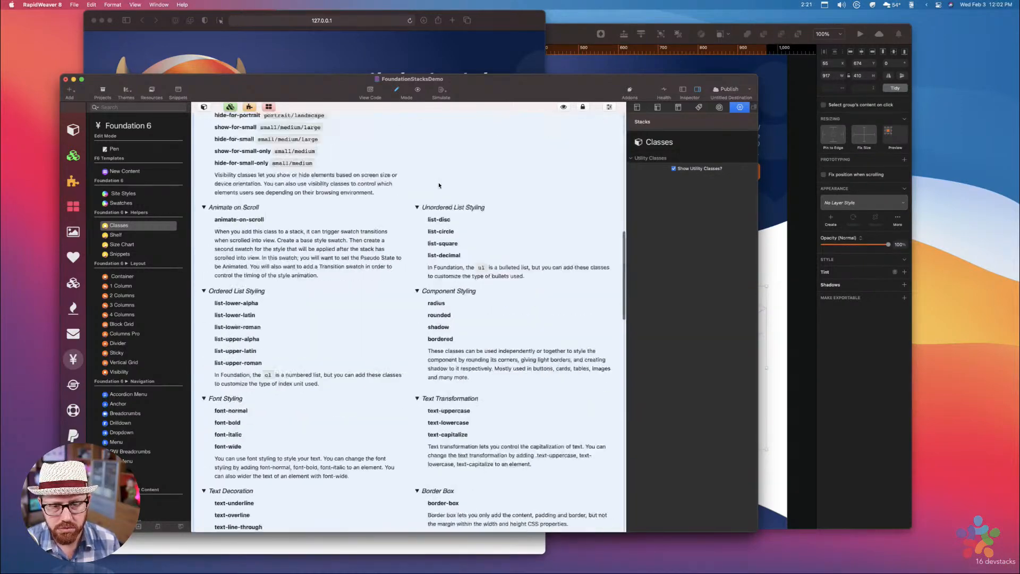
scroll(451, 176, up, 5)
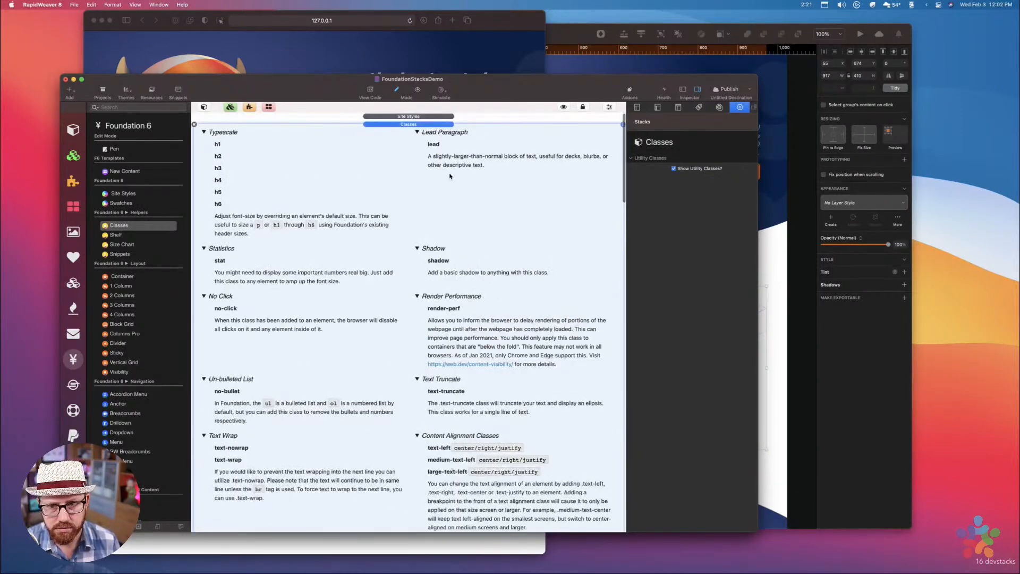
Collapse the Classes list, and open and close the Size Chart, Classes and Site Styles stacks one at a time
click(426, 124)
click(424, 132)
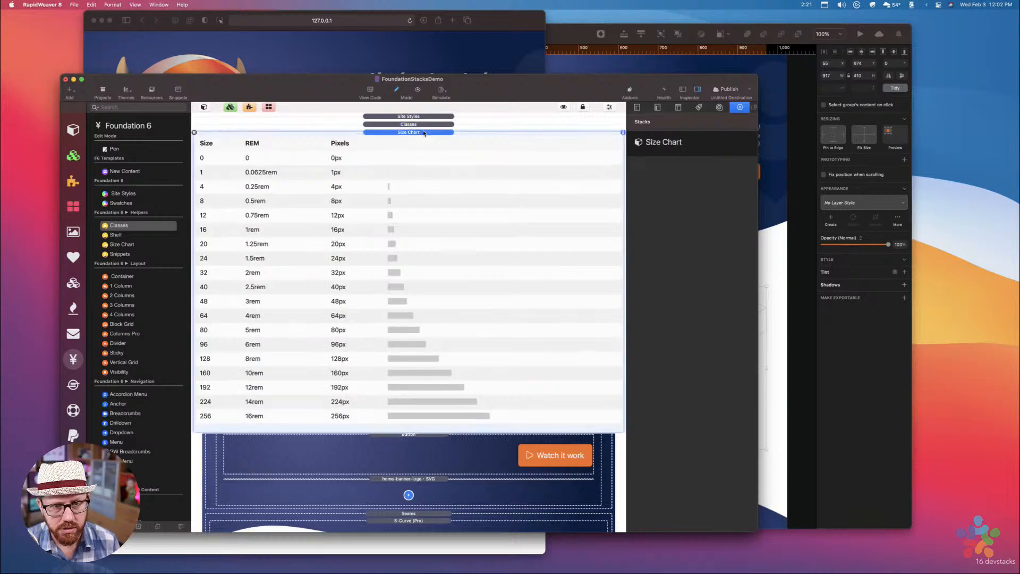
click(417, 133)
click(416, 124)
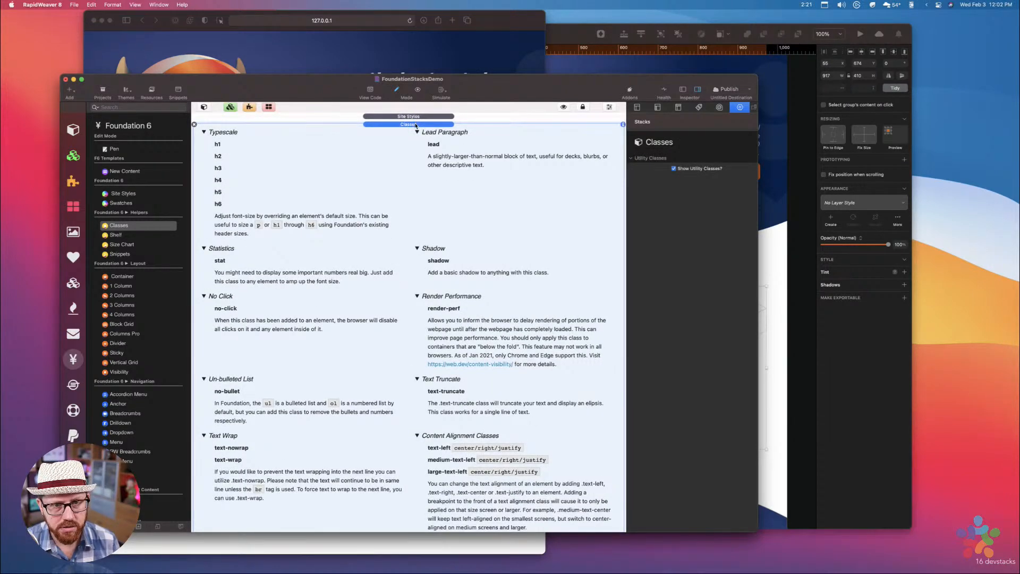
click(416, 124)
click(416, 117)
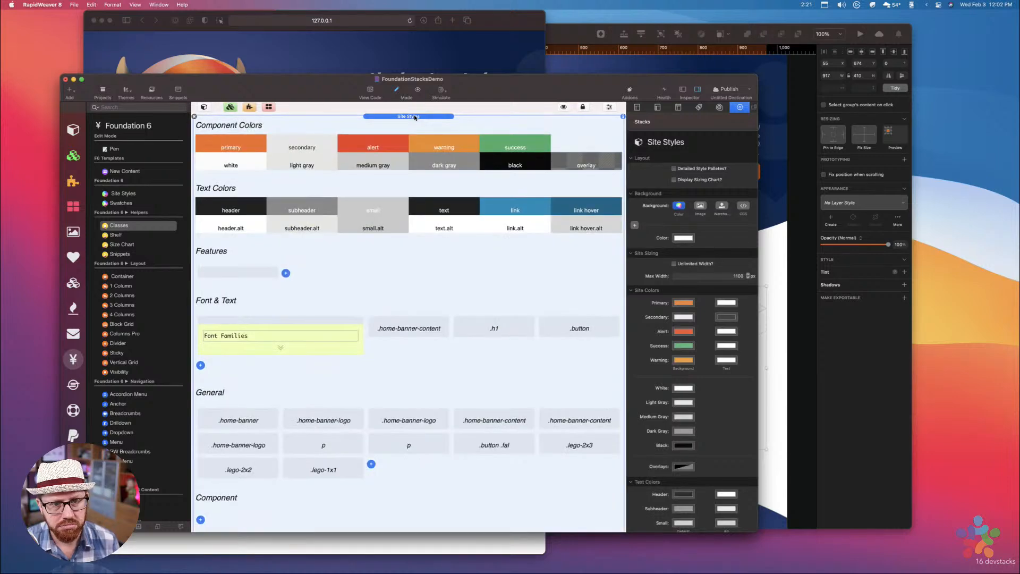
click(415, 117)
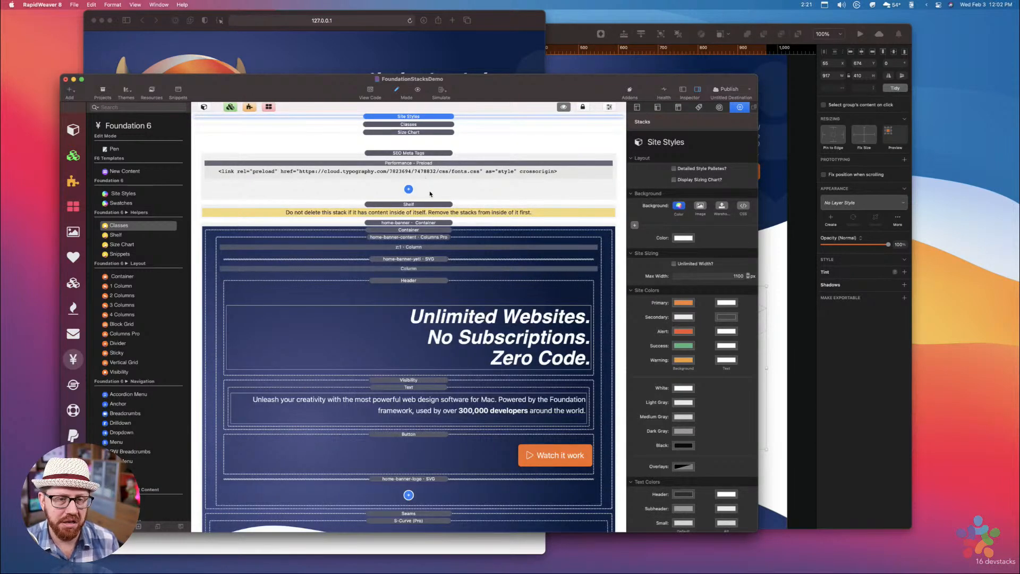
Delete the Classes stack between Site Styles and Size Chart from the page
scroll(444, 199, down, 5)
scroll(436, 177, up, 5)
scroll(436, 177, down, 3)
click(418, 124)
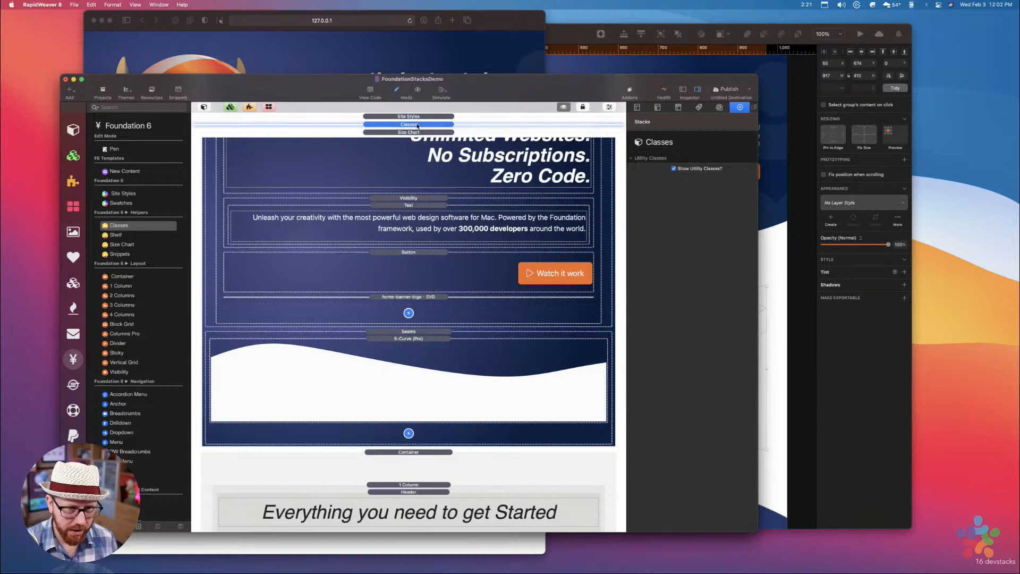
key(Delete)
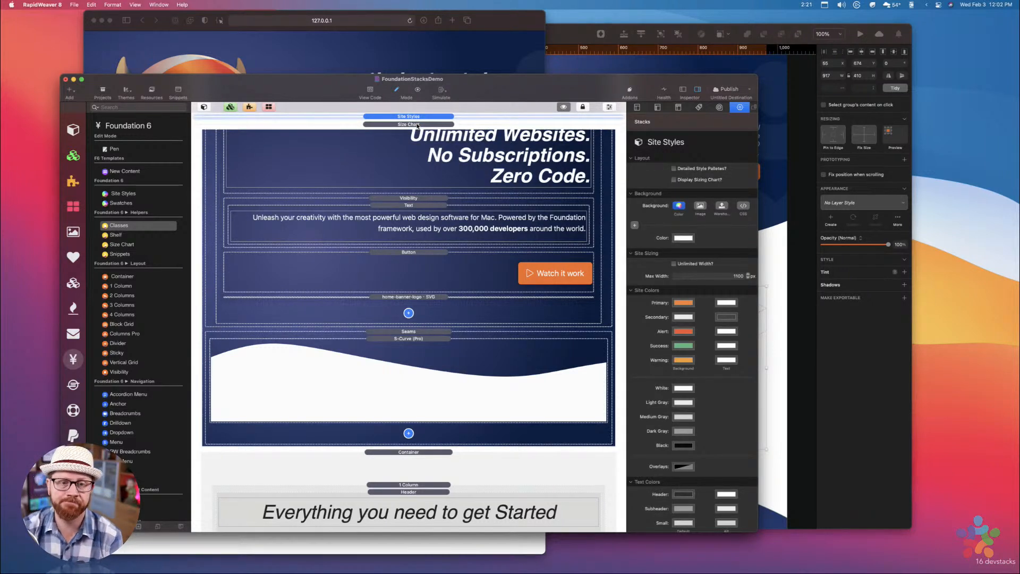
Locate Shelf among the Foundation 6 helper stacks and inspect the Shelf stack above the home-banner container
click(418, 124)
scroll(418, 159, up, 5)
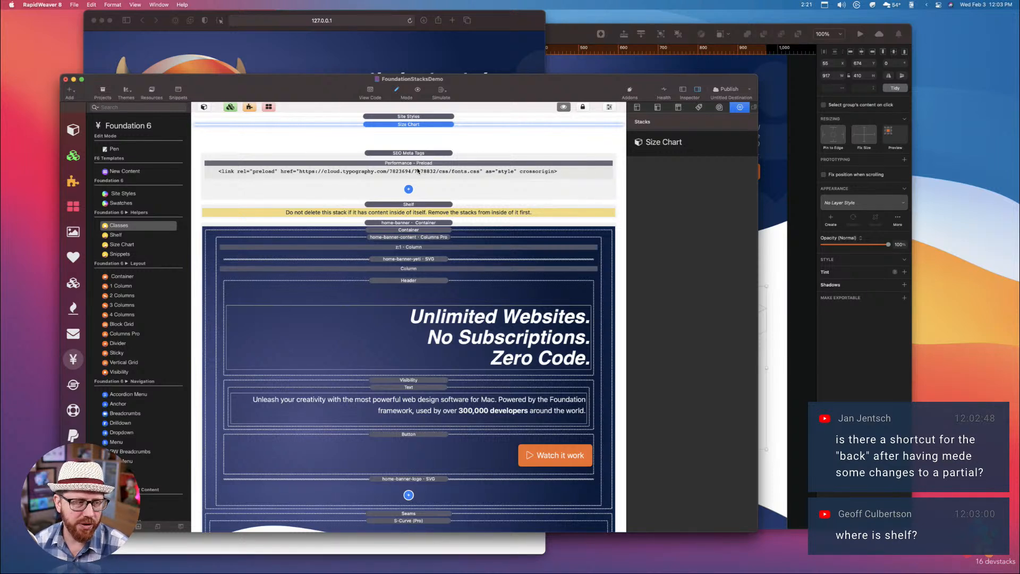
click(113, 235)
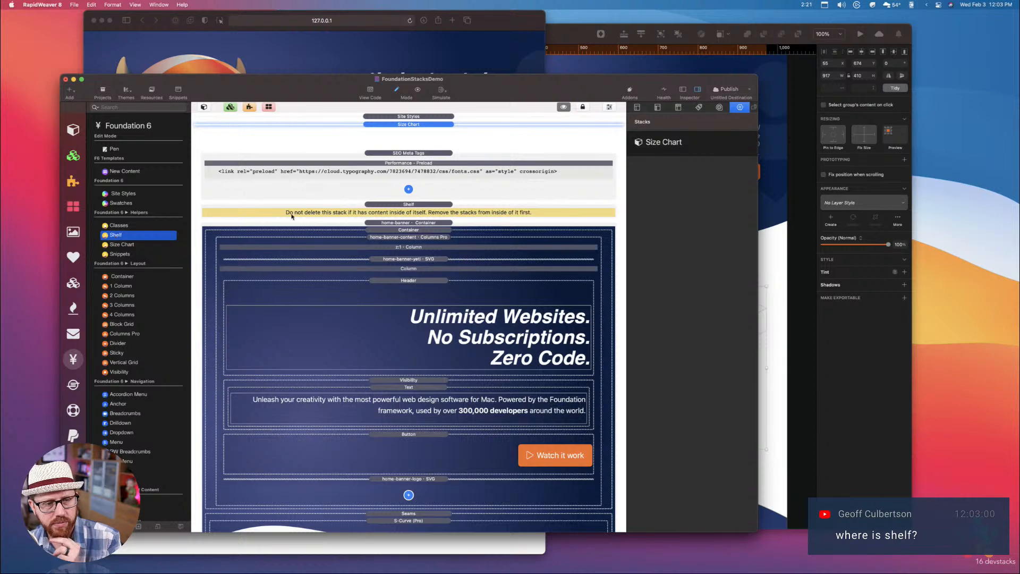
click(393, 206)
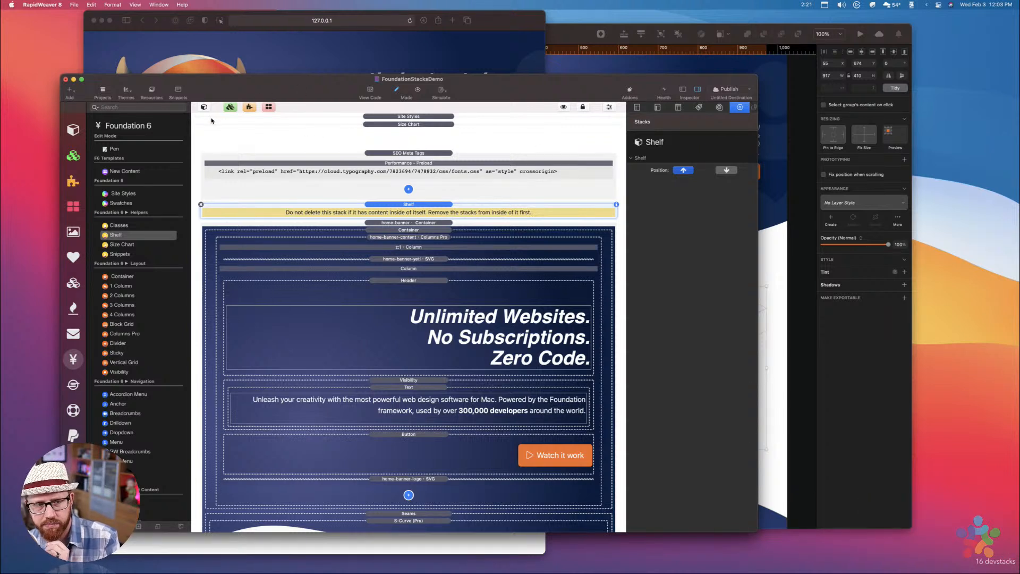
Alternate between the Size Chart and Site Styles stacks on the shelf, leaving both collapsed
click(404, 124)
click(406, 116)
click(406, 124)
click(408, 116)
click(408, 124)
click(409, 117)
click(409, 124)
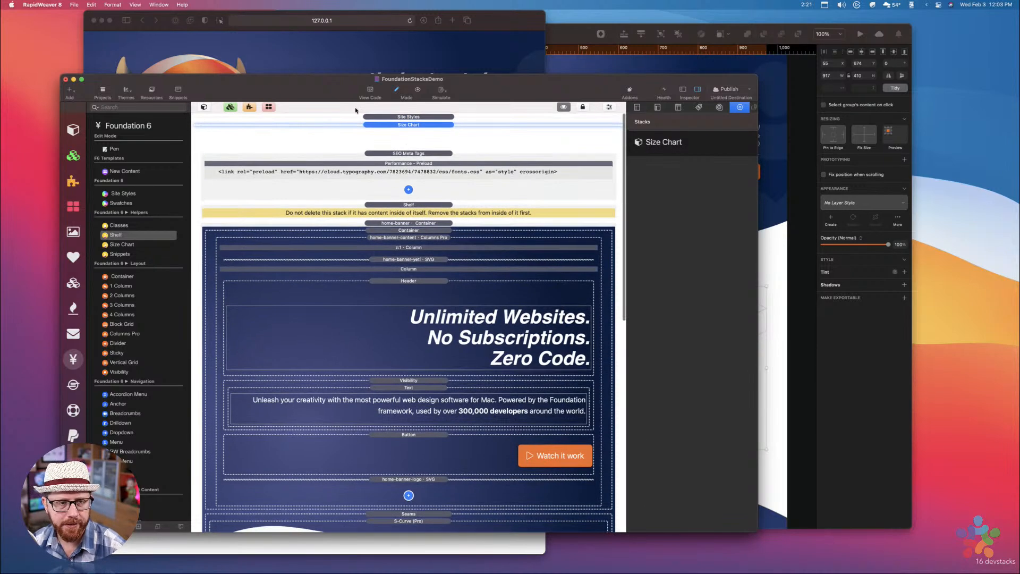
Create a new Stacks page and add a Site Styles stack with the New Content template below it
key(super+n)
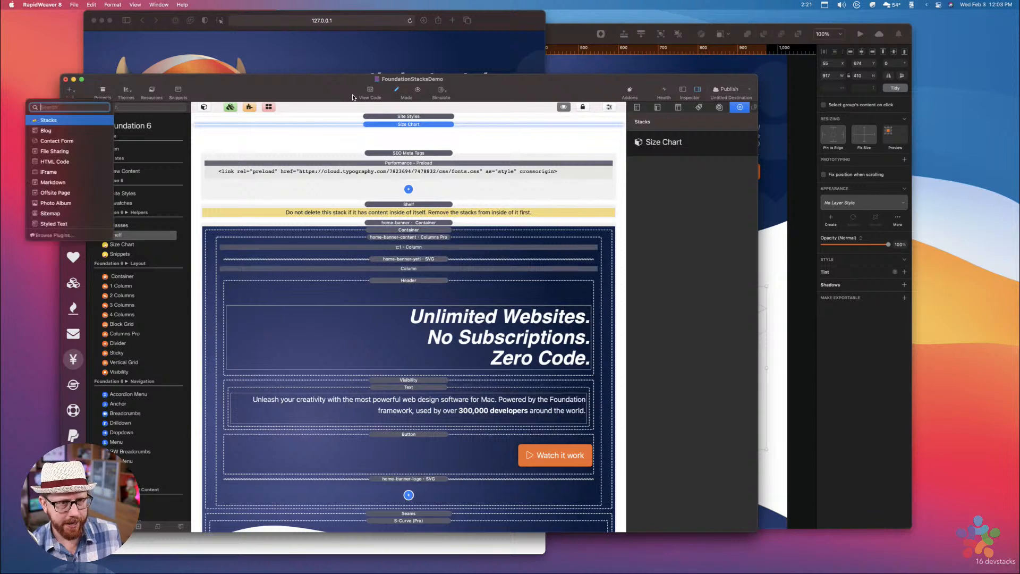
click(48, 120)
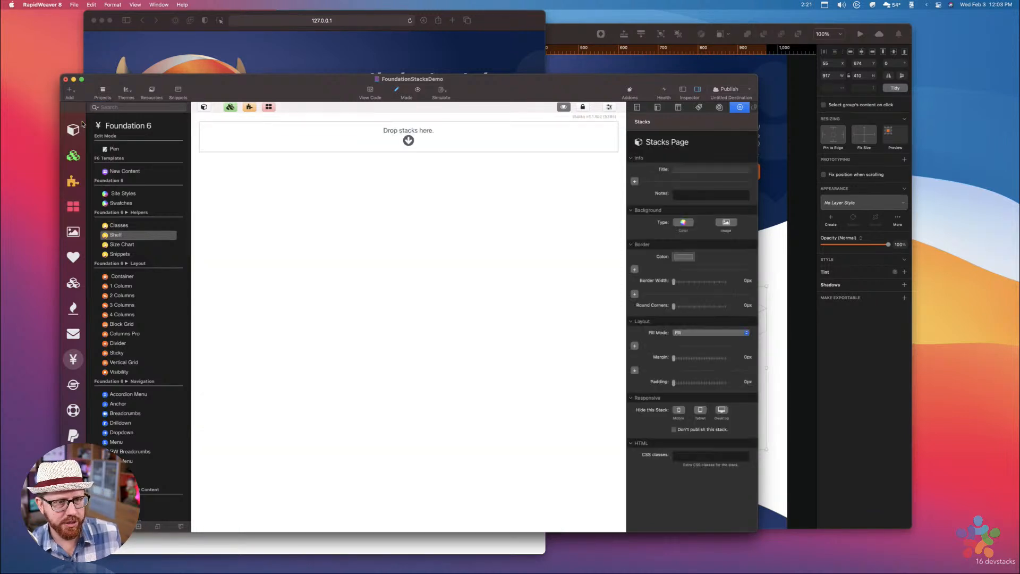
drag(122, 193, 376, 186)
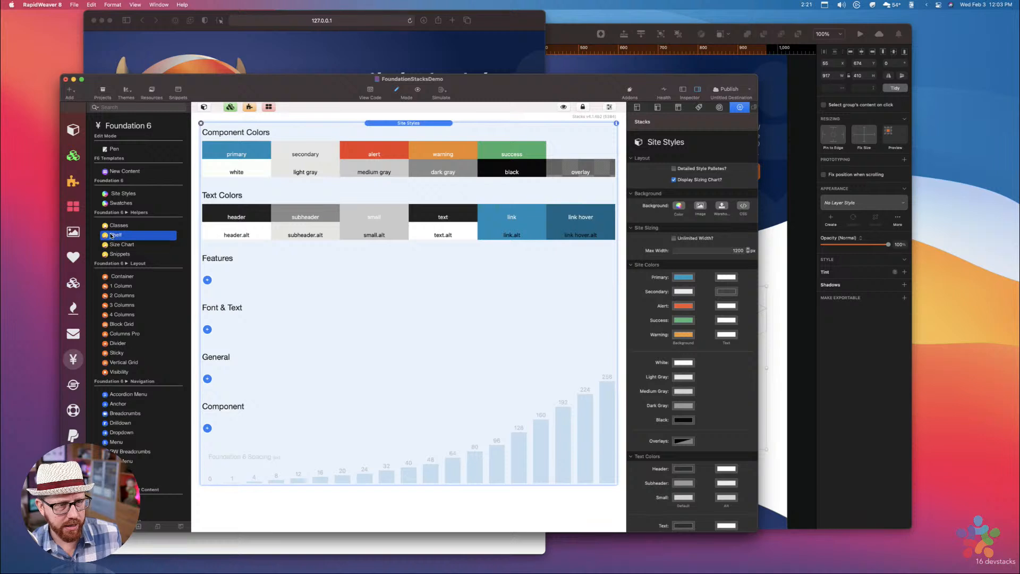
drag(122, 171, 410, 485)
click(341, 182)
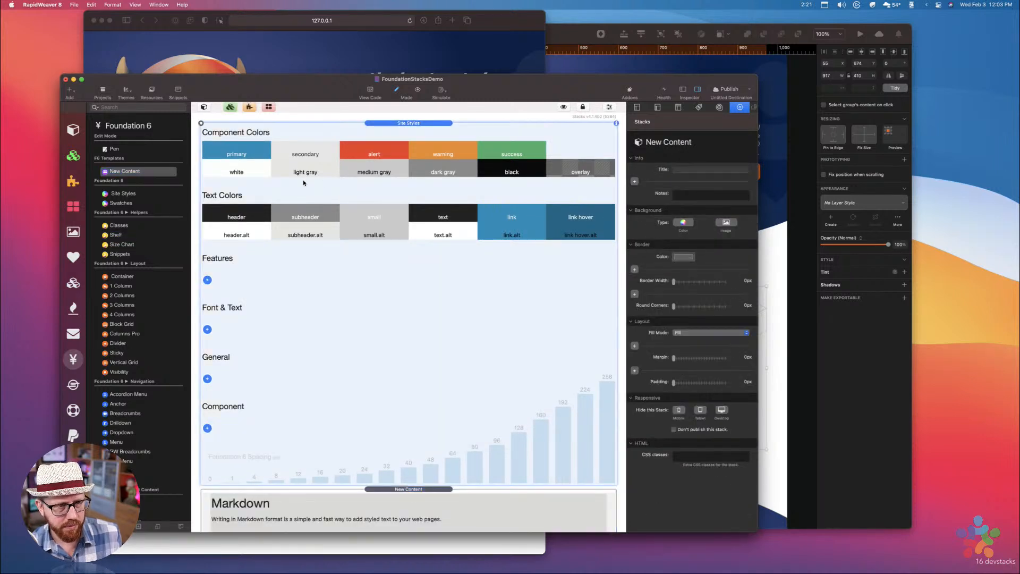
Add a Shelf stack above Site Styles on the new page and move Site Styles into the shelf
click(111, 234)
drag(112, 235, 424, 122)
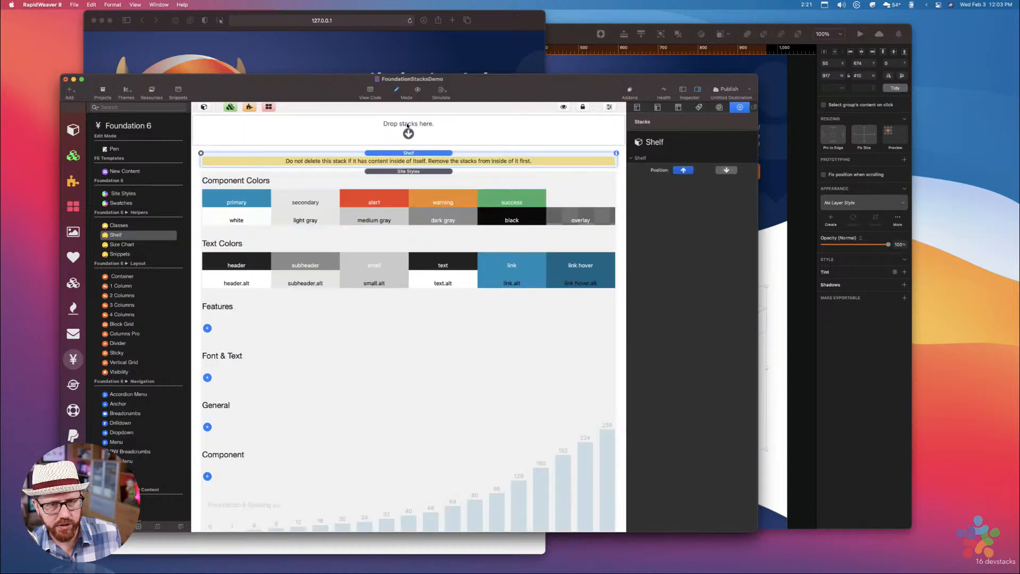
click(412, 171)
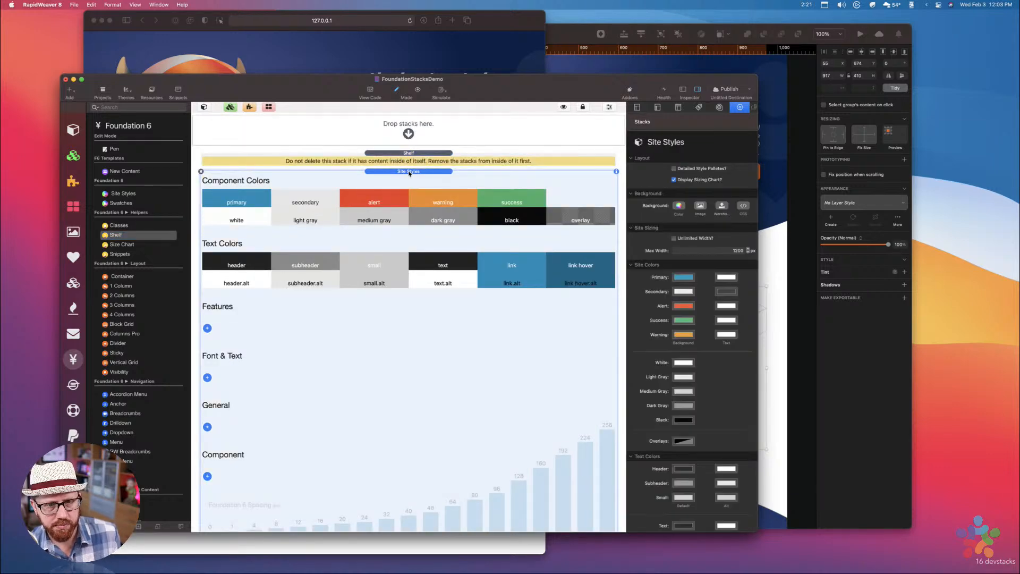
click(413, 132)
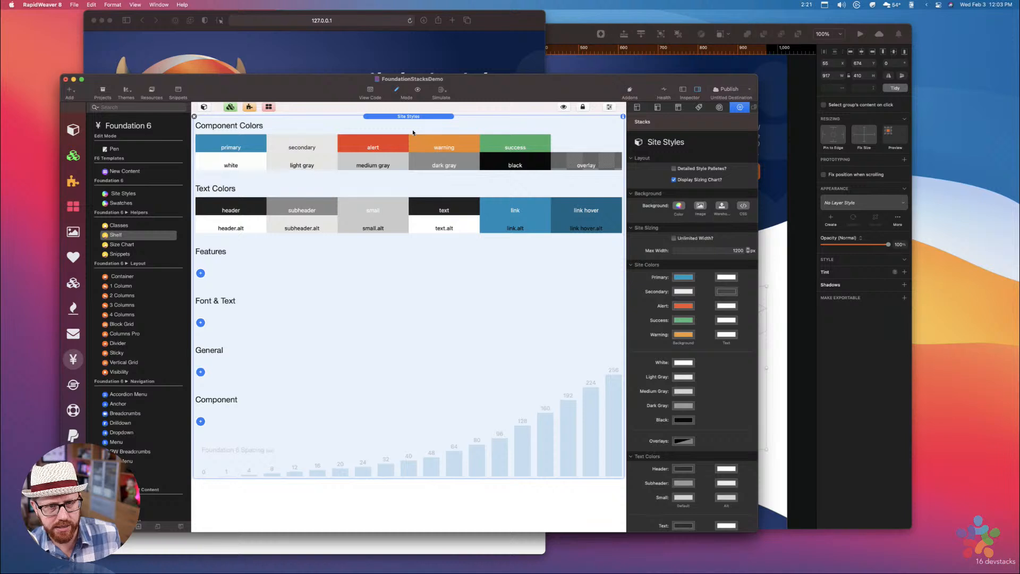
Collapse and expand Site Styles on the new page's shelf several times, leaving it collapsed
click(414, 117)
click(414, 118)
click(414, 118)
click(413, 117)
click(414, 118)
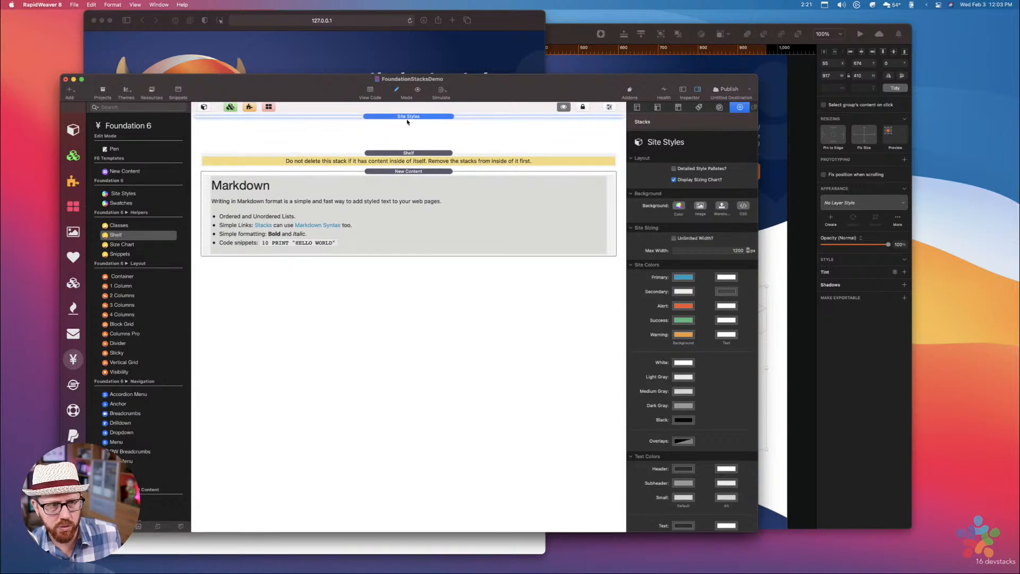
Show the page list, delete the Untitled Page, reopen New Home and hide the page list again
click(683, 89)
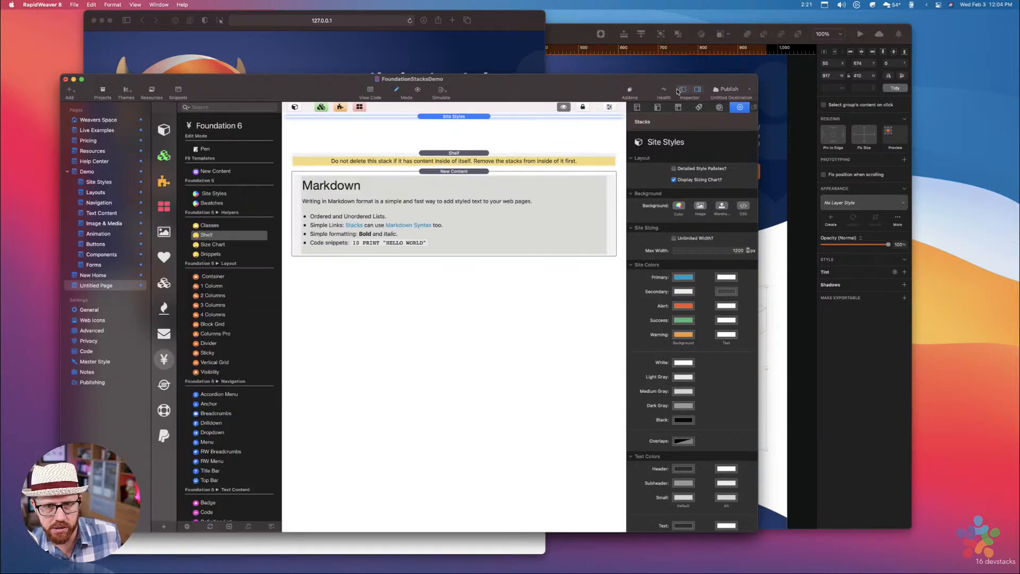
right_click(98, 287)
click(445, 297)
click(433, 341)
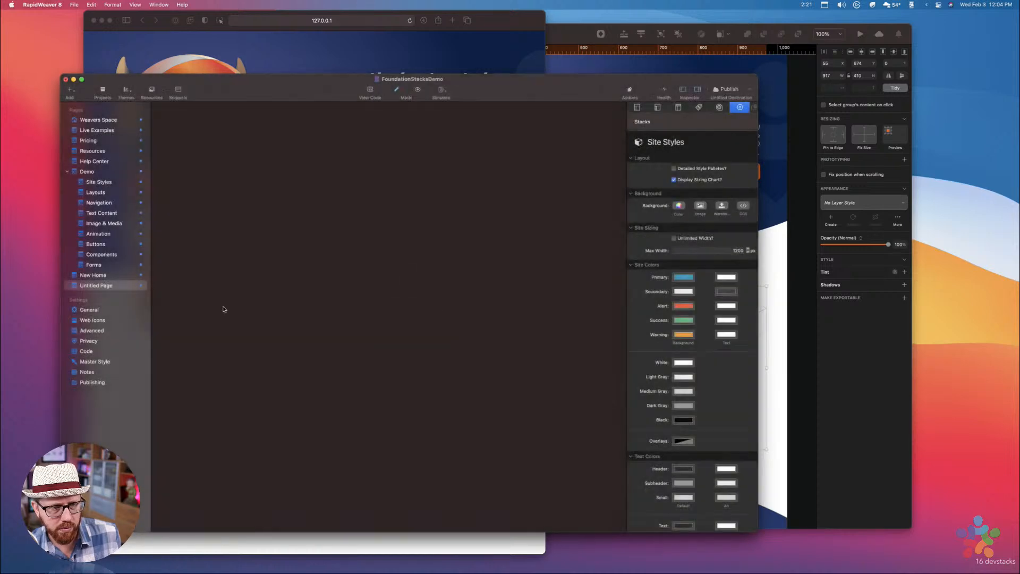
click(97, 277)
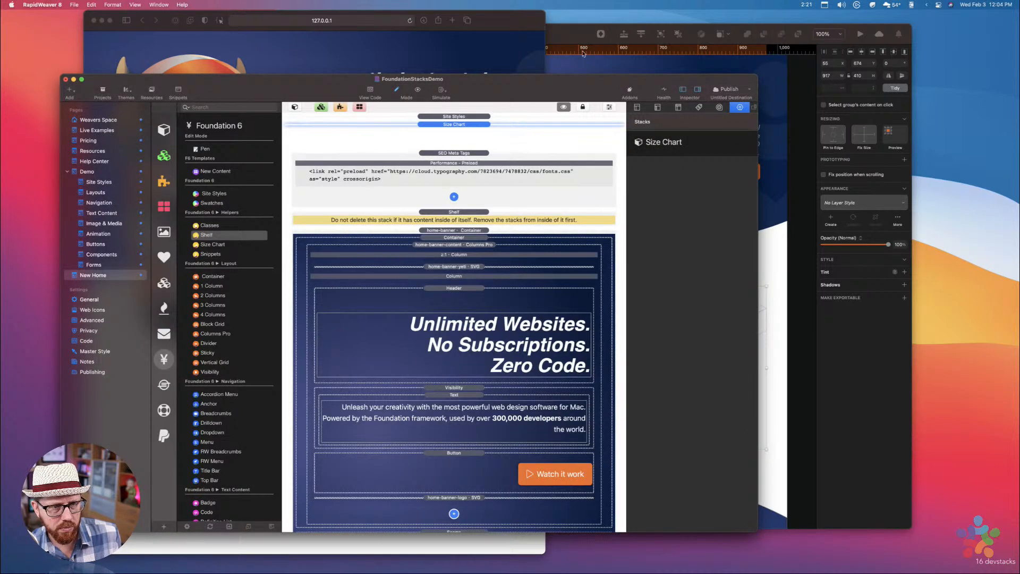
click(682, 90)
Inspect the Shelf and home-banner Container settings on New Home and look over the banner and the section below
scroll(478, 197, down, 1)
scroll(471, 215, down, 1)
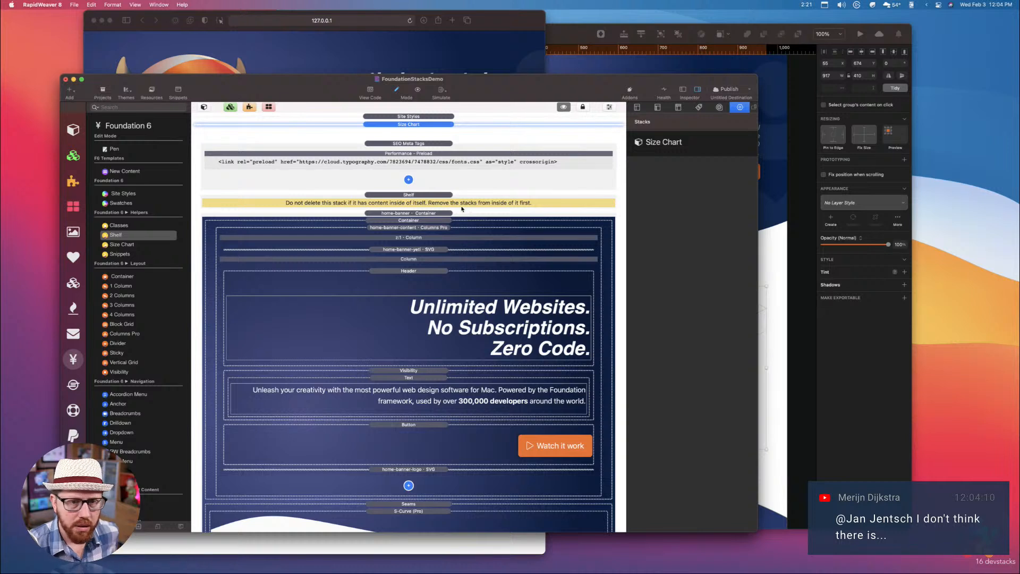
click(441, 202)
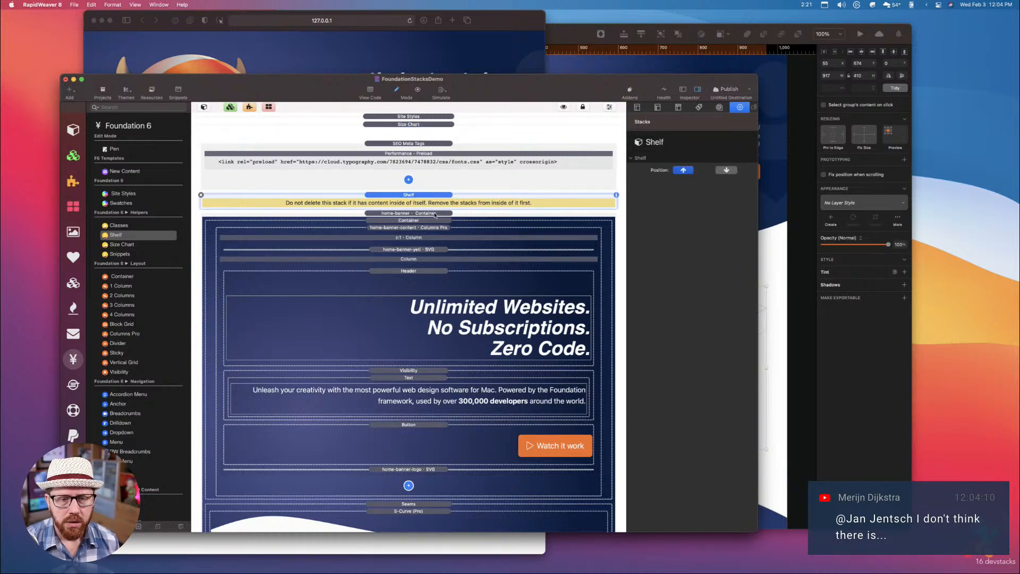
click(436, 214)
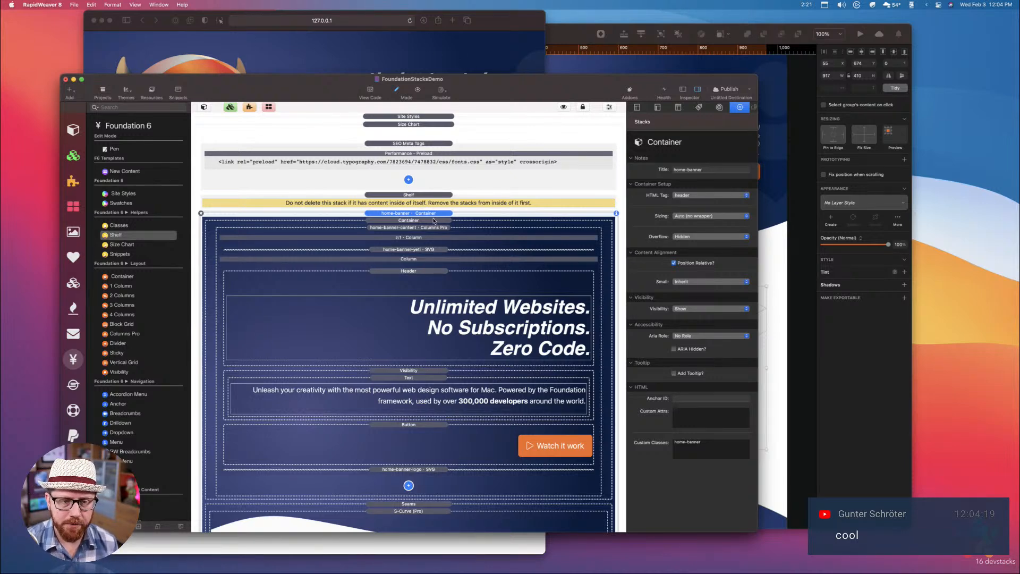
scroll(434, 221, down, 10)
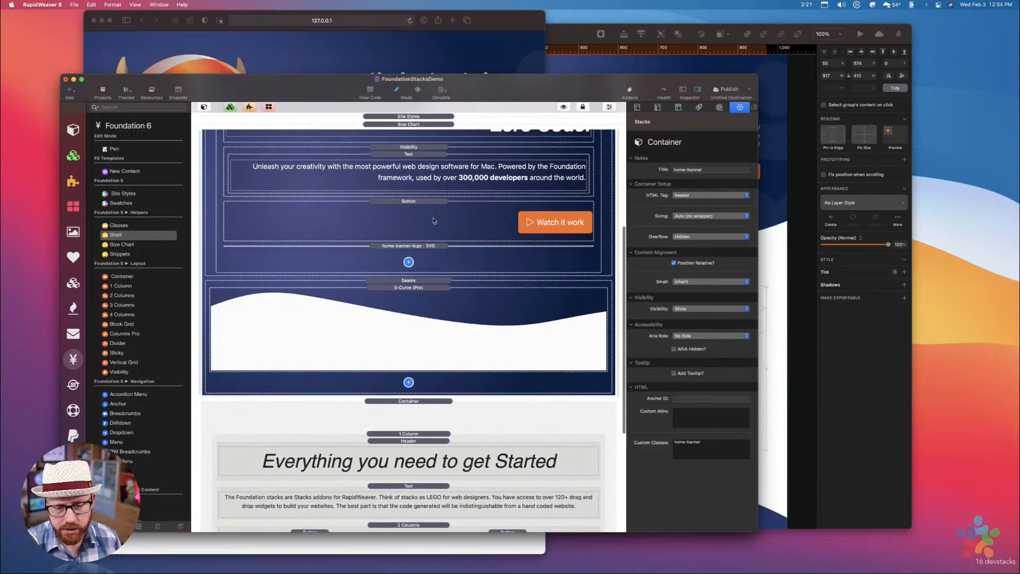
scroll(433, 220, up, 10)
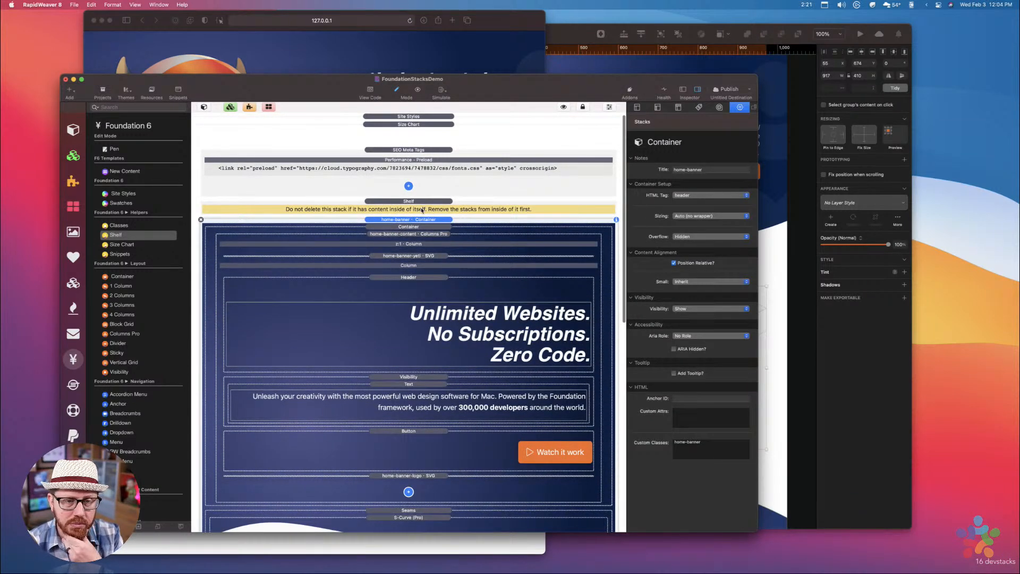
scroll(421, 207, down, 2)
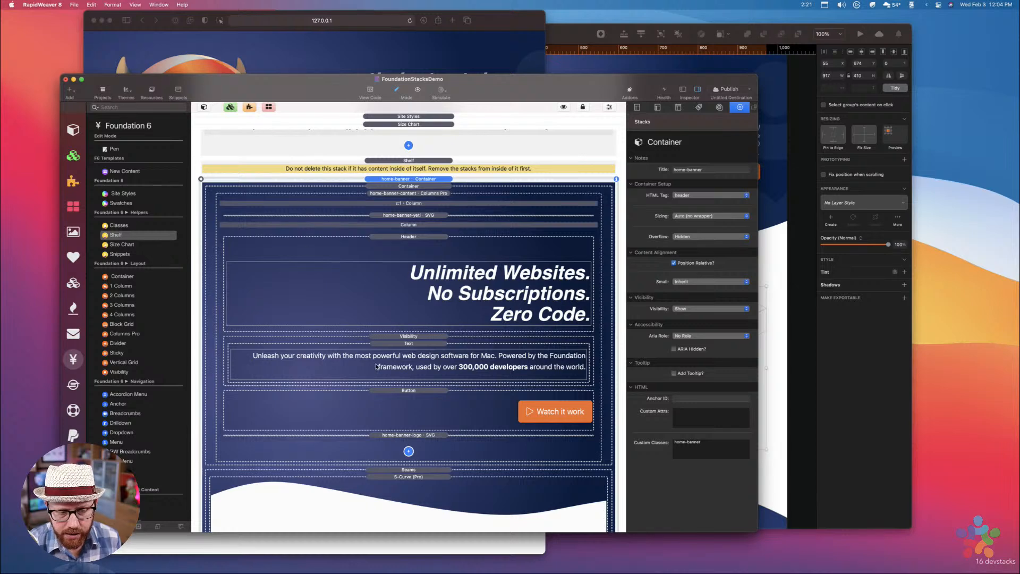
scroll(376, 367, down, 6)
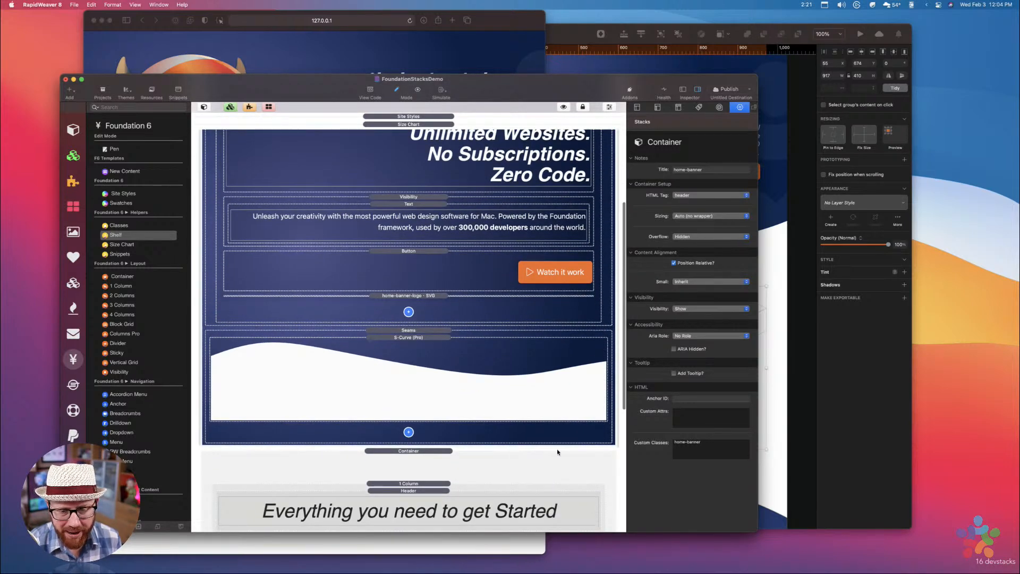
Look over the home banner in the Safari preview, then return to the RapidWeaver page to compare its stacks
scroll(289, 247, up, 3)
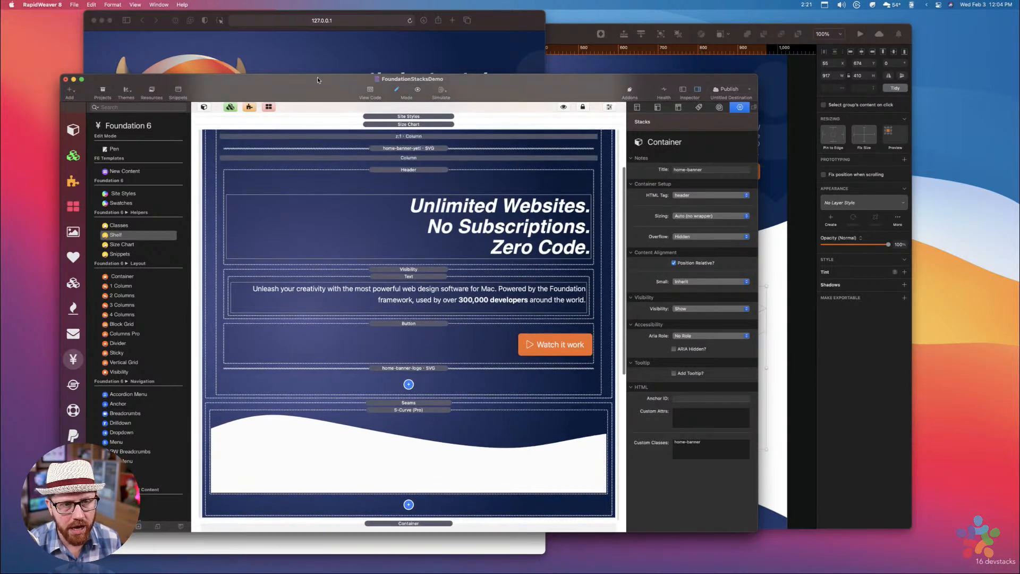
click(308, 51)
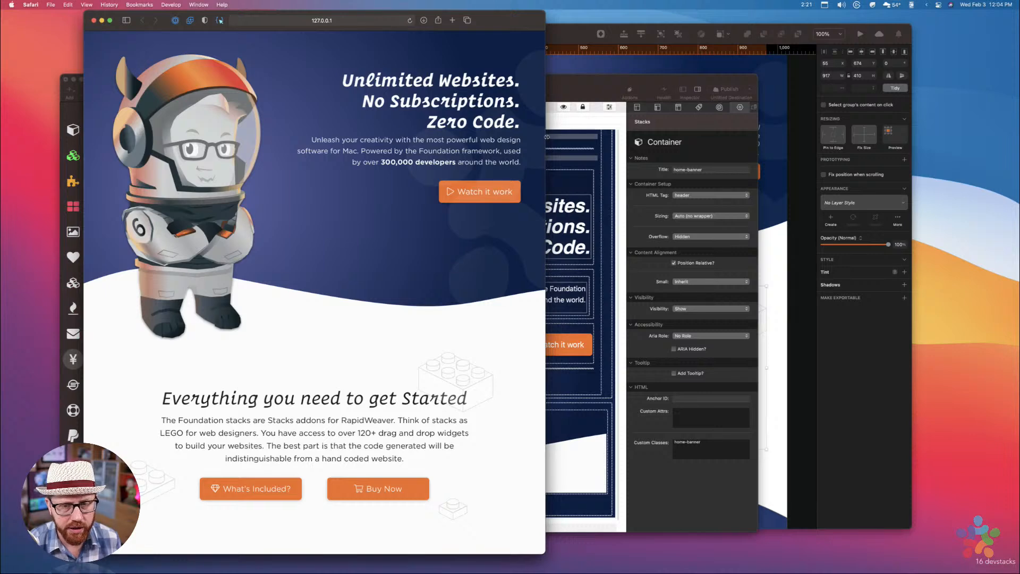
click(569, 81)
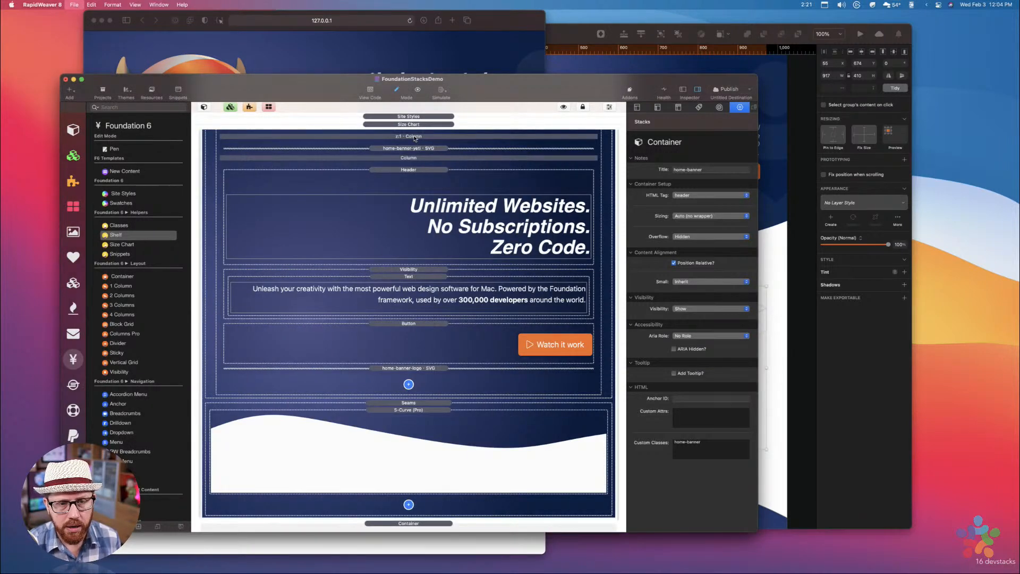
scroll(414, 160, up, 3)
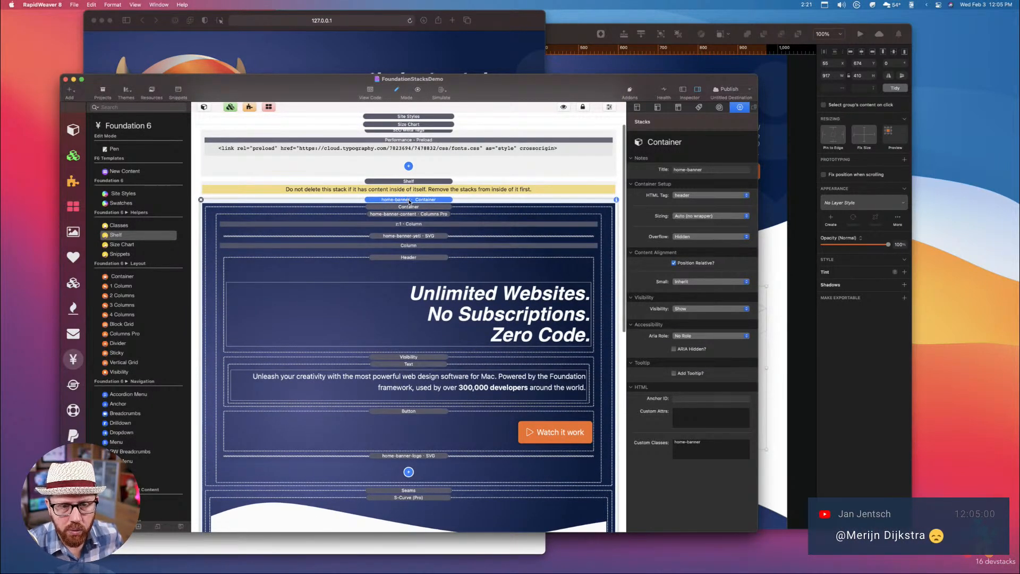
Examine the Custom Classes and Title fields of the home-banner Container without changing them
click(687, 449)
scroll(686, 449, up, 5)
scroll(687, 449, down, 2)
scroll(687, 449, down, 3)
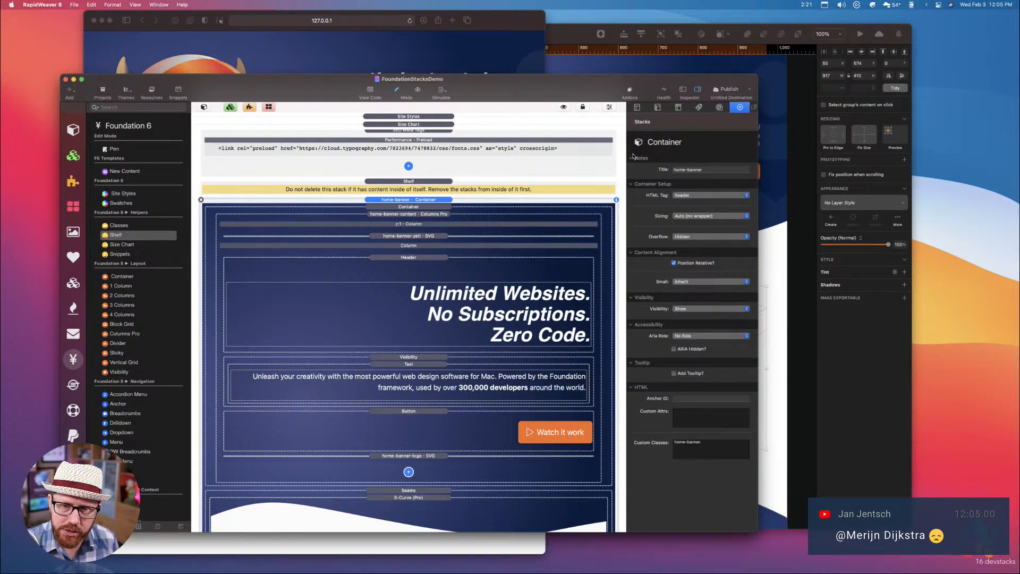
click(705, 170)
triple_click(705, 171)
scroll(680, 175, up, 3)
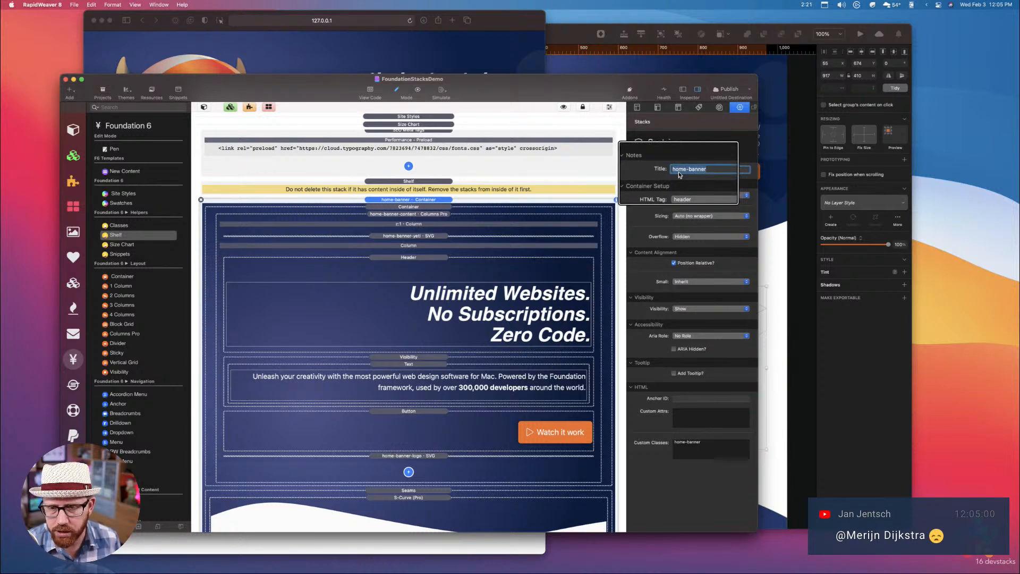
scroll(680, 174, down, 3)
click(693, 171)
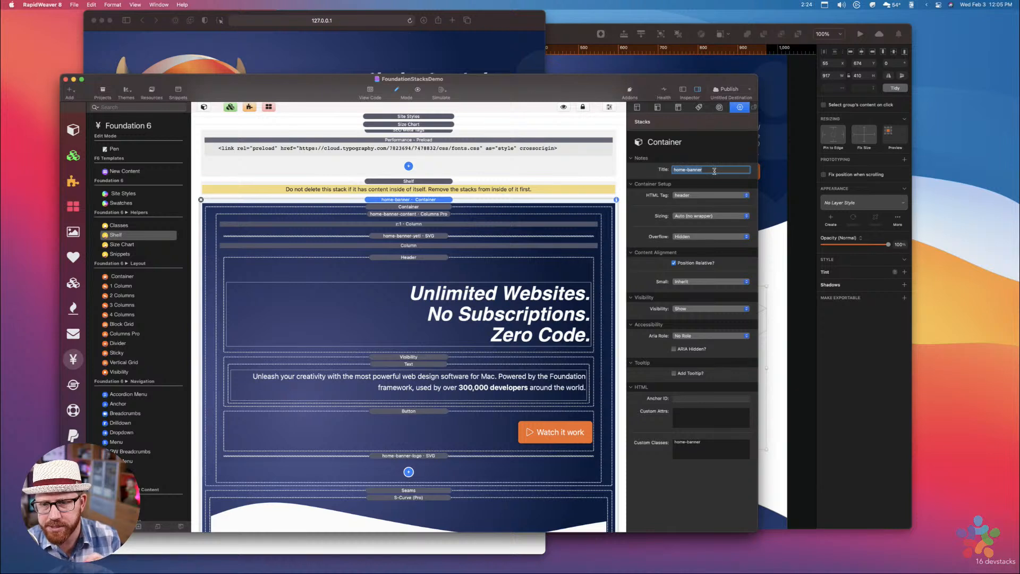
Compare the title and custom classes of the home-banner-content Columns Pro stack with those of the home-banner Container
click(416, 213)
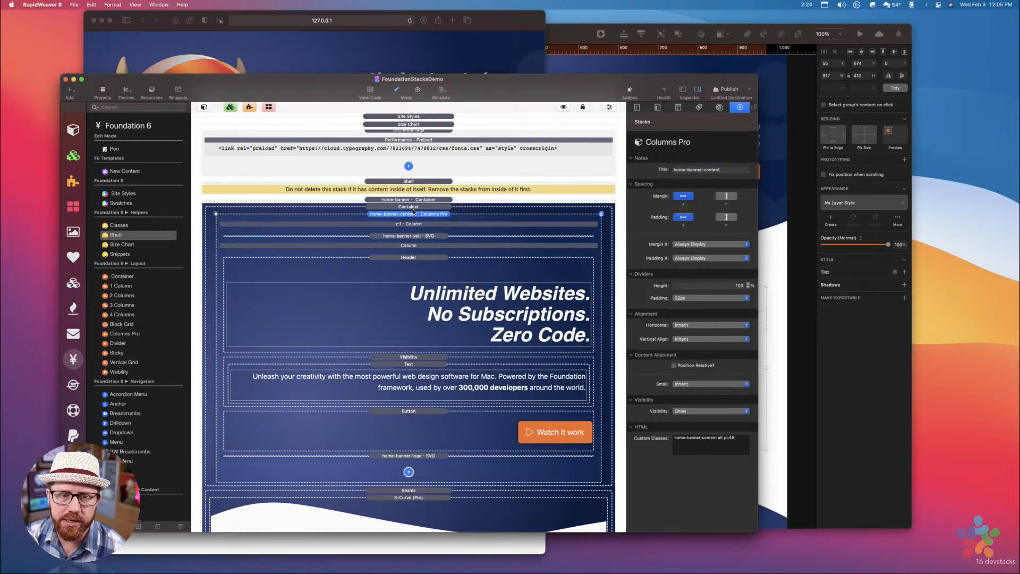
click(408, 200)
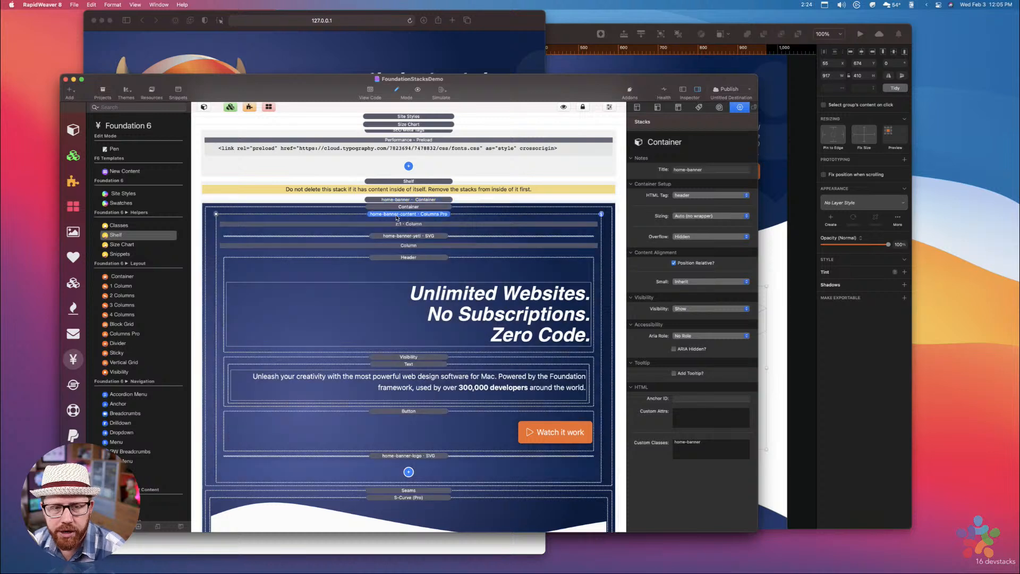
click(396, 214)
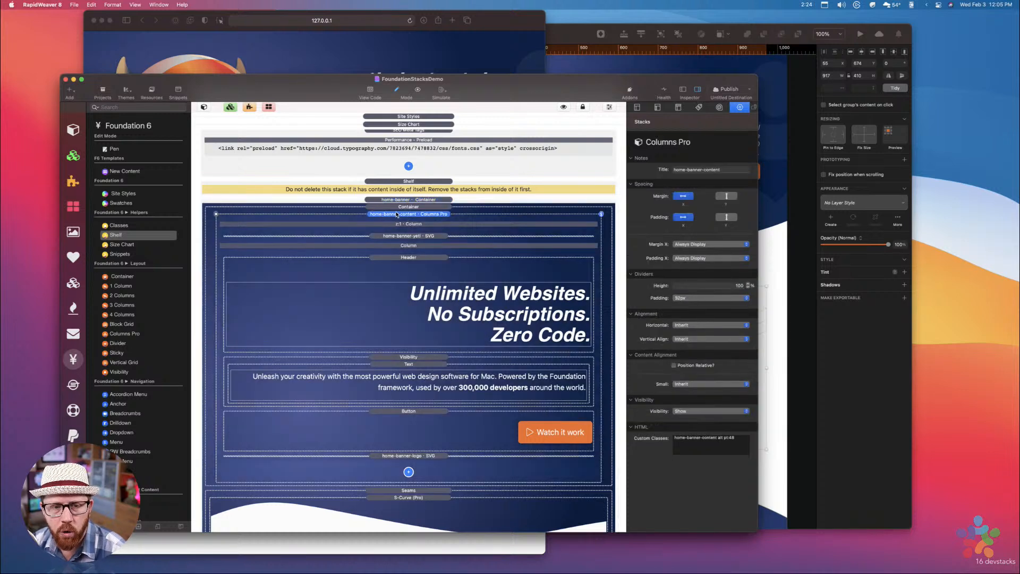
Inspect the home-banner-yeti SVG's title and custom class, and the settings of the adjacent Header and Column stacks
click(412, 237)
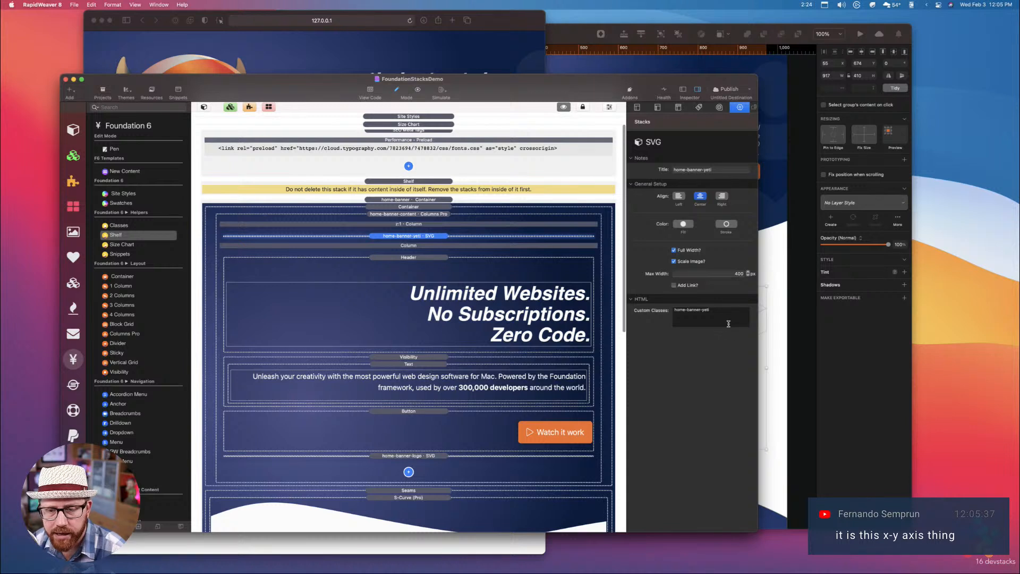
drag(728, 321, 606, 314)
click(723, 171)
click(418, 238)
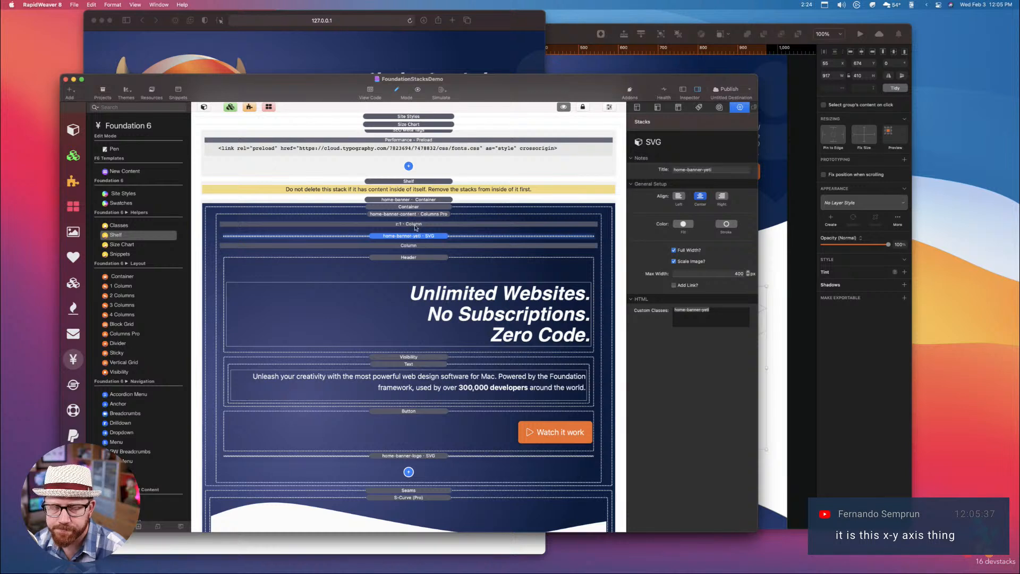
click(411, 257)
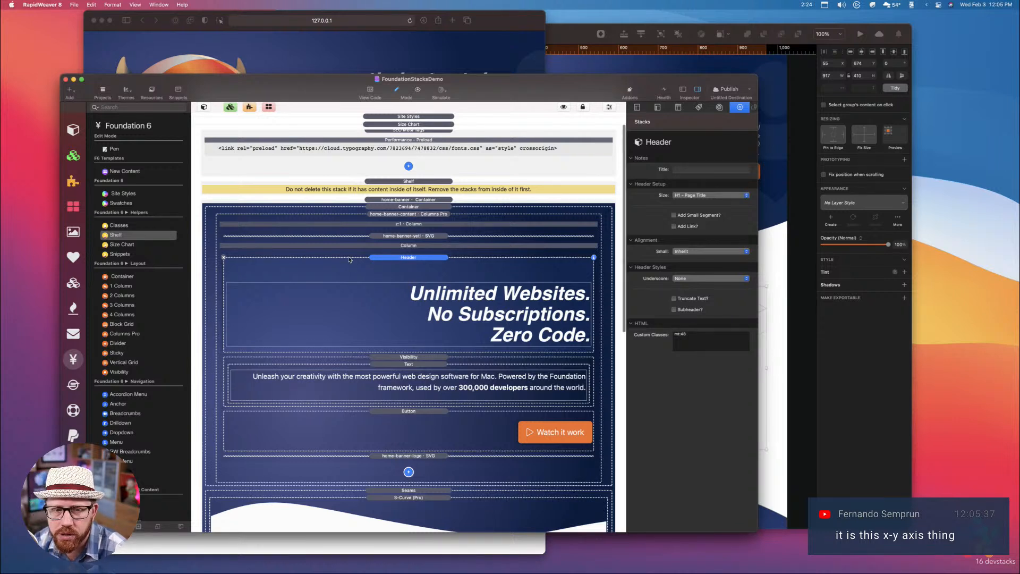
click(414, 247)
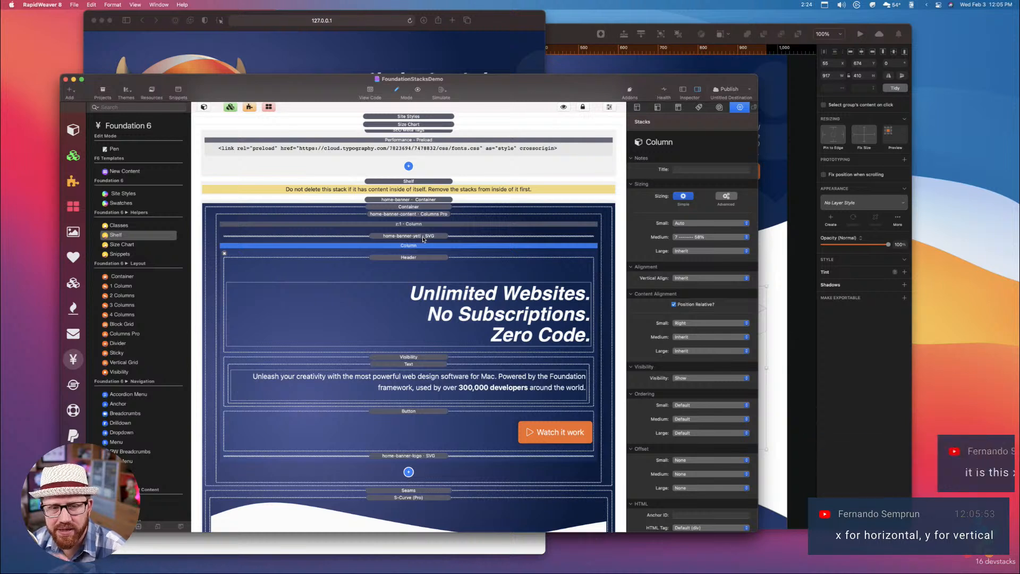
click(424, 236)
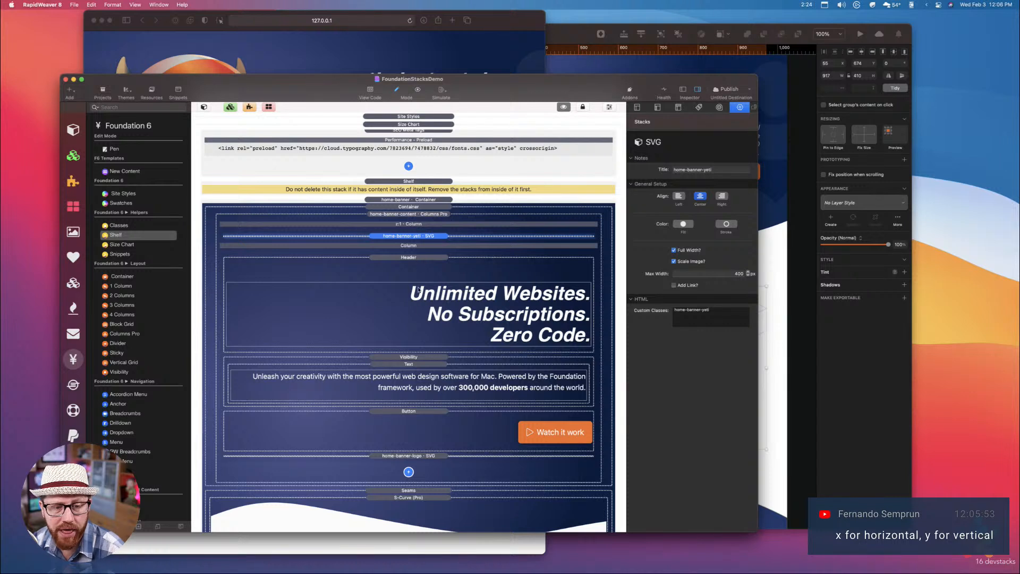
Inspect the home-banner-logo SVG's settings, expand it to view the artwork and collapse it again
scroll(417, 336, down, 1)
click(421, 452)
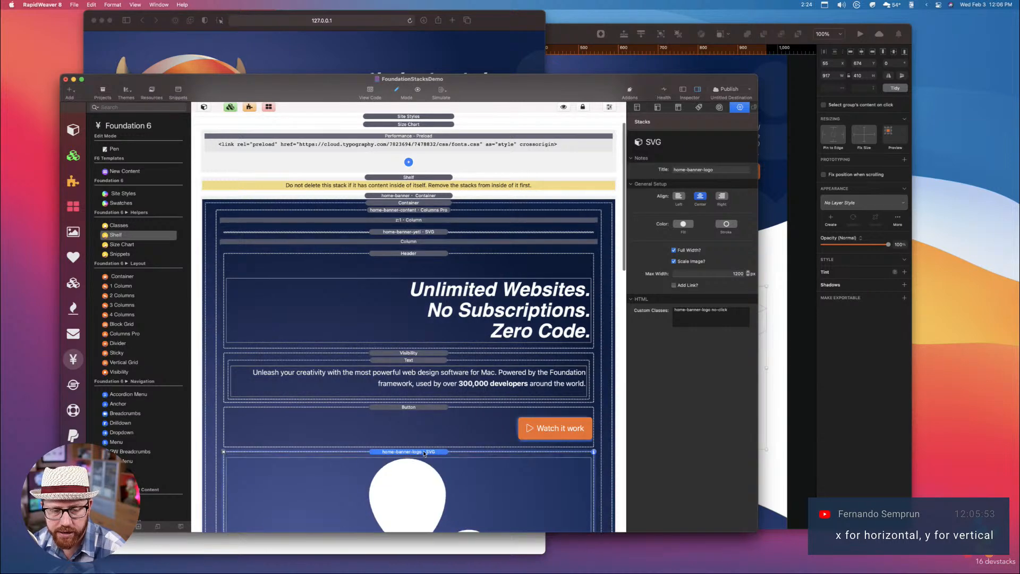
scroll(423, 454, down, 5)
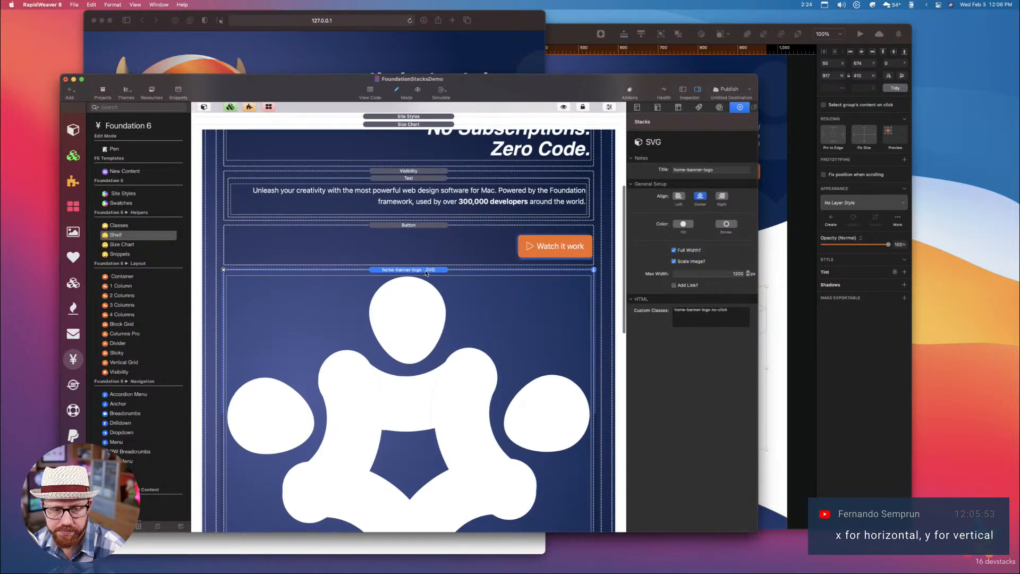
double_click(426, 272)
scroll(426, 272, up, 5)
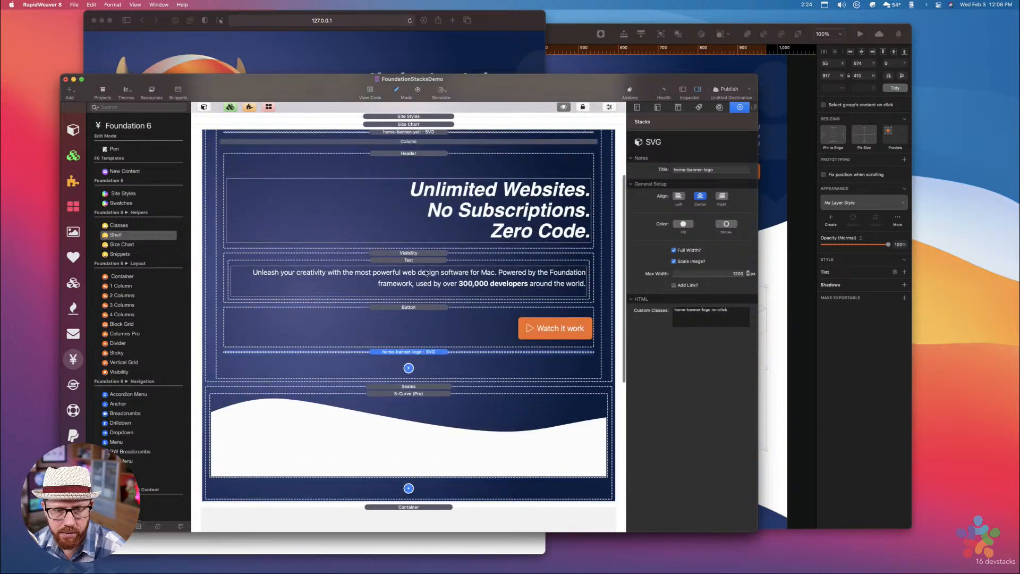
Expand the home-banner-yeti SVG to view the astronaut artwork and collapse it again
click(423, 192)
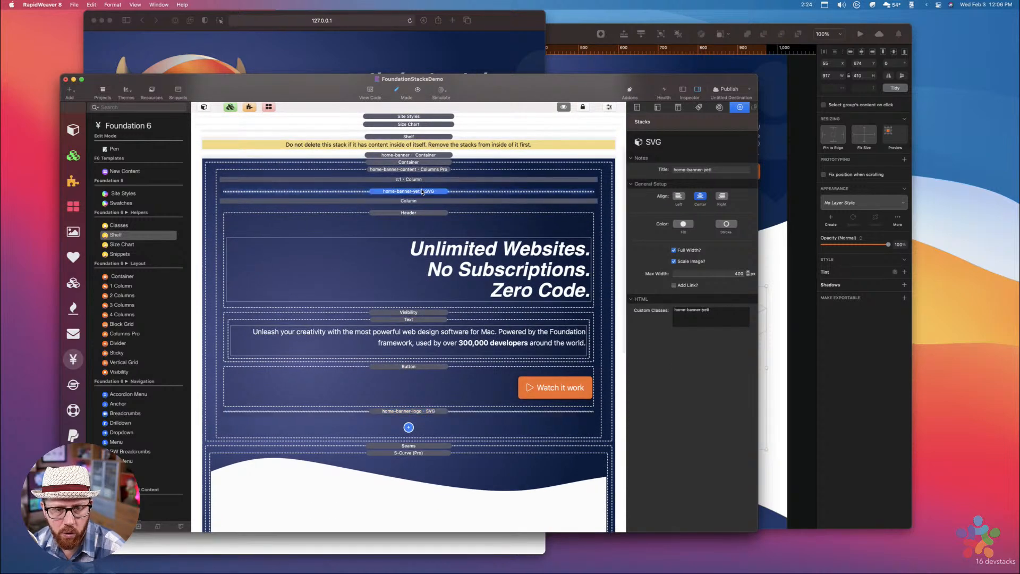
double_click(423, 192)
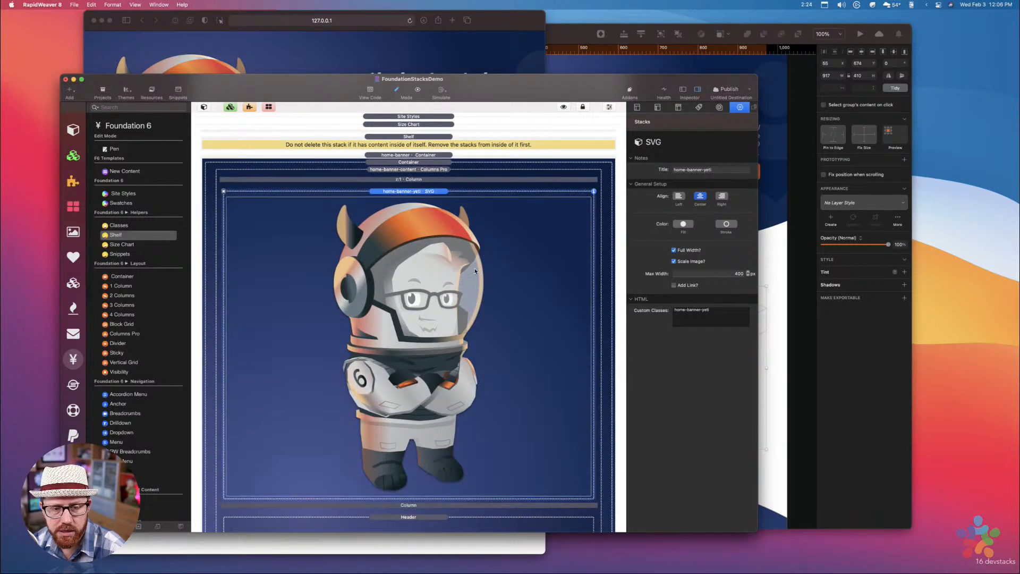
double_click(418, 192)
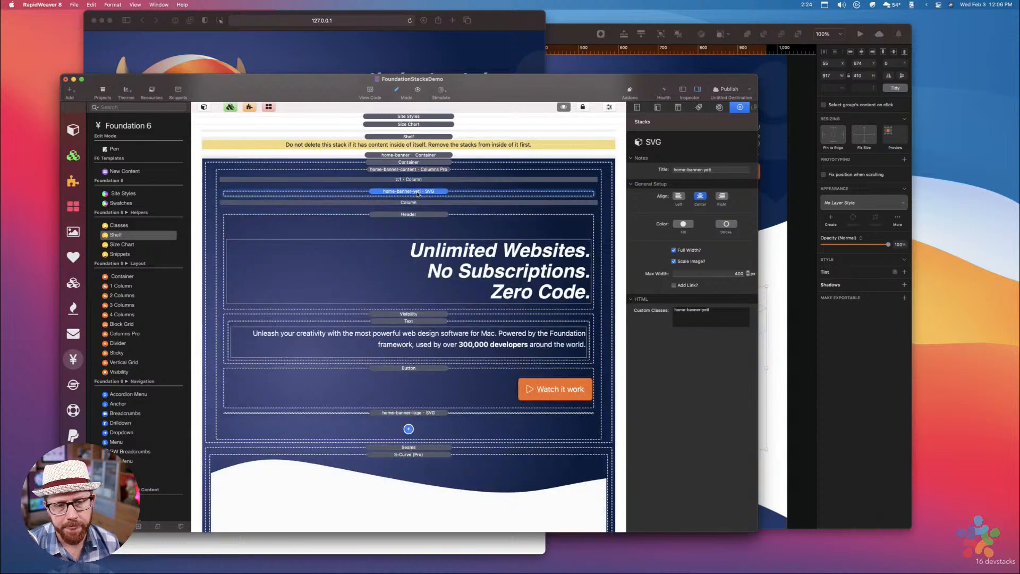
Inspect the settings of the z:1 Column in the banner and look over the banner's remaining stacks
click(415, 180)
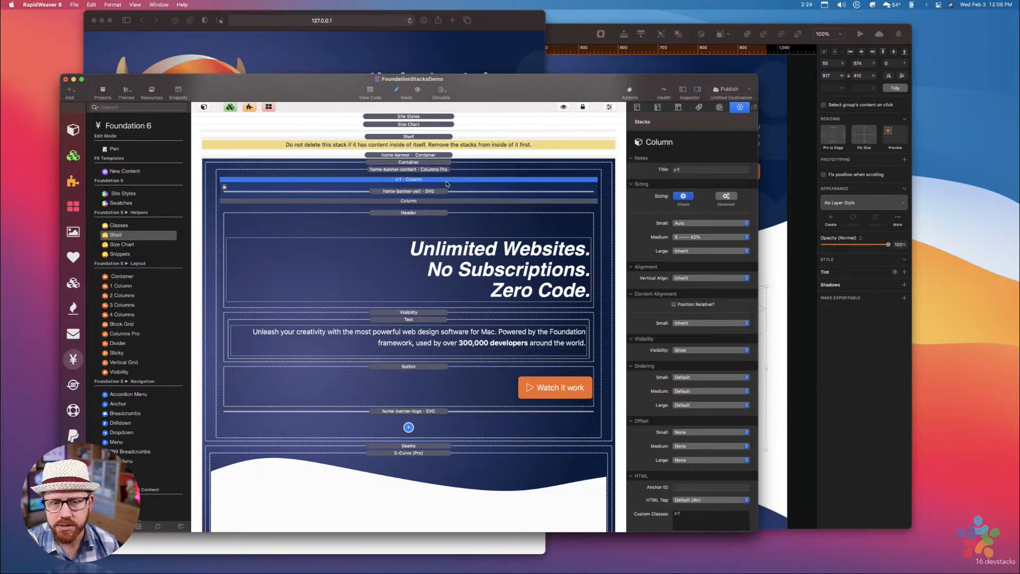
scroll(442, 238, down, 1)
scroll(453, 341, down, 5)
scroll(452, 342, up, 5)
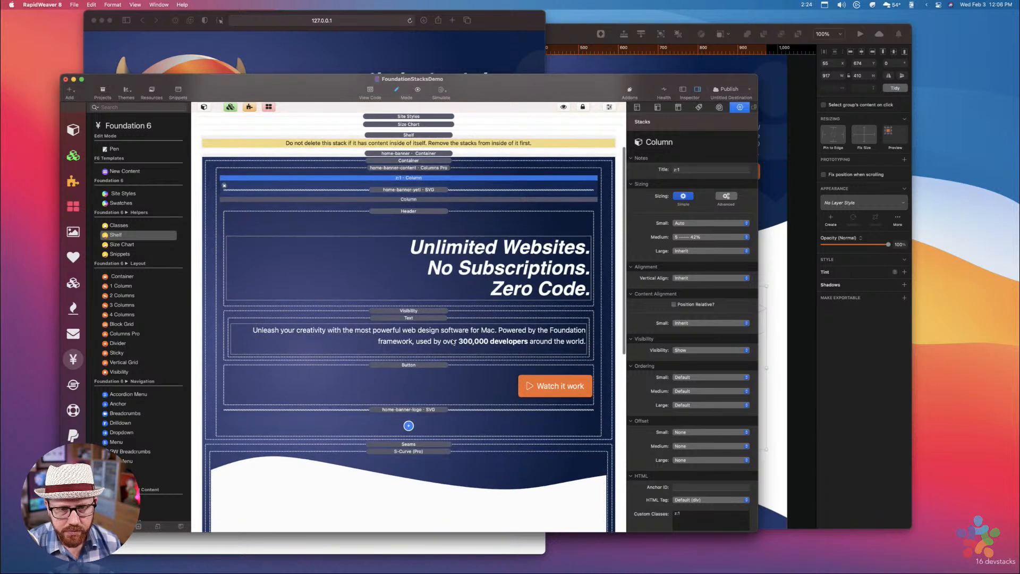
Review the home-banner Container's HTML Tag and Sizing options, keeping header and Auto (no wrapper), and check its custom class
click(402, 154)
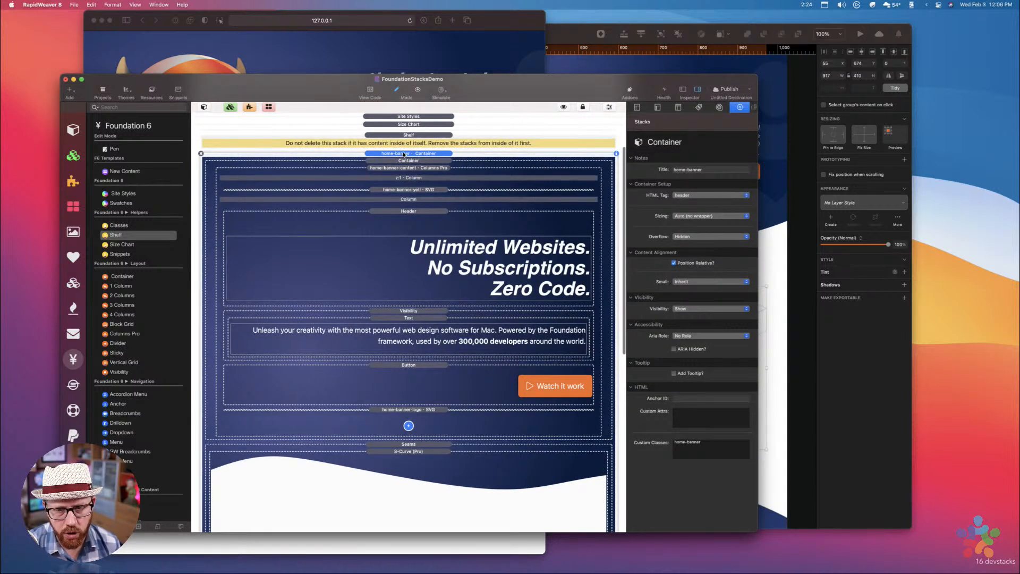
click(683, 196)
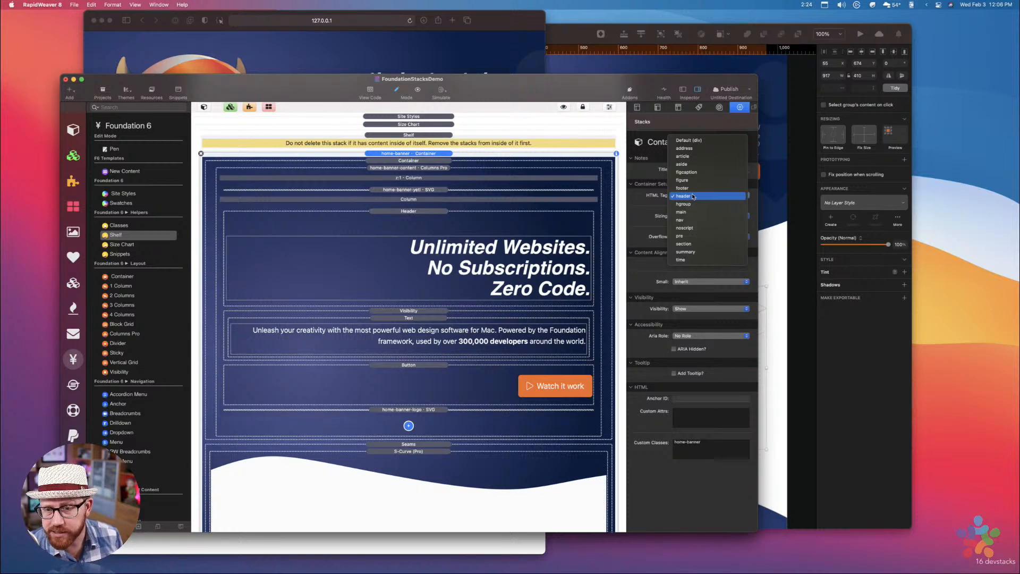
click(694, 197)
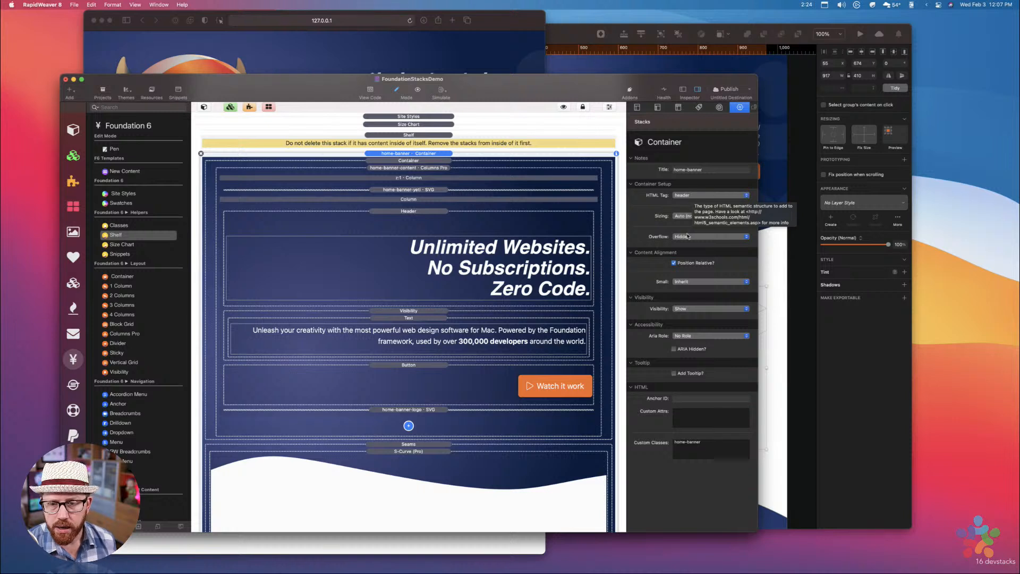
click(696, 217)
click(698, 217)
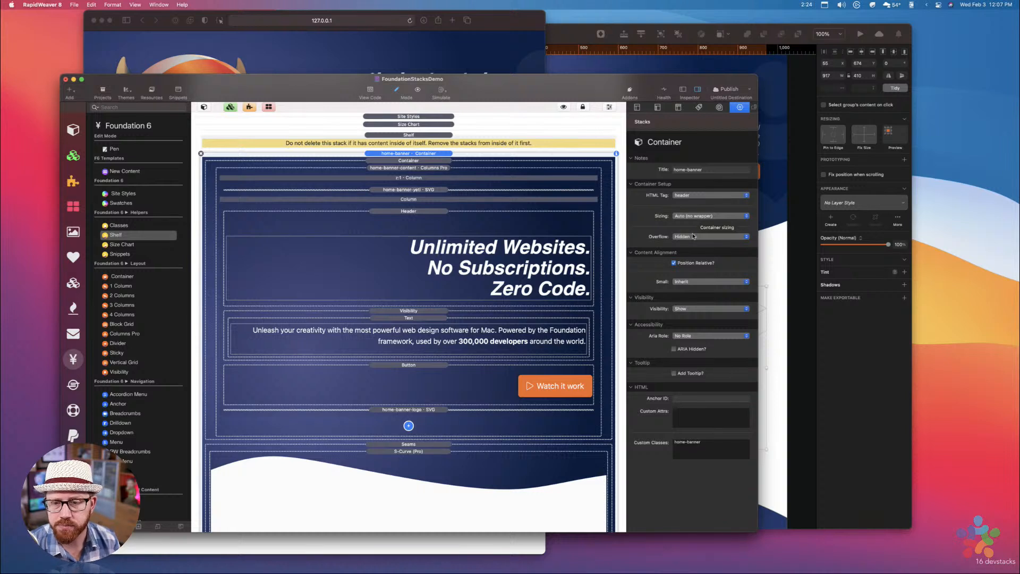
double_click(709, 442)
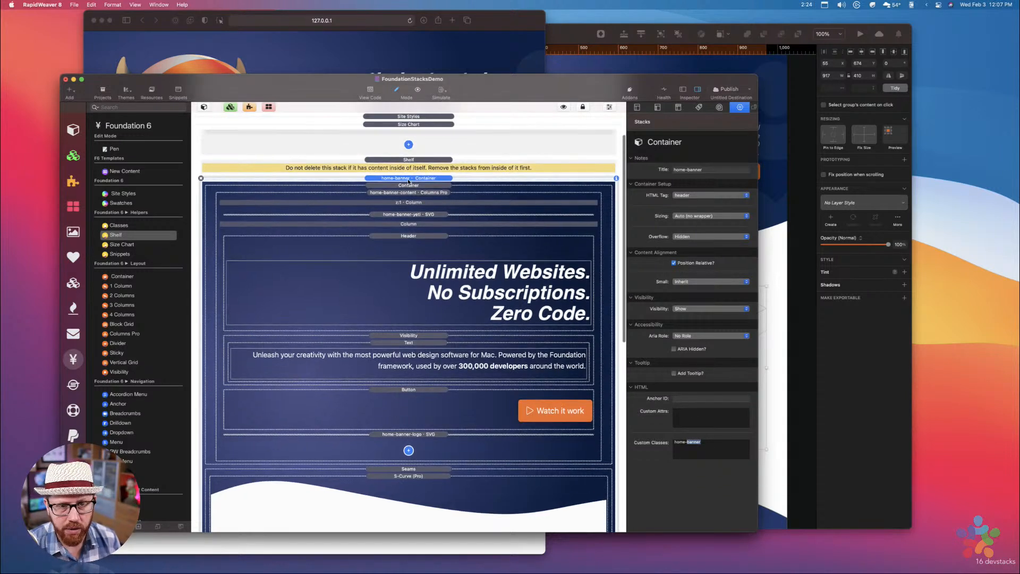
Expand Site Styles and view the settings of the .home-banner radial gradient swatch under General
click(401, 116)
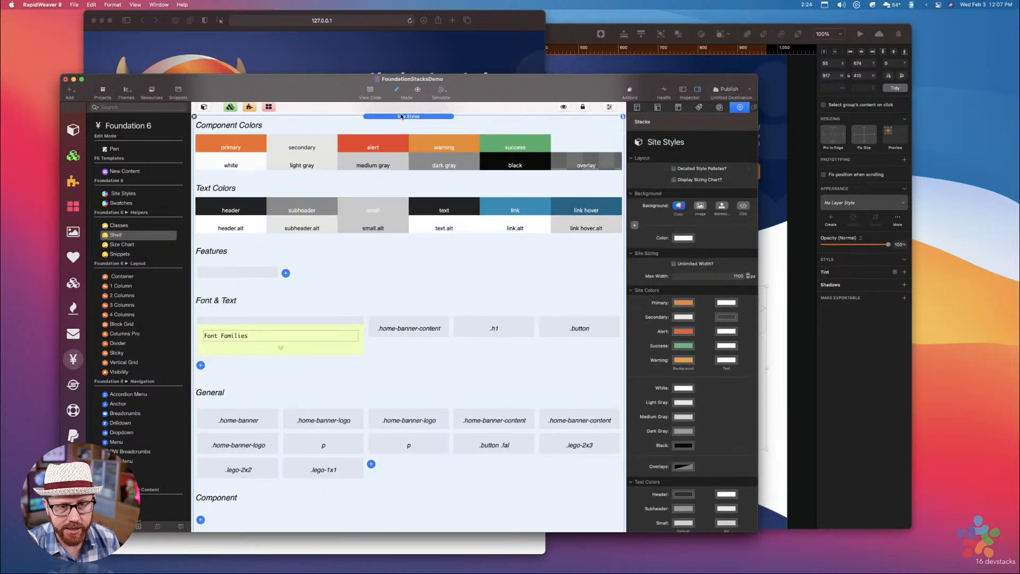
click(253, 419)
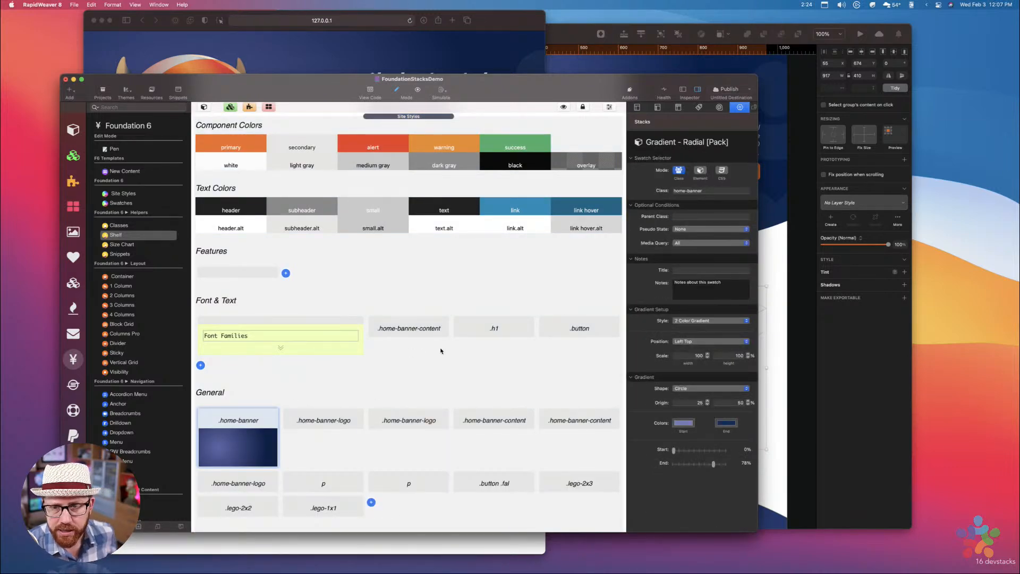
Duplicate the .home-banner radial gradient swatch in the General section and undo the duplication
key(super+c)
key(super+v)
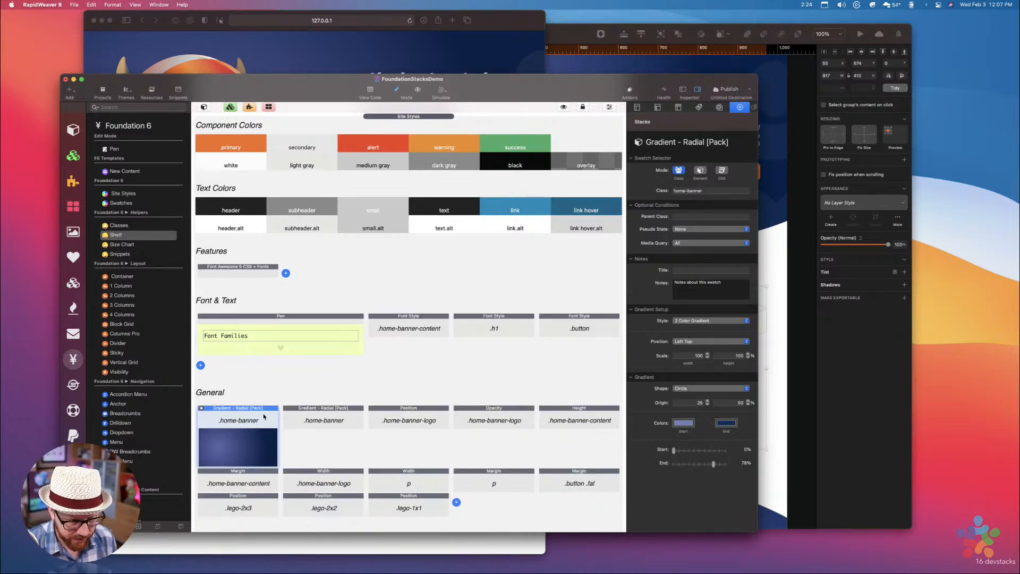
key(super+z)
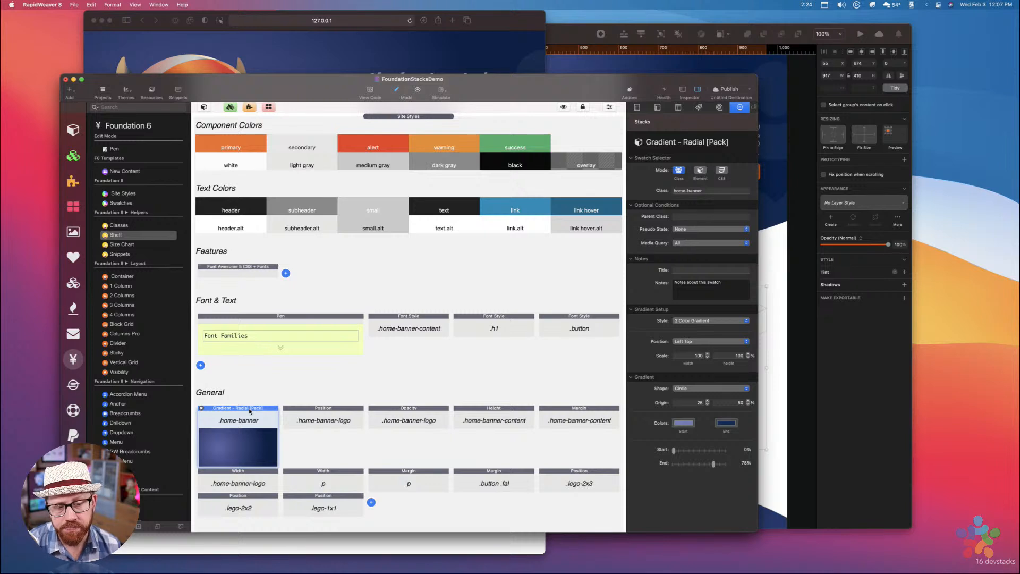
Check the banner's gradient background in the Safari preview and return to the Site Styles swatches in RapidWeaver
scroll(249, 410, down, 3)
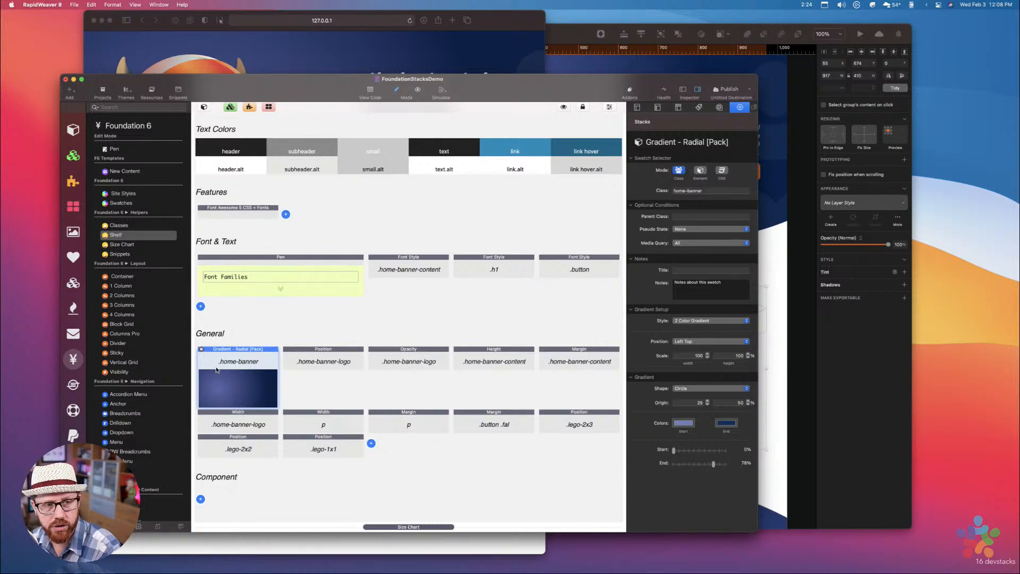
click(250, 61)
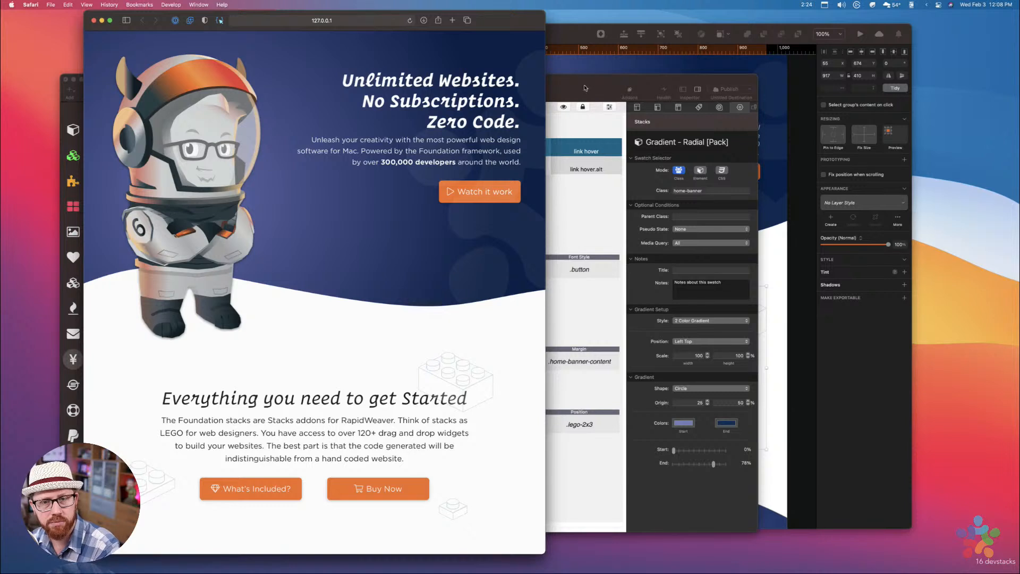
click(610, 94)
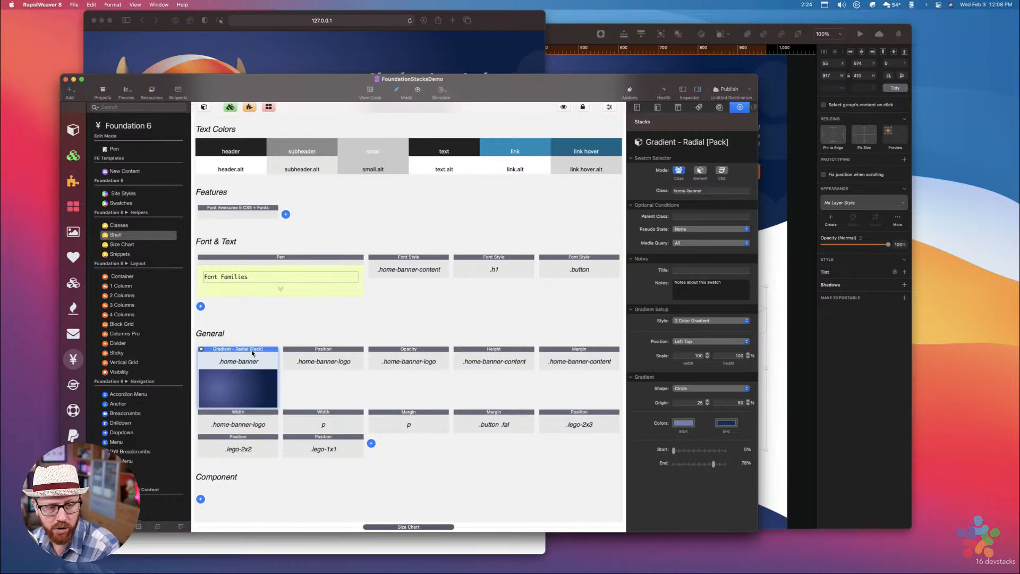
Collapse Site Styles and compare the settings of the home-banner Container with those of the untitled Container nested inside it
scroll(444, 245, up, 3)
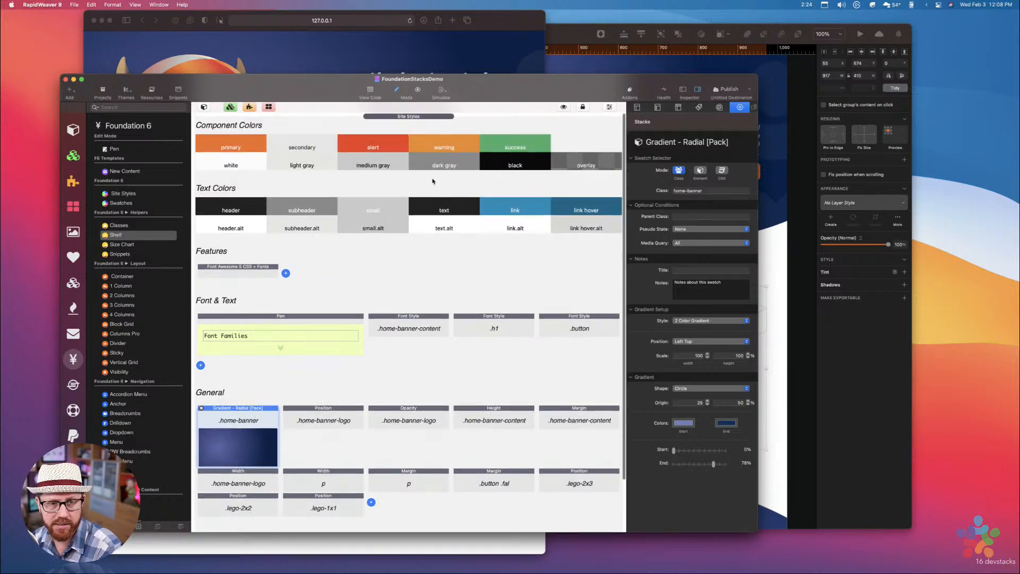
click(414, 117)
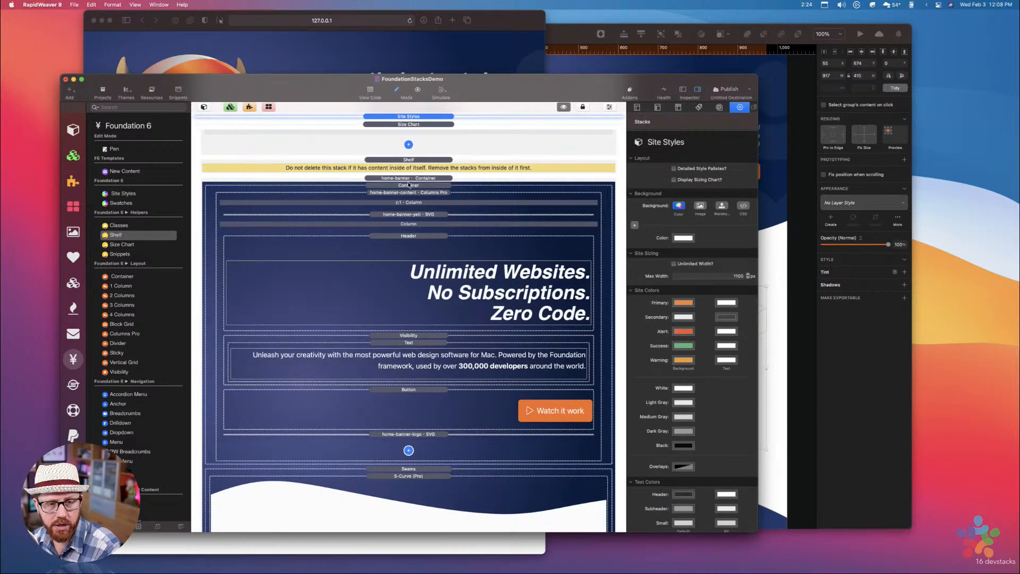
click(409, 185)
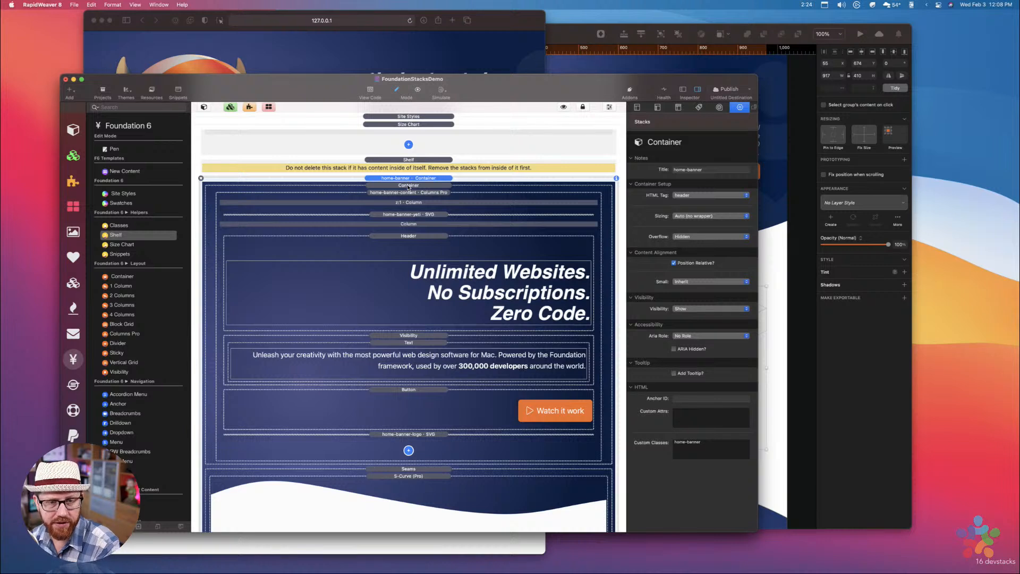
click(409, 186)
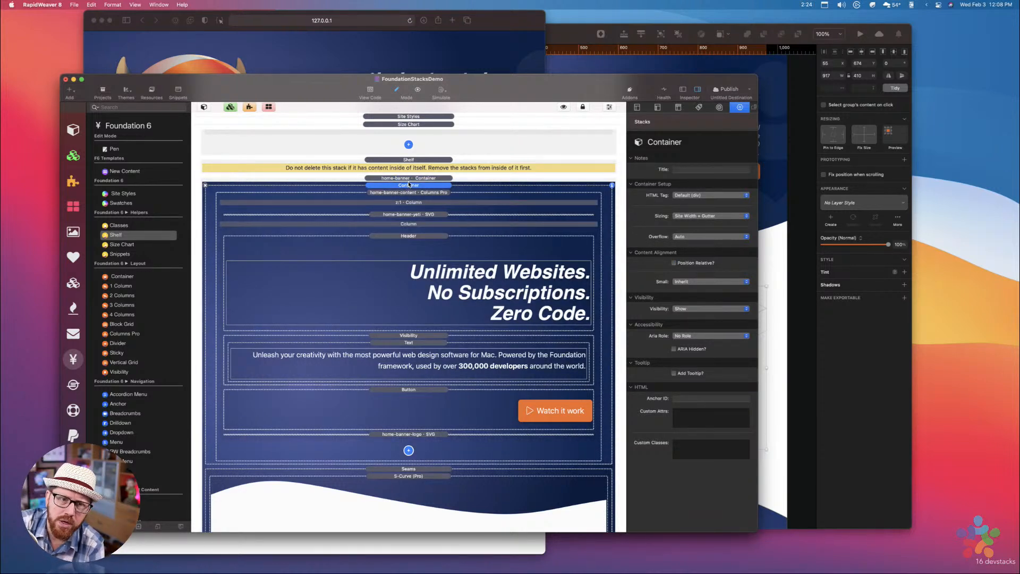
click(409, 180)
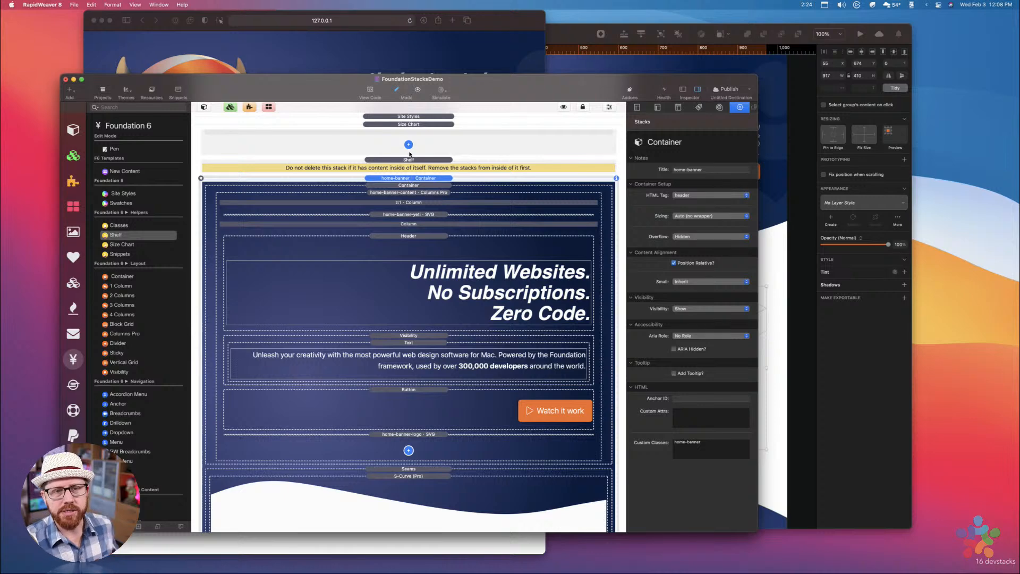
Widen the Safari preview window, minimize the Sketch window, and reposition the RapidWeaver and Safari windows
click(474, 20)
drag(546, 126, 860, 121)
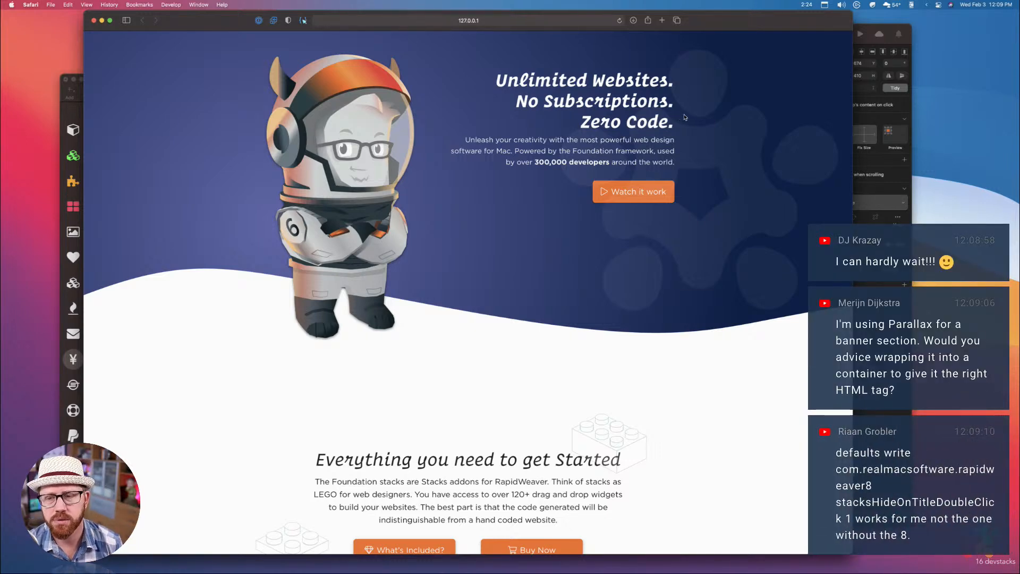
key(super+Tab)
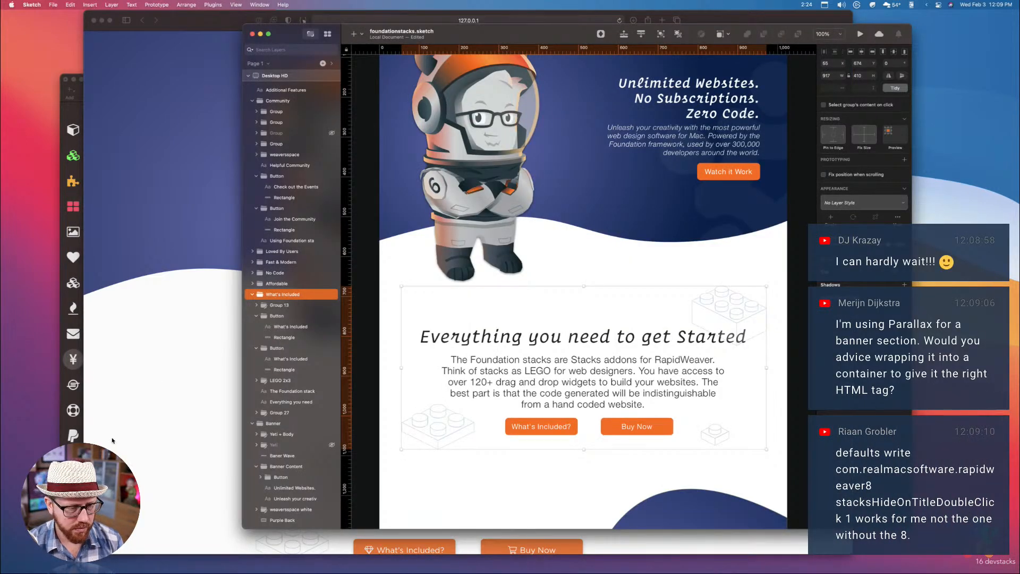
key(super+Tab)
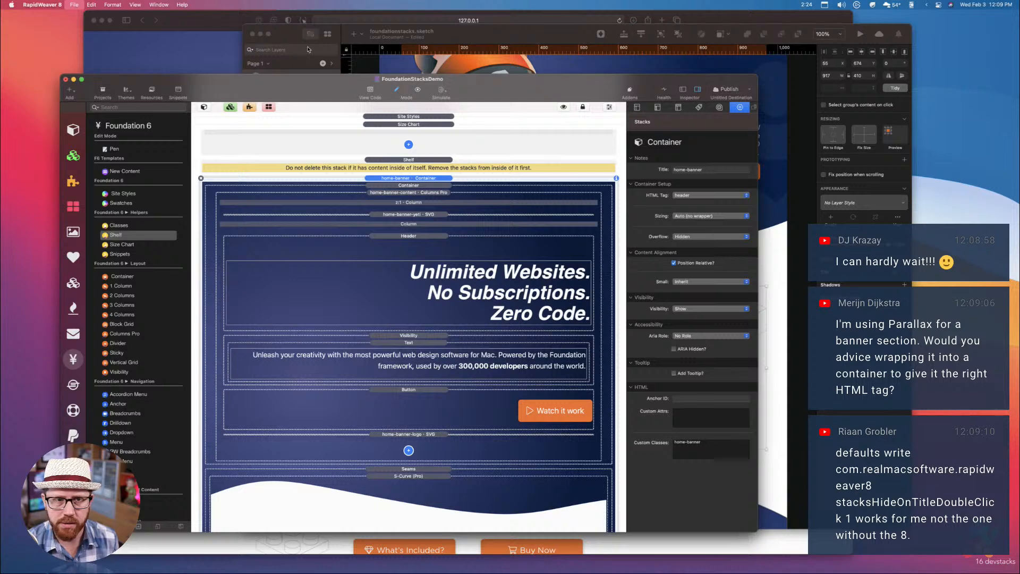
click(260, 34)
drag(516, 80, 510, 69)
drag(746, 19, 811, 19)
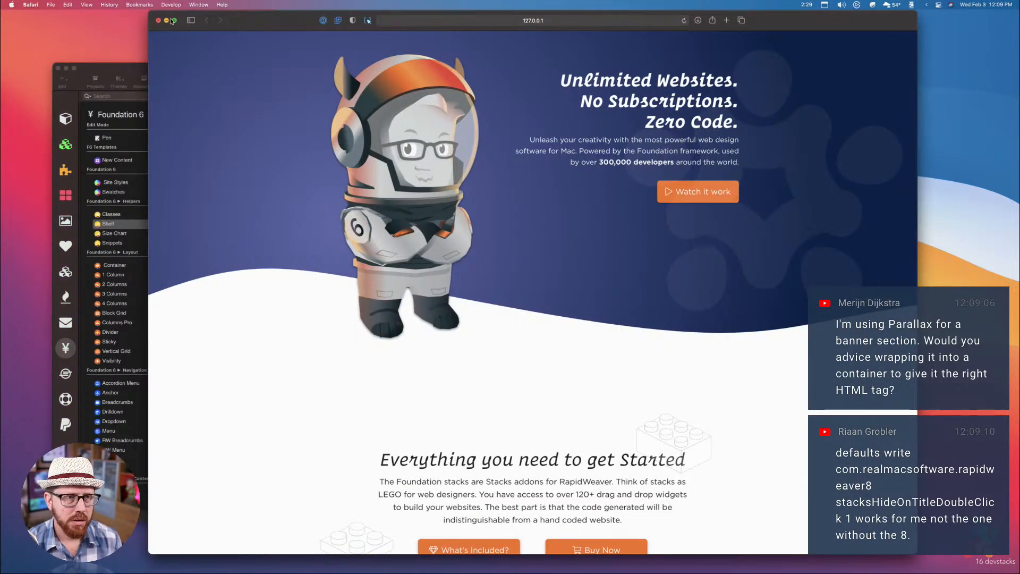
Tile Safari and RapidWeaver in split view with the preview on the right, giving RapidWeaver the wider share
mouse_move(175, 22)
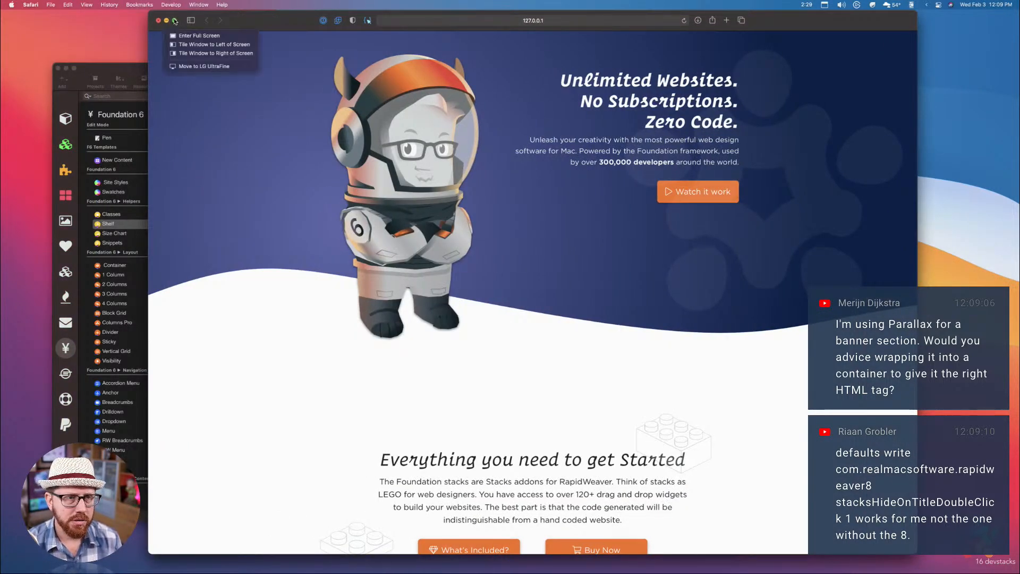
double_click(263, 17)
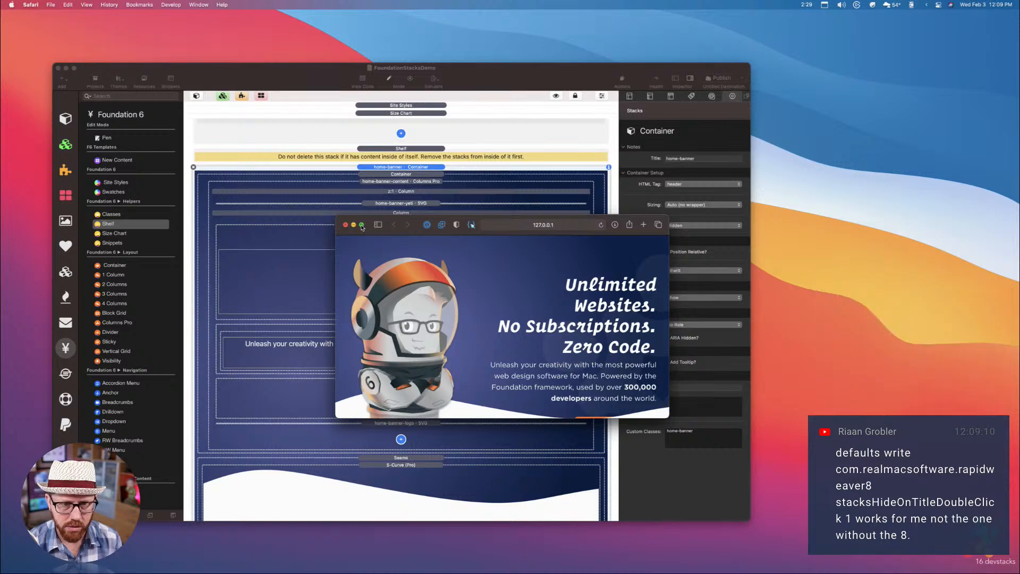
mouse_move(362, 226)
click(367, 257)
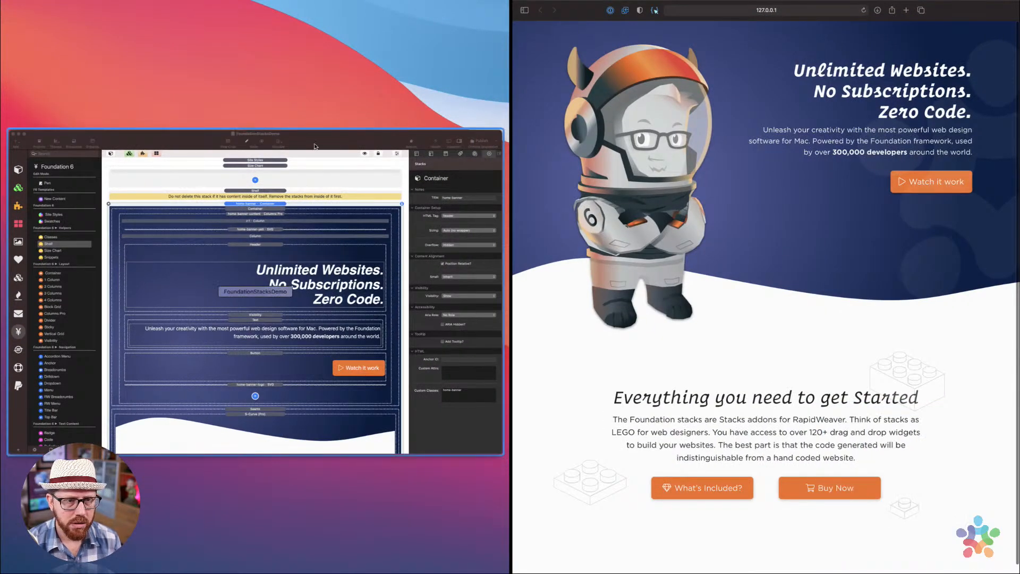
click(315, 144)
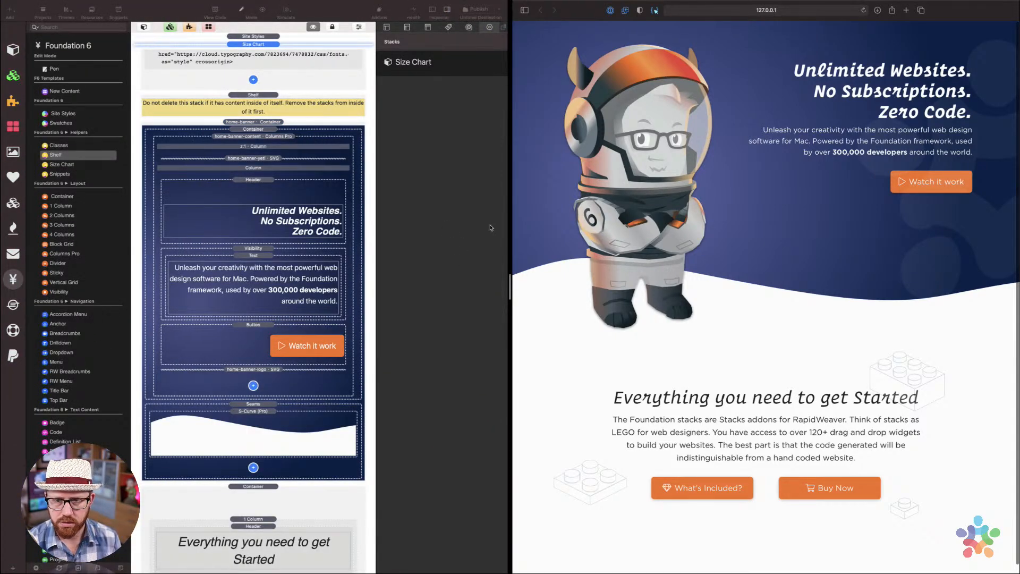
drag(513, 276, 594, 269)
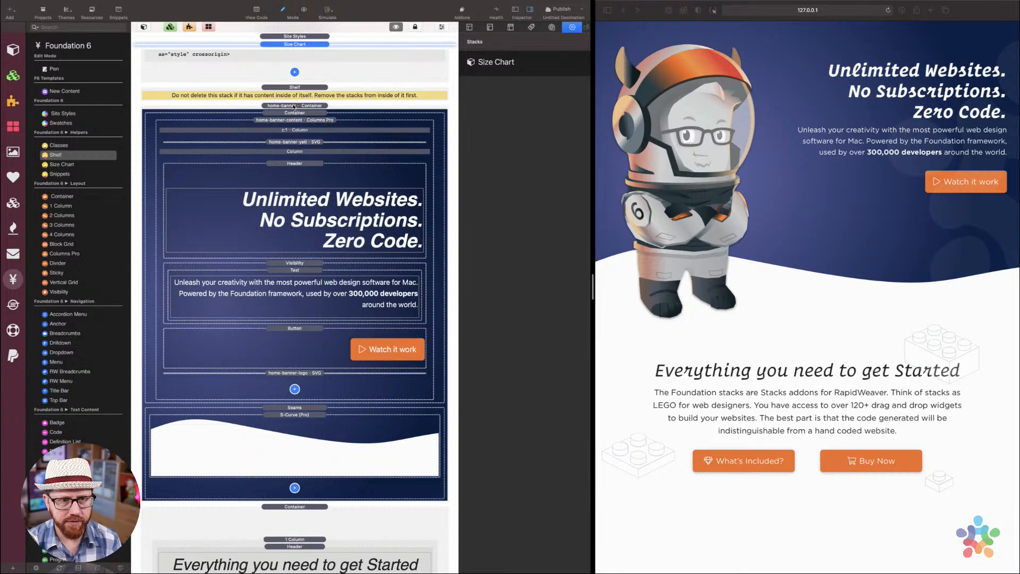
Review the outer home-banner Container and its inner Container again, checking HTML Tag and Sizing against the live preview
click(294, 106)
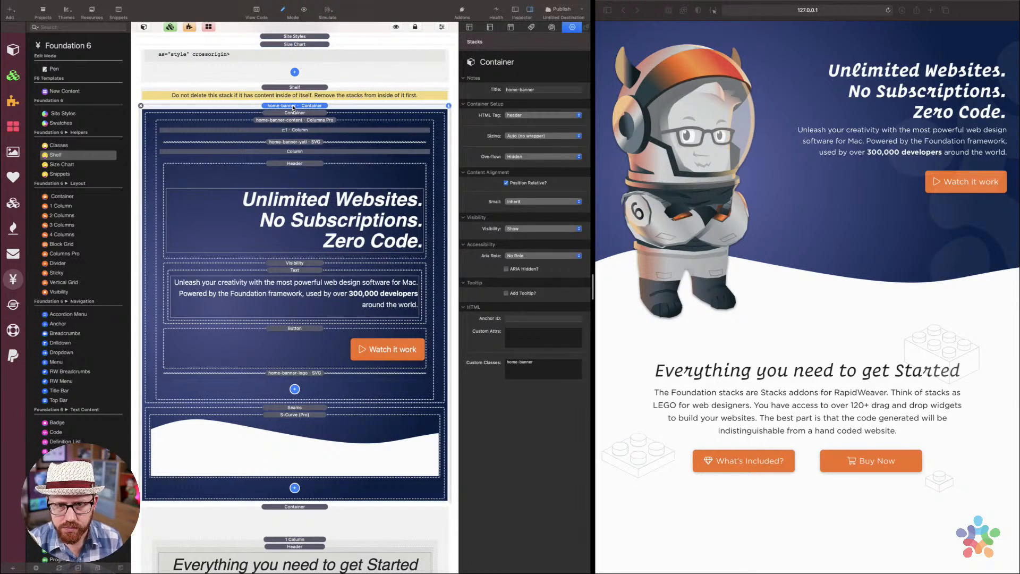
click(295, 114)
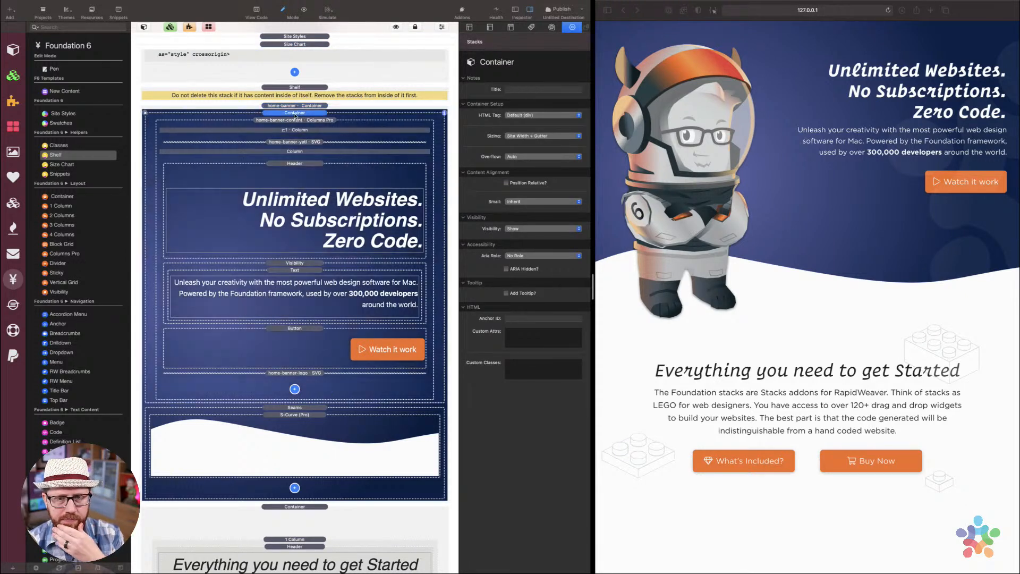
click(296, 106)
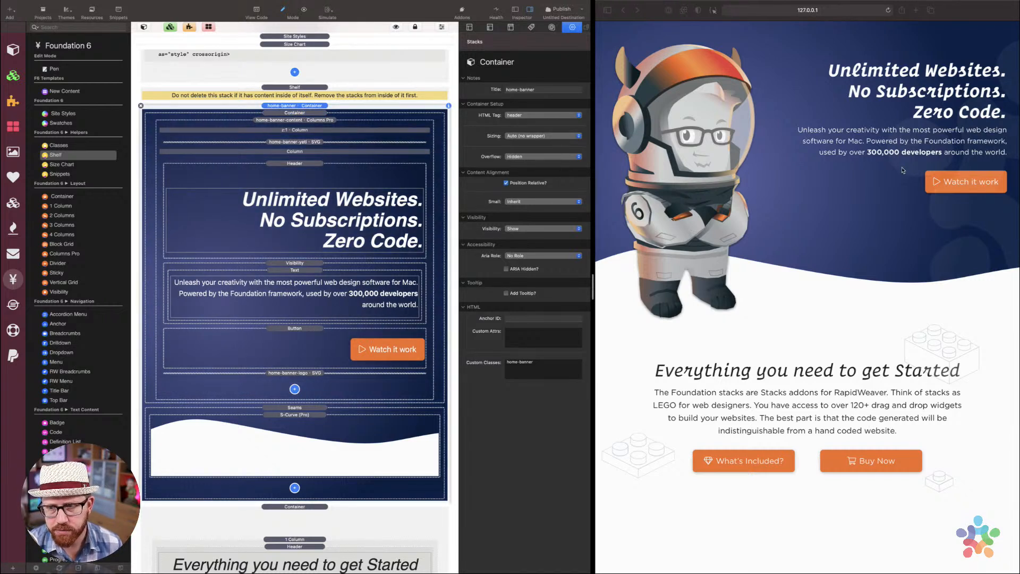
click(298, 113)
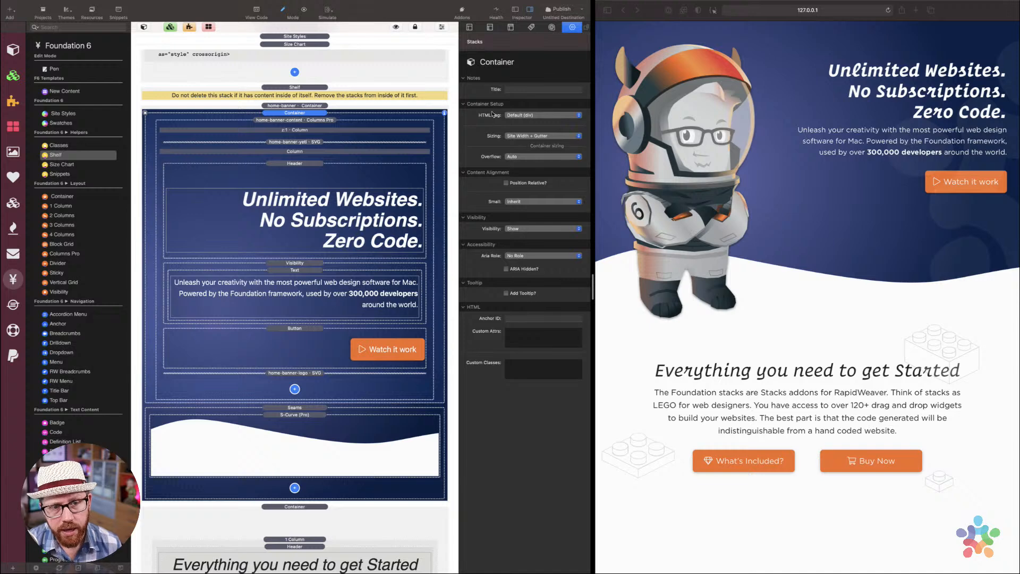
Check the Max Width under Site Sizing in Site Styles and the inner Container's Sizing option
scroll(293, 74, up, 2)
click(292, 37)
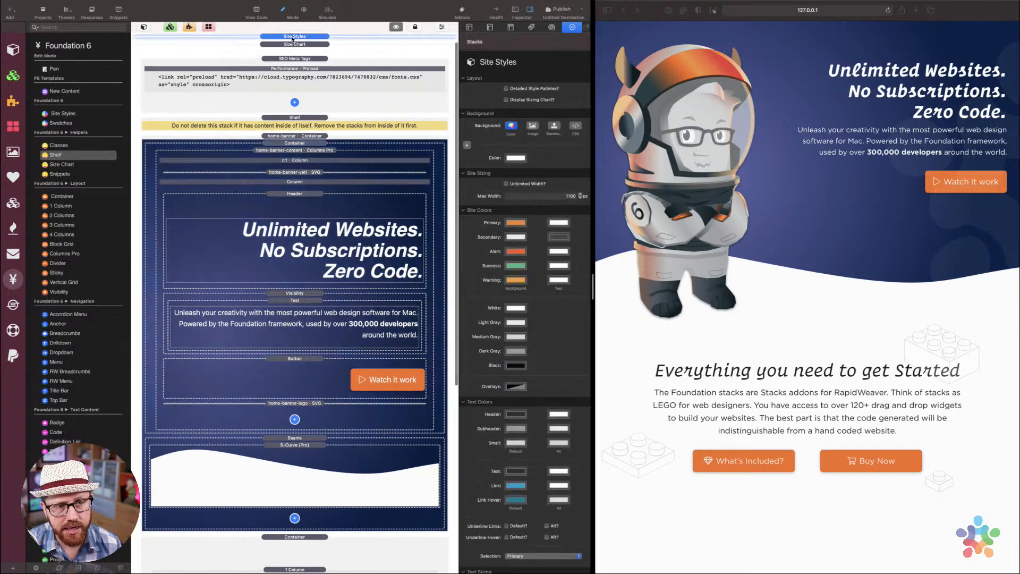
click(539, 198)
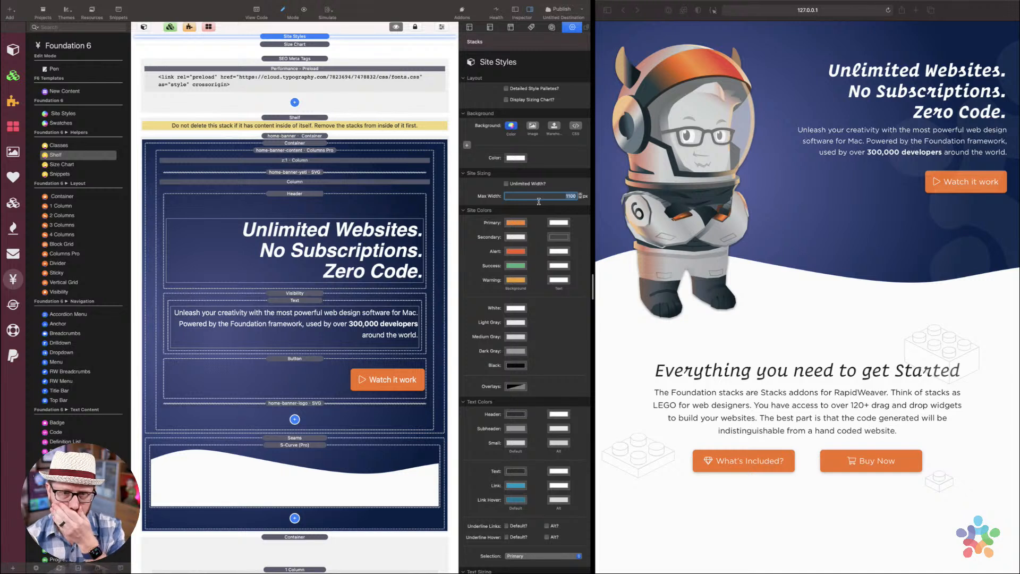
click(299, 150)
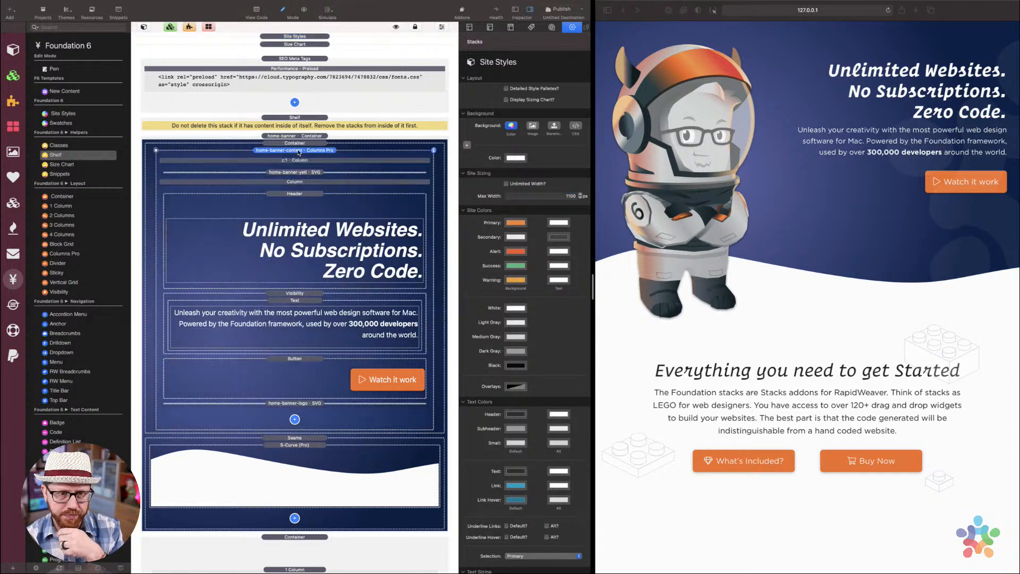
click(302, 143)
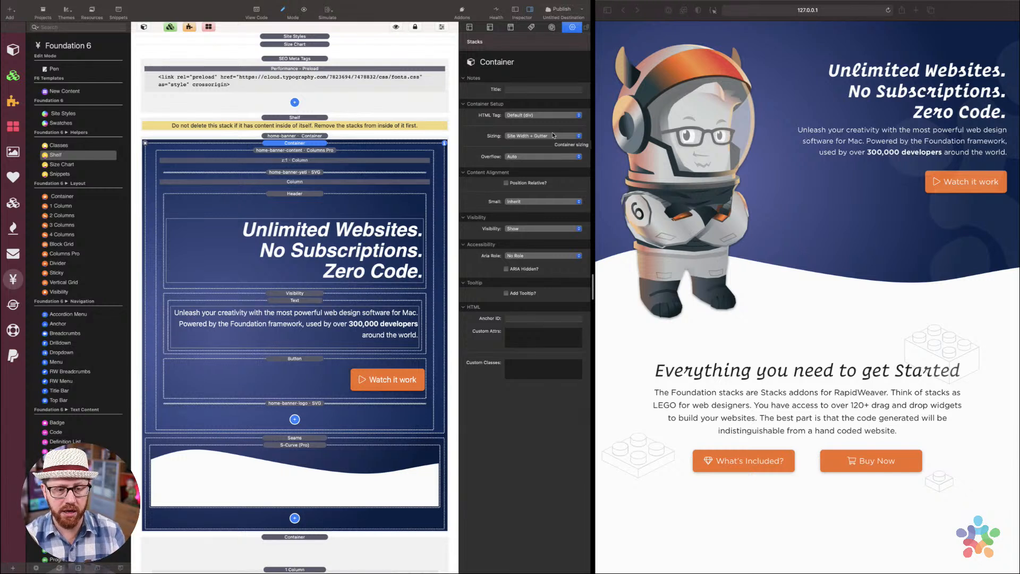
View the settings of the home-banner-content Columns Pro stack and the columns inside it
click(297, 151)
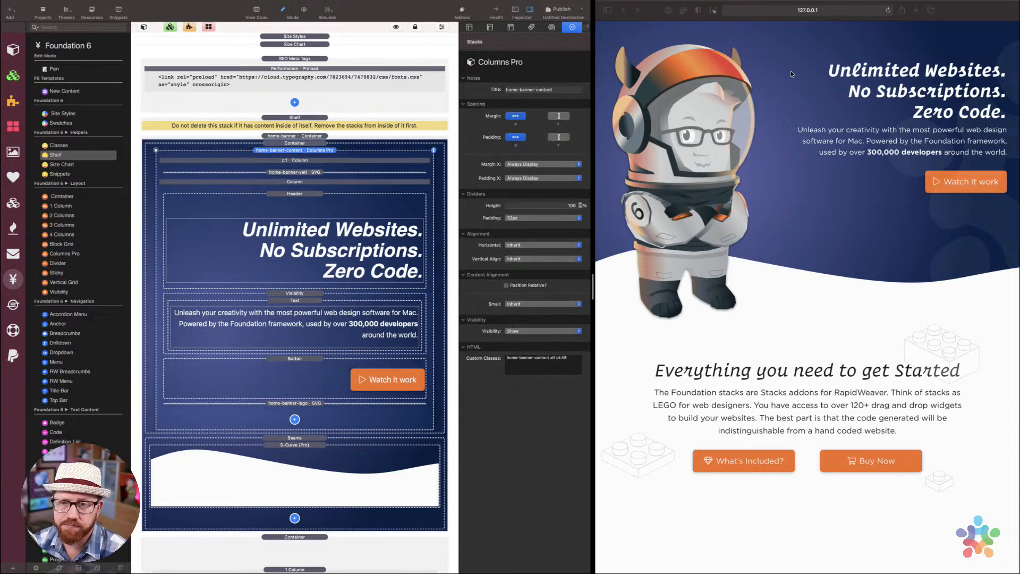
click(293, 159)
click(294, 182)
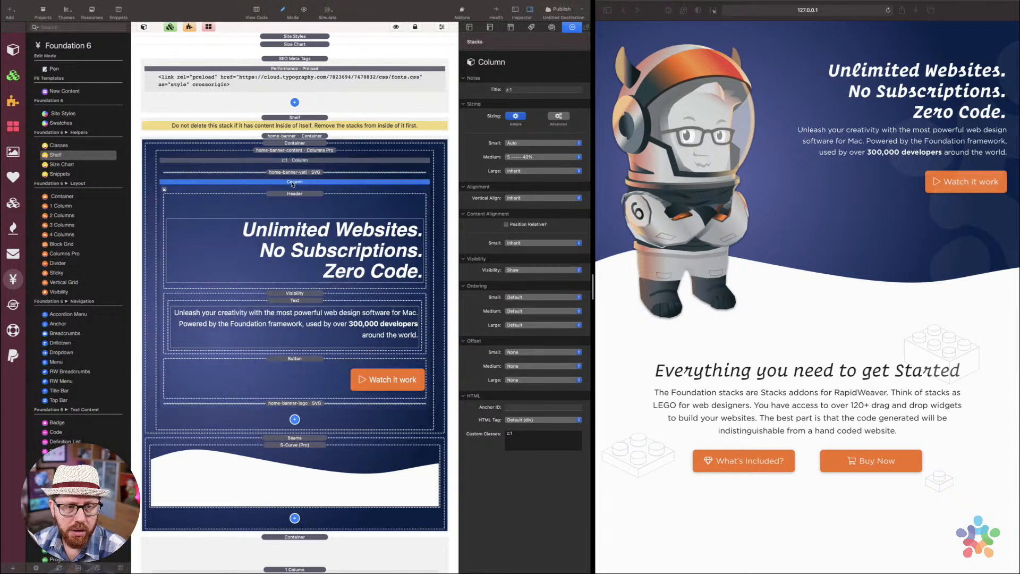
Examine the custom classes of the home-banner-content Columns Pro stack, highlighting the pt:48 class and keeping the text as is
click(299, 151)
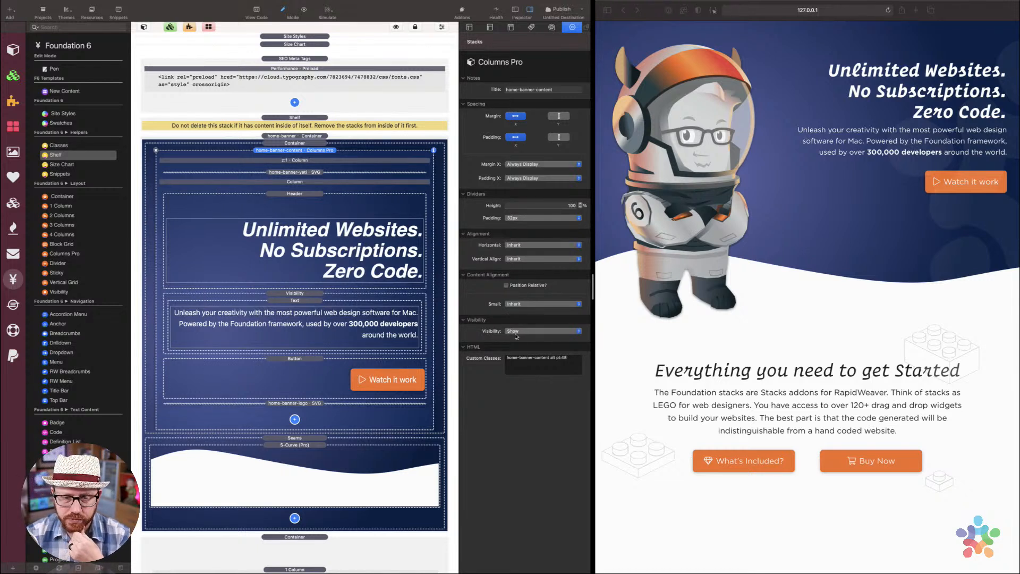
drag(556, 363, 575, 364)
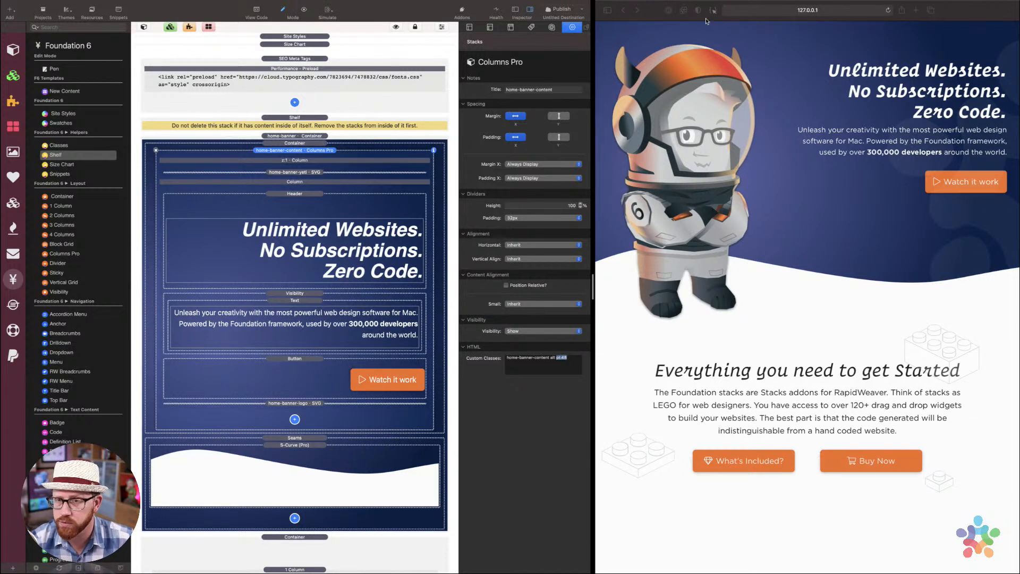
click(556, 364)
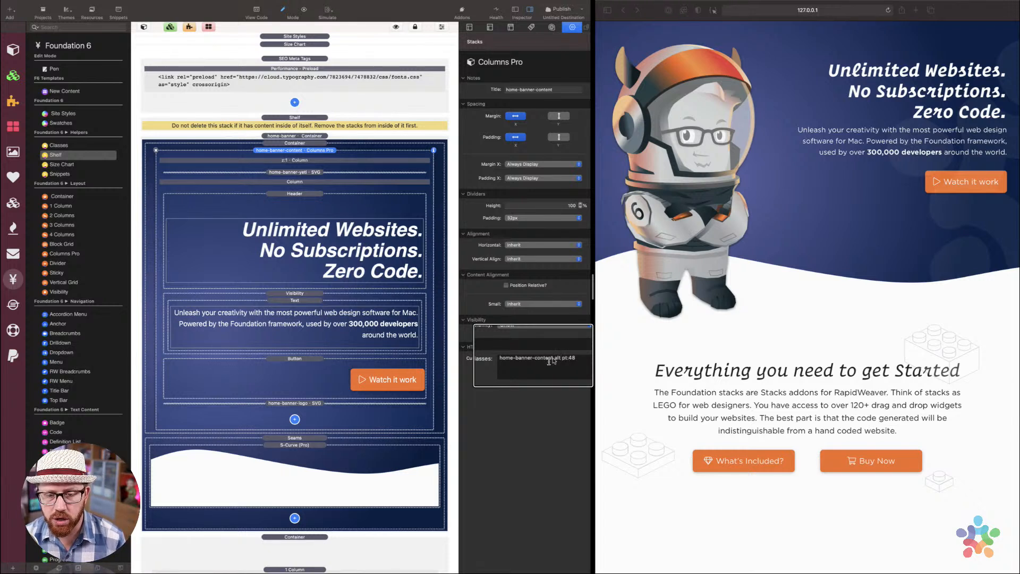
double_click(556, 360)
key(BackSpace)
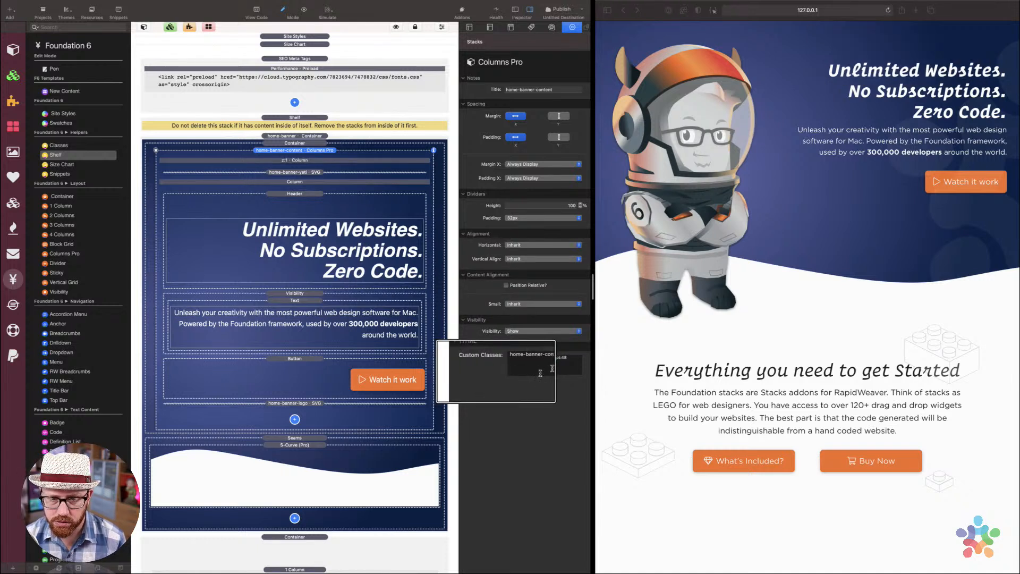
click(579, 371)
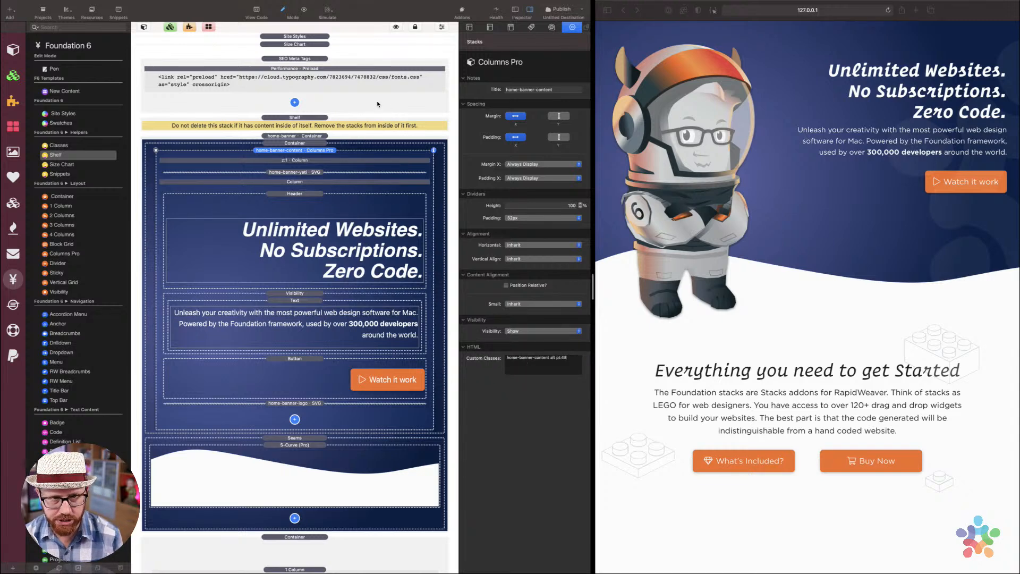
Expand Site Styles and inspect the .home-banner-content Height swatch's Min & Max units and sizes, plus the matching Margin swatch
click(299, 36)
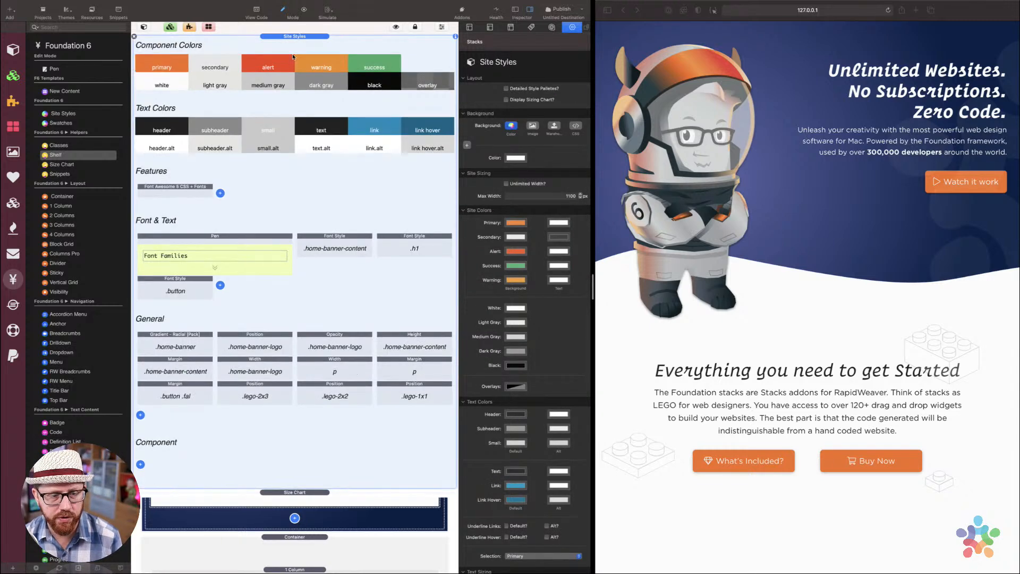
click(414, 342)
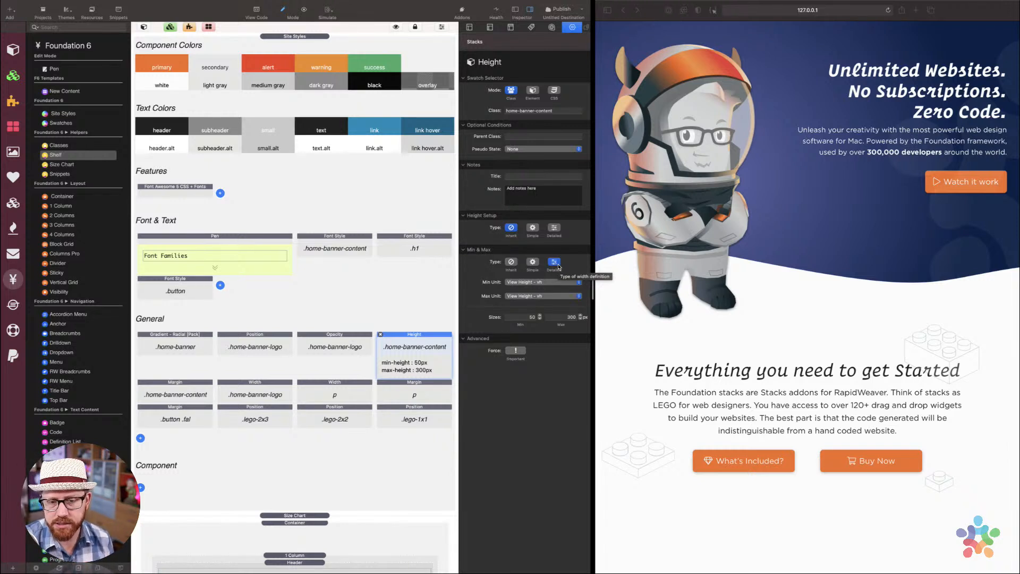
click(542, 282)
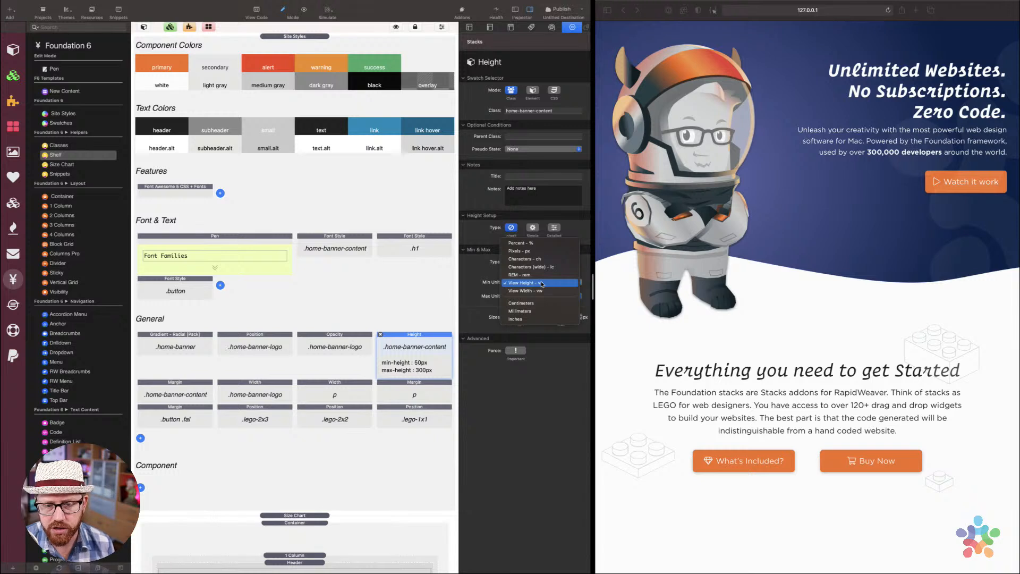
click(542, 283)
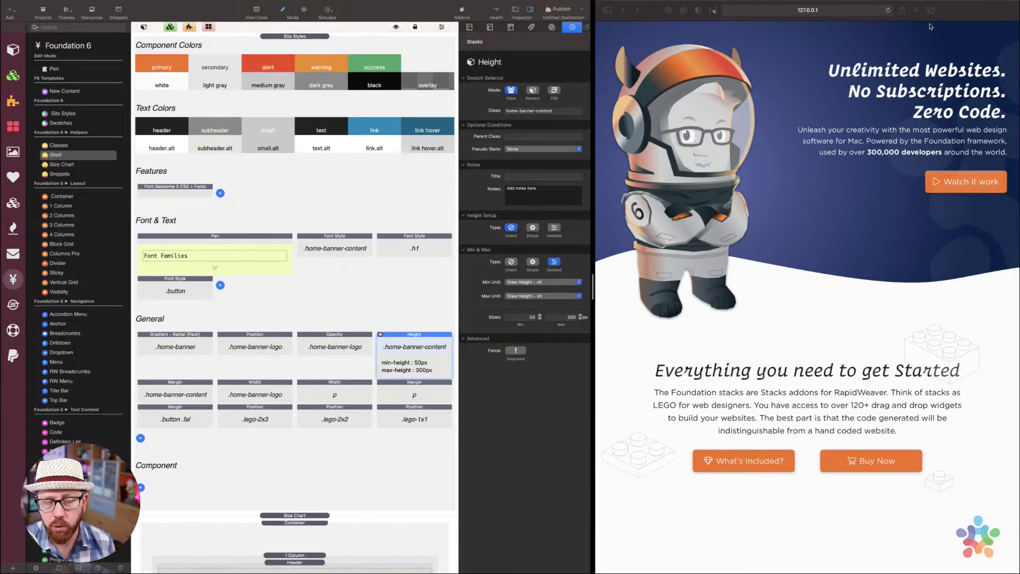
click(563, 318)
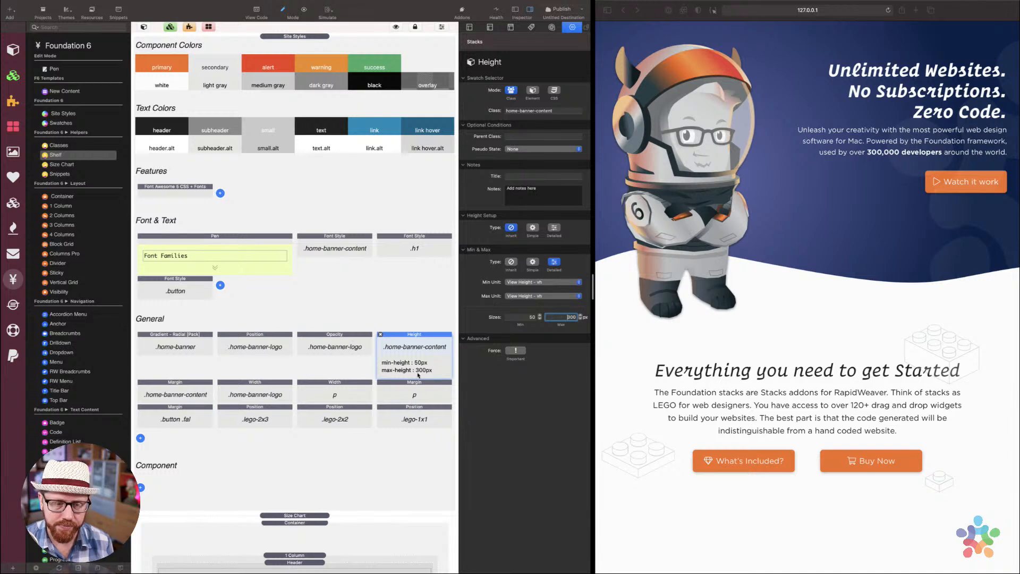
click(171, 395)
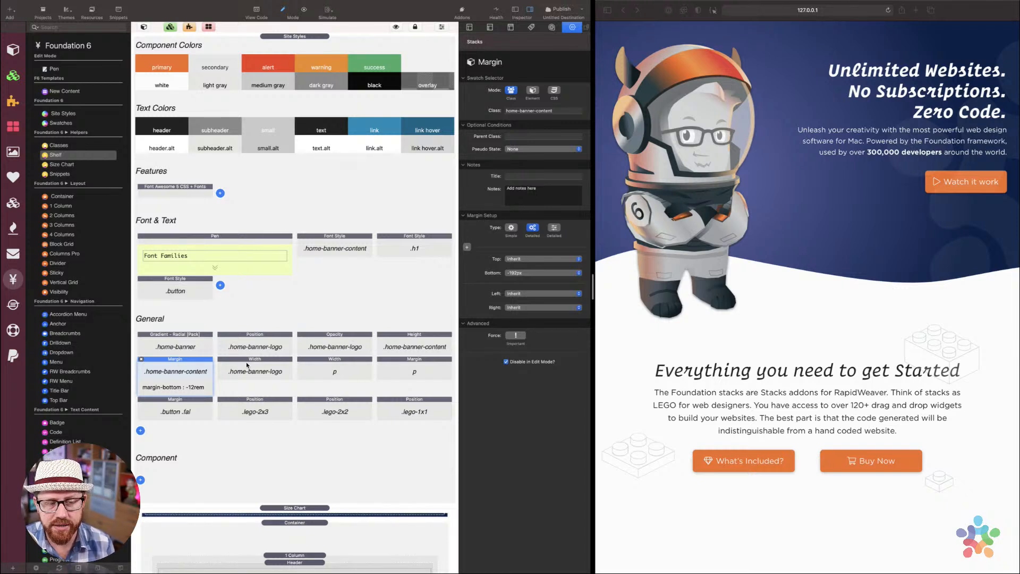
Collapse Site Styles and review the banner's Container, home-banner-content Columns Pro, z:1 Column and home-banner-yeti SVG settings
click(295, 37)
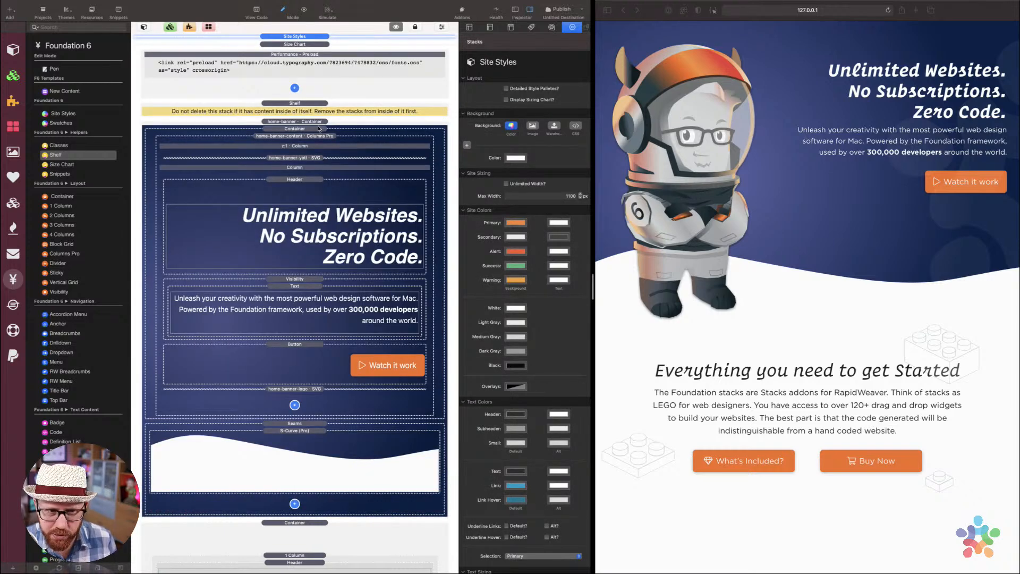
click(319, 129)
click(318, 136)
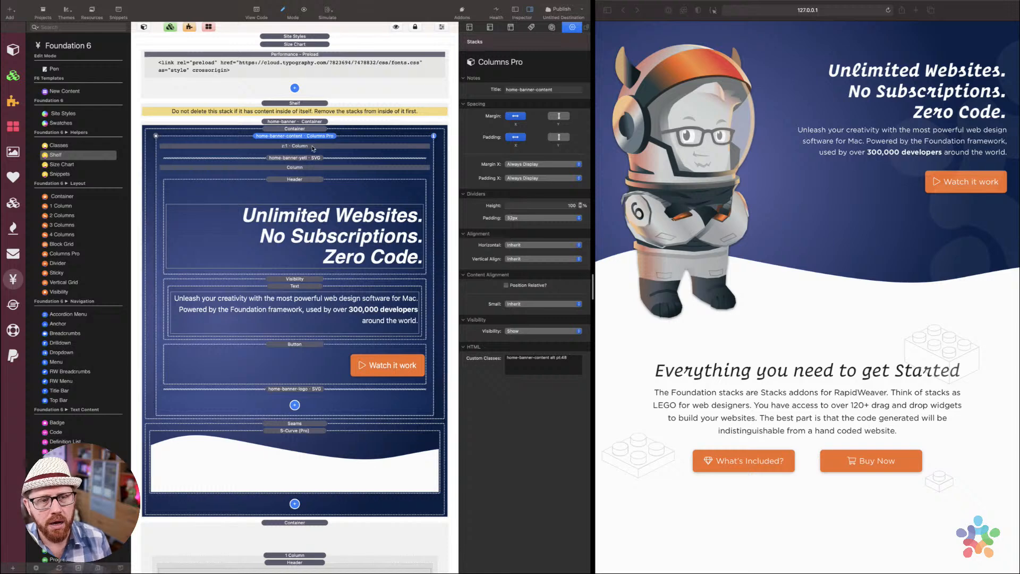
click(311, 147)
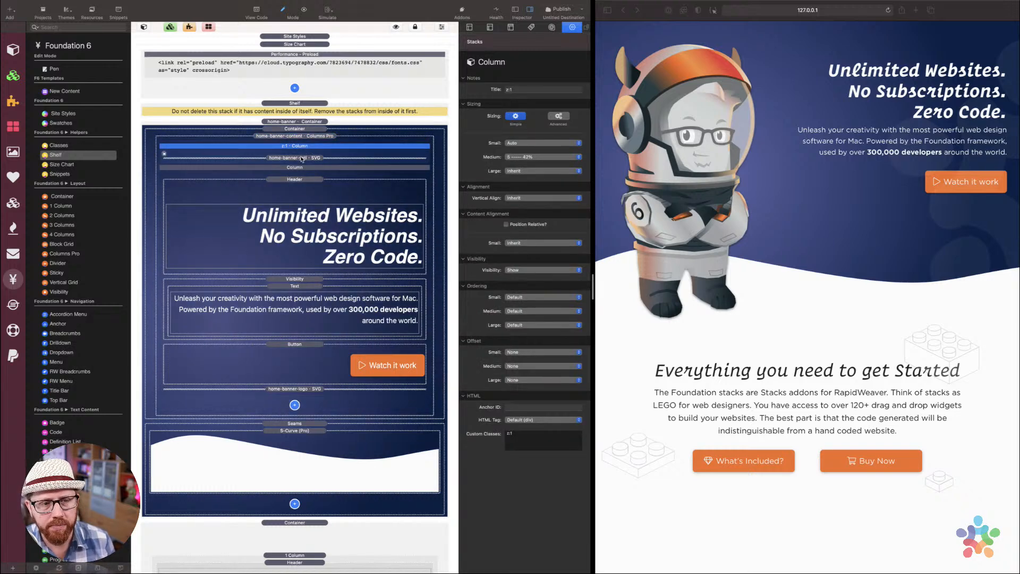
click(303, 158)
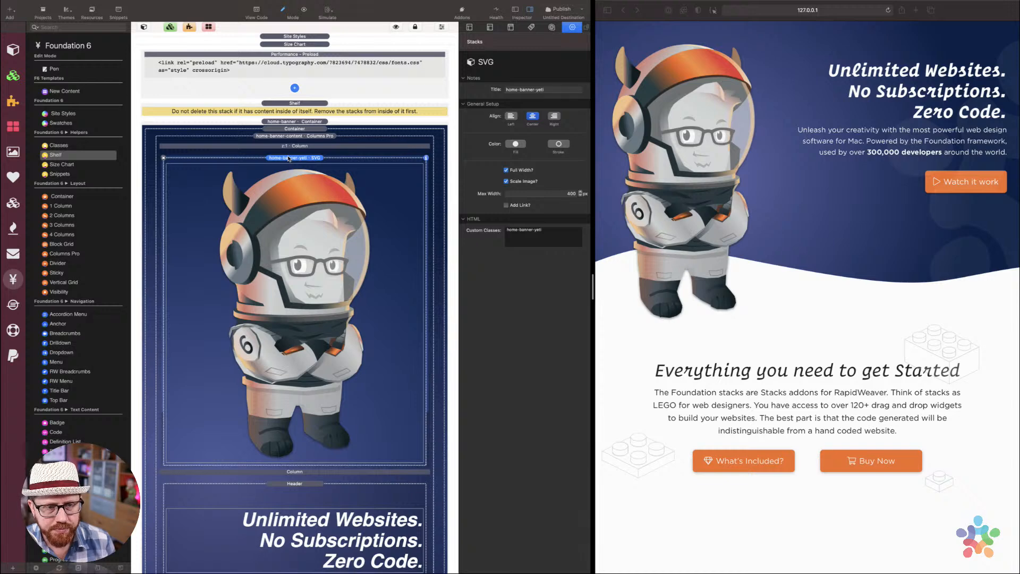
click(289, 158)
click(297, 145)
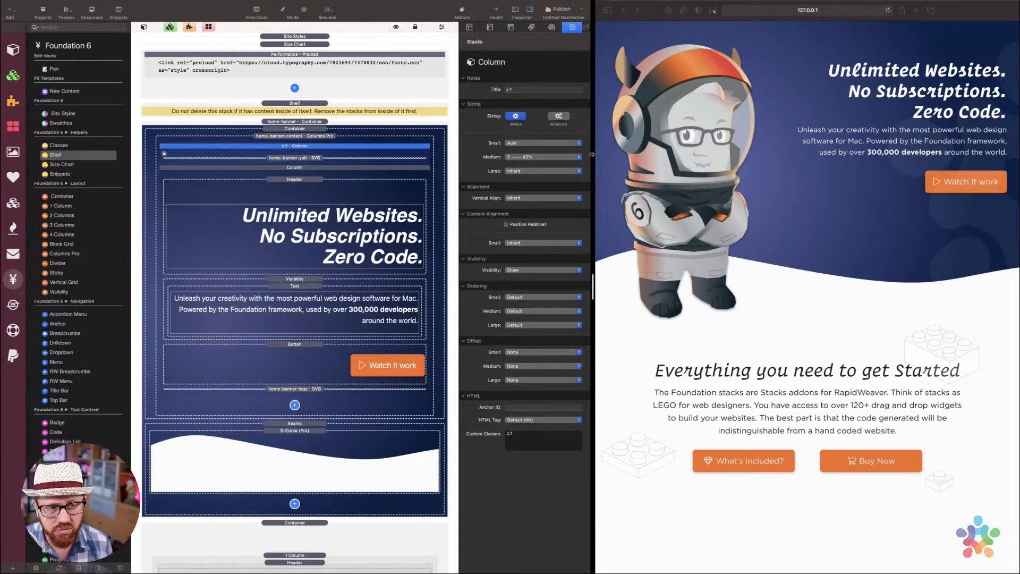
Remove the z:1 custom class from the column holding the yeti SVG and reload the page in the browser to compare
drag(530, 441, 372, 431)
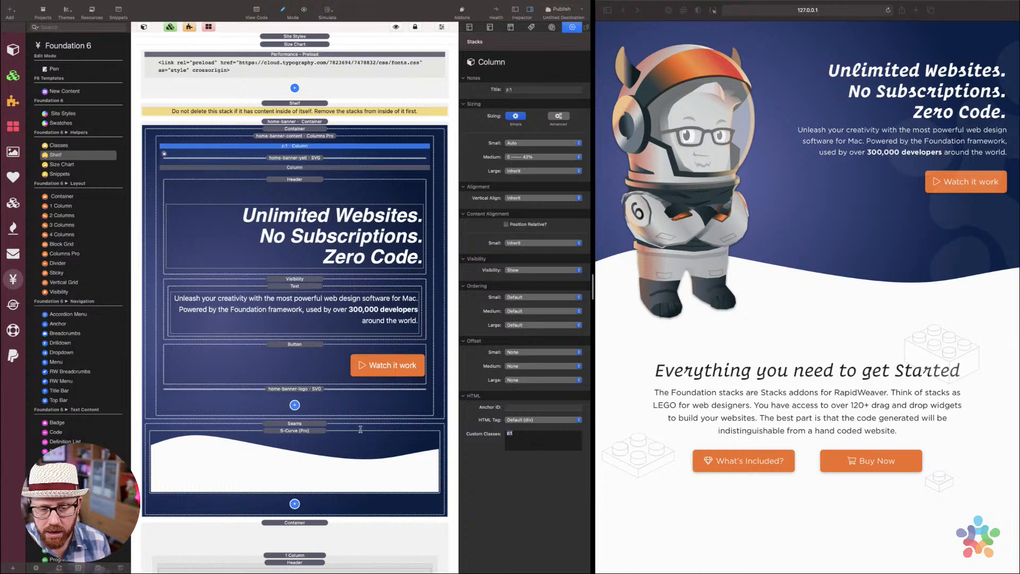
click(508, 442)
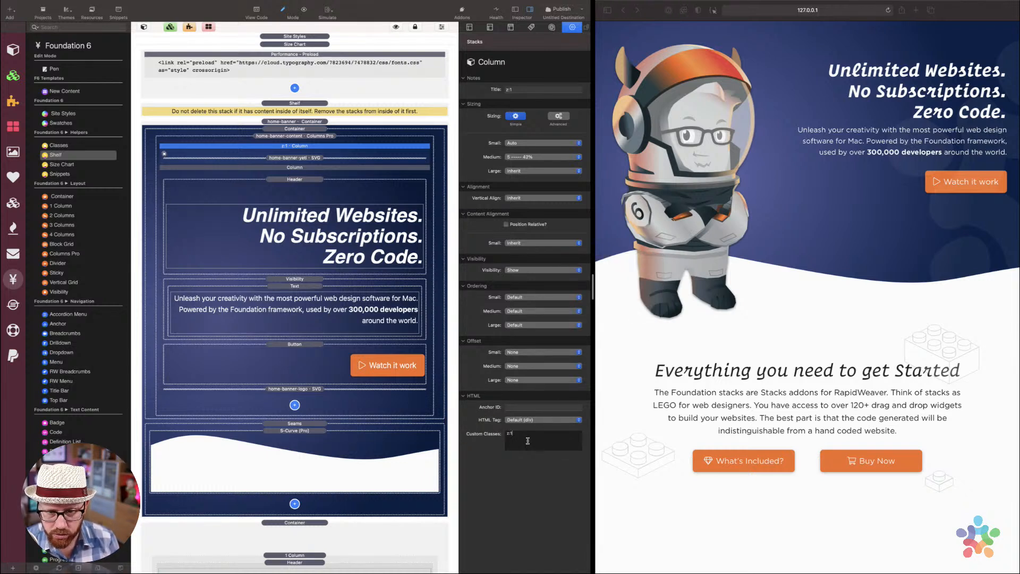
key(BackSpace)
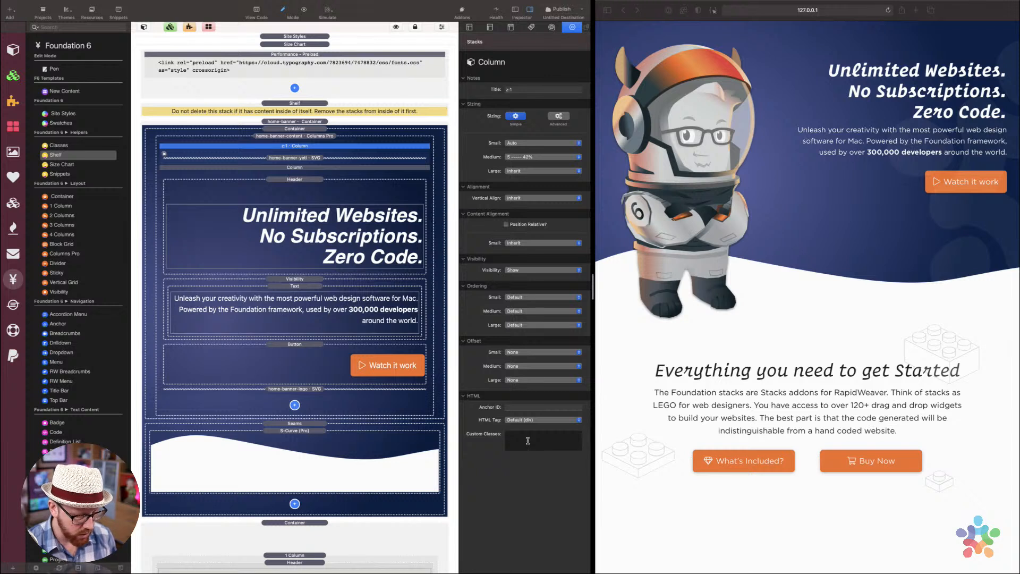
key(super+Tab)
key(super+r)
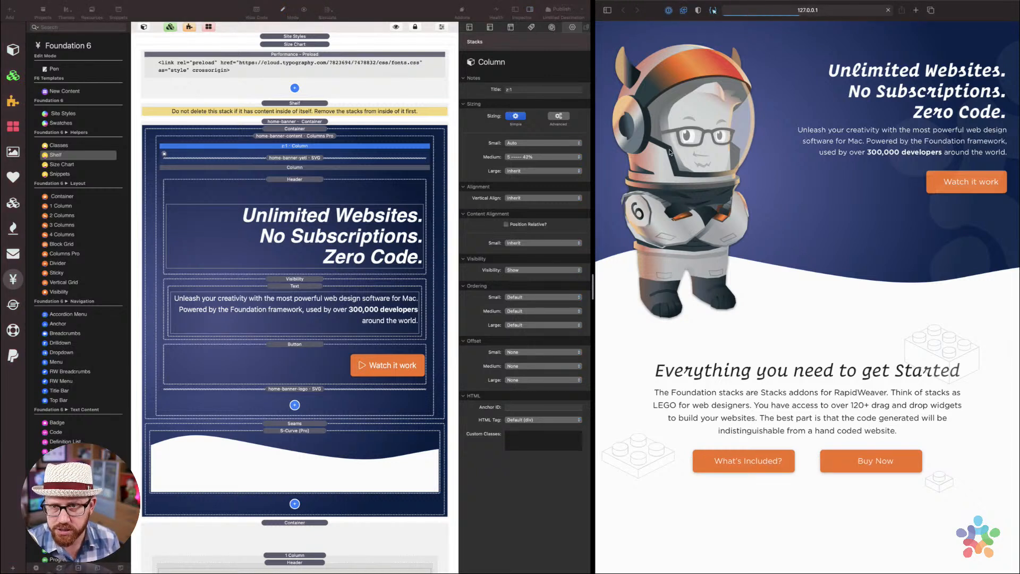
click(534, 451)
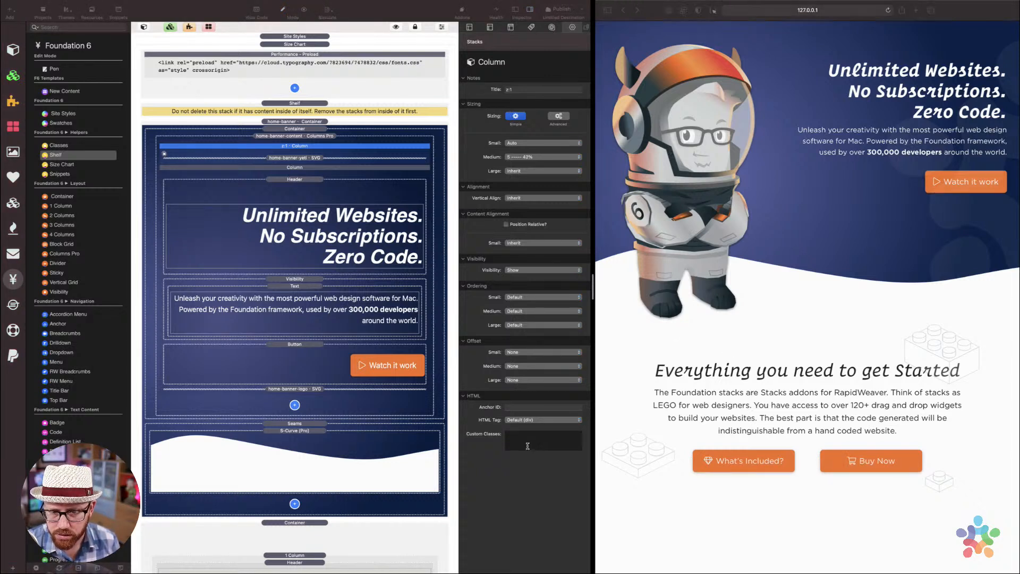
key(super+Tab)
key(super+r)
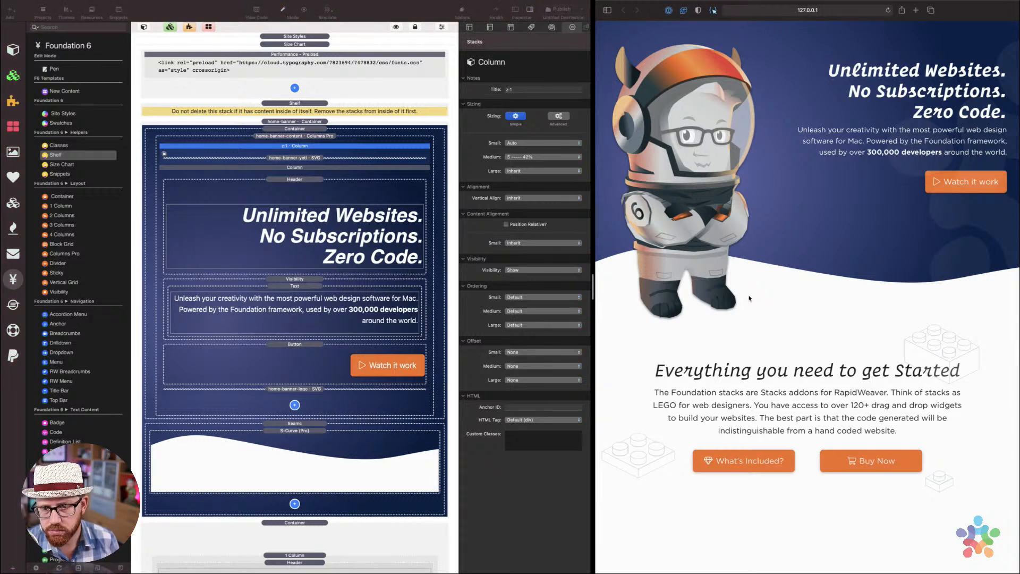
key(super+r)
key(super+r)
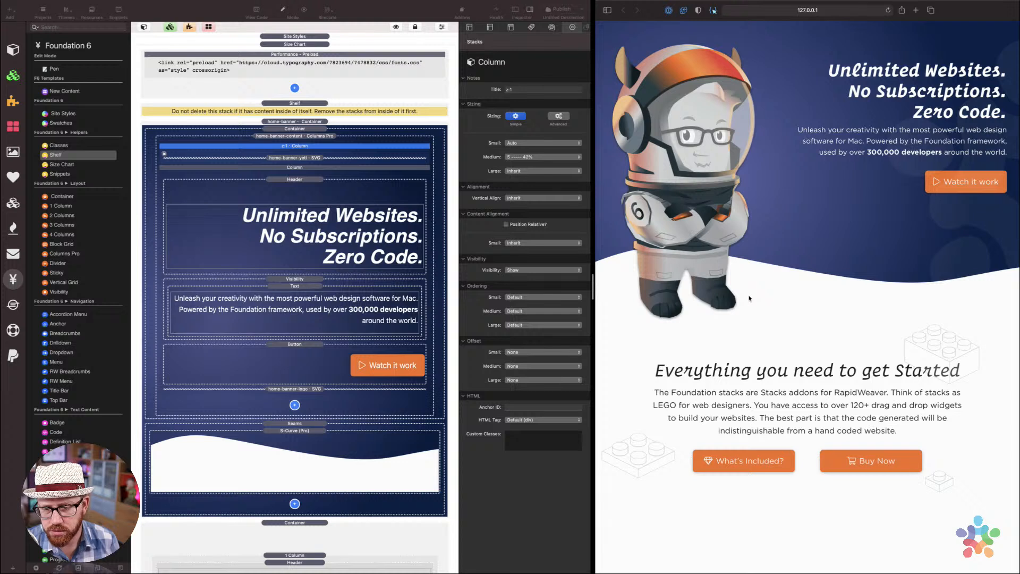
key(super+r)
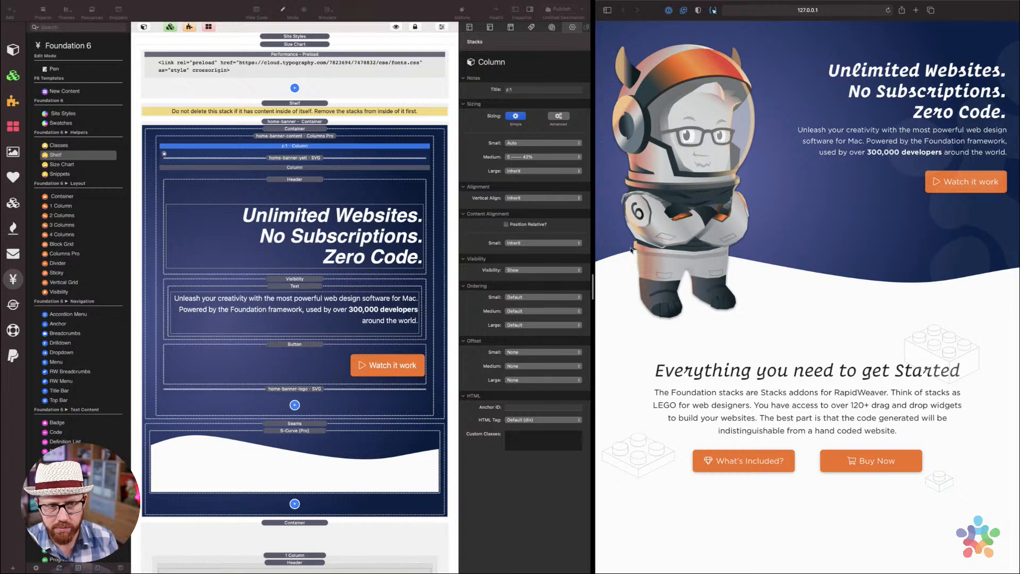
Clear the Title of the column that holds the home-banner-yeti SVG
click(518, 90)
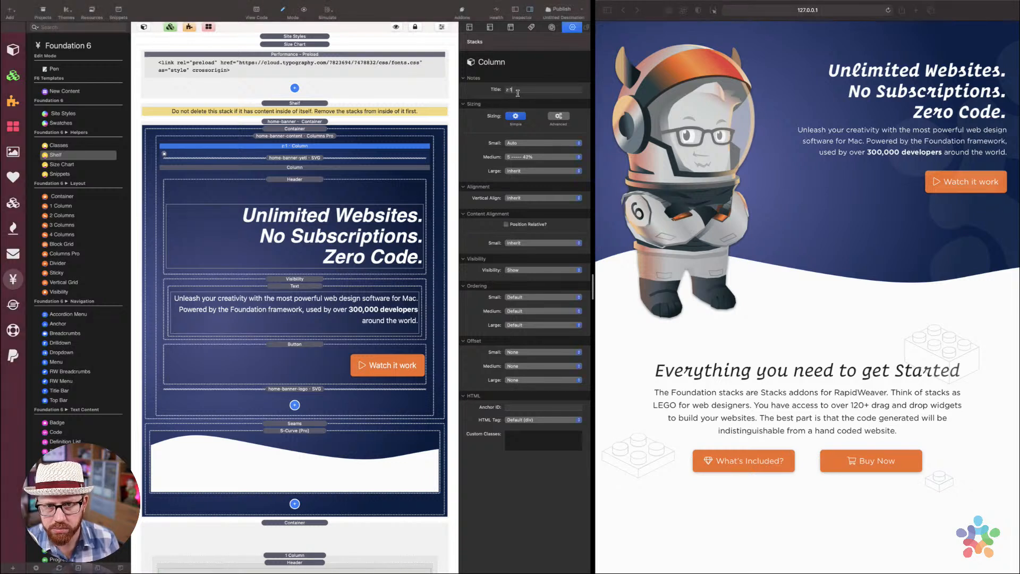
key(super+a)
key(BackSpace)
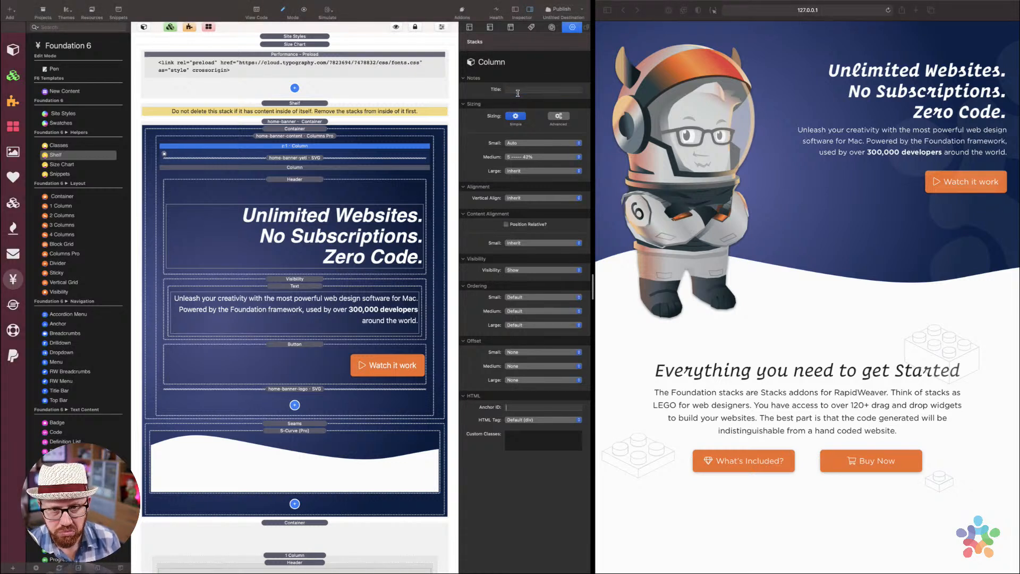
key(Tab)
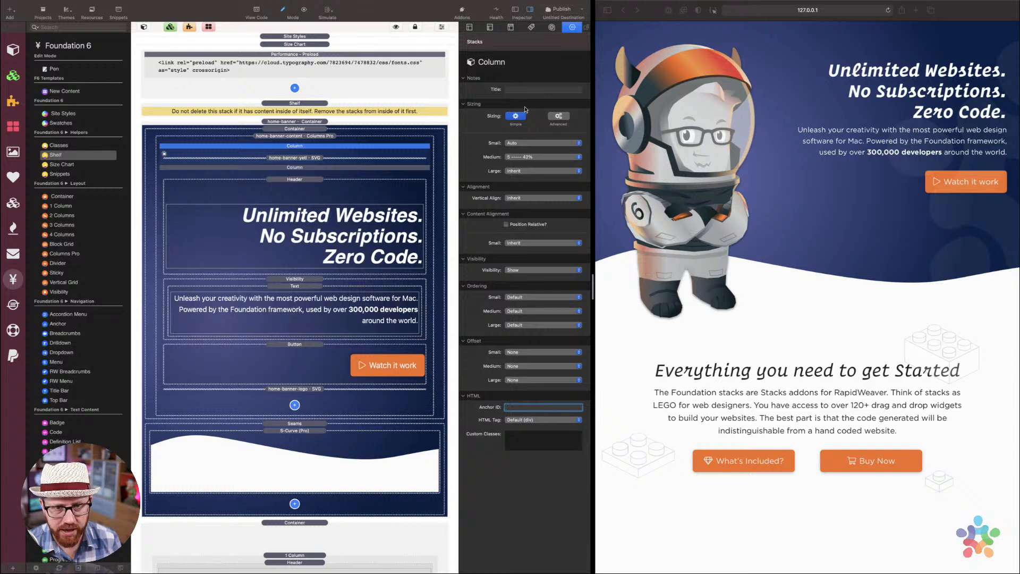
Preview the page to check how the yeti overlaps the wave, return to editing, and reload the browser page
click(310, 158)
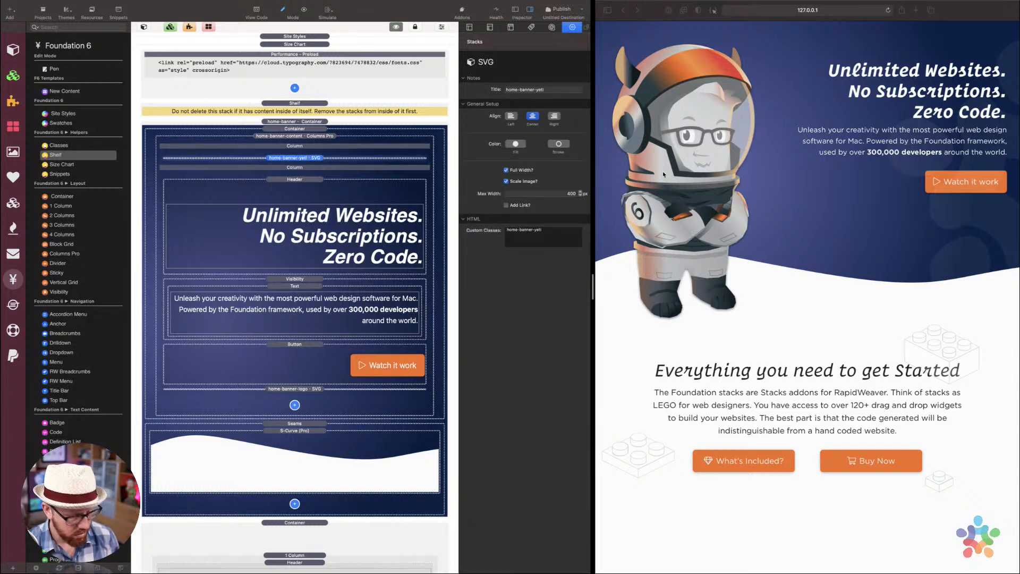
key(super+r)
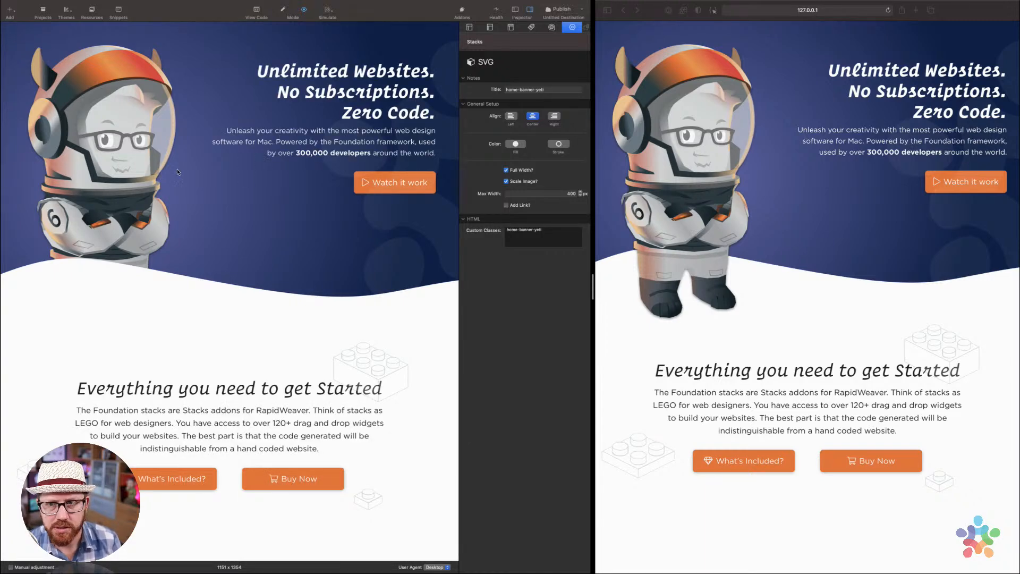
key(super+e)
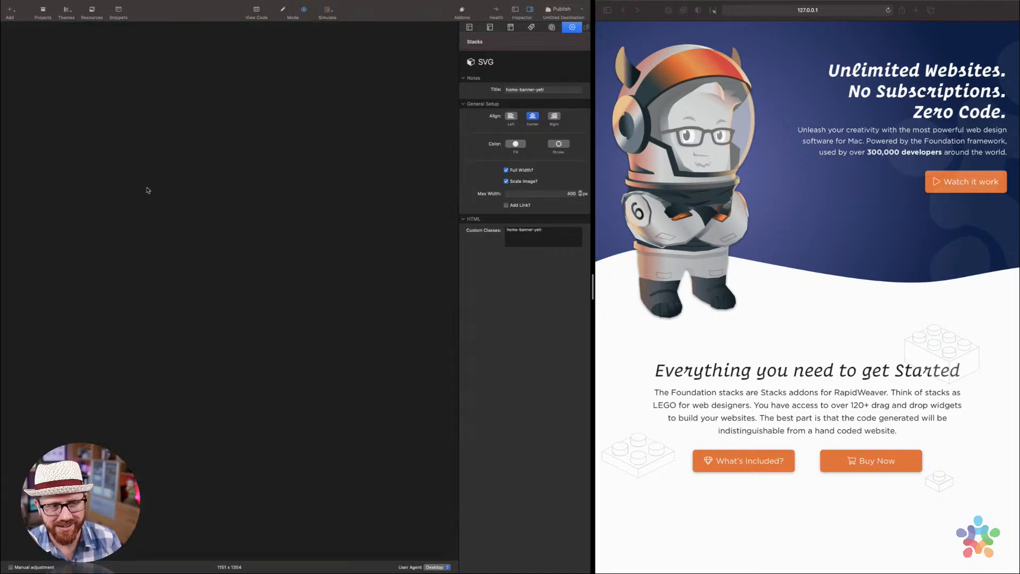
click(888, 10)
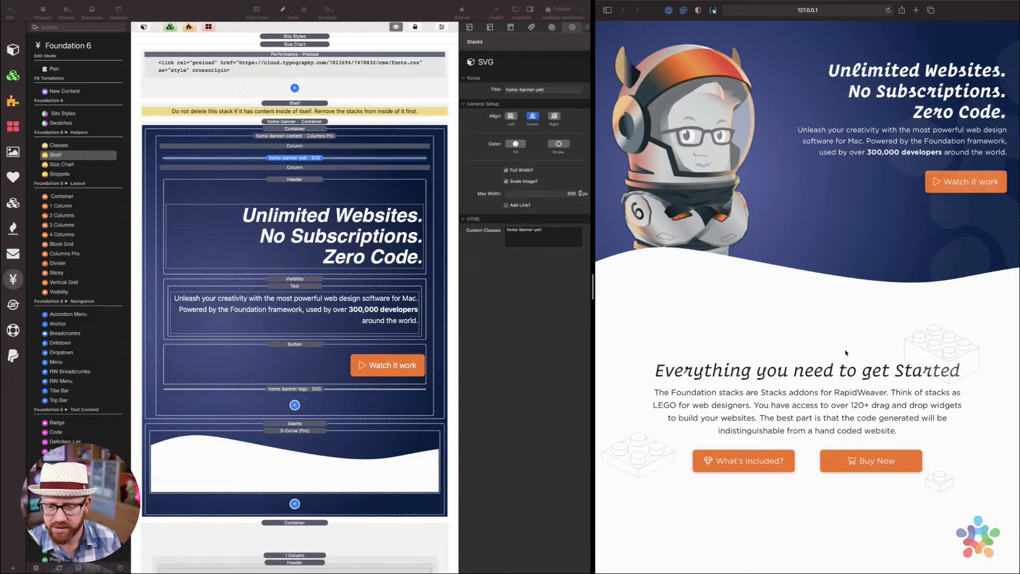
Open the browser's Web Inspector, resize it, and examine the page's Network requests and resource cache option while reloading
key(alt+super+i)
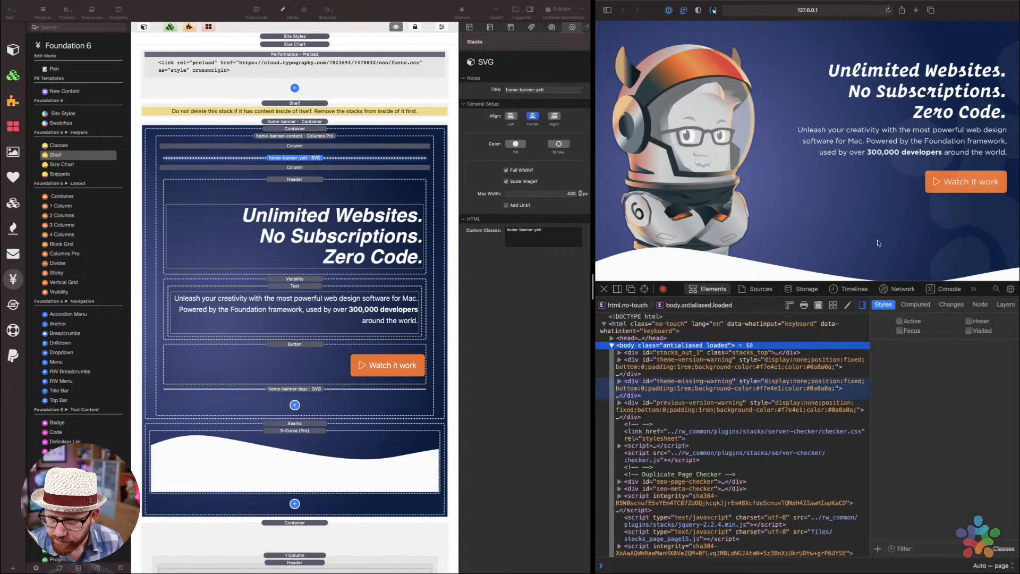
drag(728, 282, 752, 447)
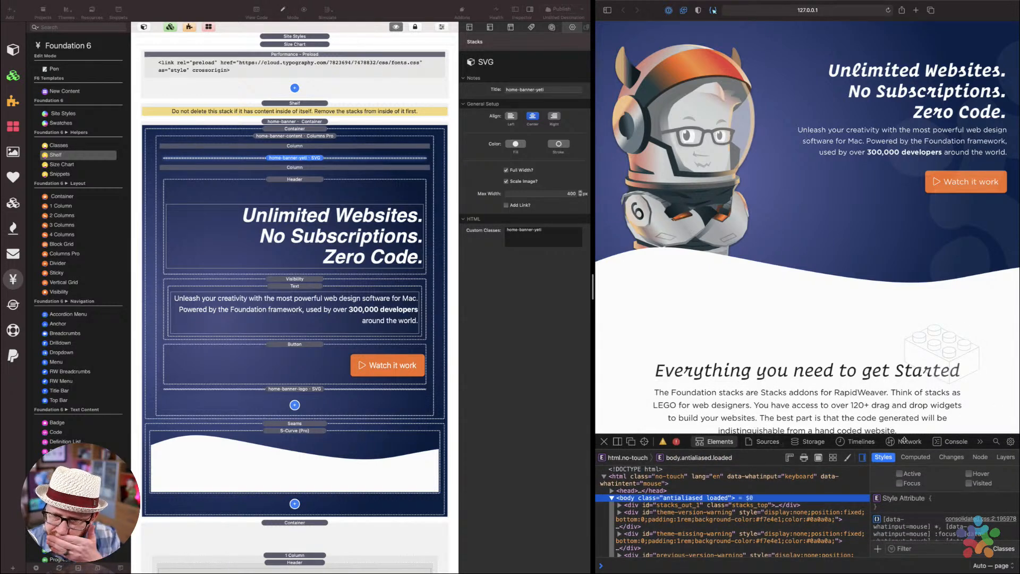
click(766, 442)
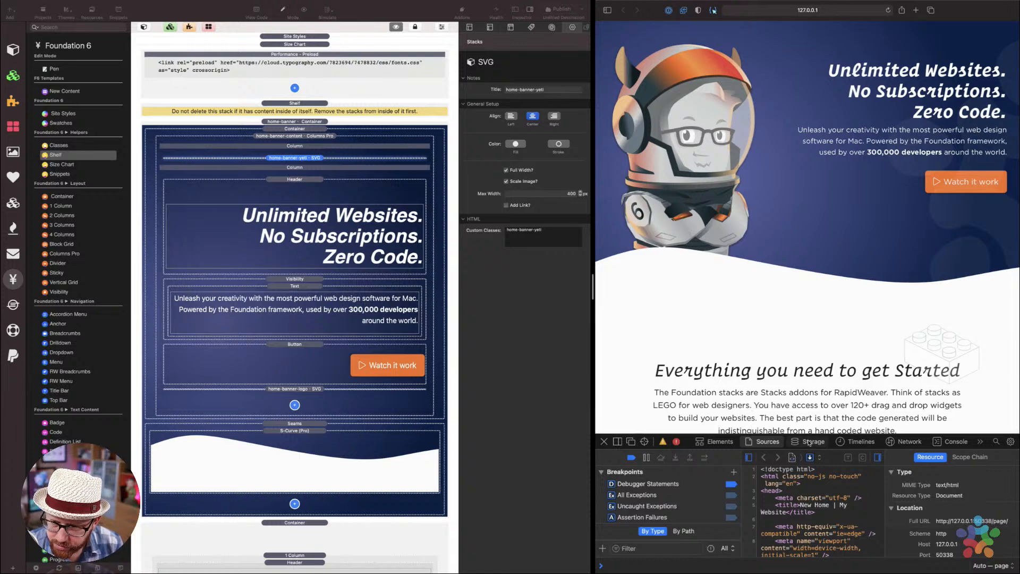
click(808, 442)
click(906, 442)
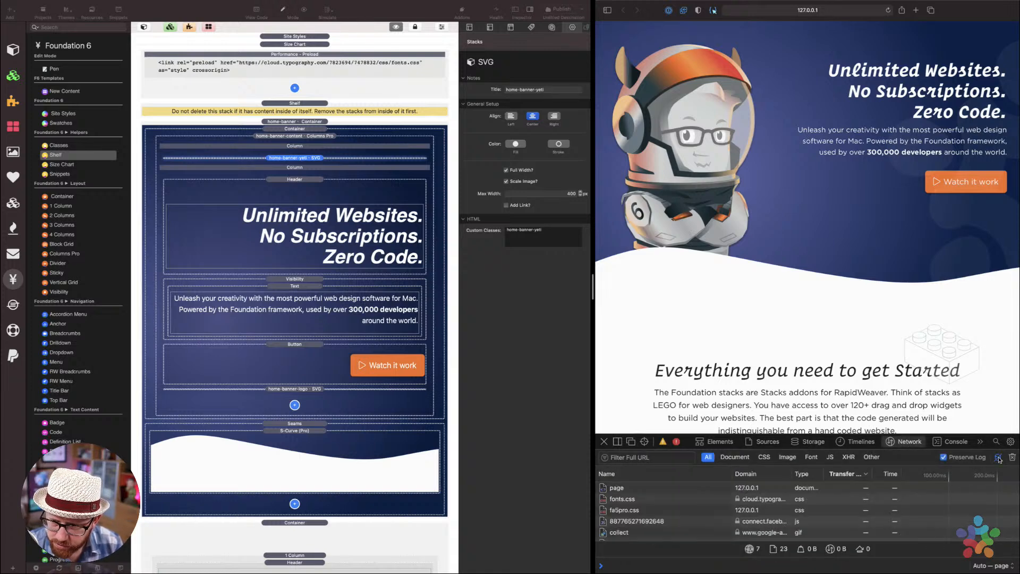
key(super+r)
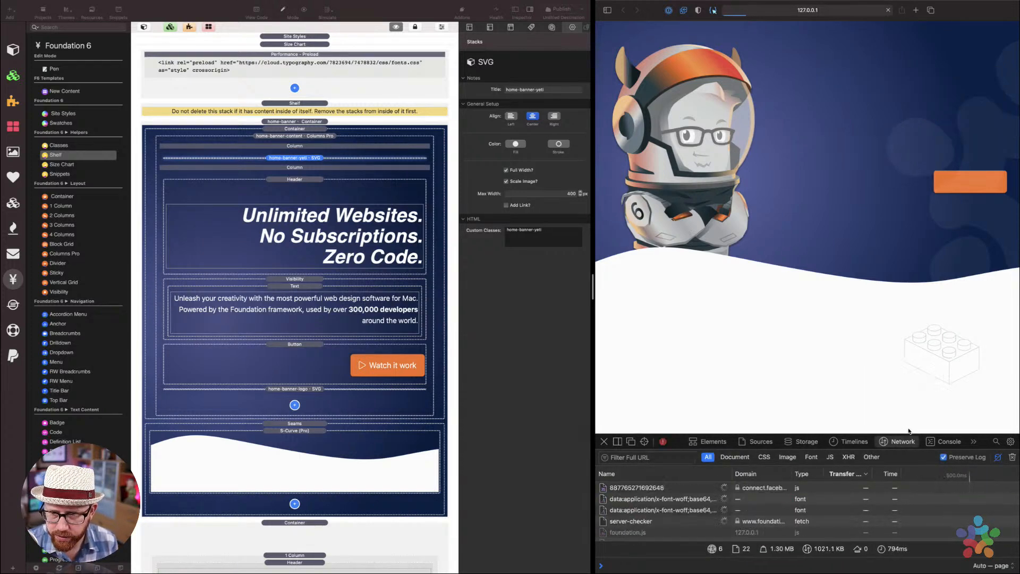
drag(678, 444, 682, 419)
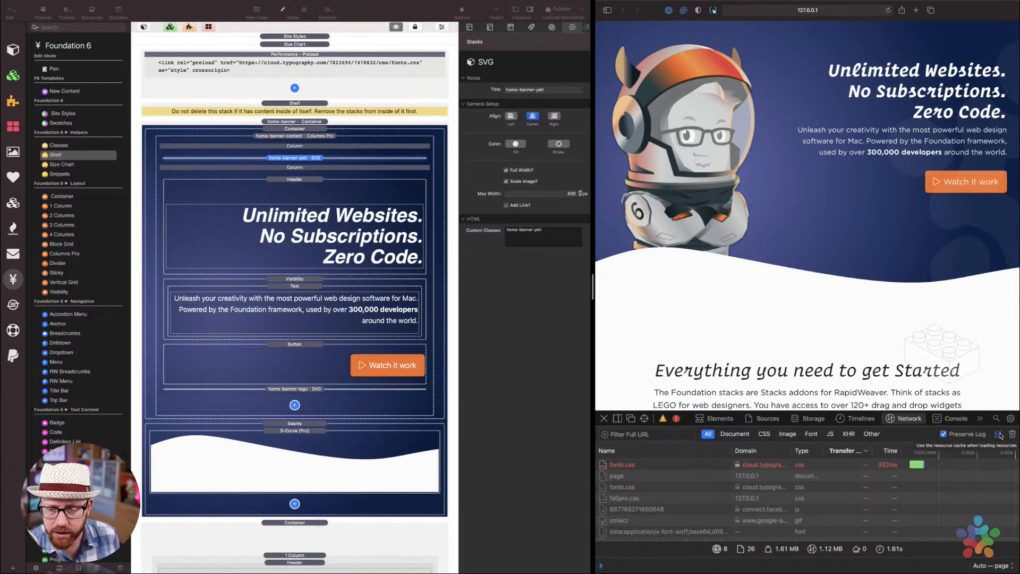
key(super+r)
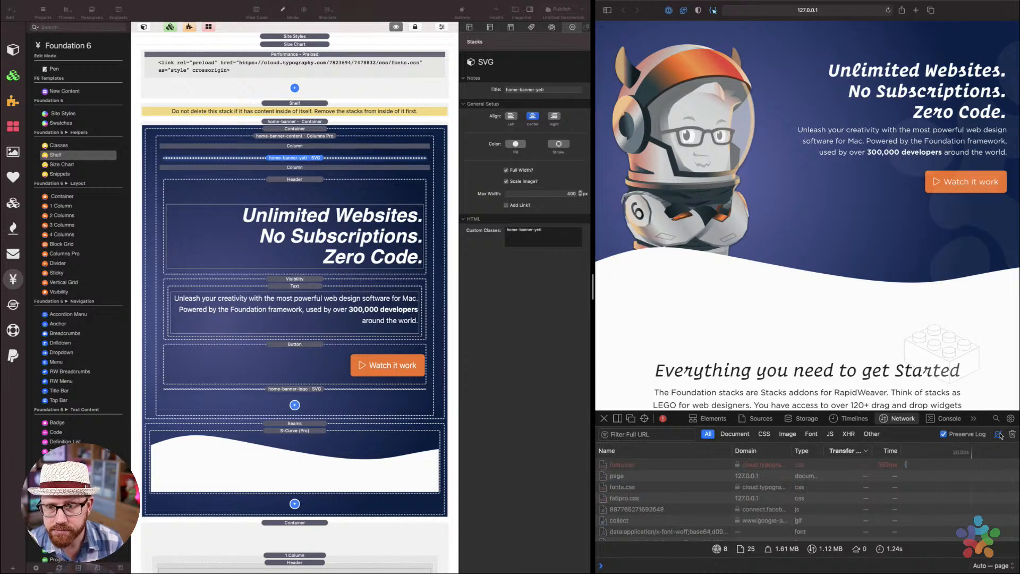
Restore z:1 as both the custom class and the Title of the yeti SVG's column, and reload the browser page
click(300, 150)
click(300, 151)
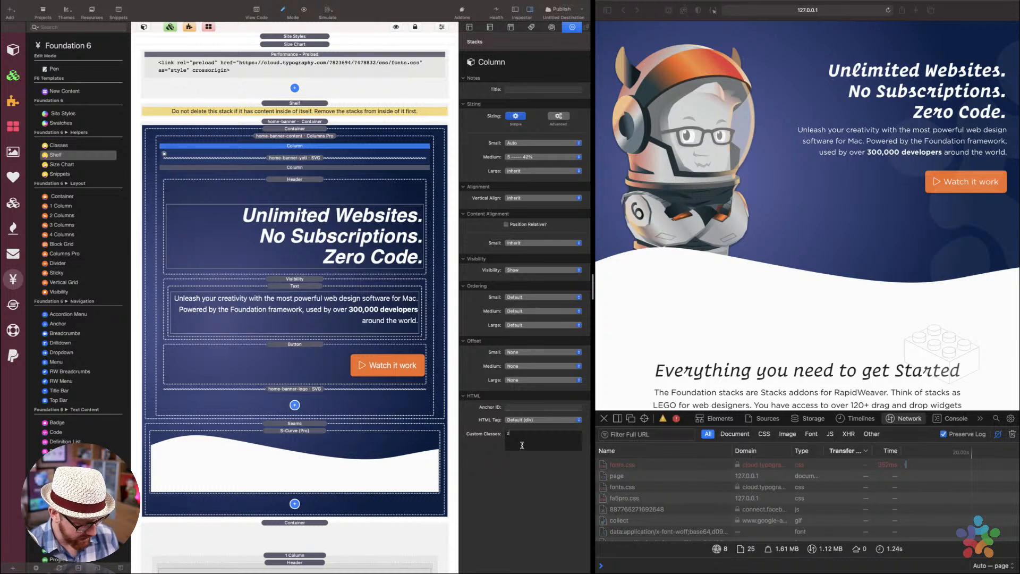
click(525, 88)
text(z:1)
key(Tab)
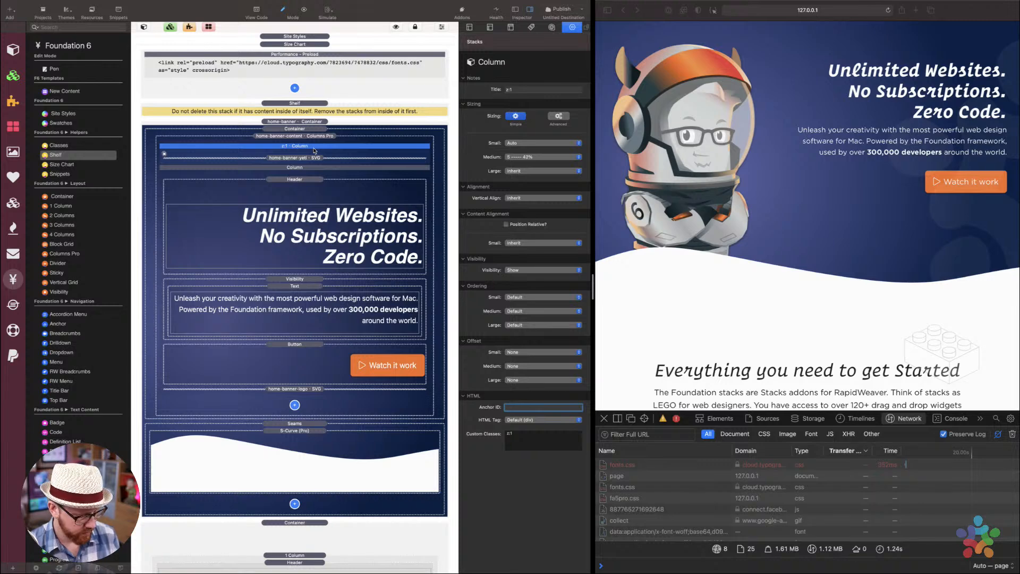
click(758, 272)
key(super+r)
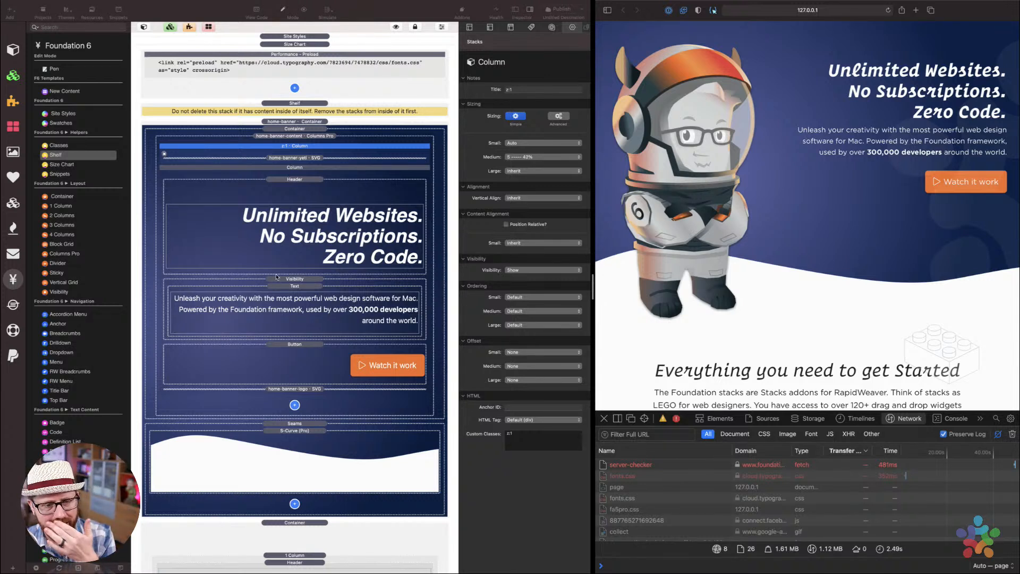
Open the HTML content of the home-banner-yeti SVG stack and examine its SVG code
click(287, 160)
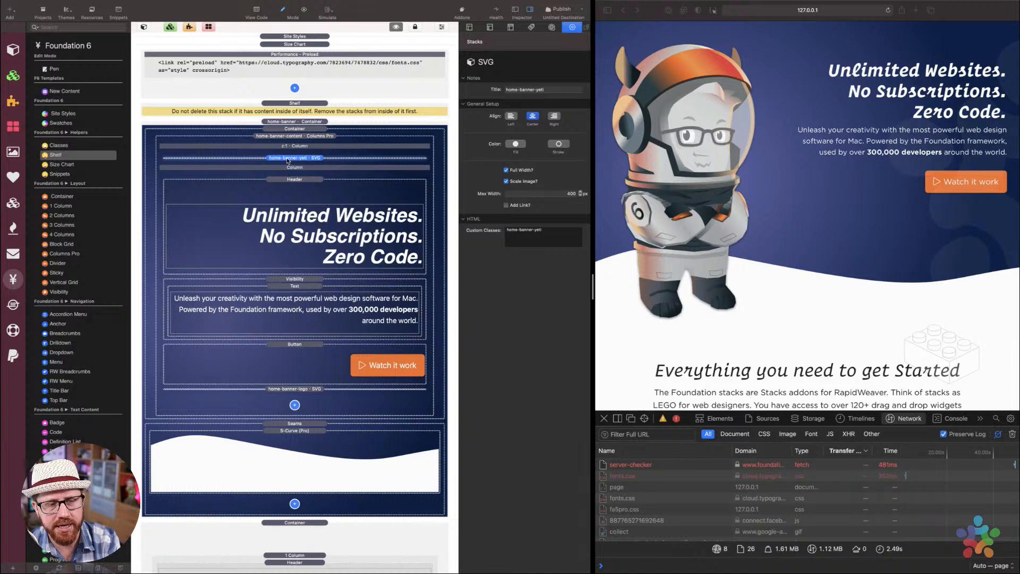
key(super+l)
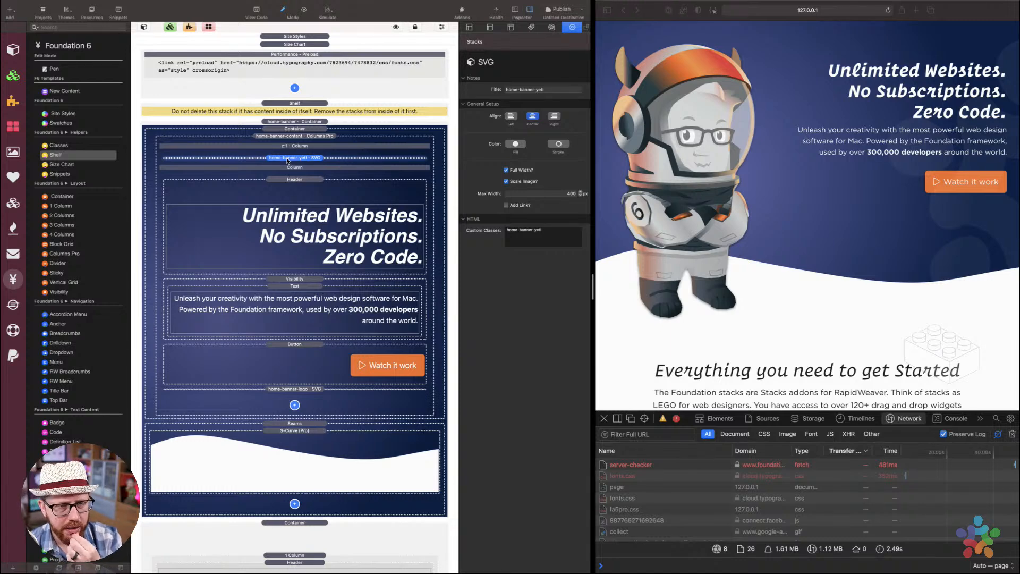
double_click(287, 159)
double_click(290, 256)
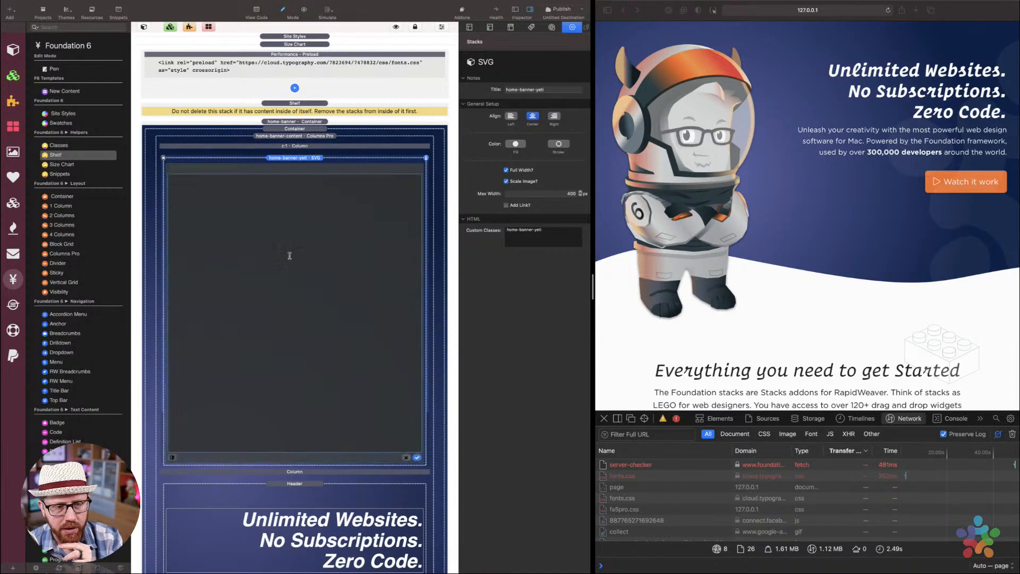
scroll(290, 257, down, 15)
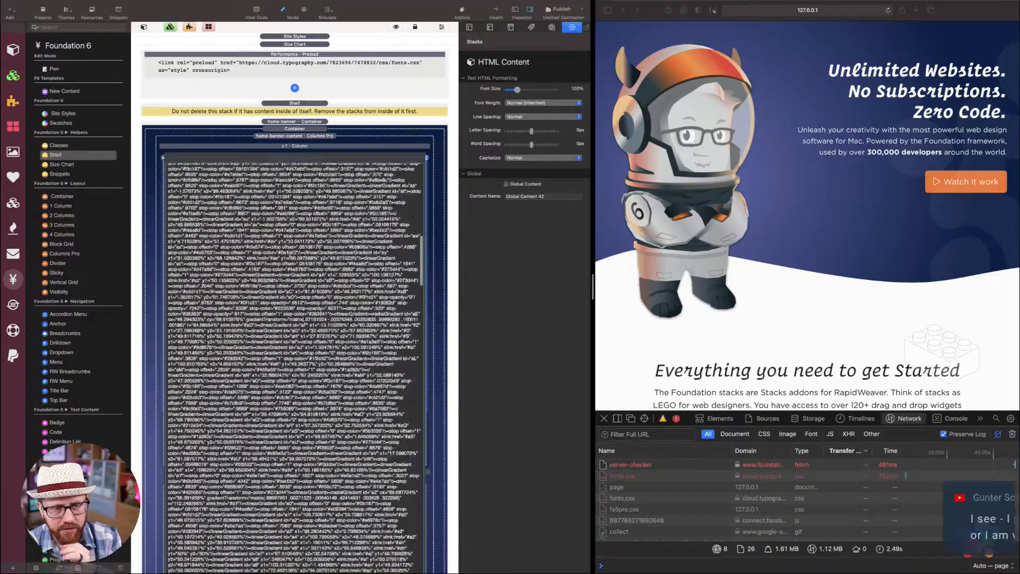
scroll(290, 257, down, 15)
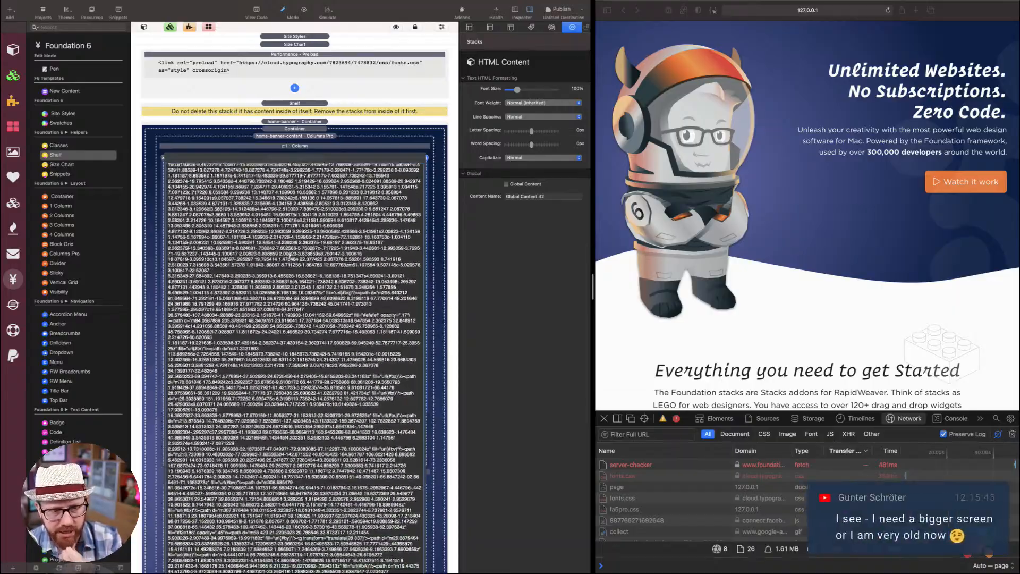
Examine the yeti's SVG code from its opening tag onward, and close the HTML content editor
scroll(290, 256, up, 20)
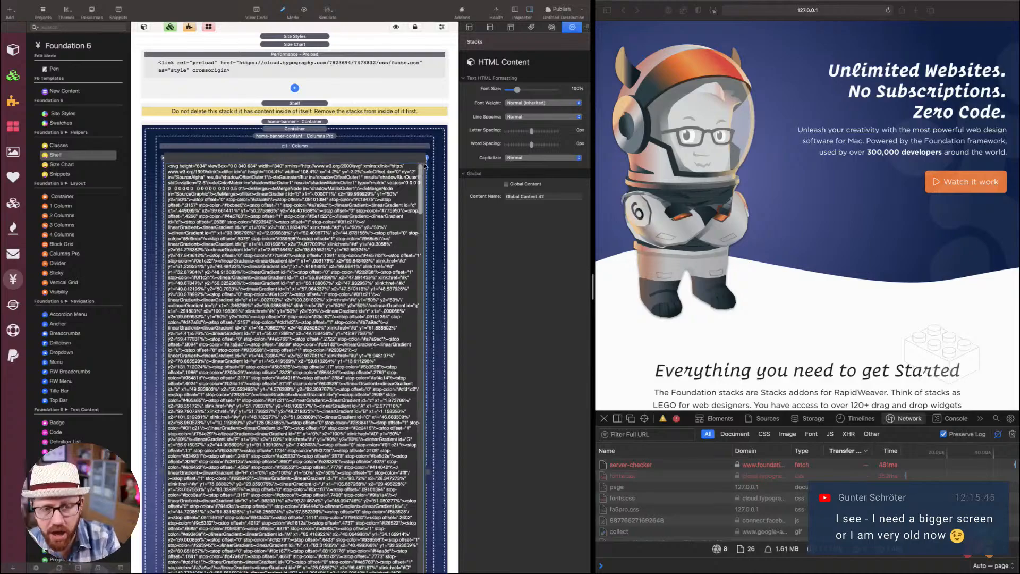
scroll(425, 166, down, 10)
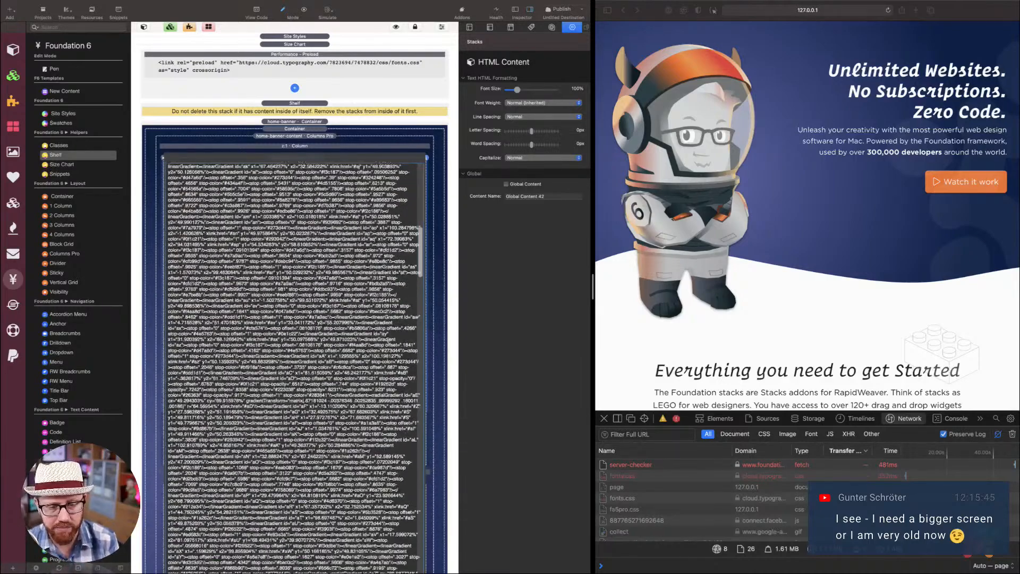
scroll(439, 418, down, 5)
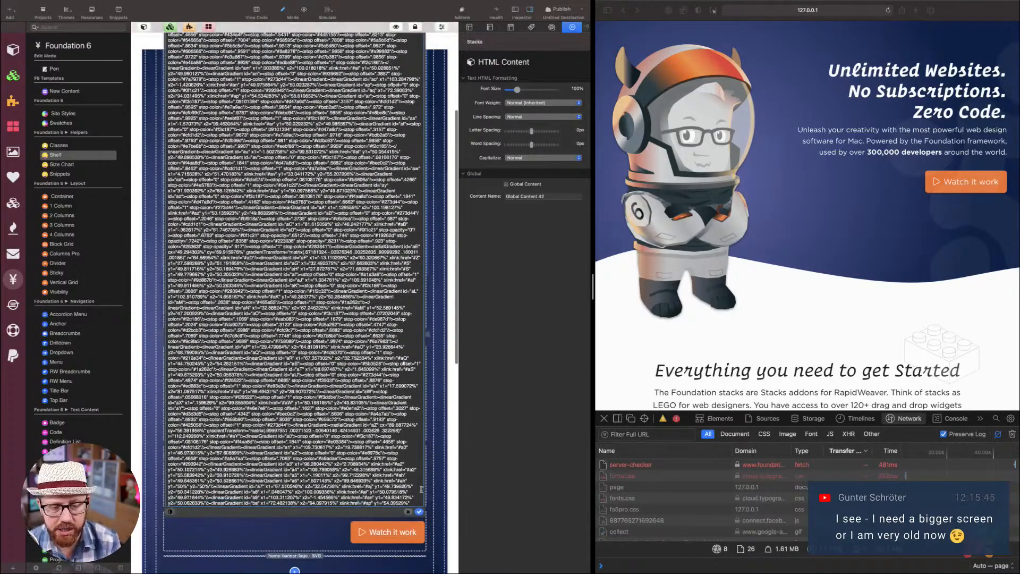
click(419, 512)
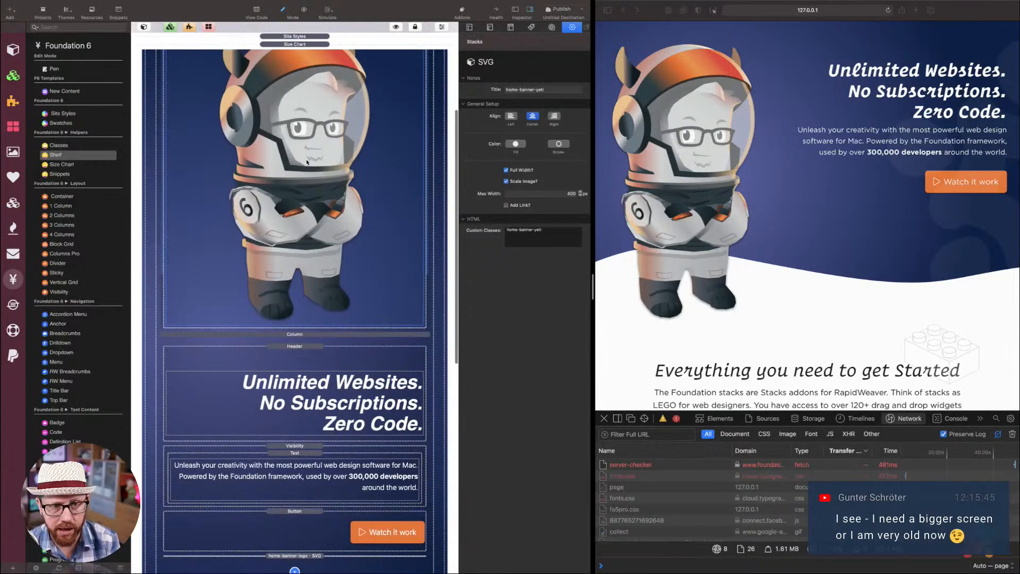
scroll(306, 158, up, 5)
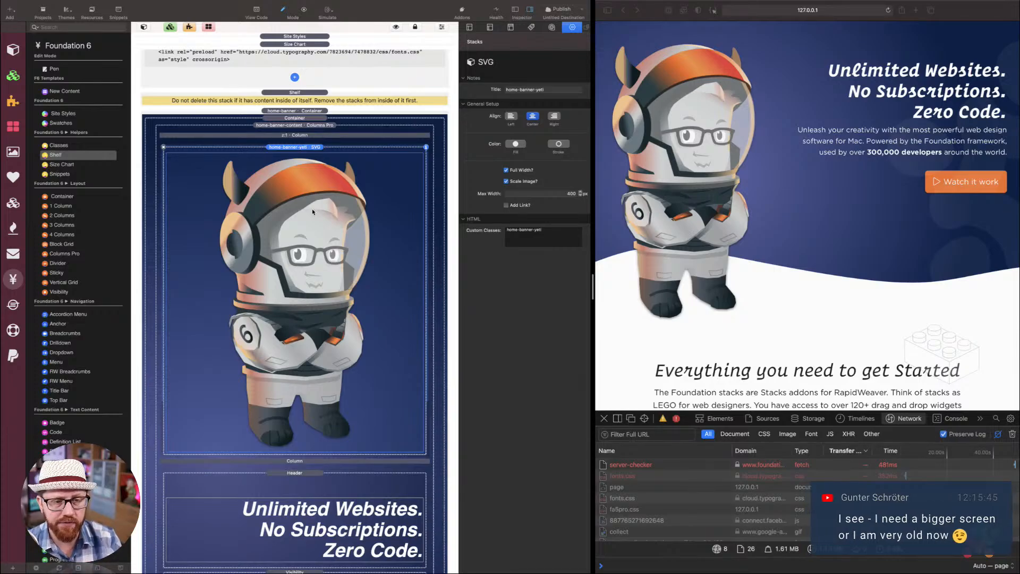
Reopen the home-banner-yeti stack's HTML content, review the SVG code through to its end, and leave the editor without saving
double_click(306, 226)
key(super+v)
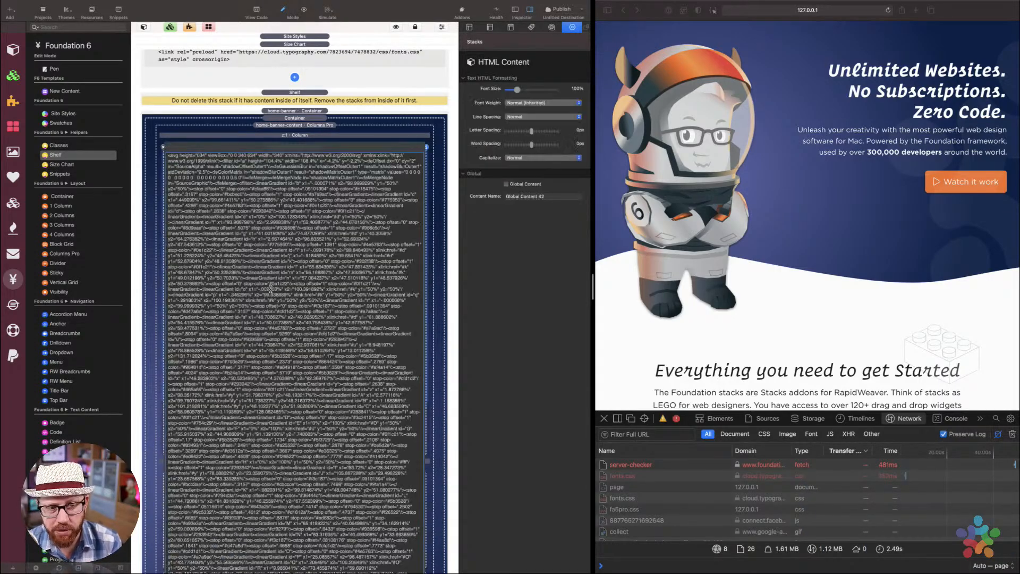
scroll(271, 290, up, 15)
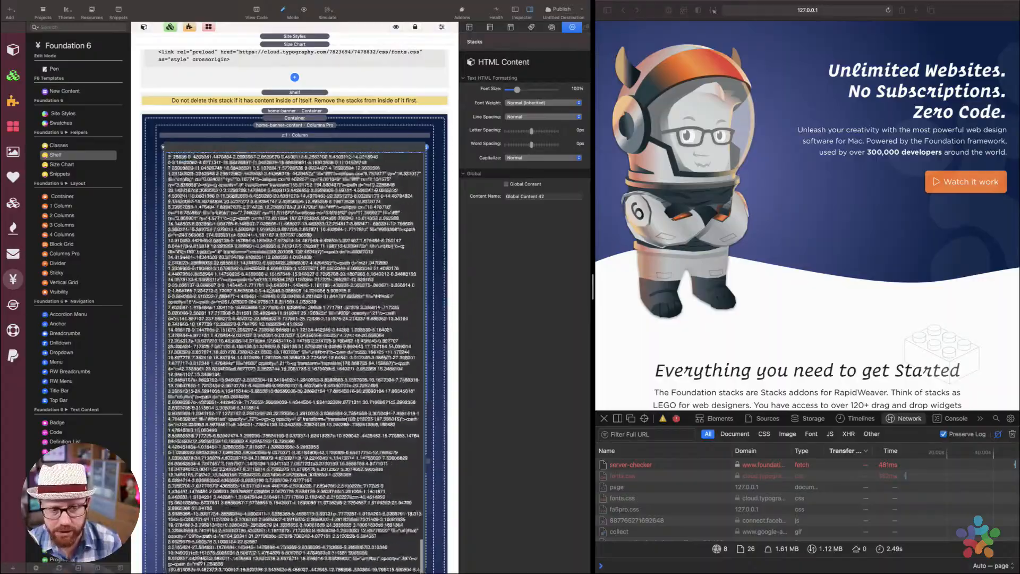
scroll(271, 288, down, 20)
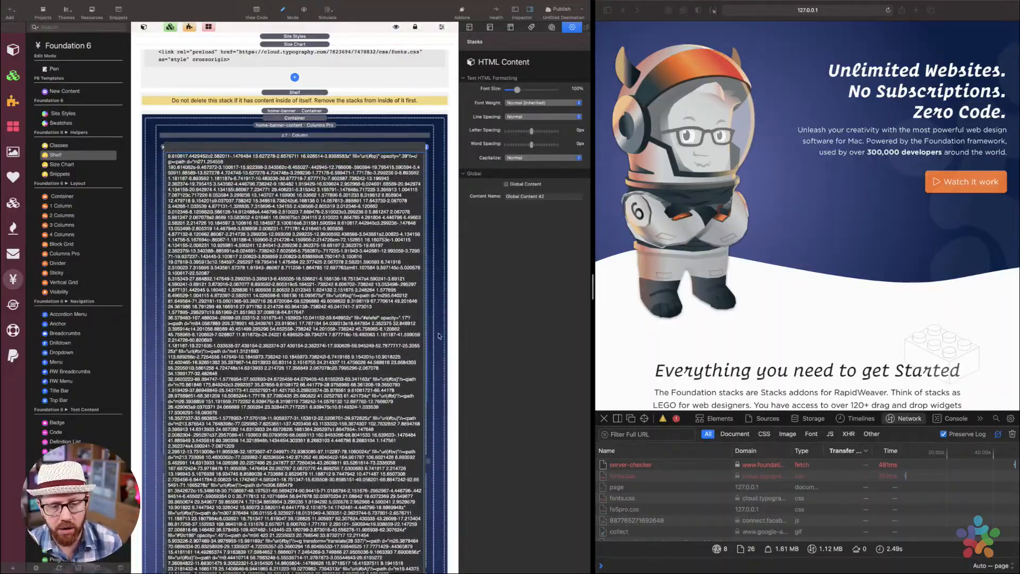
scroll(440, 332, down, 4)
scroll(440, 336, down, 1)
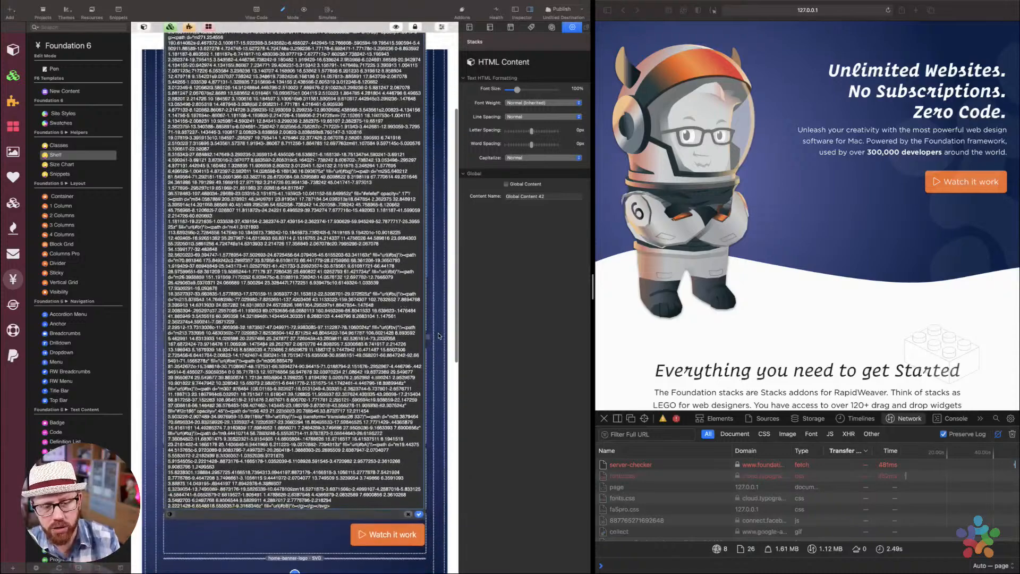
click(408, 515)
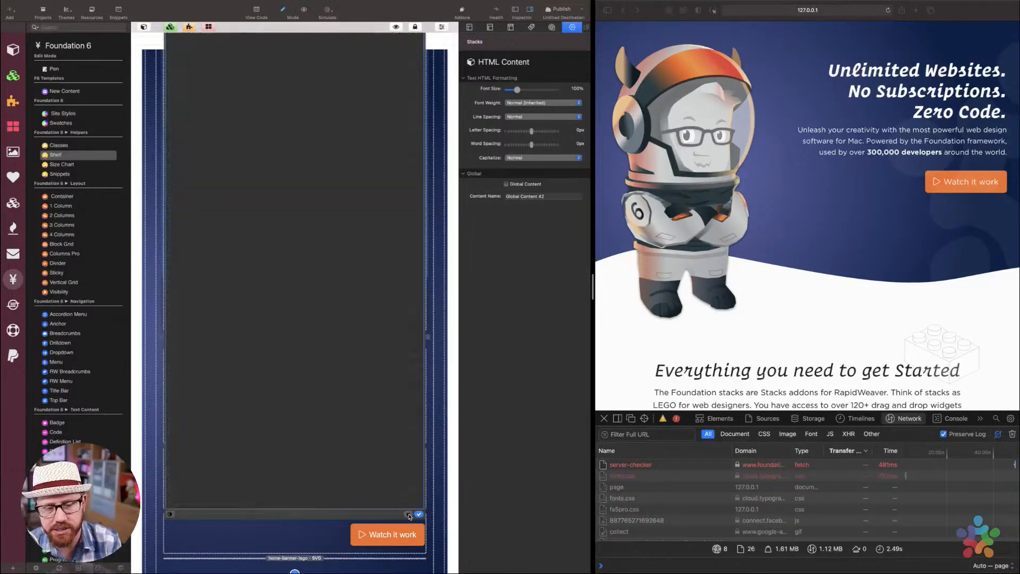
scroll(293, 239, up, 5)
scroll(293, 239, up, 2)
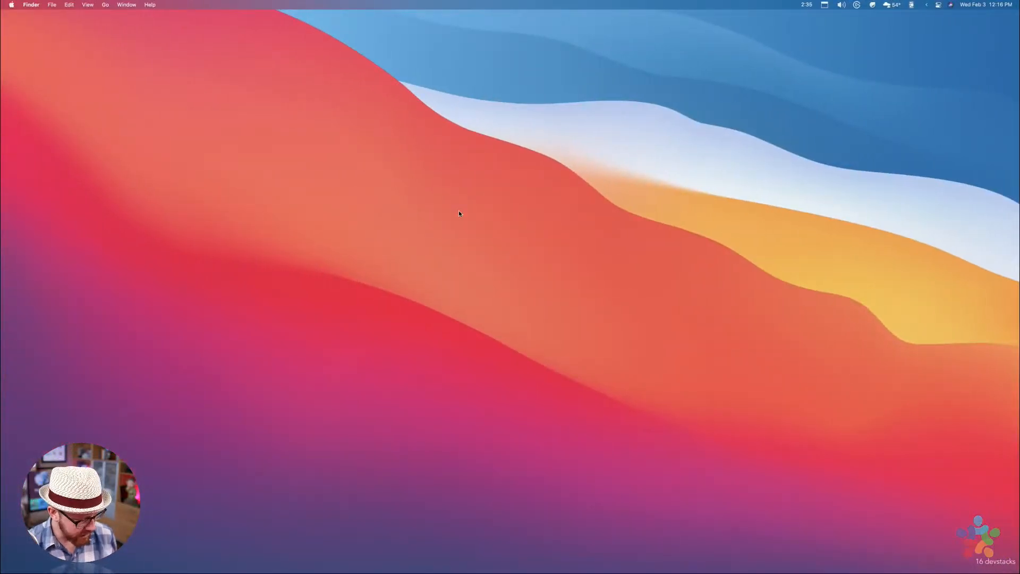
Switch to Sketch and examine the sublayers of the Yeti + Body group in the Banner
key(super+Tab)
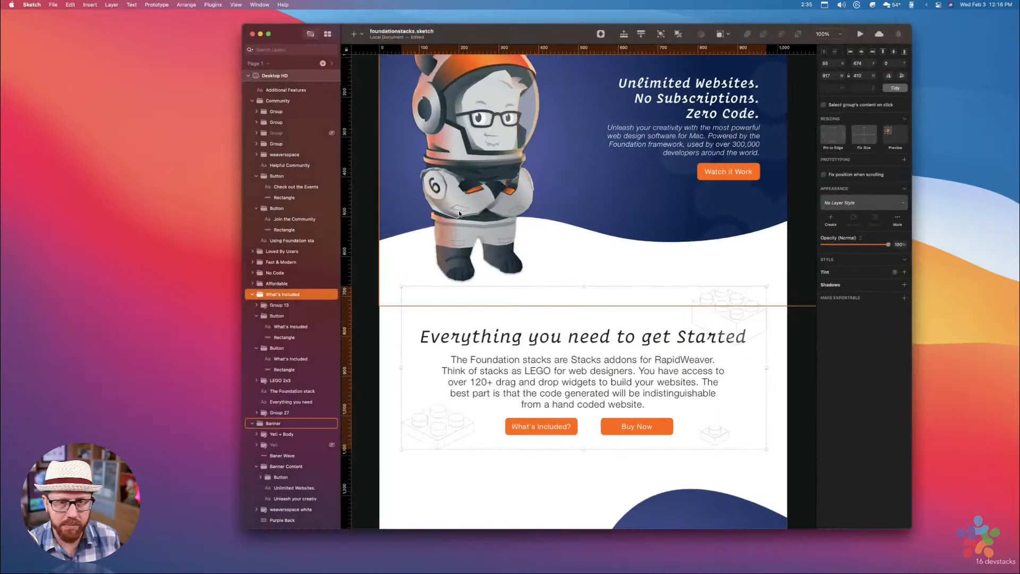
drag(567, 32, 529, 44)
scroll(508, 191, up, 5)
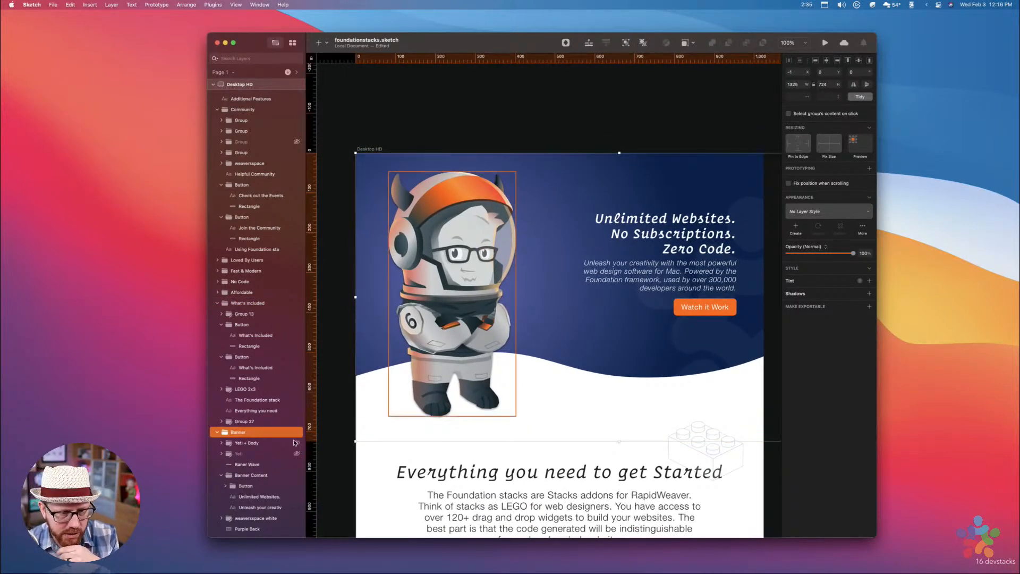
click(254, 443)
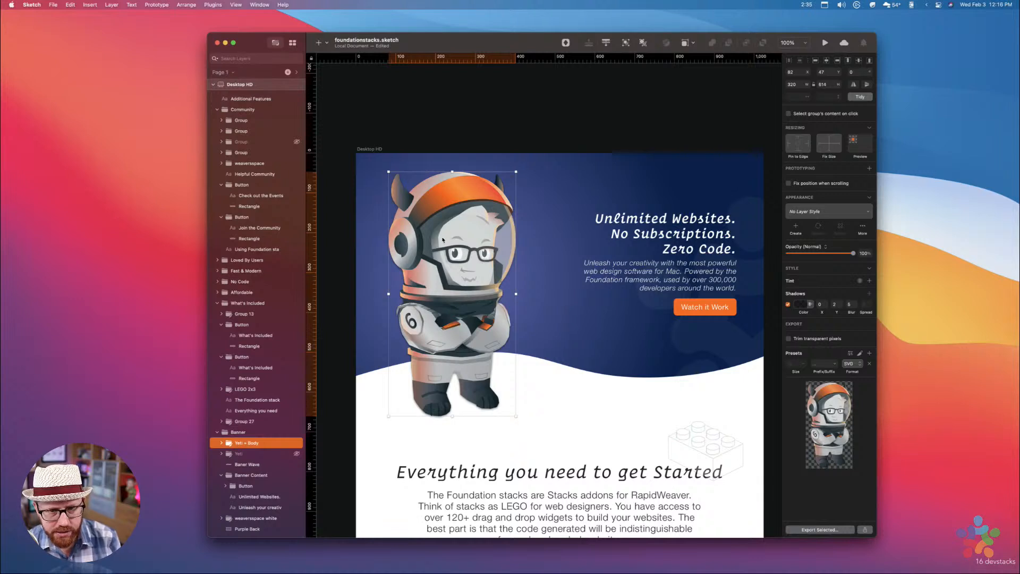
click(221, 442)
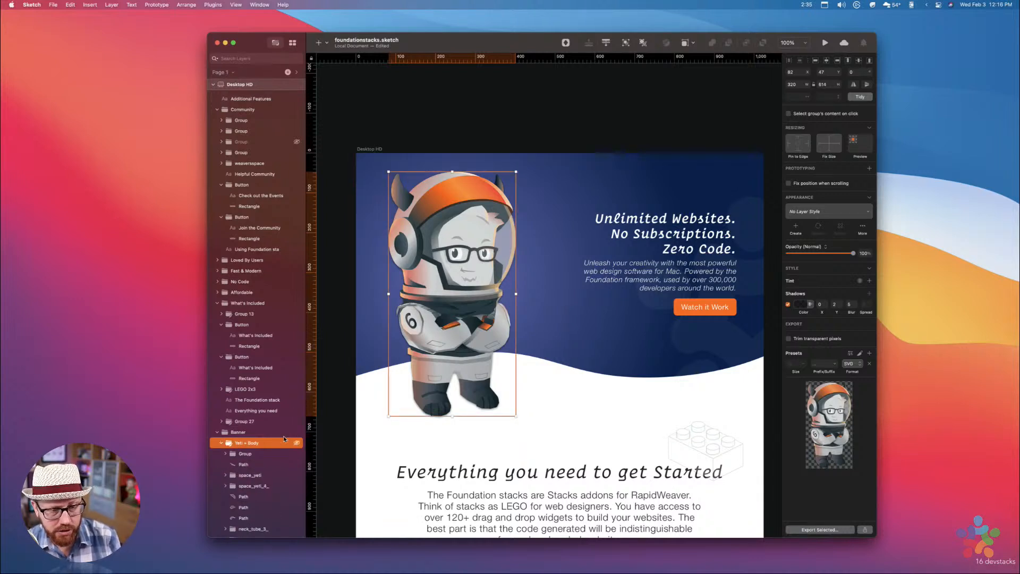
scroll(283, 436, down, 10)
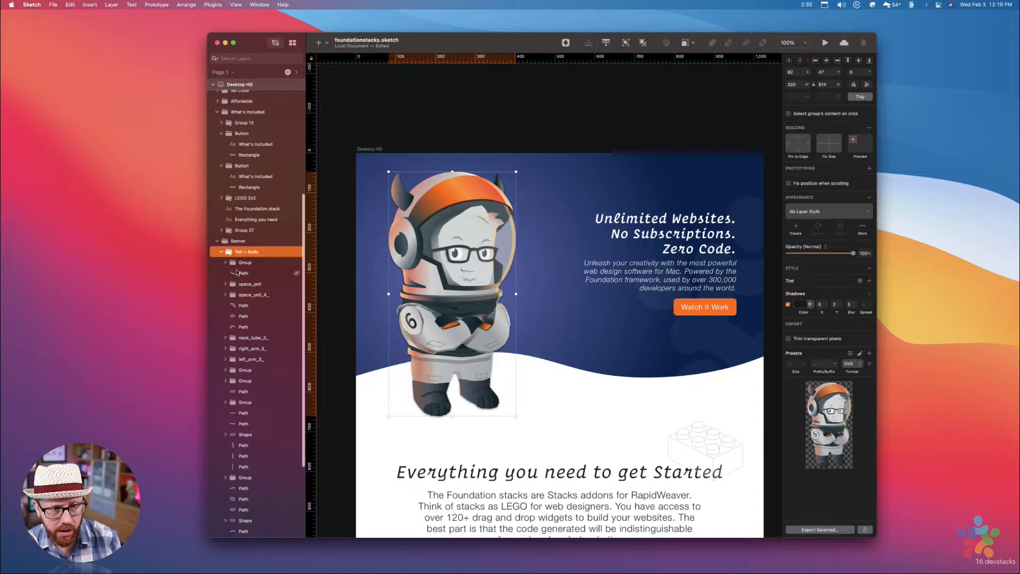
click(221, 251)
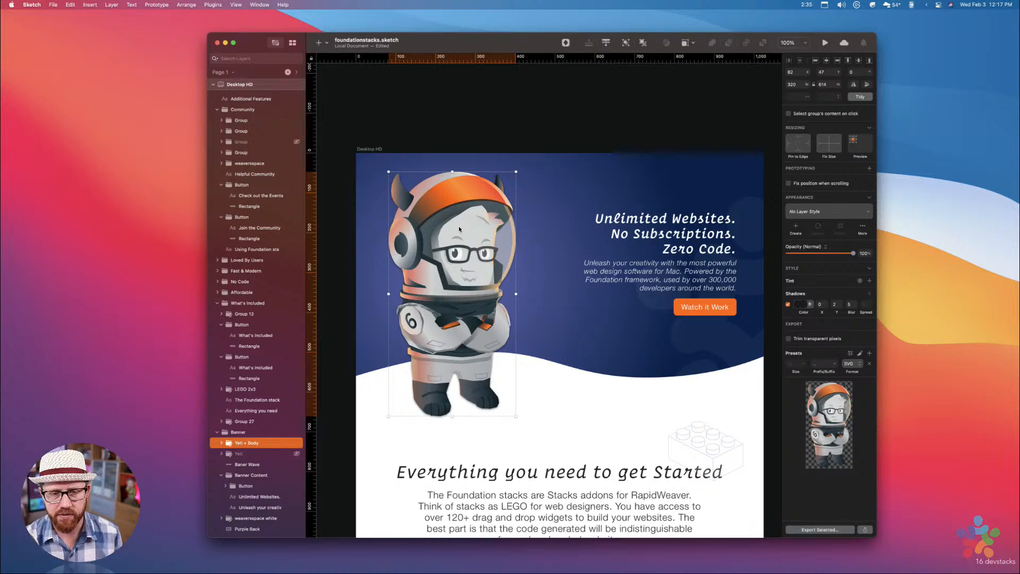
scroll(458, 225, down, 5)
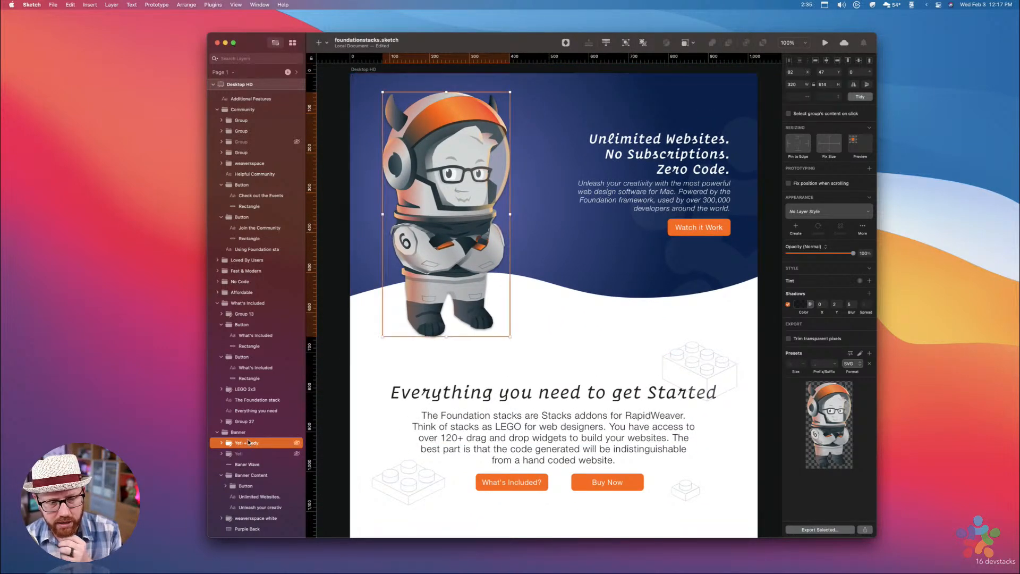
Copy the SVG code of the Yeti + Body group
right_click(248, 444)
click(235, 444)
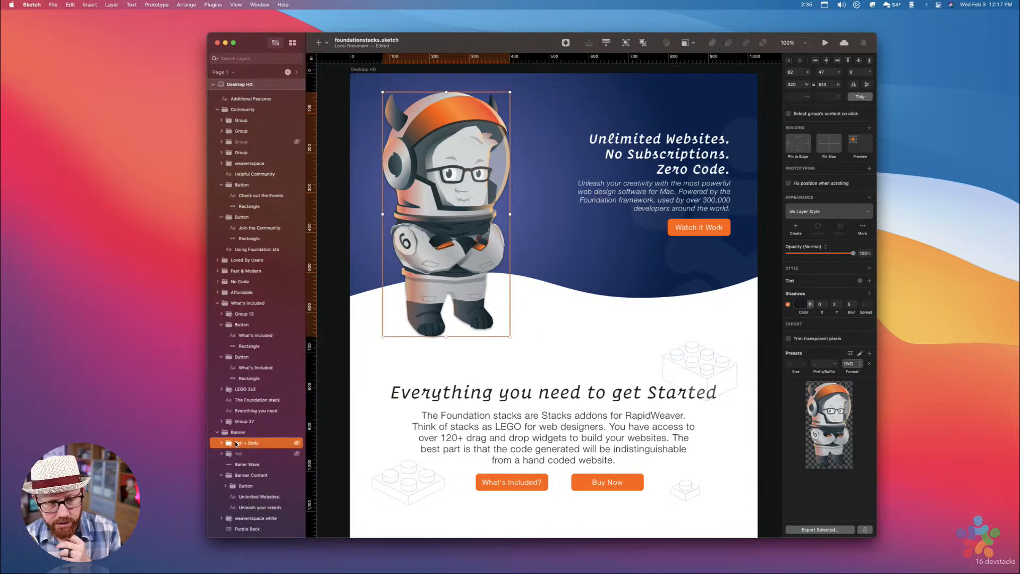
right_click(235, 444)
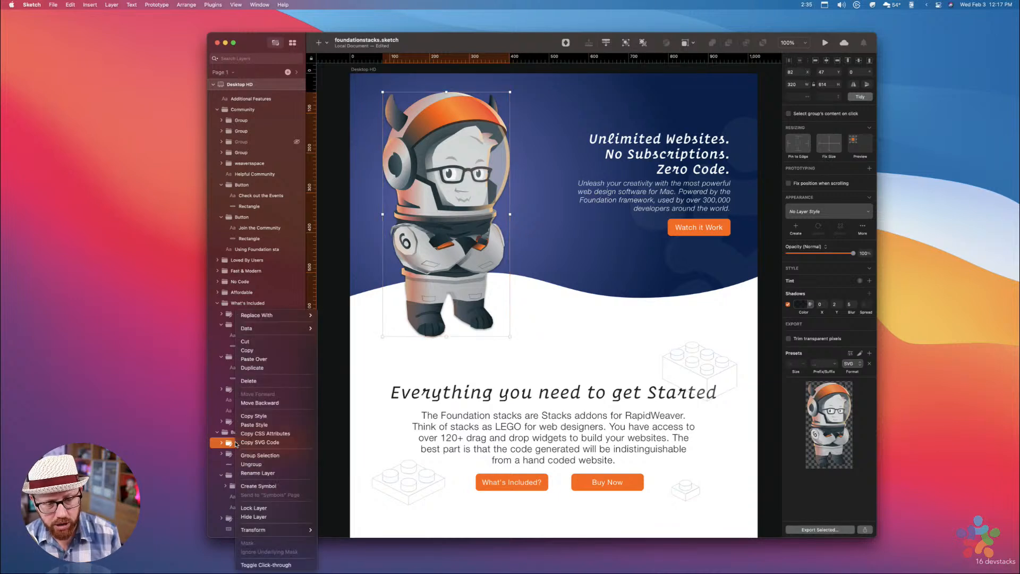
click(280, 441)
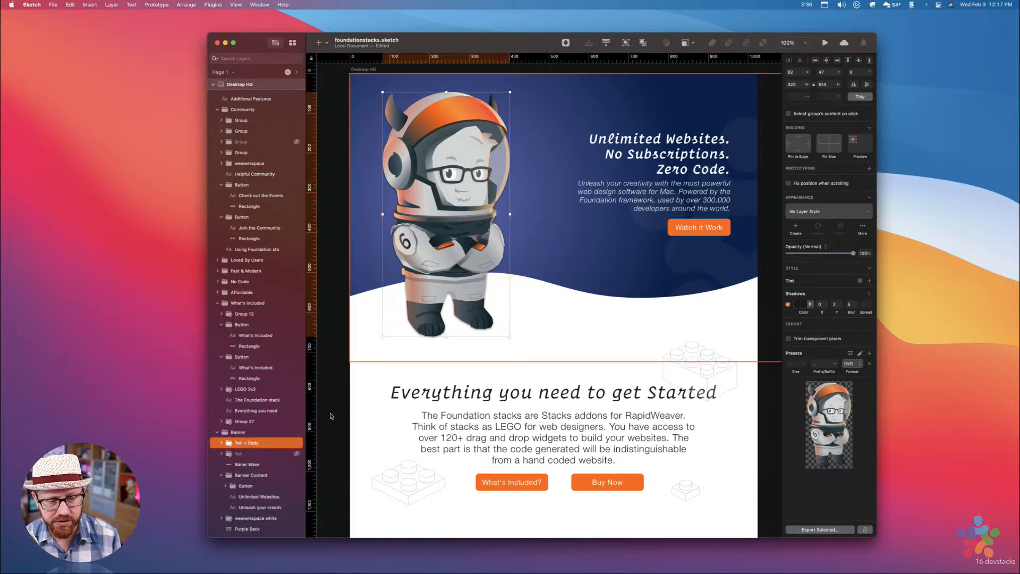
Switch to RapidWeaver and replace the home-banner-yeti stack's HTML content with the copied SVG code
key(ctrl+Right)
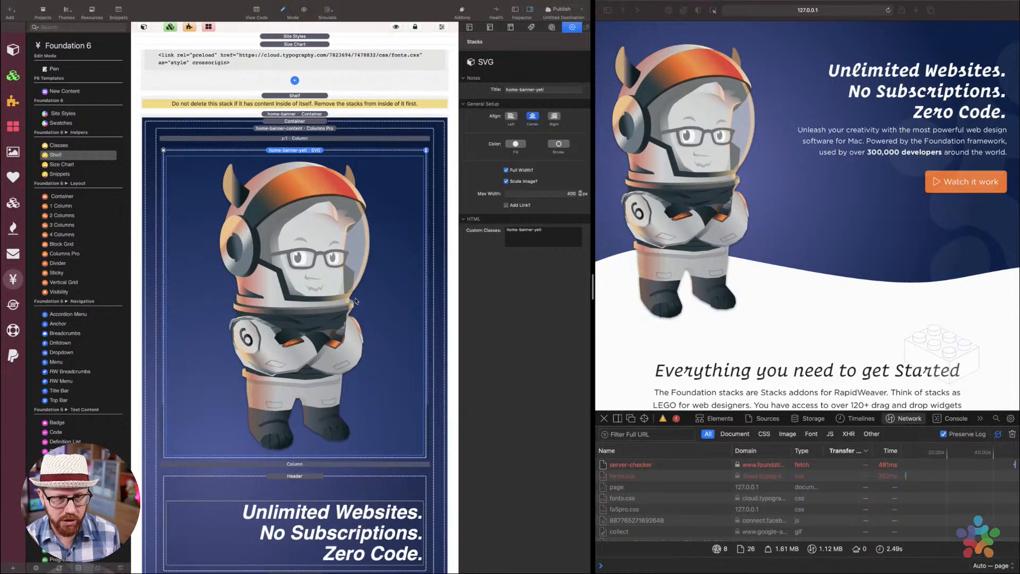
double_click(342, 274)
key(super+v)
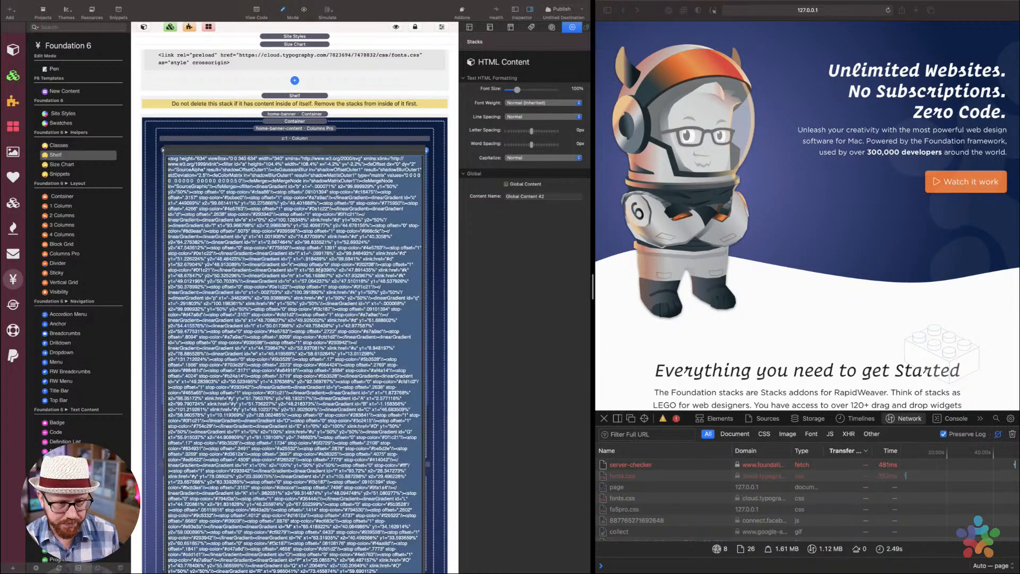
key(super+v)
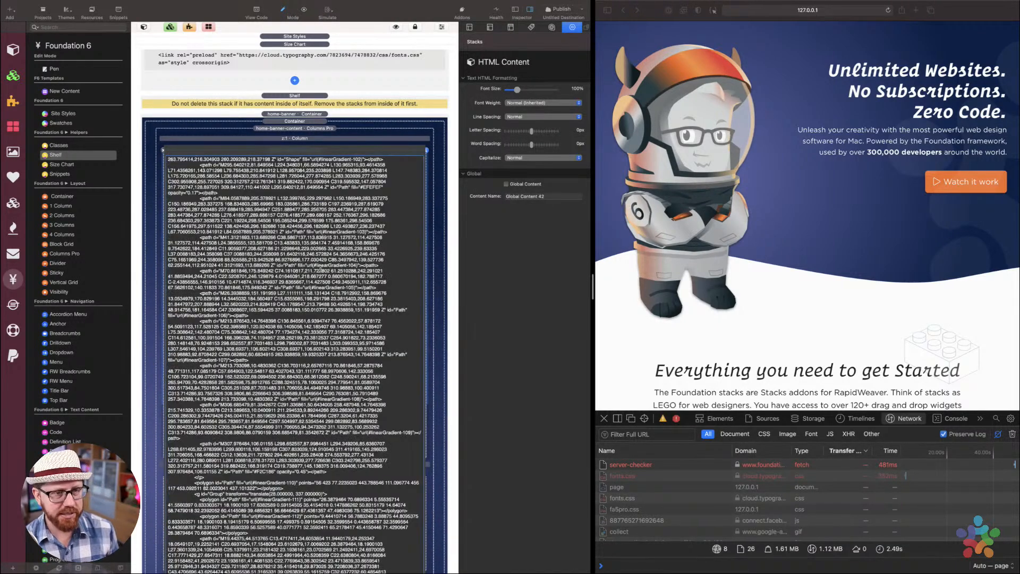
Delete the XML version declaration line from the start of the yeti's SVG code and save the HTML content
scroll(321, 268, up, 20)
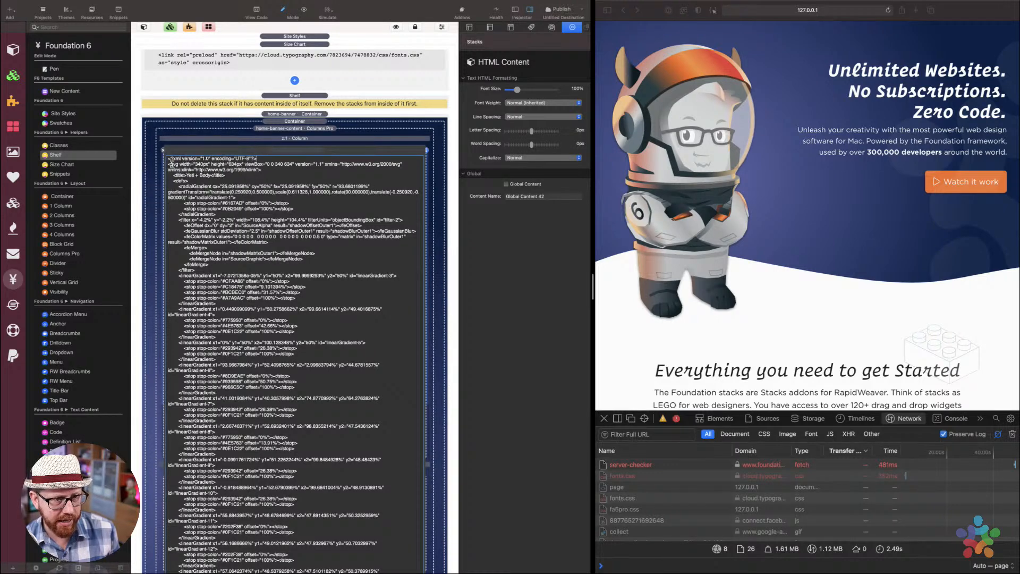
triple_click(171, 159)
key(BackSpace)
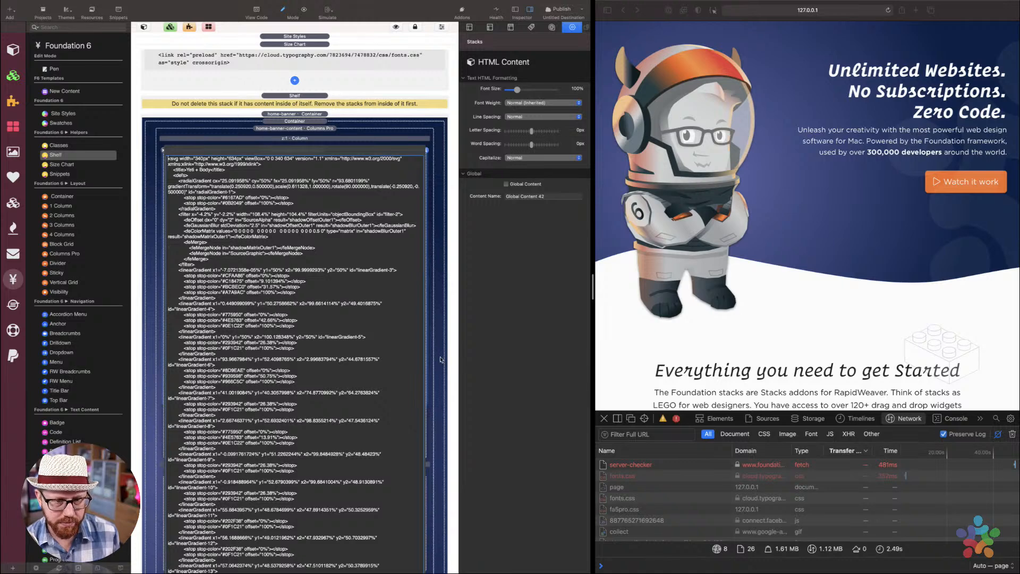
scroll(441, 359, down, 5)
click(419, 514)
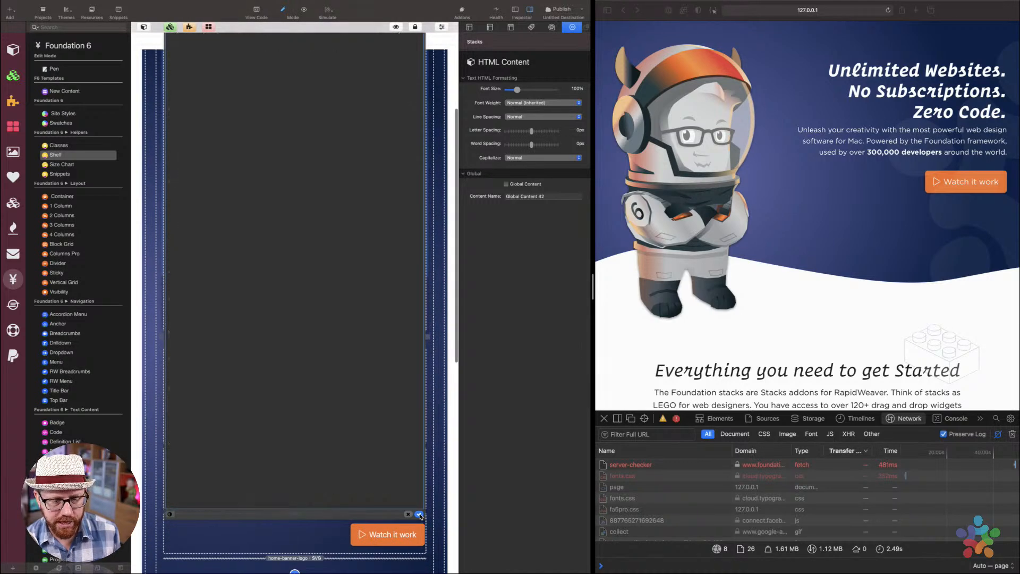
scroll(363, 295, up, 3)
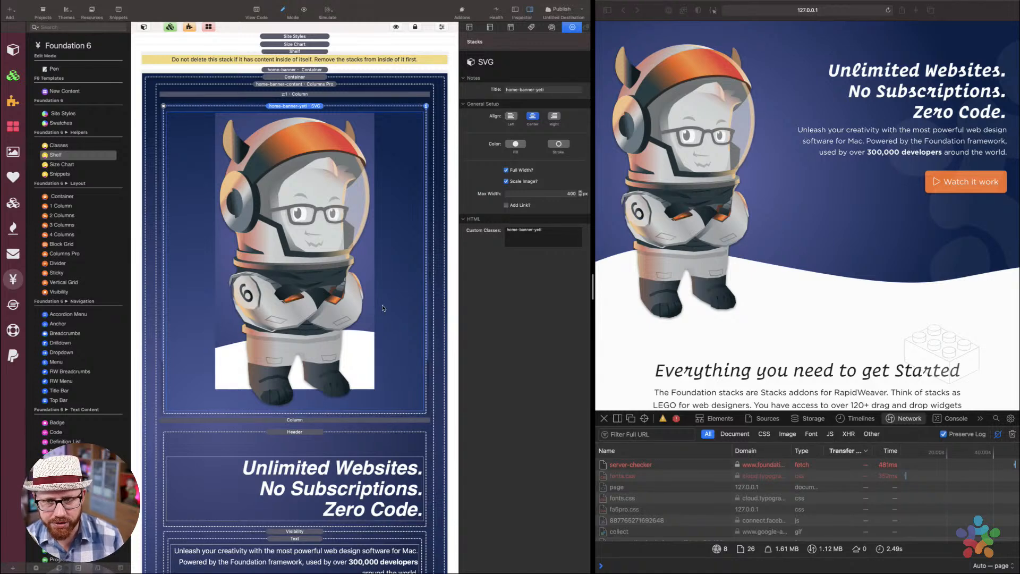
Switch to Sketch, select the Yeti + Body group and choose SVG as its export format
key(ctrl+Left)
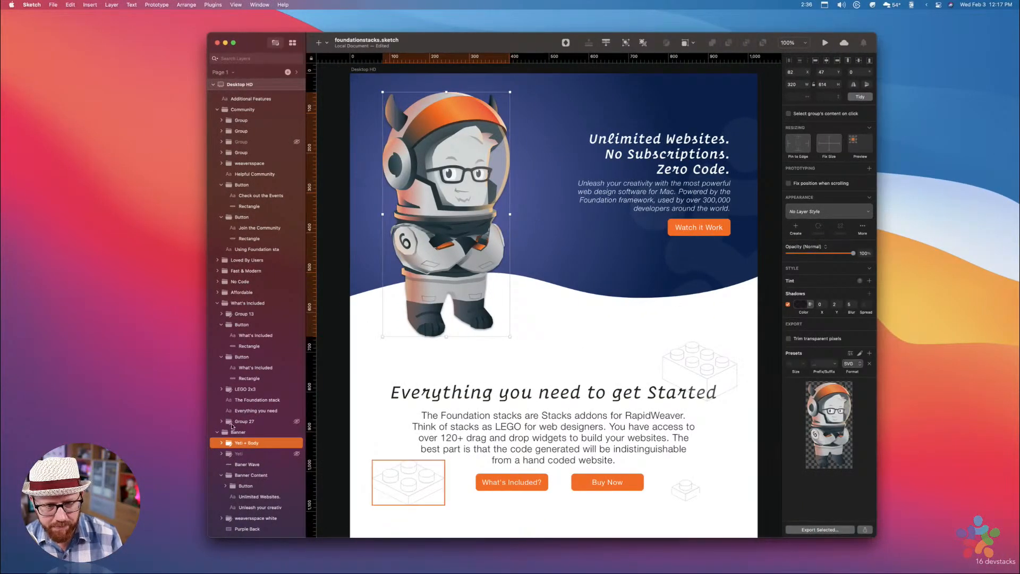
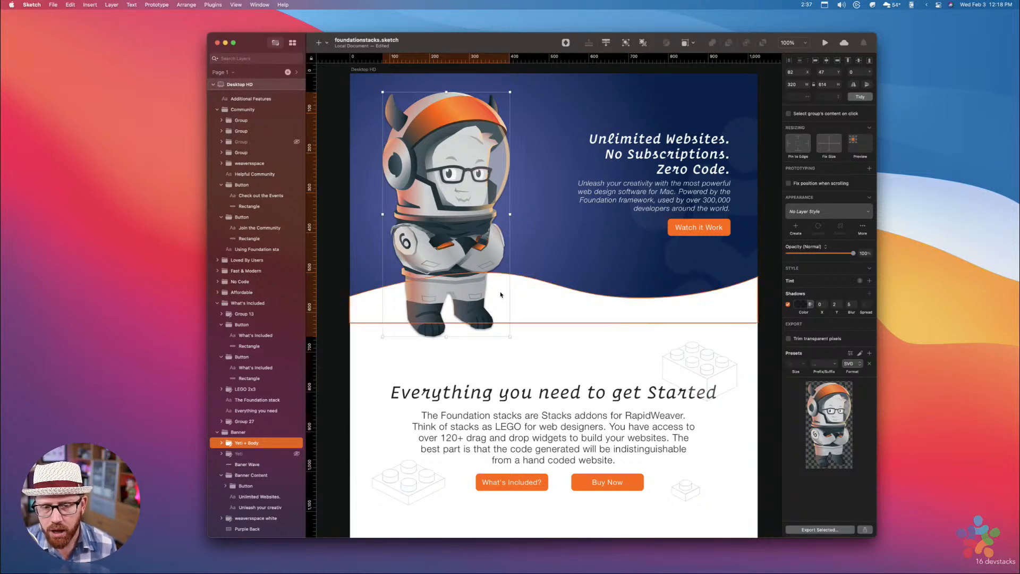
click(418, 394)
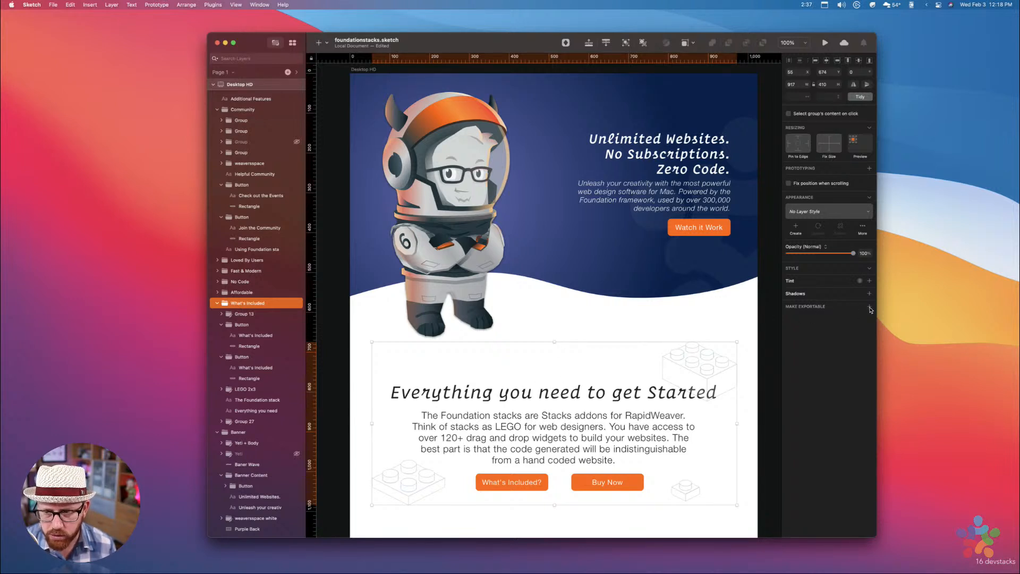
click(441, 266)
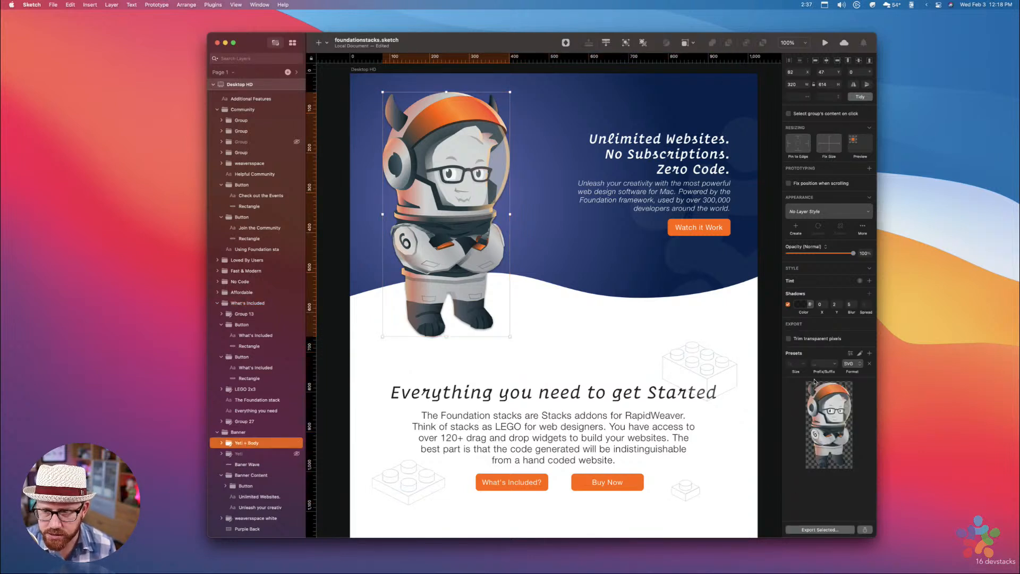
click(848, 364)
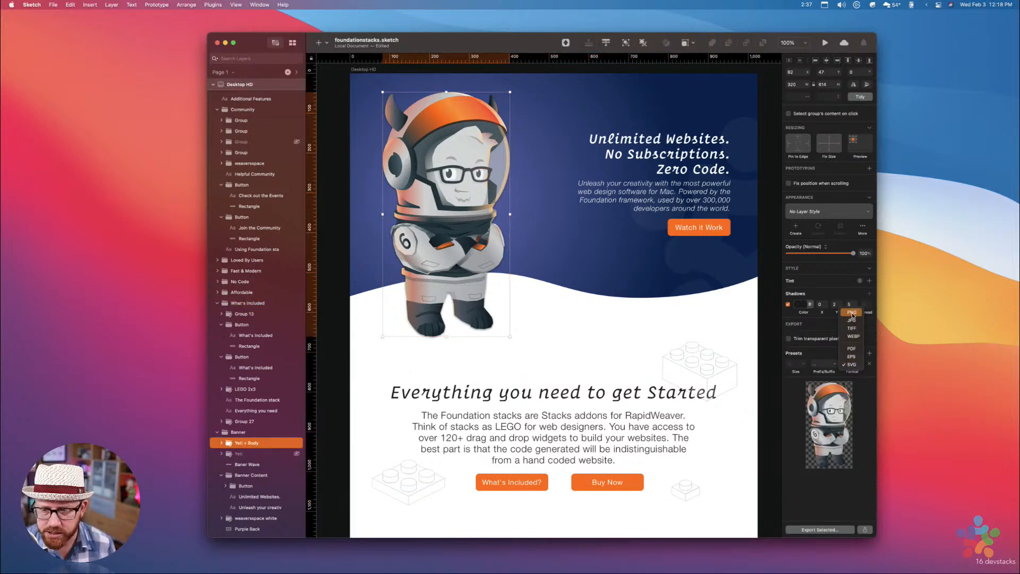
click(854, 364)
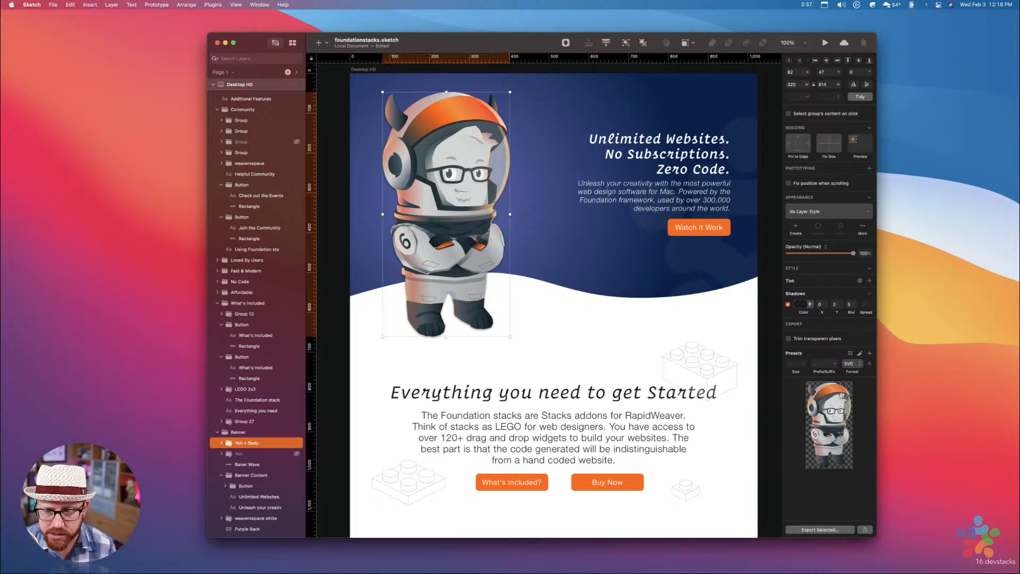
Export the Yeti + Body group to the Desktop as Yeti + Body.svg
click(817, 530)
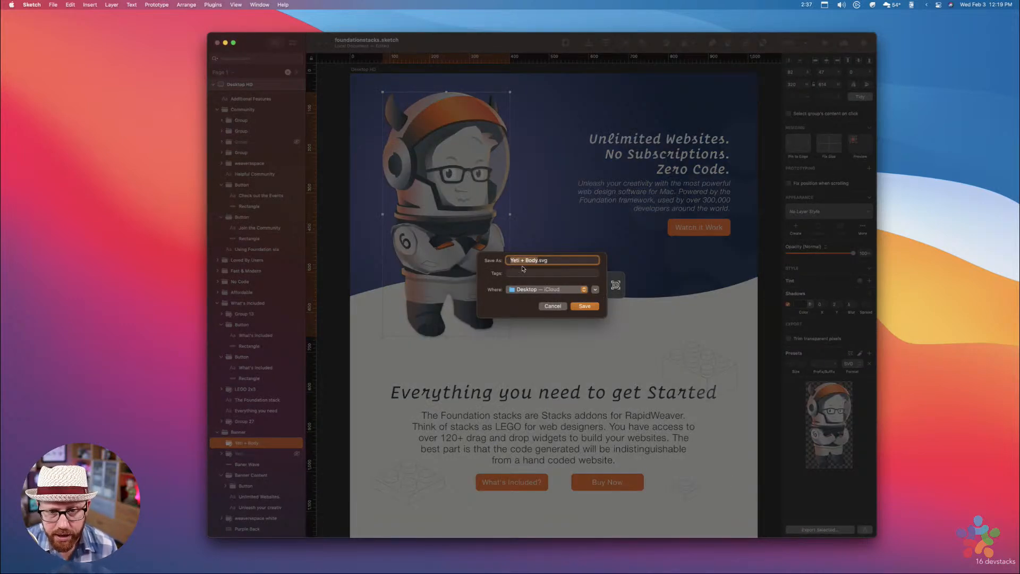
click(590, 307)
click(570, 323)
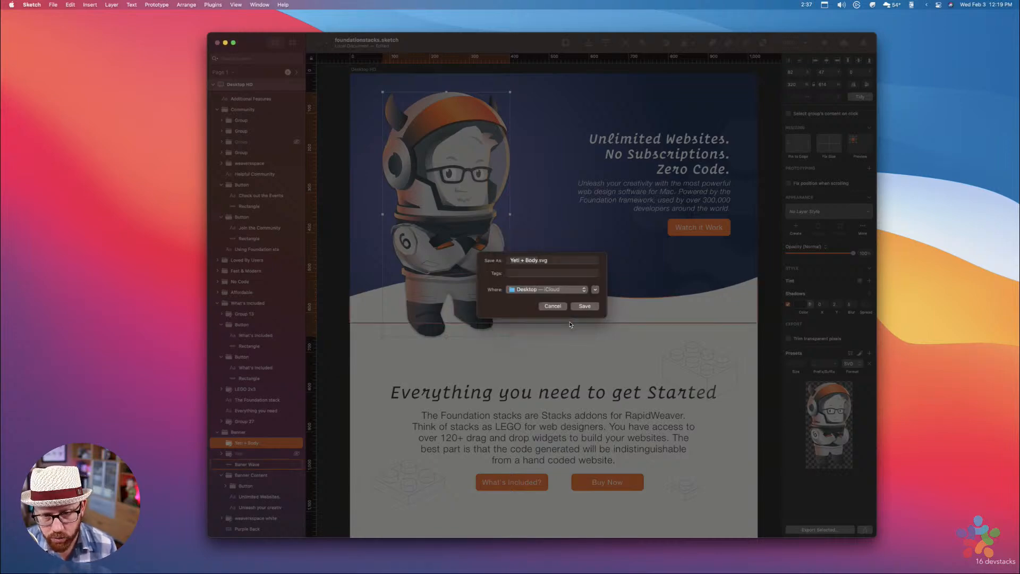
Open the exported Yeti + Body.svg file in the Nova code editor and look through its code
key(super+Tab)
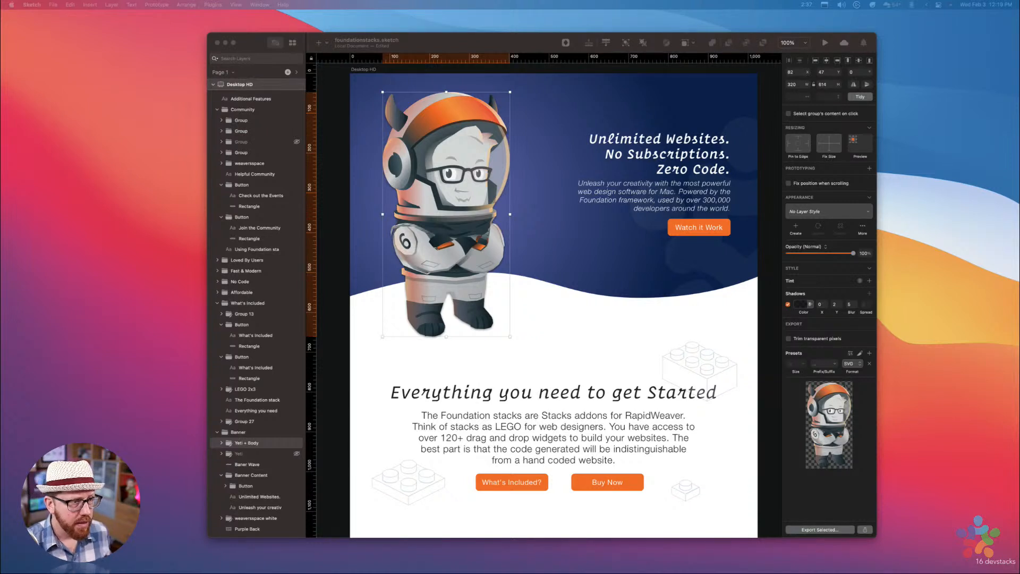
drag(482, 227, 578, 556)
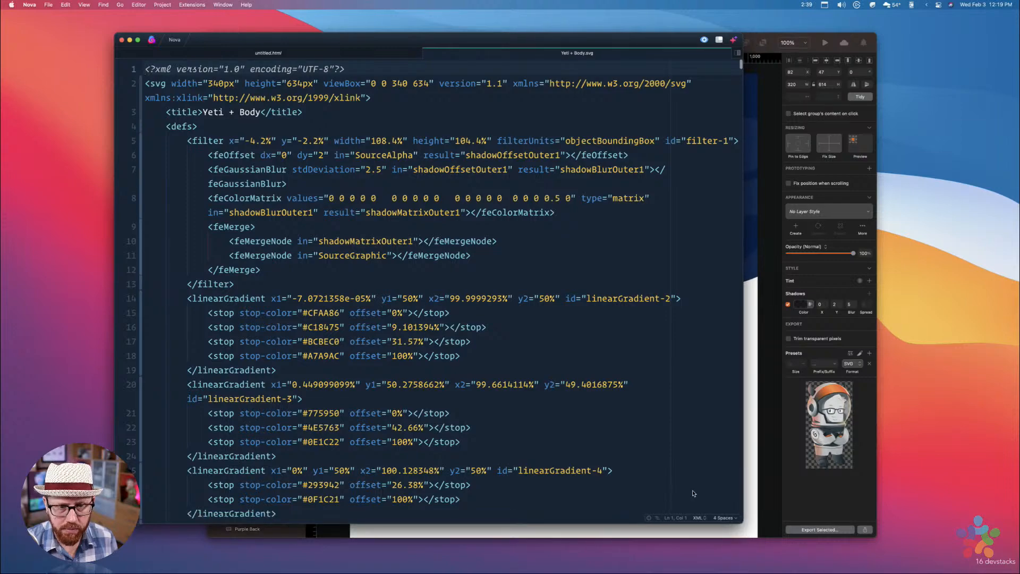
scroll(425, 284, down, 10)
scroll(426, 283, down, 20)
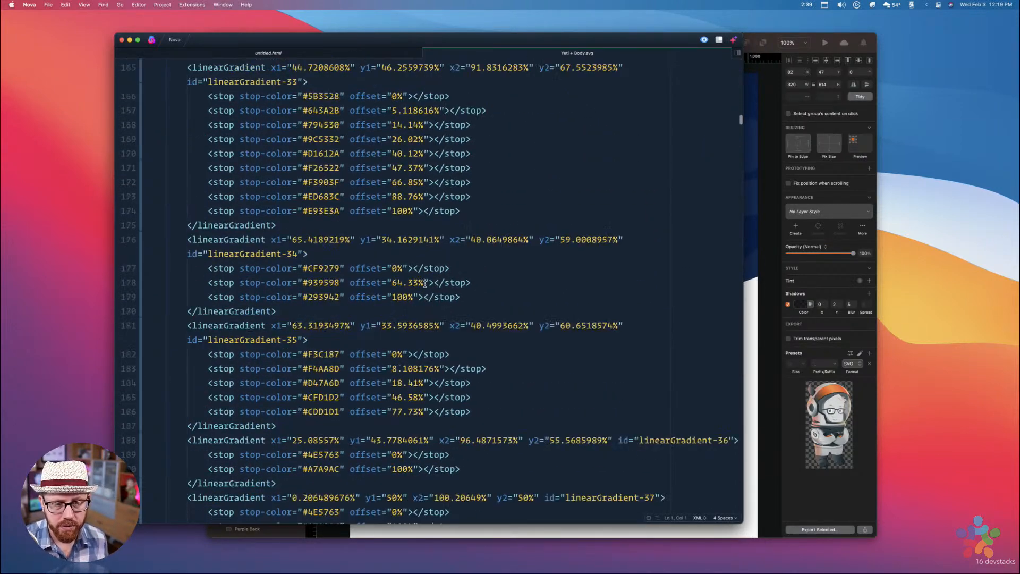
scroll(425, 284, up, 20)
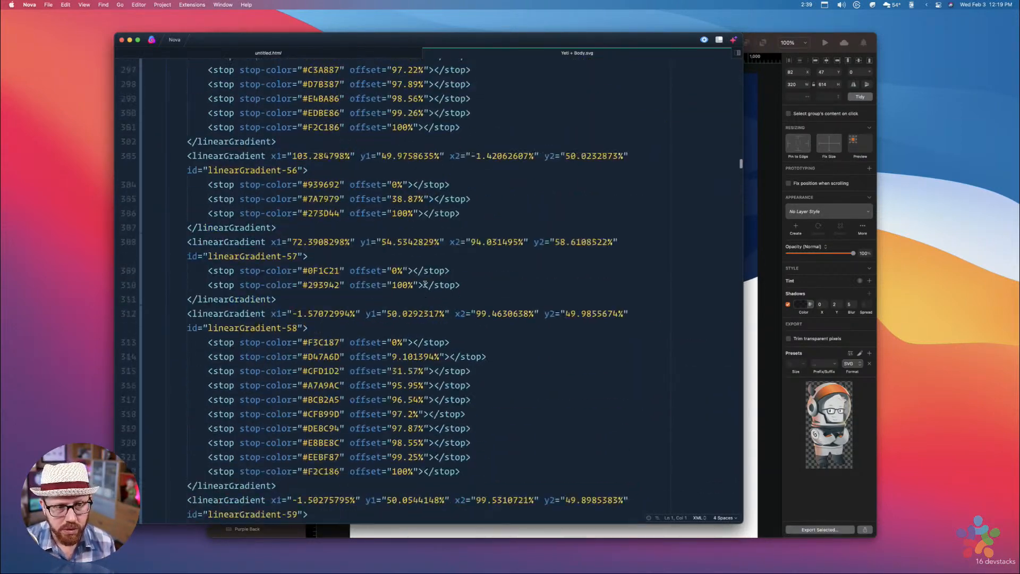
scroll(426, 283, up, 15)
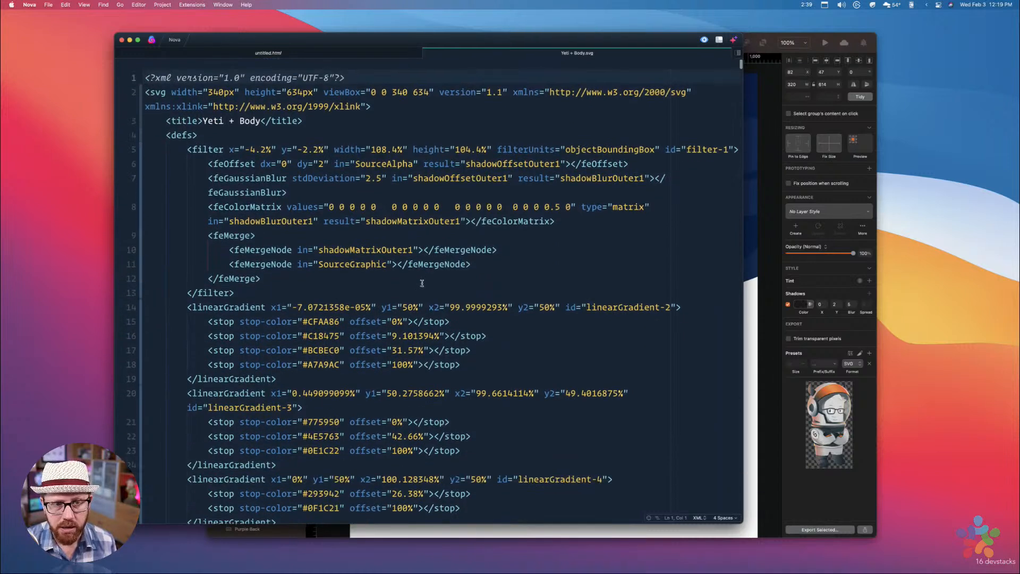
Select the SVG code from the opening svg tag onwards, leaving out the XML version declaration line
triple_click(295, 76)
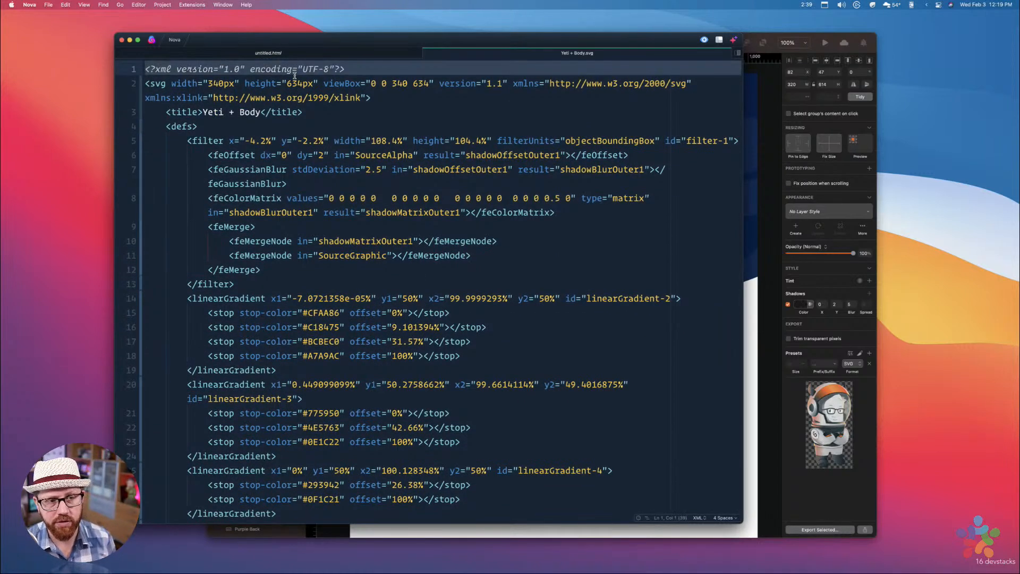
click(279, 81)
key(super+Left)
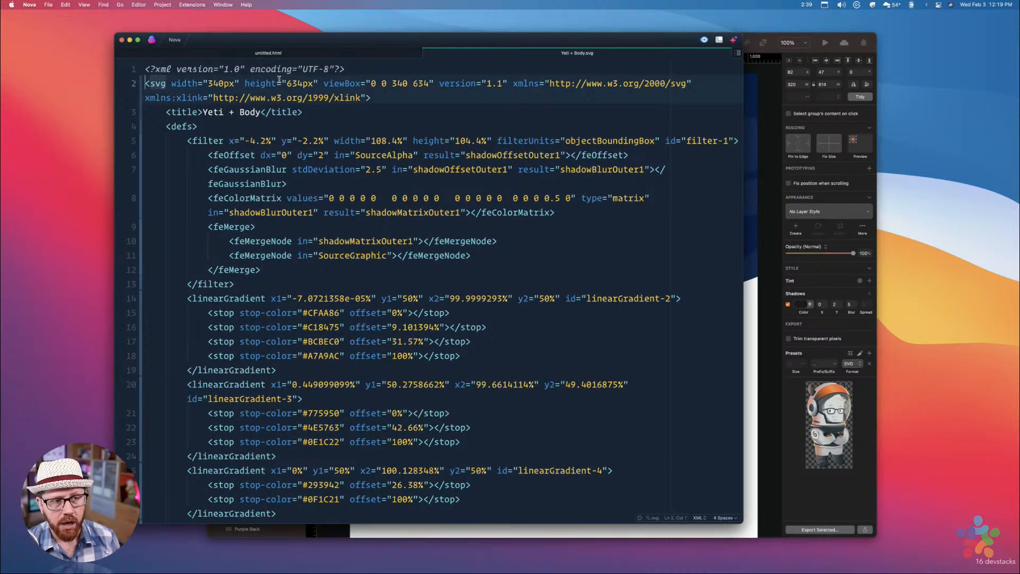
key(shift+Up)
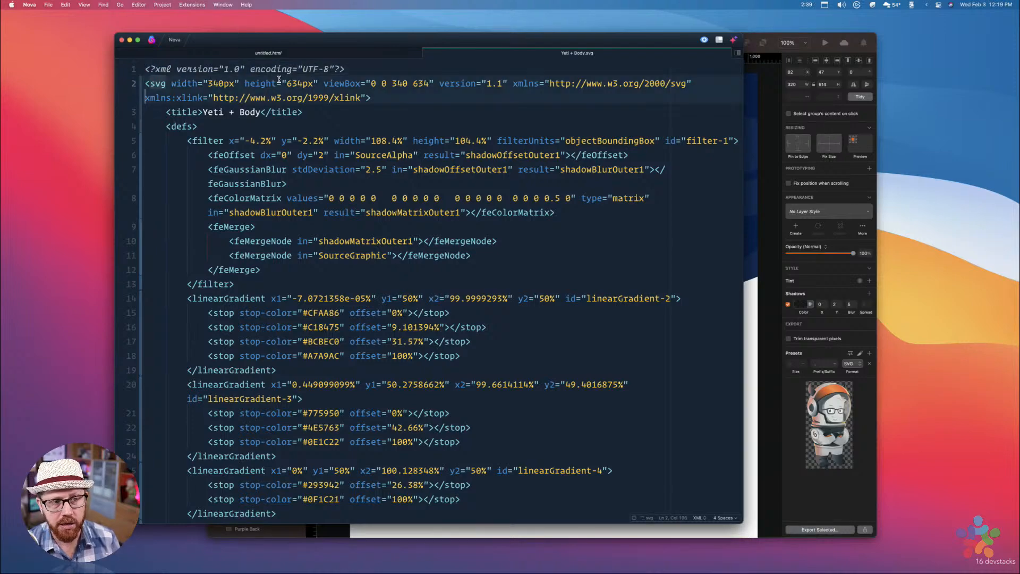
Copy the markup of Yeti + Body.svg from the opening svg tag to the file's end, leaving out the XML declaration
key(super+shift+Down)
scroll(279, 79, up, 4)
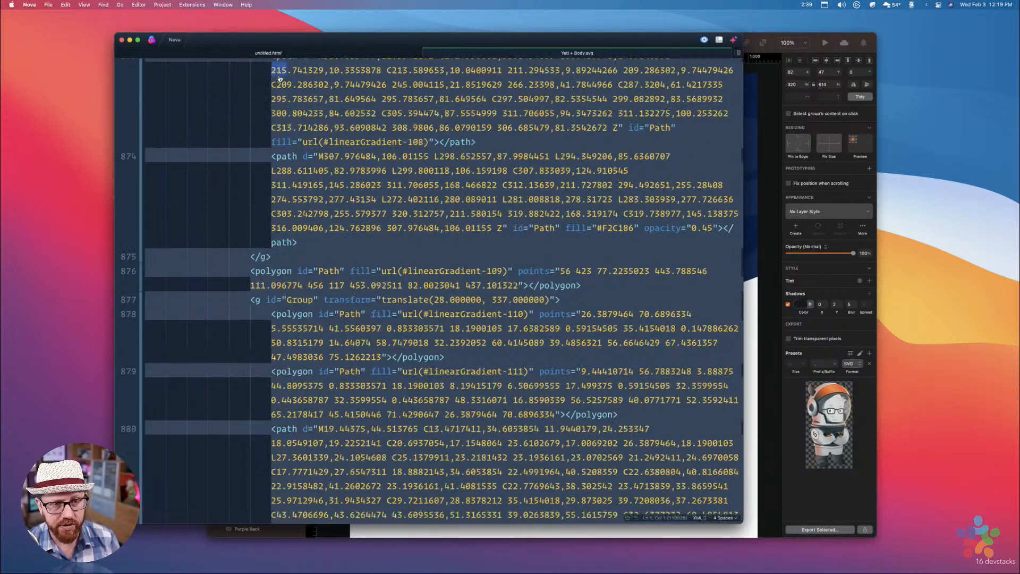
key(super+Up)
key(Down)
key(super+shift+Down)
key(super+c)
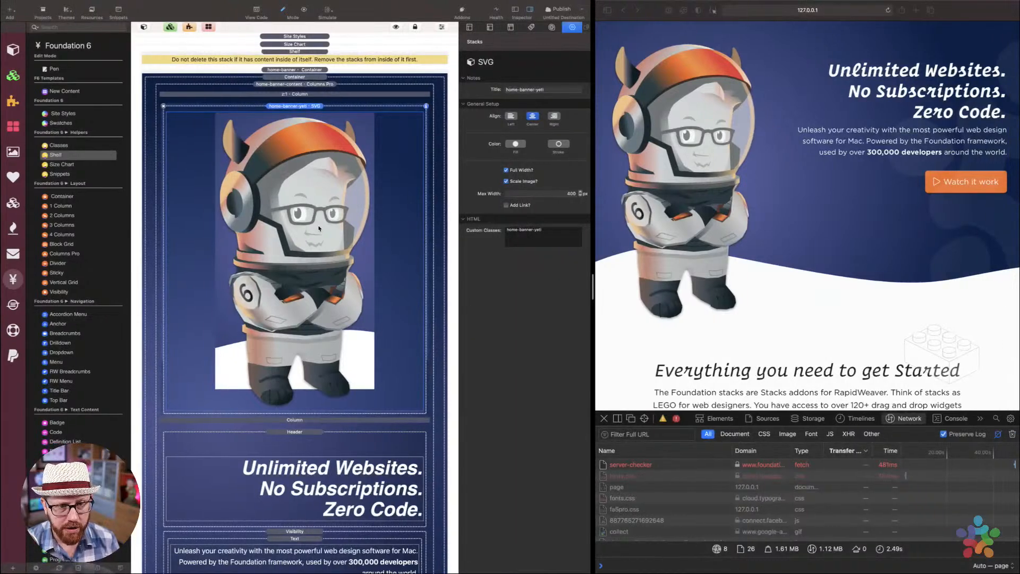
Switch to RapidWeaver and replace the code in the home-banner-yeti SVG stack with the copied markup, then check the rendered figure
double_click(324, 231)
key(super+v)
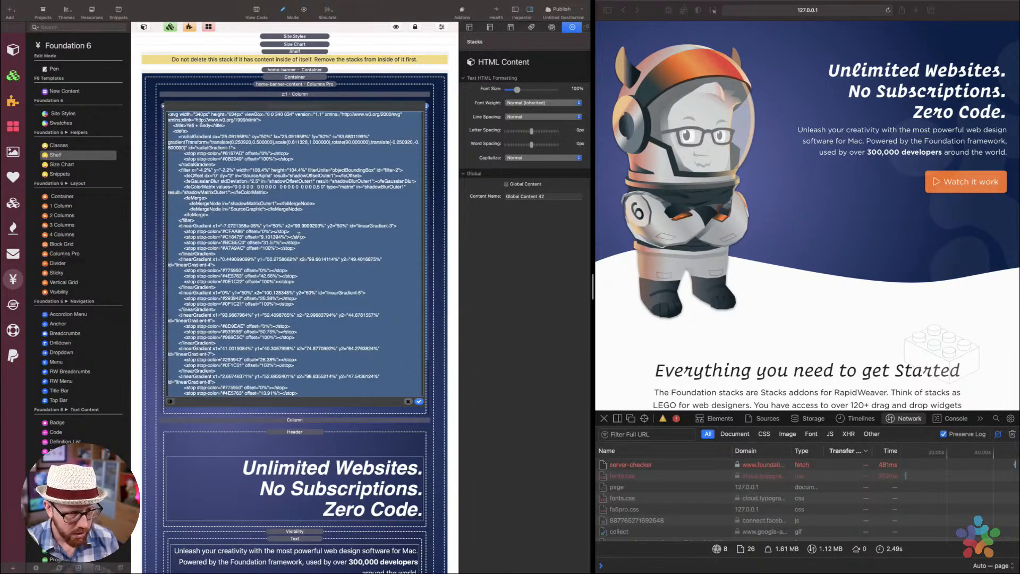
scroll(444, 274, down, 2)
scroll(444, 275, down, 3)
click(420, 466)
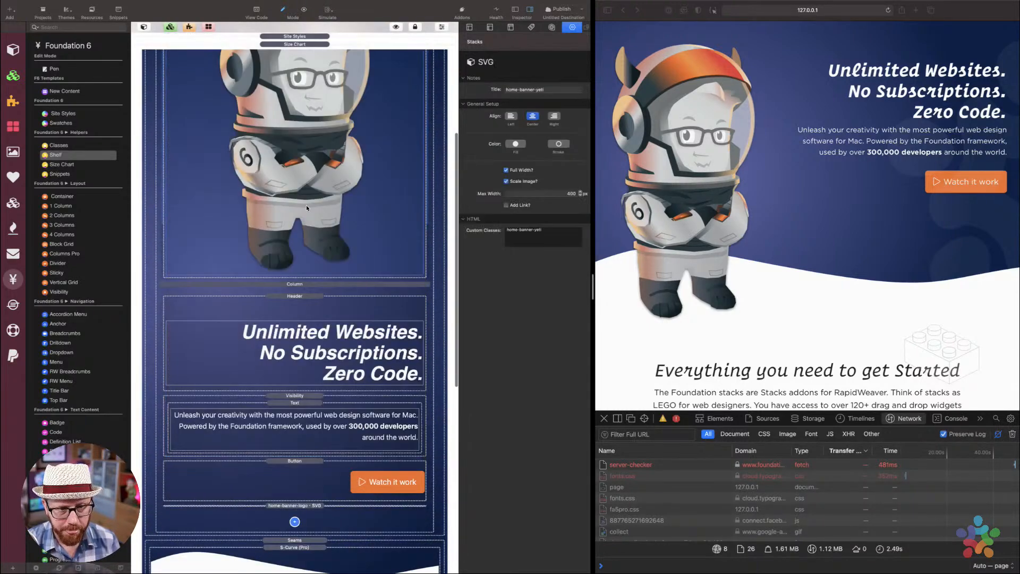
scroll(306, 205, up, 4)
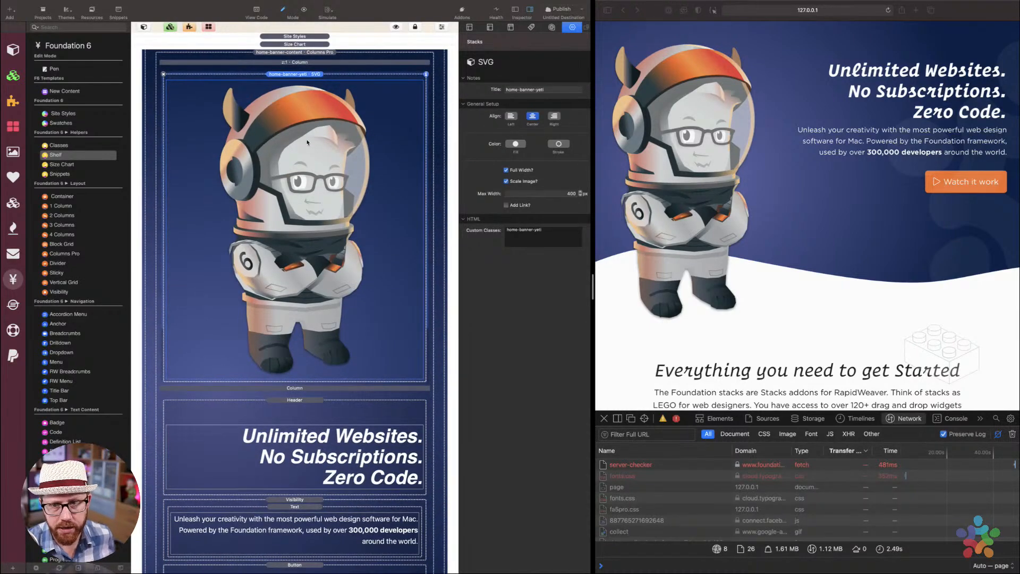
Return to Nova and examine the Yeti + Body.svg source from its closing tags up to the XML declaration on line 1
key(ctrl+Left)
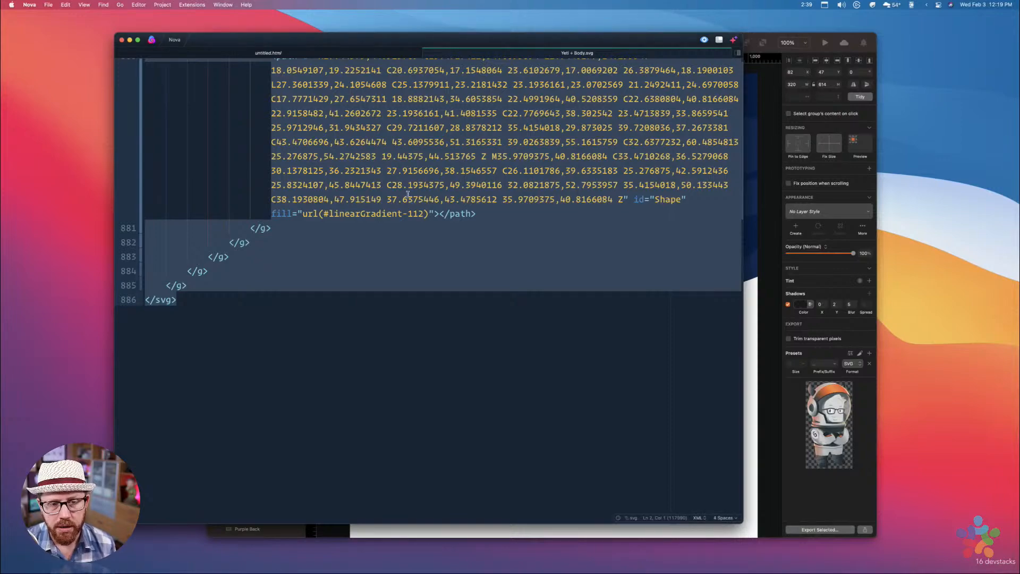
scroll(408, 196, up, 15)
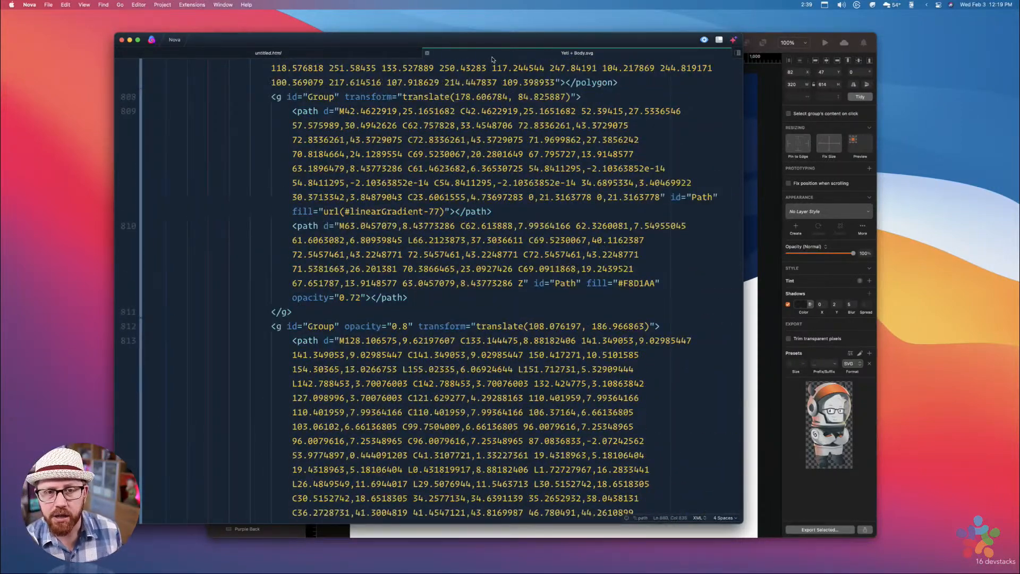
key(ctrl+Up)
click(466, 119)
scroll(401, 229, up, 15)
scroll(400, 229, up, 20)
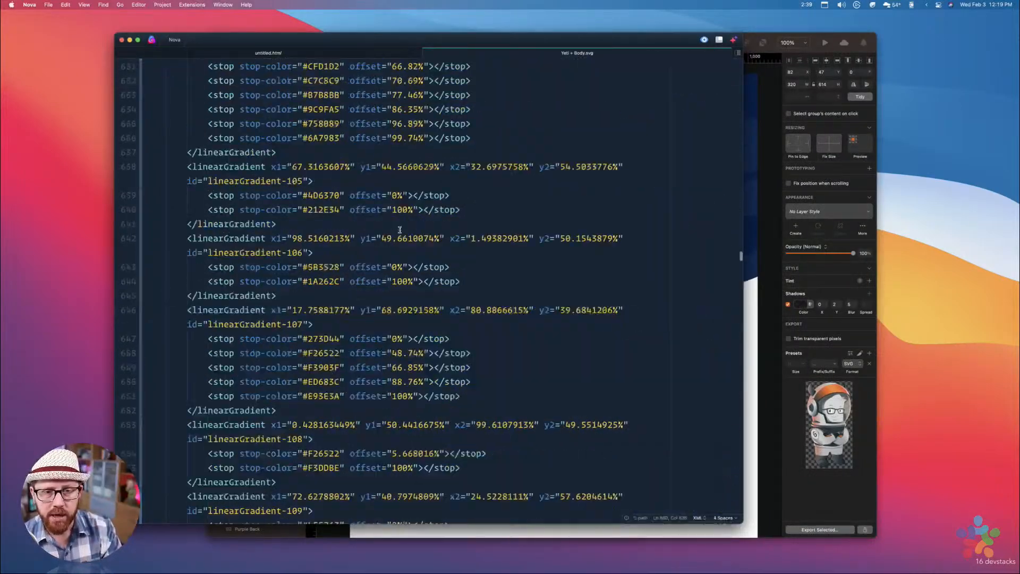
scroll(363, 106, up, 10)
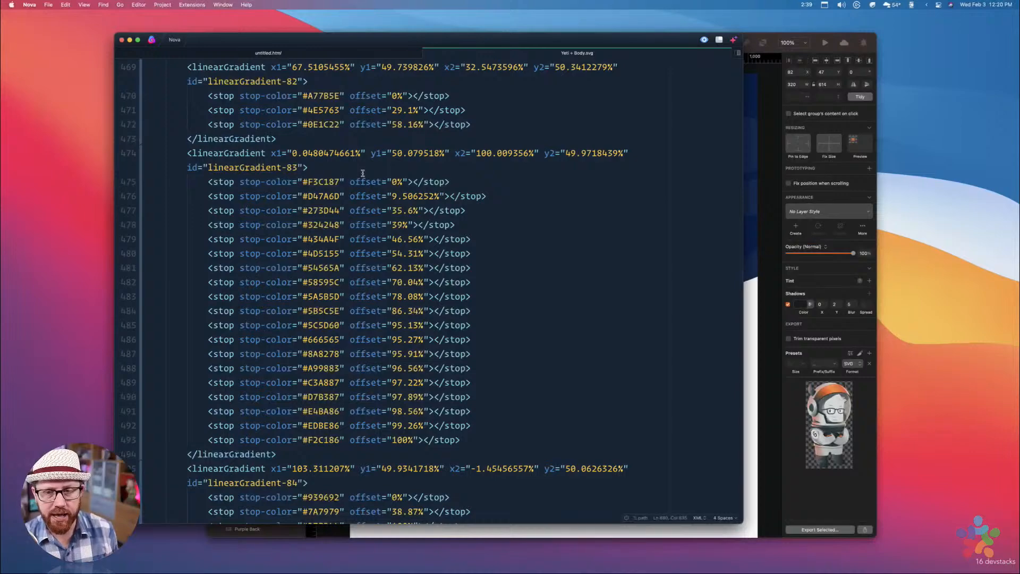
scroll(535, 140, up, 15)
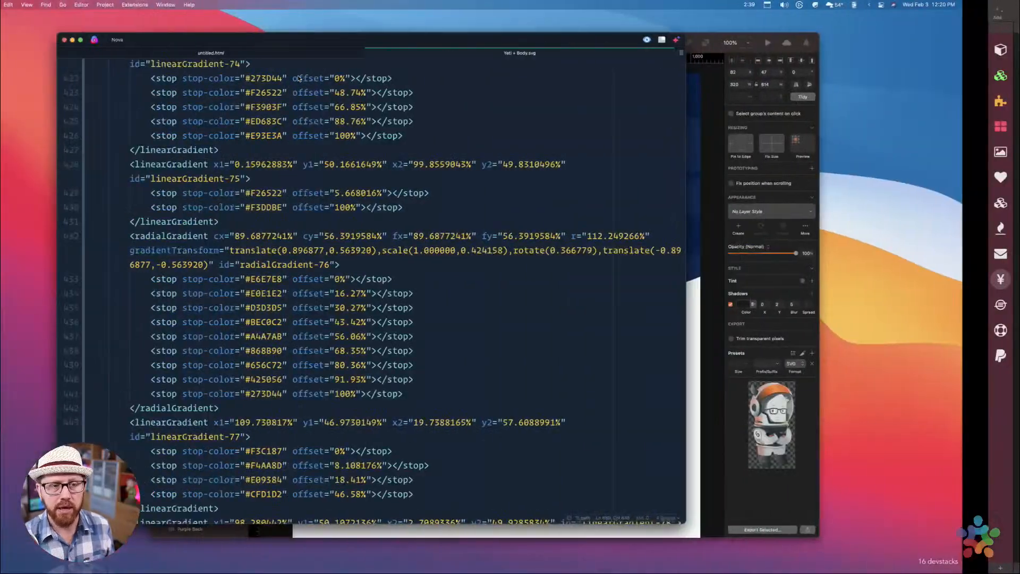
scroll(309, 126, up, 10)
scroll(309, 126, up, 15)
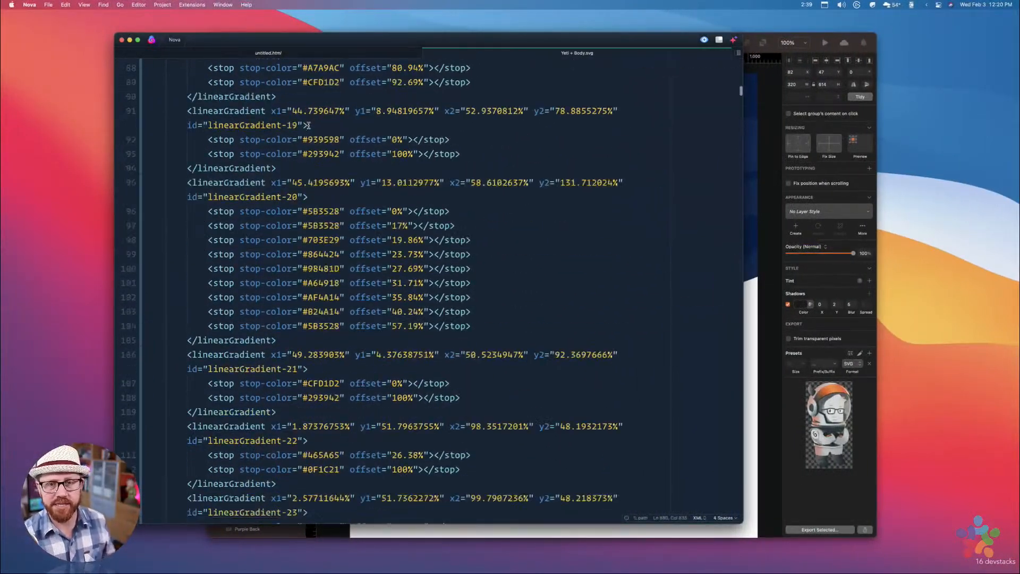
triple_click(262, 74)
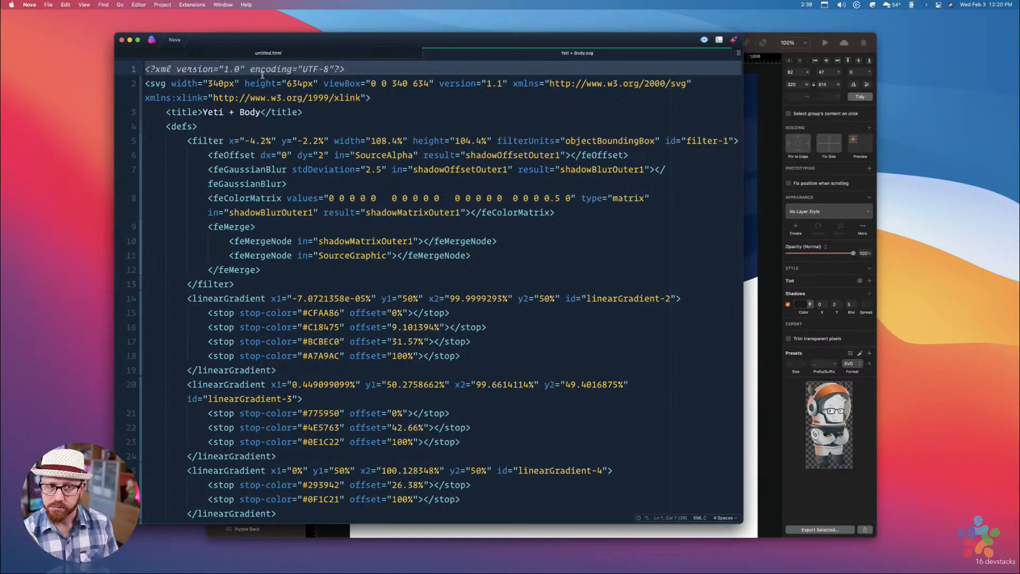
double_click(260, 73)
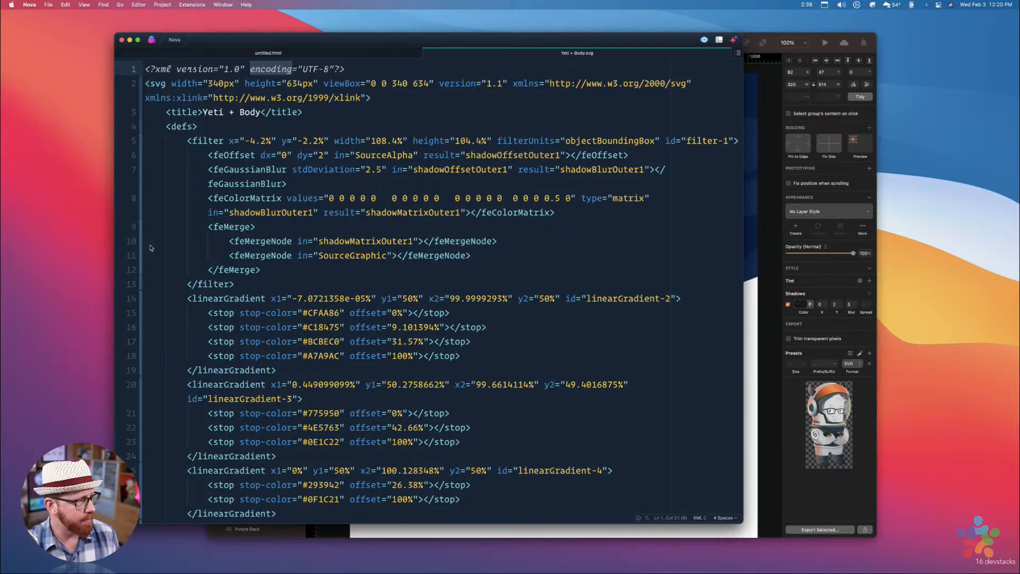
Open ImageOptim, place its window beside the editor, and optimize the Yeti + Body.svg file with it
key(super+Tab)
drag(617, 15, 469, 2)
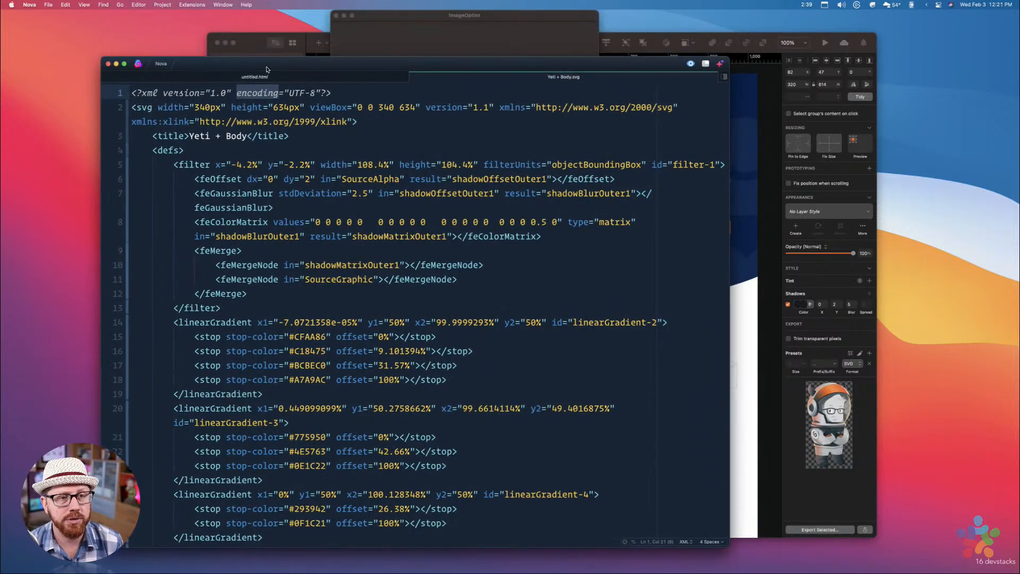
click(417, 21)
drag(417, 21, 410, 15)
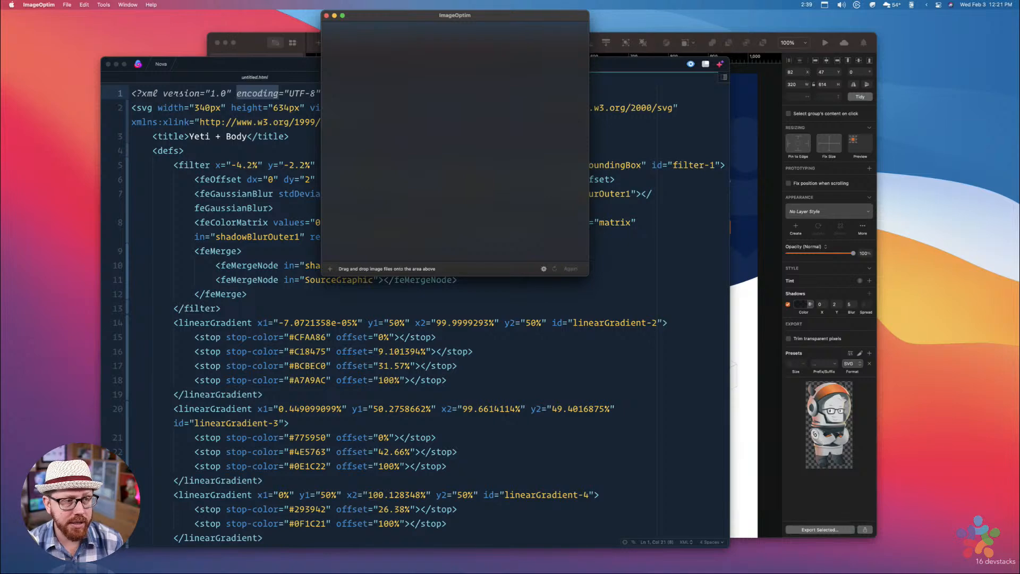
drag(593, 82, 434, 91)
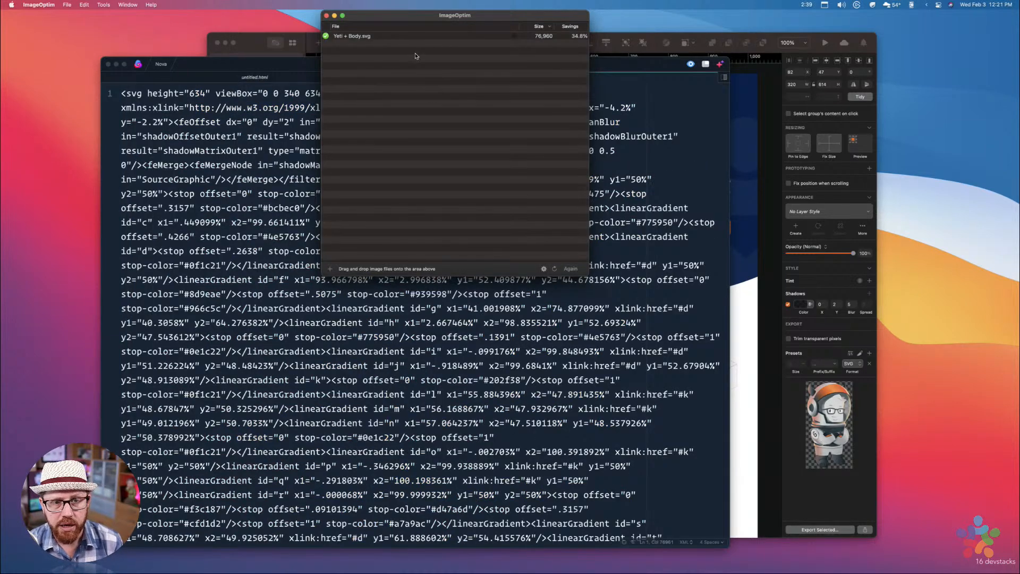
Review the optimized Yeti + Body.svg code in Nova and copy all of it
click(239, 163)
scroll(267, 217, down, 20)
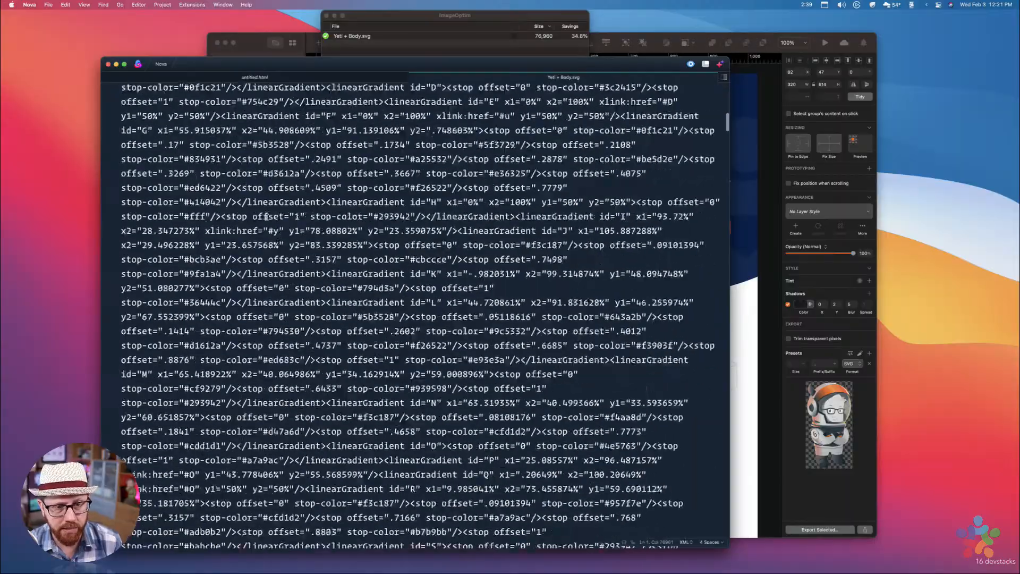
scroll(270, 215, down, 20)
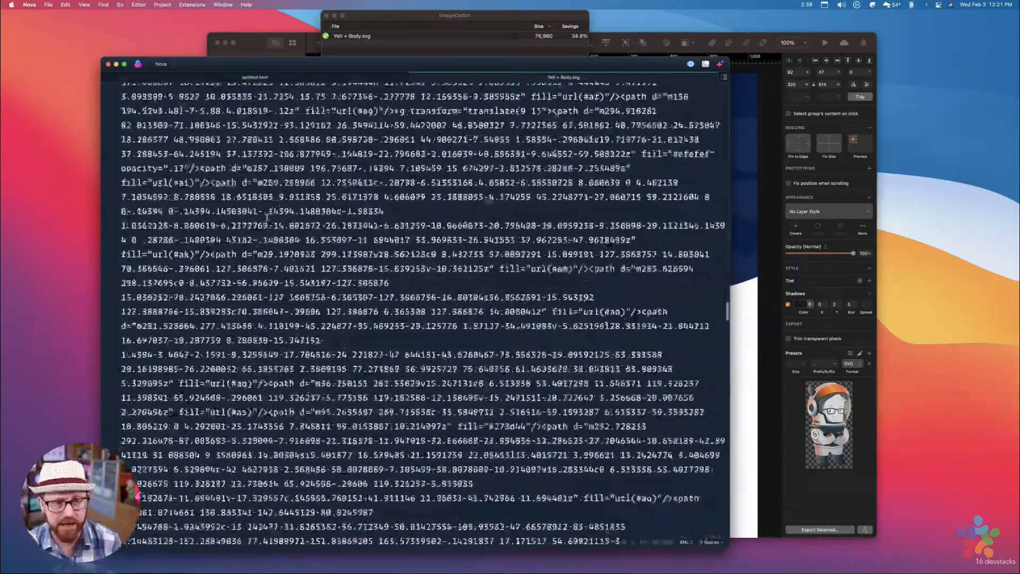
scroll(266, 216, down, 8)
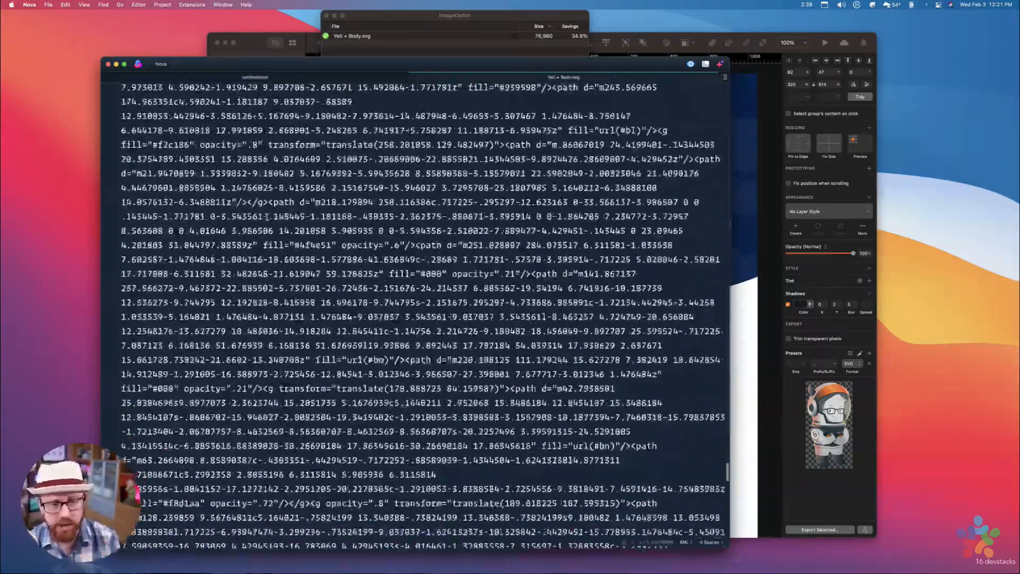
scroll(266, 215, up, 20)
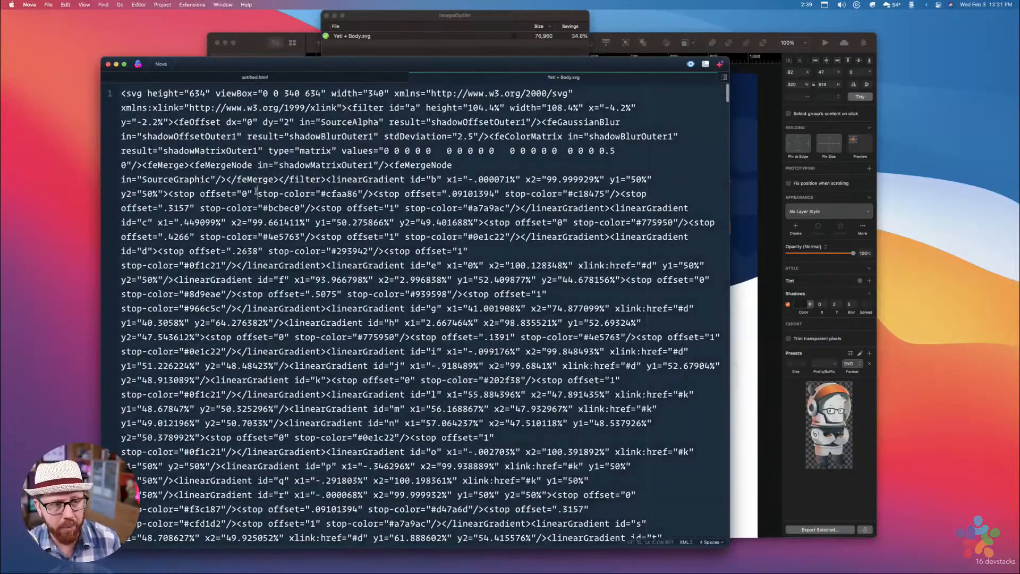
key(super+a)
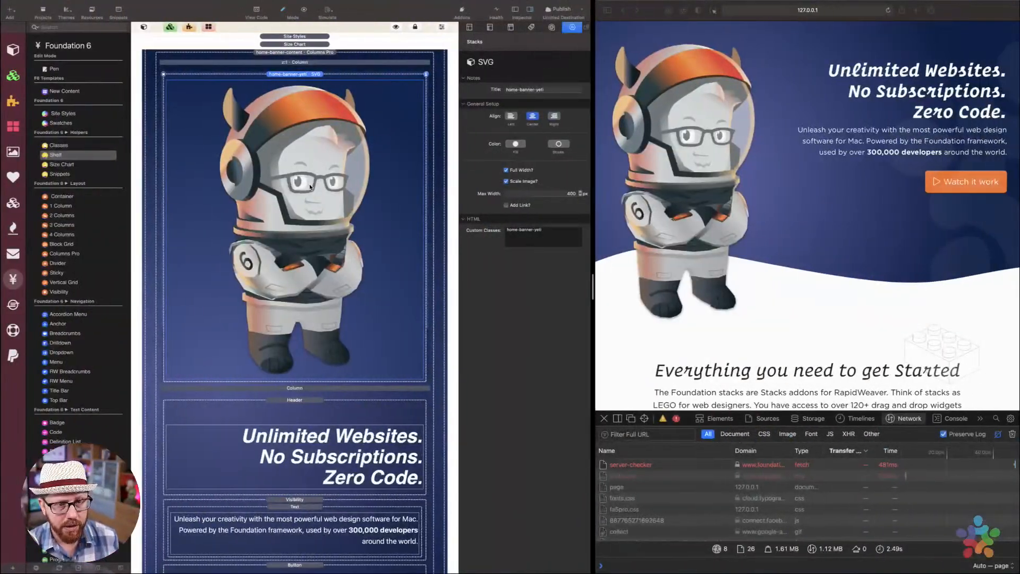
Replace all the code in RapidWeaver's home-banner-yeti SVG stack with the optimized markup and look over the banner
double_click(305, 253)
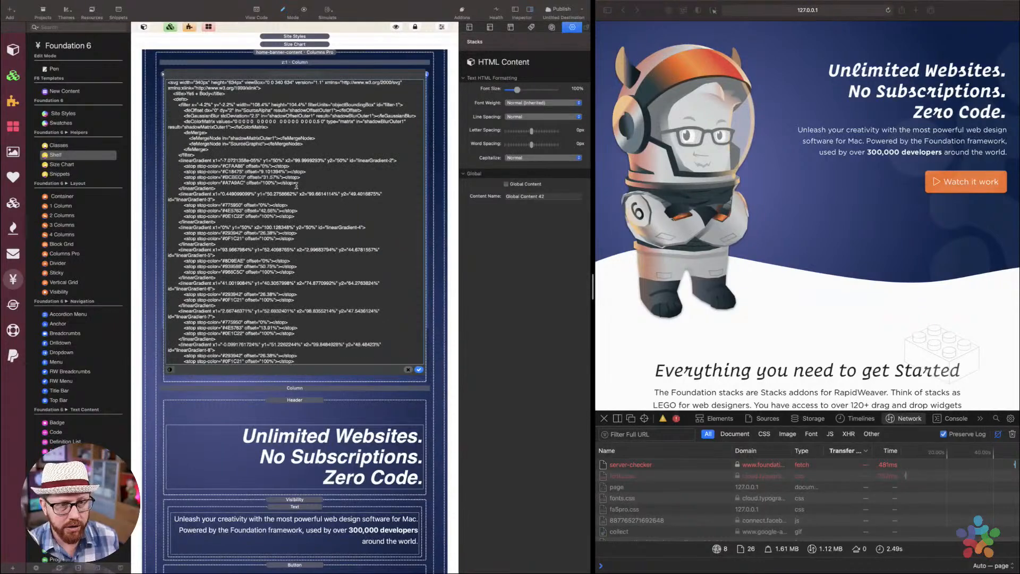
key(super+a)
key(super+v)
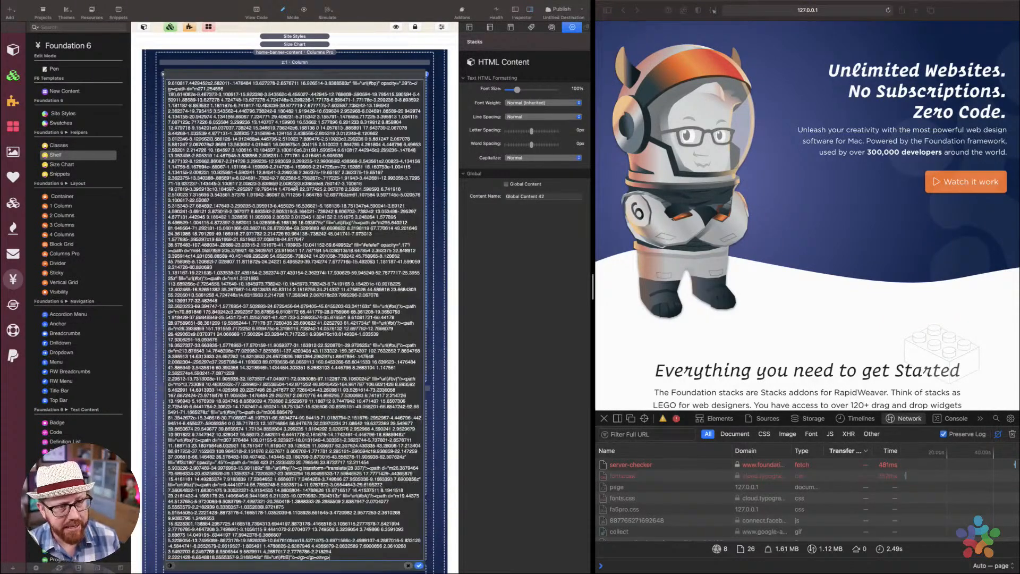
click(420, 565)
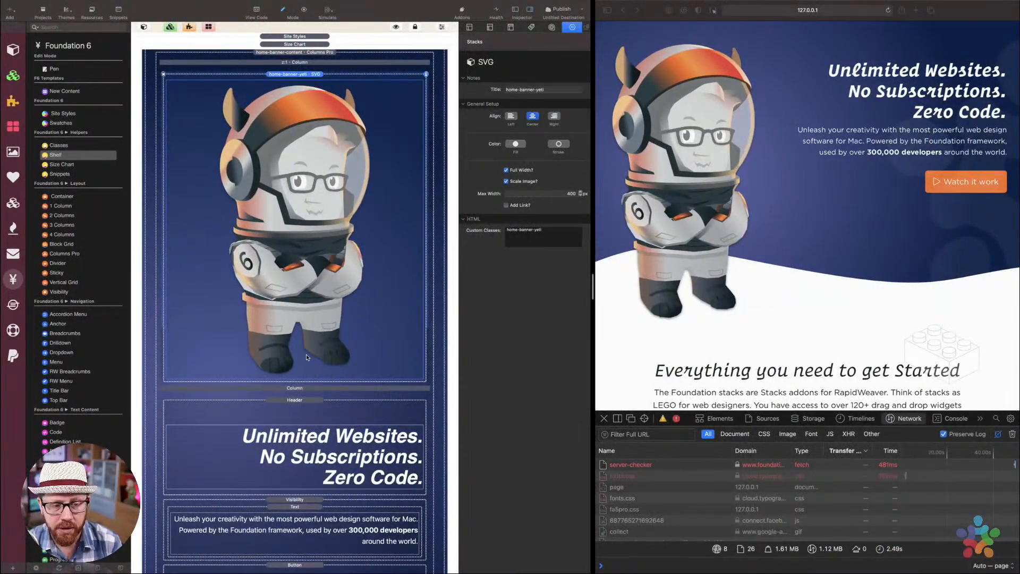
scroll(306, 357, down, 5)
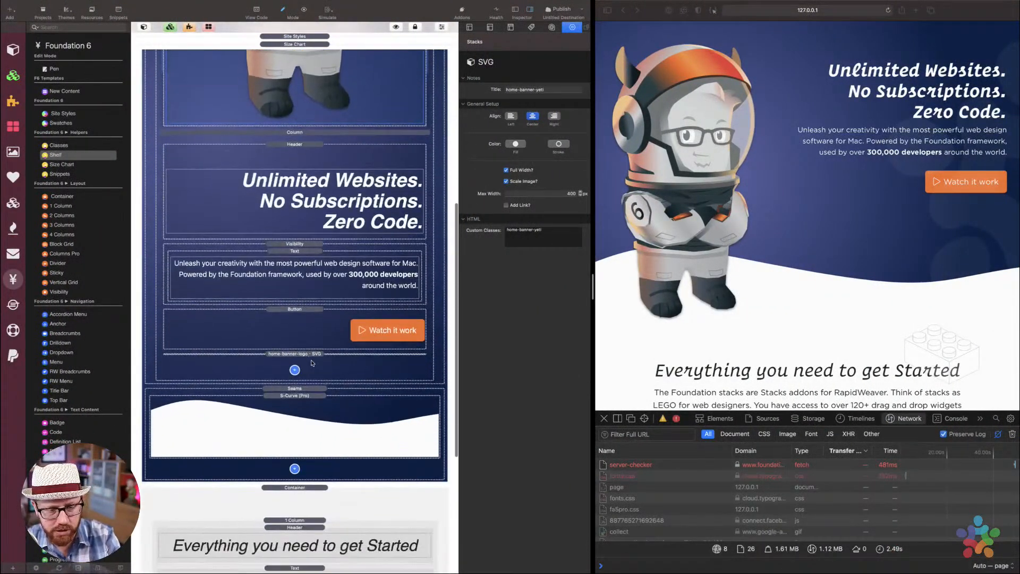
scroll(340, 445, up, 7)
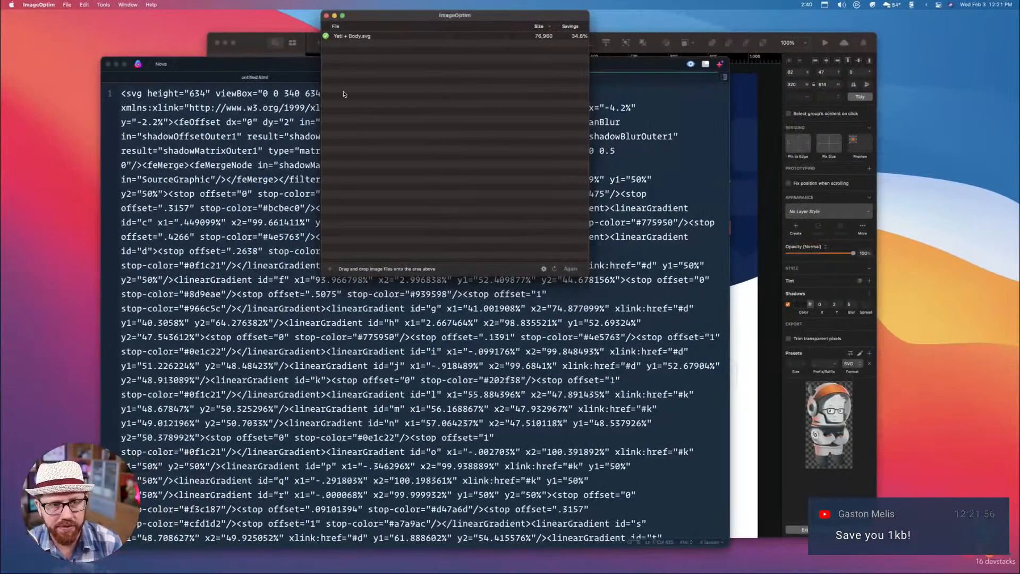
Close the ImageOptim window, bring the foundationstacks.sketch window forward in Sketch, and move it slightly
click(327, 15)
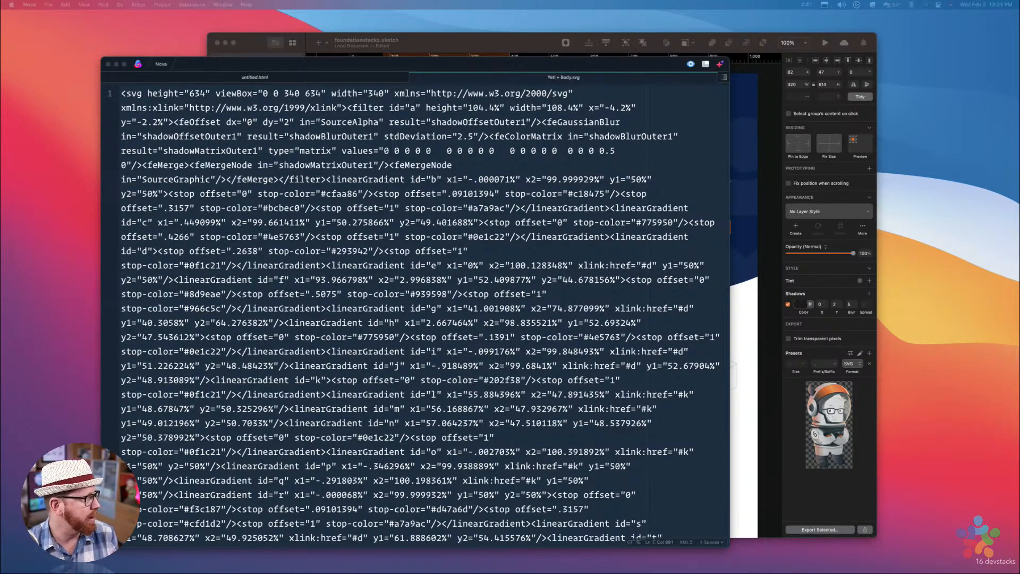
click(279, 222)
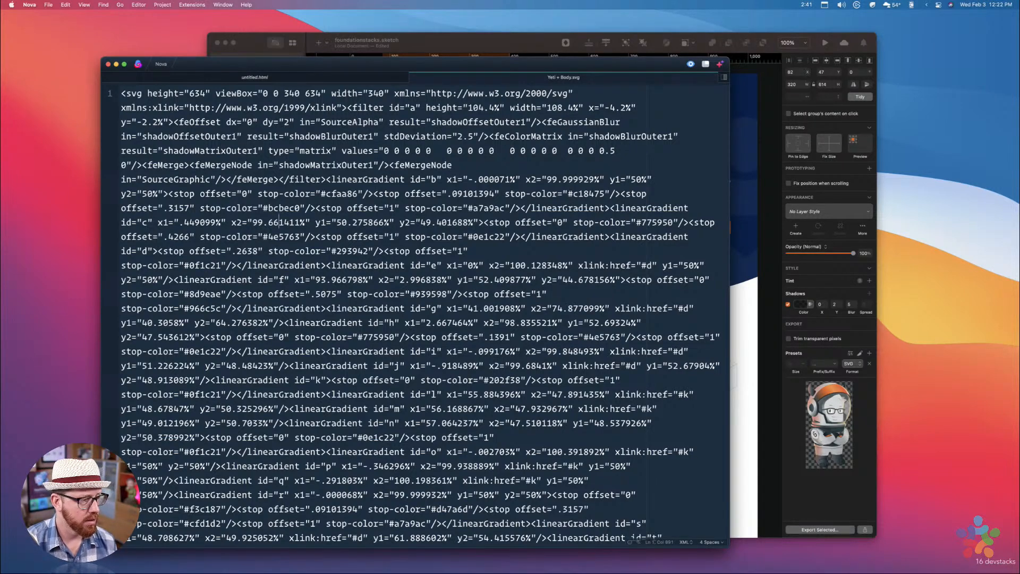
key(super+Tab)
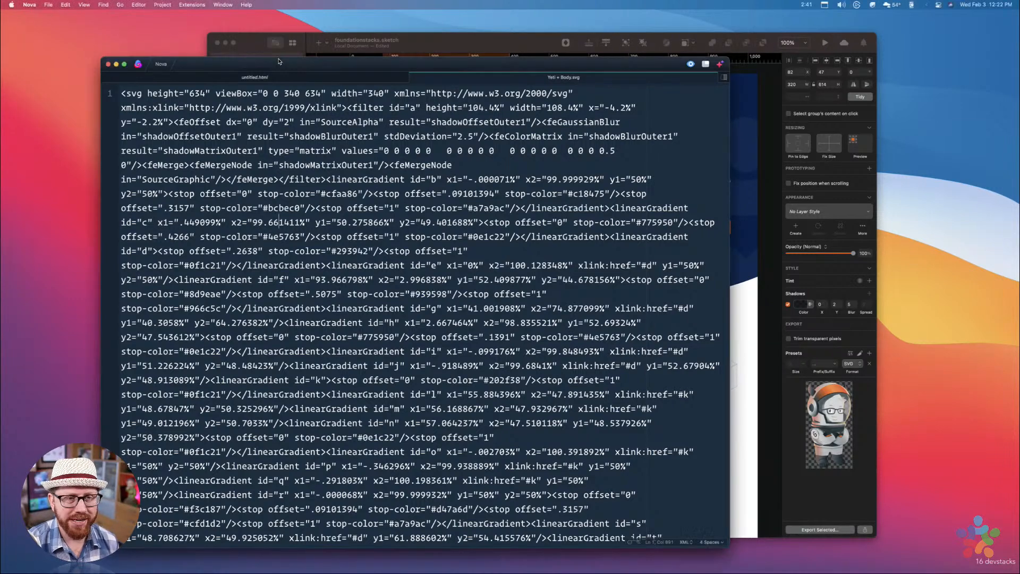
click(455, 48)
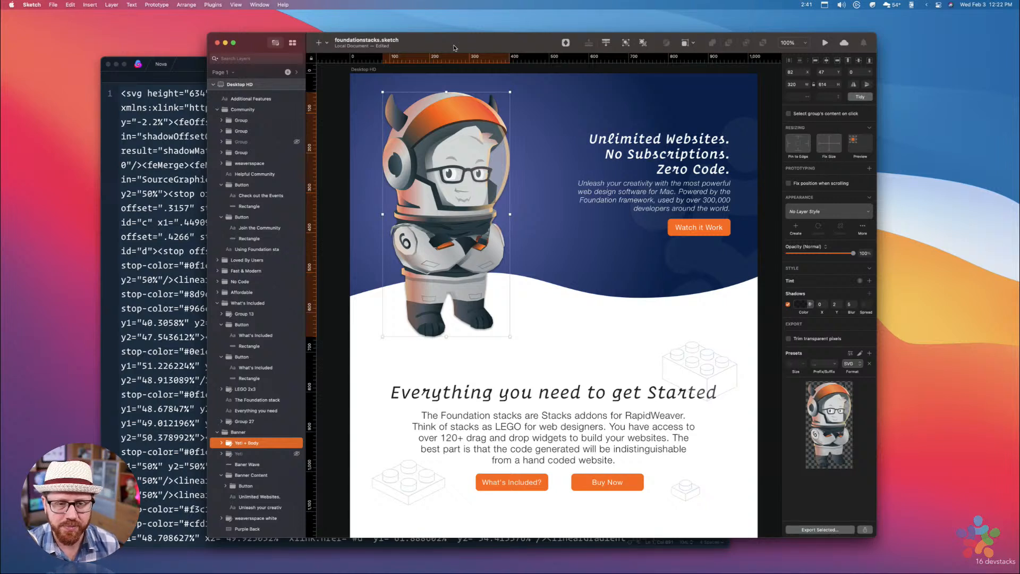
drag(456, 48, 484, 39)
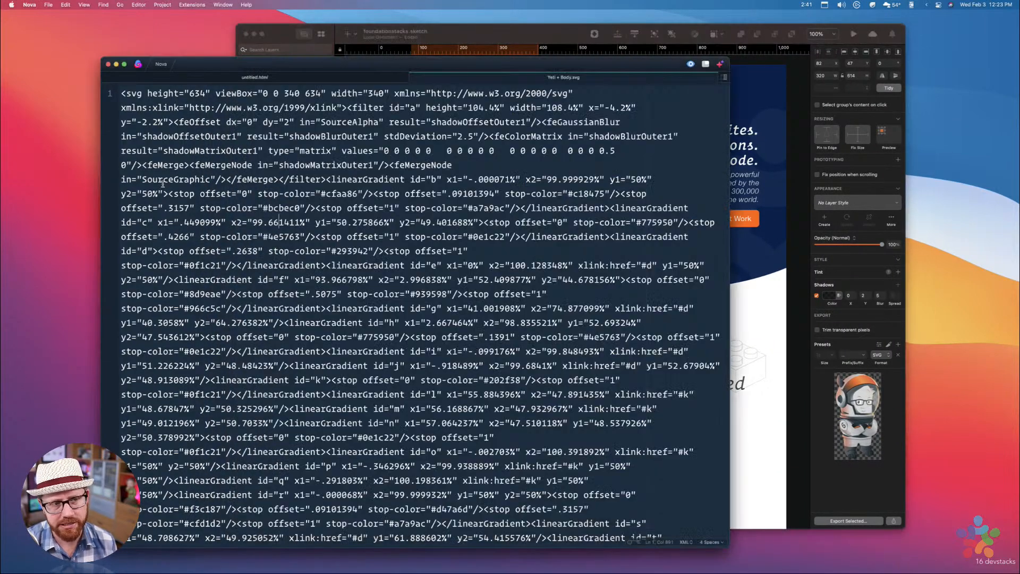
Close the Yeti + Body.svg file in Nova and minimize the editor window
click(226, 169)
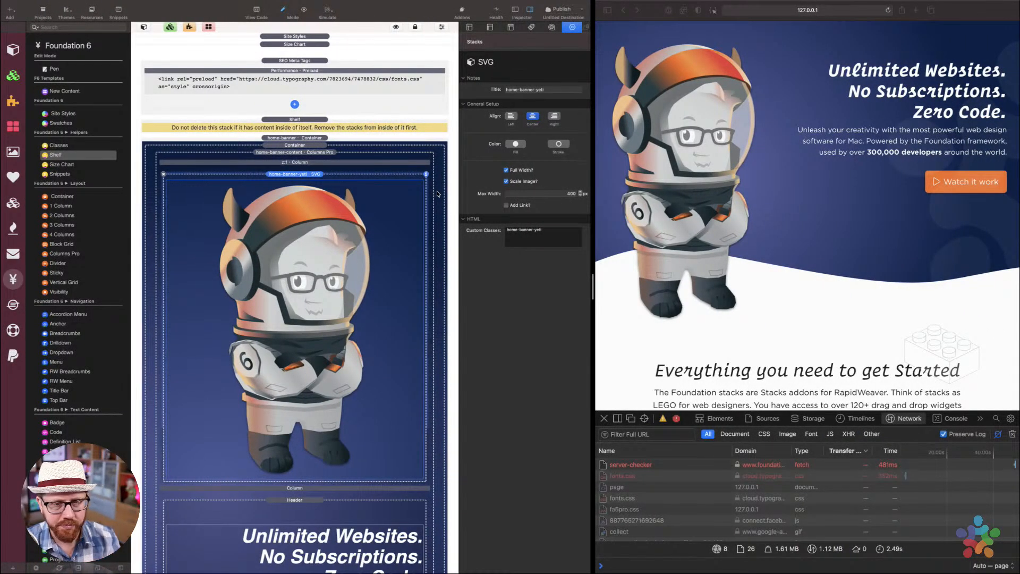
key(ctrl+Left)
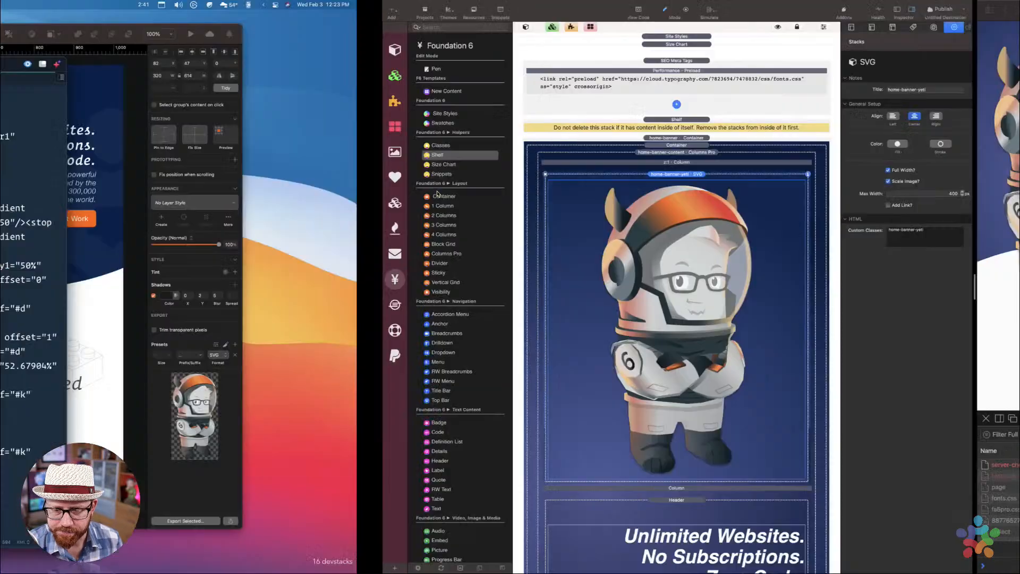
click(437, 193)
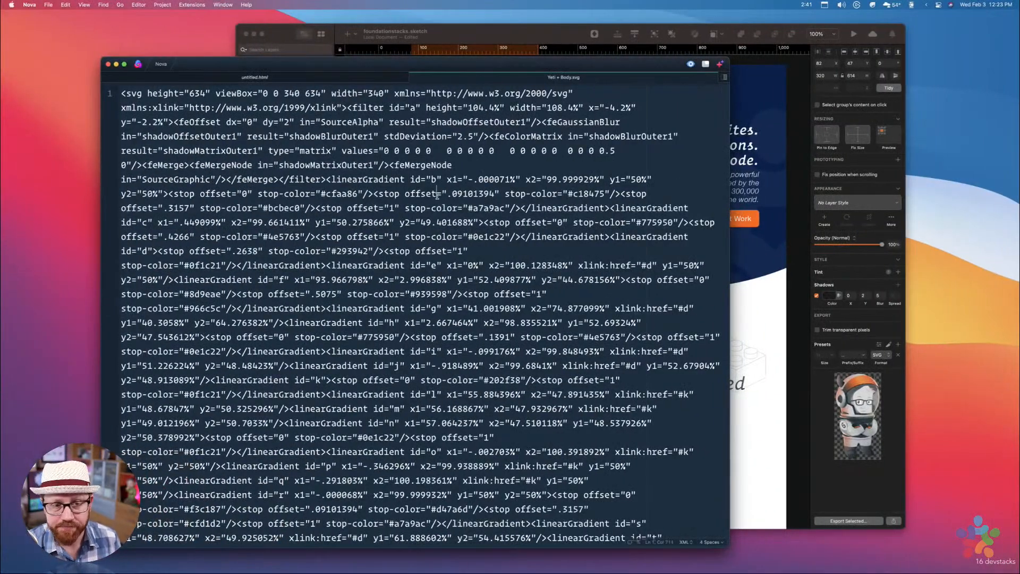
click(414, 77)
click(116, 64)
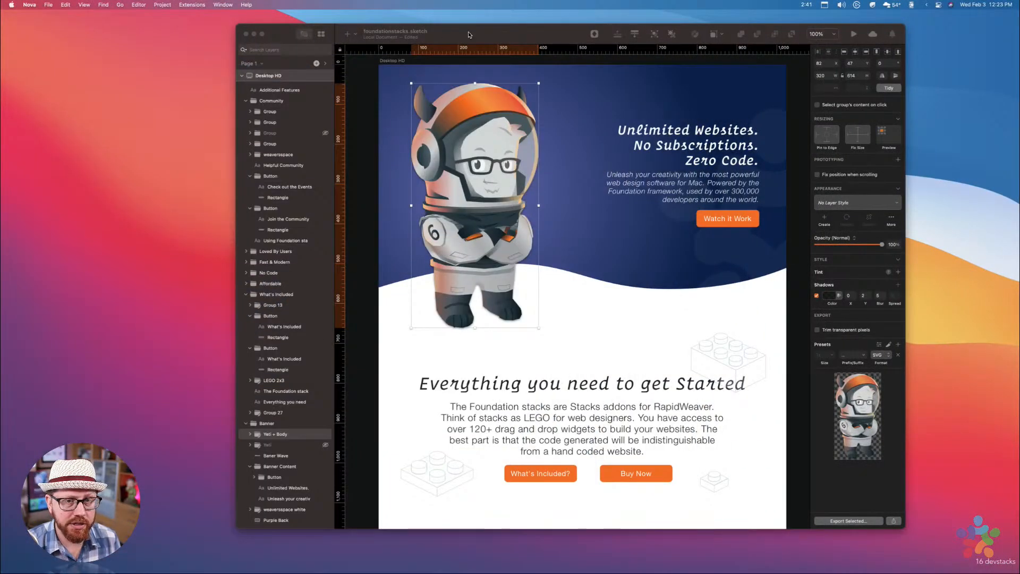
Switch to RapidWeaver, collapse the home-banner-yeti SVG stack, and highlight its custom class
key(ctrl+Right)
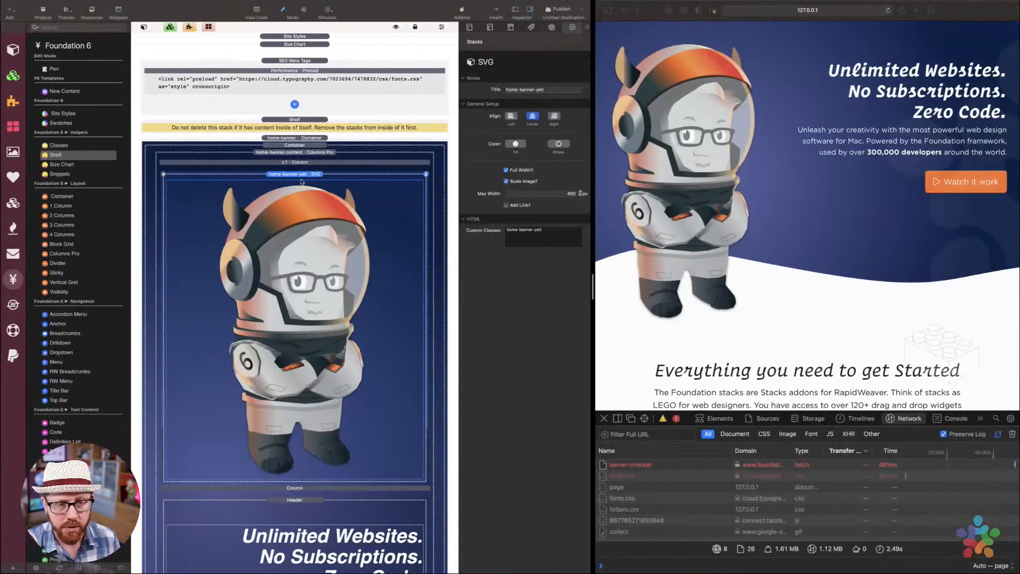
double_click(298, 176)
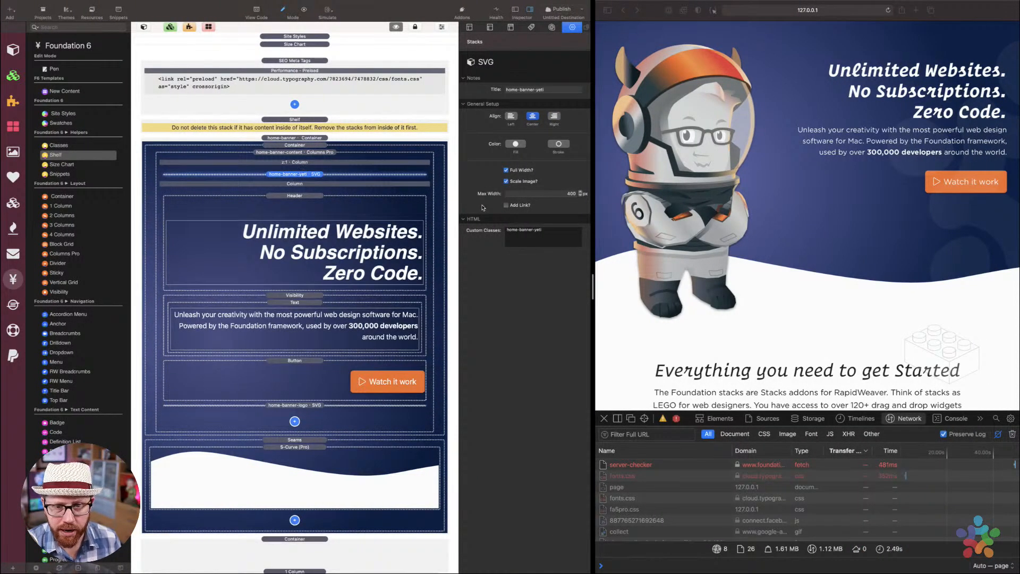
click(551, 236)
key(super+a)
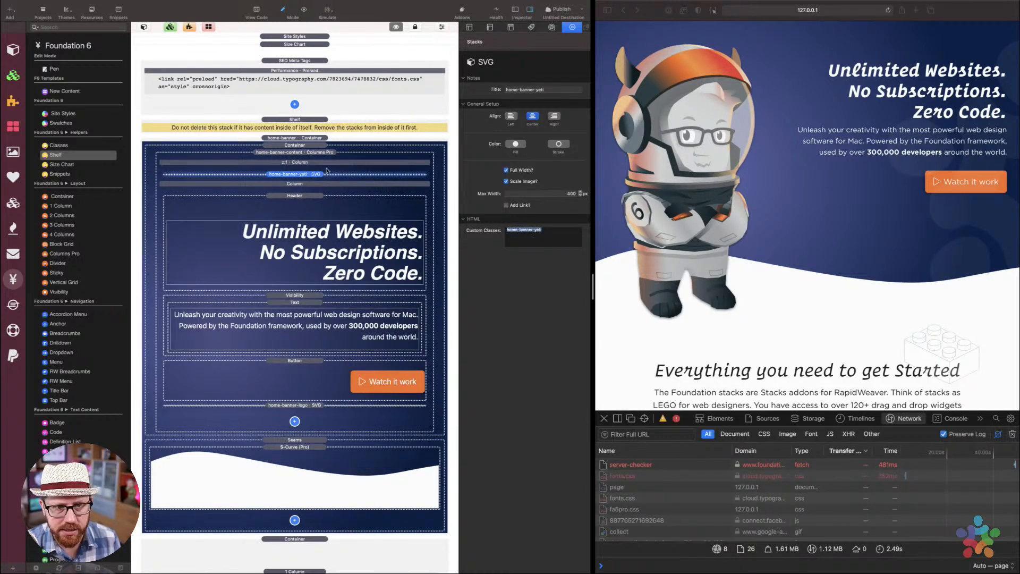
Expand the Site Styles stack, look over its font and general class styles, and collapse it
click(295, 37)
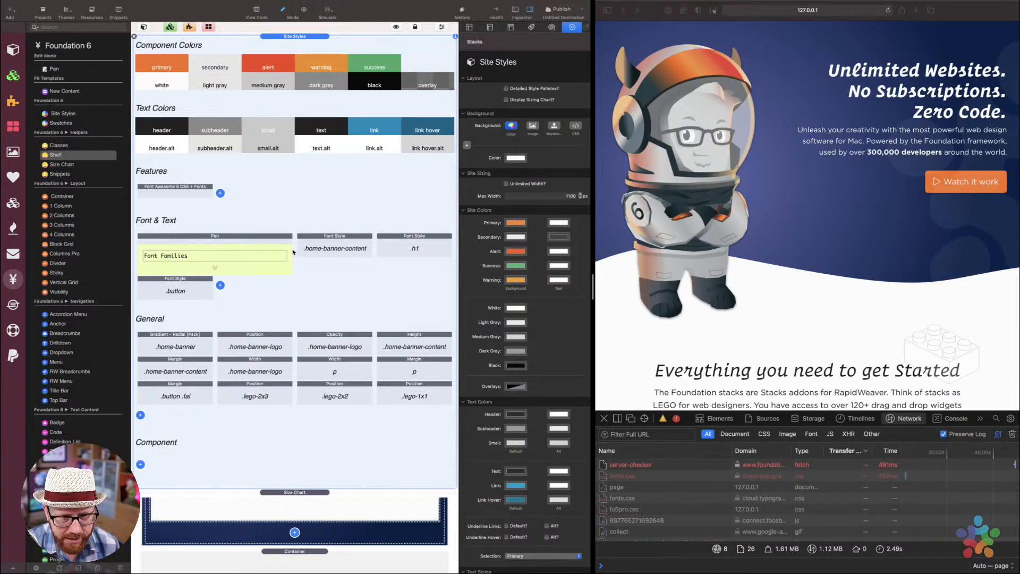
scroll(313, 288, up, 3)
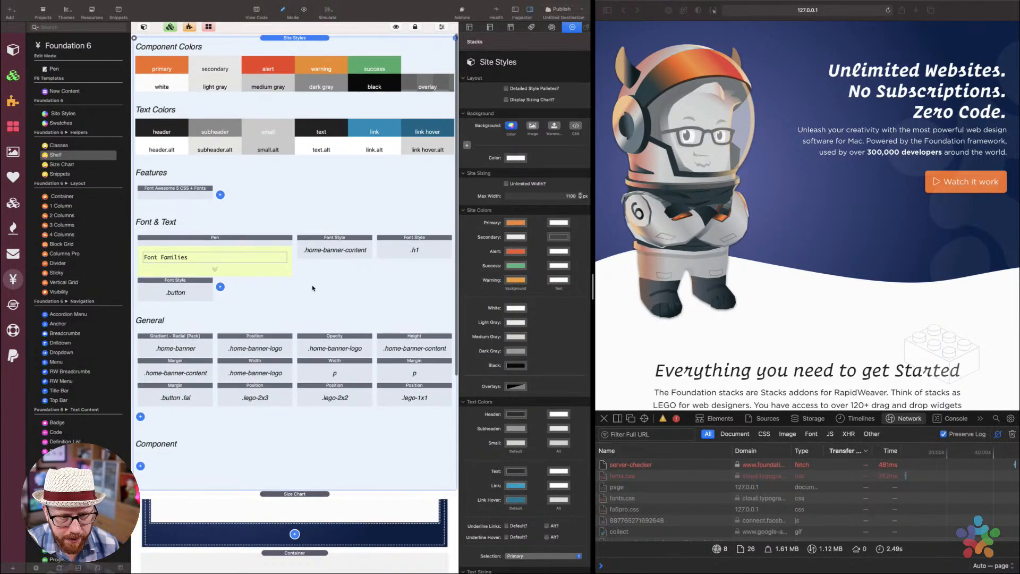
key(super+l)
click(286, 37)
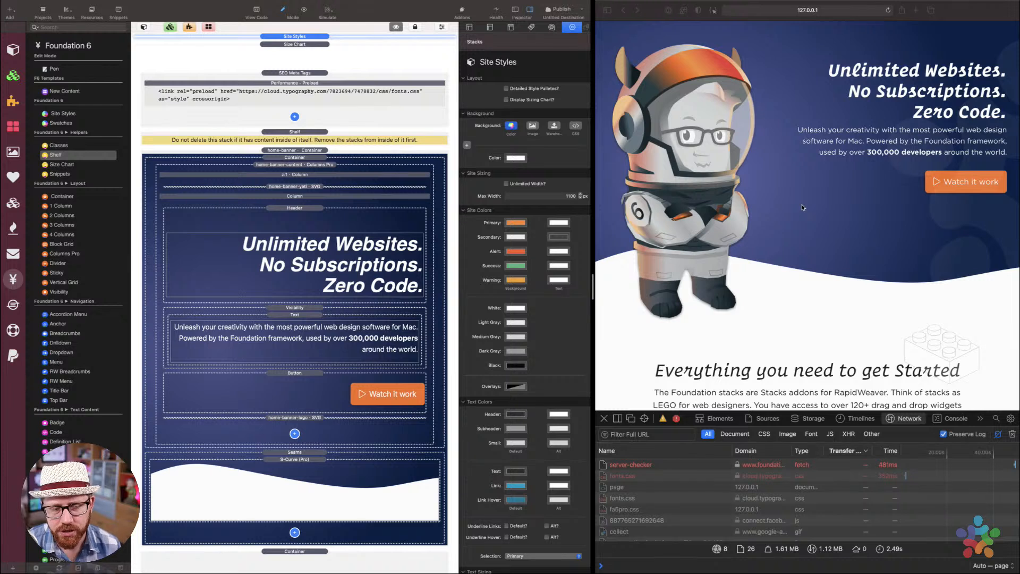
Review the settings of the banner's second Column, its Header, and the Visibility stack around the intro text
click(348, 197)
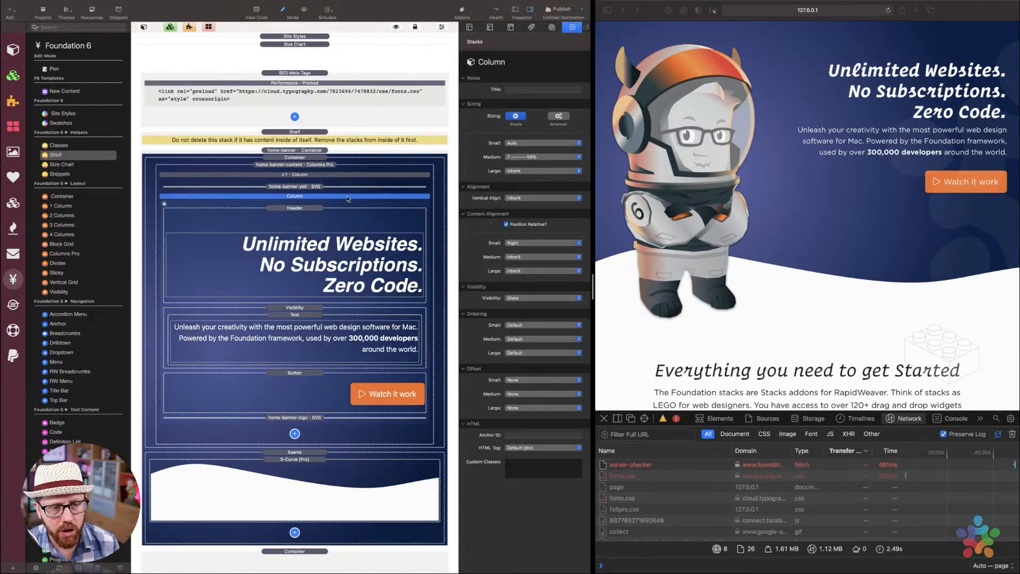
click(316, 210)
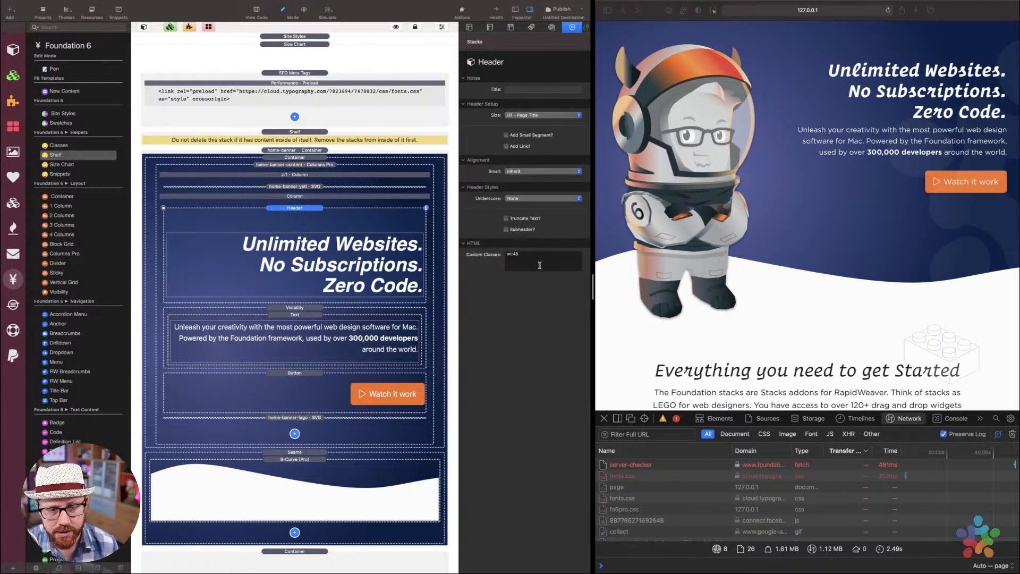
click(307, 309)
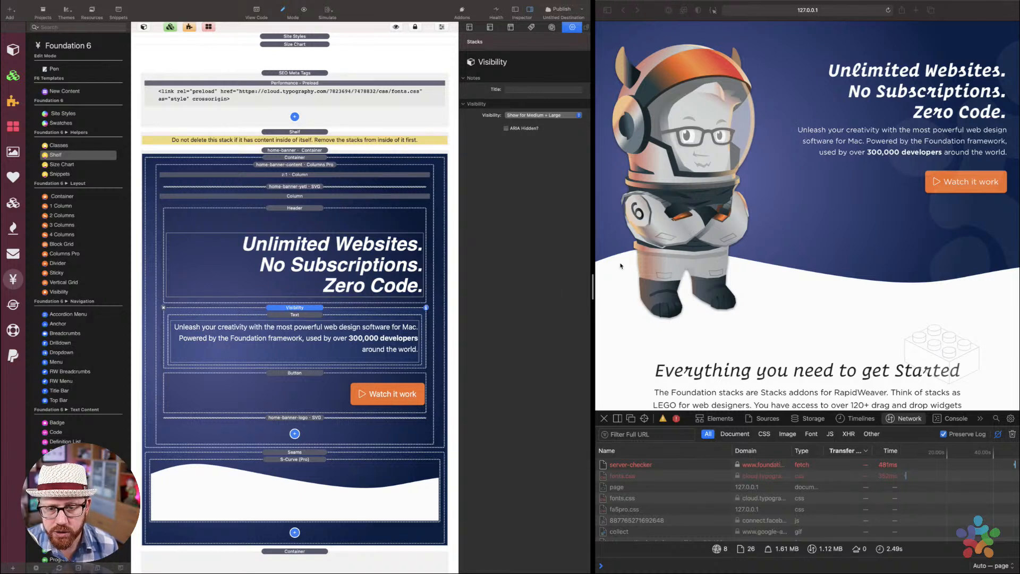
Highlight the banner's intro paragraph in the browser preview and clear the selection
click(599, 277)
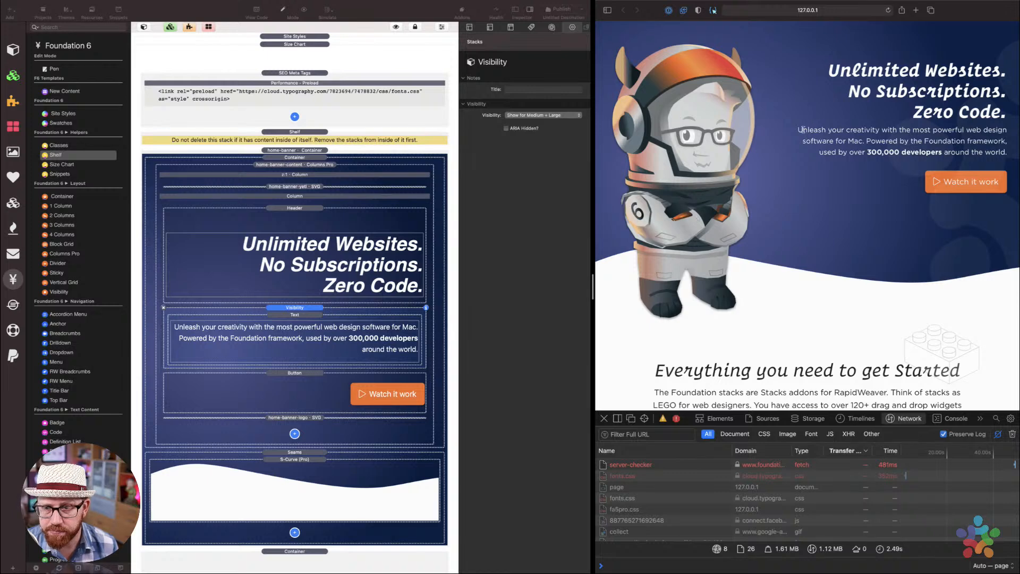
drag(797, 130, 1018, 152)
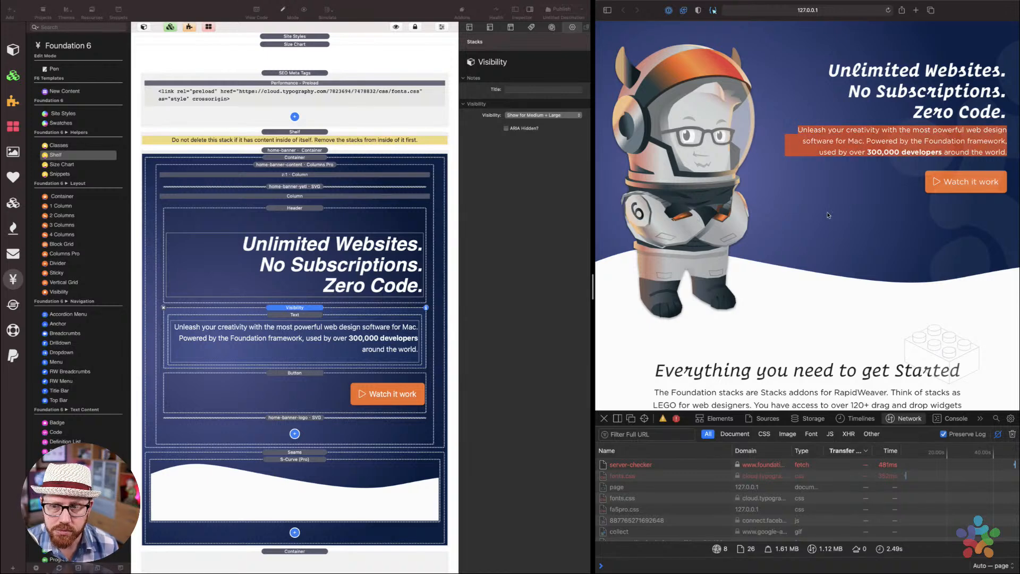
click(854, 208)
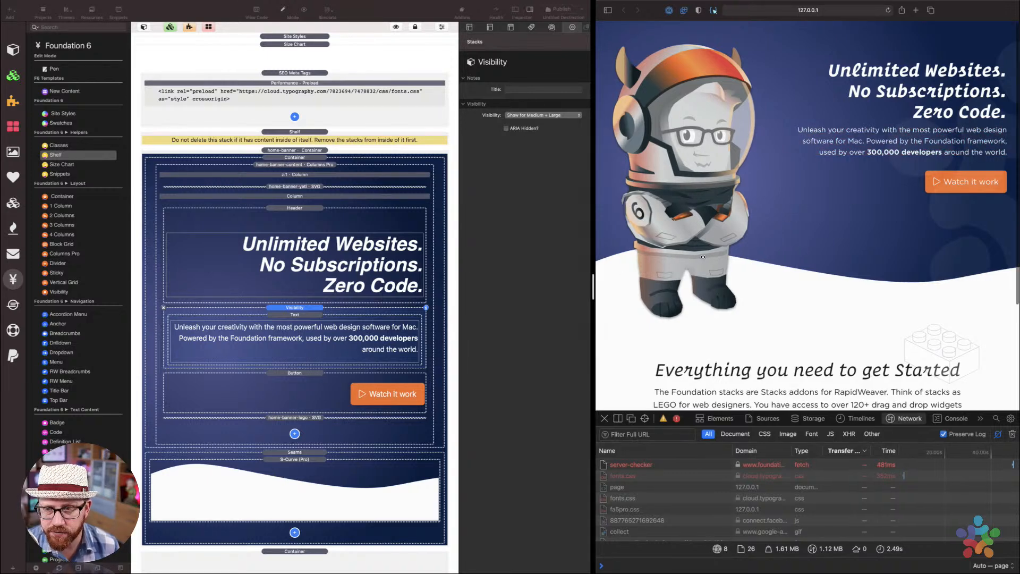
Narrow the browser preview to phone width, widen it back to a medium layout, and highlight the intro paragraph
drag(604, 273, 790, 247)
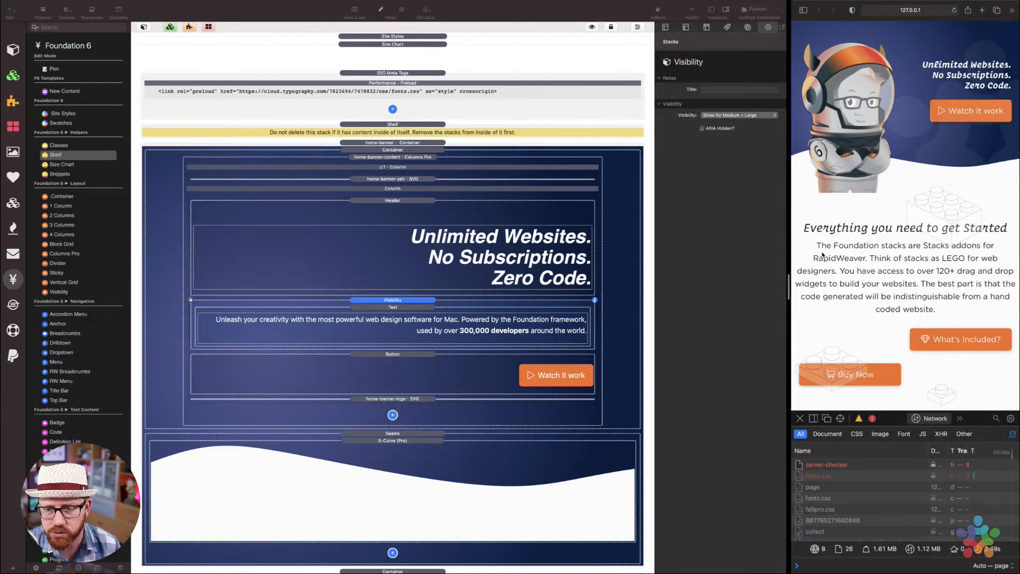
drag(788, 285, 646, 310)
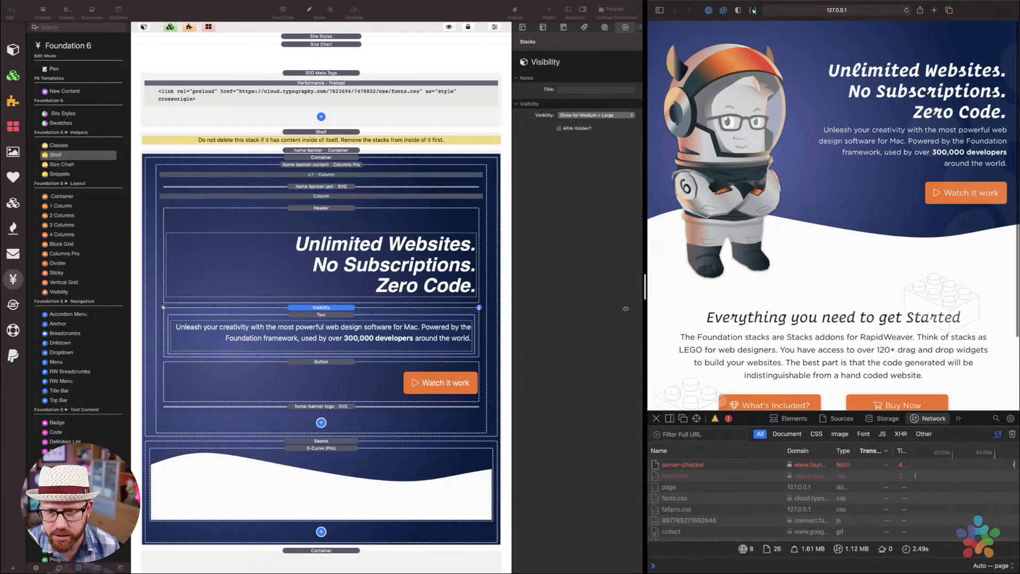
drag(626, 309, 625, 309)
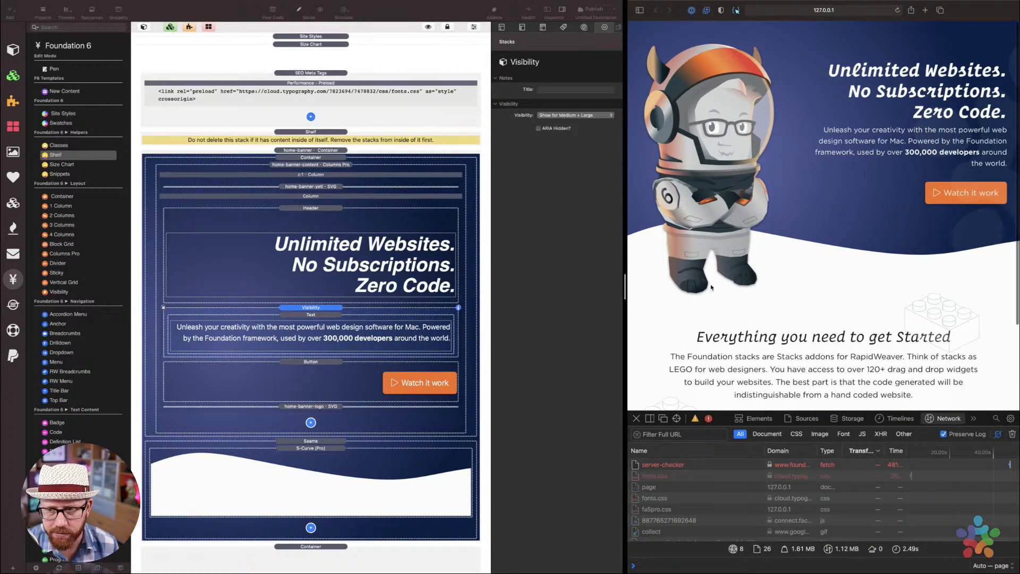
scroll(712, 288, down, 1)
drag(824, 121, 1013, 154)
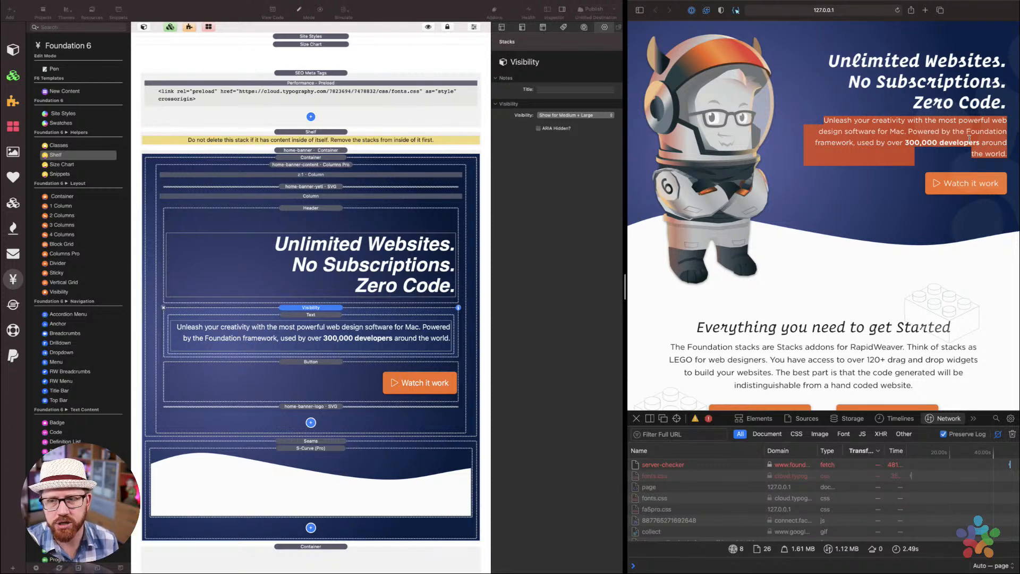
click(969, 139)
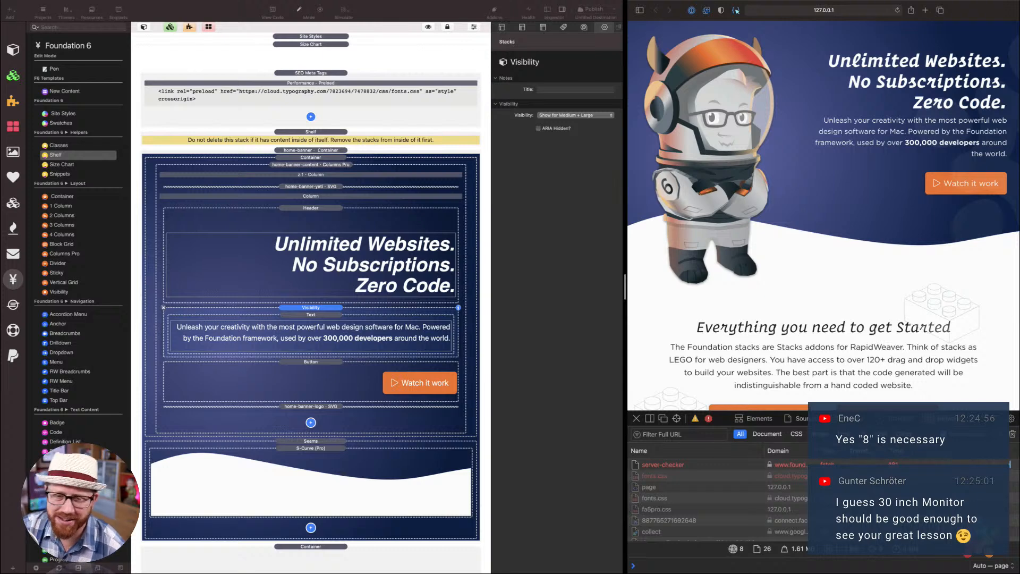
Select the banner's Watch it work Button stack and examine the icon markup in its label
scroll(357, 329, down, 3)
click(329, 320)
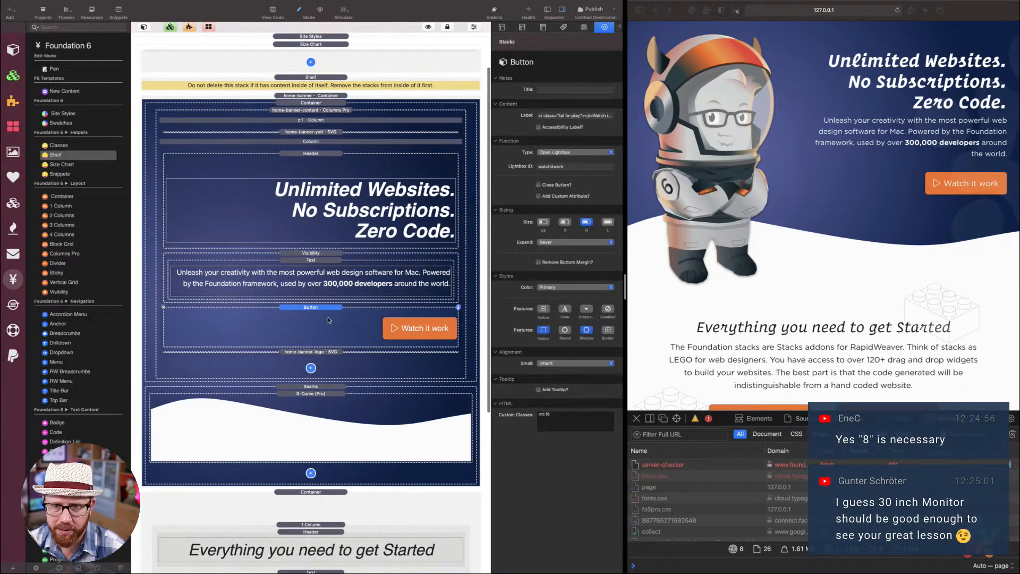
click(579, 115)
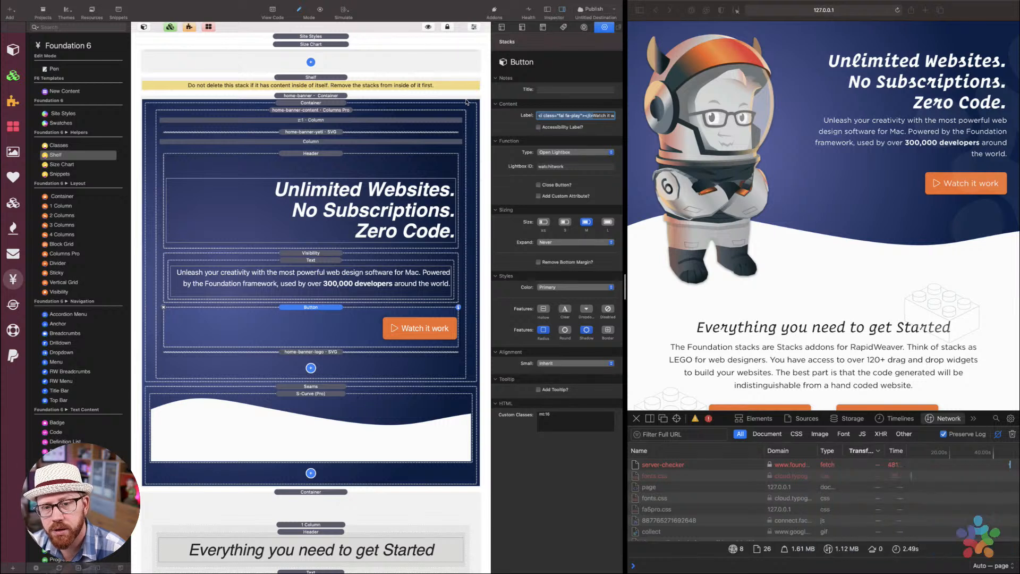
click(567, 117)
click(593, 120)
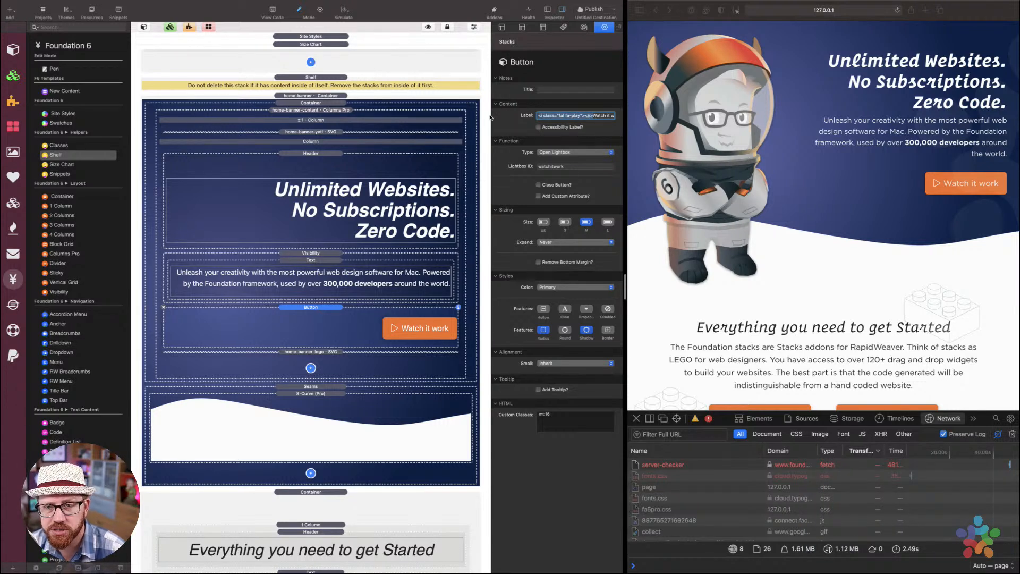
Open fontawesome.com in a new browser tab and view the Light style of the ad icon from the icon gallery
click(807, 123)
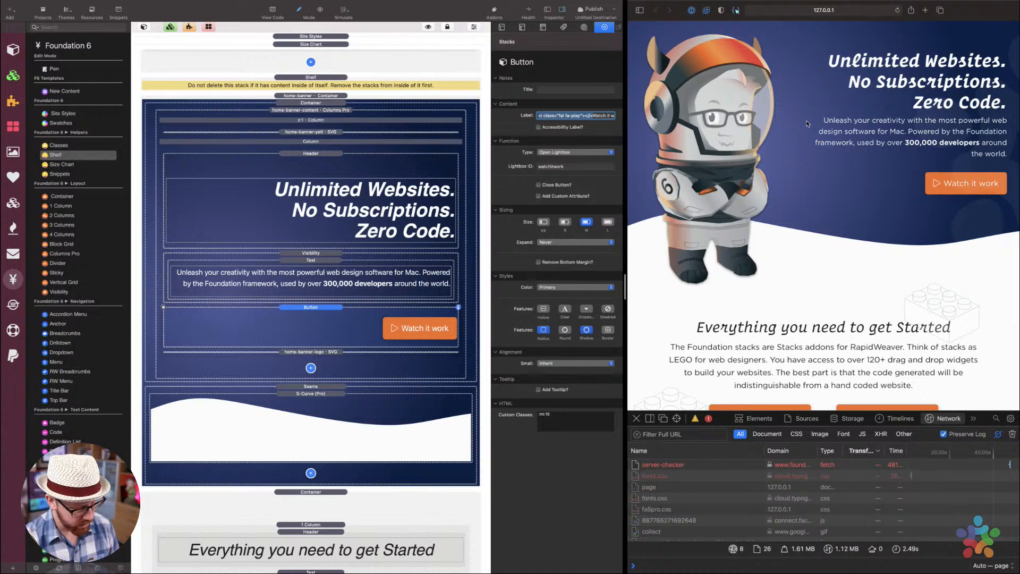
key(super+t)
text(fontawesome.com)
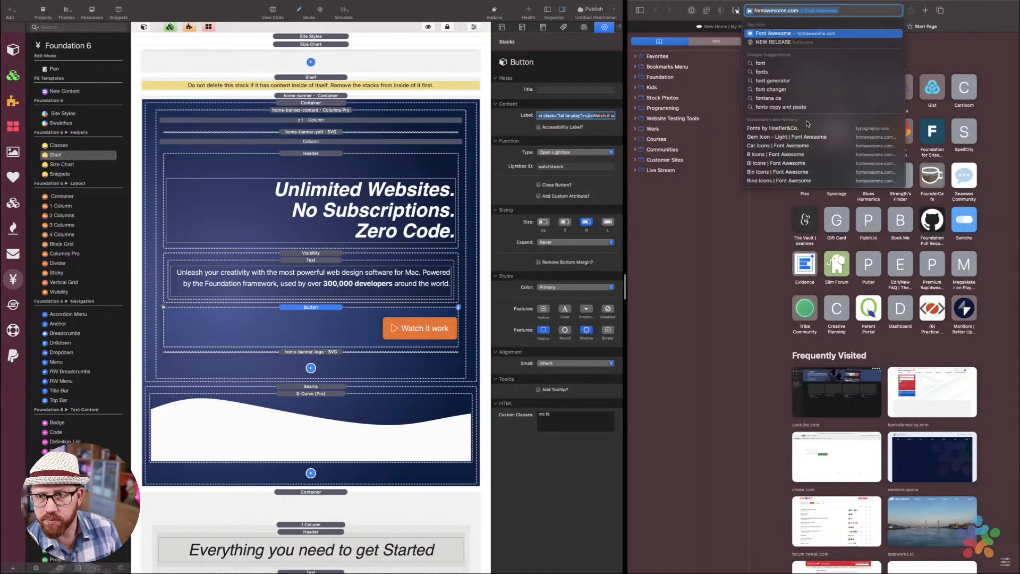
key(Return)
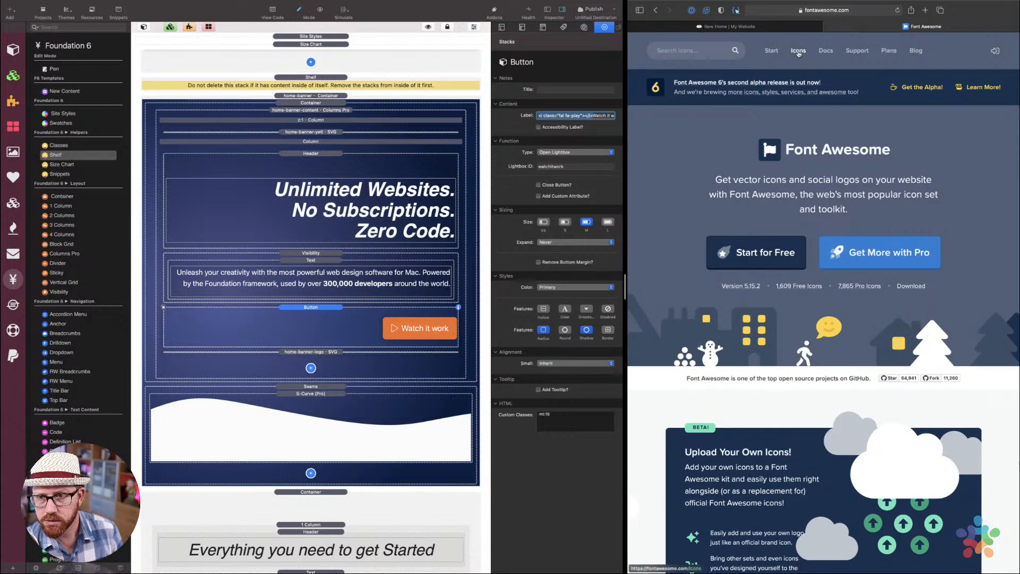
click(799, 52)
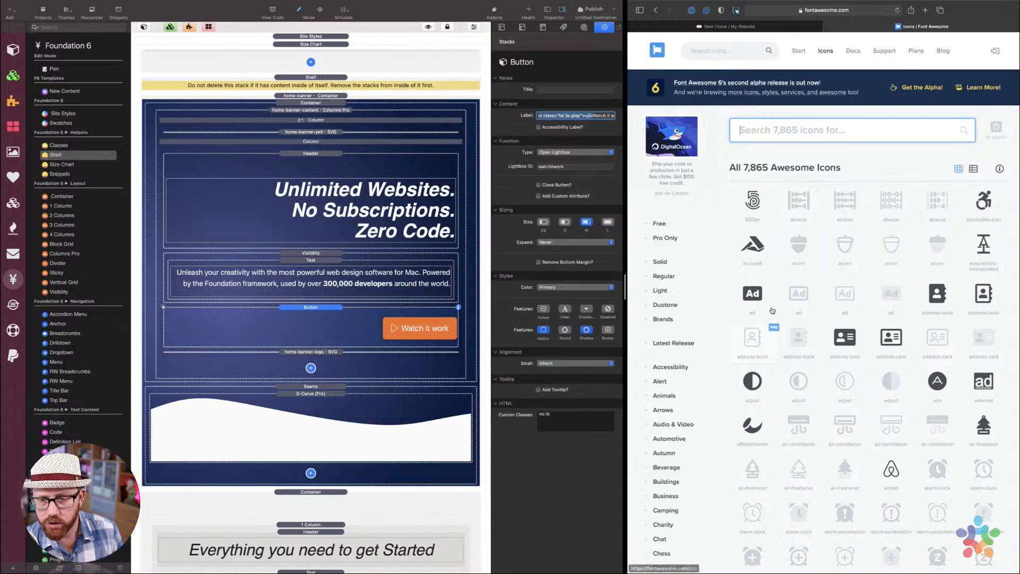
click(761, 296)
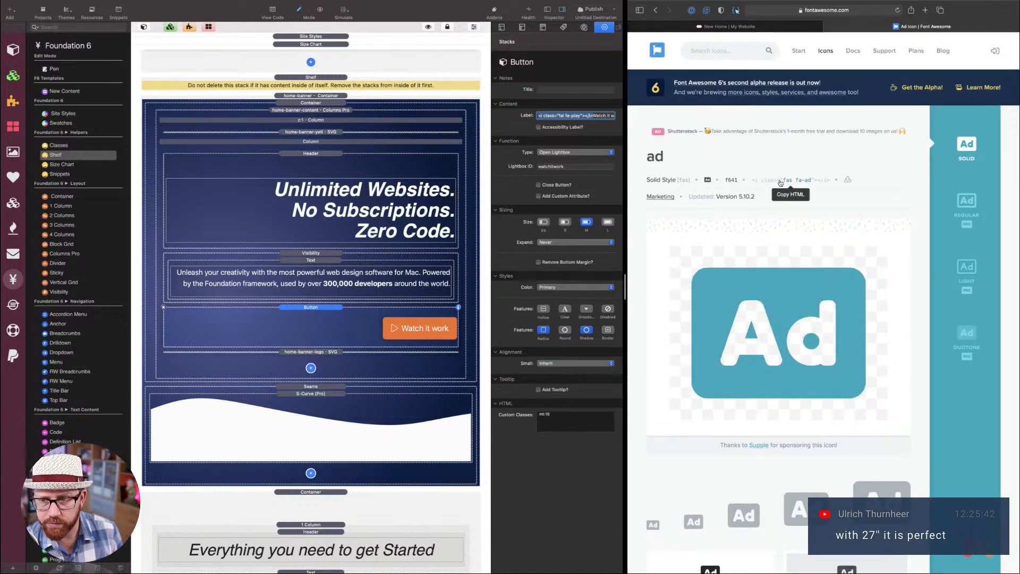
click(974, 275)
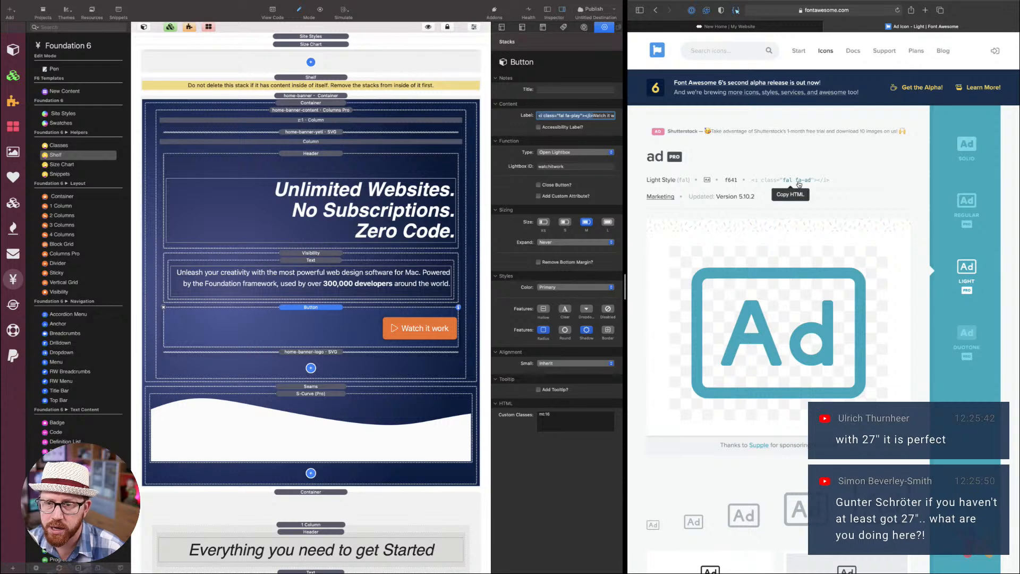
Review which icon sets the Font Awesome 5 CSS + Fonts stack loads in Site Styles, and collapse both stacks
click(301, 37)
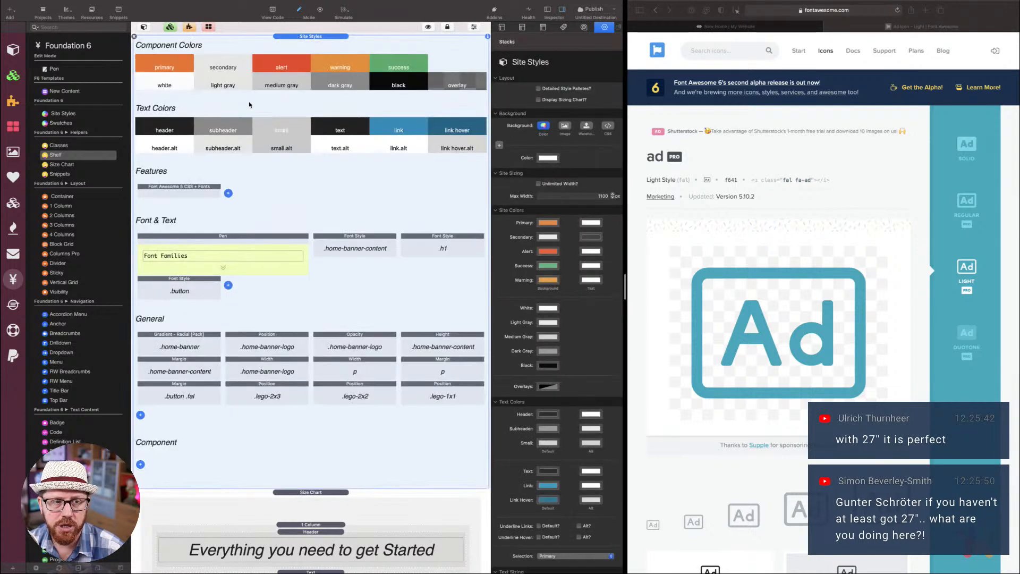
click(163, 189)
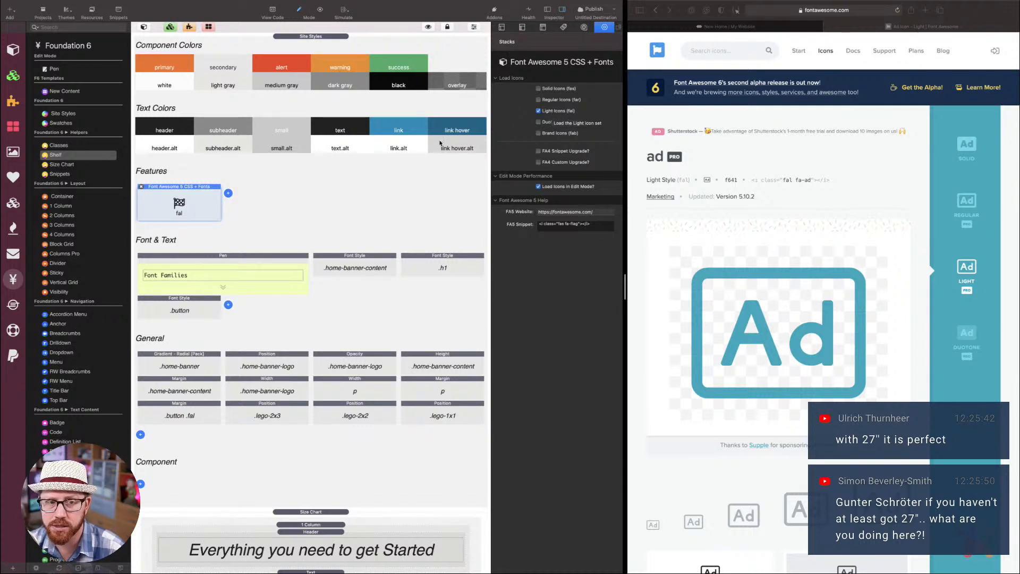
click(161, 187)
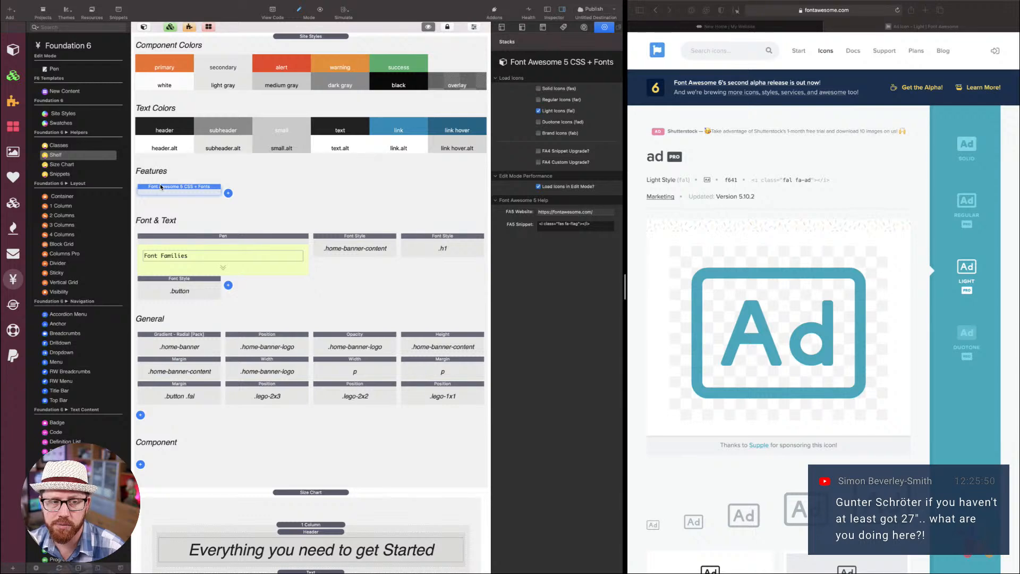
click(309, 36)
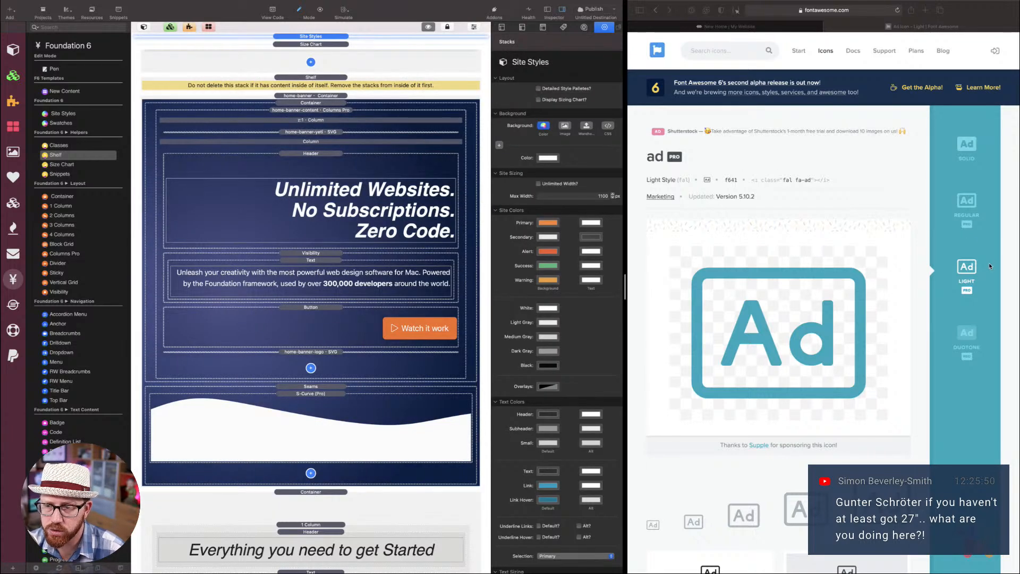
Copy the light ad icon's HTML snippet and inspect the matching icon markup in the banner Button's label
click(774, 183)
click(792, 180)
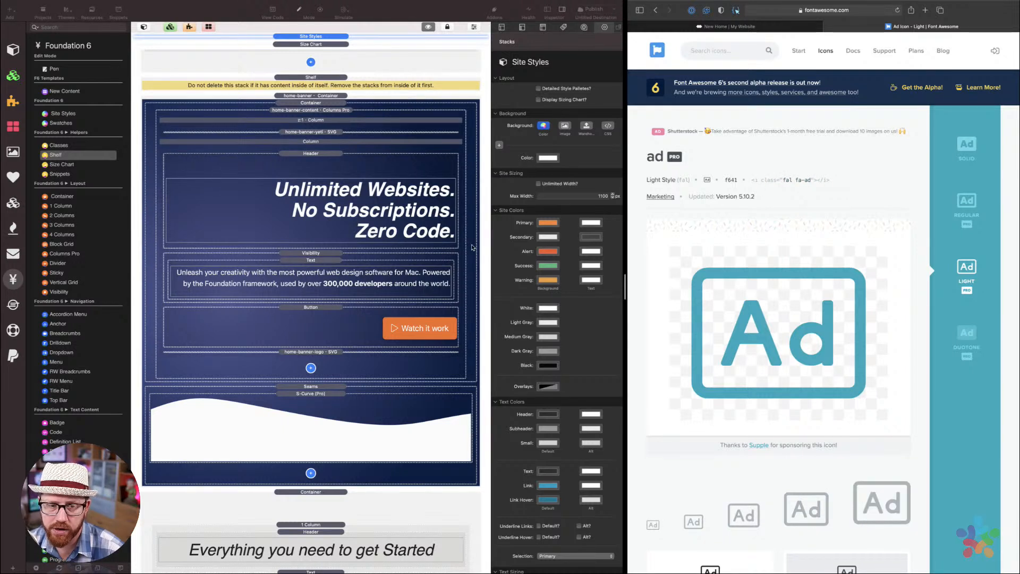
click(378, 314)
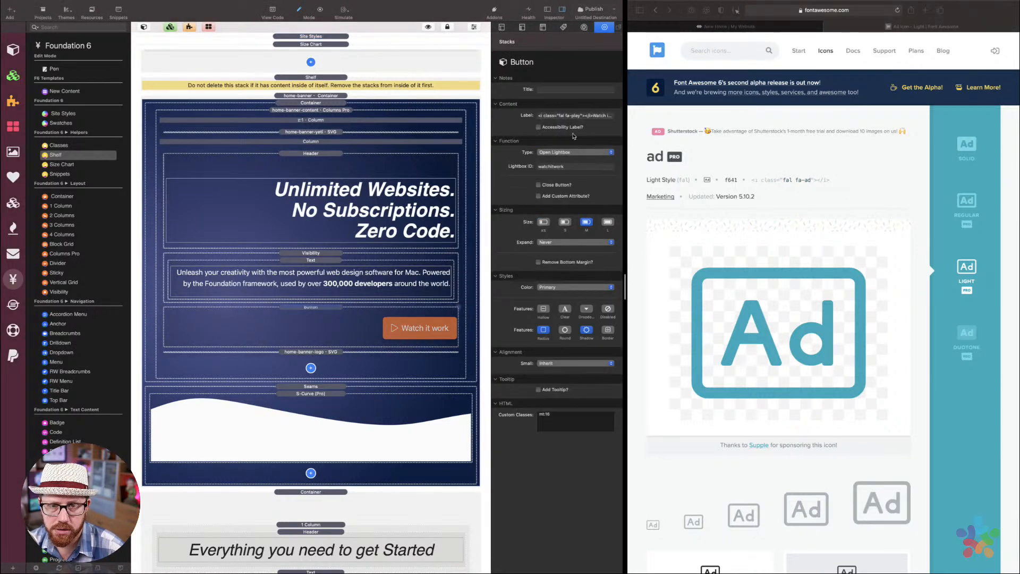
click(588, 116)
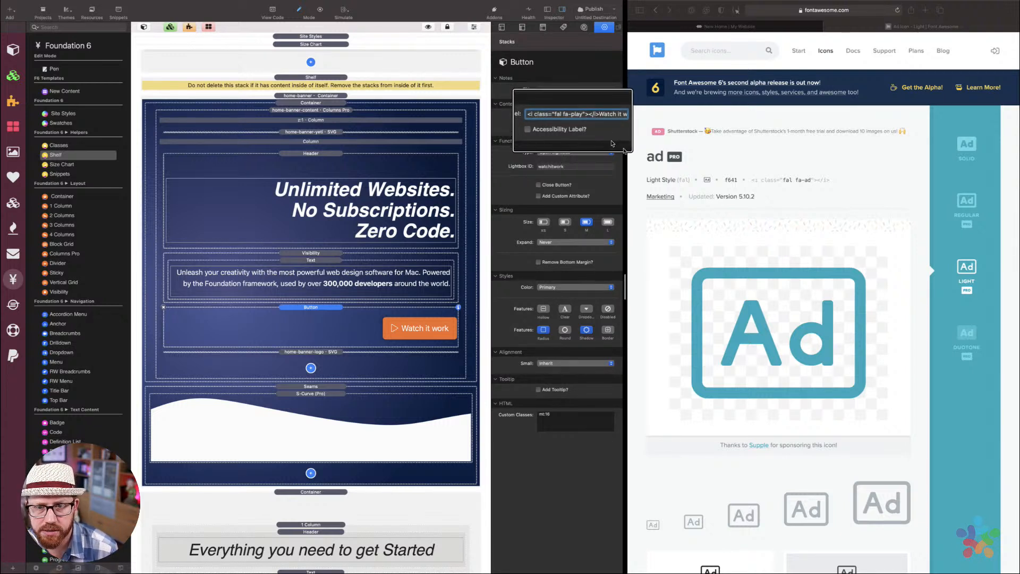
Try extra spaces between the icon markup and "Watch it work" in the Button's label, and remove them
key(super+Right)
key(shift+super+Right)
key(Left)
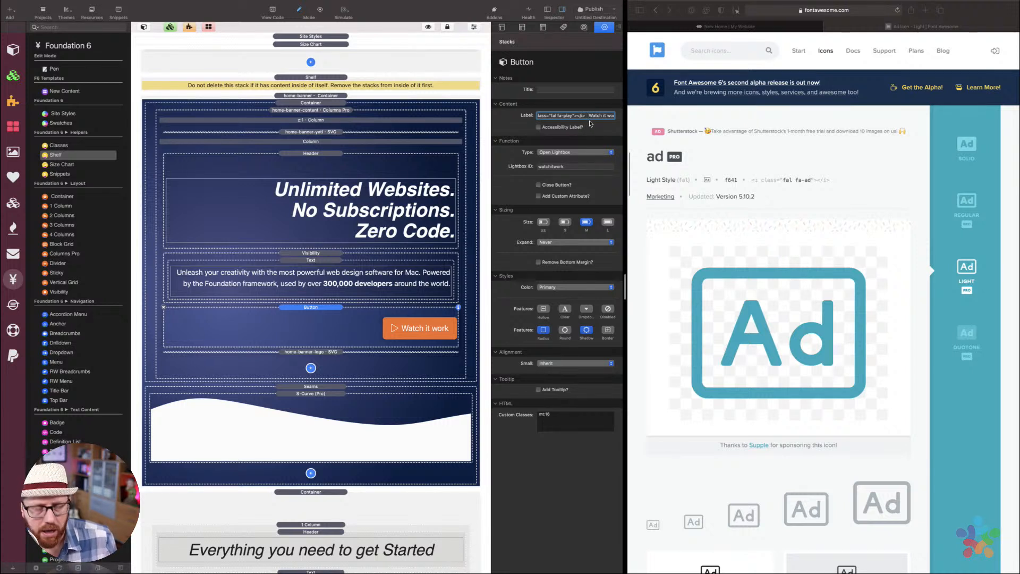
key(BackSpace)
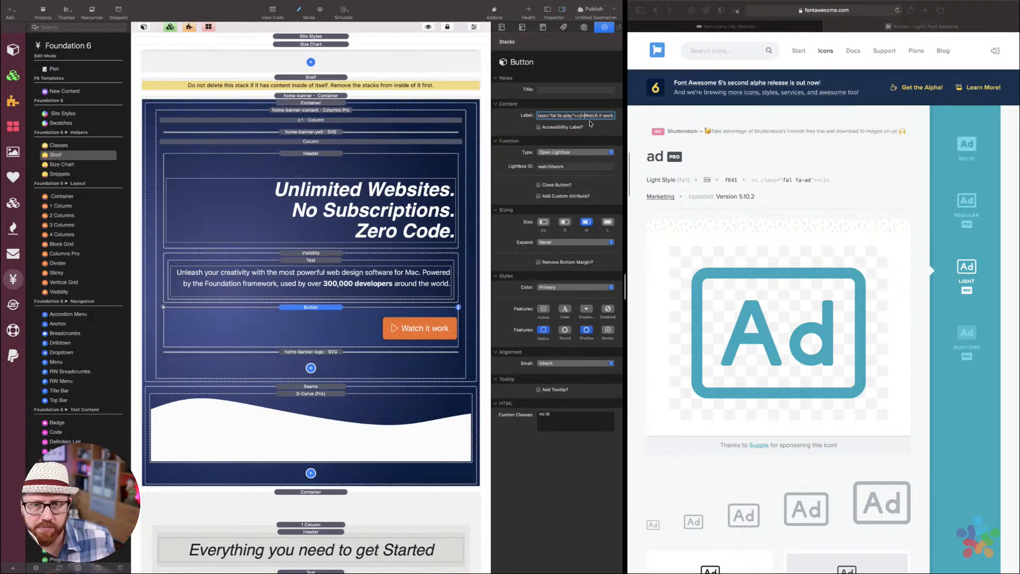
Finish with the Button's label and open the .button .fal Margin swatch in Site Styles
key(Tab)
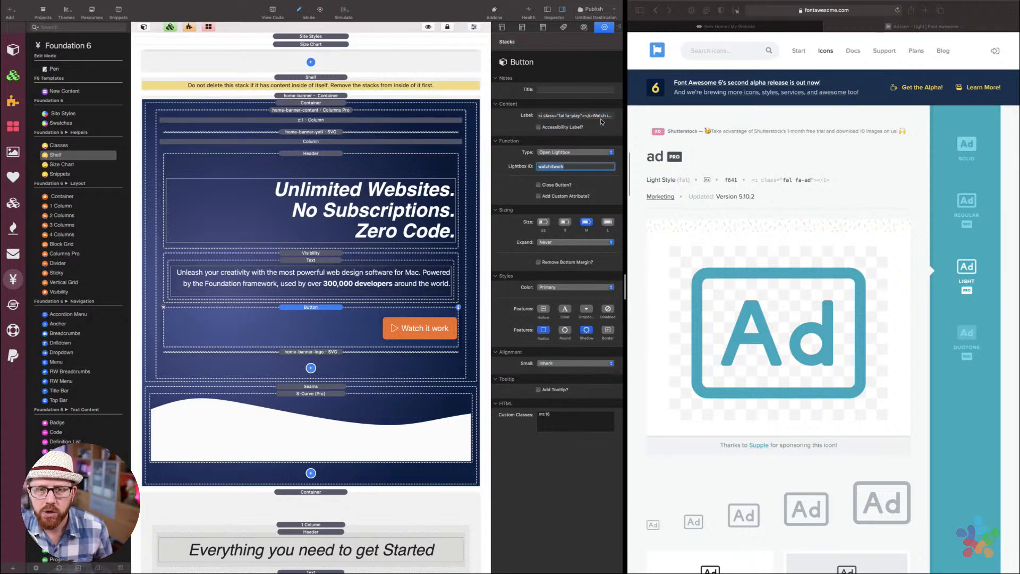
click(593, 118)
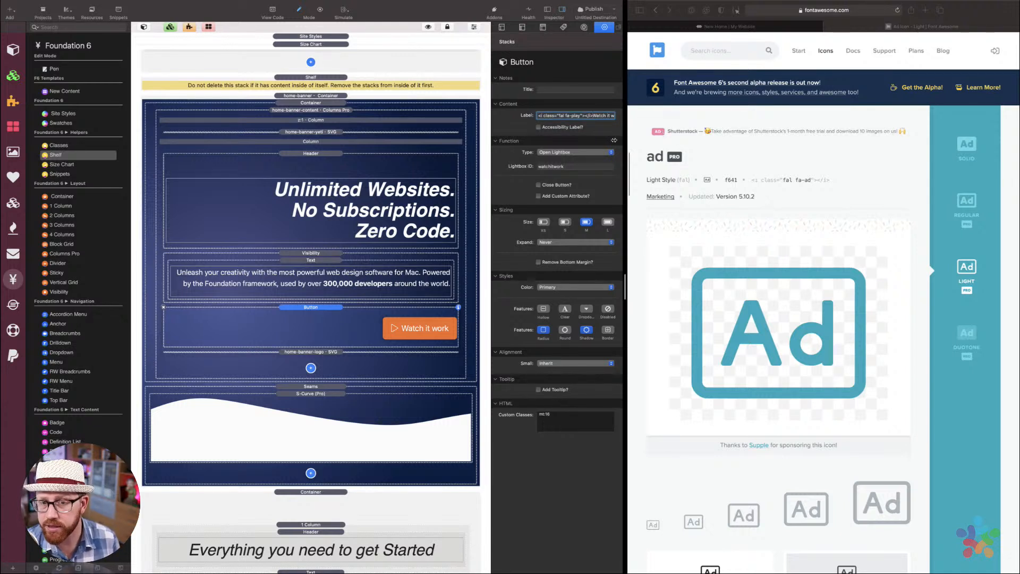
scroll(311, 159, up, 2)
click(317, 36)
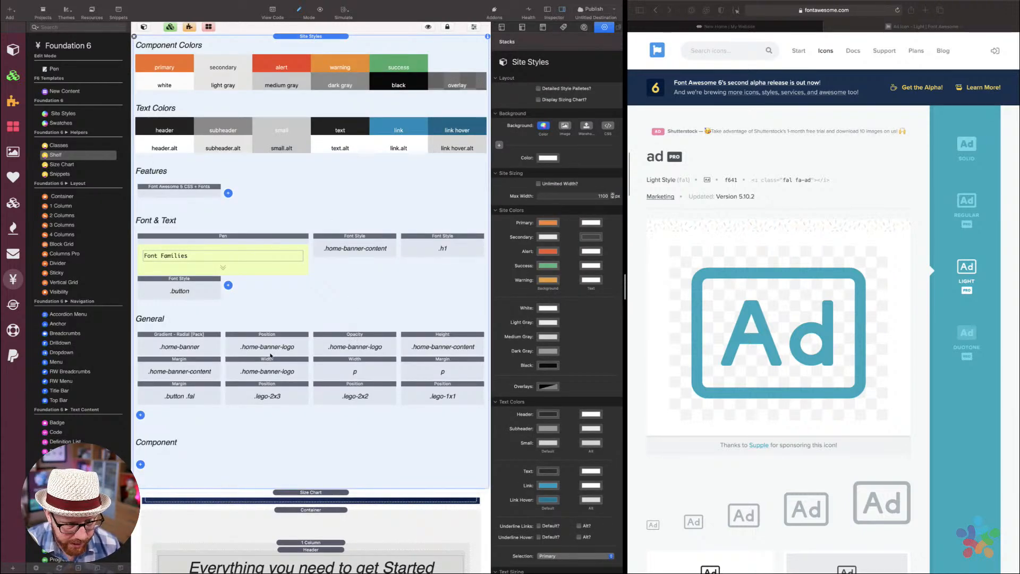
click(205, 386)
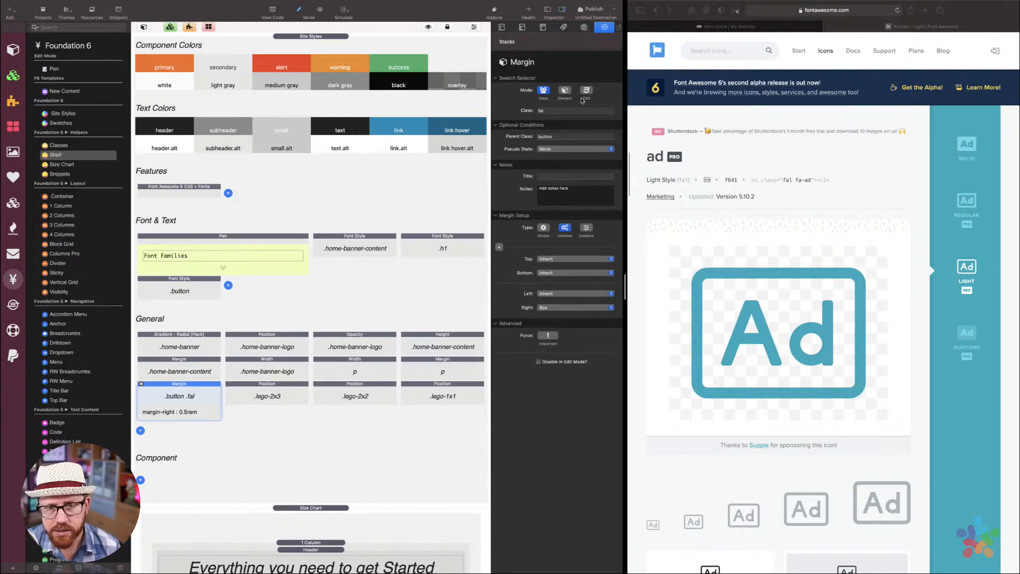
Compare the Margin swatch's class fal with the ad icon's HTML snippet, copy that snippet, and inspect the swatch's parent class button
double_click(557, 111)
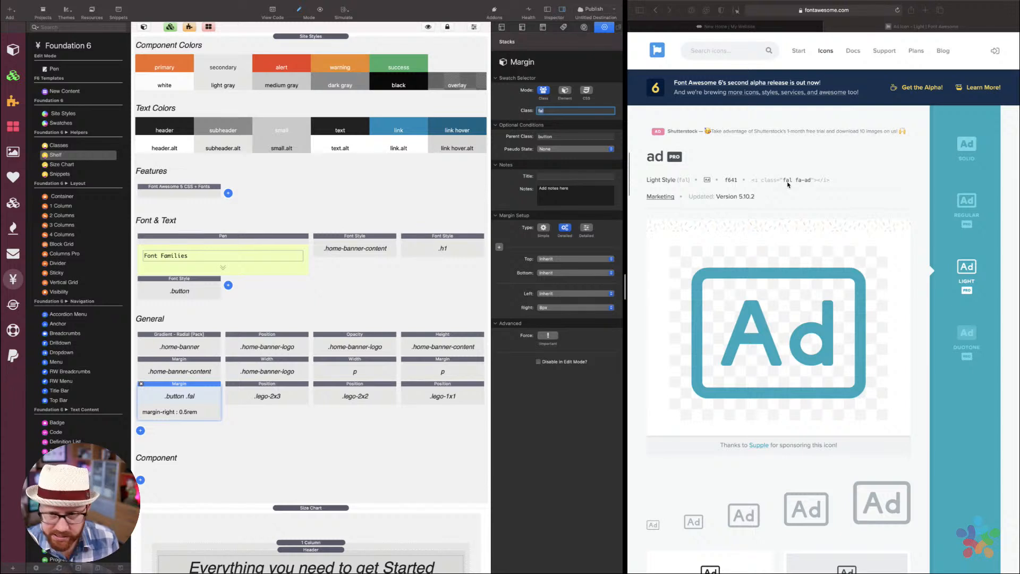
scroll(788, 184, up, 3)
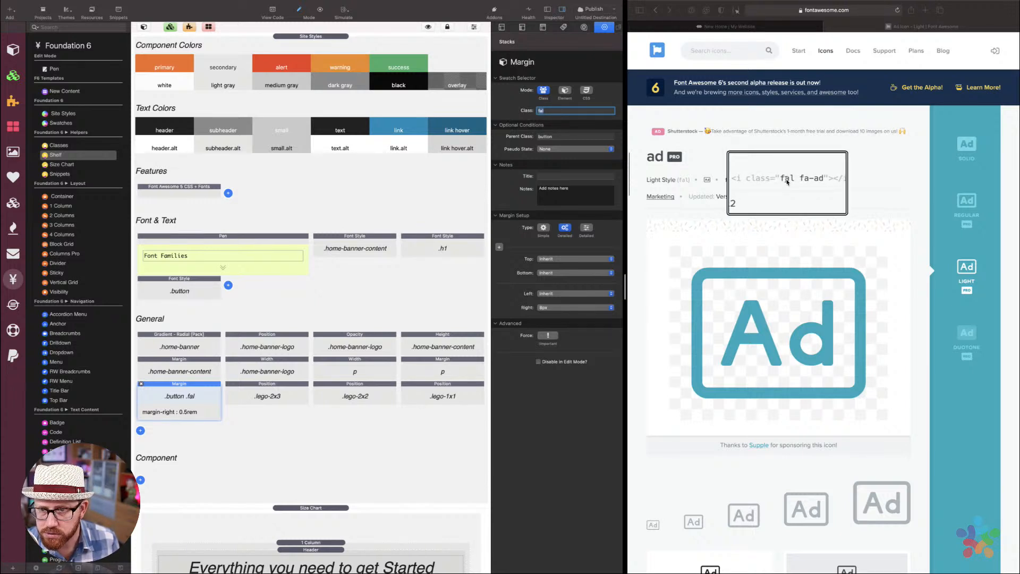
click(788, 182)
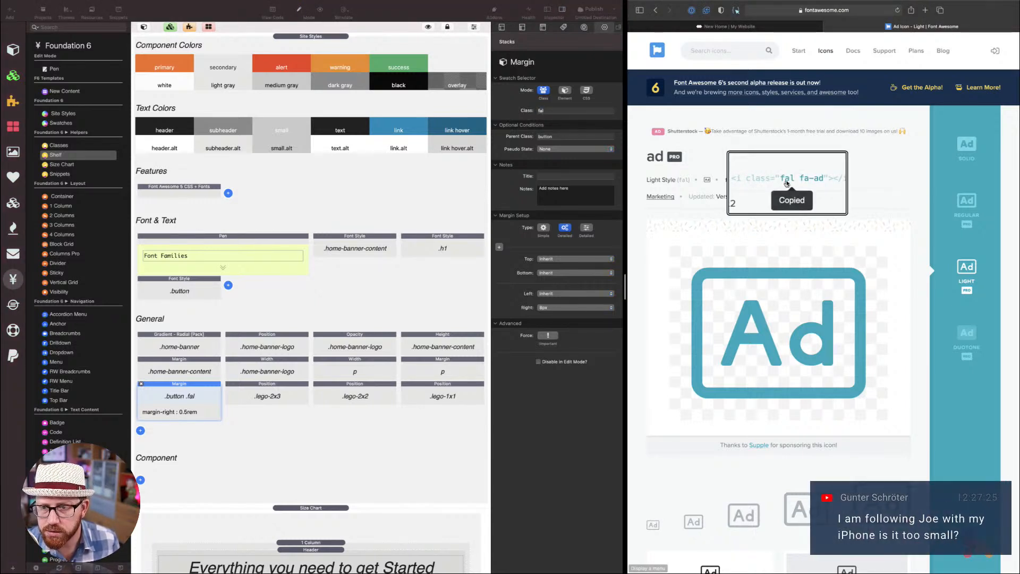
click(563, 138)
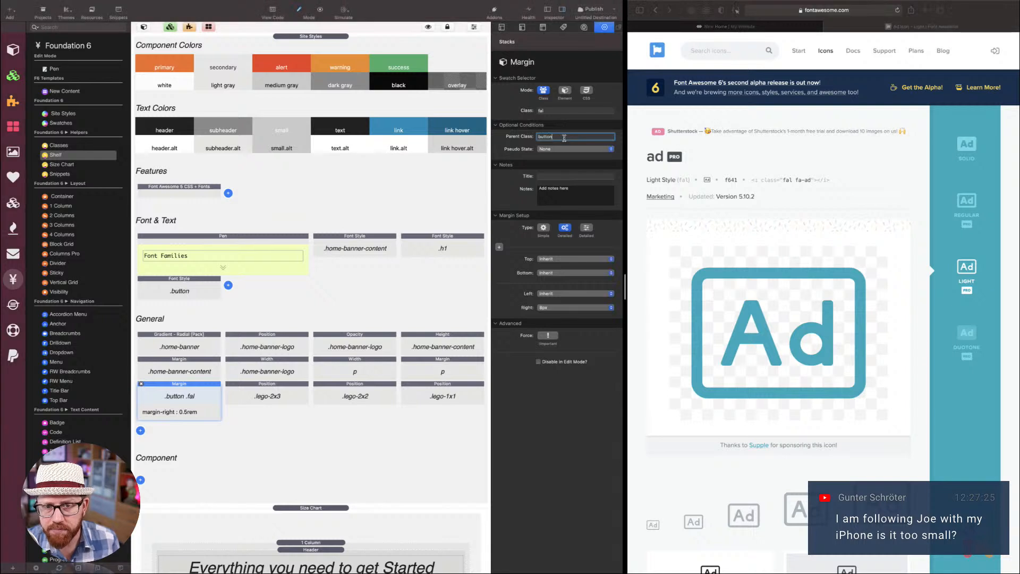
key(Return)
click(563, 139)
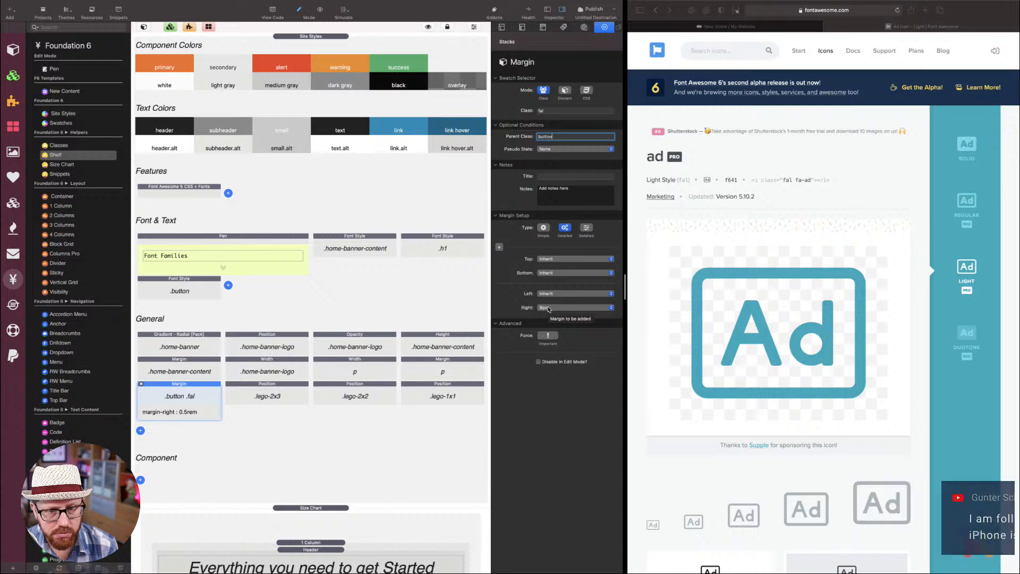
Switch the browser to the New Home page preview and examine the icon spacing on its buttons
scroll(388, 402, down, 5)
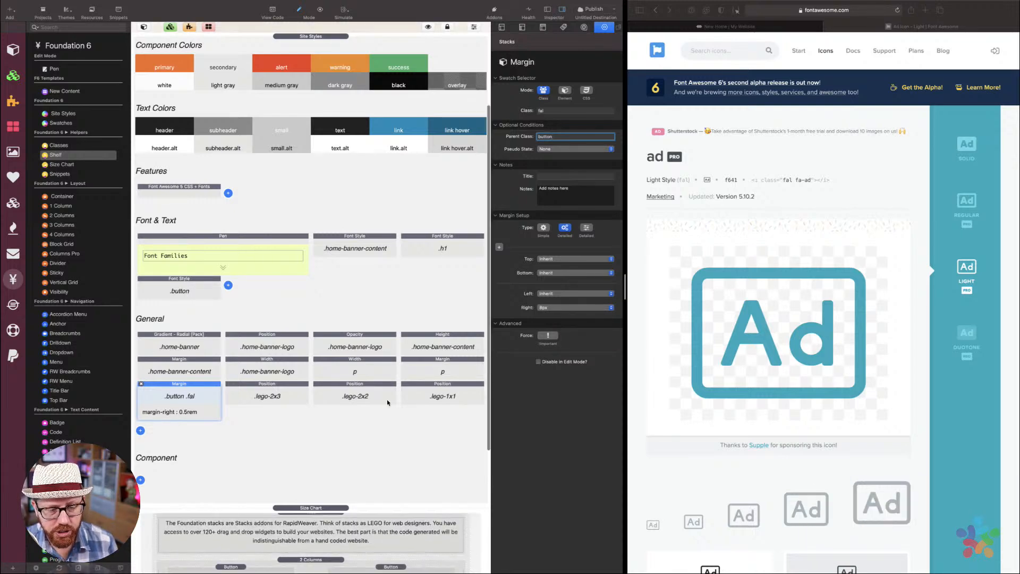
scroll(387, 402, up, 7)
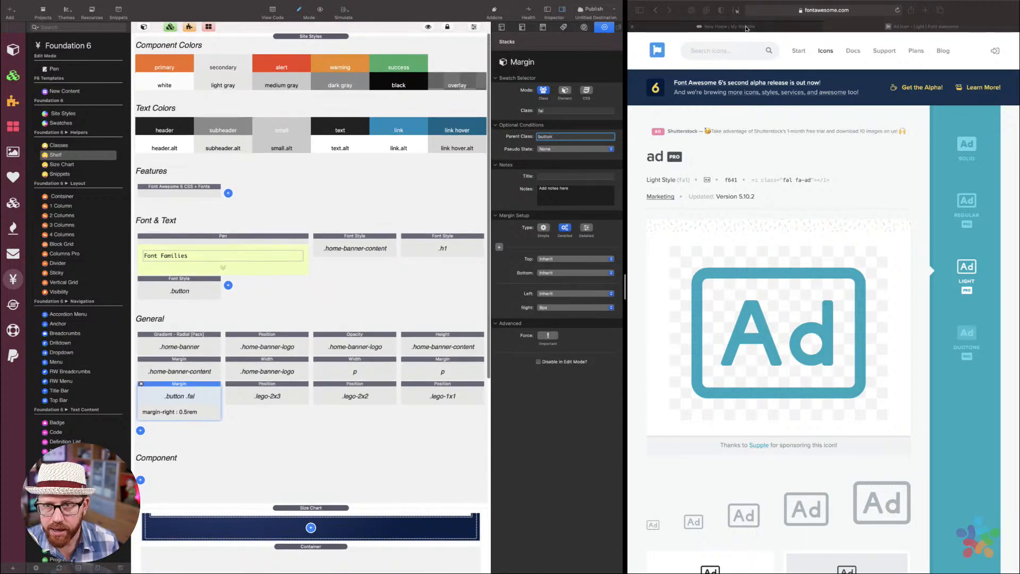
click(747, 27)
scroll(949, 195, down, 3)
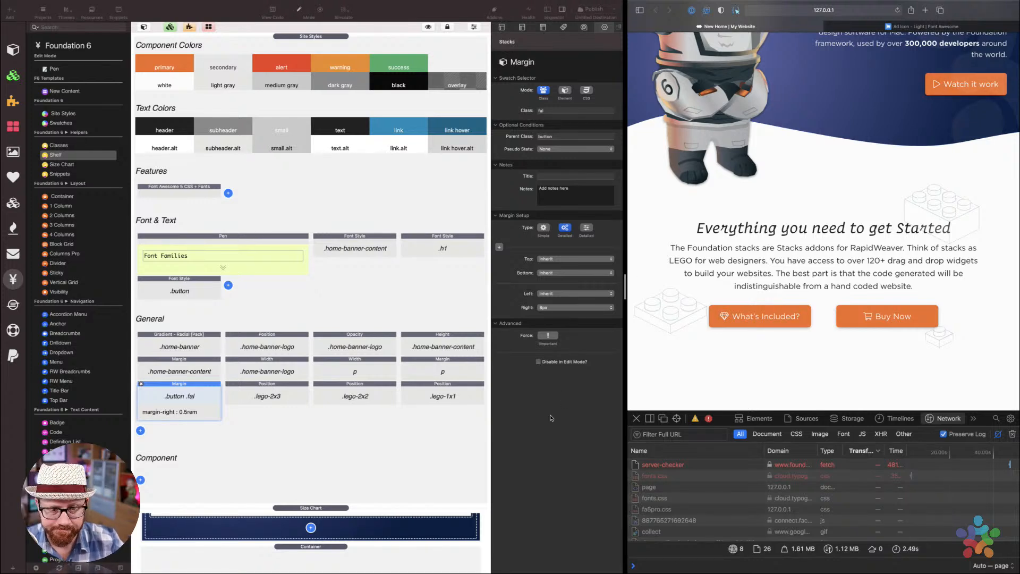
Collapse Site Styles and expand the home-banner-logo SVG stack in the banner to view its artwork
click(322, 415)
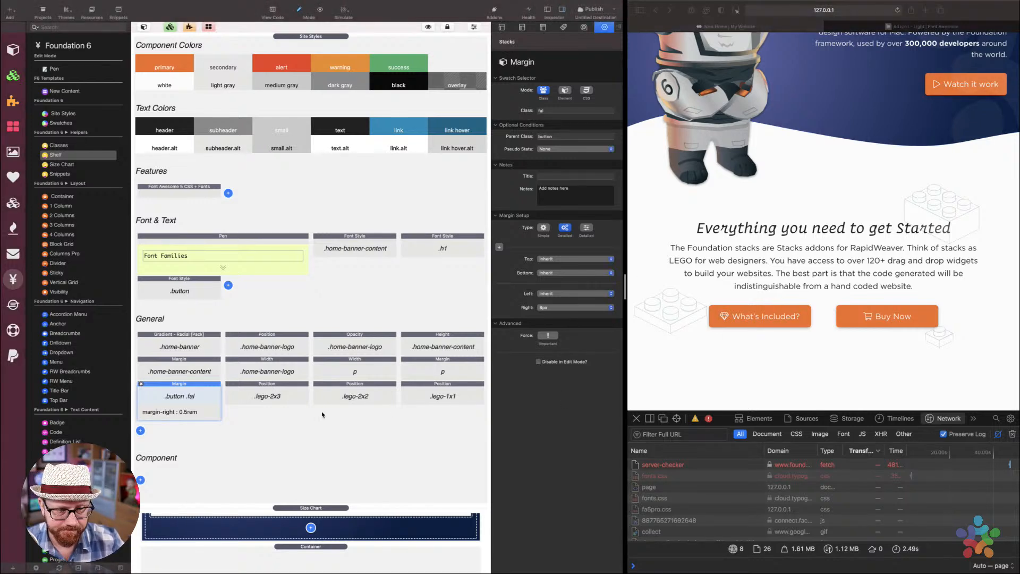
click(355, 398)
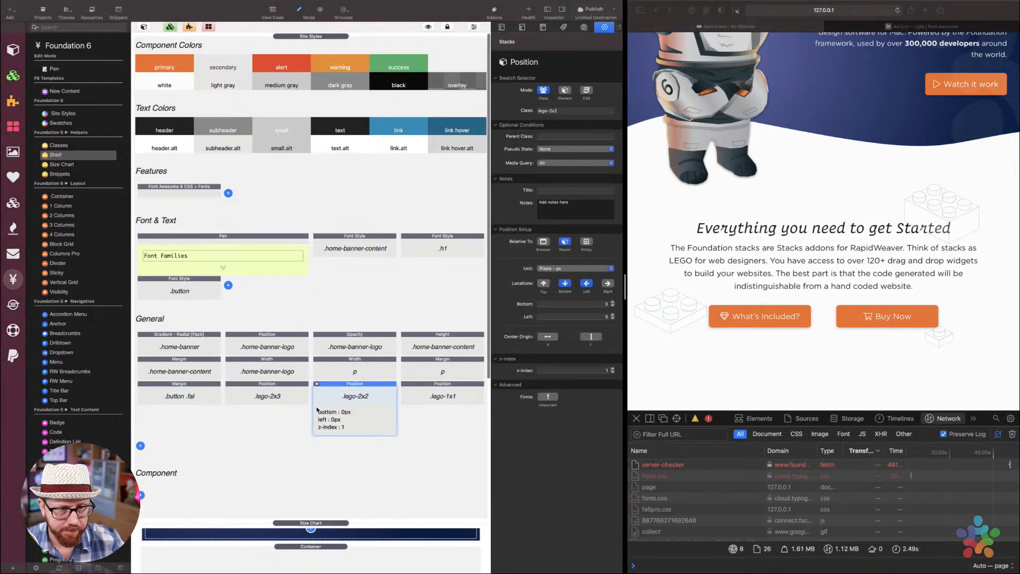
click(299, 37)
double_click(300, 37)
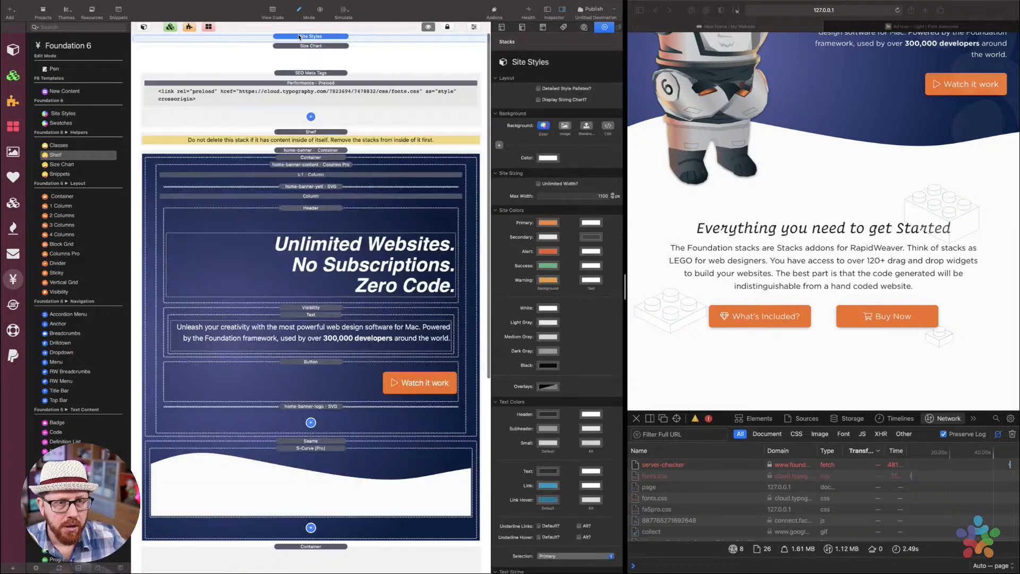
click(328, 409)
click(328, 371)
click(329, 408)
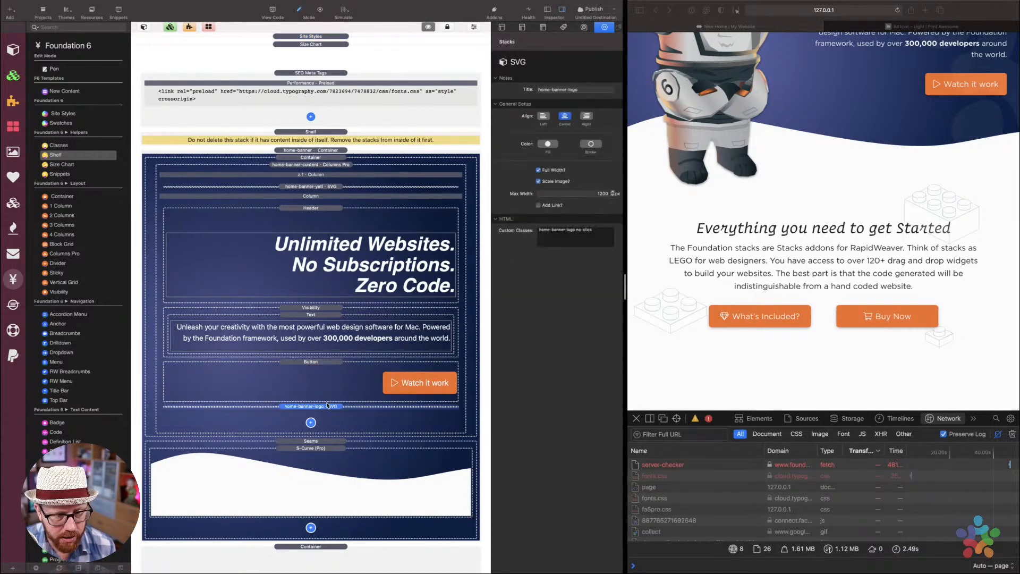
key(space)
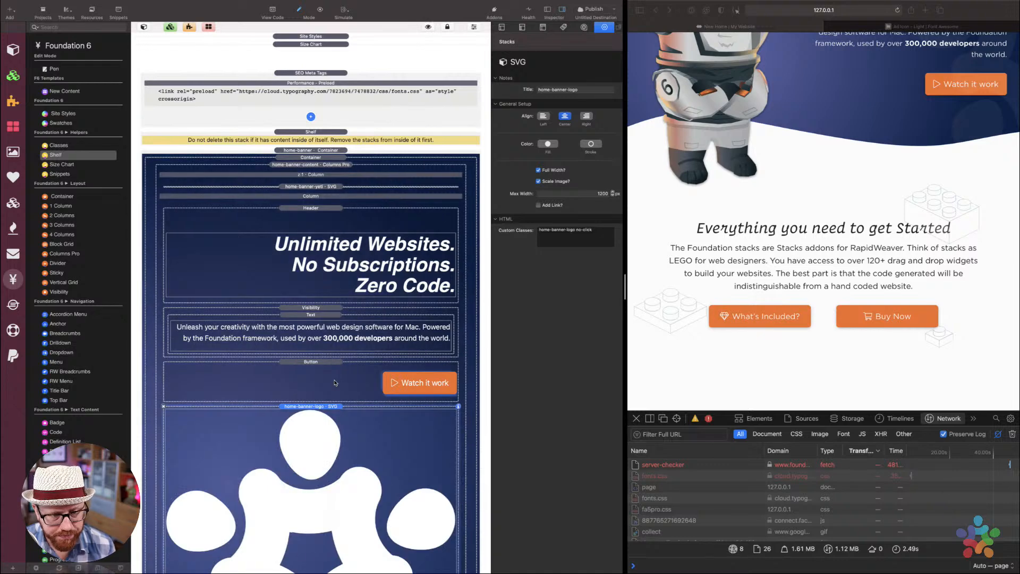
scroll(334, 382, down, 4)
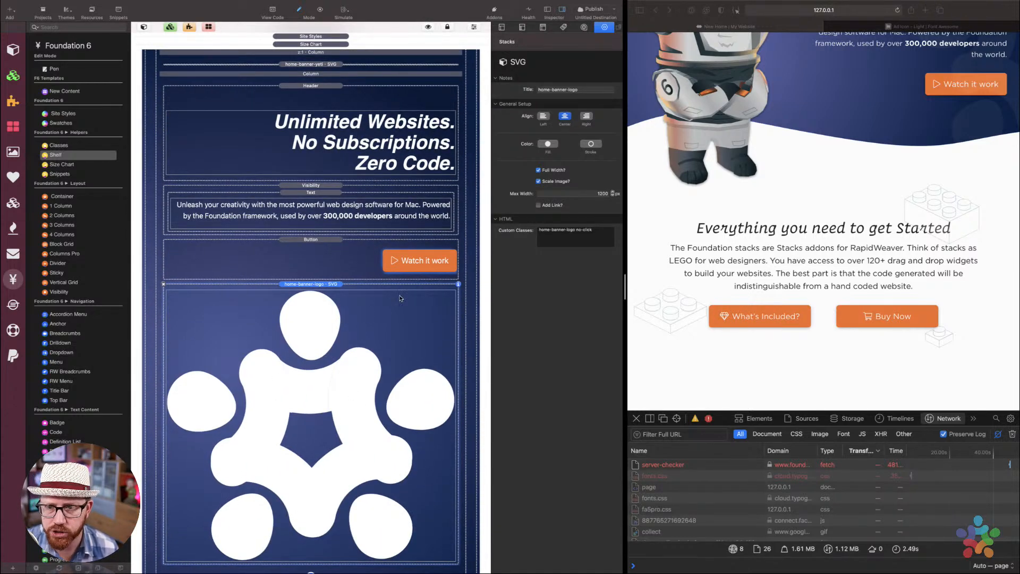
Check the banner preview at a narrower browser width and widen the browser pane again
scroll(1017, 96, up, 5)
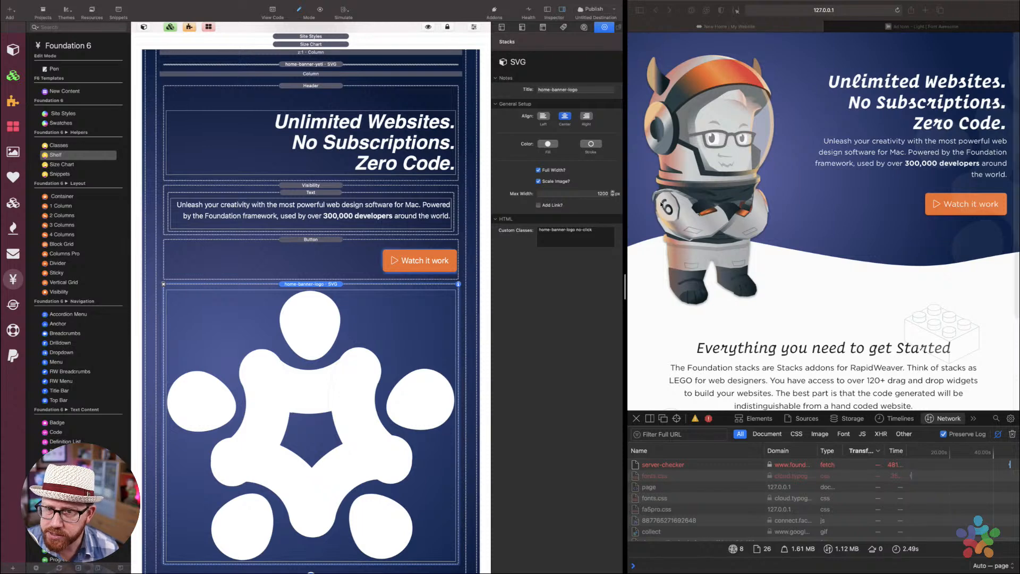
drag(582, 270, 970, 171)
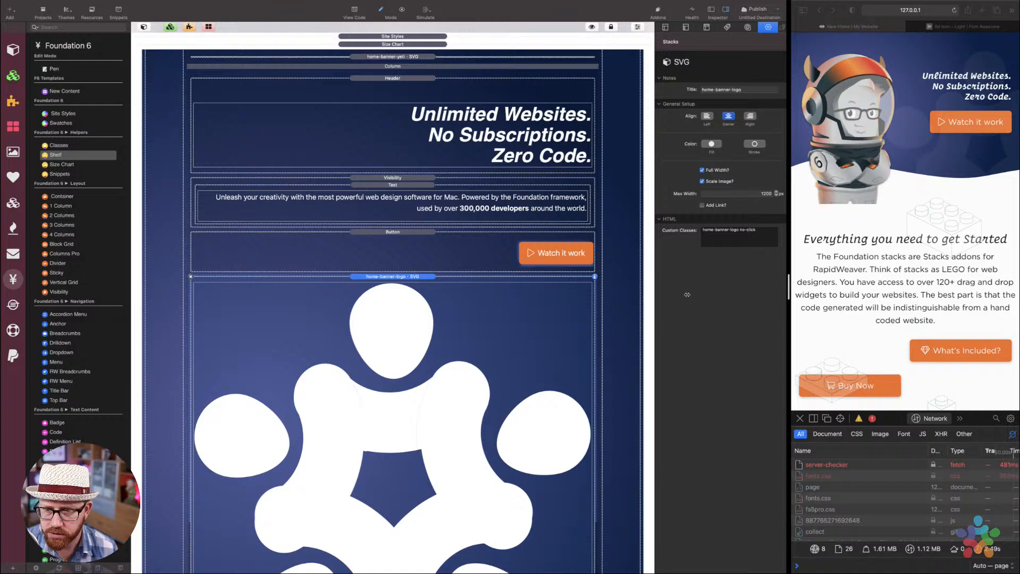
drag(687, 294, 625, 289)
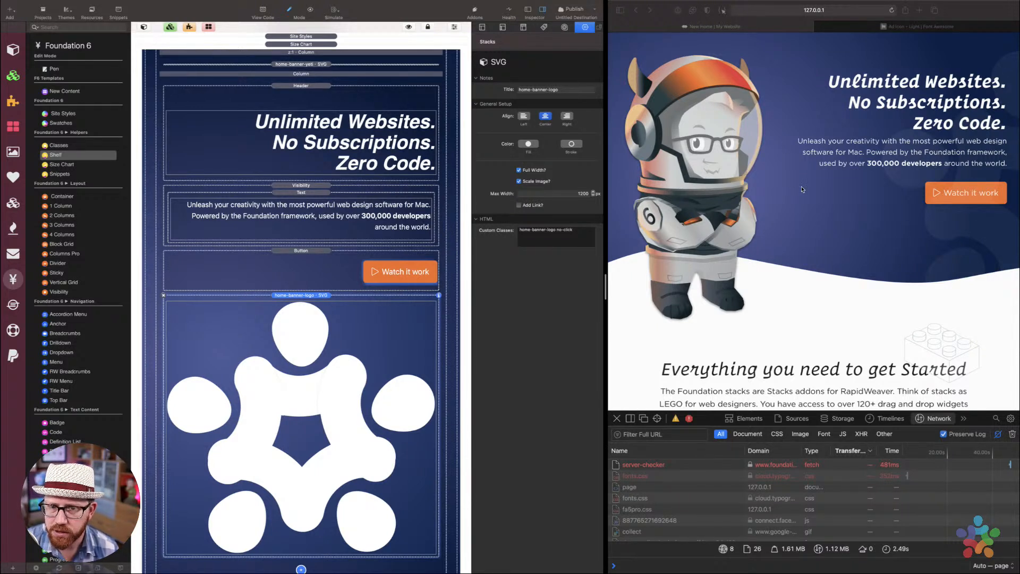
Inspect the home-banner-logo and no-click custom classes on the logo SVG stack
click(541, 238)
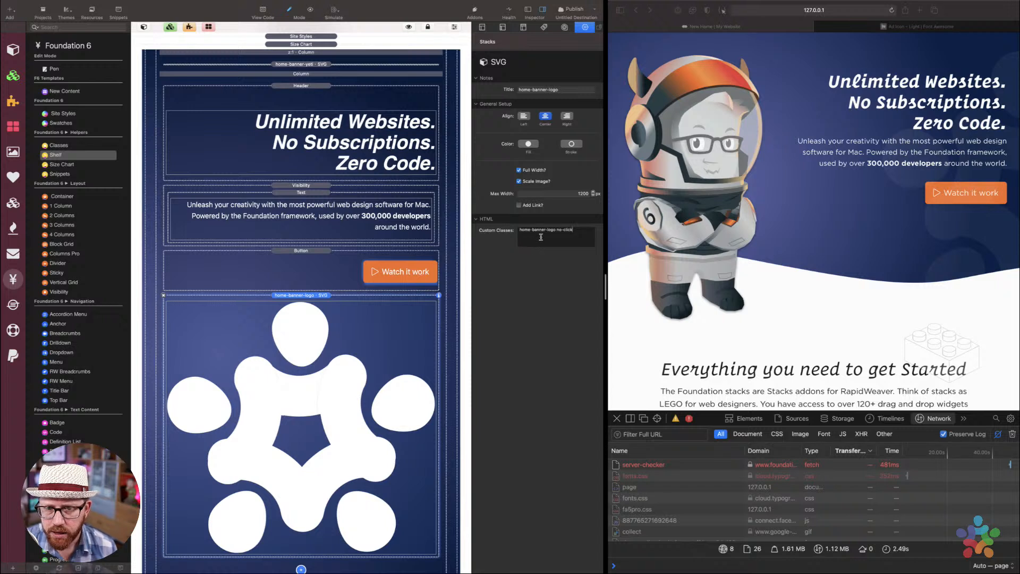
double_click(523, 232)
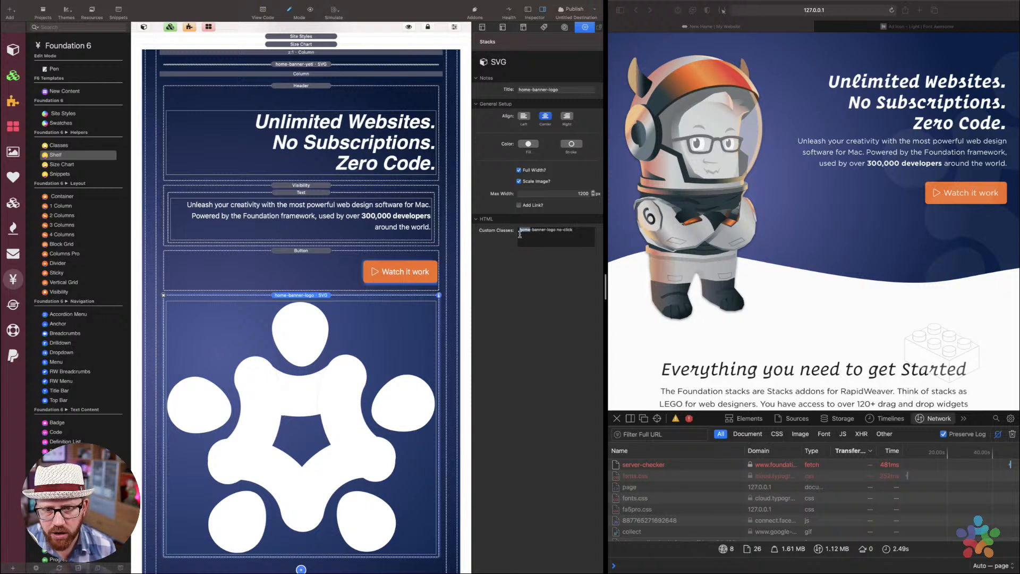
click(560, 236)
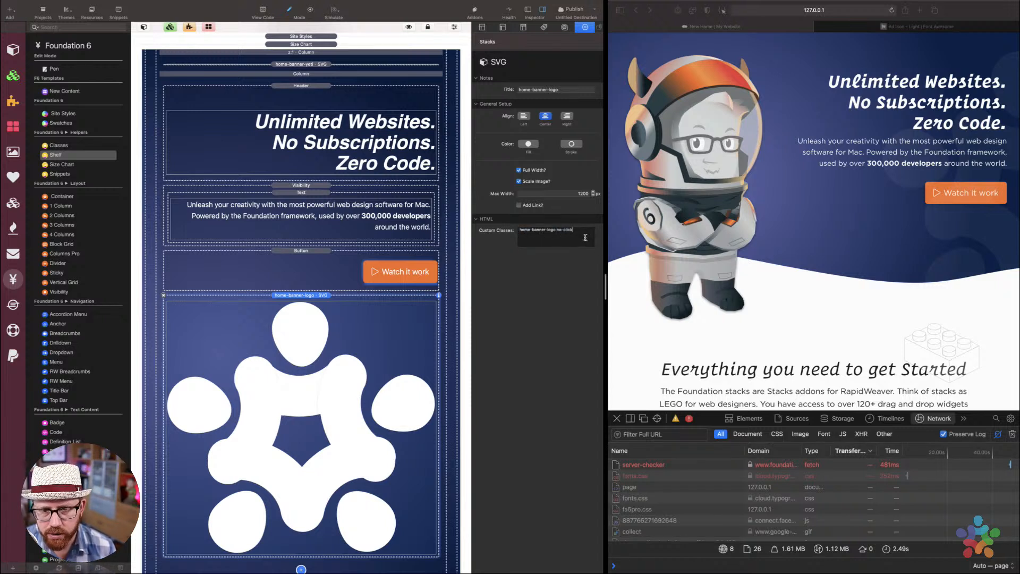
drag(579, 235, 558, 240)
click(557, 241)
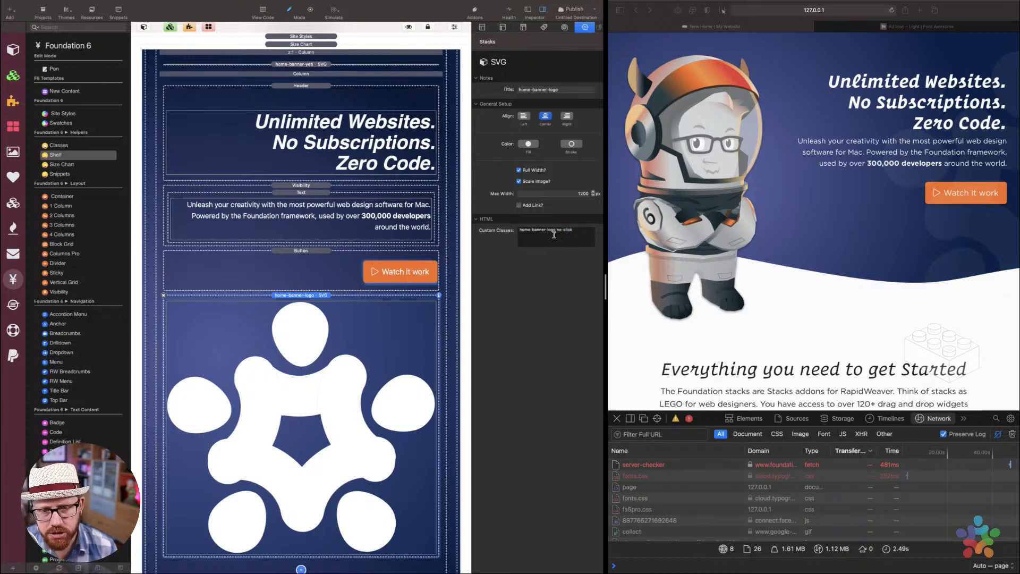
Review the .home-banner-logo Position swatch in Site Styles and collapse Site Styles
click(301, 37)
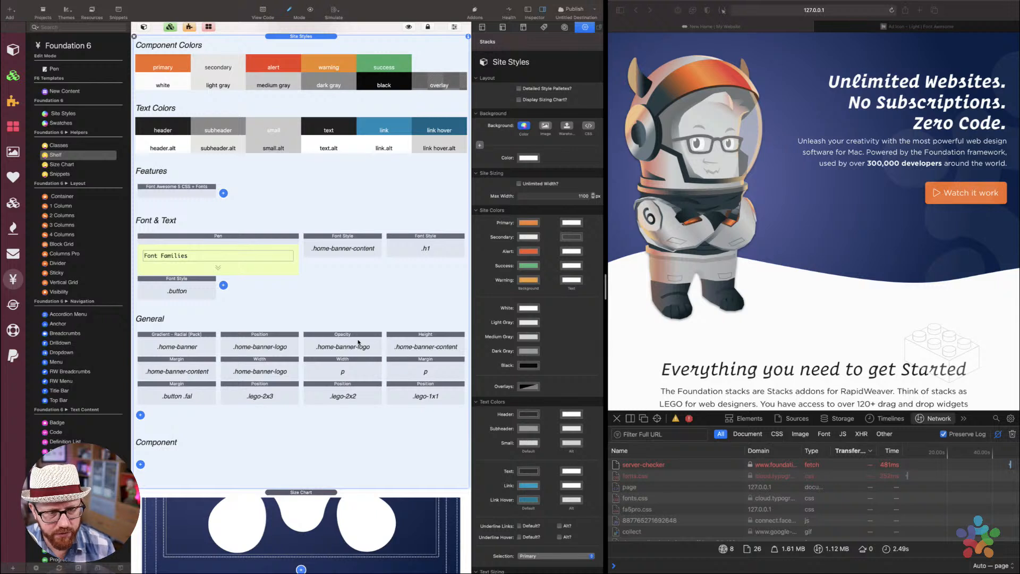
click(260, 345)
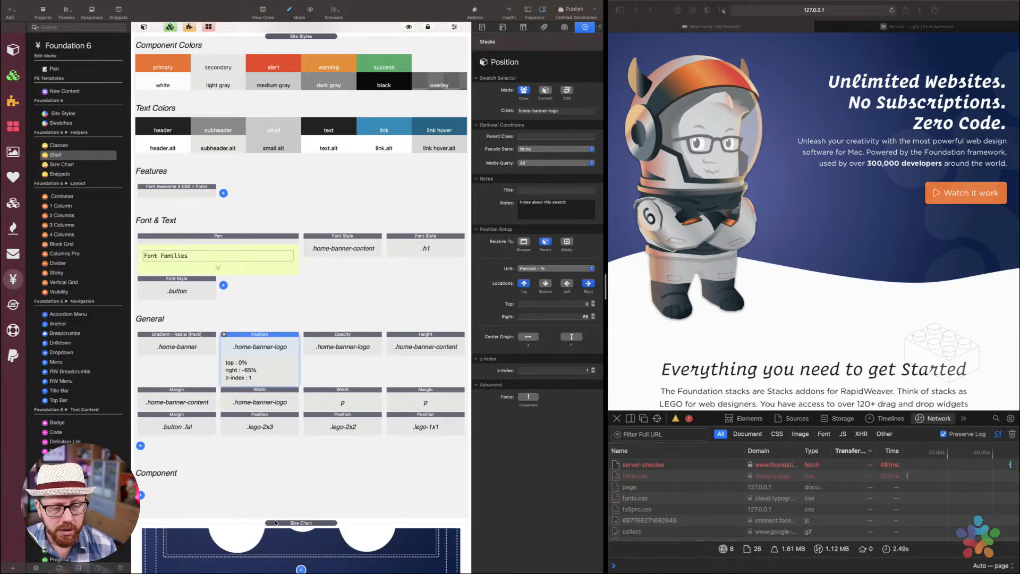
click(277, 547)
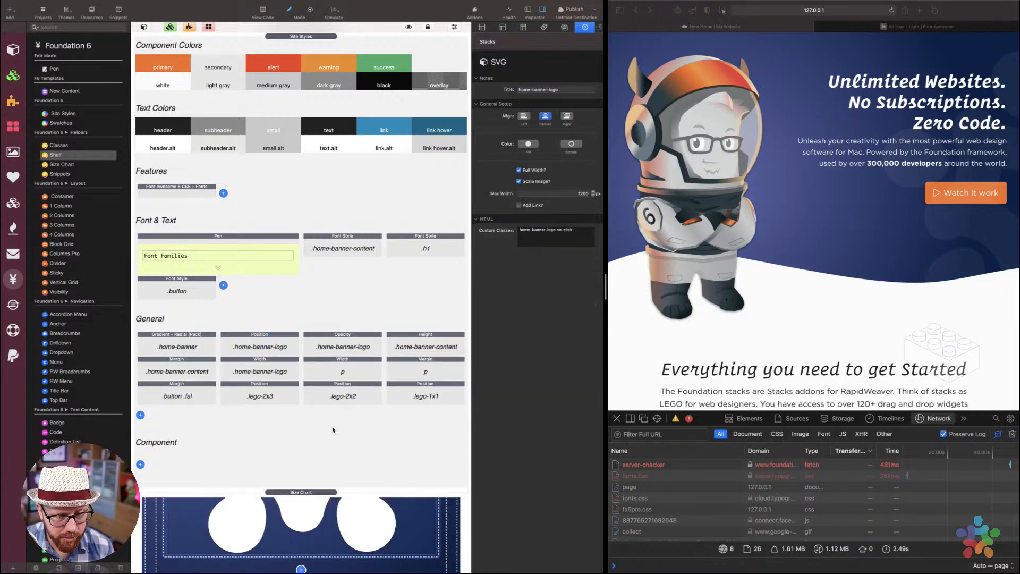
click(282, 36)
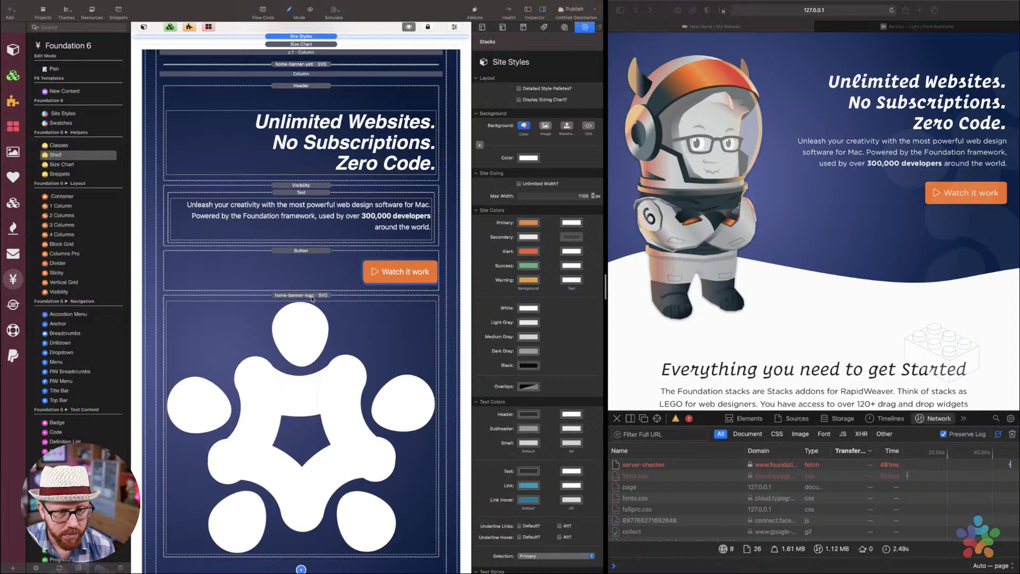
Review the logo SVG stack's settings alongside the Position Relative option of the Column that contains it
click(312, 296)
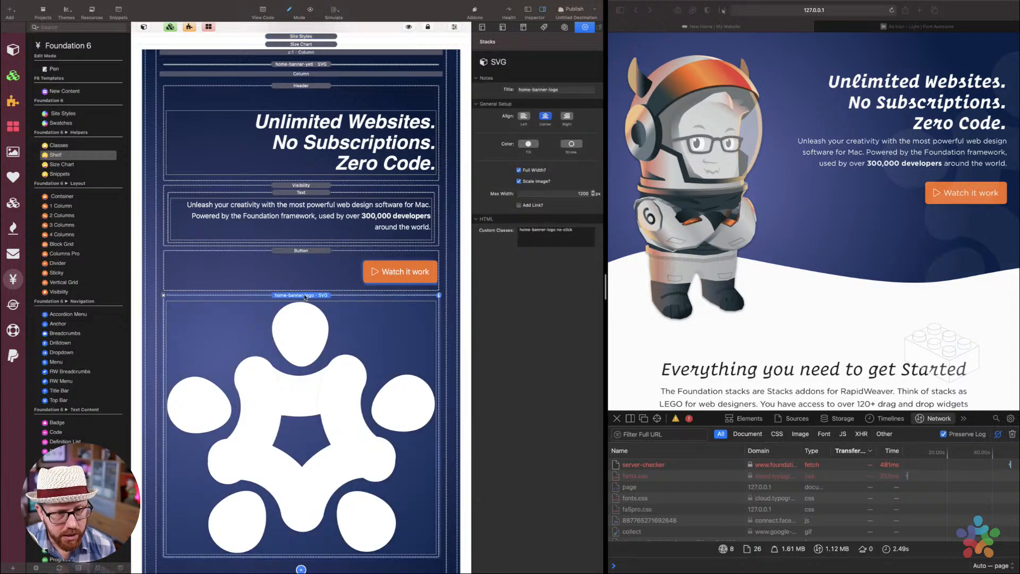
click(298, 75)
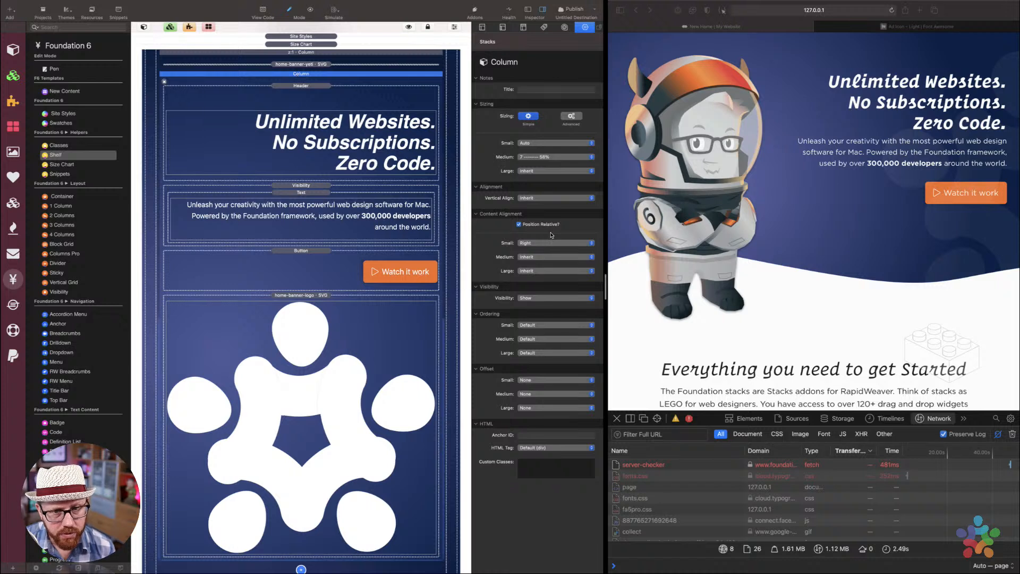
mouse_move(537, 225)
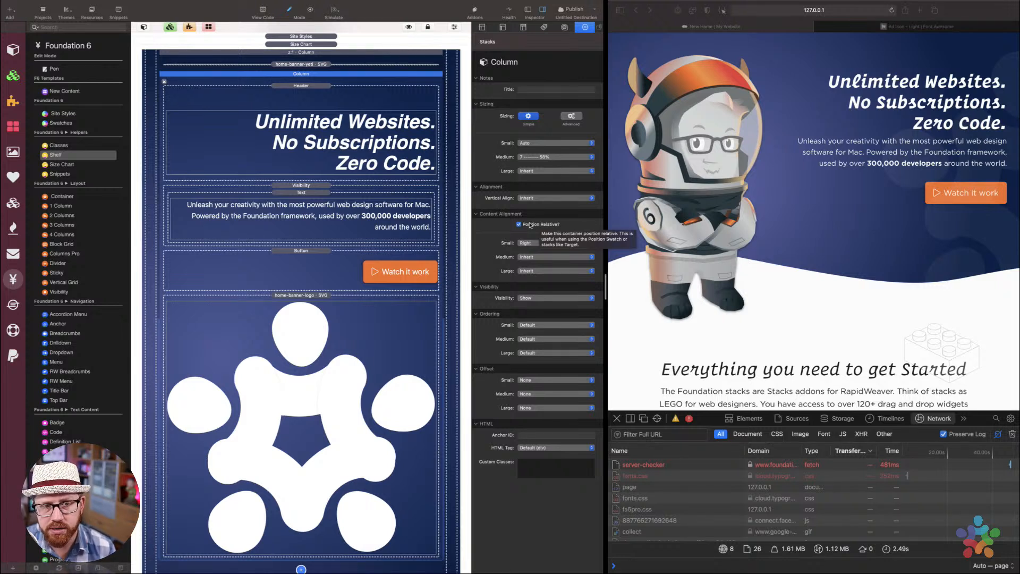
click(307, 297)
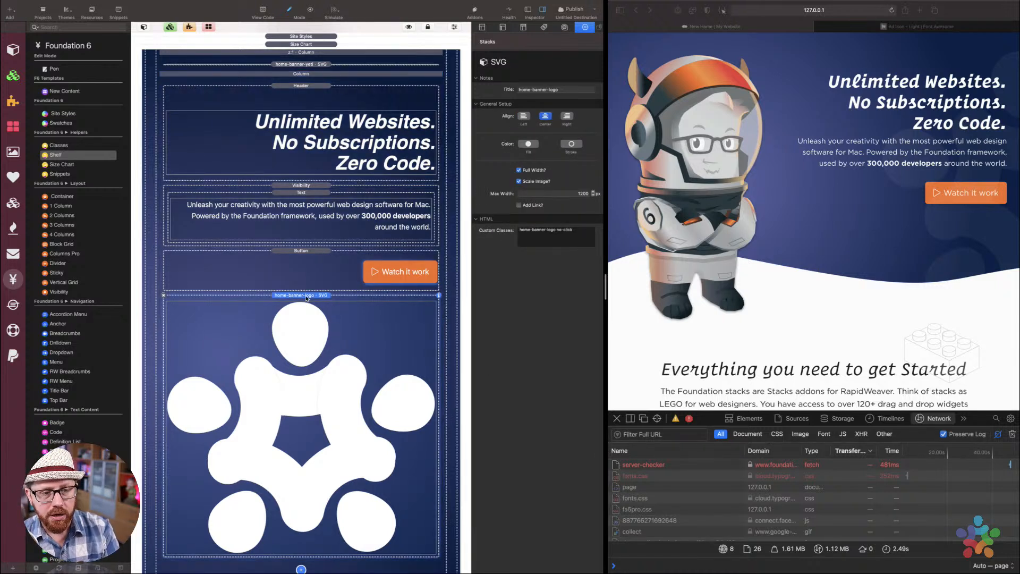
click(315, 74)
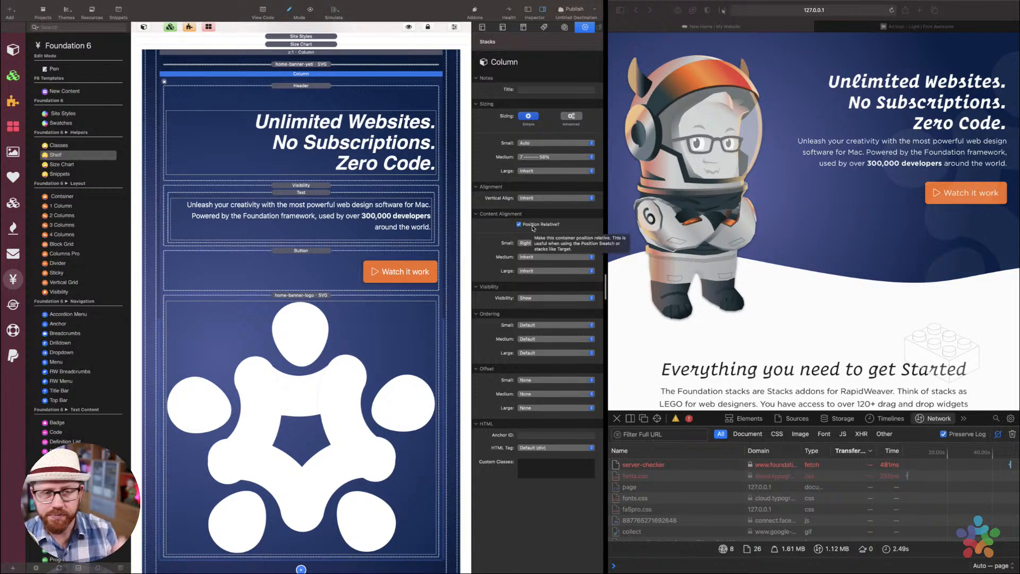
click(318, 296)
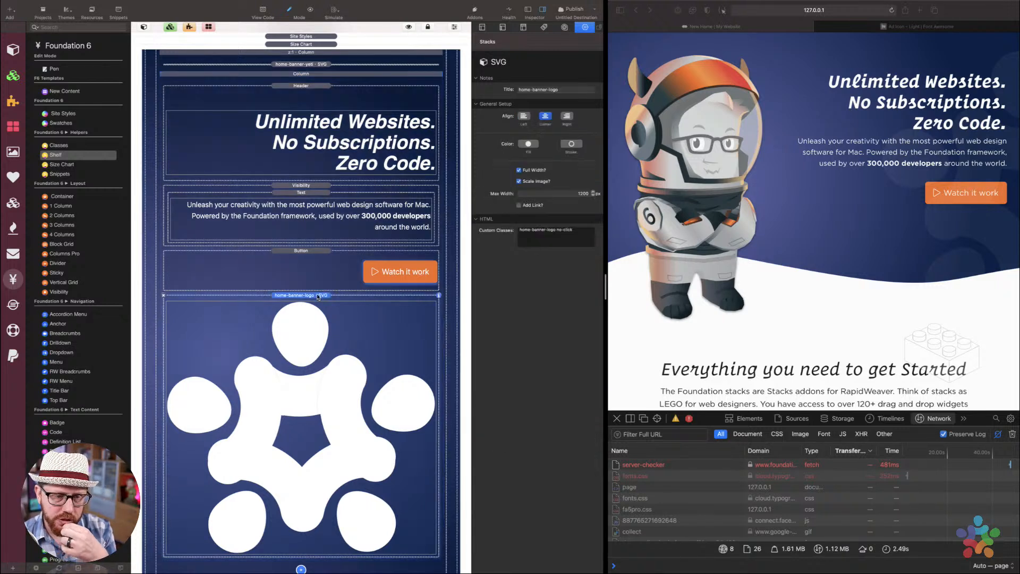
Open Site Styles and compare the .home-banner-logo Position swatch's settings with the banner preview
click(298, 36)
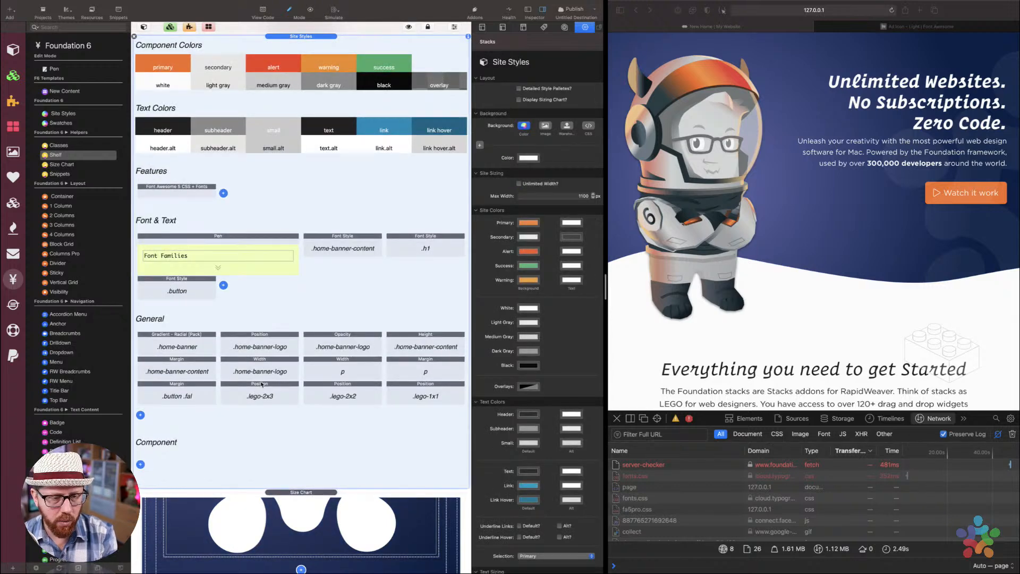
click(260, 346)
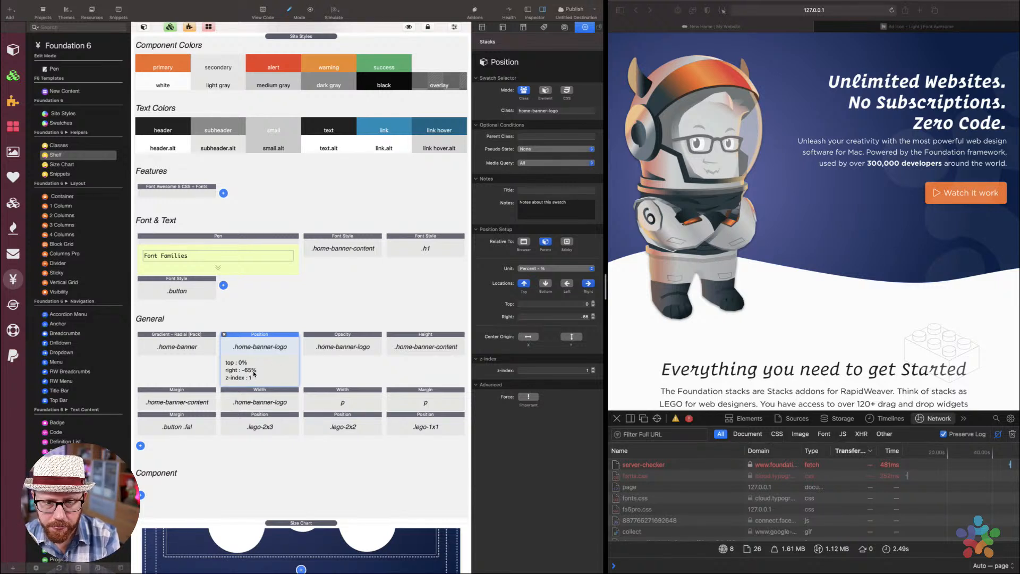
scroll(965, 230, down, 1)
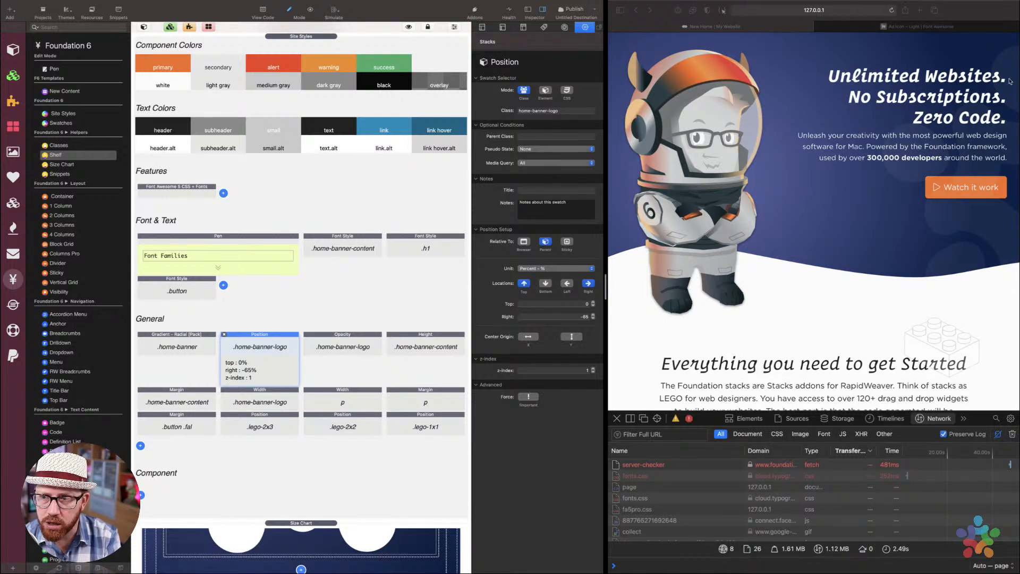
click(1007, 48)
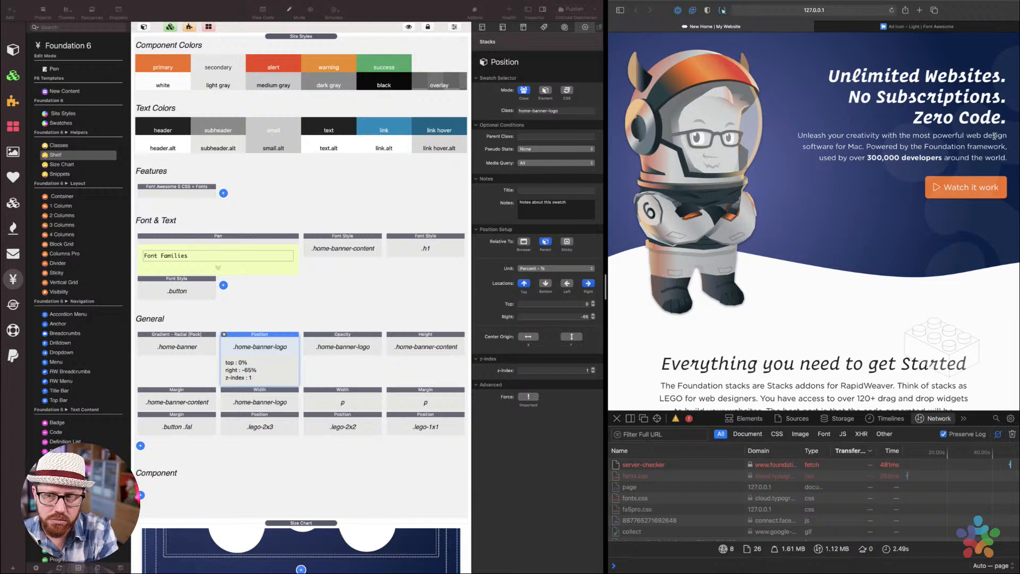
Review the .home-banner-logo Opacity swatch and the Small, Medium and Large values of its Width swatch
click(343, 339)
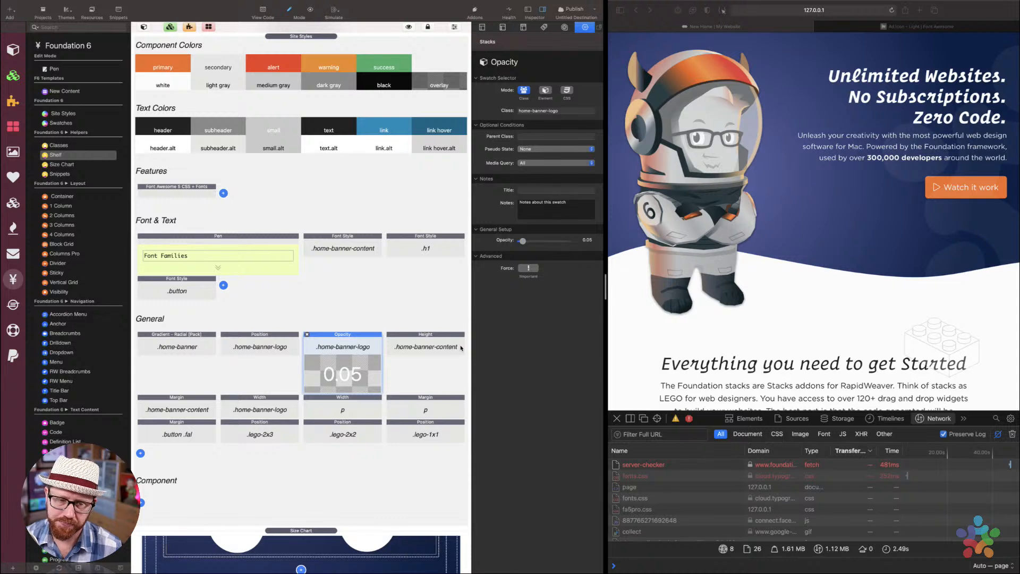
click(263, 404)
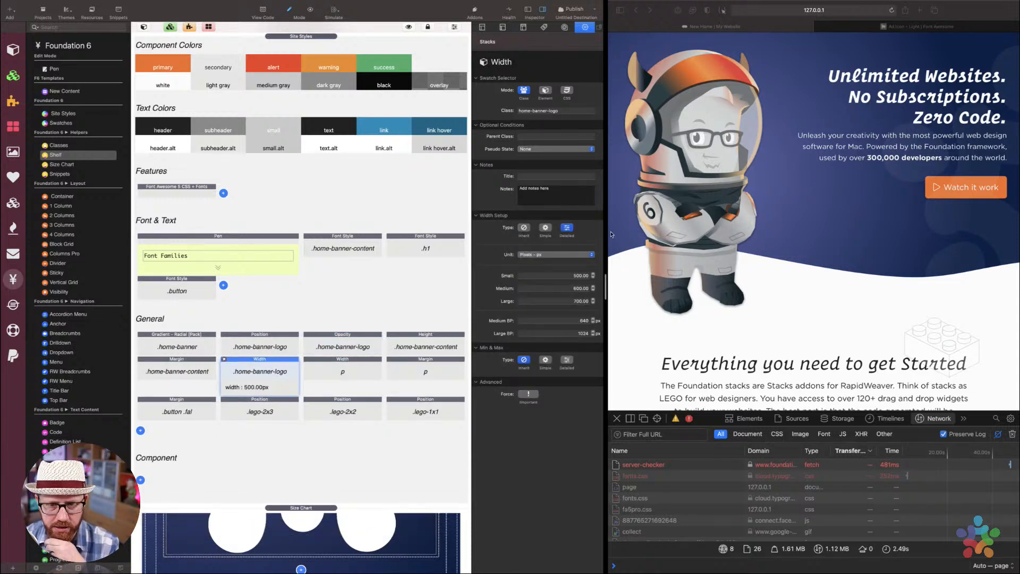
click(575, 303)
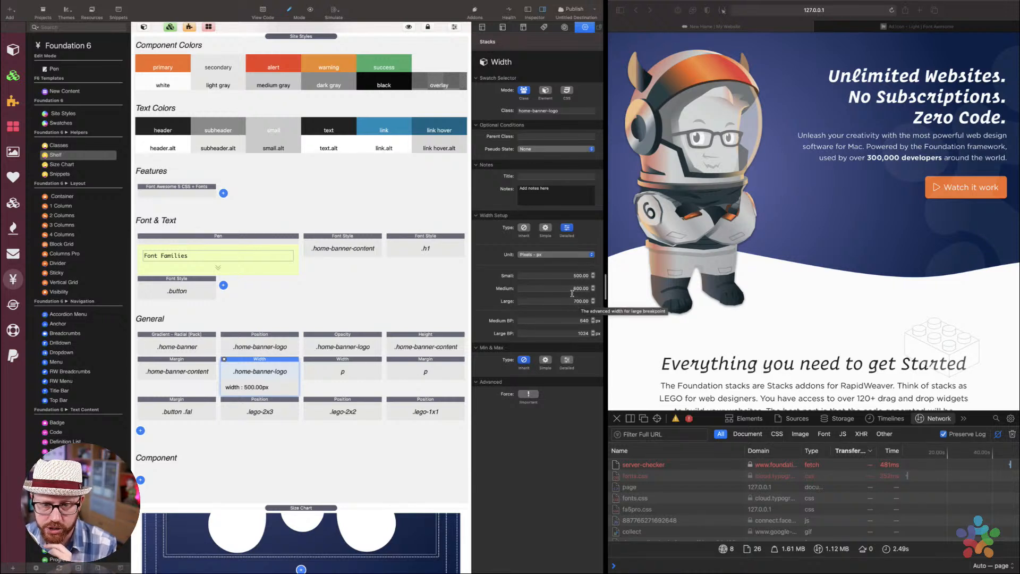
click(573, 289)
click(572, 277)
click(570, 290)
click(570, 278)
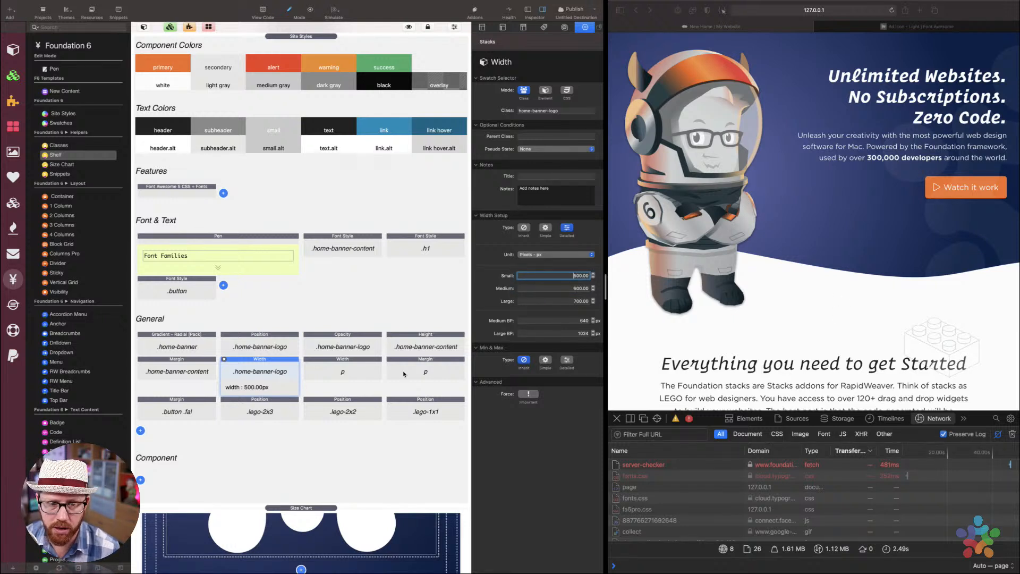
click(312, 308)
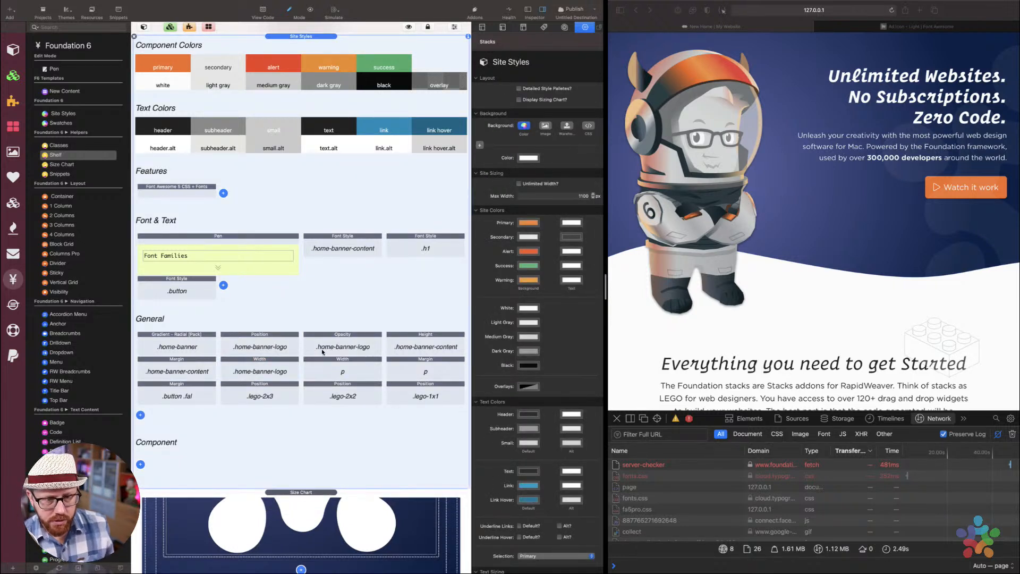
Set the .home-banner-logo Opacity swatch to 1.00 and reload the browser preview
click(354, 334)
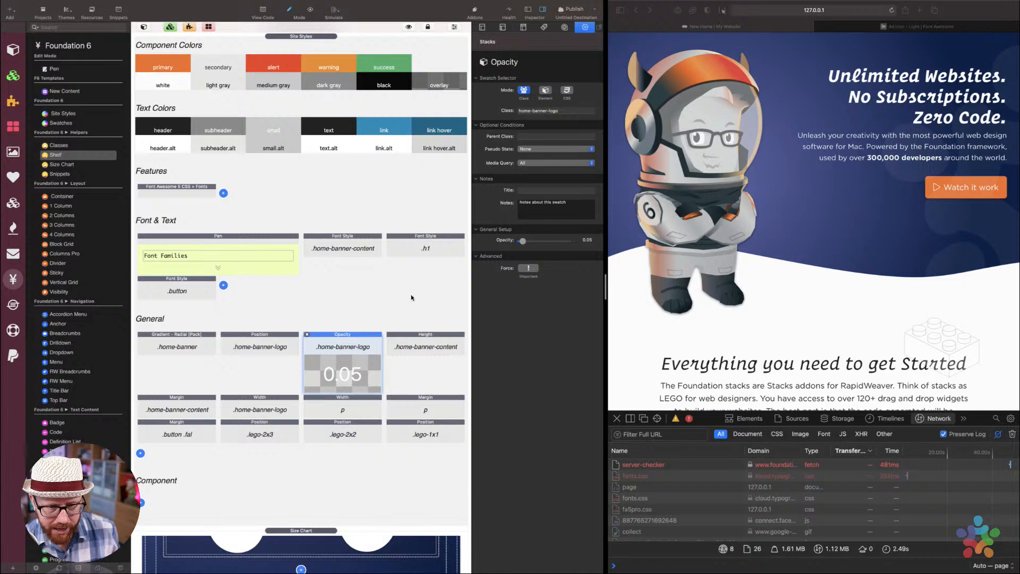
click(568, 241)
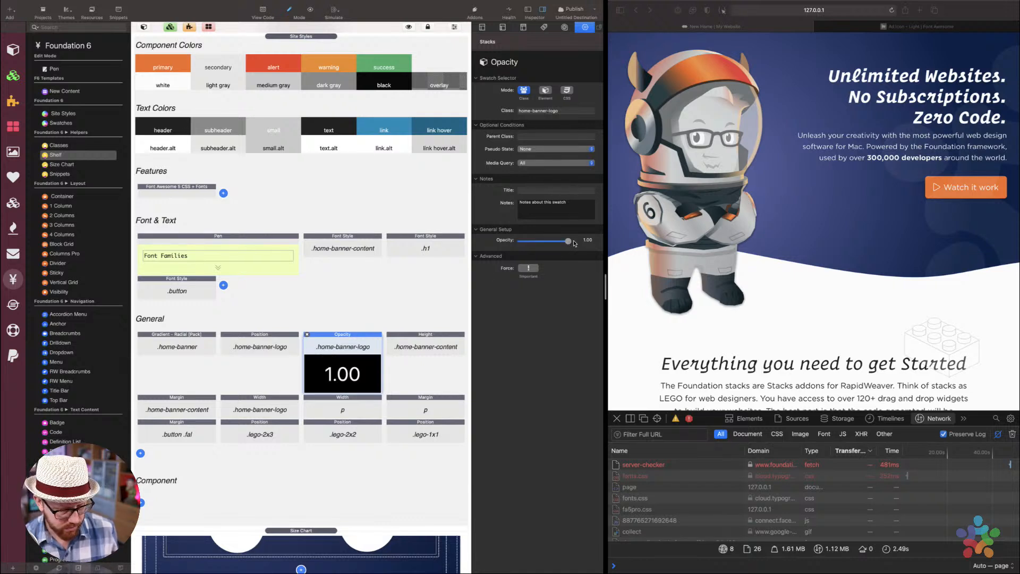
key(super+Tab)
key(super+r)
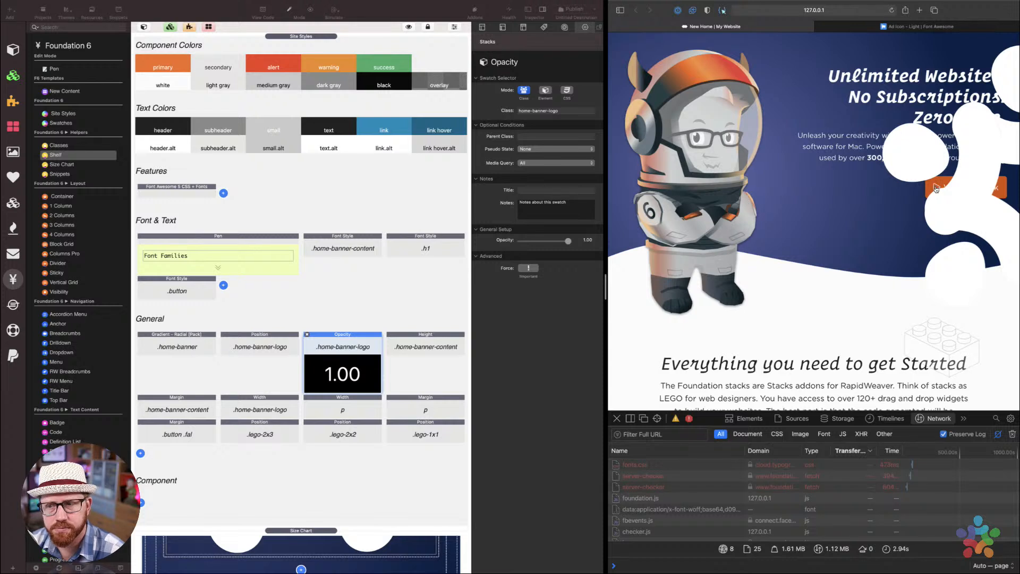
Set the .home-banner-logo Opacity swatch to 0.05 and reload the browser preview
drag(568, 241, 522, 241)
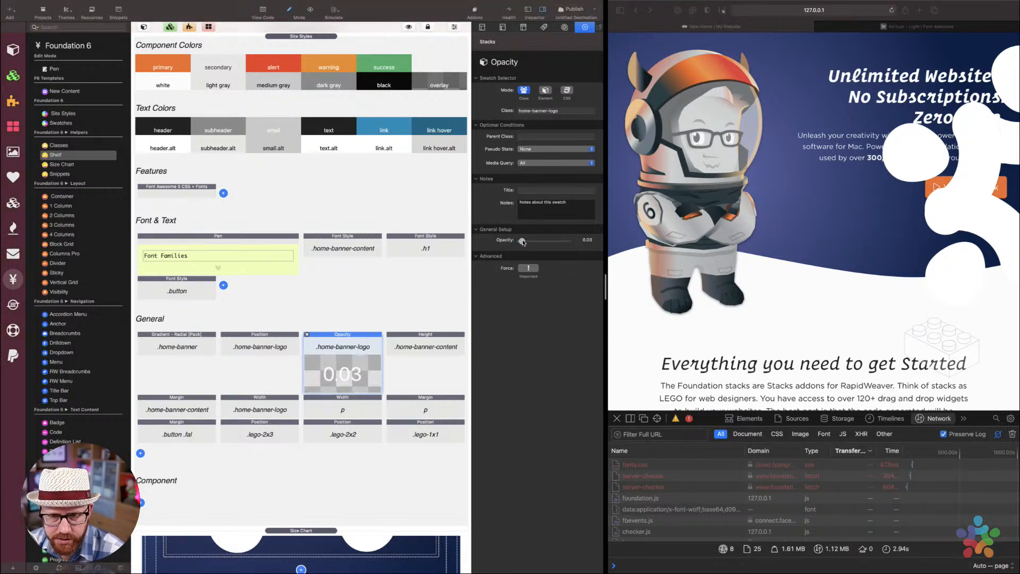
click(587, 241)
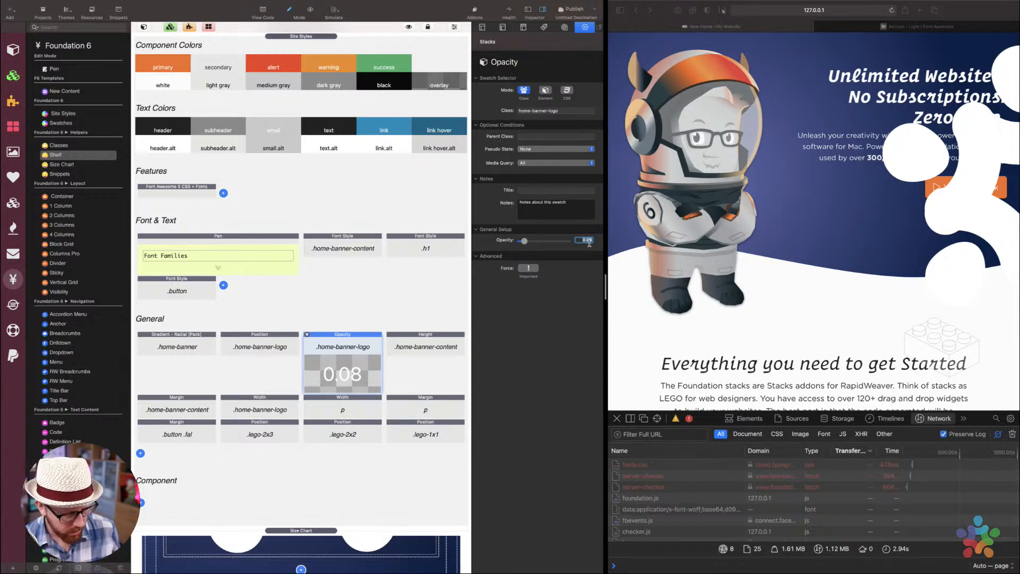
key(BackSpace)
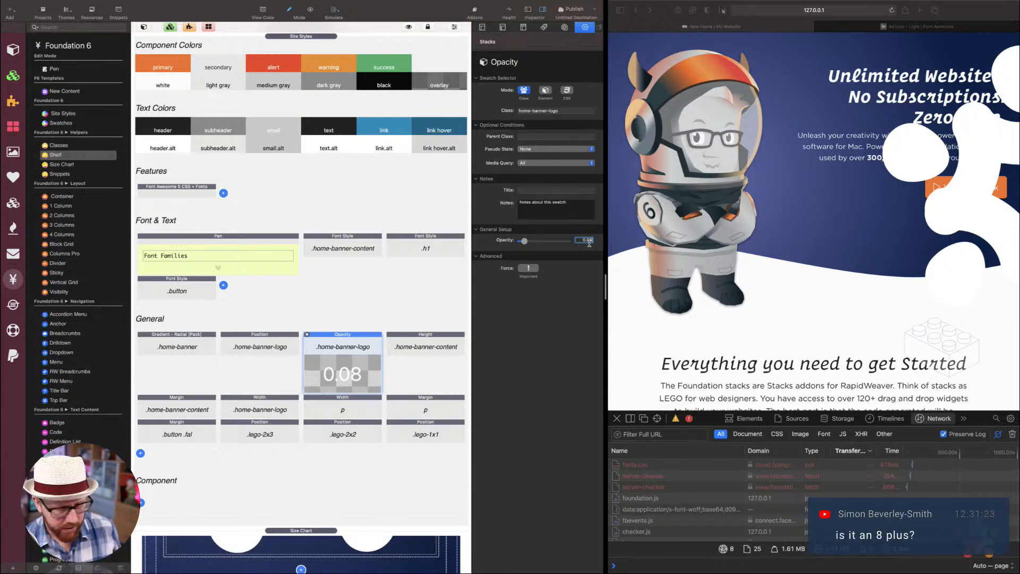
key(Return)
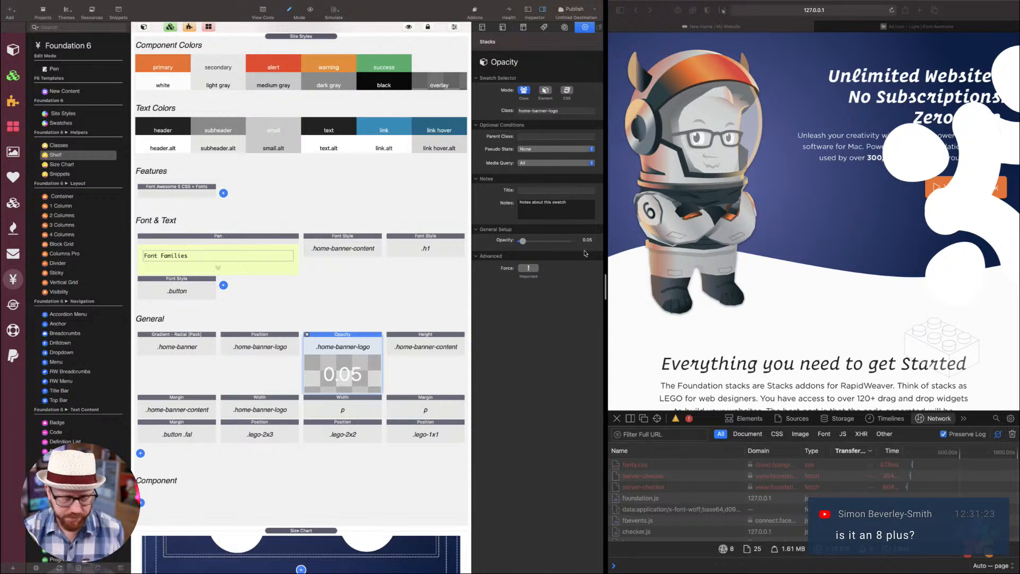
click(841, 222)
key(super+r)
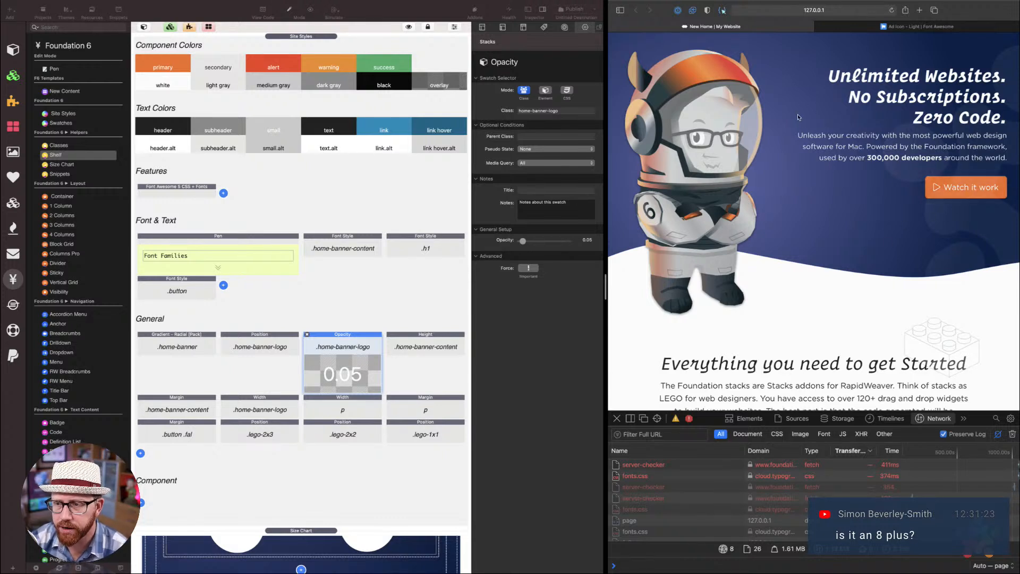
Test the Watch it work button in the preview and highlight no-click in the logo SVG stack's custom classes
click(943, 191)
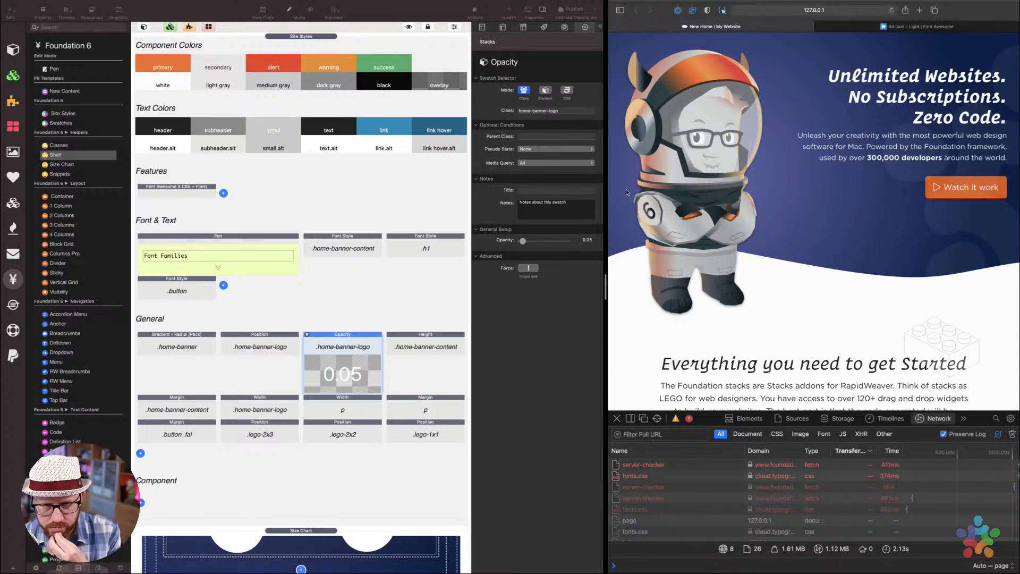
click(295, 36)
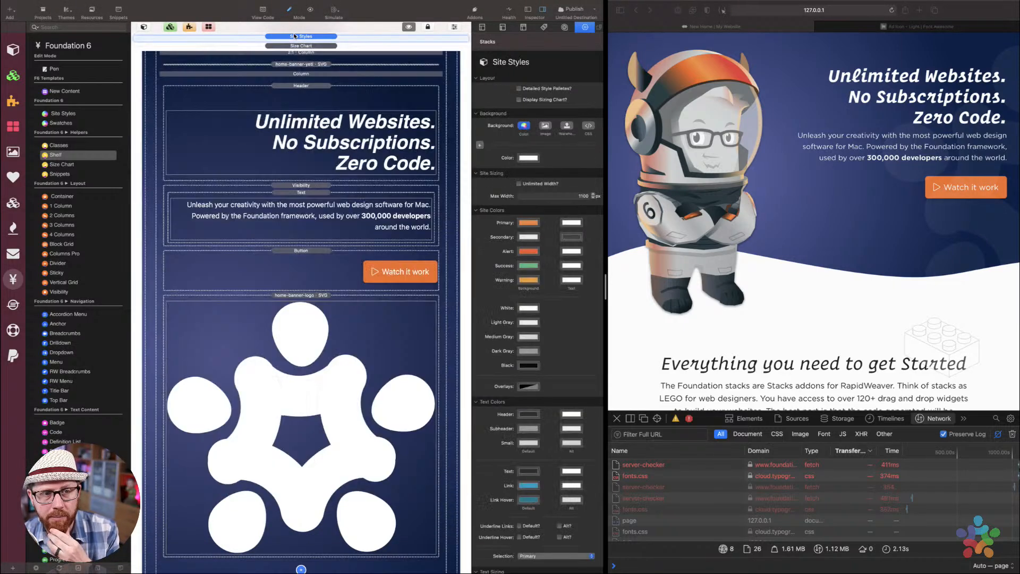
click(321, 296)
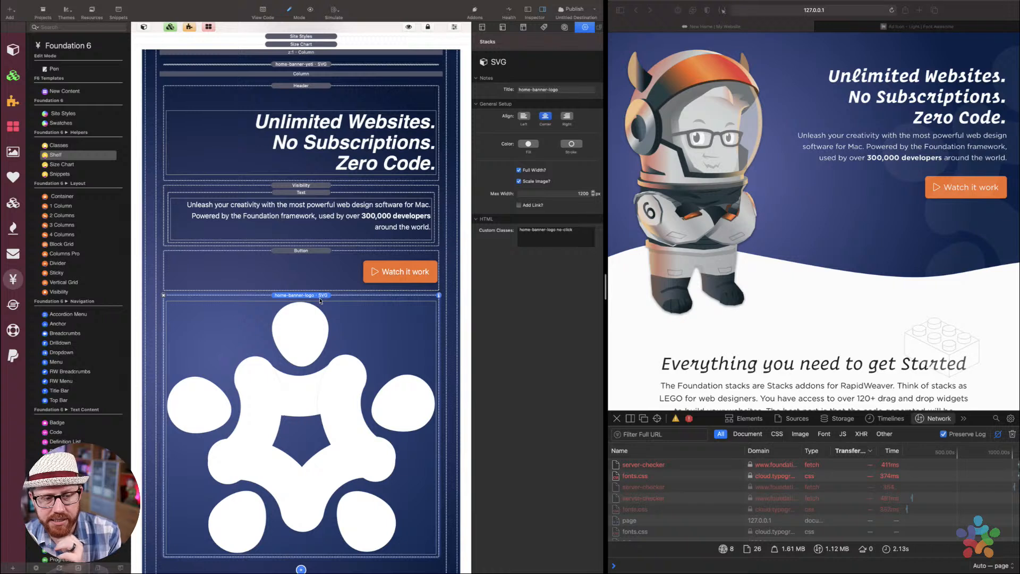
double_click(564, 232)
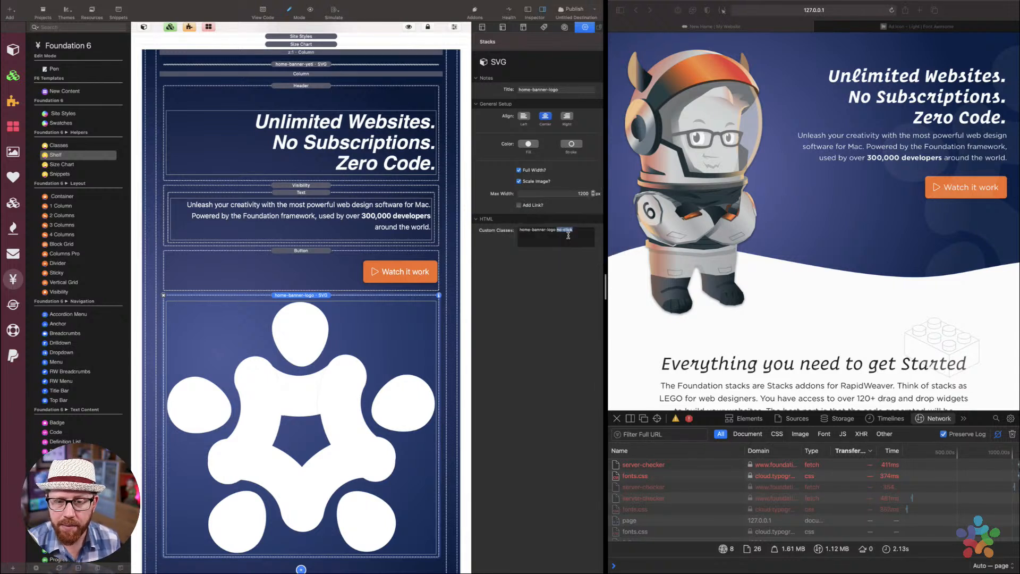
click(967, 229)
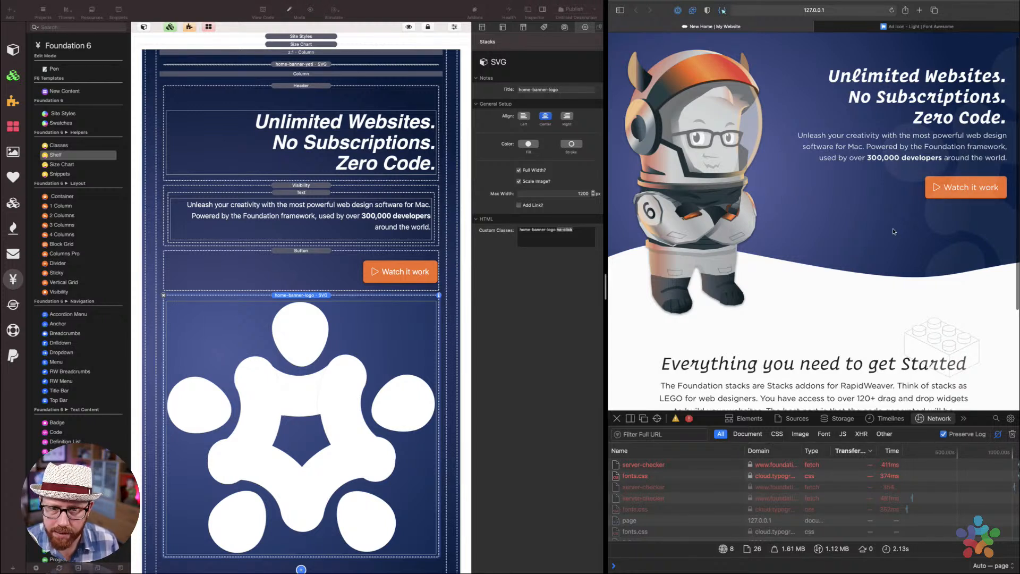
Collapse the logo SVG artwork in the edit view and inspect the Seams stack below the banner content
click(312, 297)
click(408, 27)
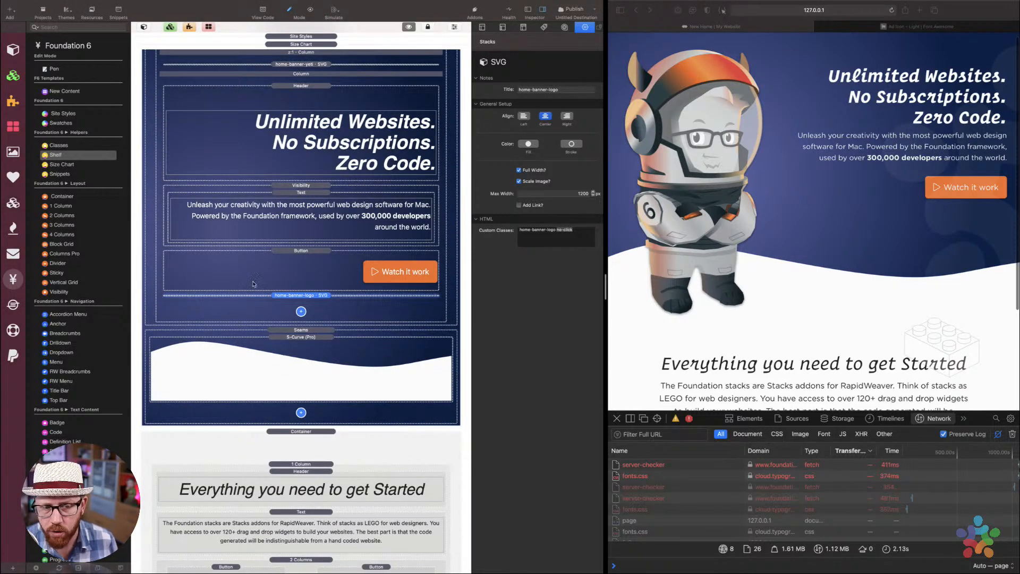
scroll(294, 261, down, 2)
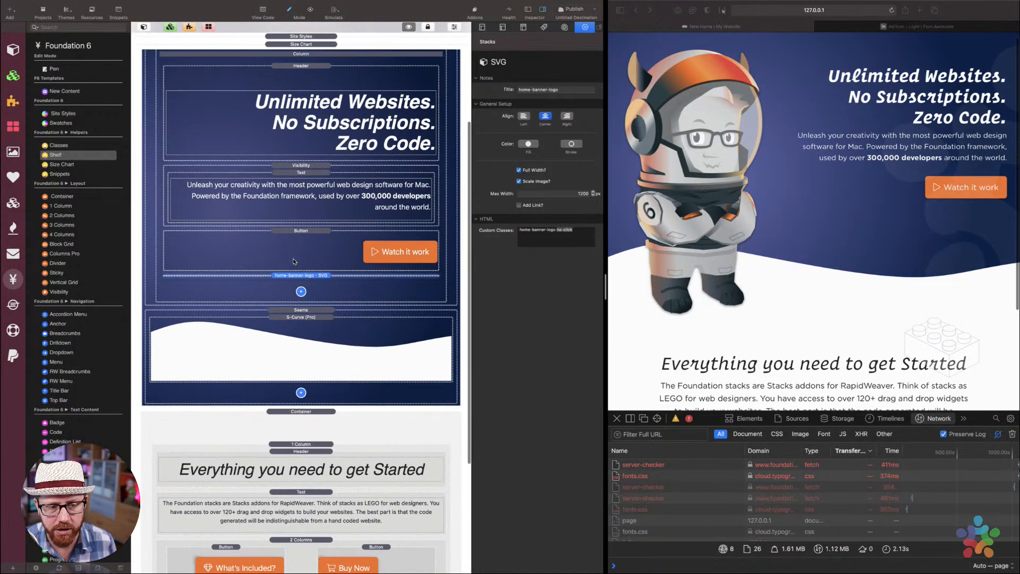
click(300, 312)
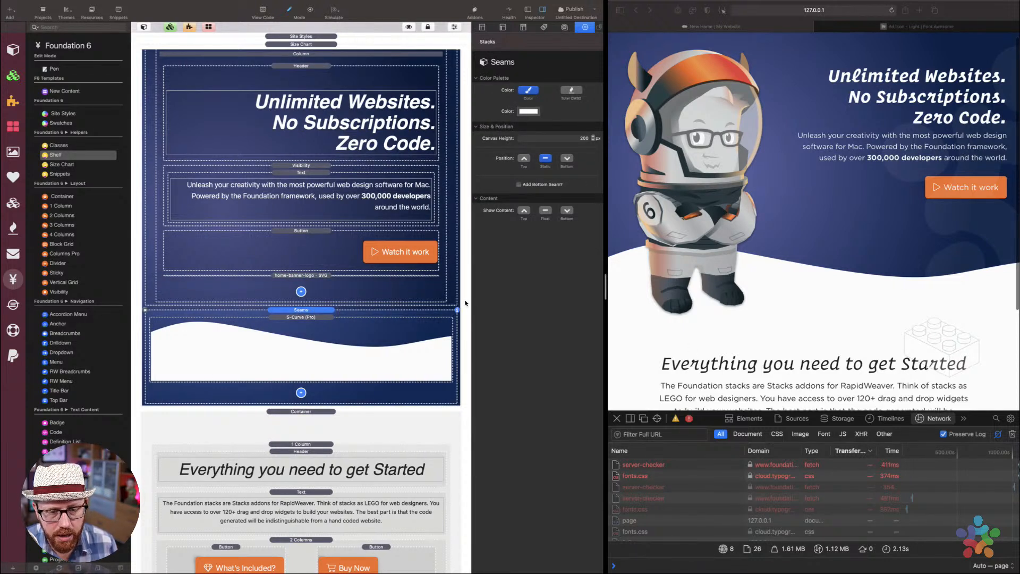
click(425, 311)
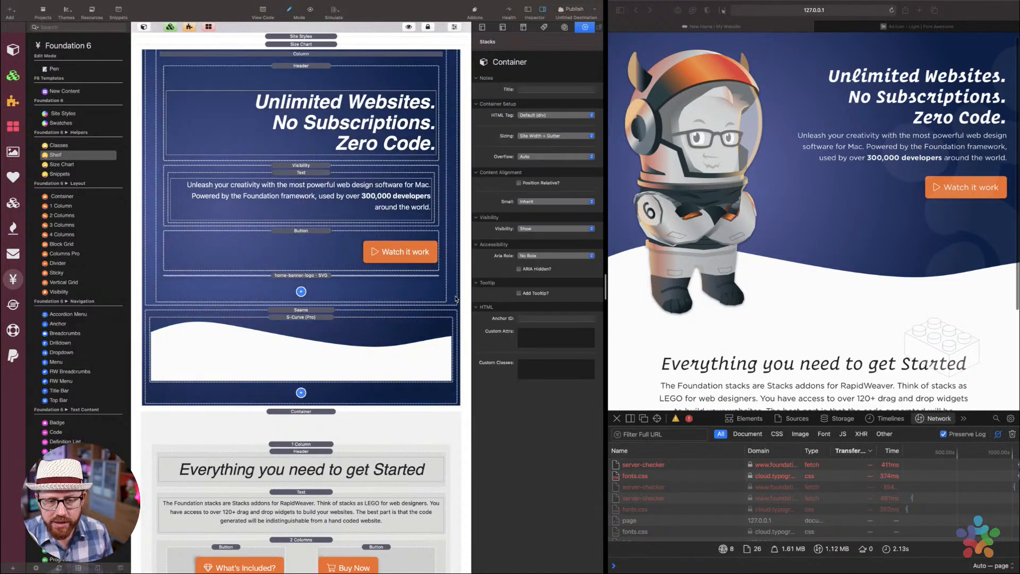
click(415, 313)
scroll(330, 113, up, 4)
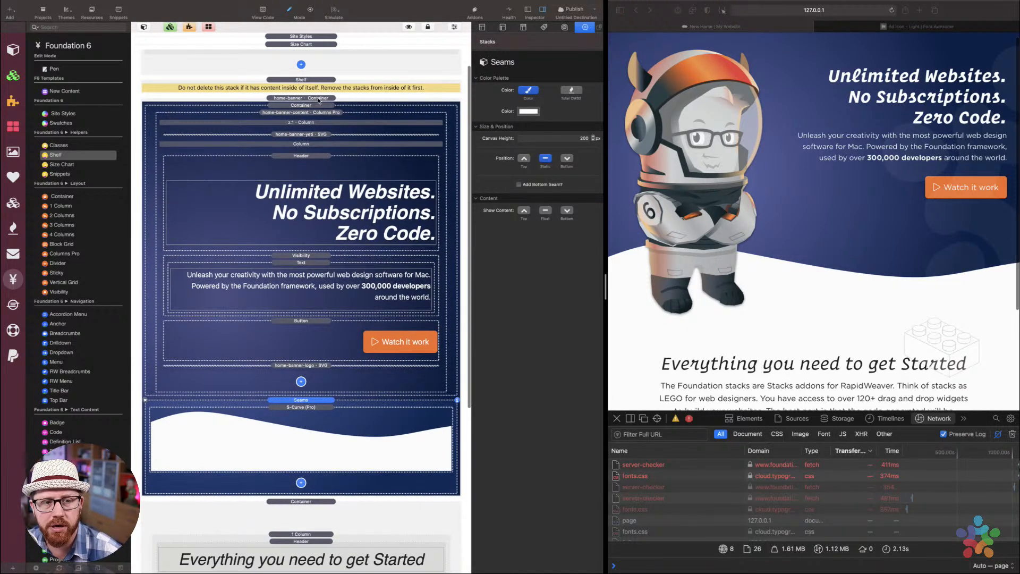
Compare the settings of the home-banner Container, its inner Container, and the Seams stack with its S-Curve (Pro)
click(318, 98)
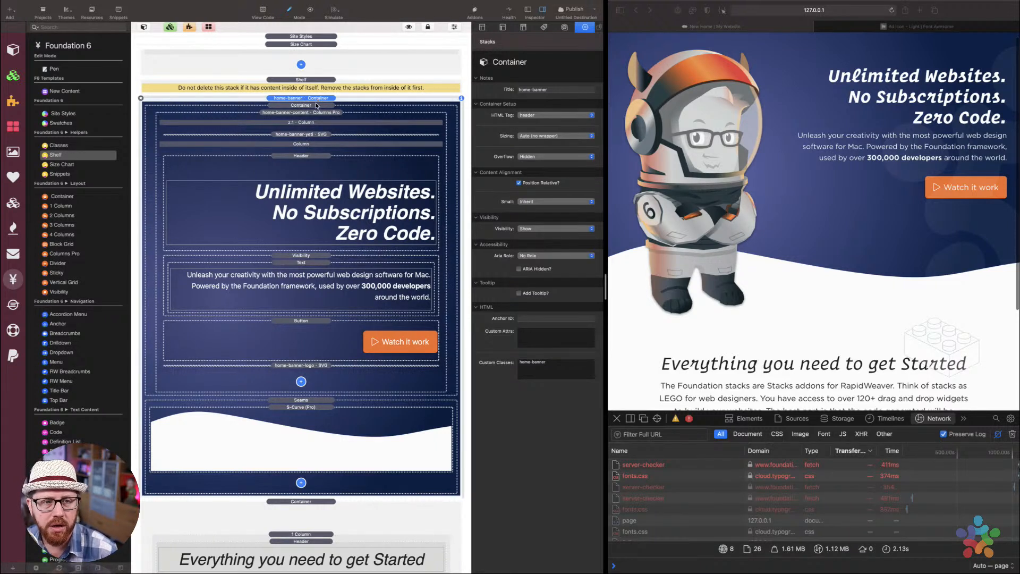
click(315, 105)
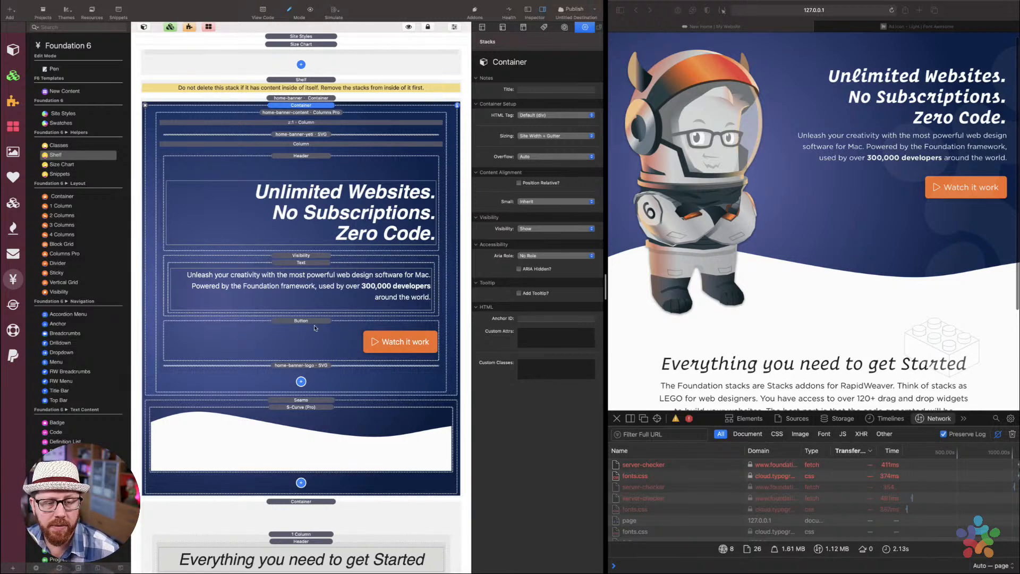
click(302, 401)
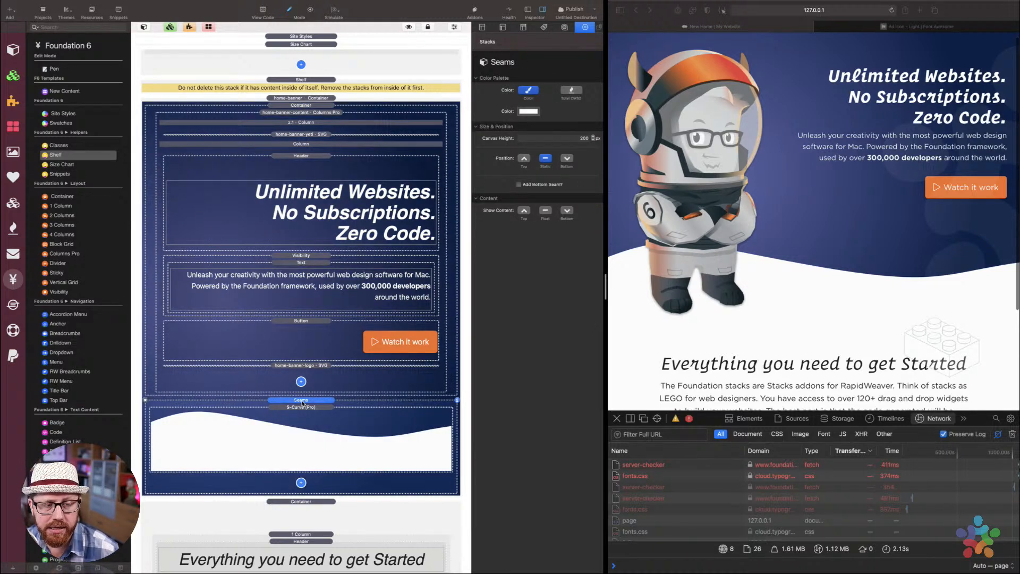
click(326, 99)
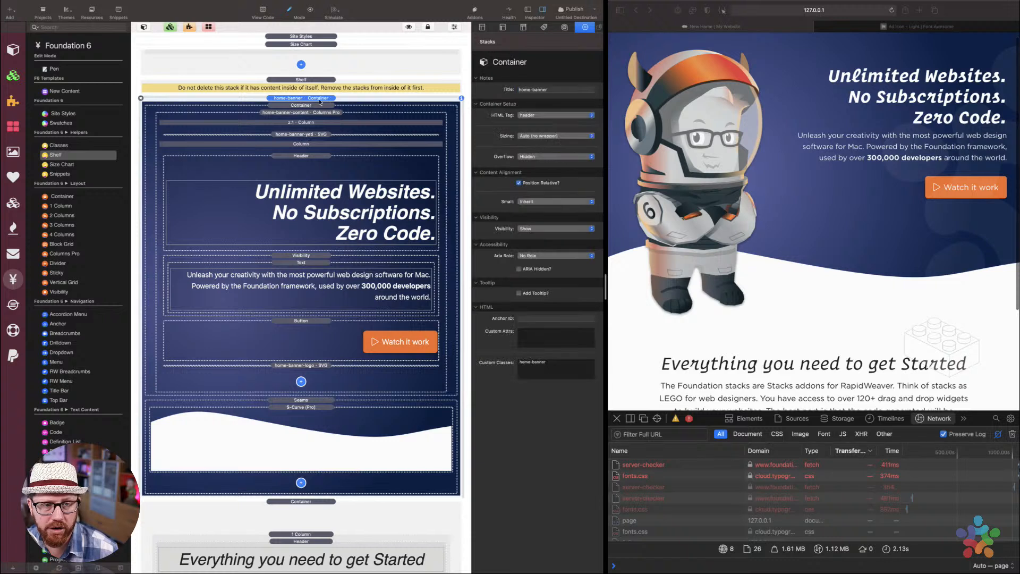
click(313, 400)
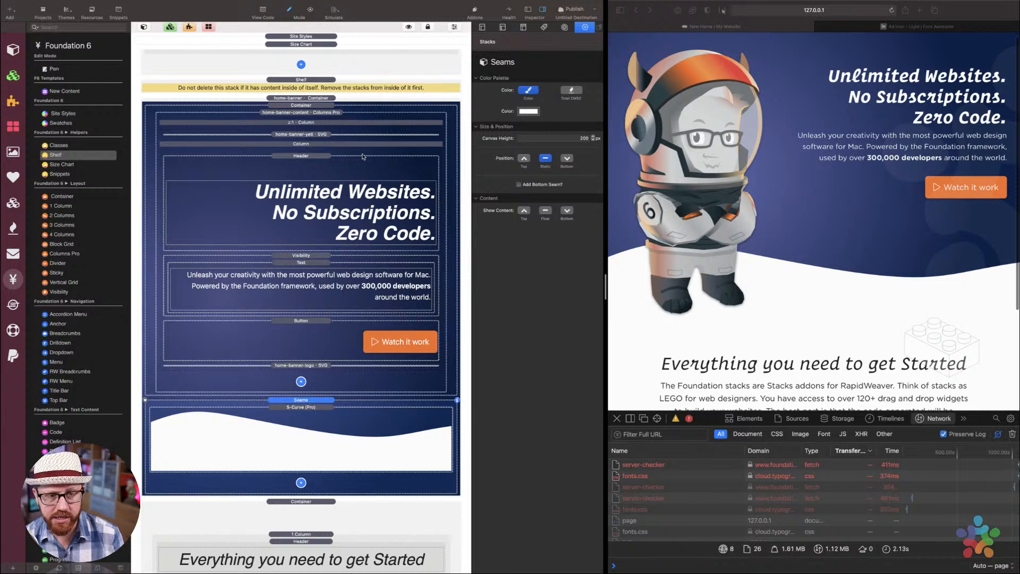
click(319, 98)
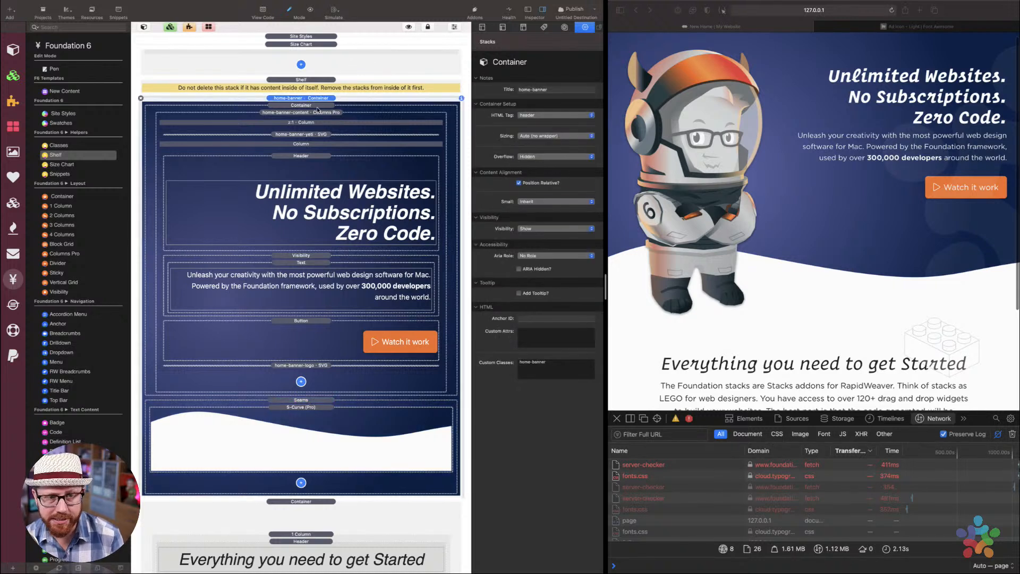
click(306, 407)
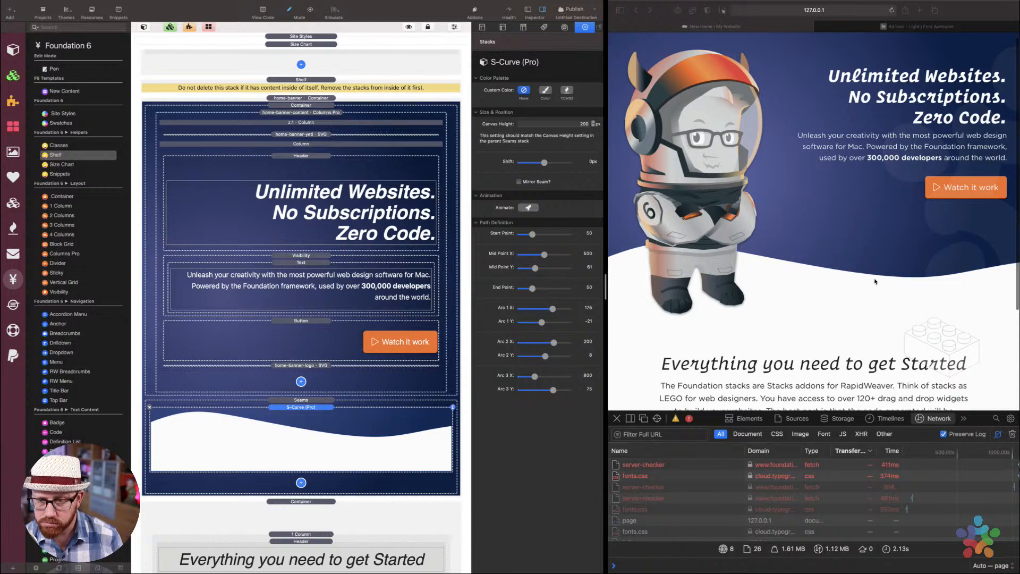
click(302, 400)
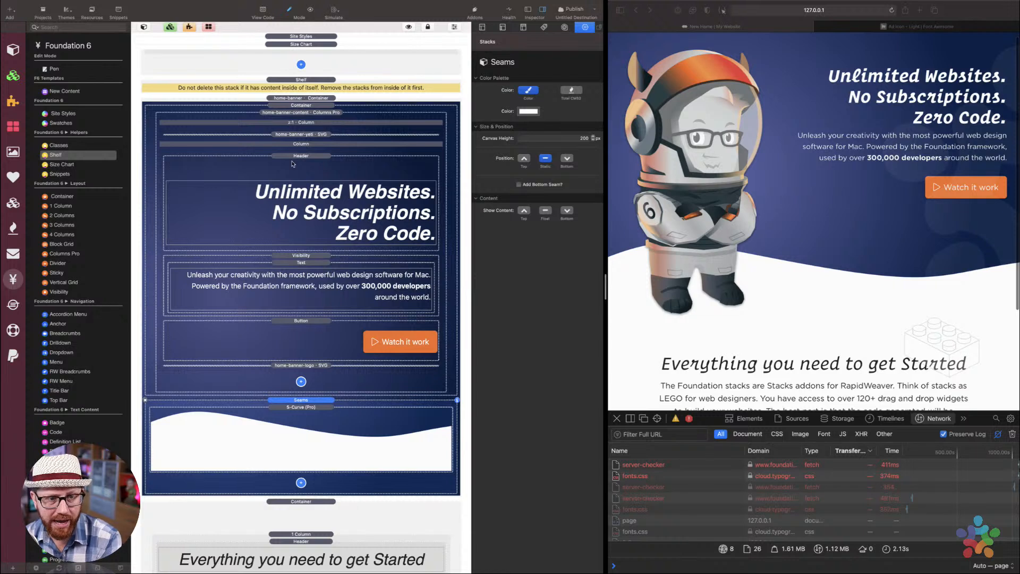
Compare the settings of the home-banner-content Columns Pro, its first Column, and the two Containers that wrap them
click(306, 112)
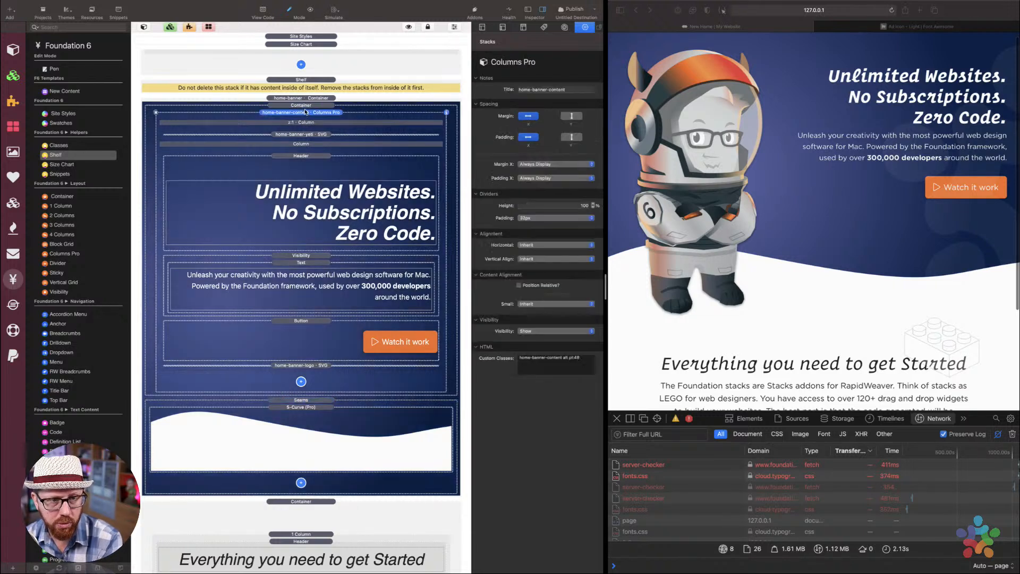
click(304, 106)
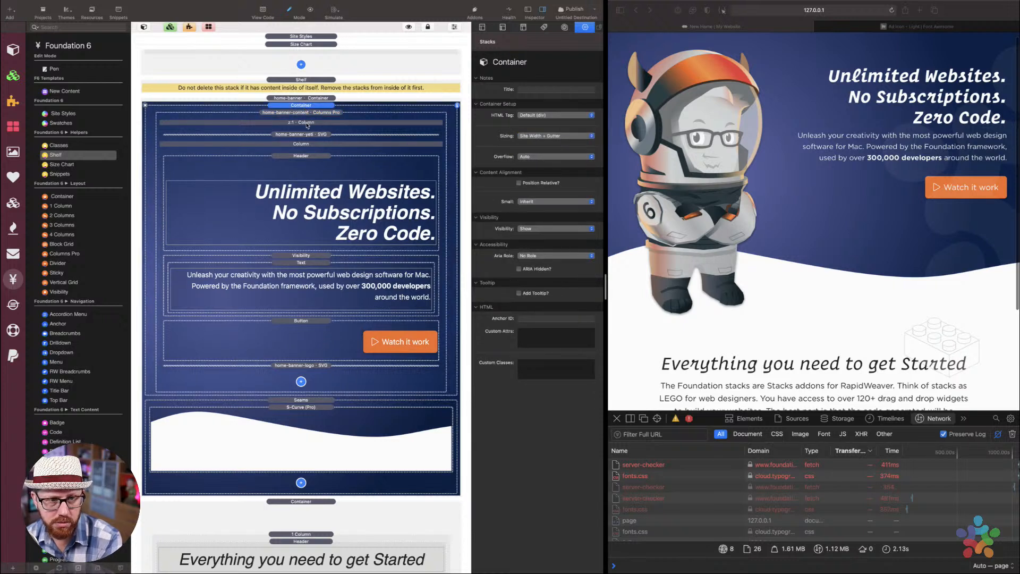
click(307, 124)
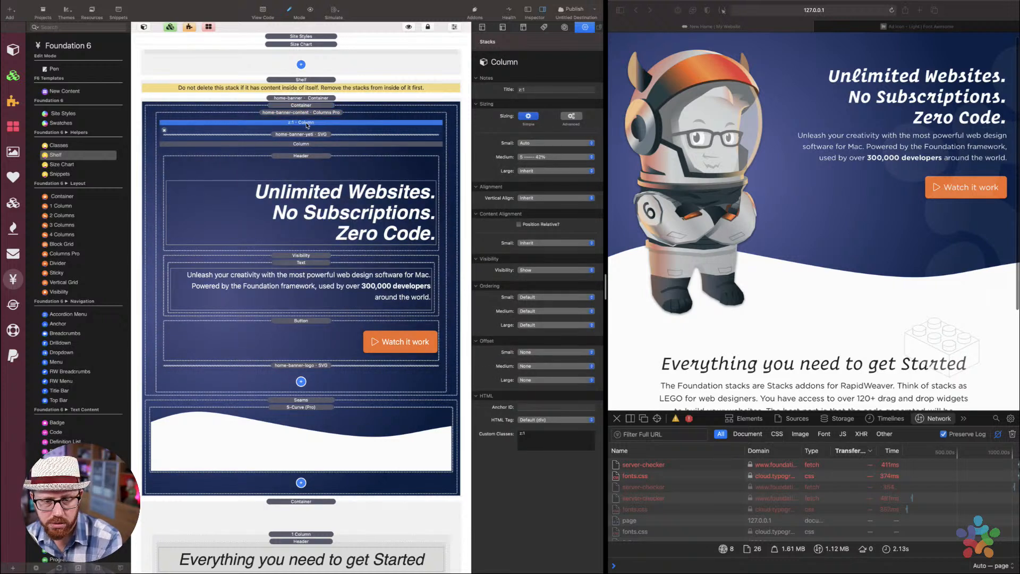
click(307, 112)
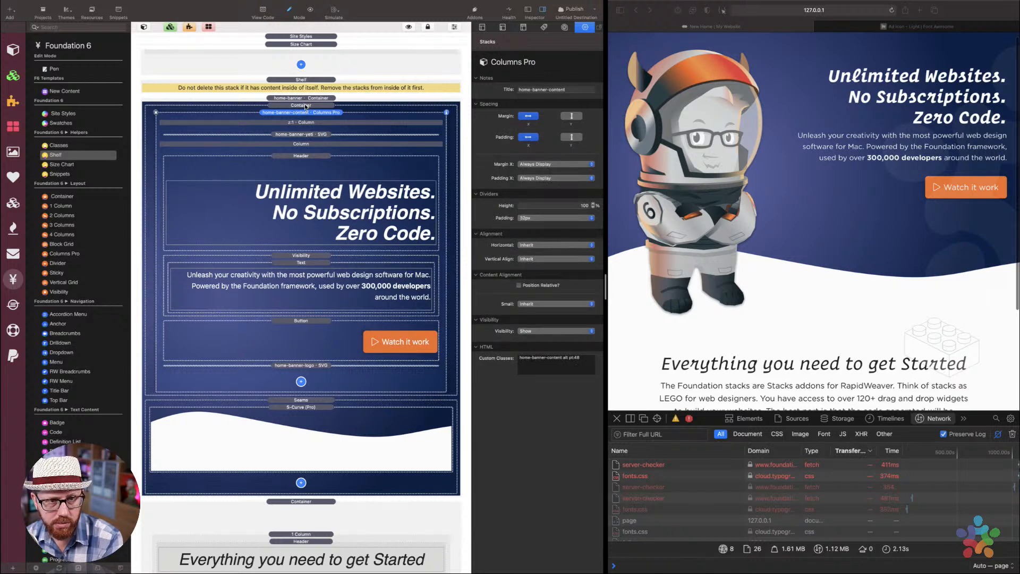
click(306, 105)
click(304, 122)
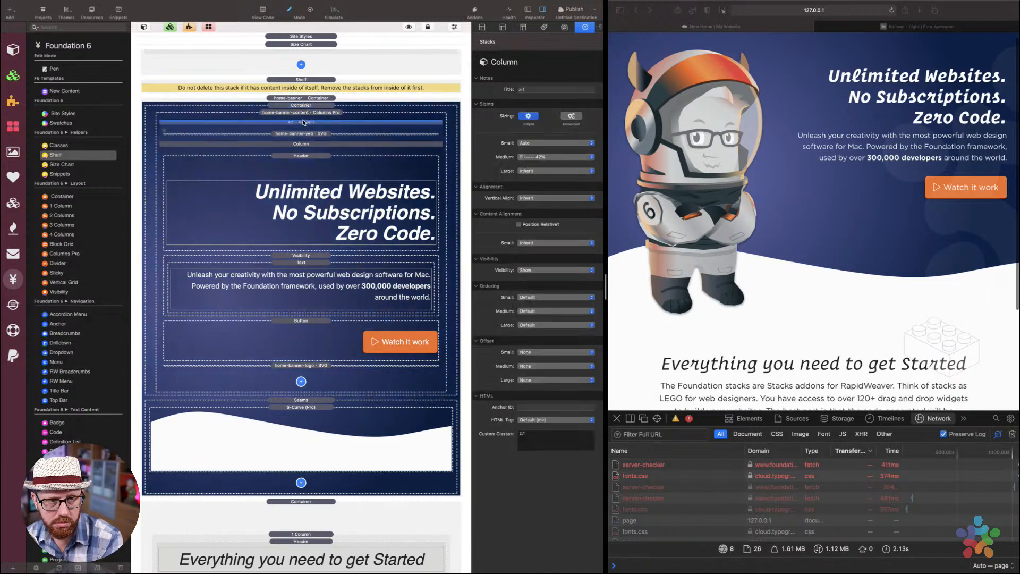
click(303, 113)
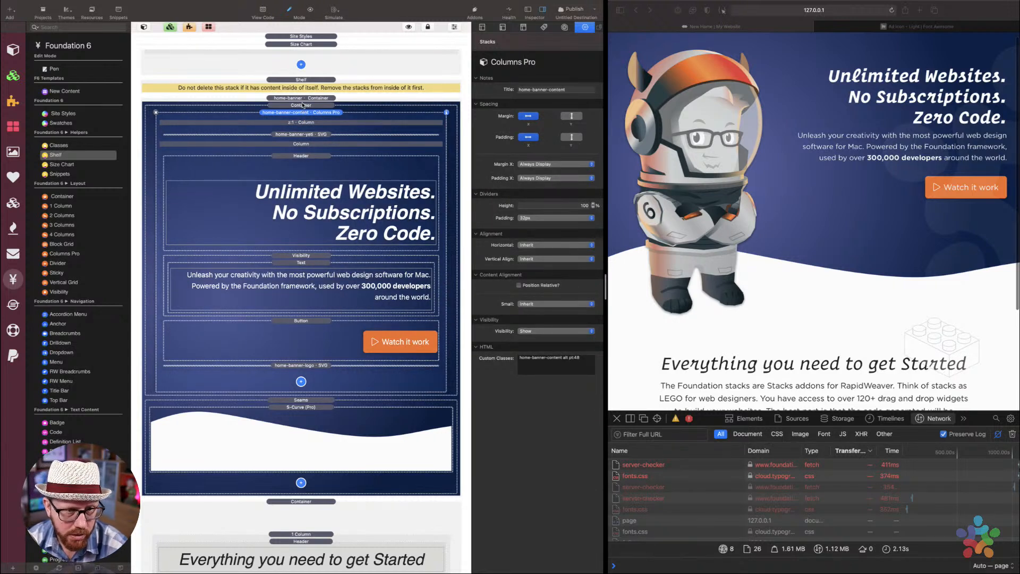
click(304, 106)
click(301, 98)
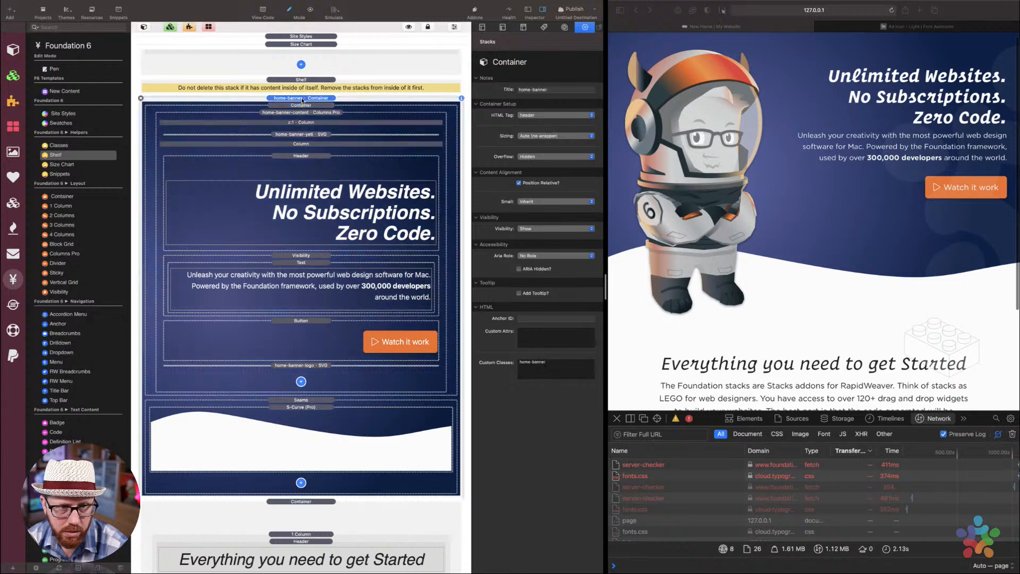
click(303, 105)
click(304, 112)
click(304, 105)
Inspect the .home-banner-content Margin swatch in Site Styles, and collapse Site Styles
scroll(304, 106, up, 1)
scroll(303, 105, up, 2)
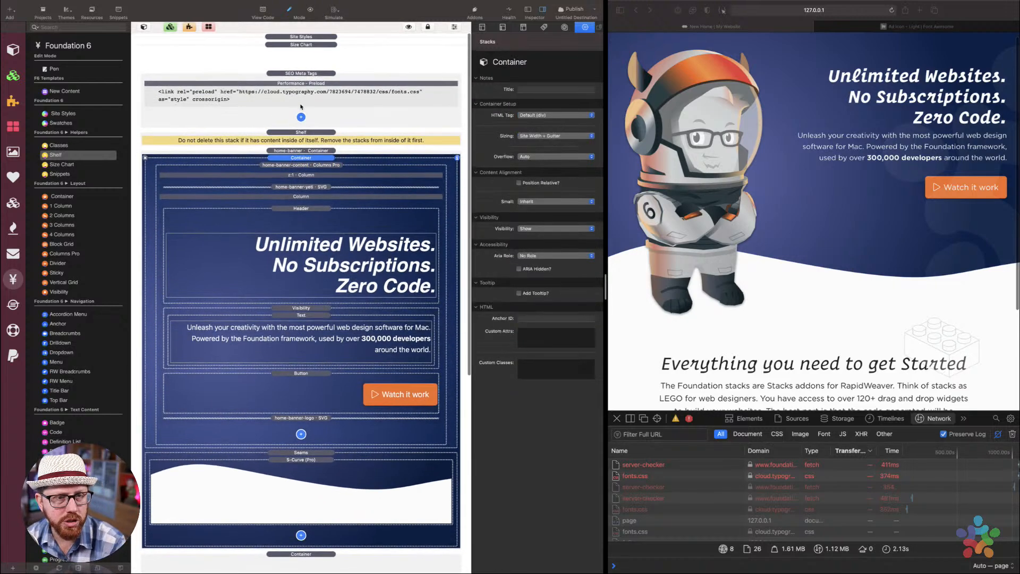
click(302, 37)
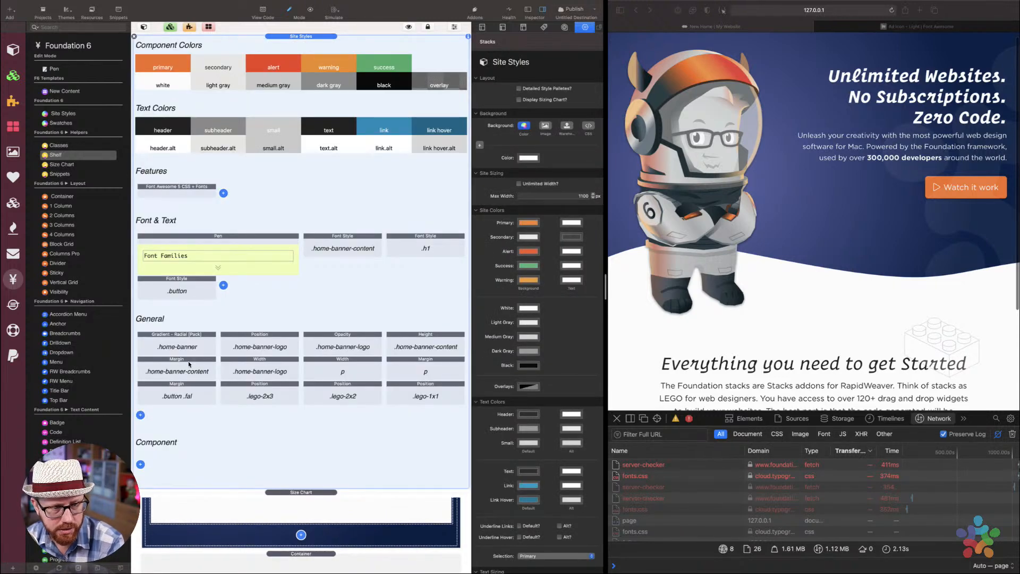
click(186, 361)
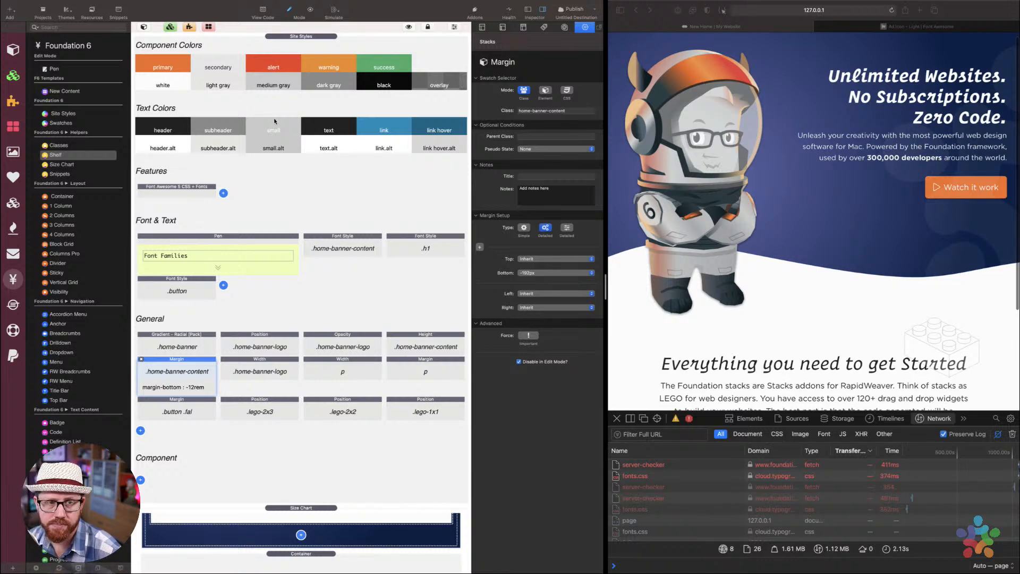
double_click(304, 37)
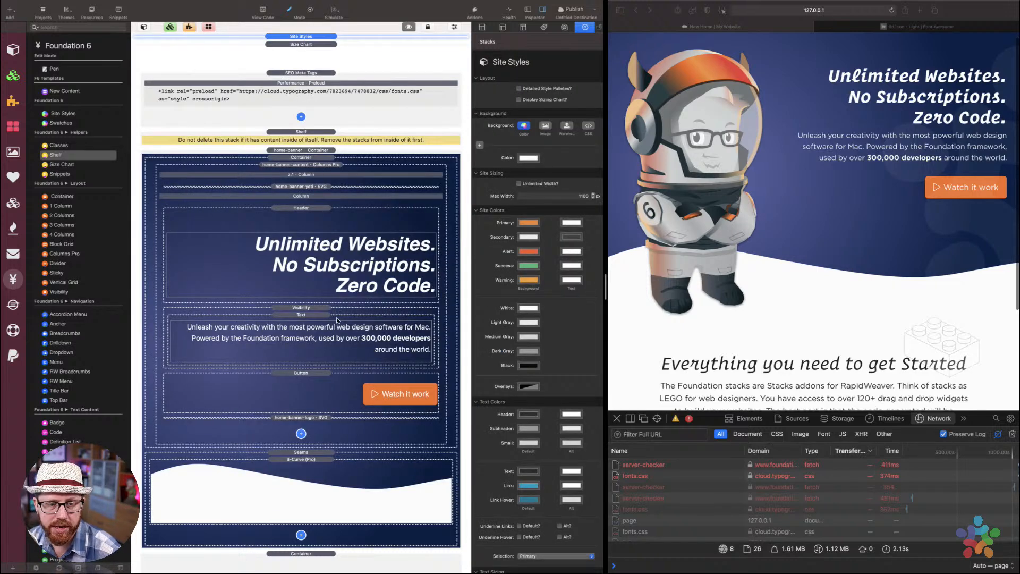
Check the Canvas Height of the Seams stack against the home-banner-content Columns Pro and its first Column
click(312, 451)
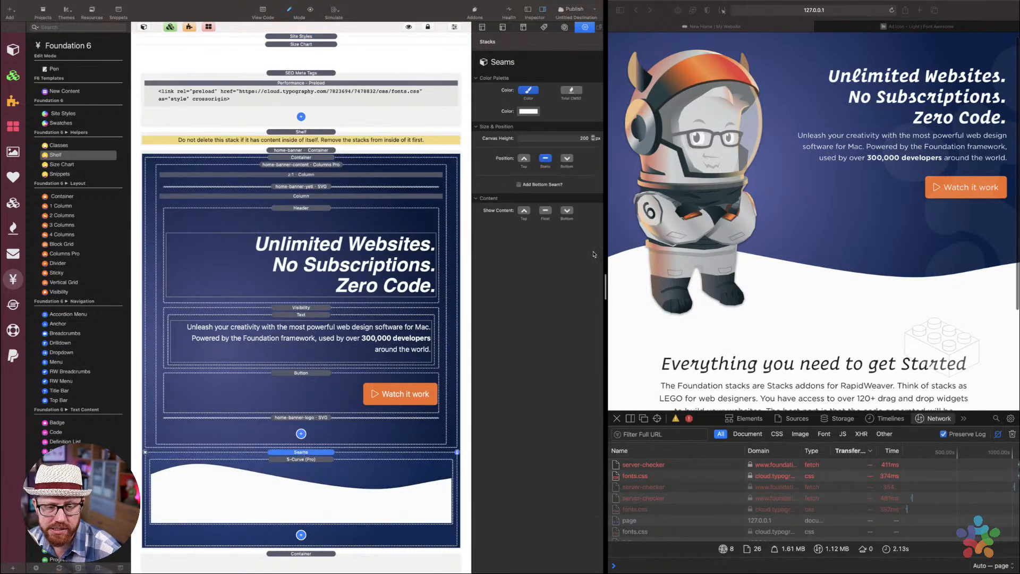
click(581, 139)
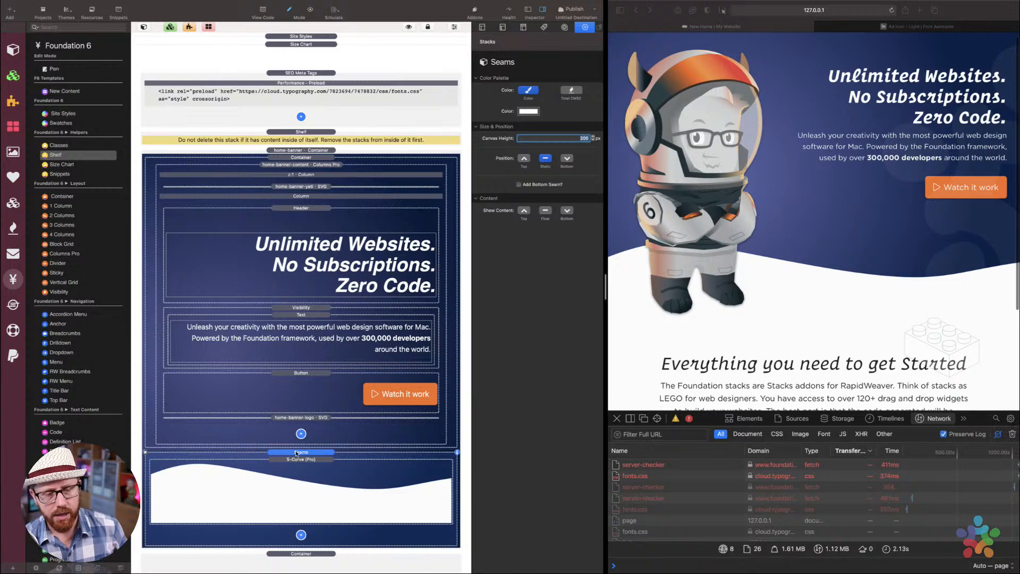
scroll(296, 453, down, 2)
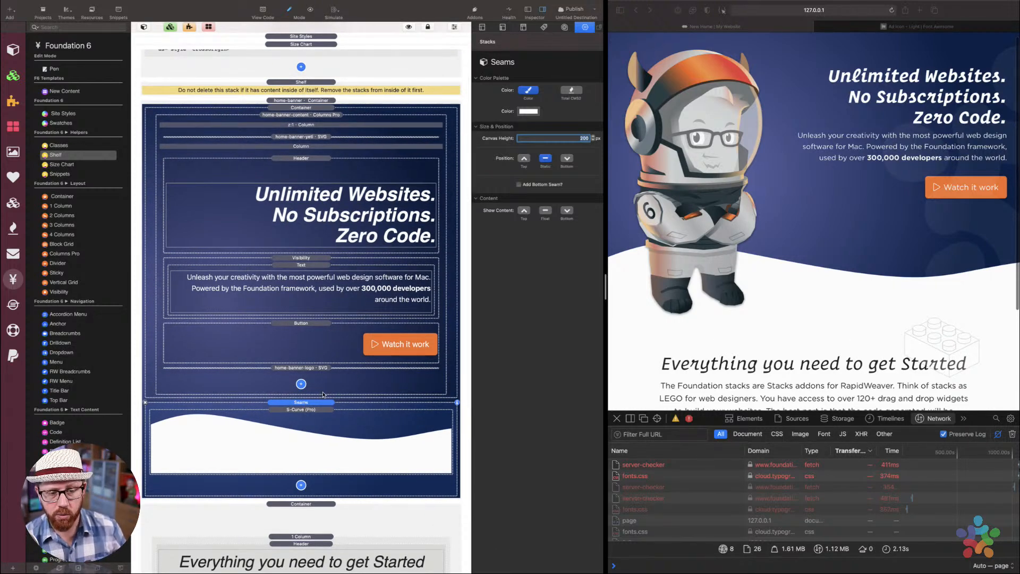
click(310, 115)
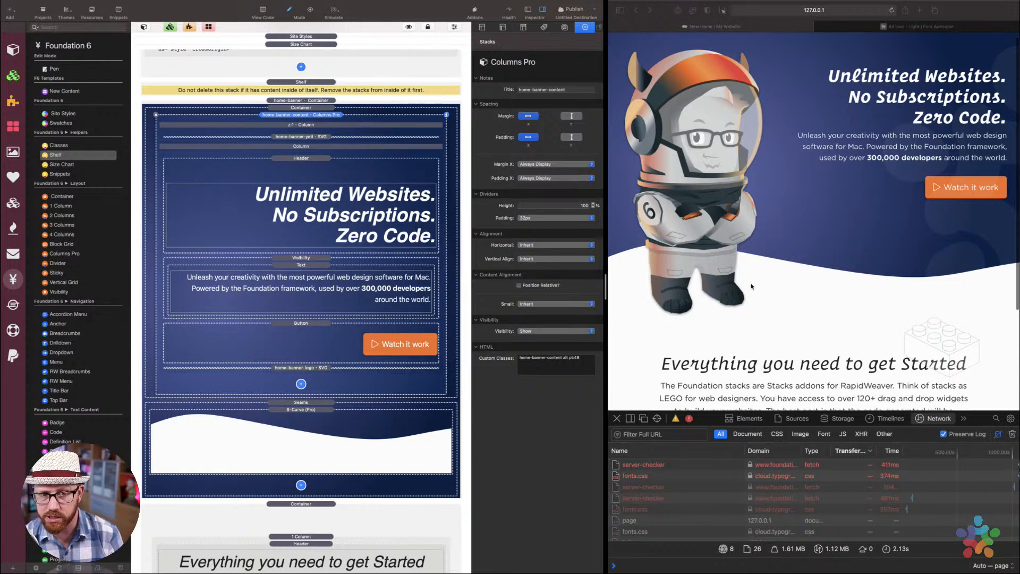
click(312, 127)
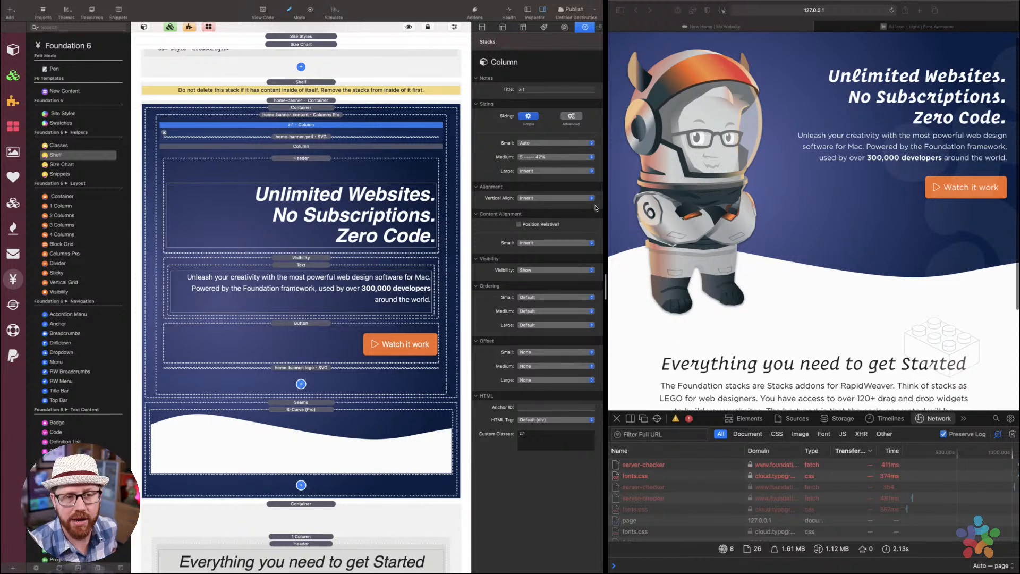
scroll(380, 305, down, 3)
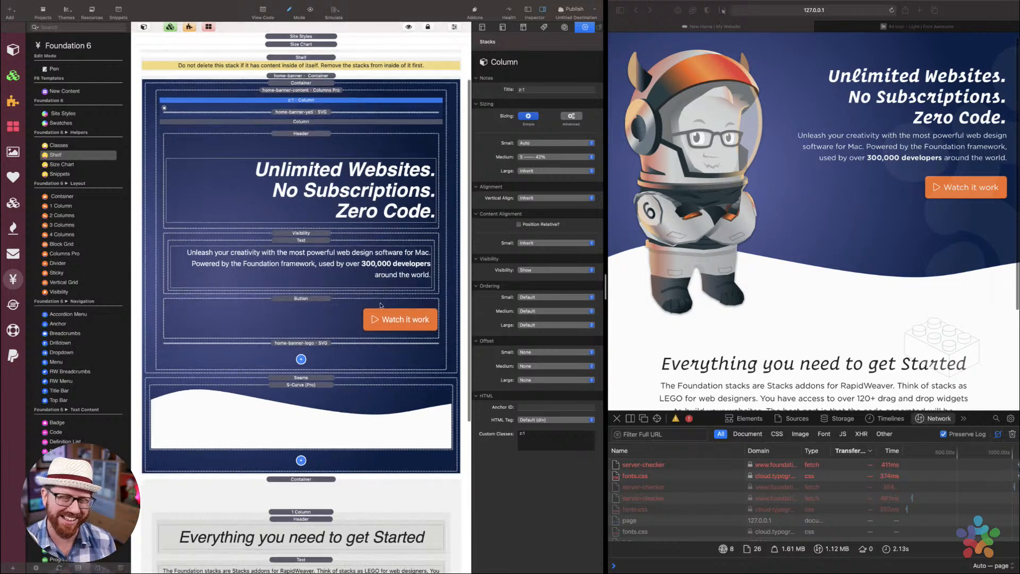
scroll(380, 305, down, 3)
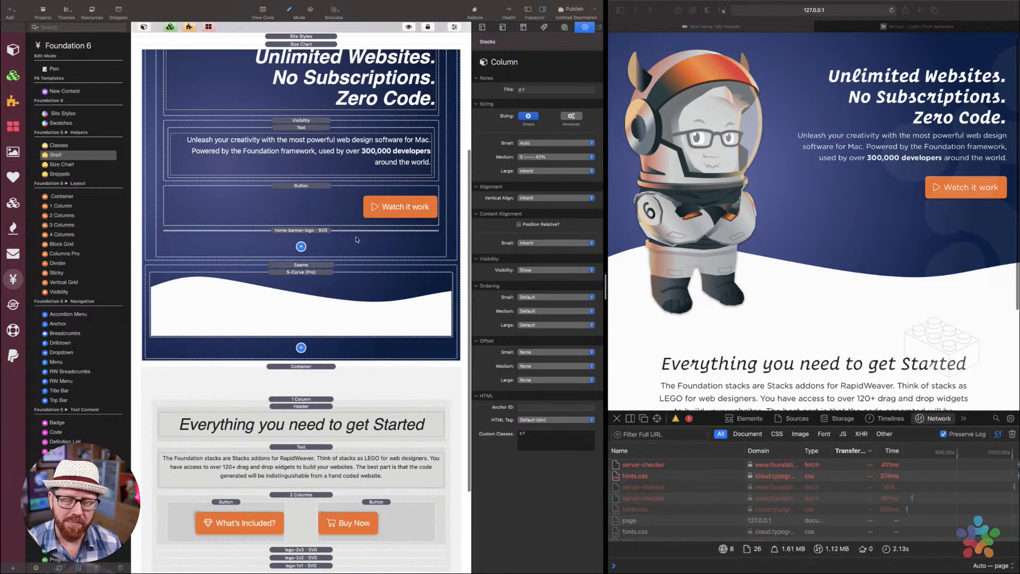
scroll(357, 240, up, 4)
scroll(357, 239, up, 1)
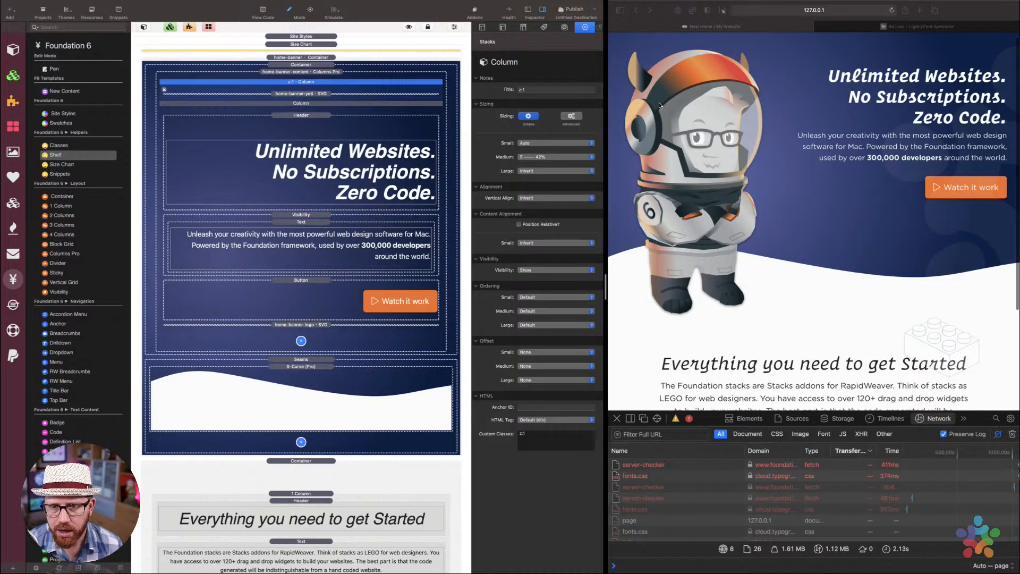
scroll(664, 113, up, 1)
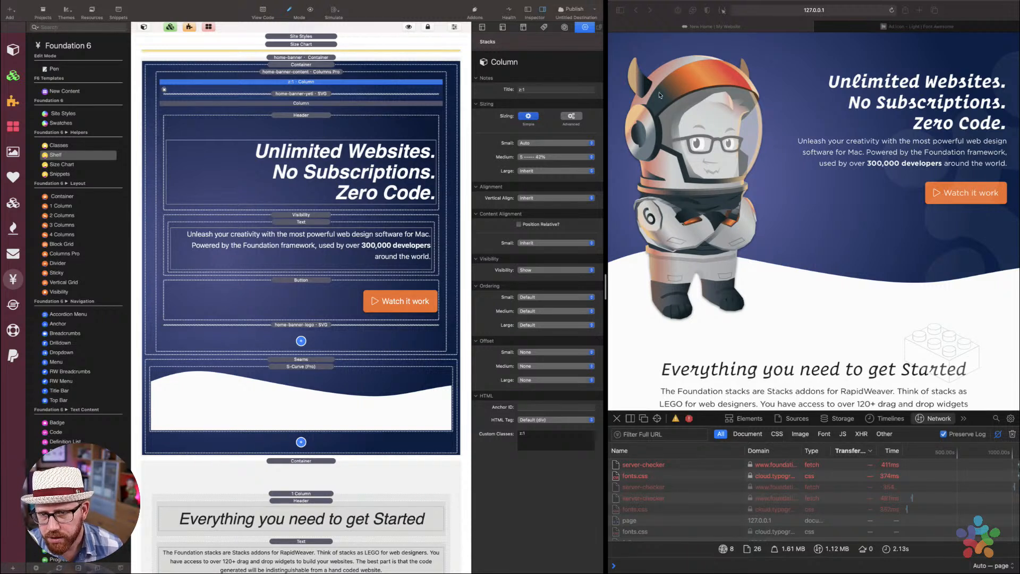
Switch to the foundationstacks.sketch design in Sketch, try shifting the Yeti + Body group slightly left, and undo the move
key(ctrl+Left)
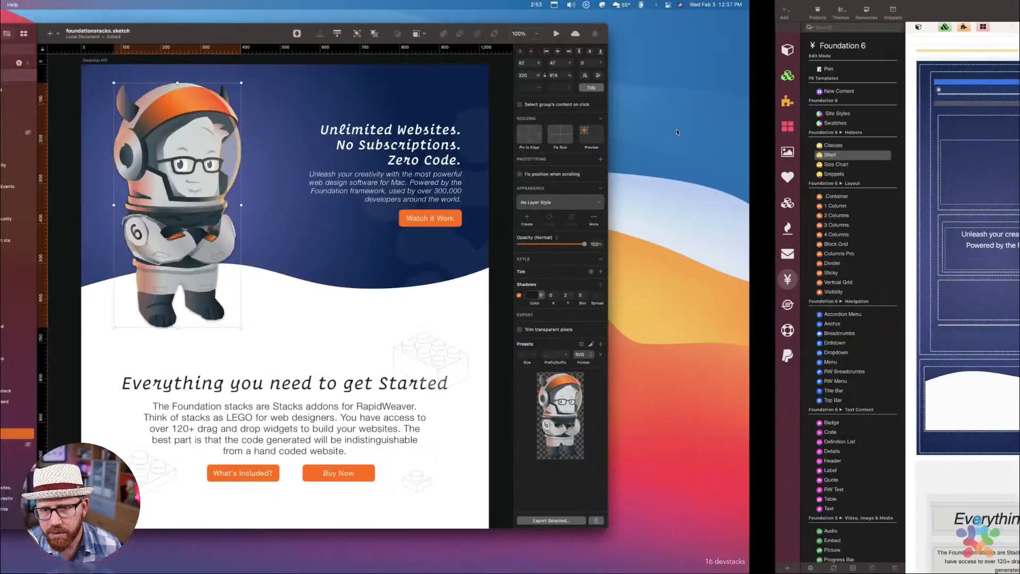
drag(493, 36, 585, 38)
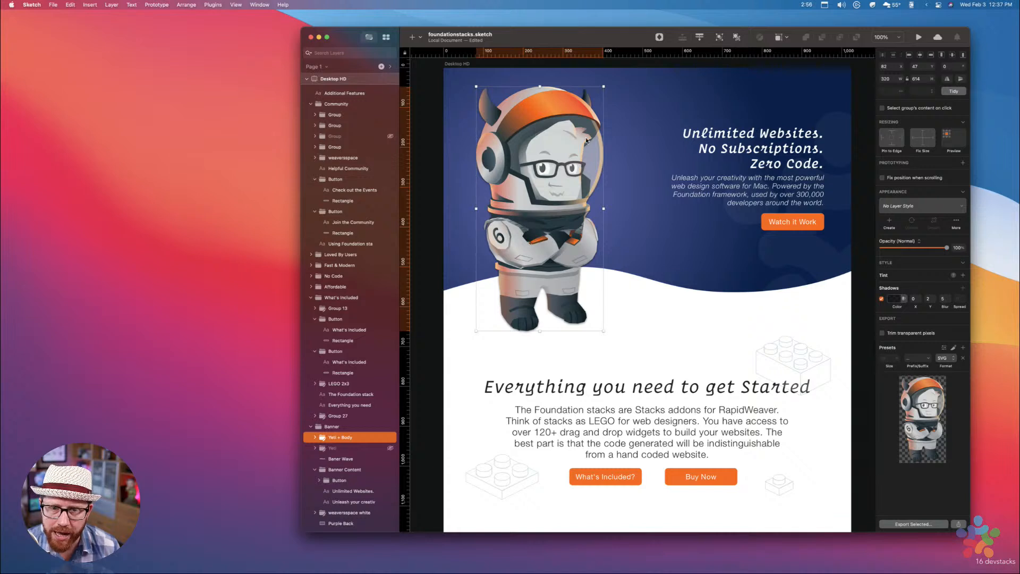
drag(554, 215, 544, 216)
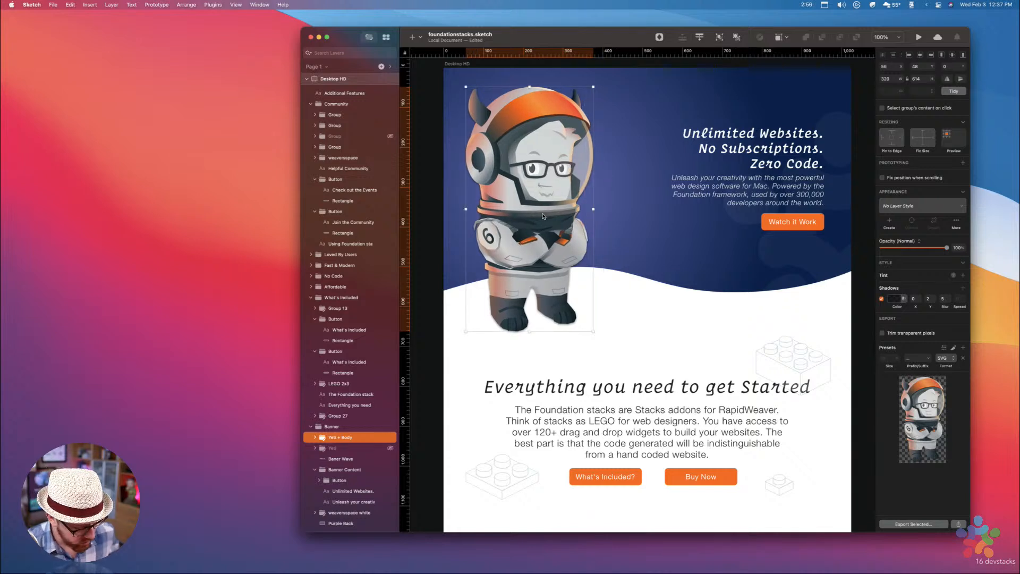
key(super+z)
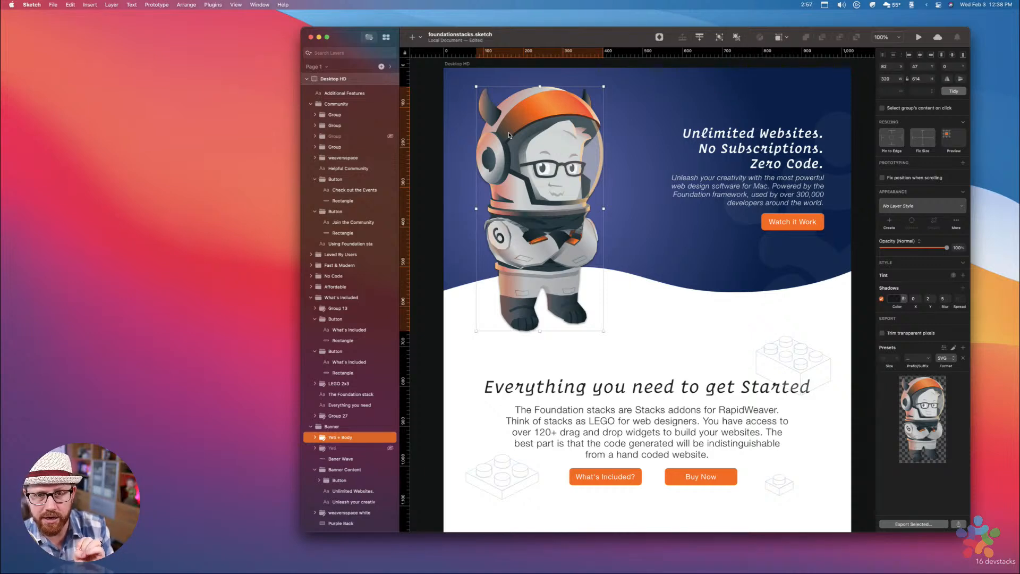
Compare the Yeti banner in the browser preview with the Sketch design, ending back in RapidWeaver
key(ctrl+Right)
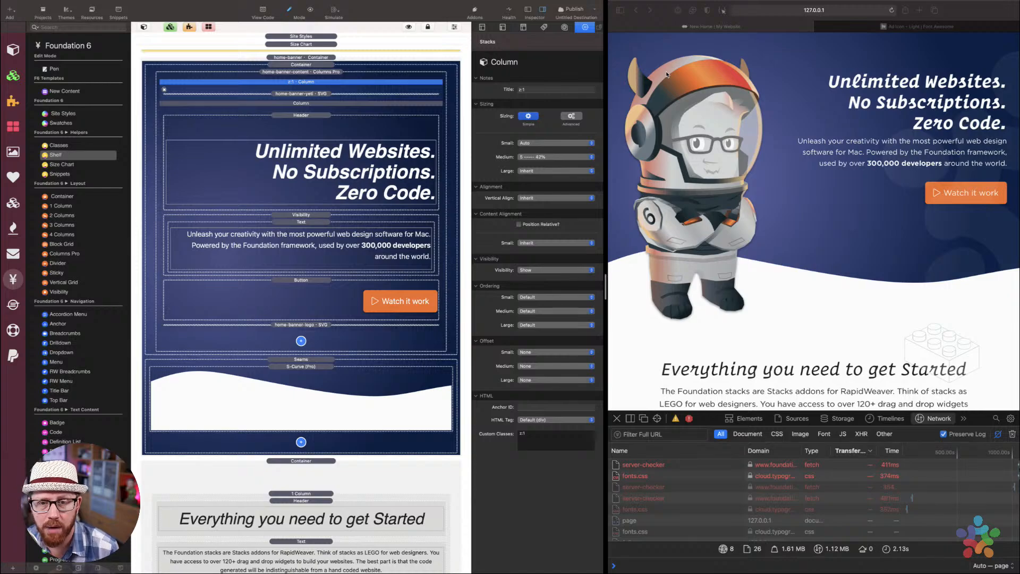
key(ctrl+Left)
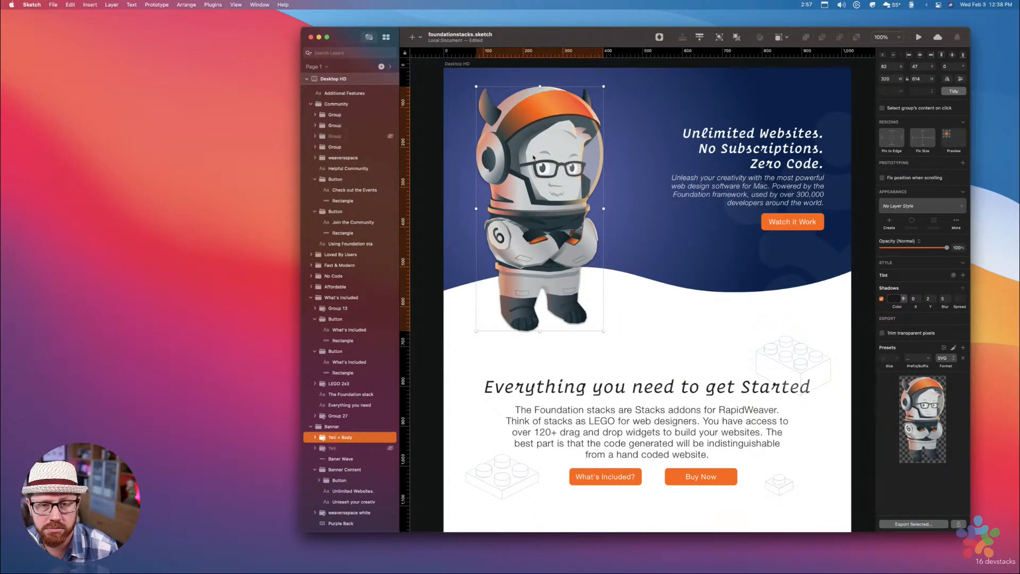
key(ctrl+Right)
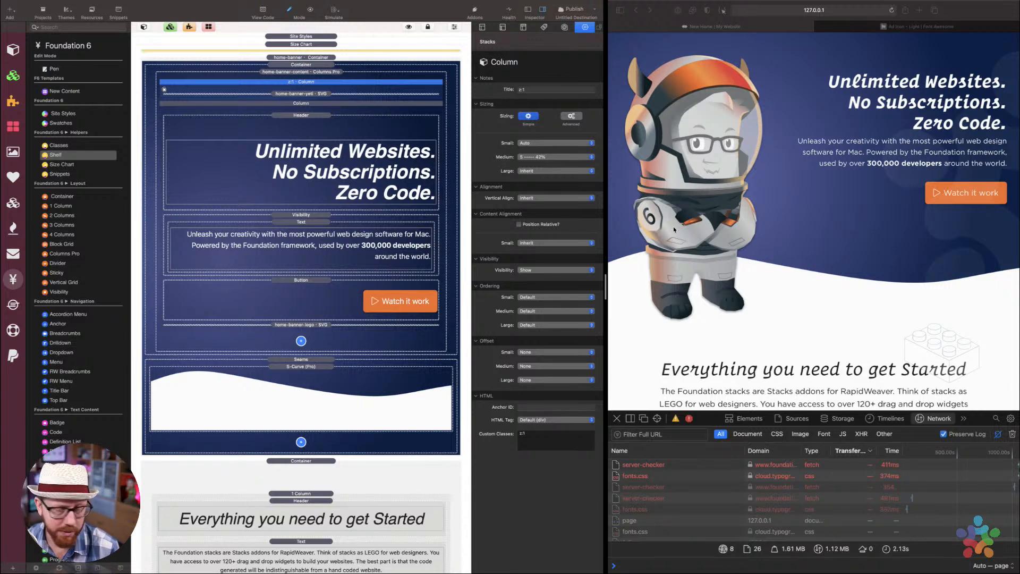
Inspect the Container around the Everything you need to get Started section and highlight its custom classes
scroll(674, 226, down, 5)
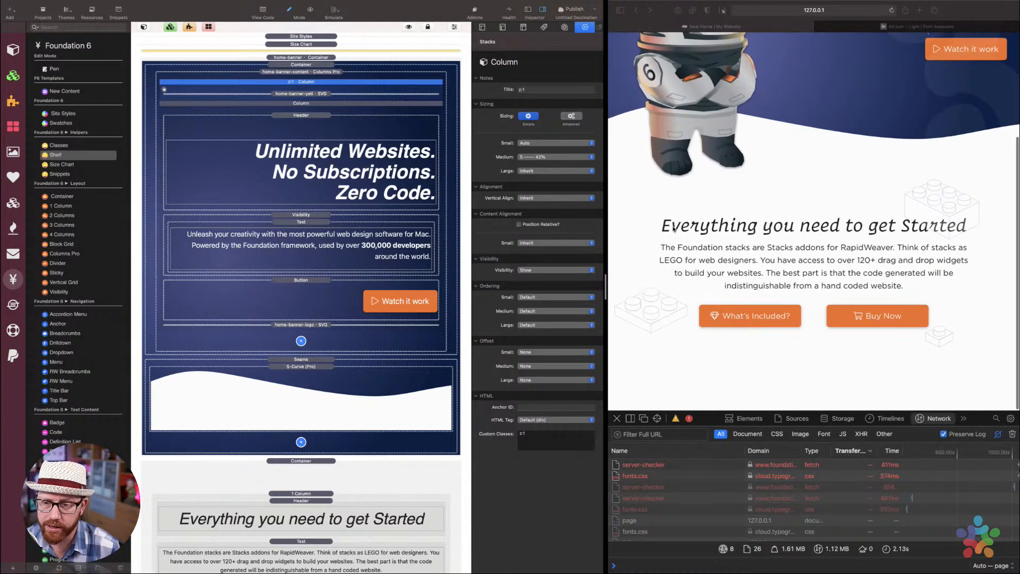
scroll(327, 385, down, 5)
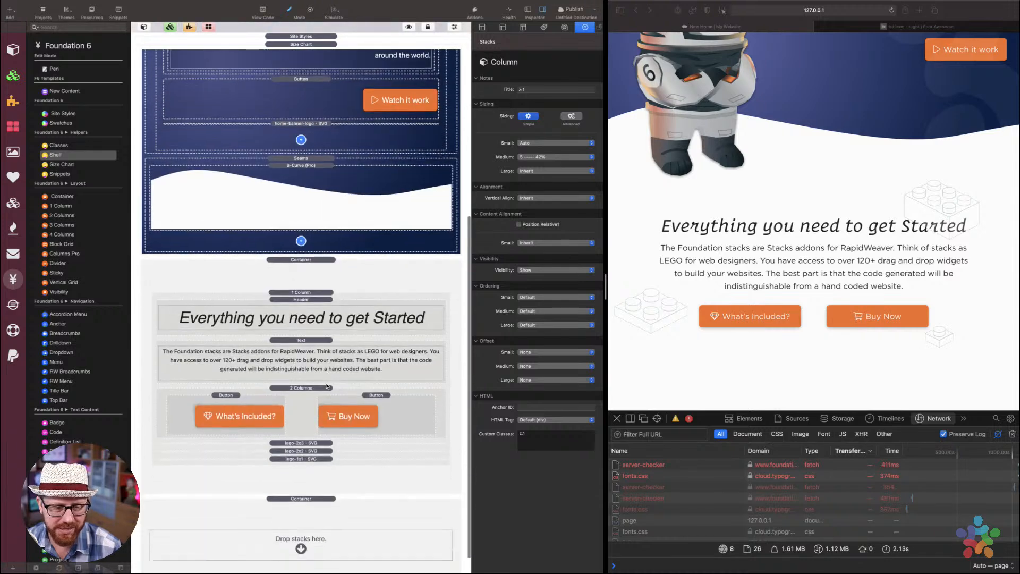
click(304, 260)
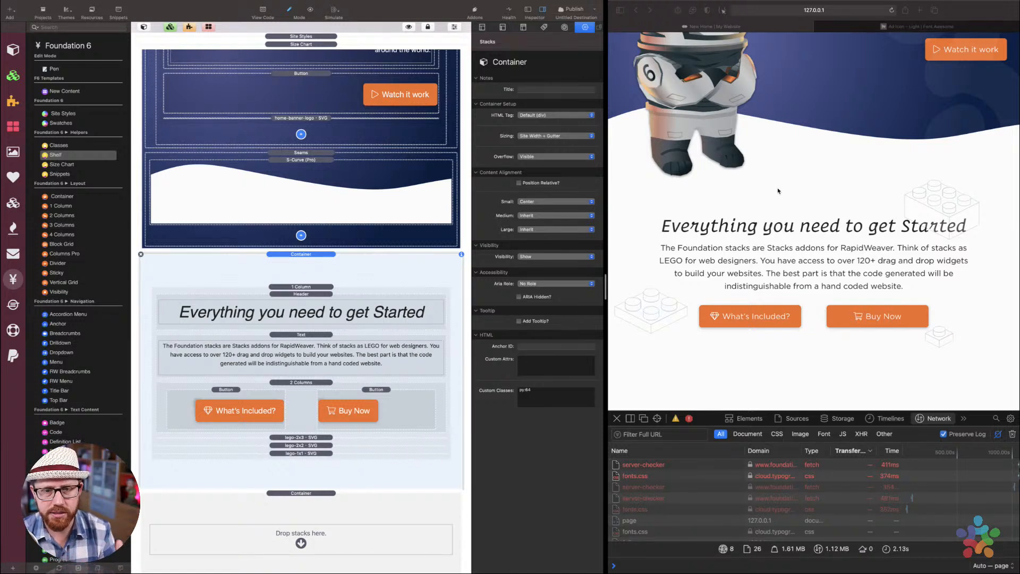
click(548, 399)
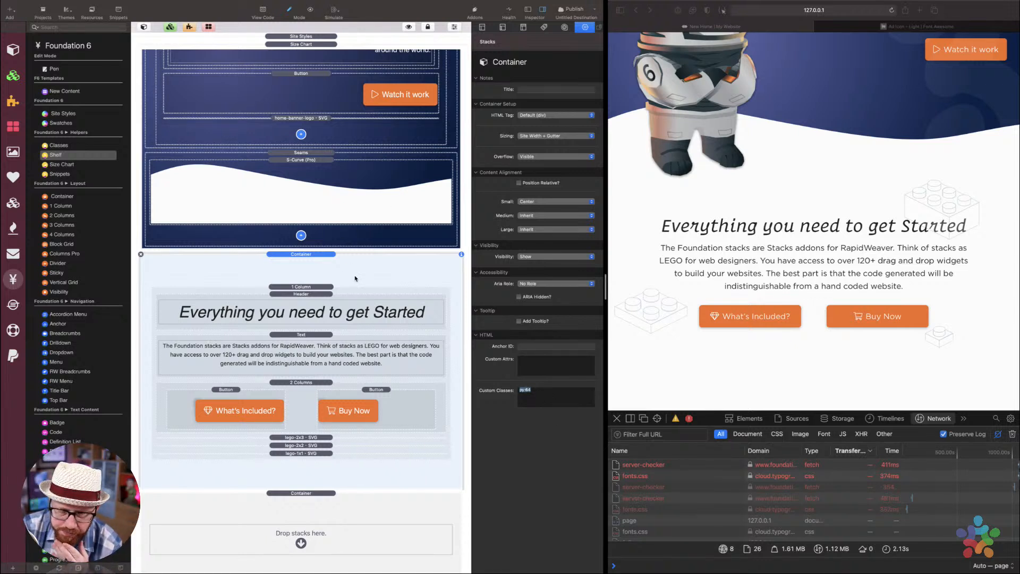
Review the settings of the section's 1 Column, Header, Text and 2 Columns stacks and the Buy Now Button
click(325, 287)
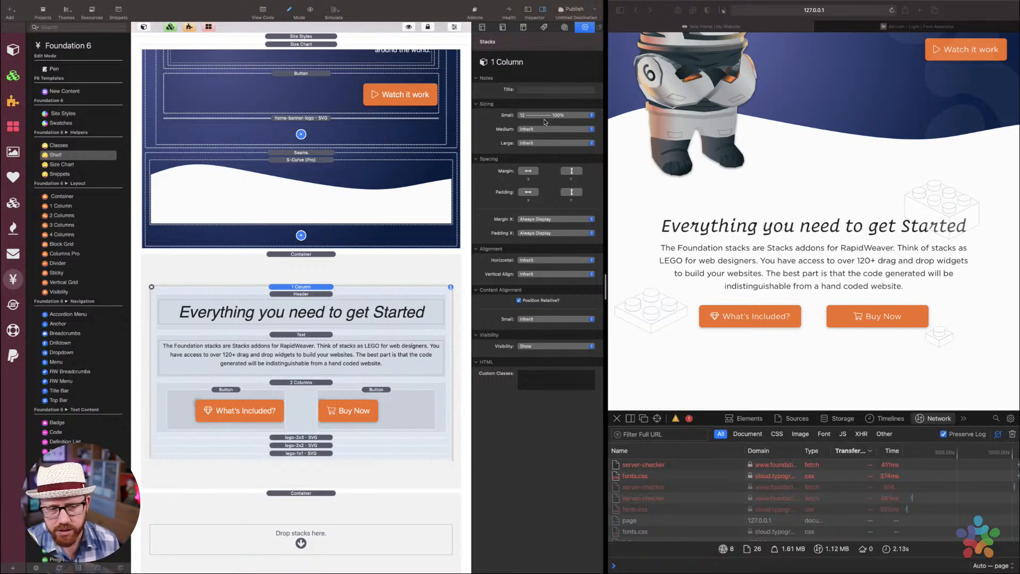
click(307, 297)
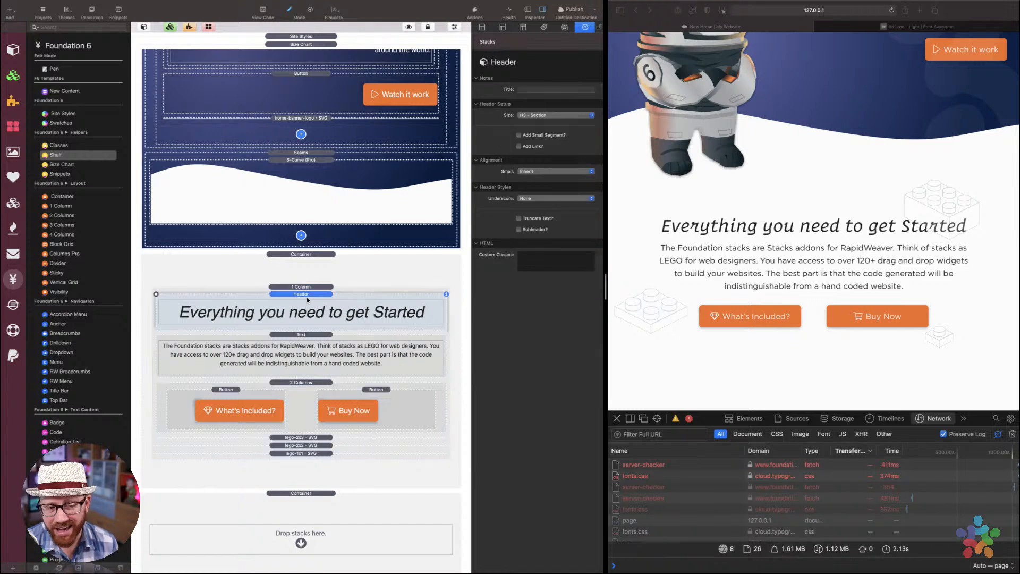
click(310, 334)
click(296, 392)
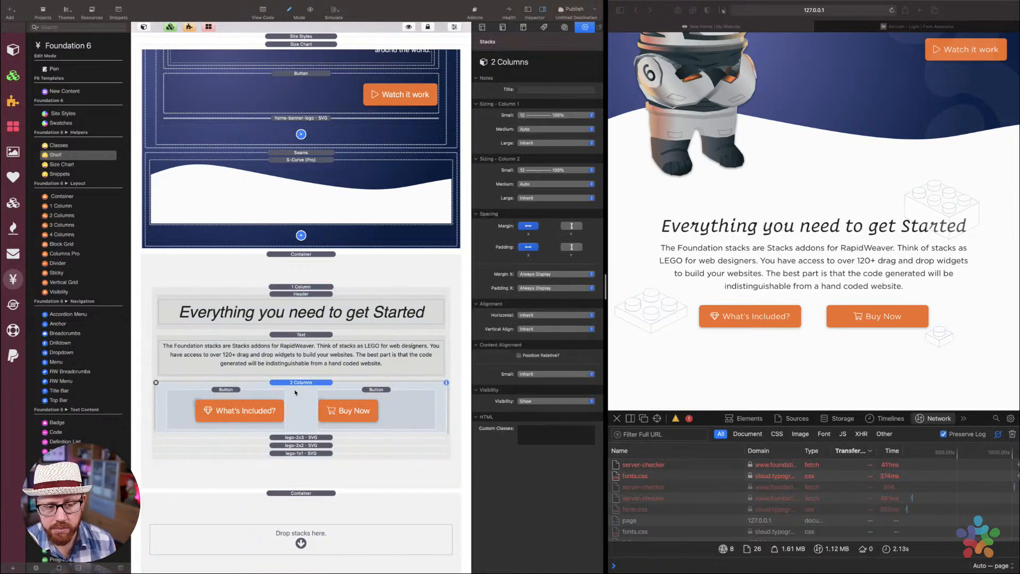
click(375, 397)
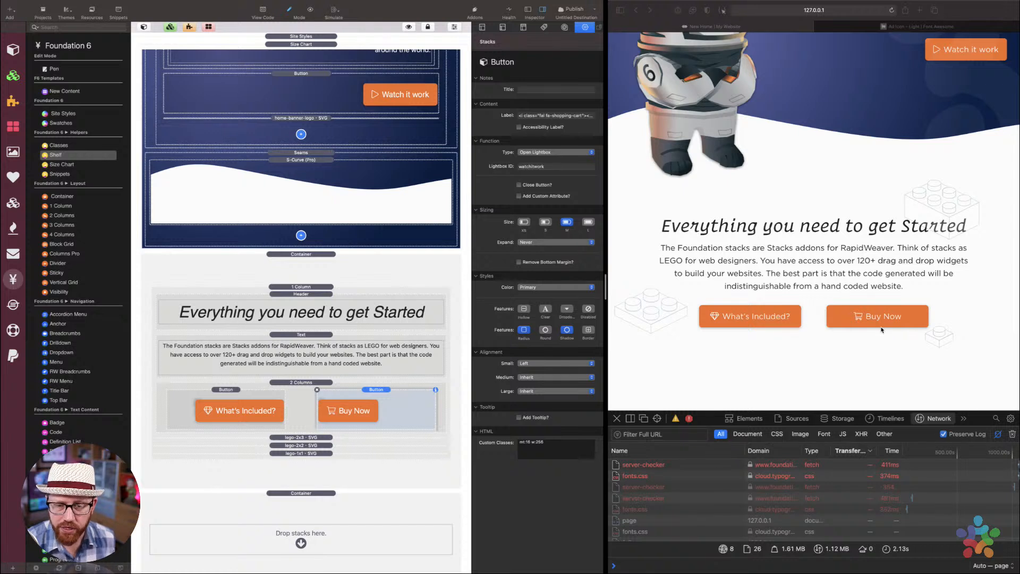
Compare the custom classes of the What's Included? and Buy Now buttons
click(255, 396)
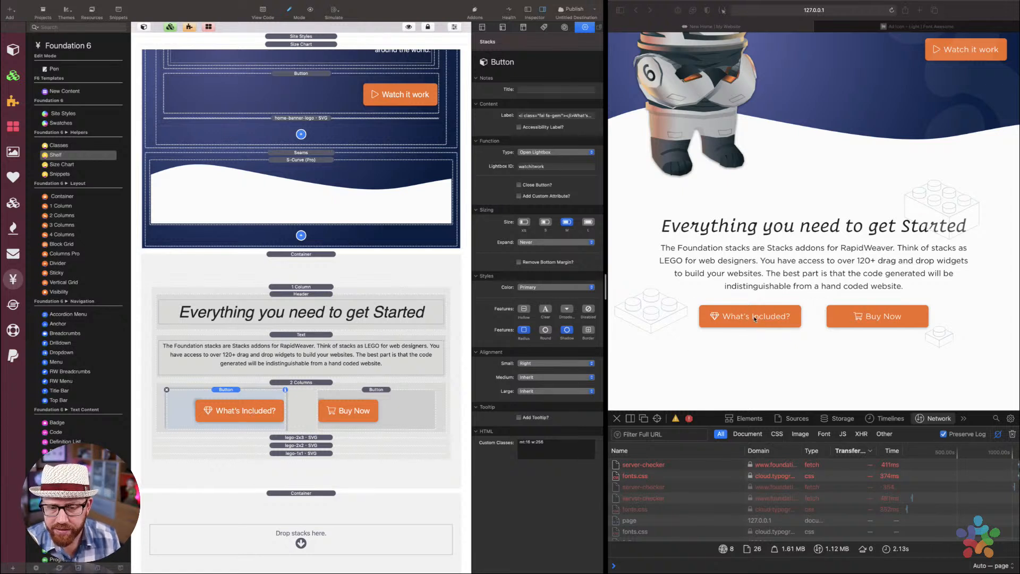
click(547, 447)
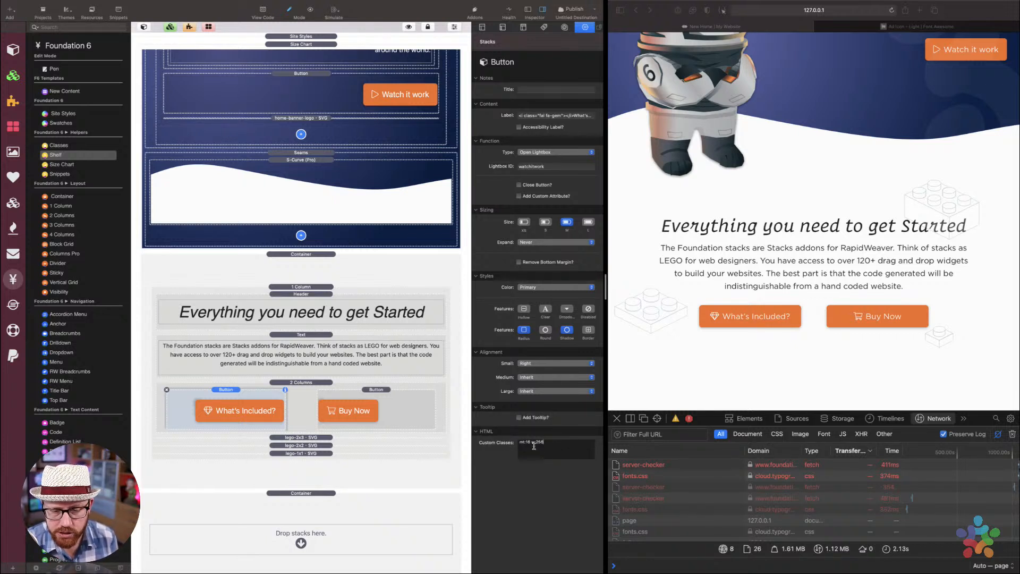
click(376, 408)
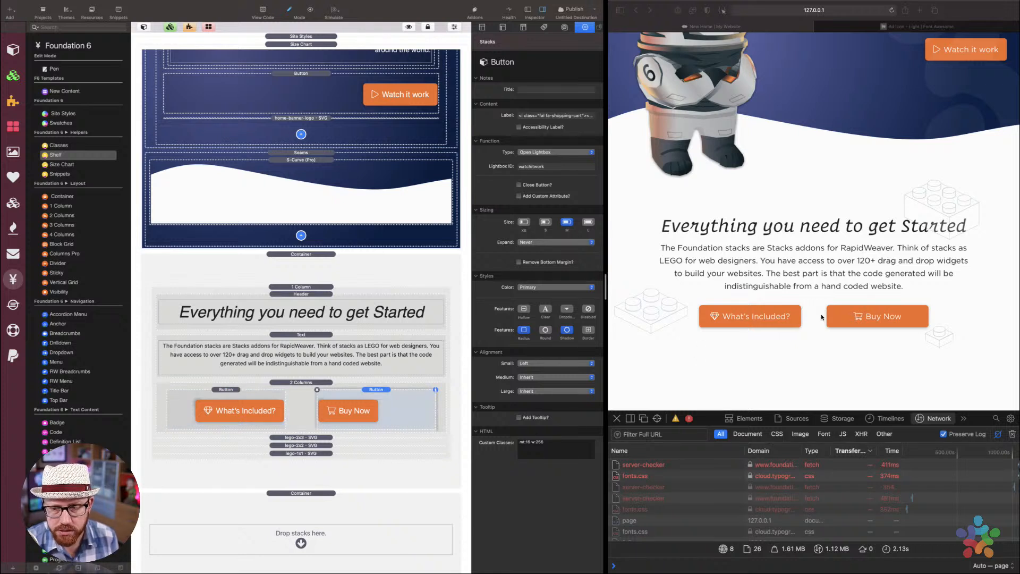
Remove the w:256 class from the Buy Now button's custom classes and check its width in the reloaded browser preview
double_click(536, 443)
key(BackSpace)
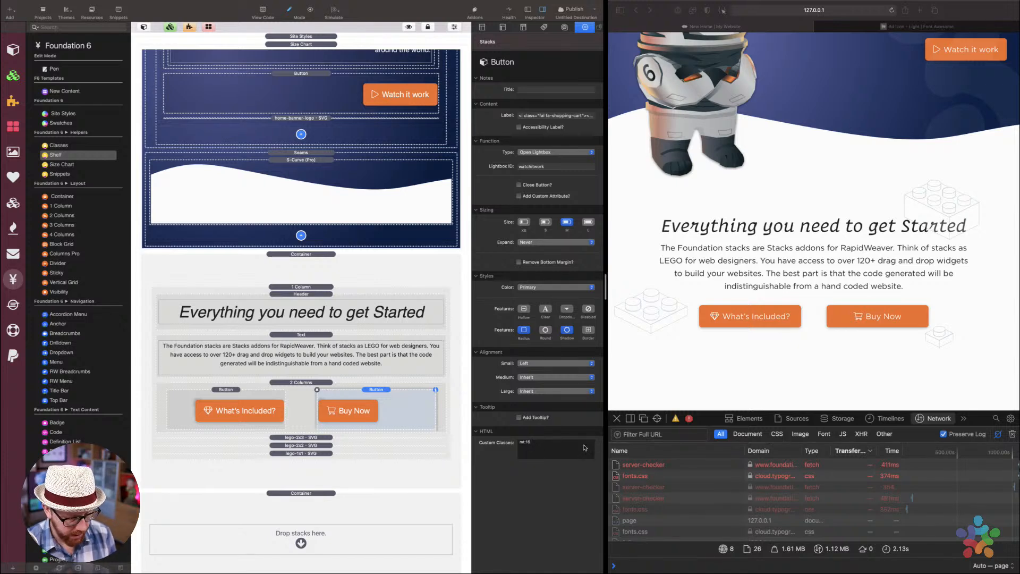
key(super+Tab)
key(super+r)
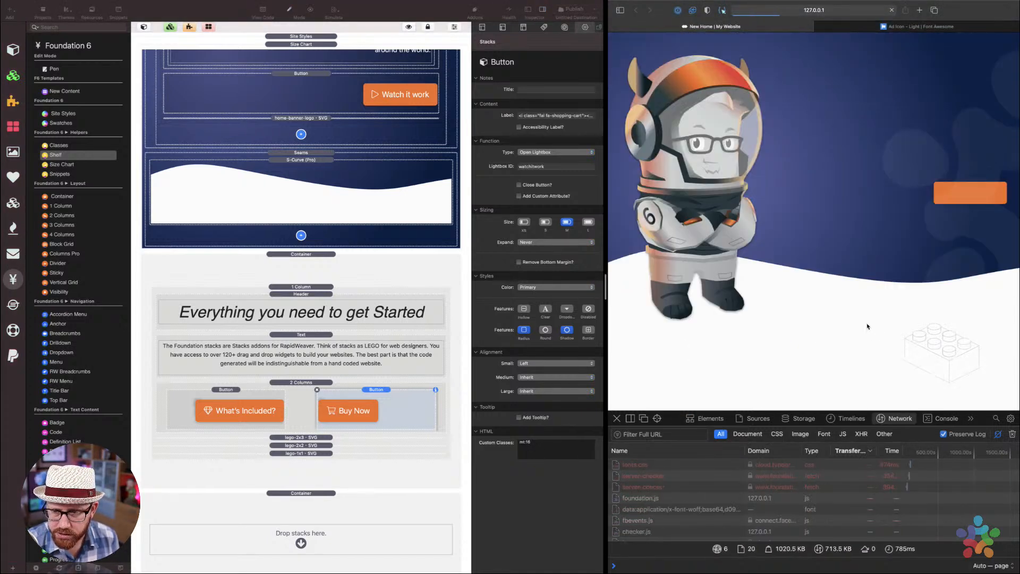
scroll(866, 325, down, 5)
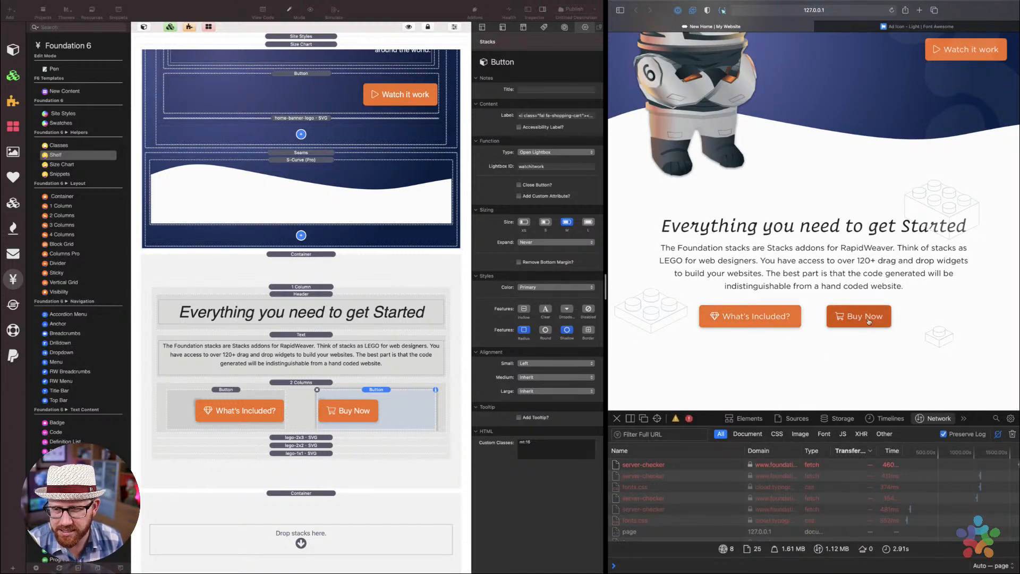
Add the w:256 class back to the Buy Now button's custom classes and reload the browser preview
click(434, 406)
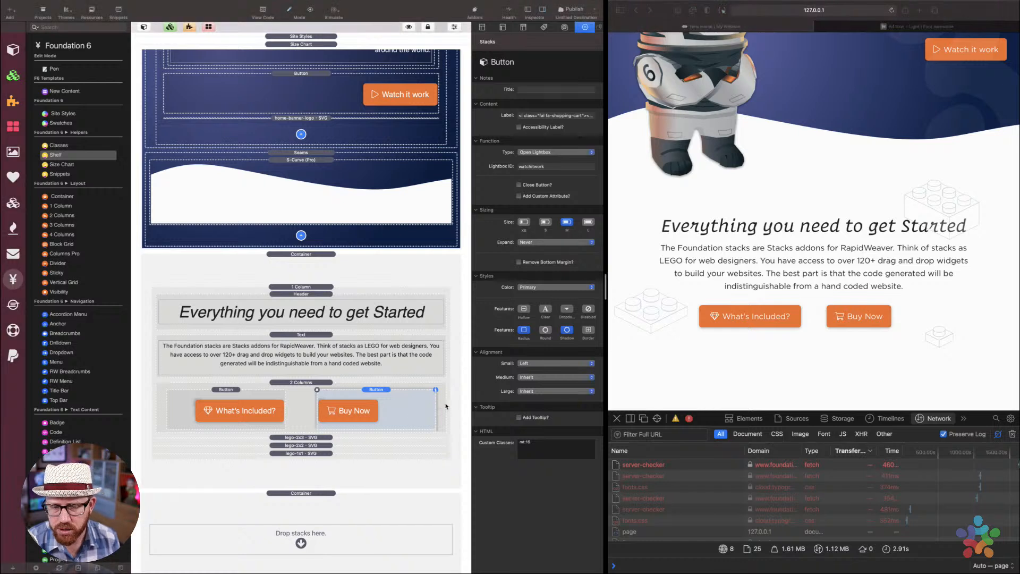
click(549, 448)
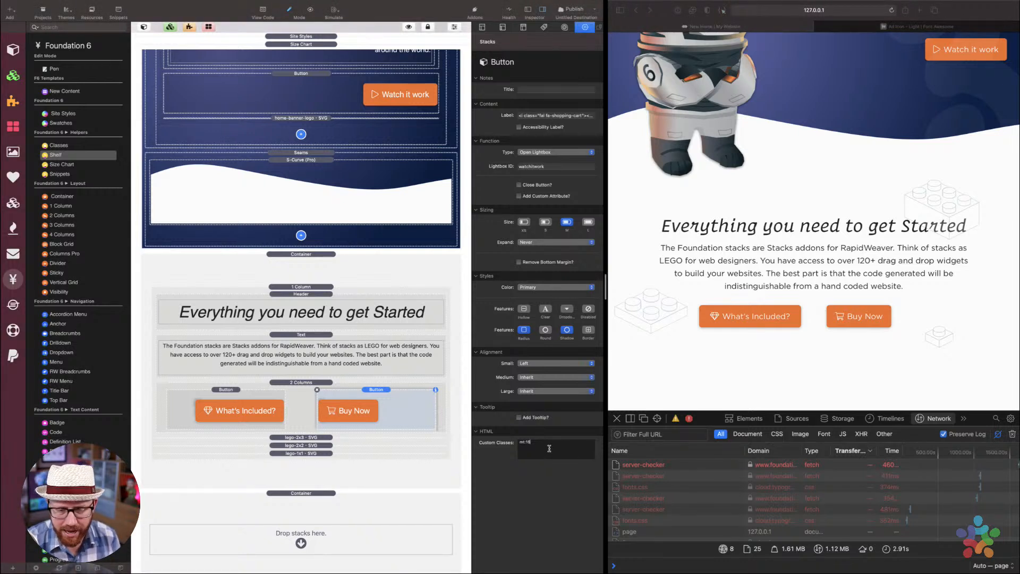
text(w:256)
key(super+Tab)
key(super+r)
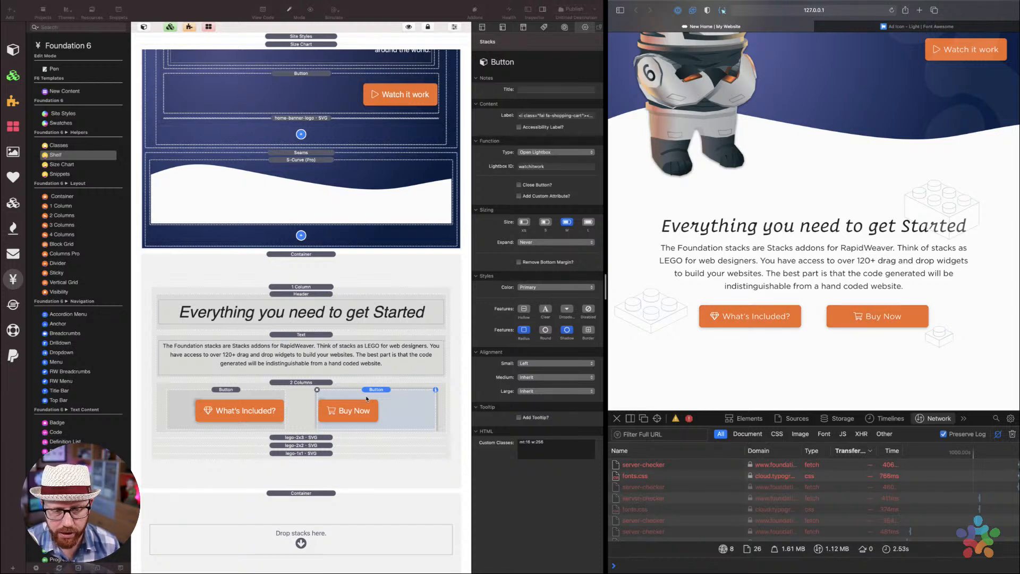
Review the settings of the section's 2 Columns stack, its two buttons and the lego-2x3 SVG
click(293, 389)
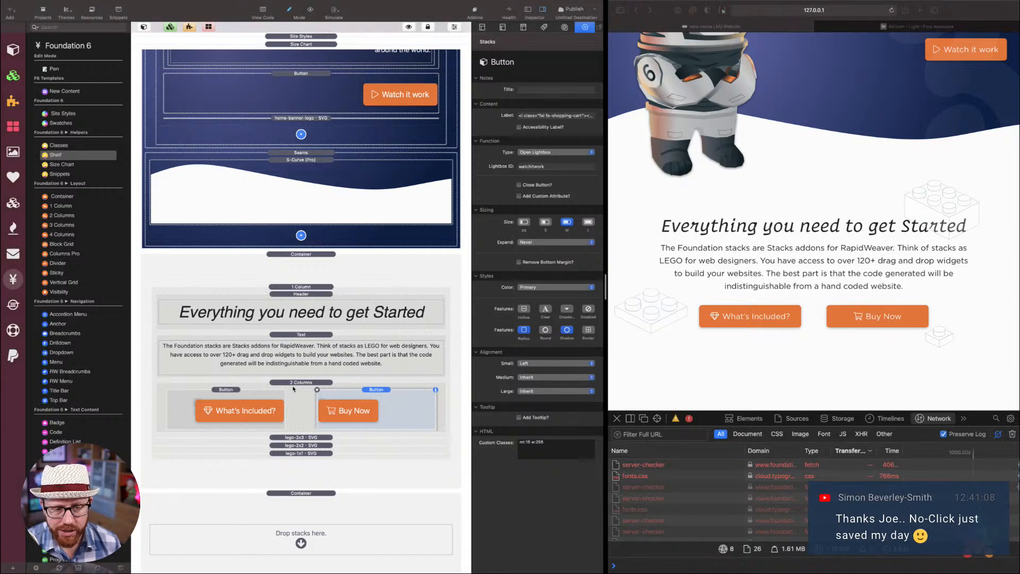
click(296, 385)
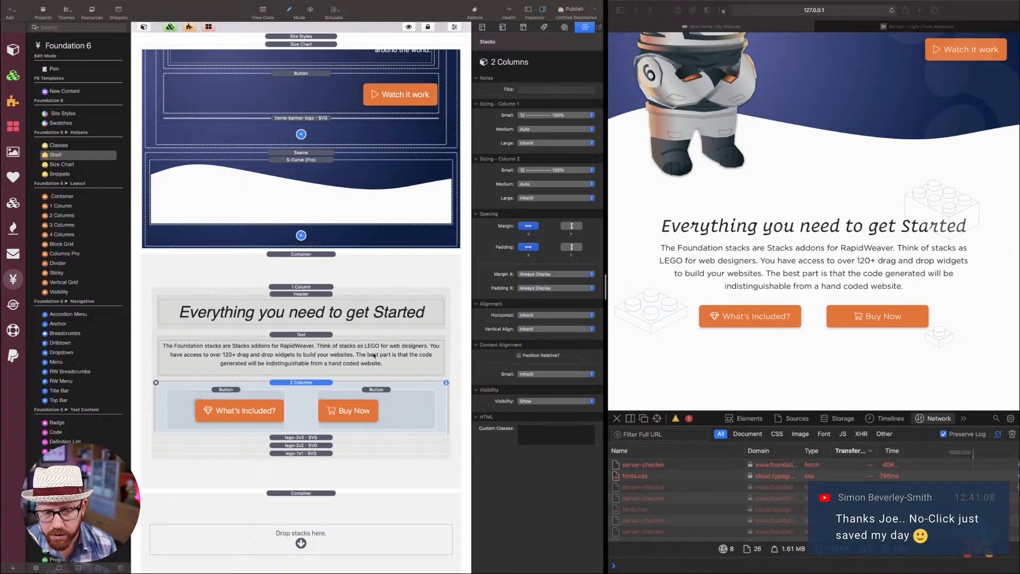
click(248, 394)
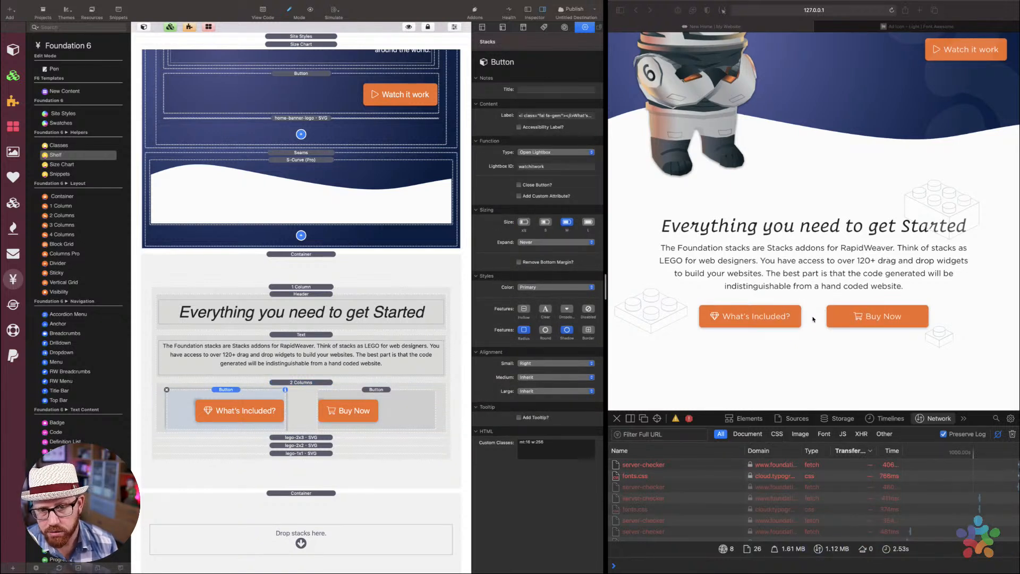
click(374, 391)
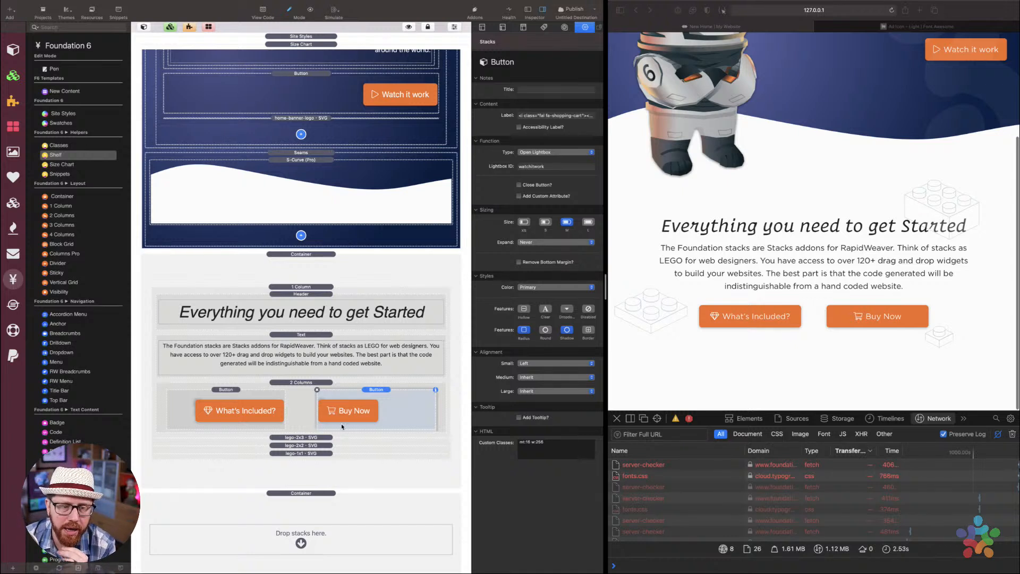
click(308, 438)
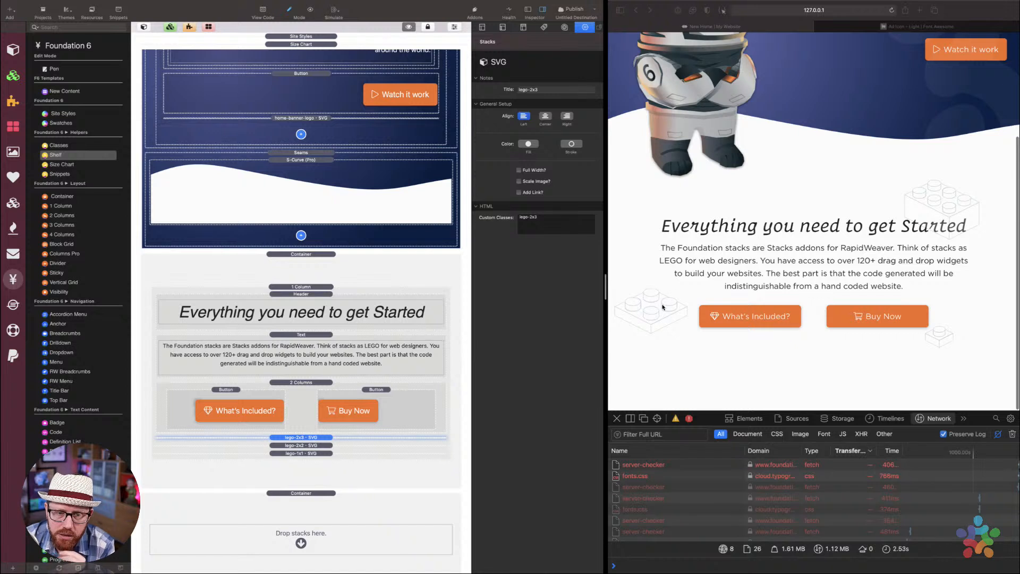
Inspect the section's Text stack and highlight its paragraph in the browser preview
click(326, 339)
scroll(325, 340, up, 2)
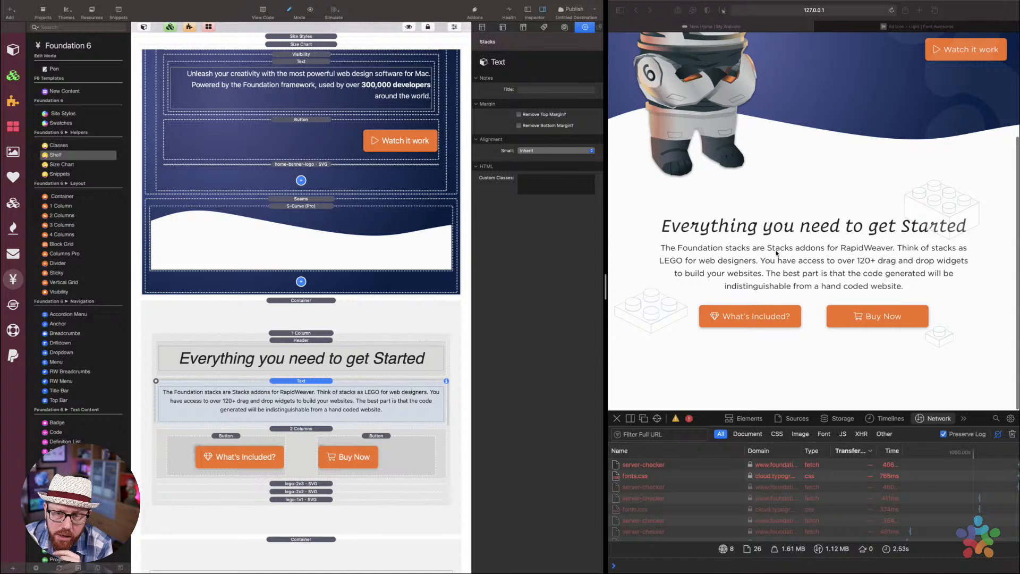
click(661, 252)
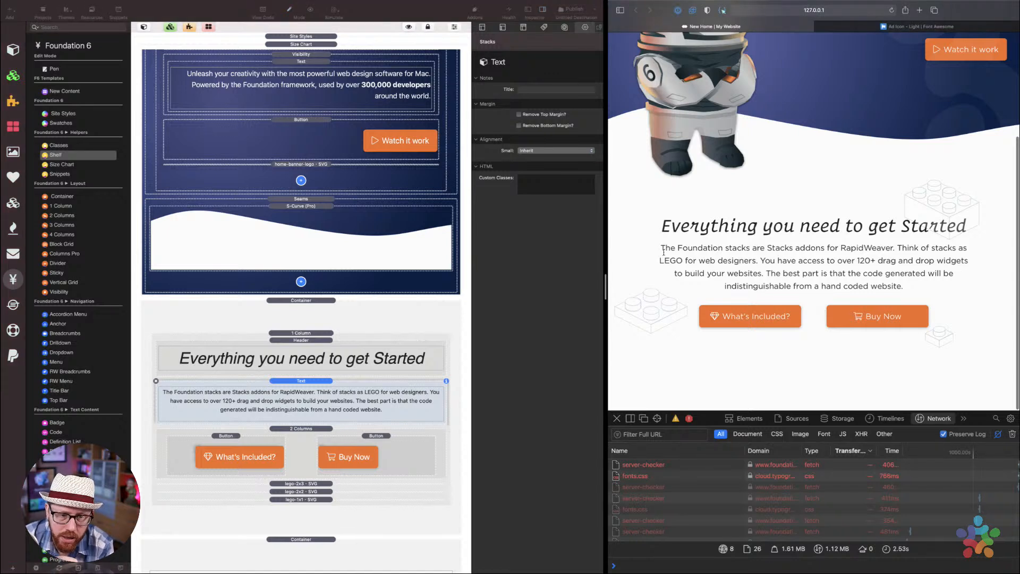
drag(662, 251, 911, 287)
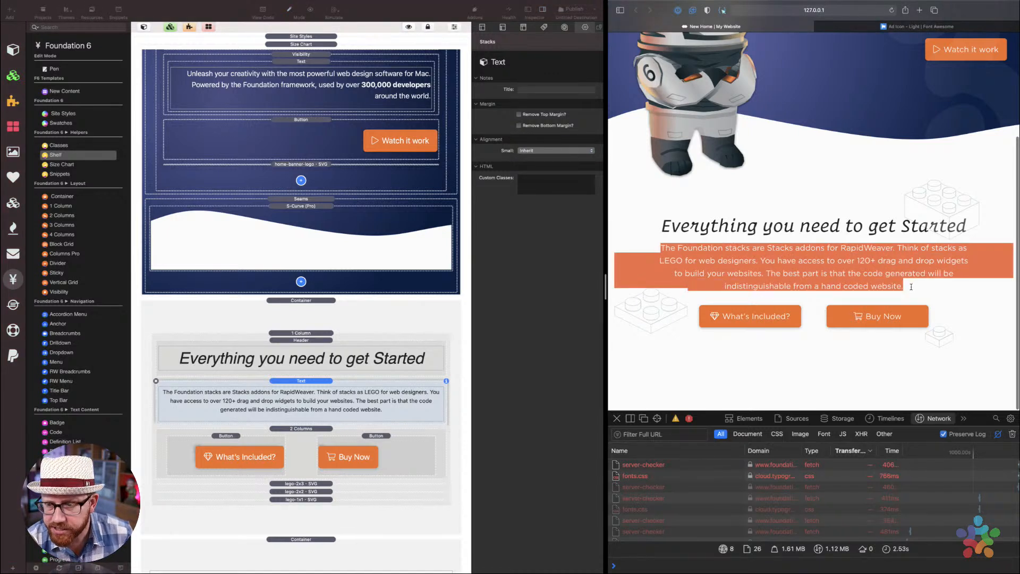
click(912, 287)
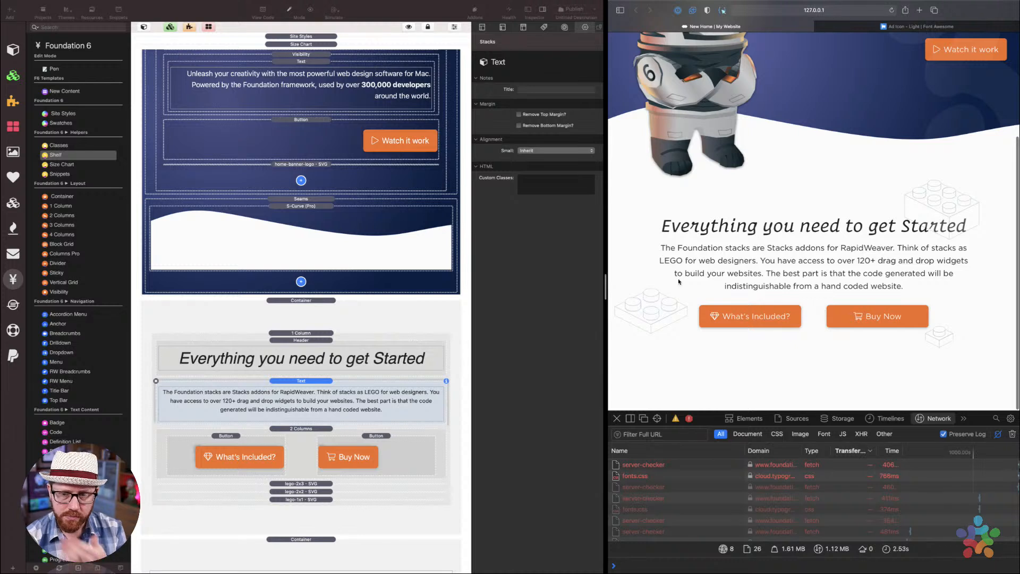
Examine the Small sizing options of the section's 1 Column stack, keeping 12 columns (100%)
click(315, 333)
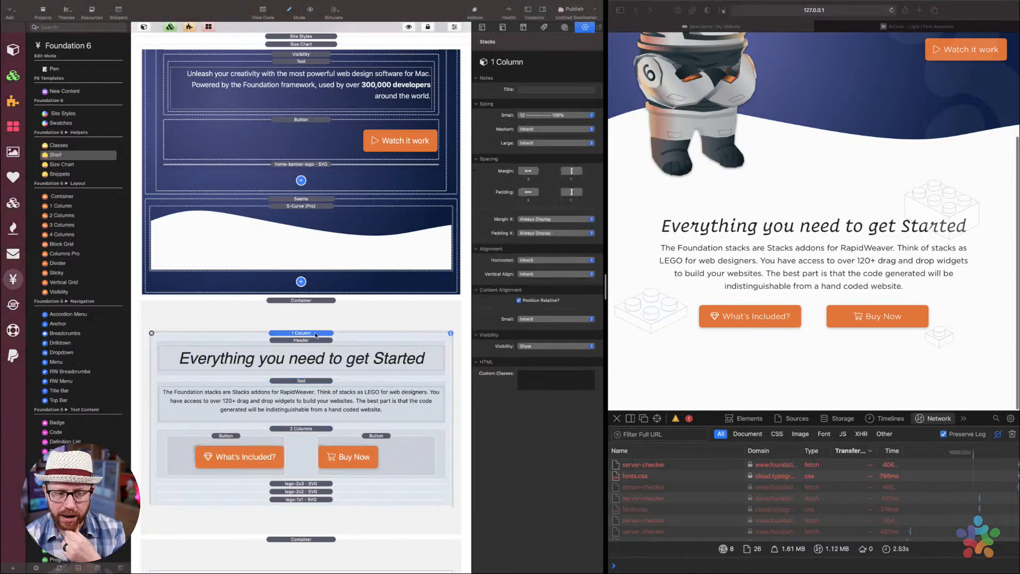
click(566, 115)
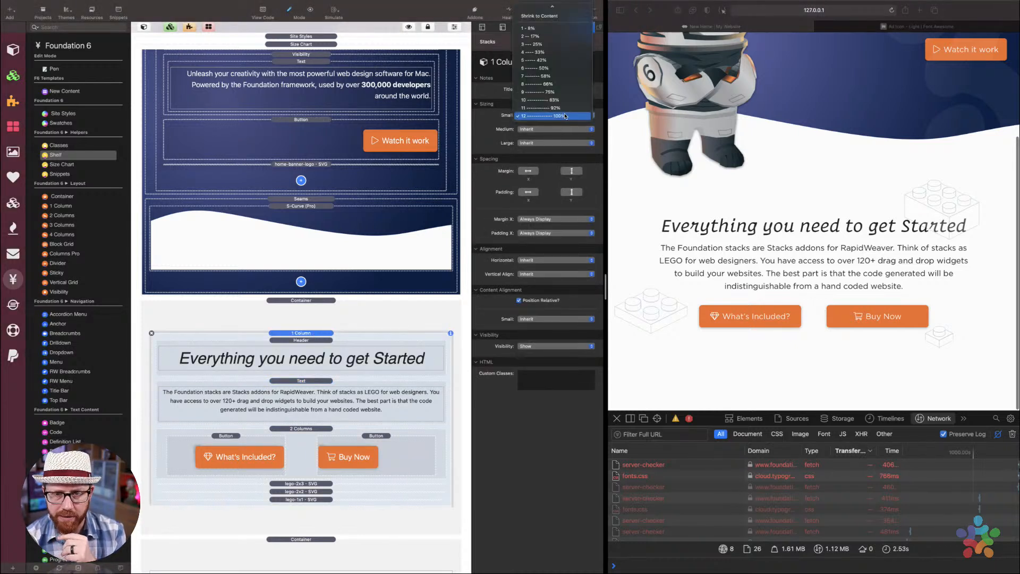
click(547, 115)
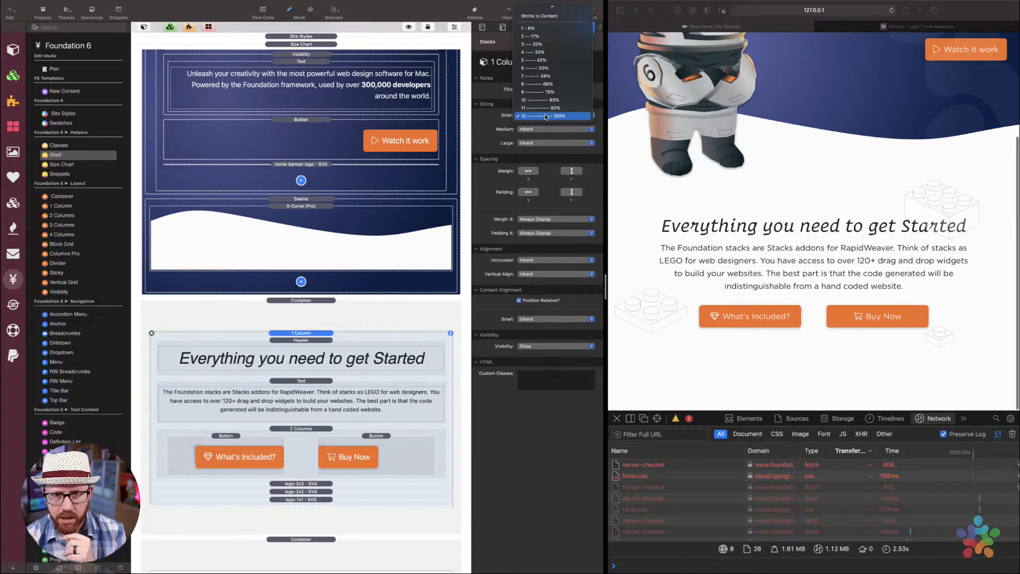
Examine the Width and Margin swatches for the p selector in Site Styles, including their selector, max-width unit and side margins
scroll(334, 97, up, 1)
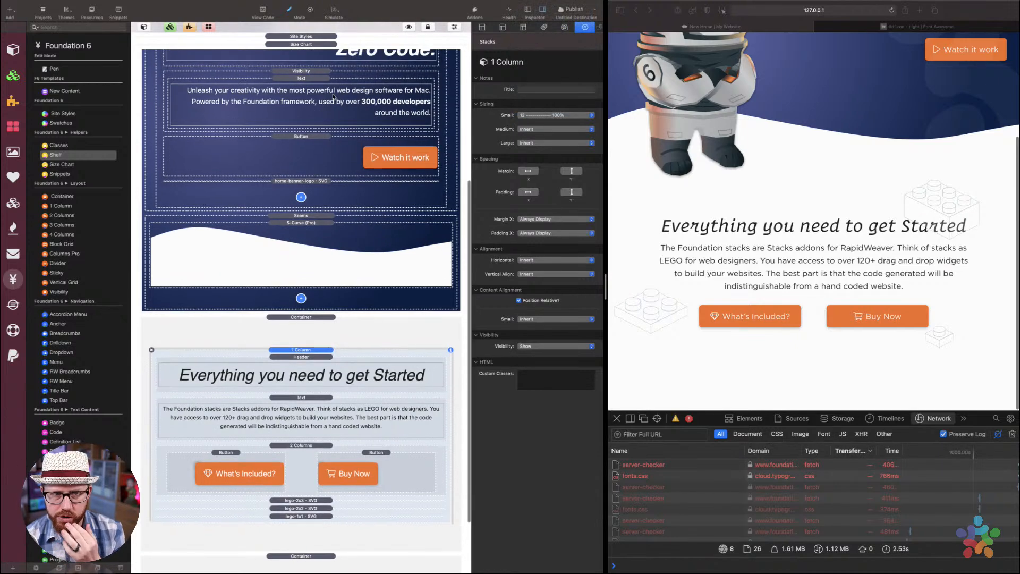
click(311, 36)
click(352, 363)
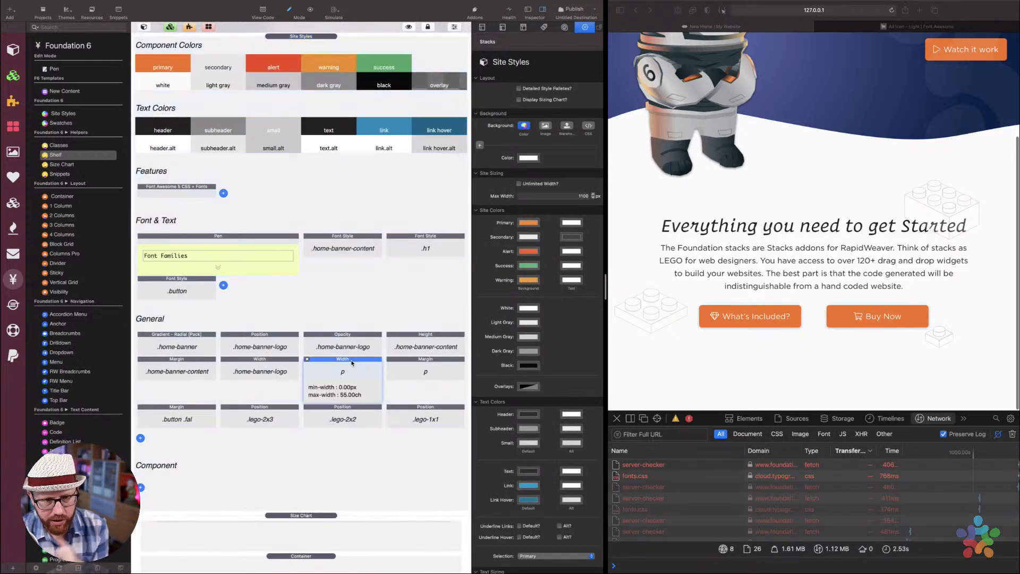
click(412, 363)
click(360, 362)
click(412, 366)
click(361, 365)
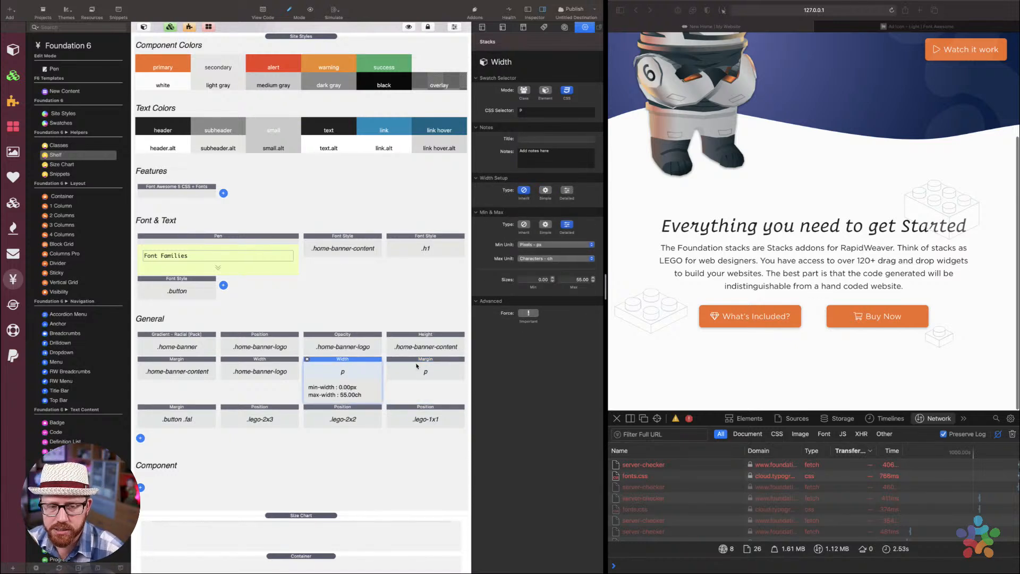
click(417, 365)
click(353, 364)
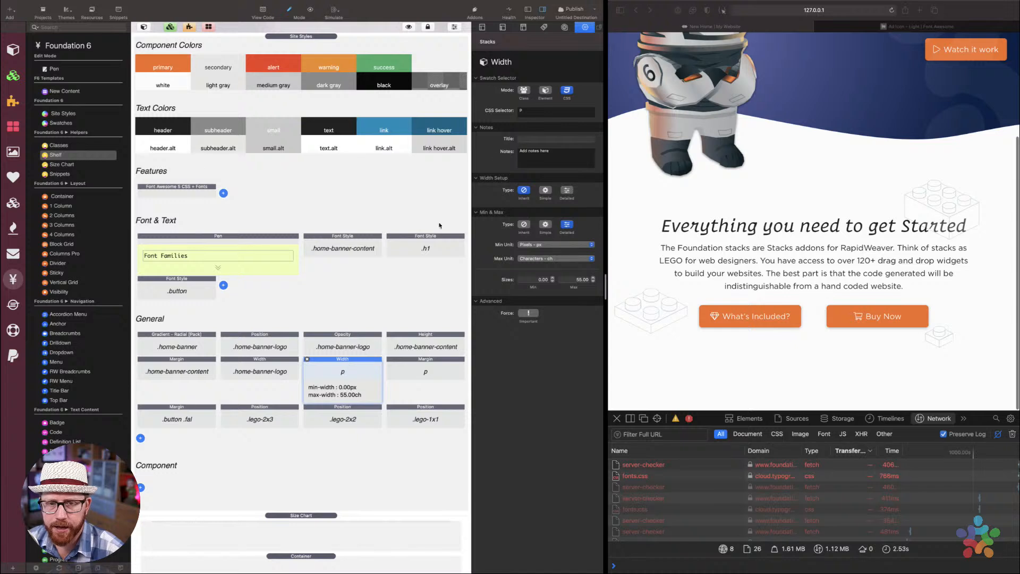
click(529, 119)
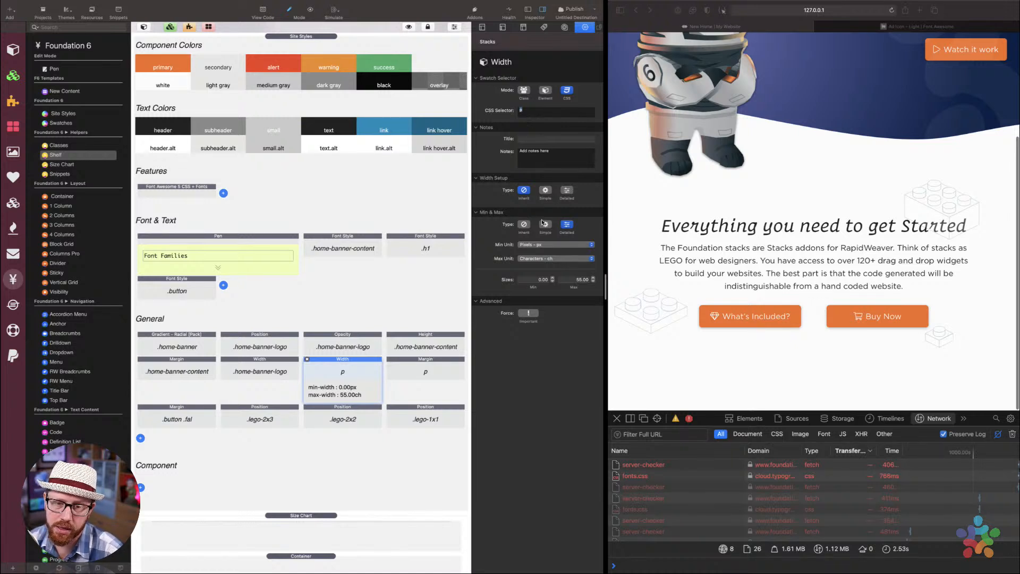
click(440, 365)
click(379, 366)
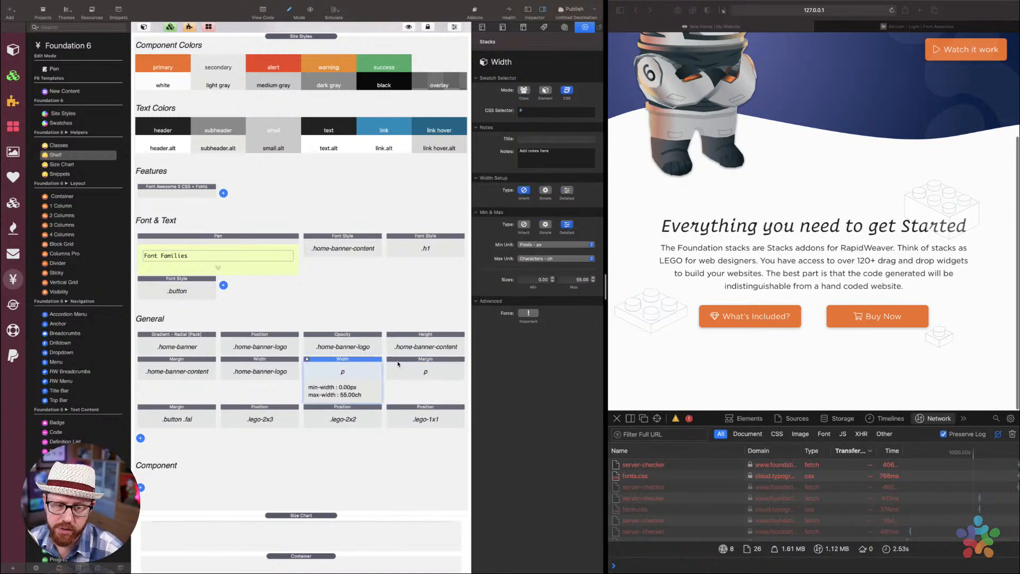
click(422, 366)
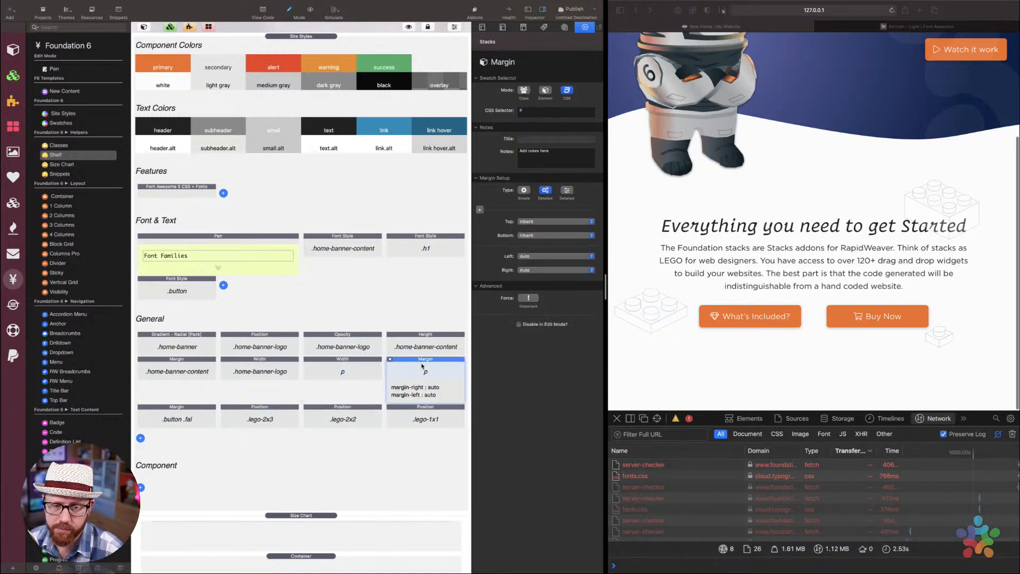
click(370, 368)
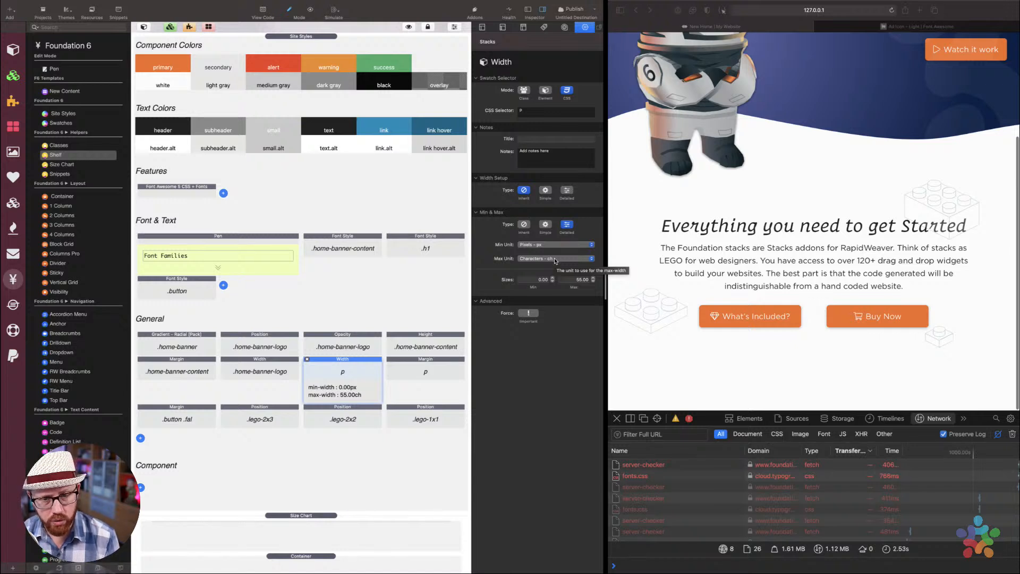
Switch the p Margin swatch's selector mode to Class and reload the browser preview to check the paragraph
click(448, 361)
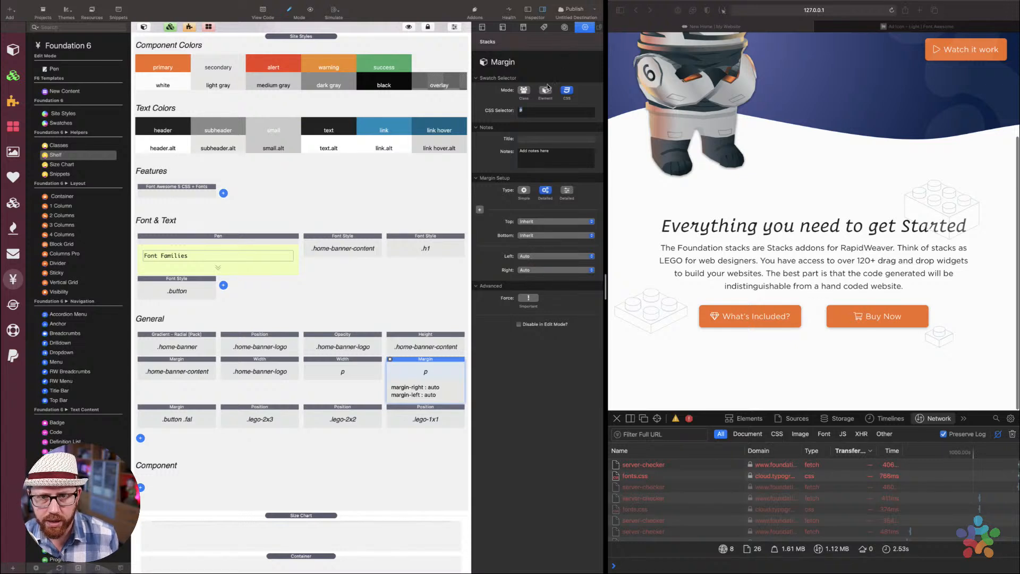
click(529, 92)
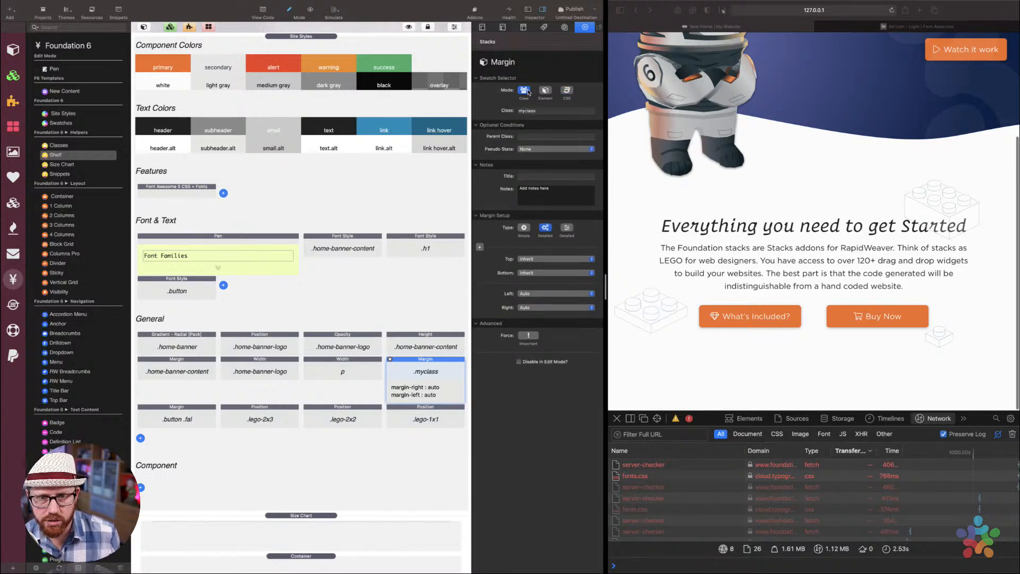
key(super+Tab)
key(super+r)
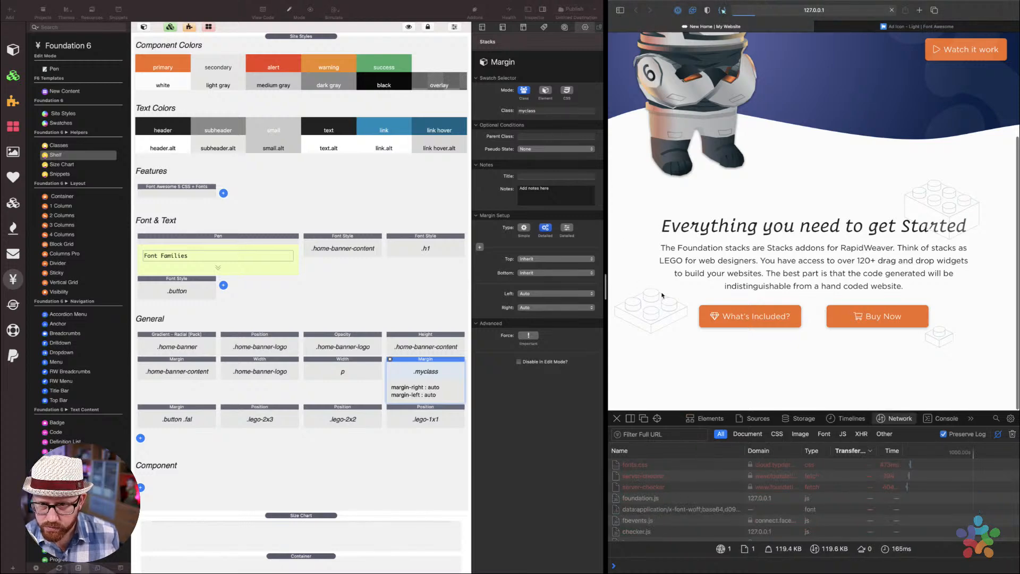
scroll(769, 268, down, 5)
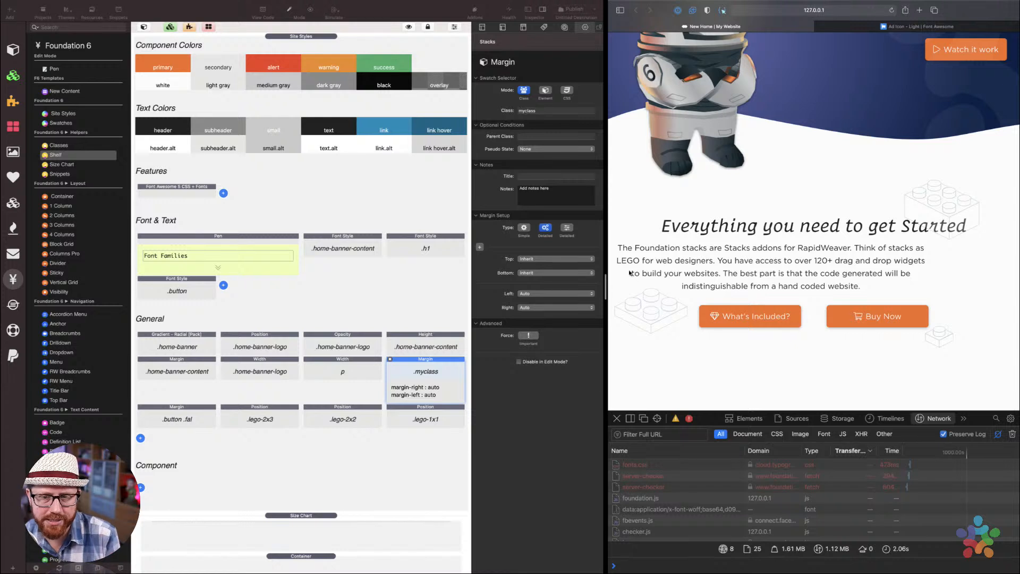
Highlight the paragraph under Everything you need to get Started in the preview to examine its alignment
drag(620, 250, 885, 295)
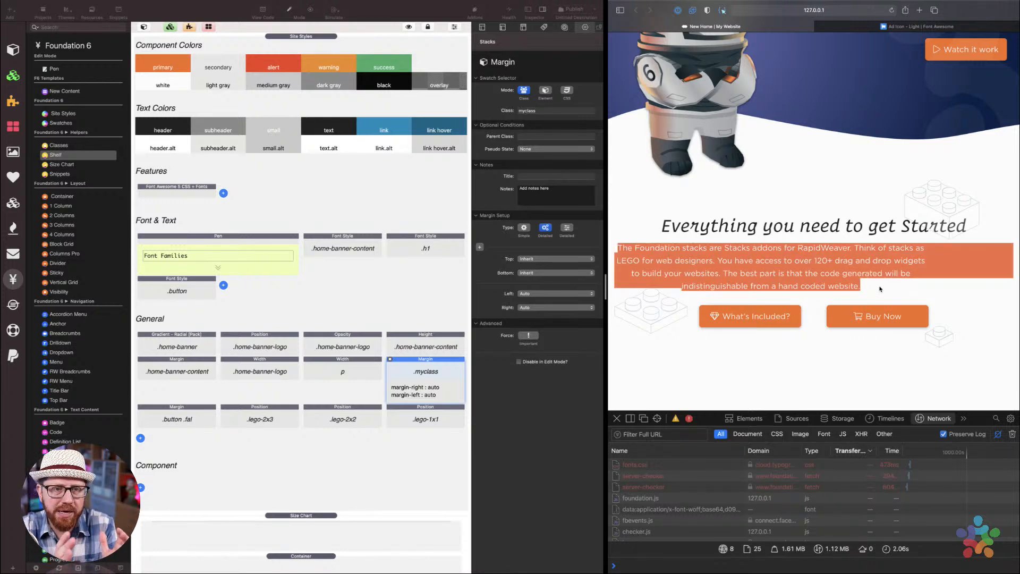
click(880, 289)
drag(618, 247, 879, 289)
click(878, 287)
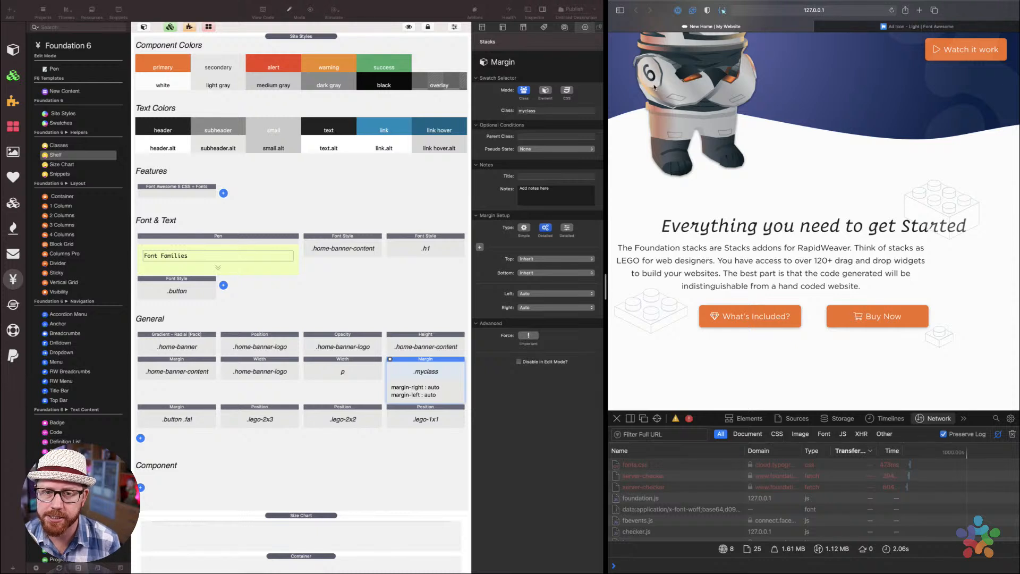
Set the p Margin swatch's selector mode to CSS and reload the browser preview to check the paragraph's alignment
click(571, 93)
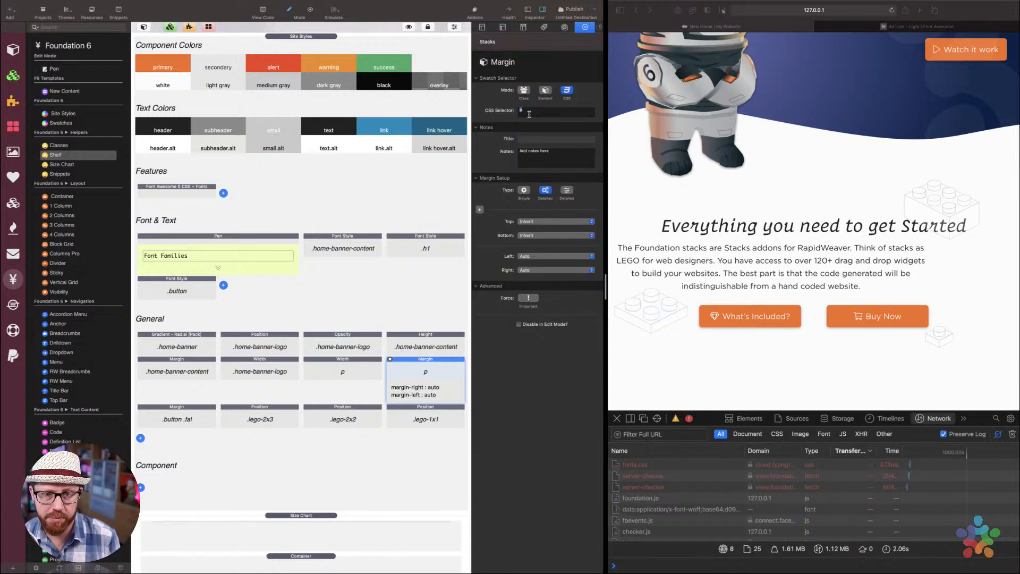
key(super+Tab)
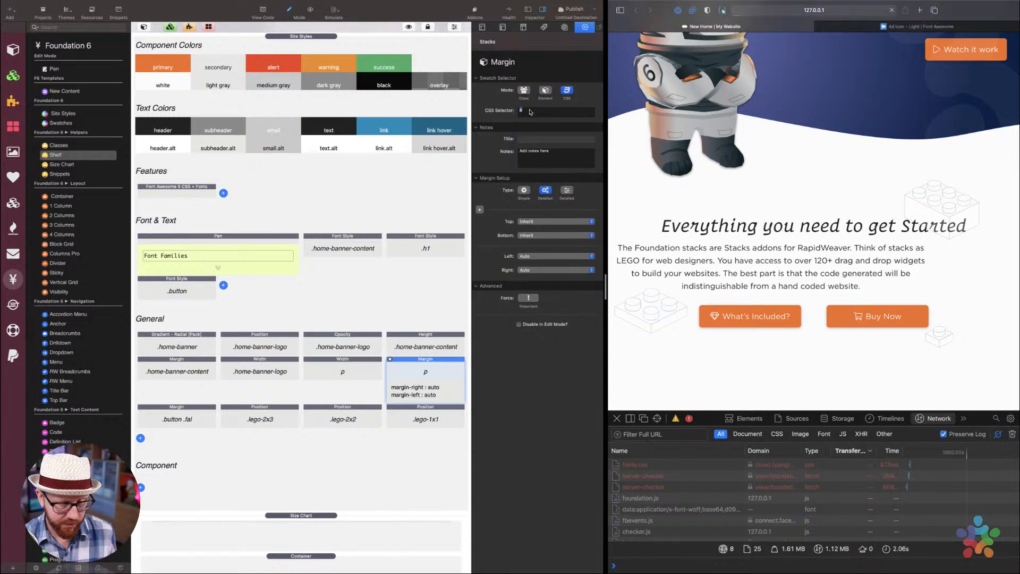
key(super+r)
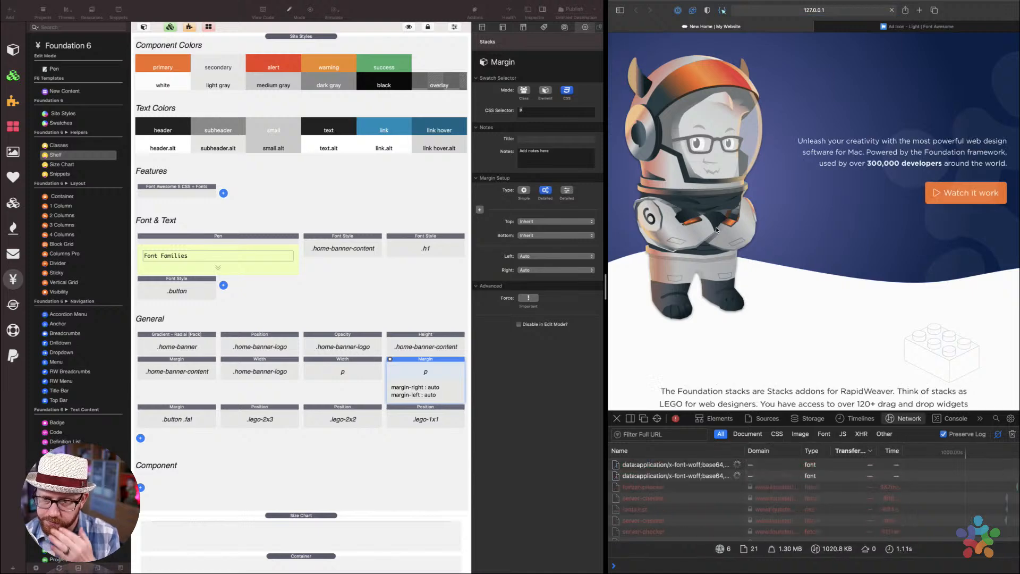
scroll(744, 240, down, 5)
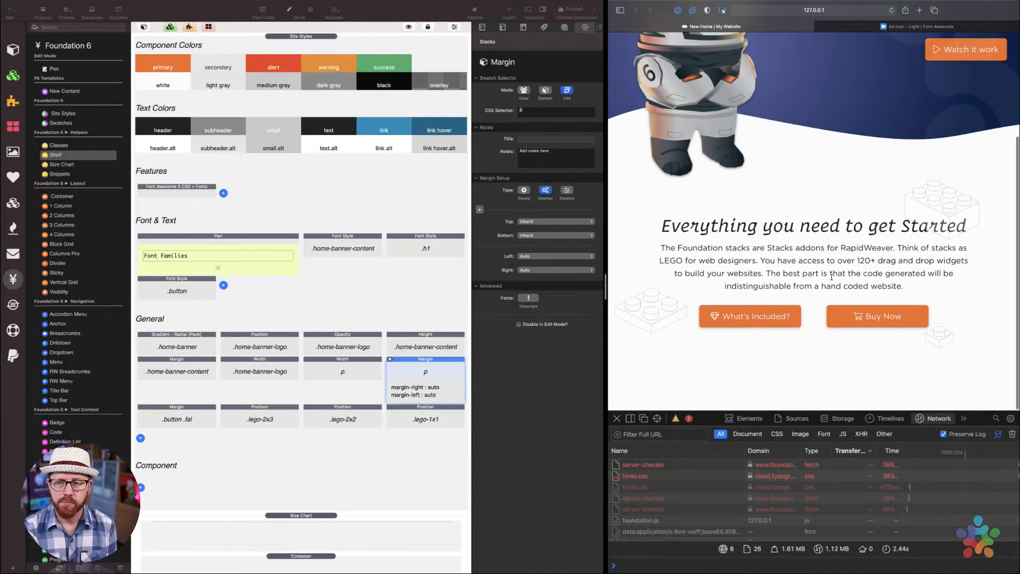
click(432, 374)
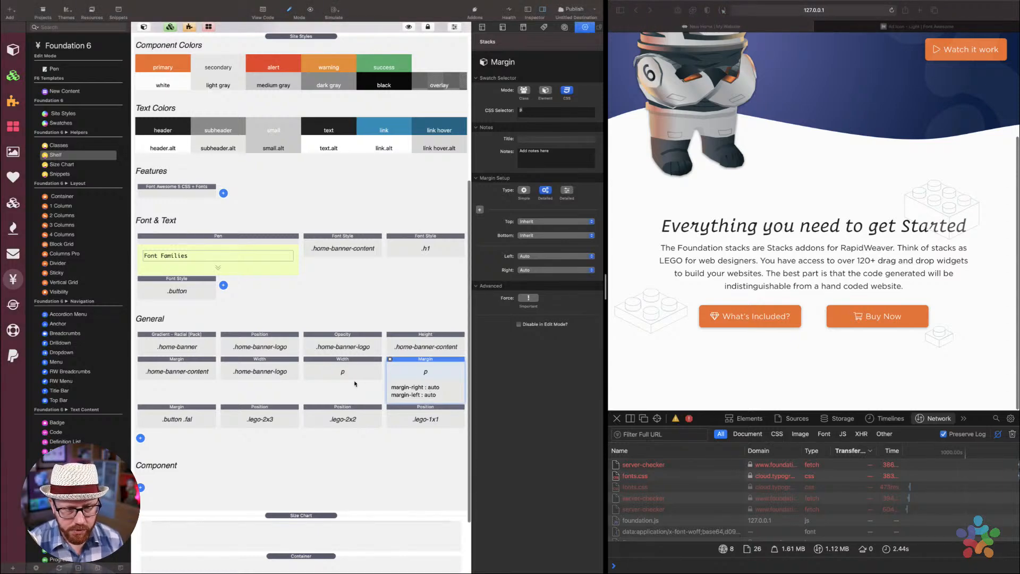
Collapse Site Styles and expand the lego-2x3, lego-2x2 and lego-1x1 SVG stacks below the buttons to view their artwork
click(295, 36)
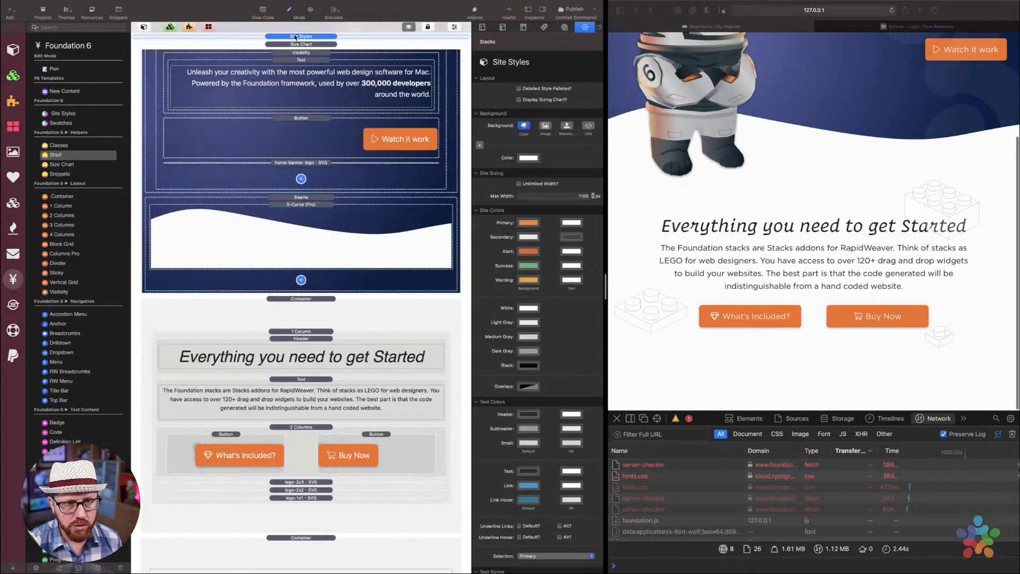
scroll(330, 478, down, 3)
click(312, 426)
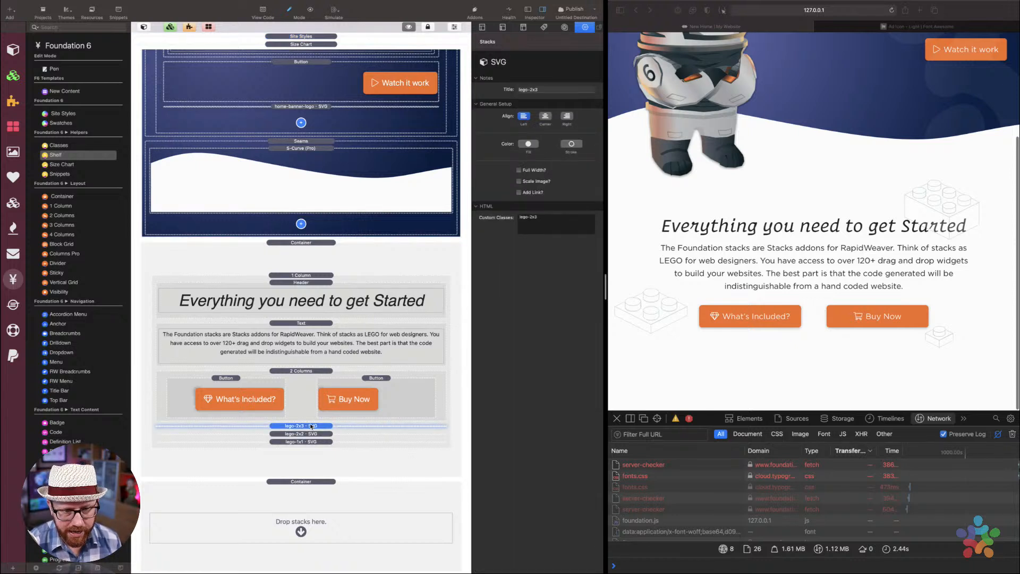
double_click(311, 426)
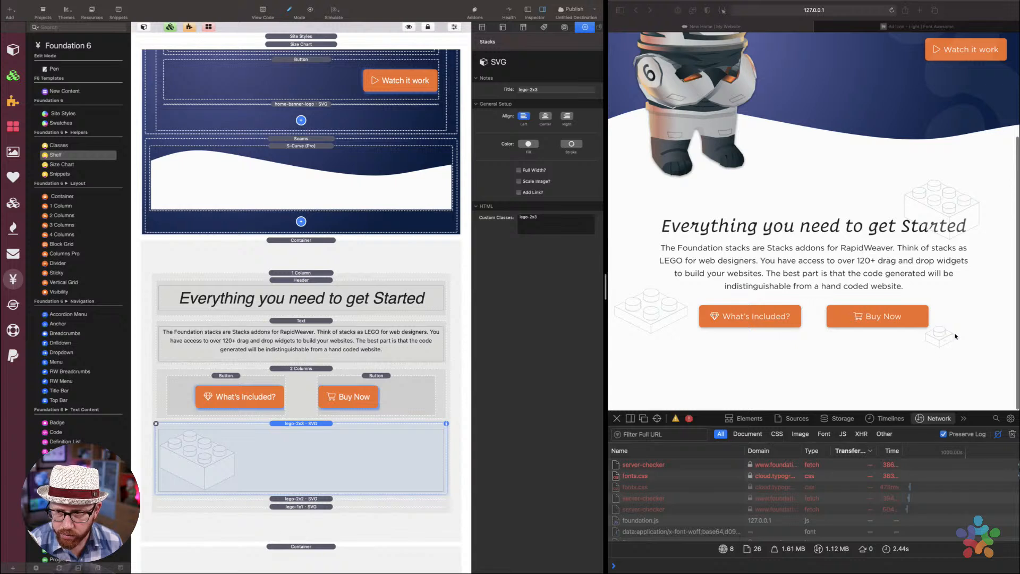
double_click(304, 498)
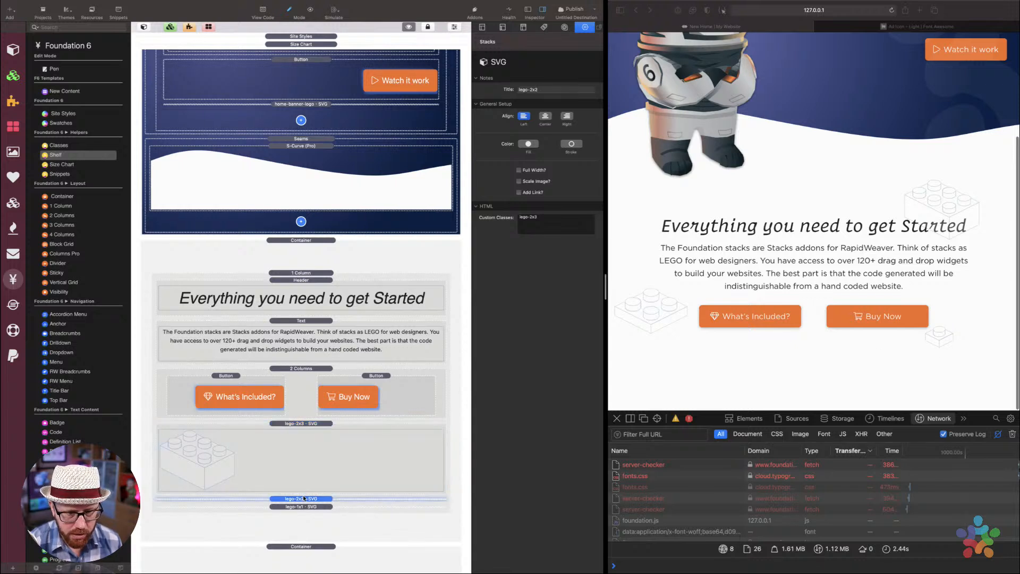
scroll(303, 518, down, 3)
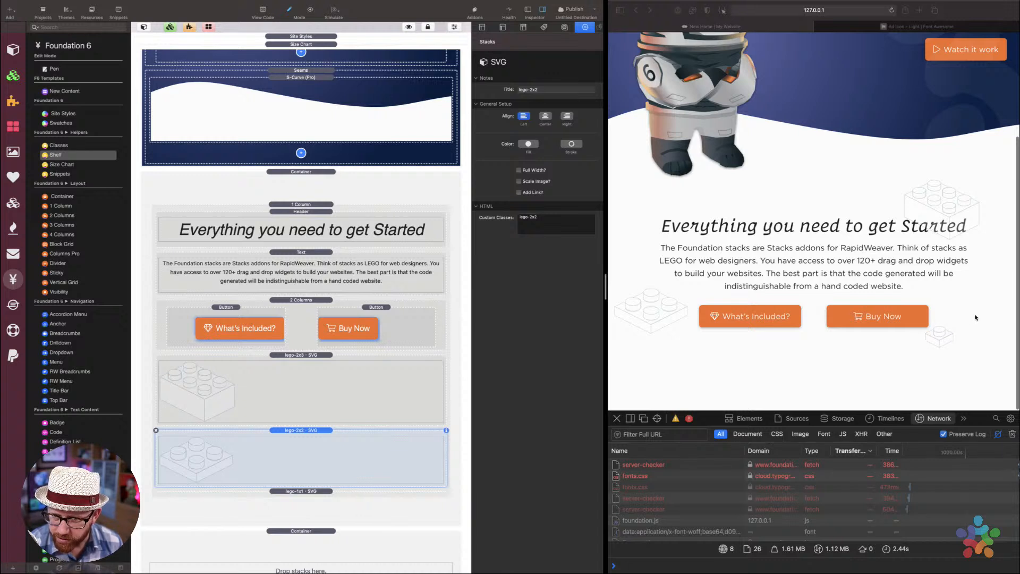
click(292, 491)
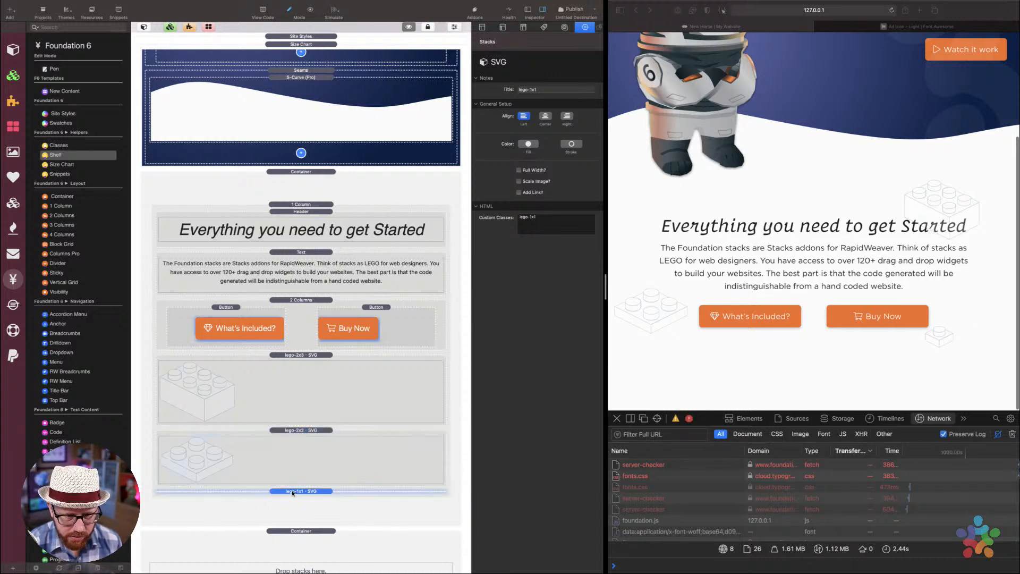
scroll(292, 457, down, 2)
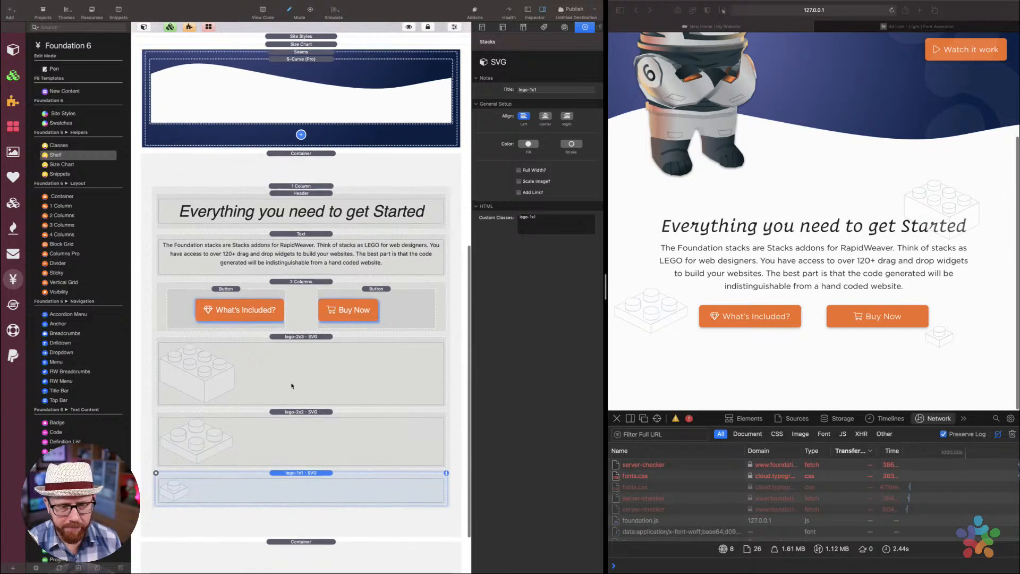
Open the lego-2x3 stack's SVG code, look through it and close it without changes
click(292, 336)
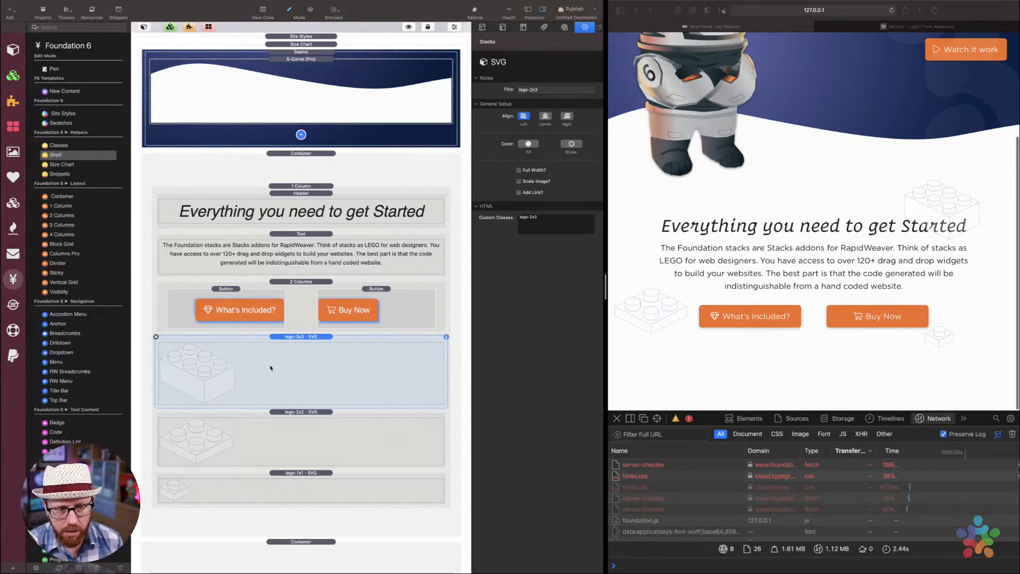
double_click(198, 365)
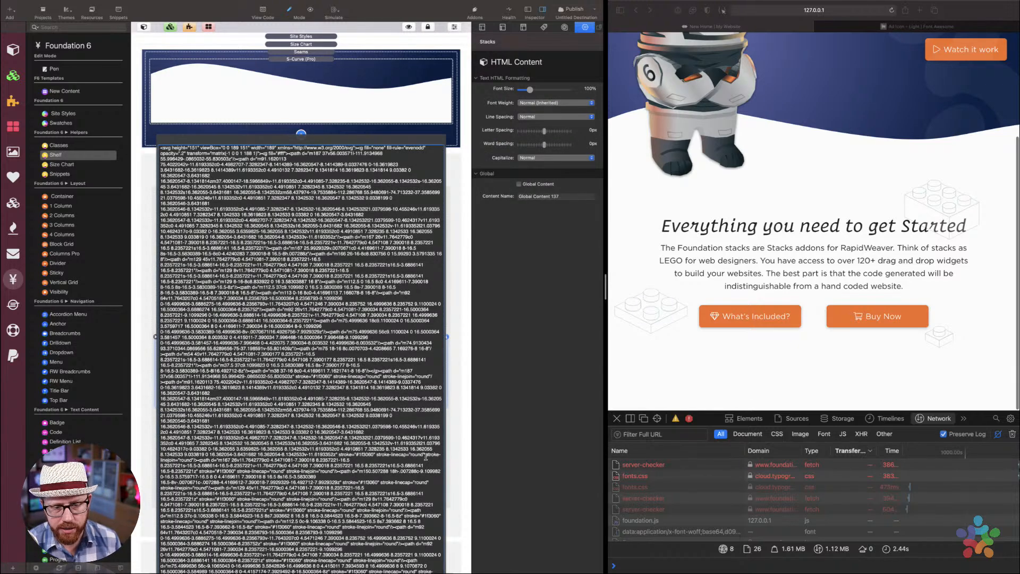
scroll(421, 515, down, 10)
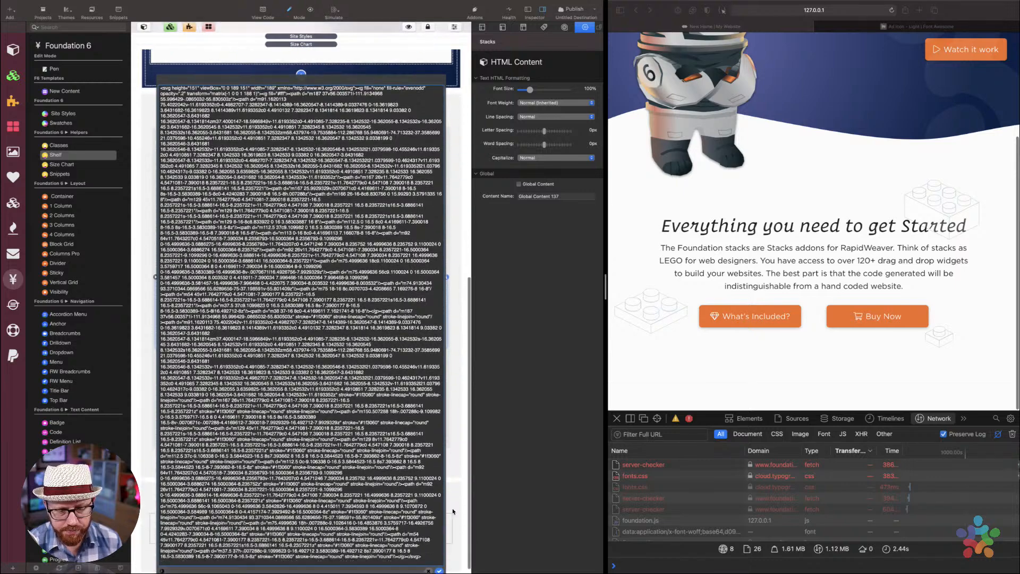
scroll(370, 253, up, 2)
scroll(370, 253, down, 2)
click(428, 565)
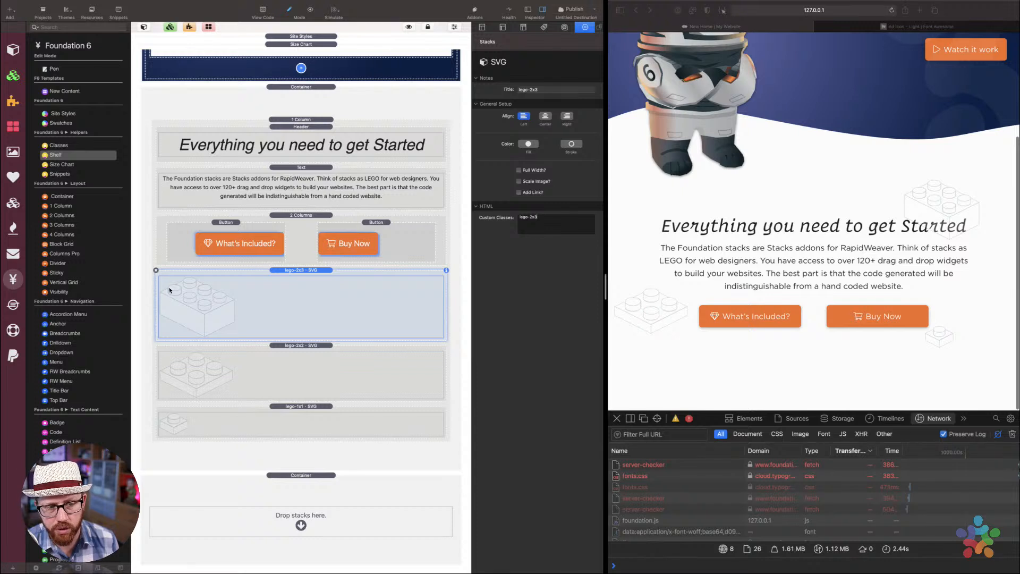
Examine the custom classes of the lego-2x2 and lego-1x1 SVG stacks
click(280, 362)
click(289, 408)
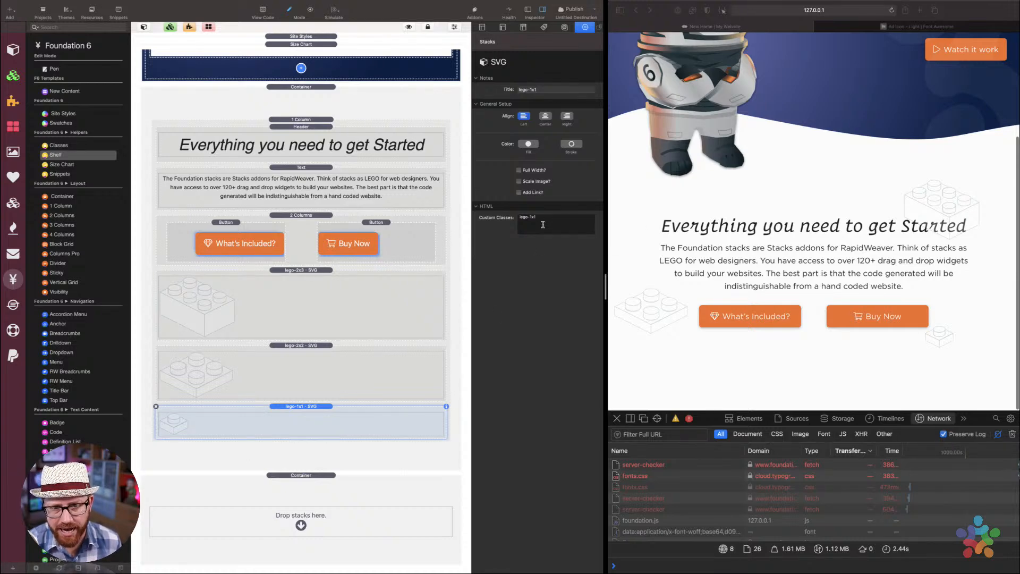
scroll(364, 272, up, 6)
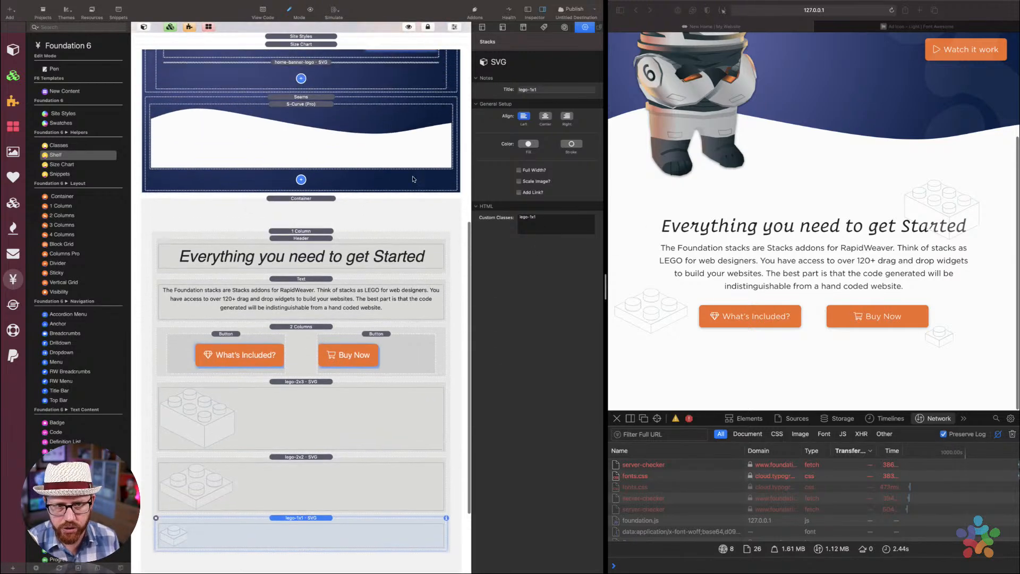
scroll(365, 273, up, 2)
scroll(336, 268, down, 10)
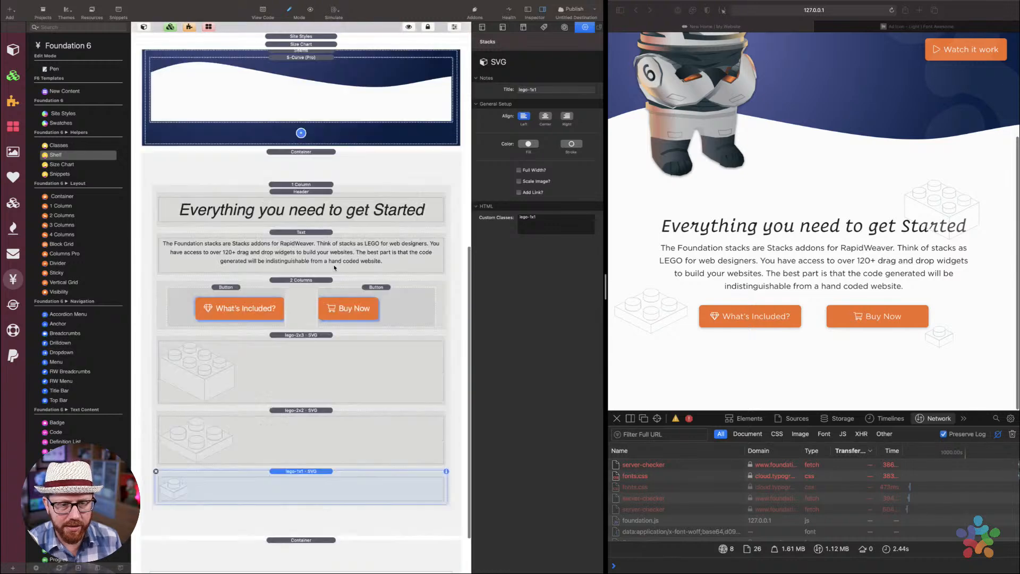
Expand Site Styles and examine the Position swatches for the lego-2x3, lego-2x2 and lego-1x1 classes, including their offsets and z-index
click(316, 35)
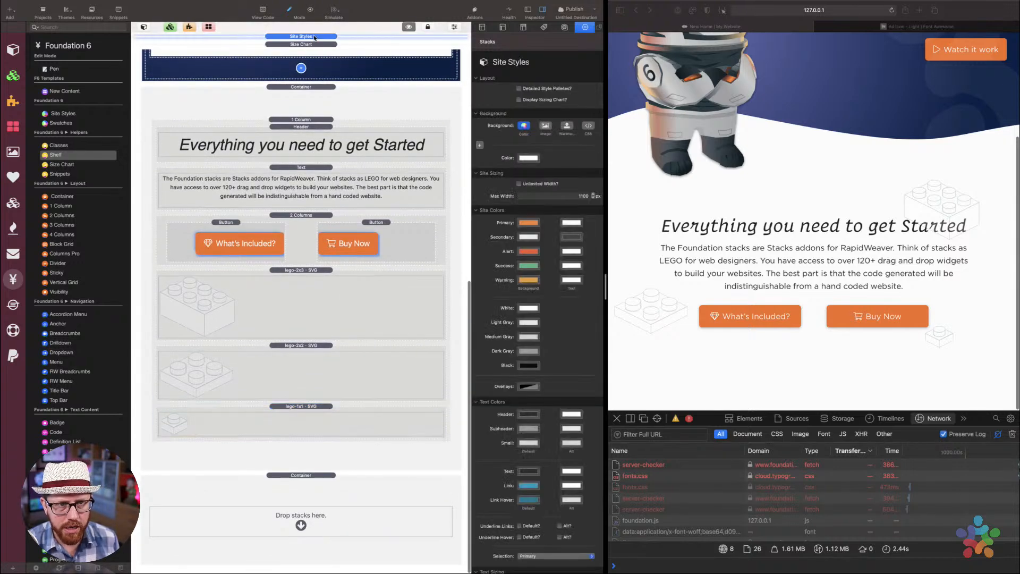
click(274, 387)
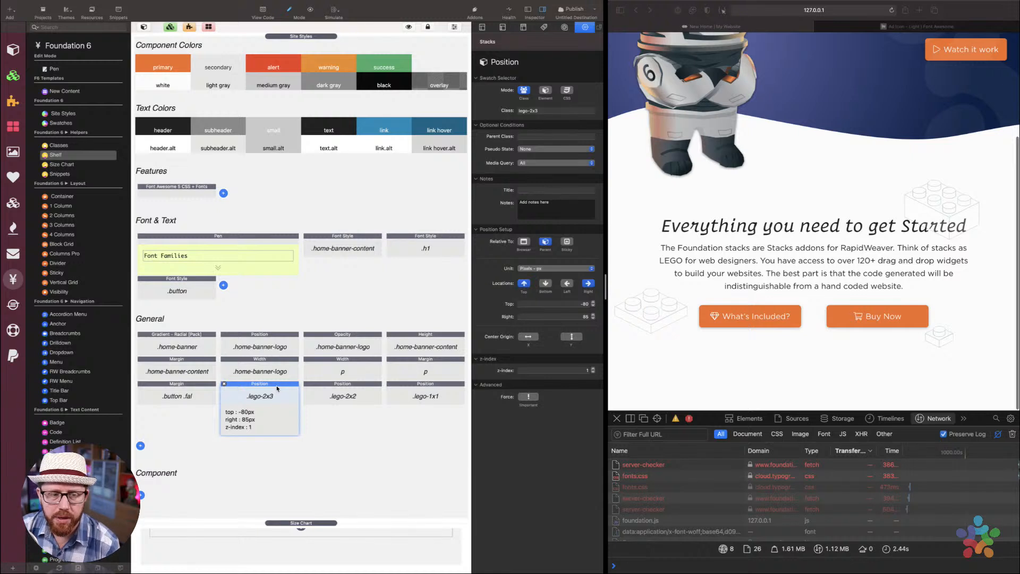
click(355, 386)
click(437, 387)
click(343, 387)
click(282, 396)
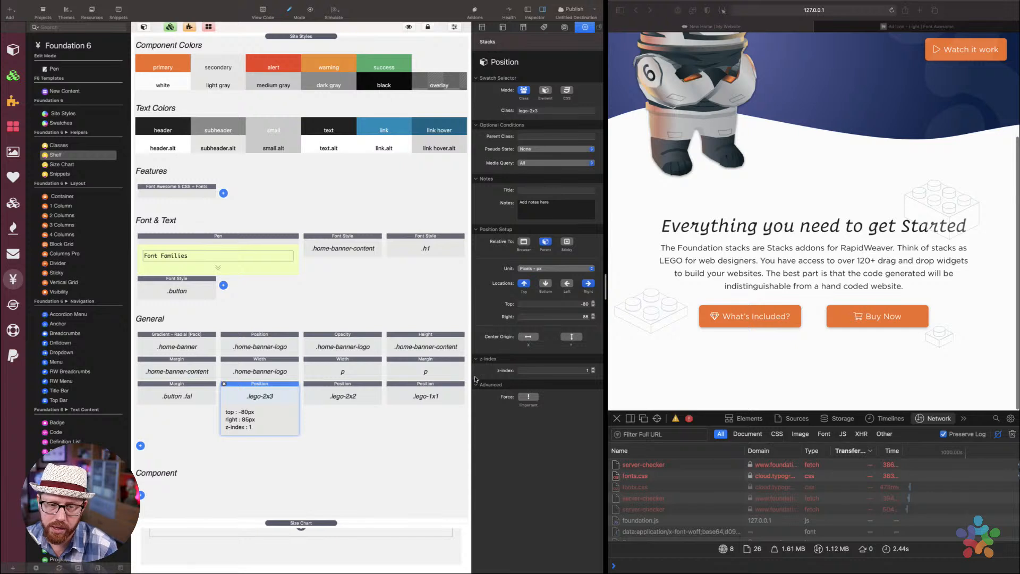
click(361, 384)
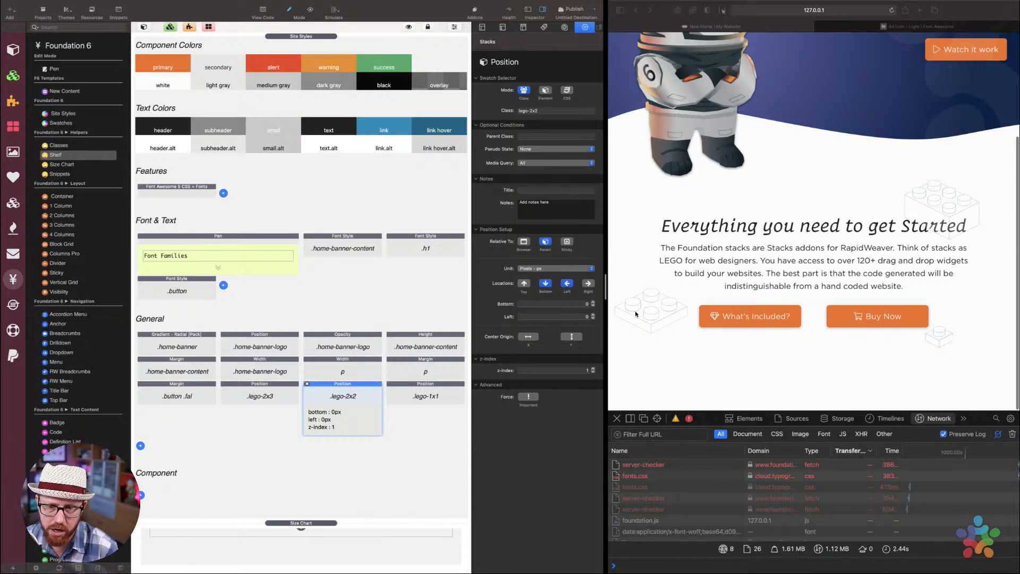
click(433, 394)
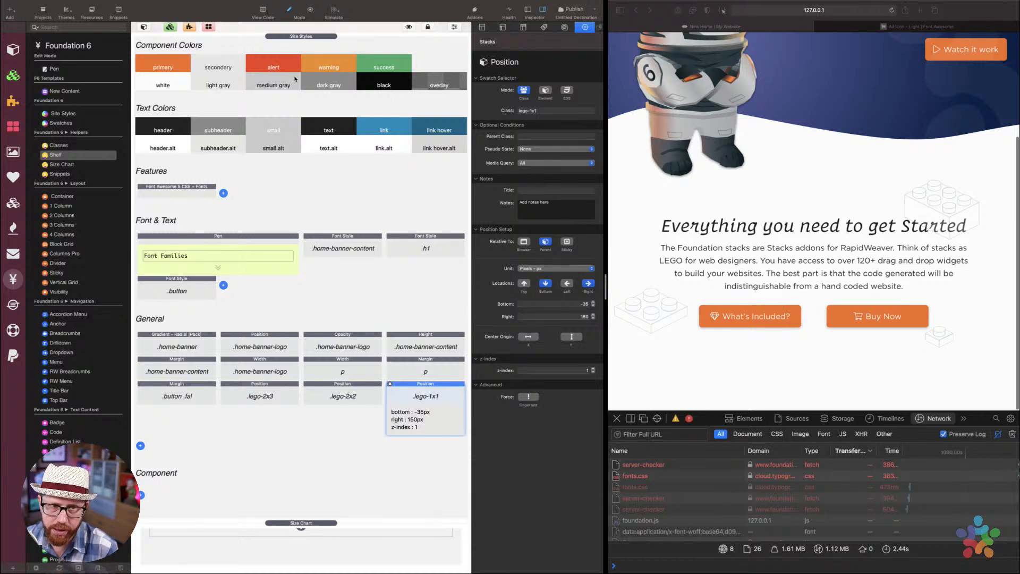
Collapse Site Styles and check the placement of the bricks around the Everything you need heading in the preview
click(301, 37)
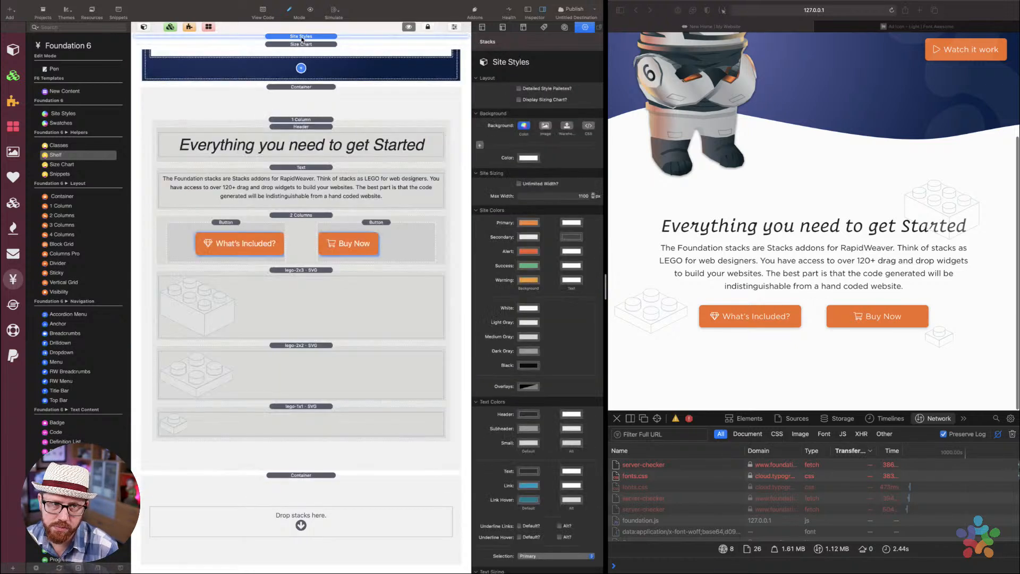
scroll(935, 255, up, 2)
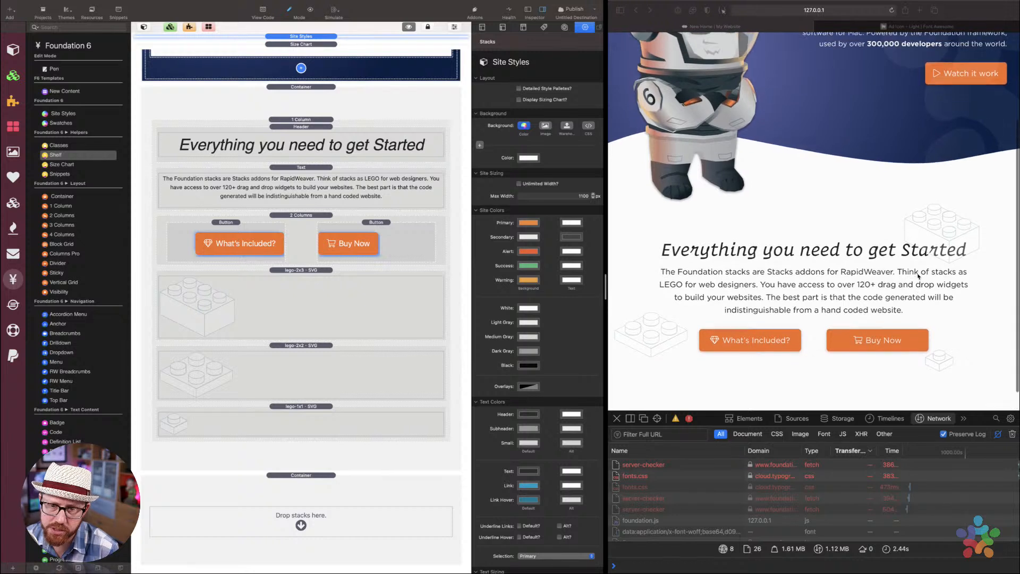
click(958, 232)
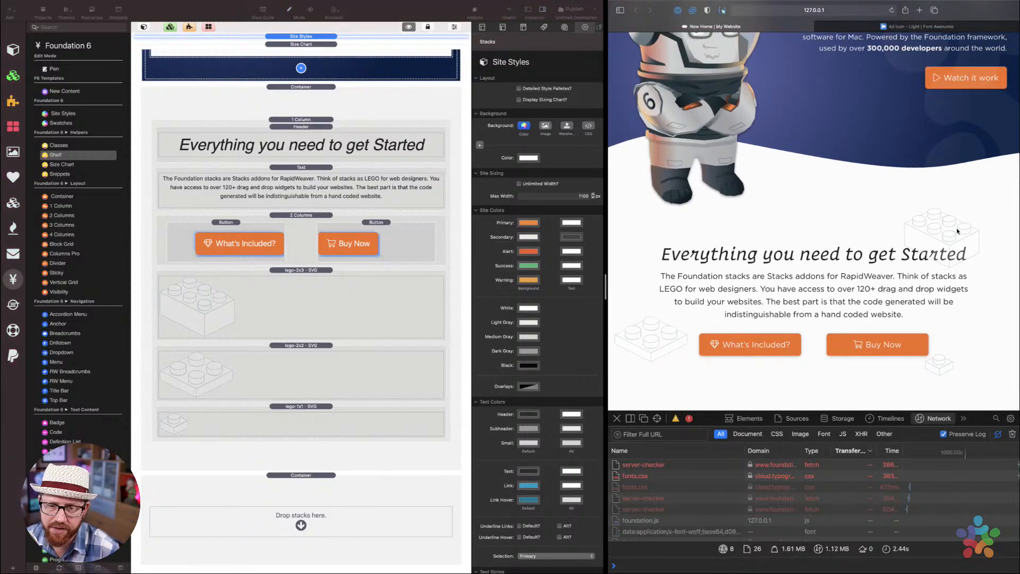
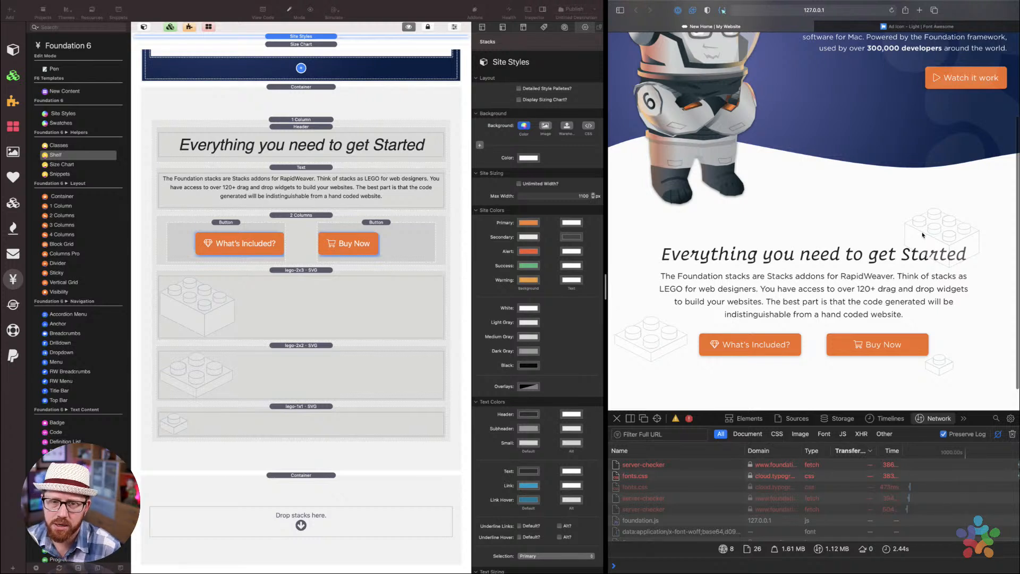
Collapse the lego-2x3, lego-2x2 and lego-1x1 SVG stacks in the Everything you need section
click(300, 294)
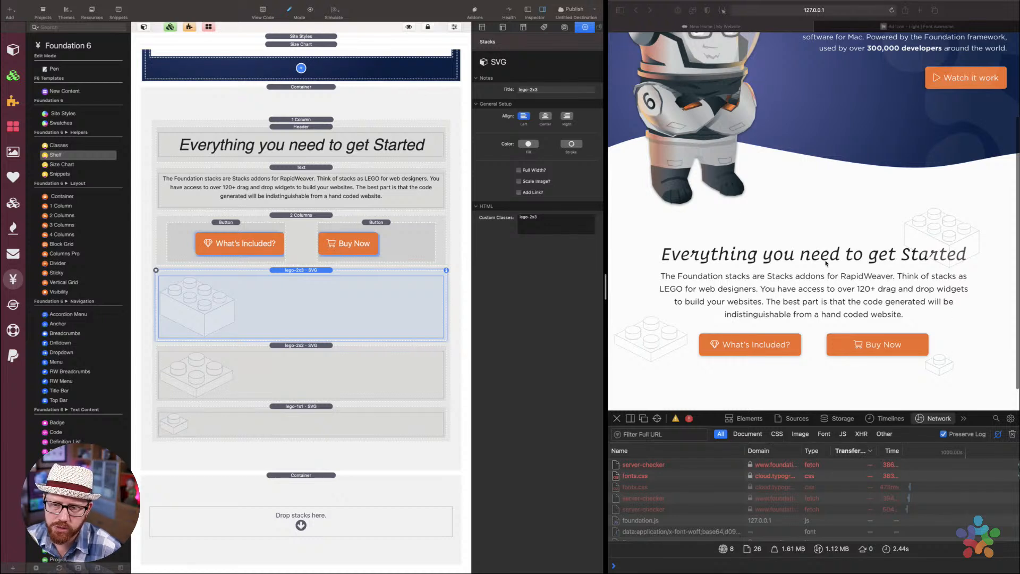
scroll(289, 295, up, 1)
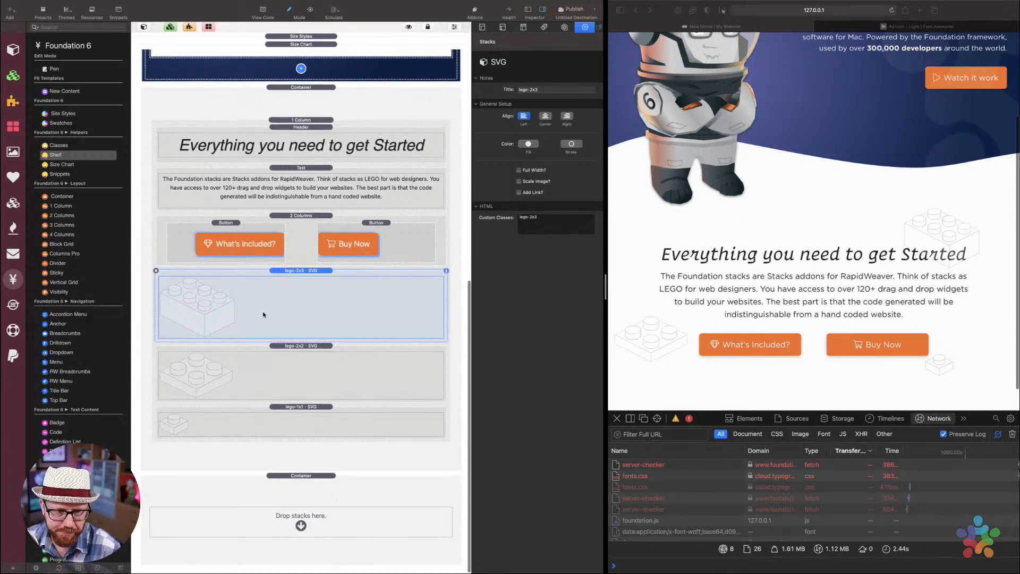
double_click(292, 280)
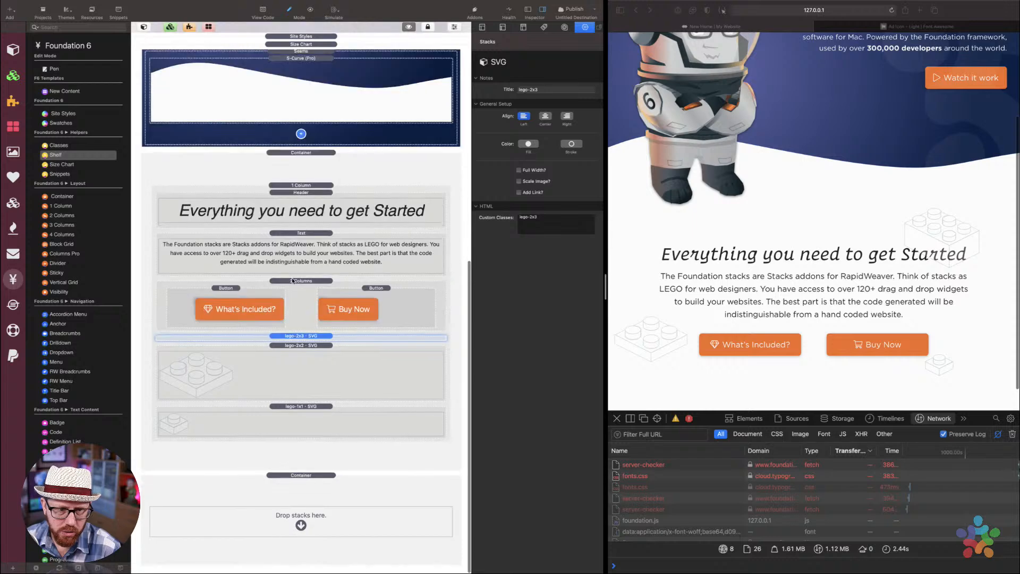
click(295, 348)
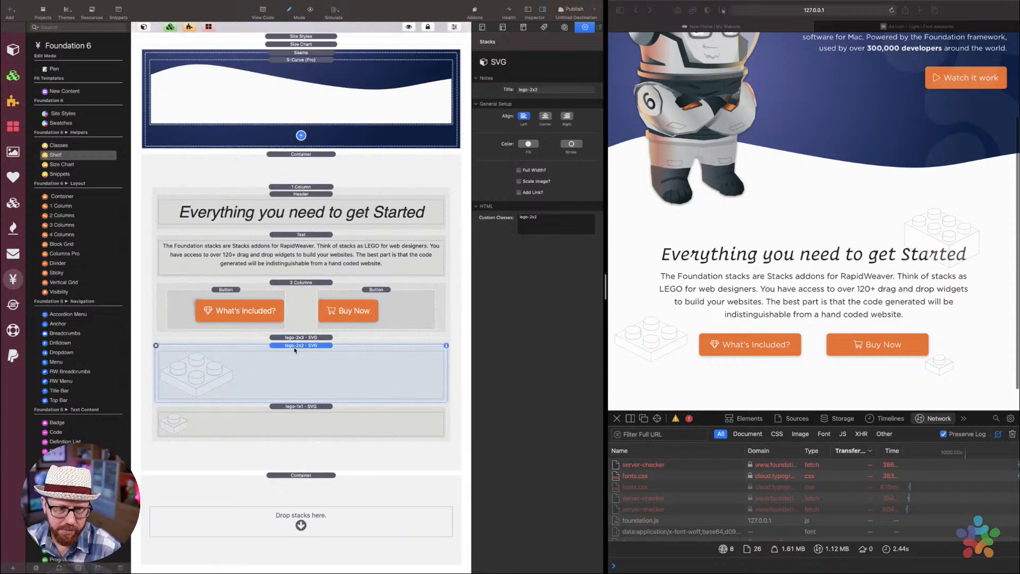
double_click(294, 346)
click(296, 407)
double_click(295, 407)
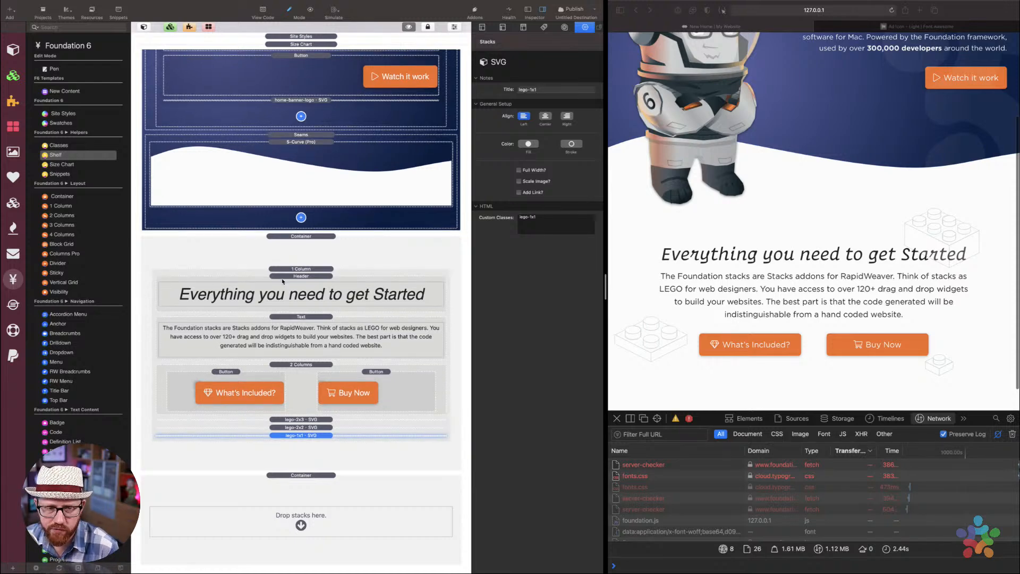
scroll(283, 282, up, 10)
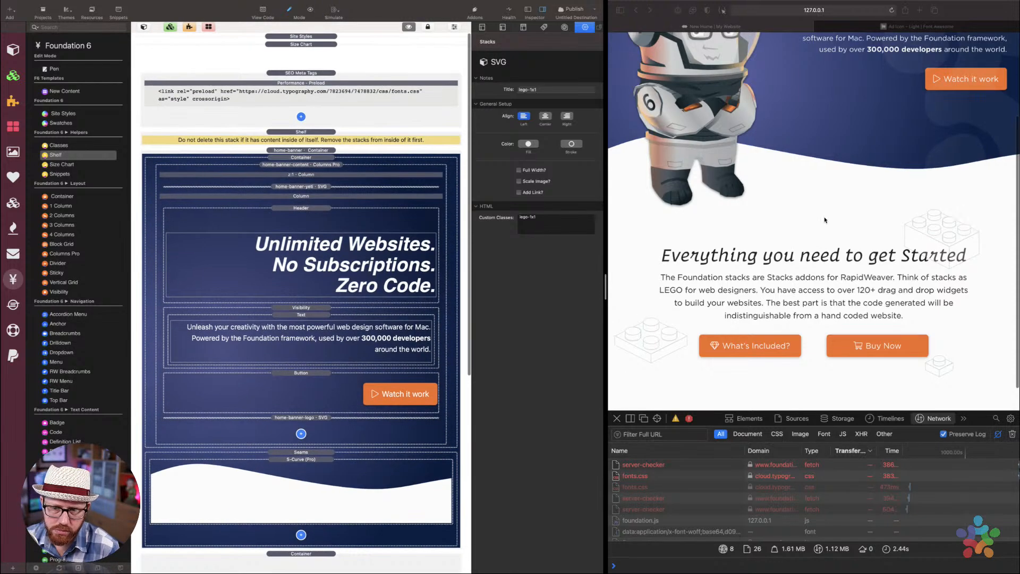
scroll(825, 219, up, 5)
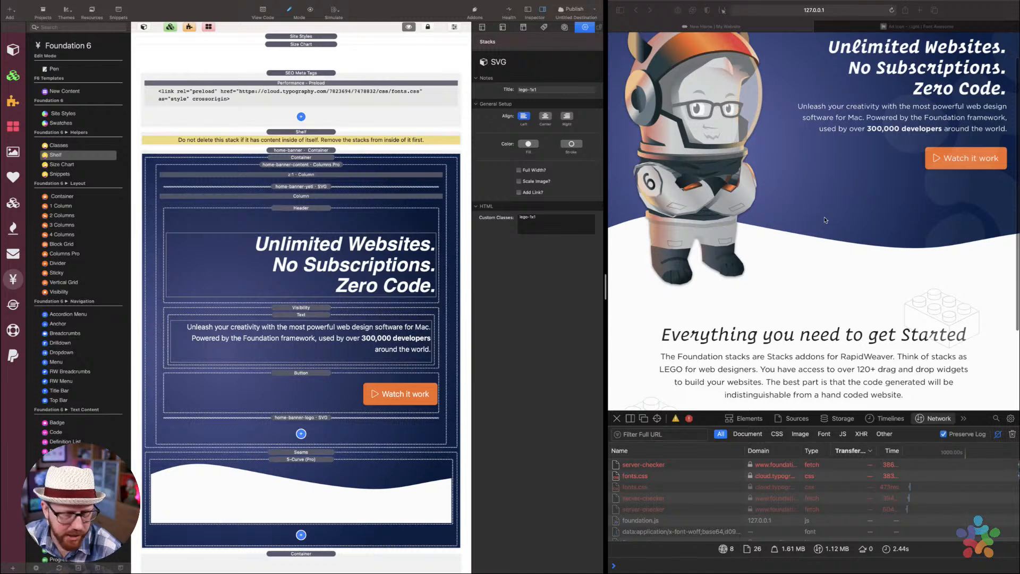
Check the Everything you need section in the preview, then expand Site Styles to view its swatches
scroll(825, 220, down, 5)
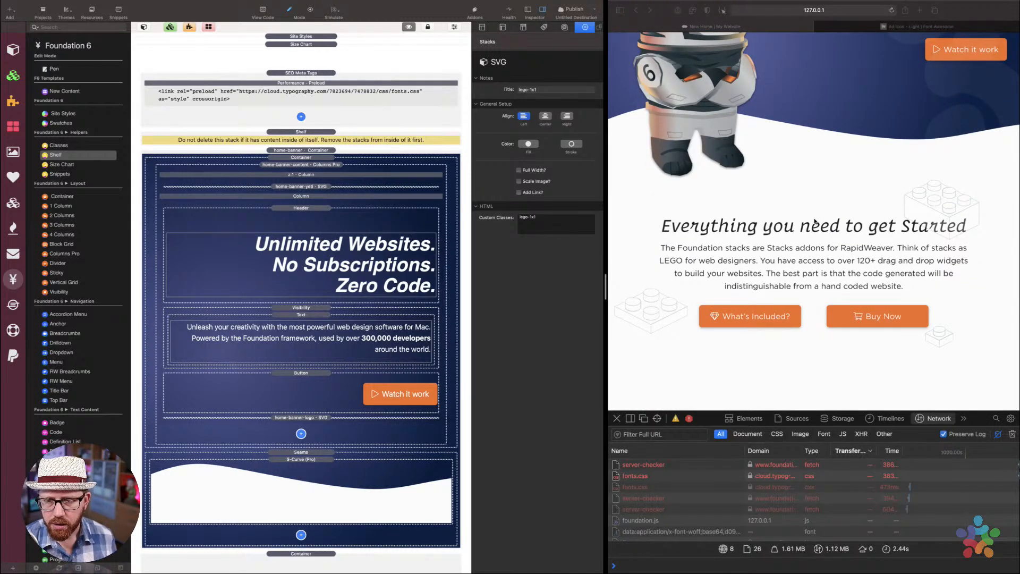
scroll(435, 348, down, 3)
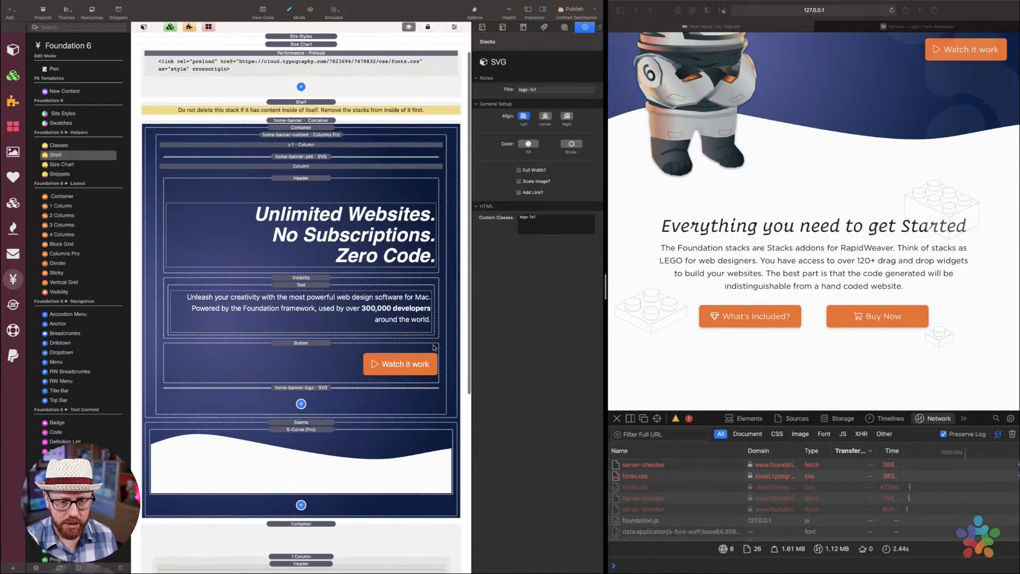
scroll(435, 348, up, 3)
click(304, 37)
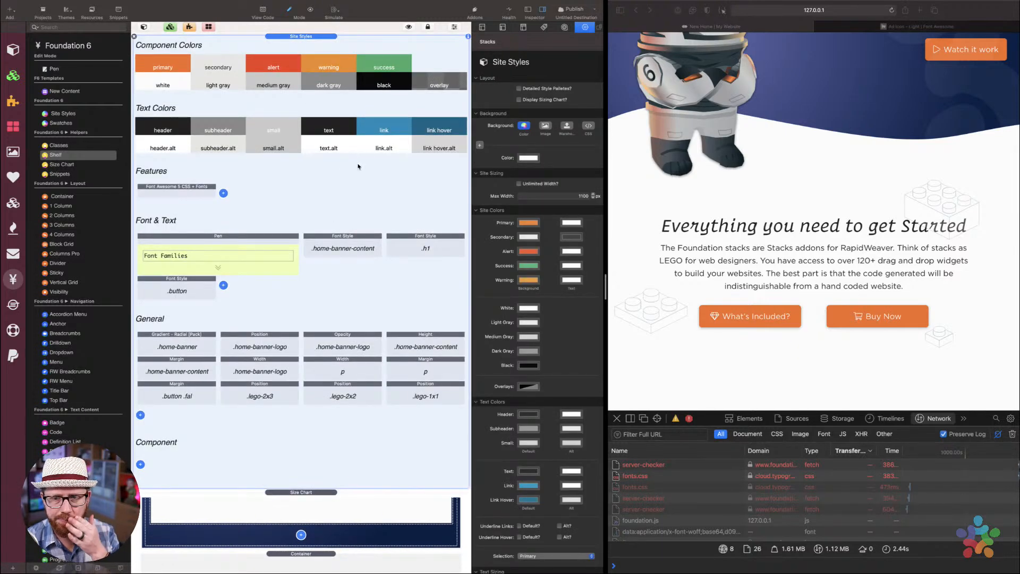
scroll(804, 195, up, 5)
scroll(807, 229, down, 5)
scroll(806, 230, up, 1)
Examine the default Text size in the Text Sizing settings of Site Styles against the Everything you need paragraph in the preview
click(663, 250)
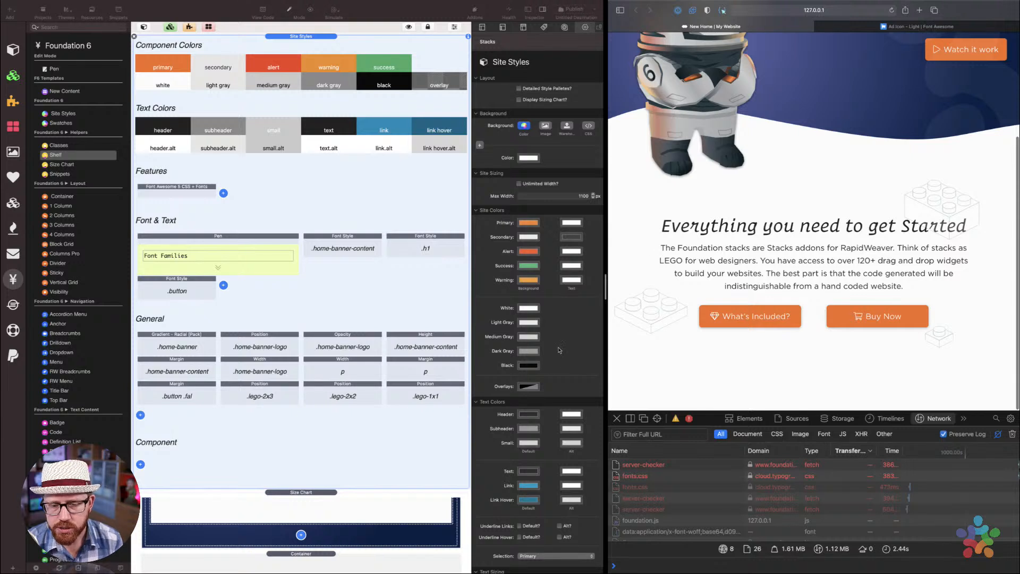
scroll(521, 262, down, 10)
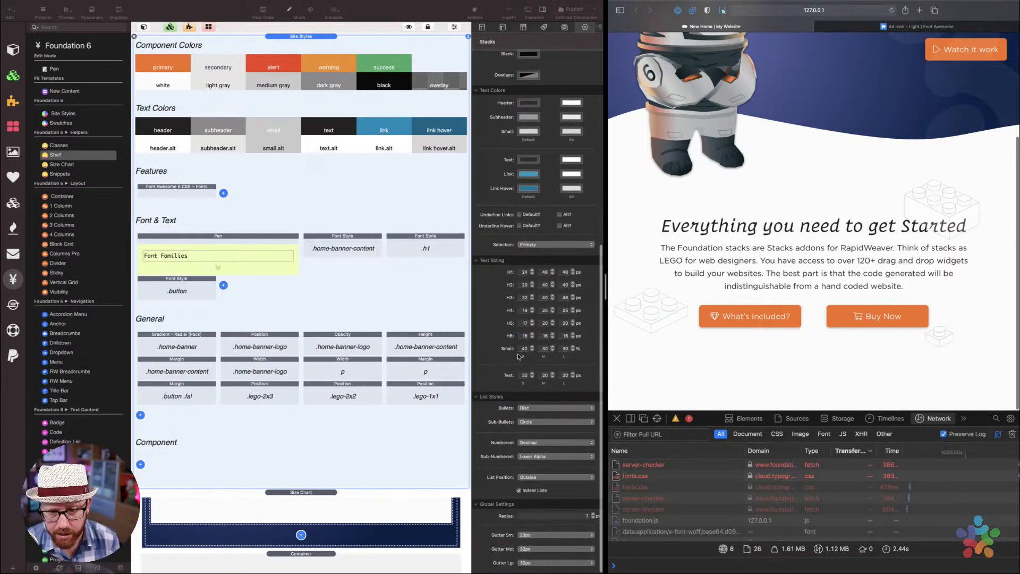
click(566, 376)
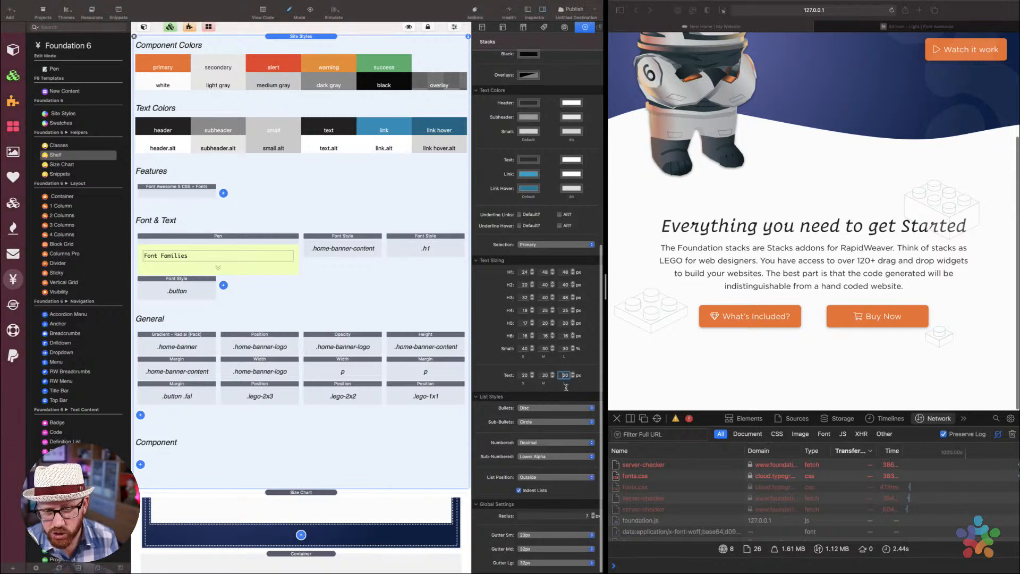
click(663, 248)
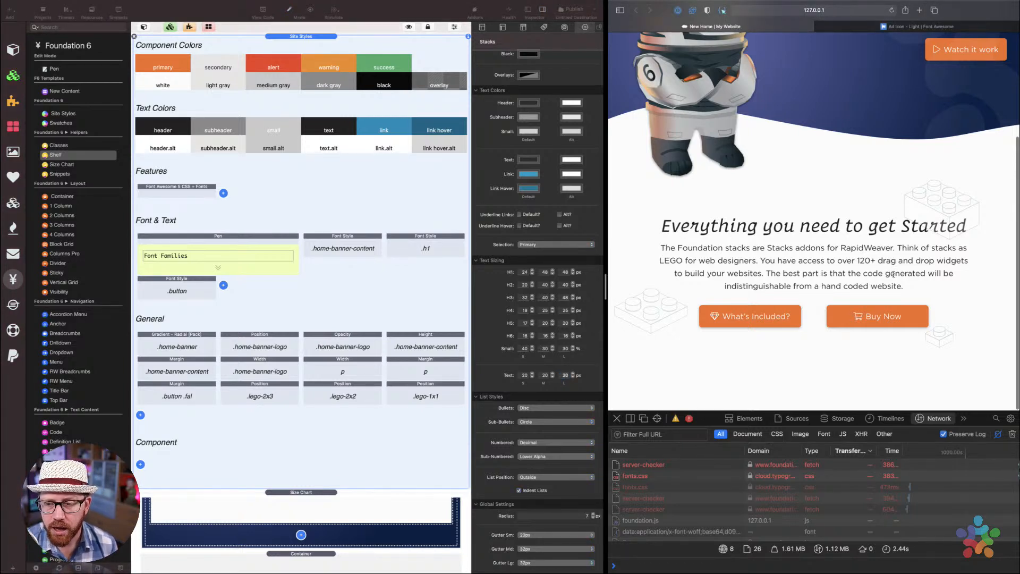
drag(905, 286, 644, 254)
click(674, 256)
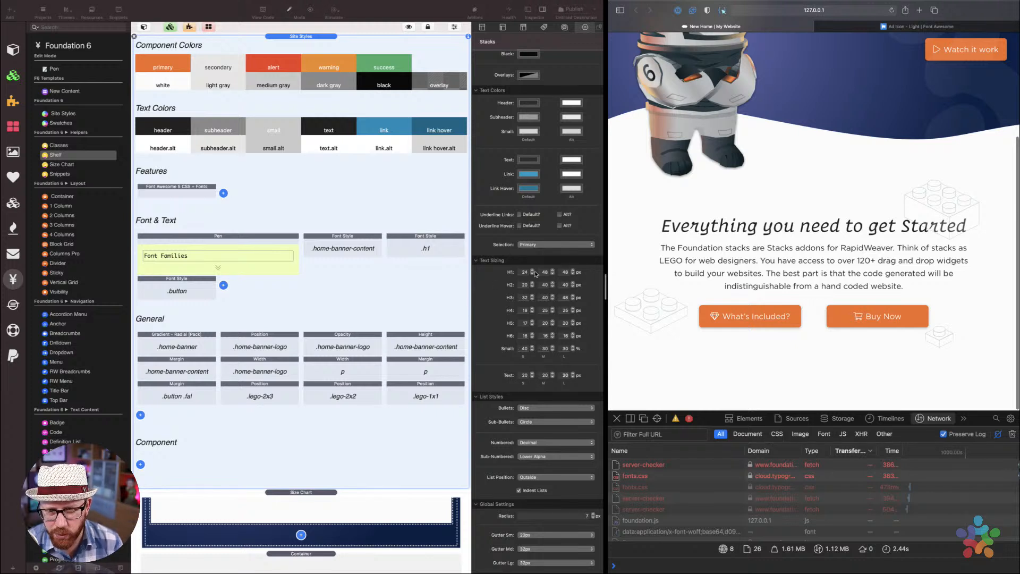
Compare the banner headline with the Everything you need heading and its paragraph in the preview
scroll(744, 213, up, 5)
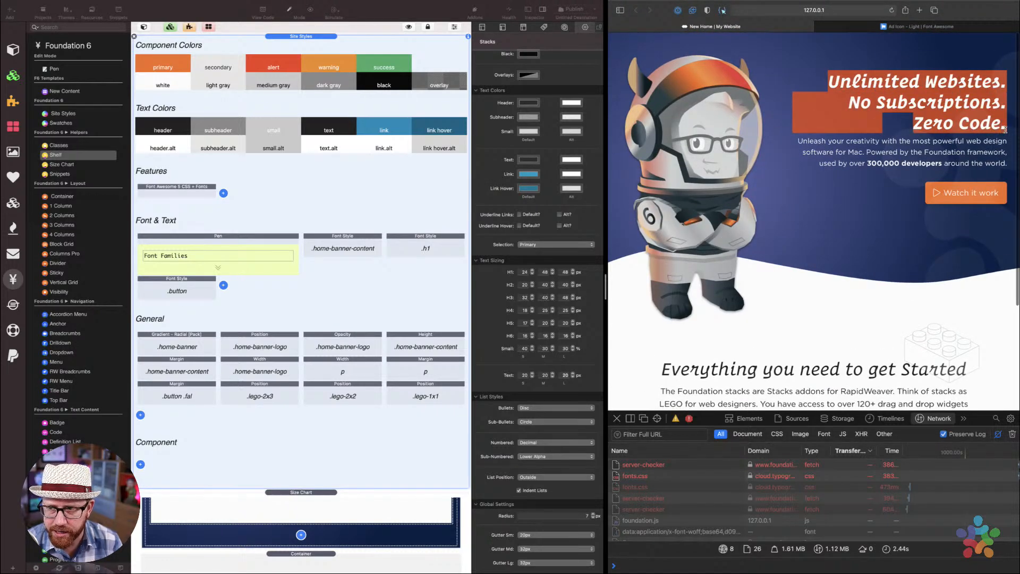
drag(685, 374, 984, 379)
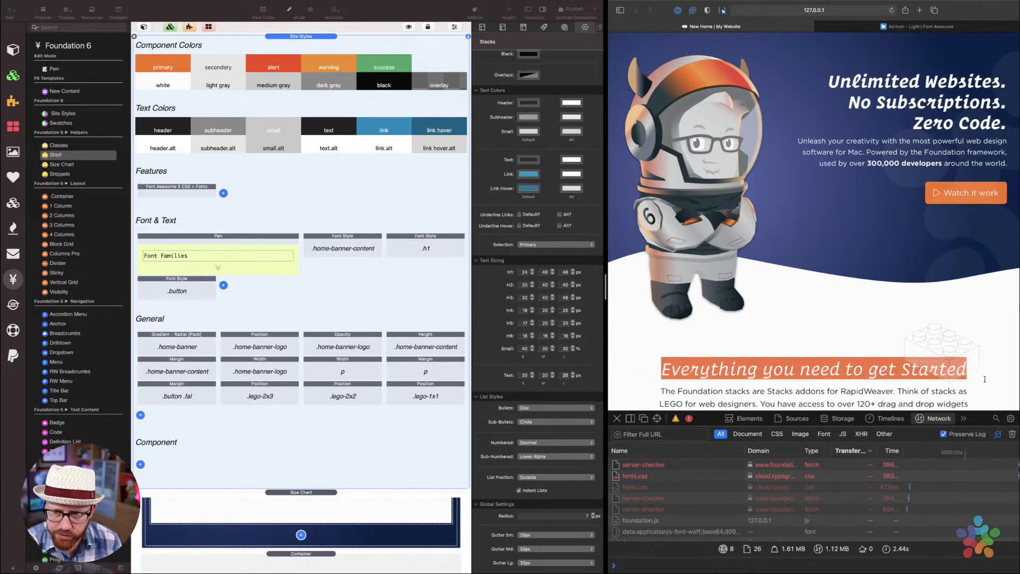
click(820, 368)
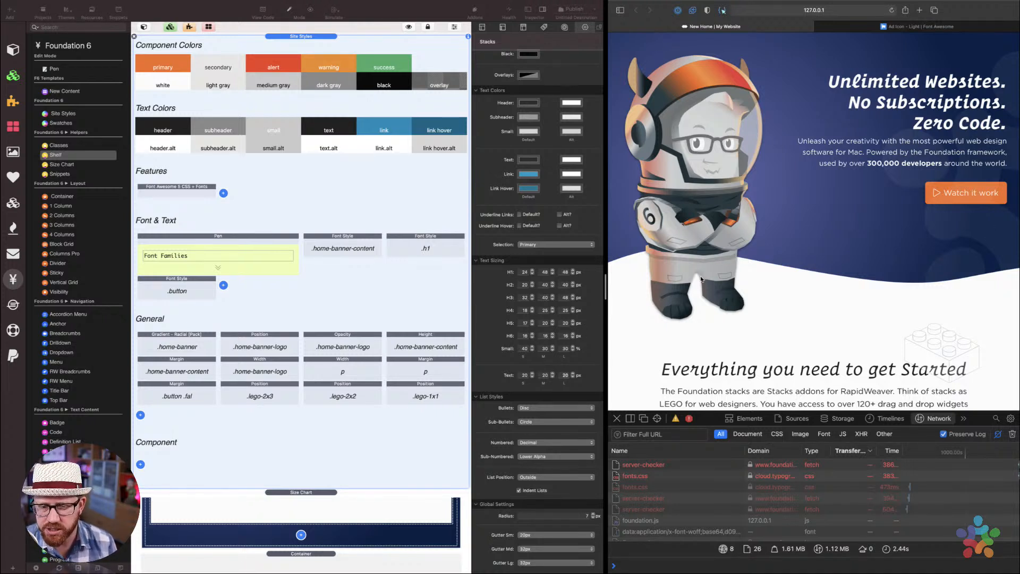
scroll(688, 336, down, 4)
drag(661, 310, 937, 346)
click(937, 345)
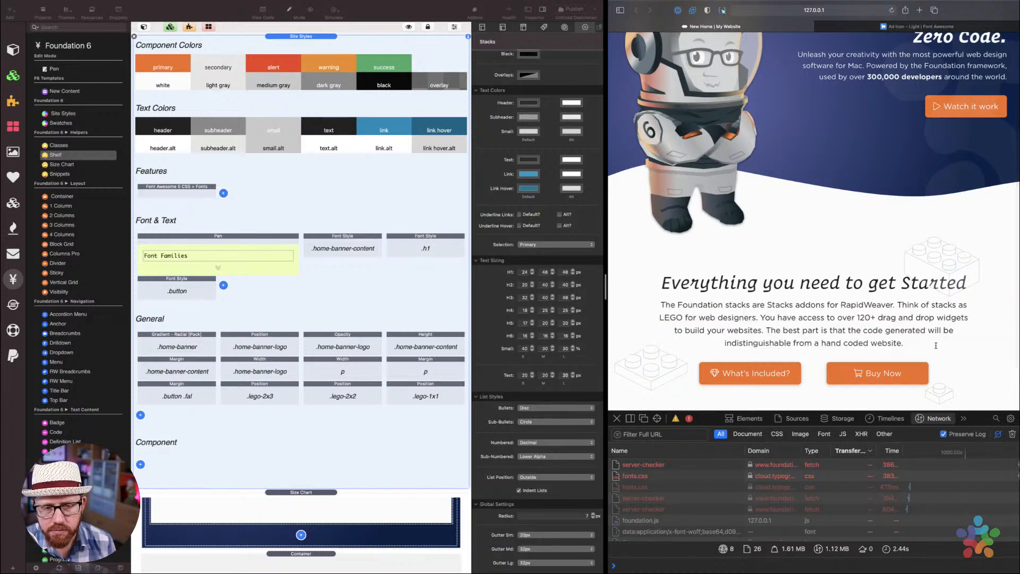
Examine the banner paragraph beginning with Unleash your creativity in the preview
scroll(796, 142, up, 4)
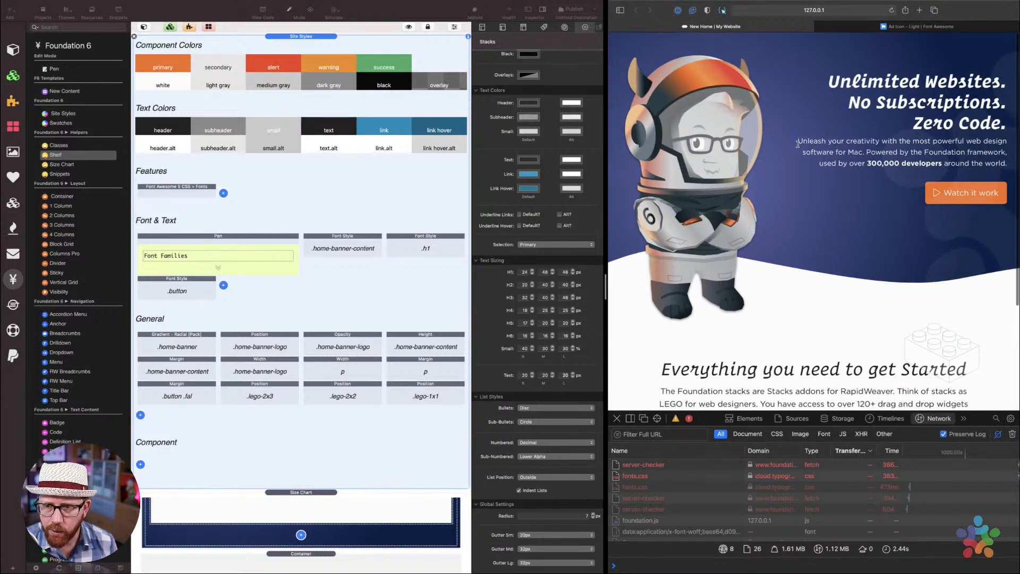
mouse_move(796, 142)
mouse_down()
mouse_move(1010, 154)
mouse_move(1016, 163)
mouse_move(776, 150)
mouse_move(789, 145)
mouse_up()
click(1016, 163)
click(790, 146)
click(1013, 164)
click(789, 145)
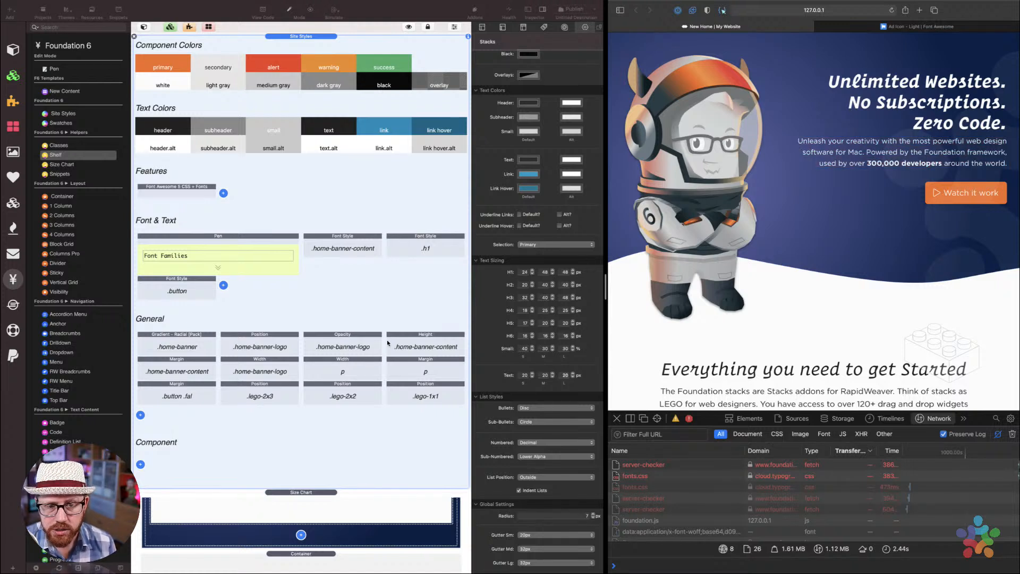
Examine the CSS selector and font sizes of the .home-banner-content Font Style swatch against the banner paragraph
click(371, 259)
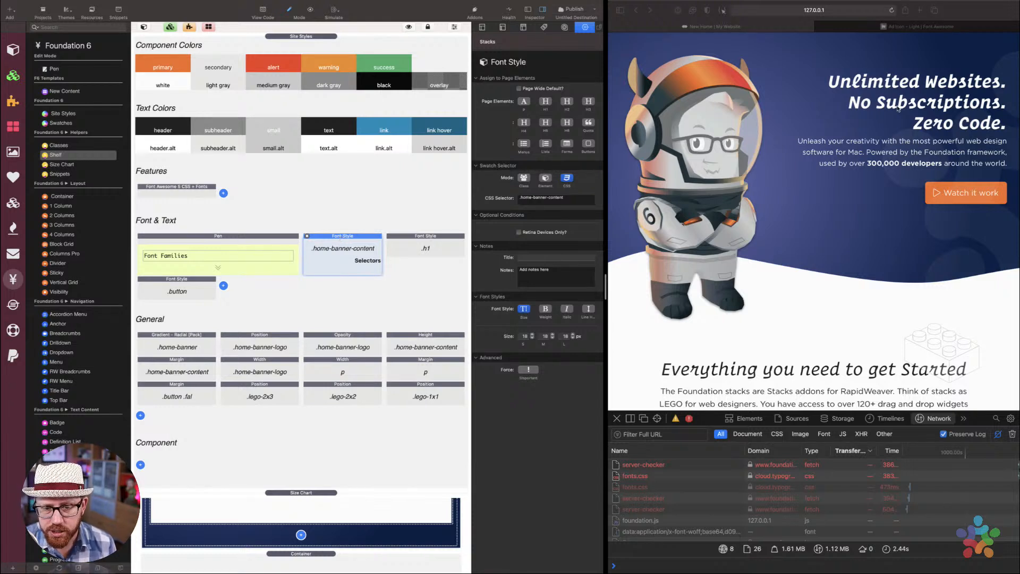
drag(572, 203, 518, 199)
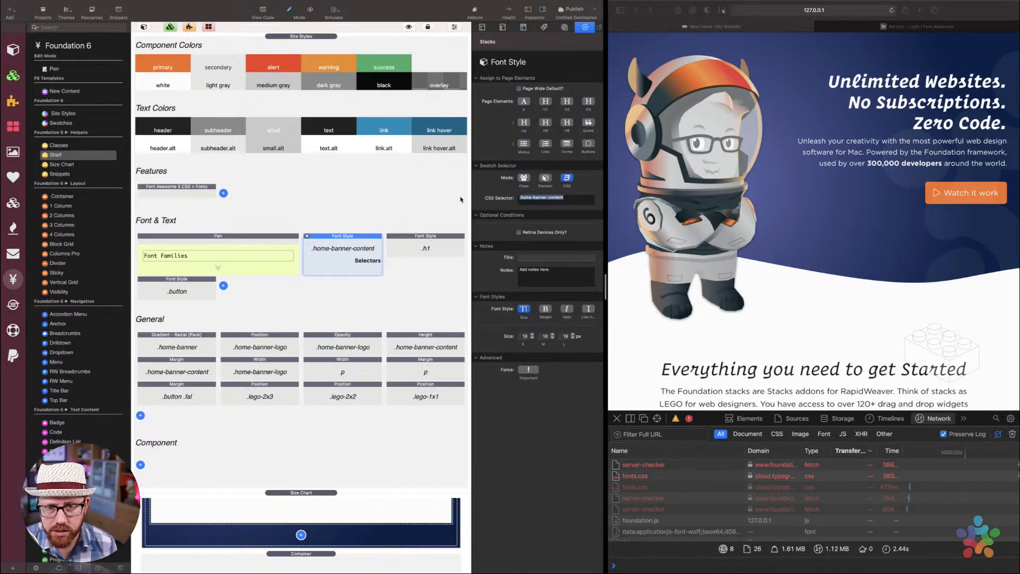
click(586, 203)
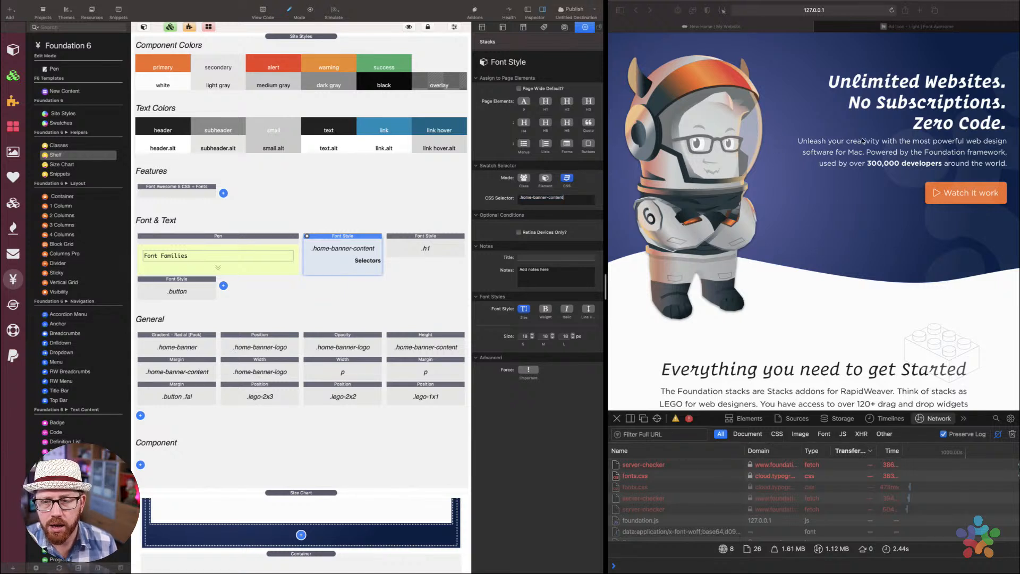
click(800, 140)
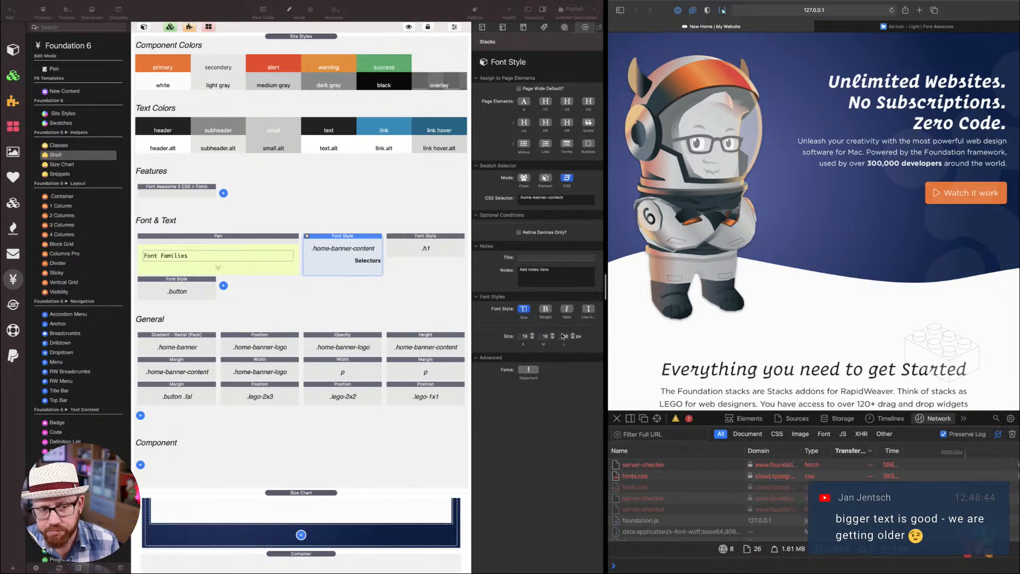
Examine the line height of the .h1 Font Style swatch against the three-line banner headline in the preview
click(432, 237)
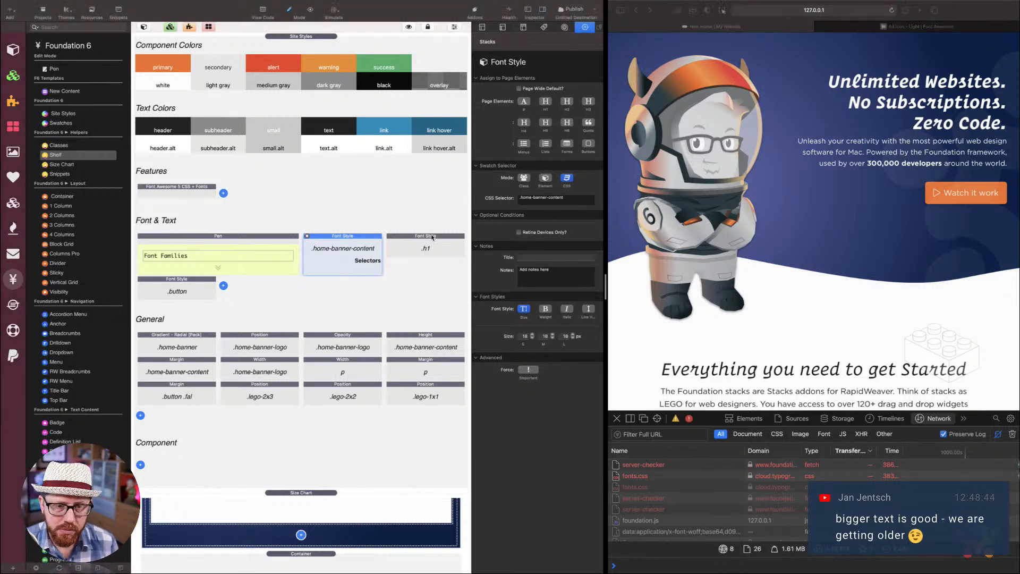
click(432, 237)
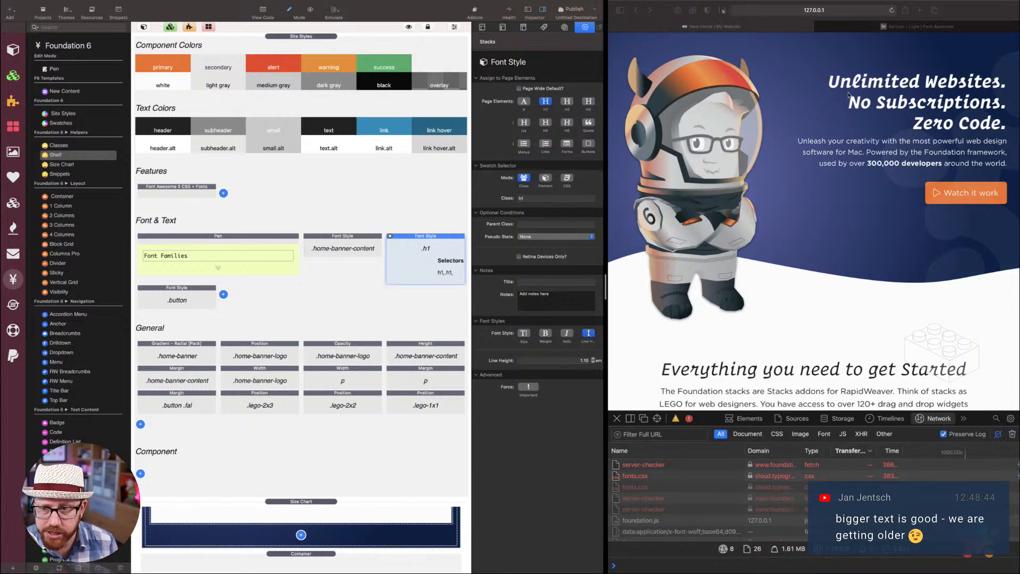
click(832, 84)
drag(831, 84, 944, 124)
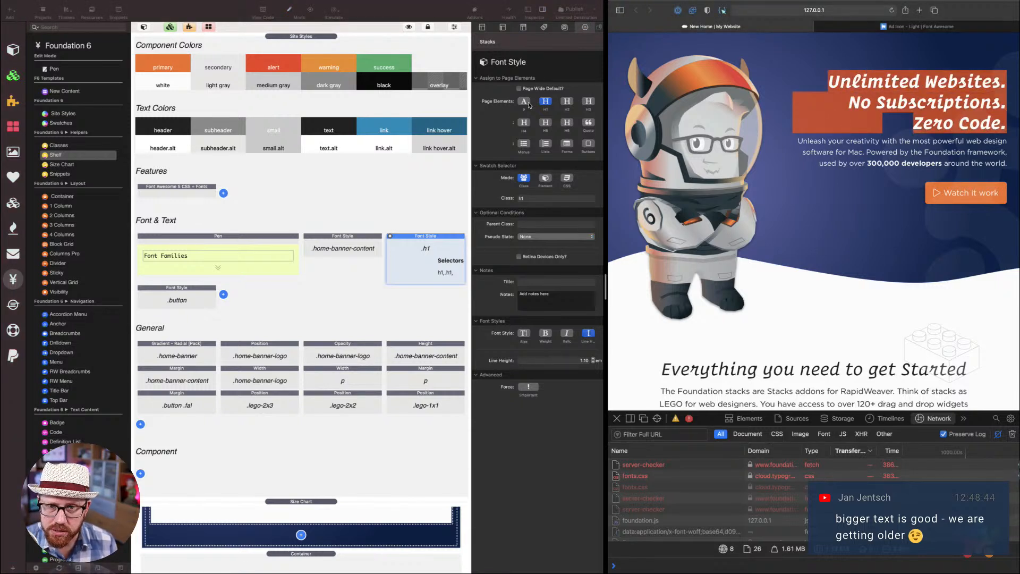
Remove the H1 assignment from the Font Style swatch, set its mode to Element, and reload the preview to check the headline spacing
click(549, 101)
click(549, 101)
click(545, 179)
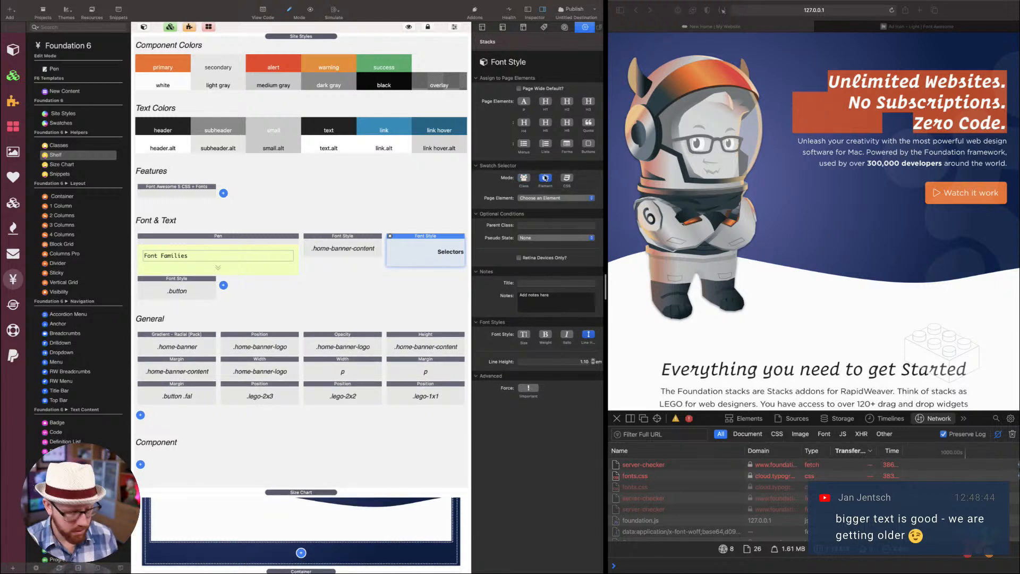
key(super+Tab)
key(super+r)
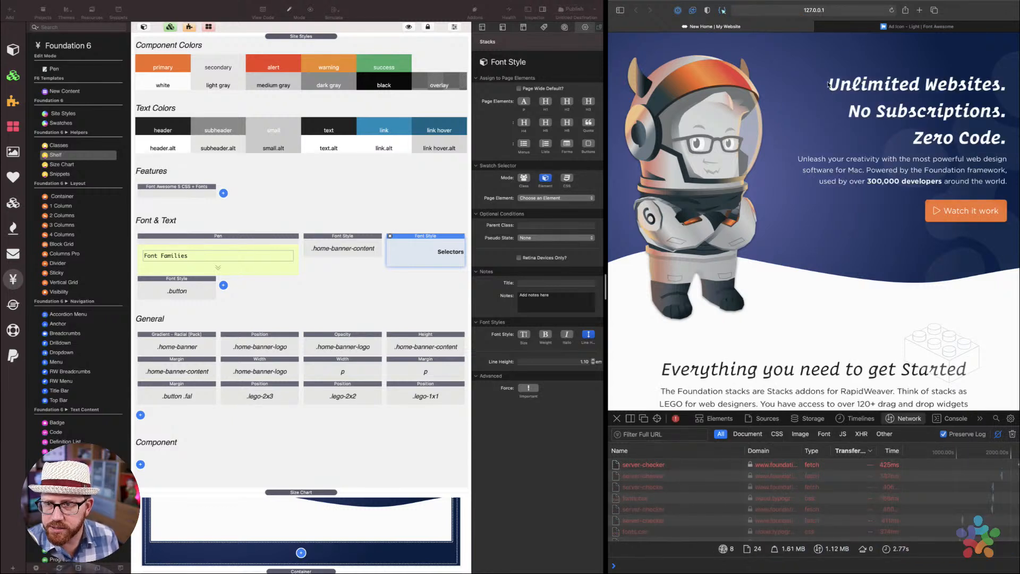
drag(999, 135, 1008, 144)
click(1008, 144)
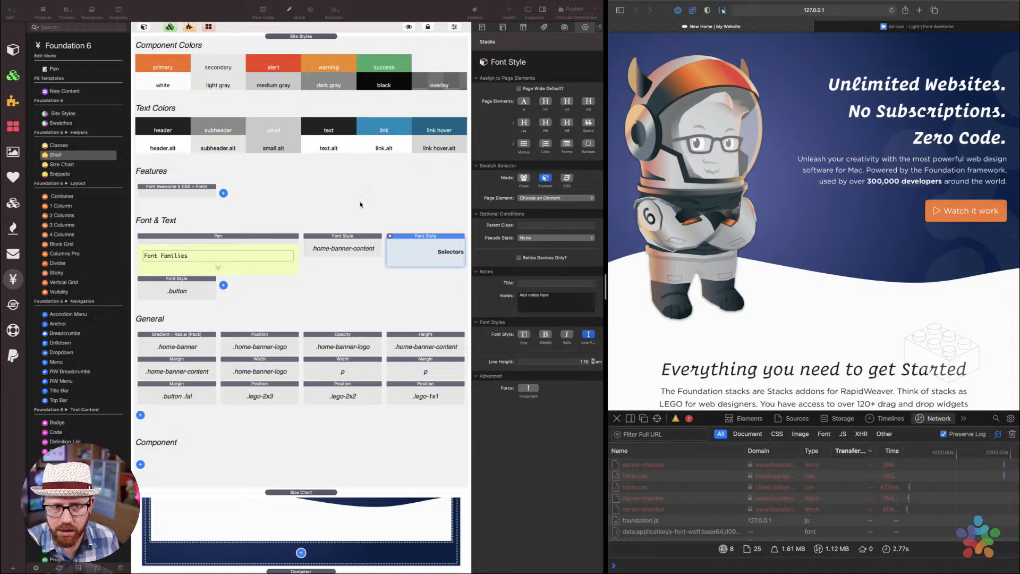
Collapse Site Styles and examine the banner Header's text content, closing it without edits, against the headline in the preview
click(304, 37)
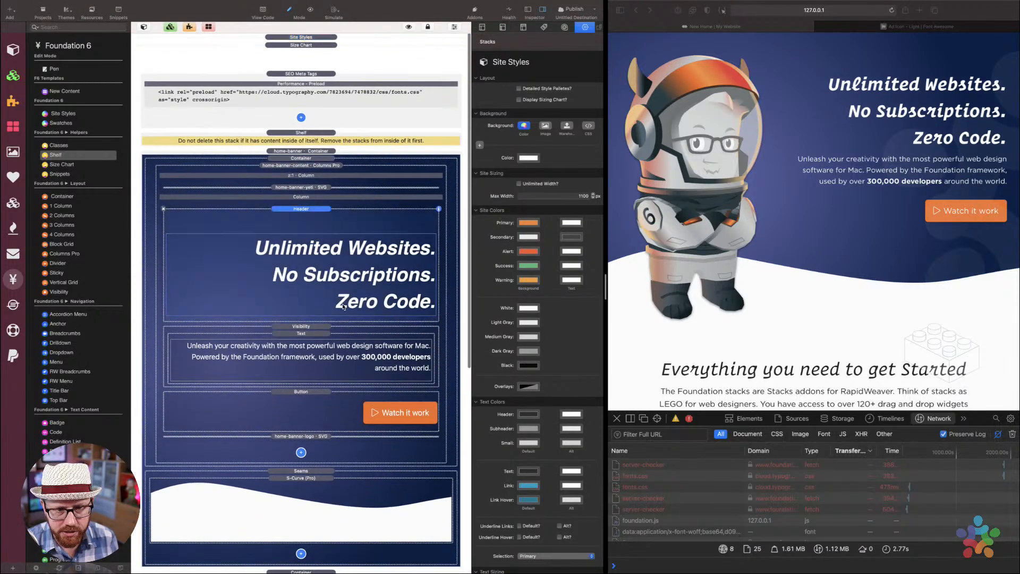
double_click(226, 243)
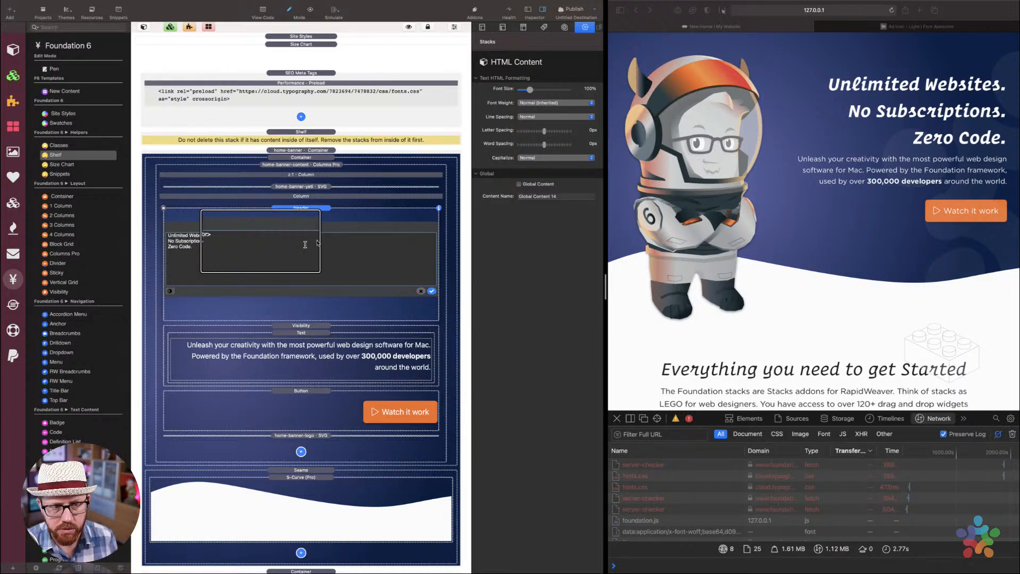
click(420, 292)
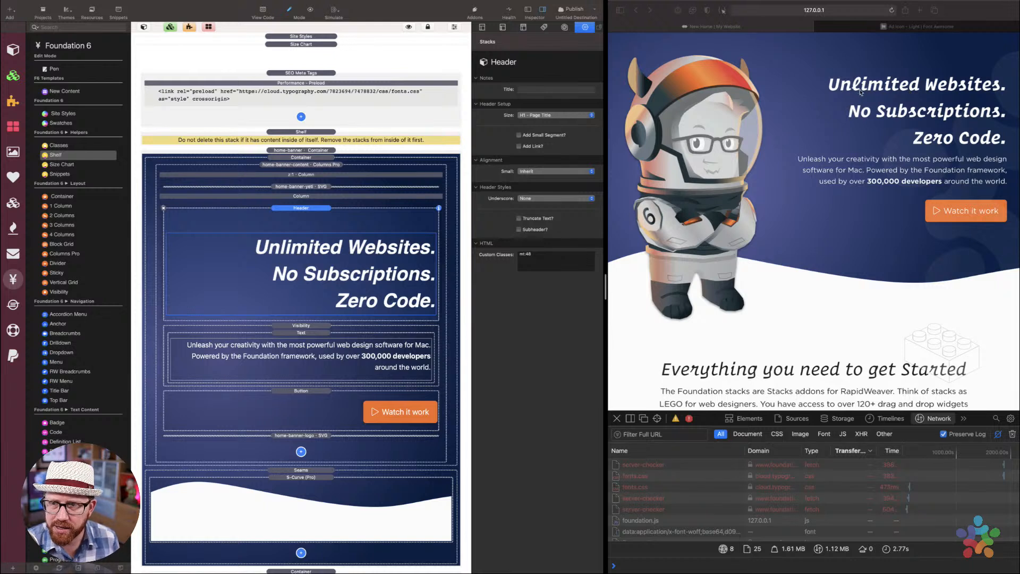
click(829, 89)
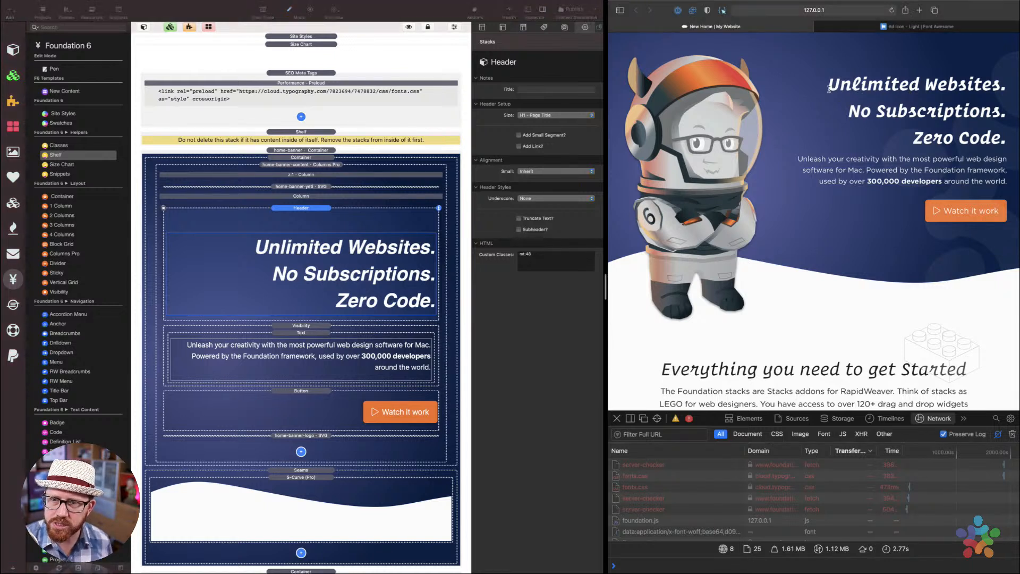
drag(830, 86, 1000, 113)
click(999, 133)
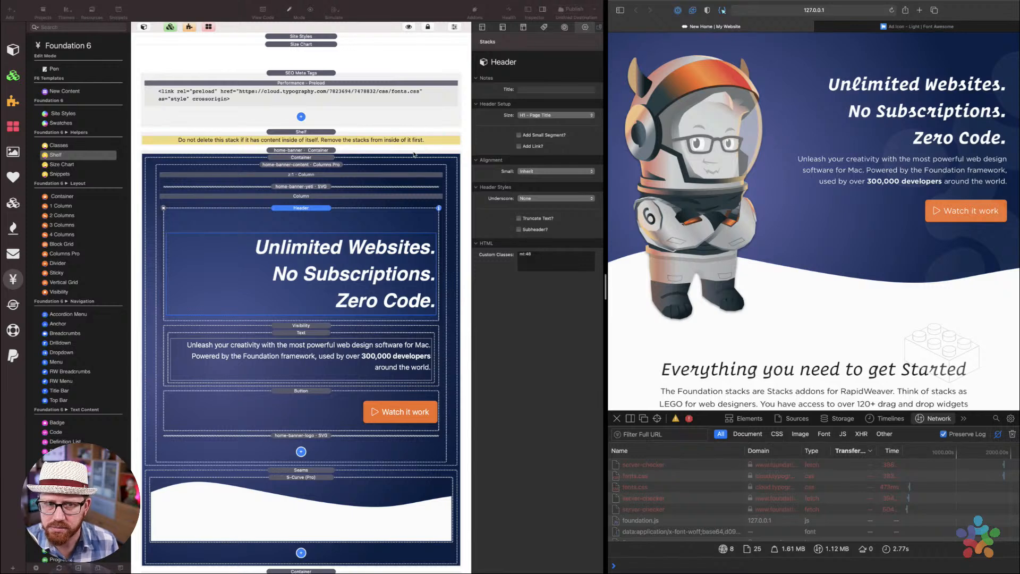
Restore the Font Style swatch to Class mode with the h1 class and H1 assignment, then reload the preview and check the headline
click(318, 37)
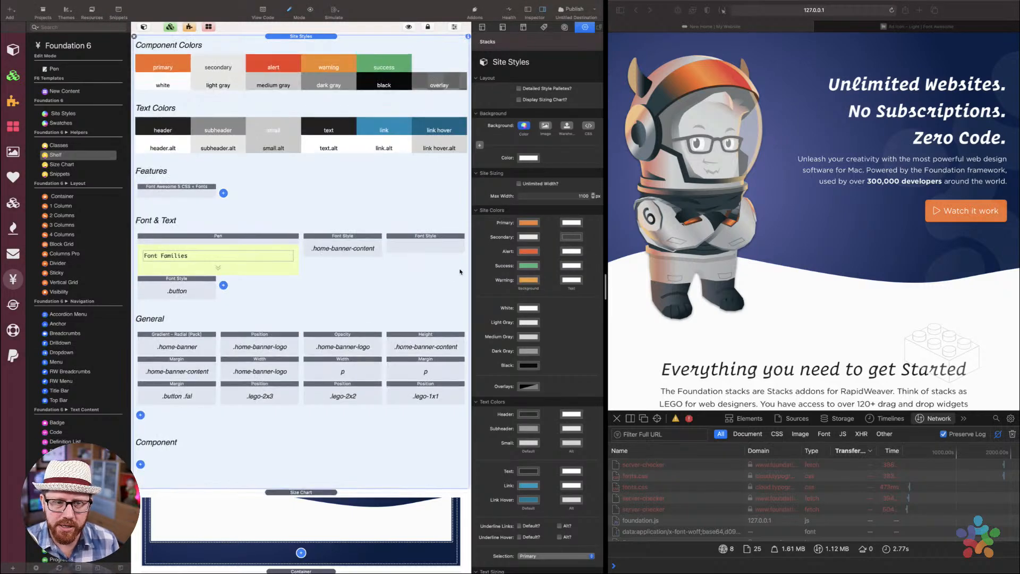
click(406, 244)
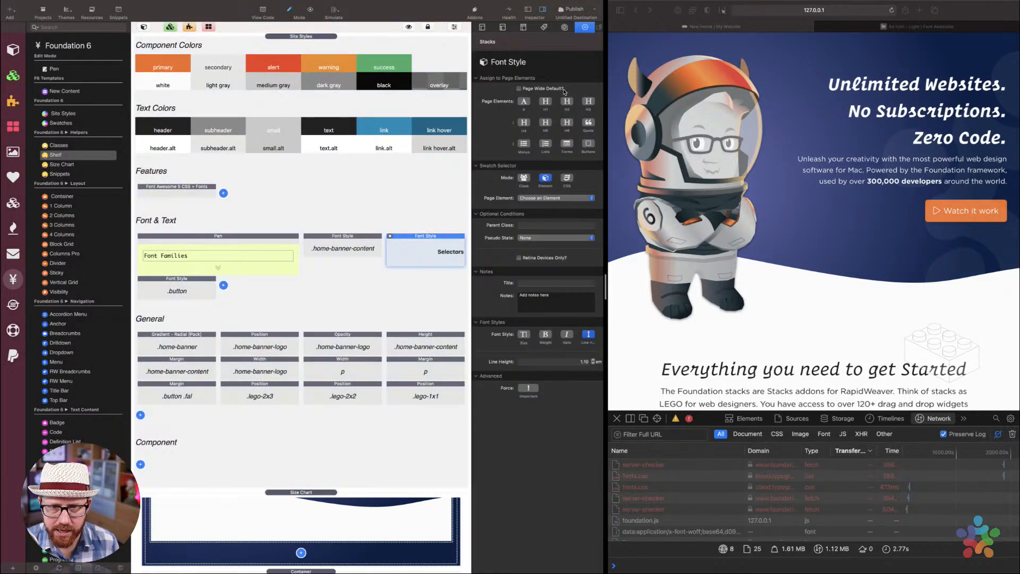
click(524, 180)
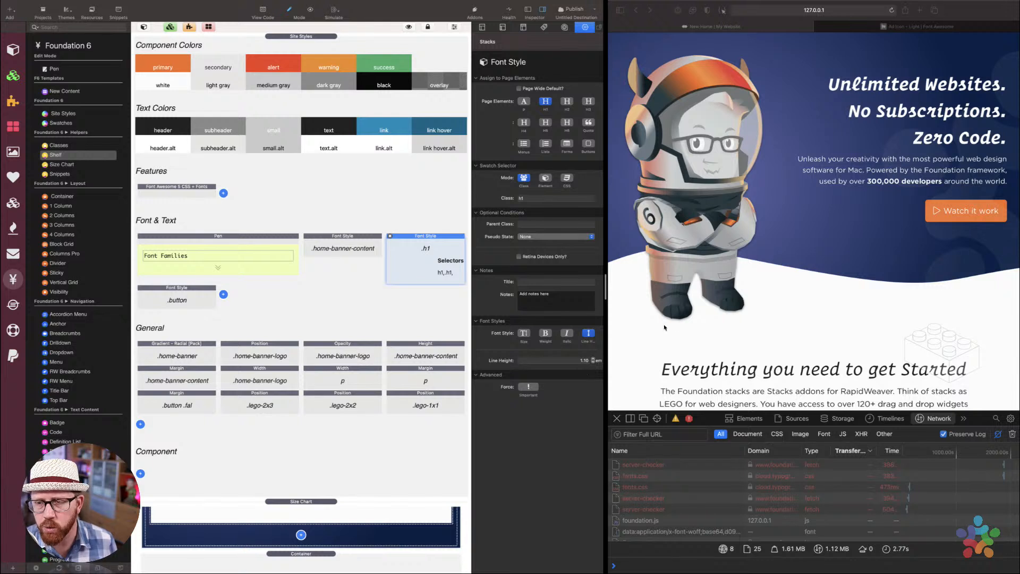
click(939, 71)
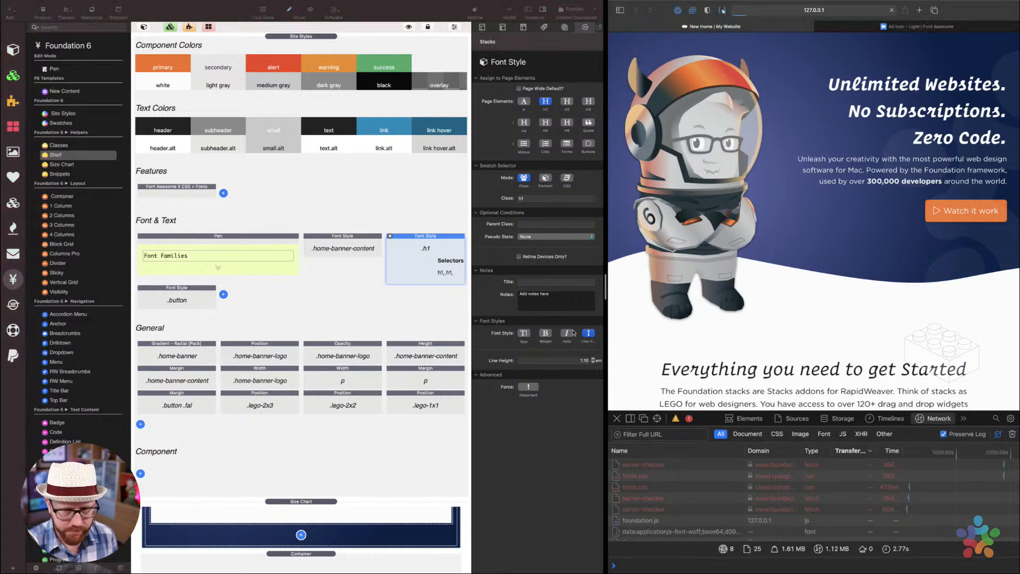
key(super+r)
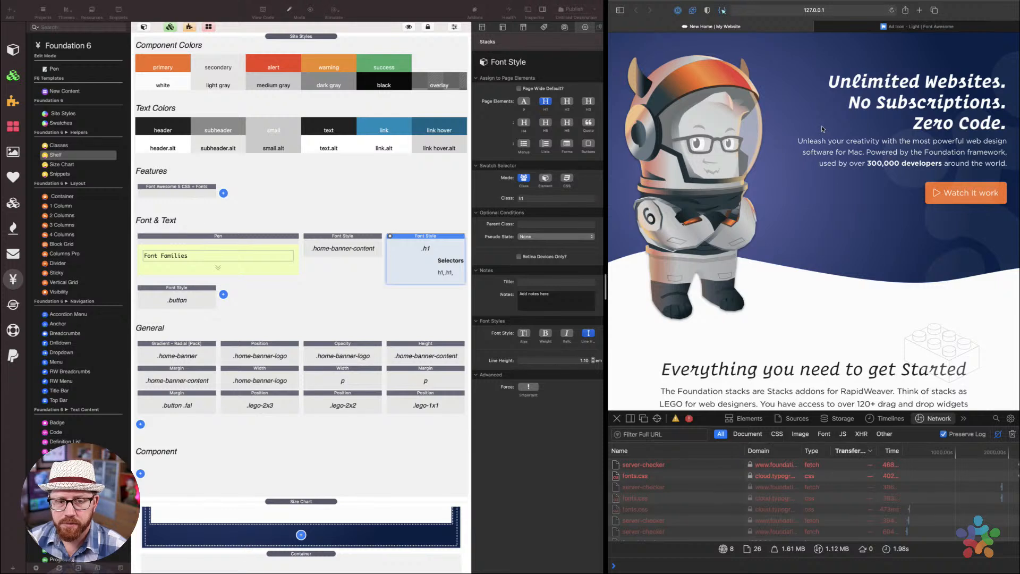
drag(824, 83, 1017, 139)
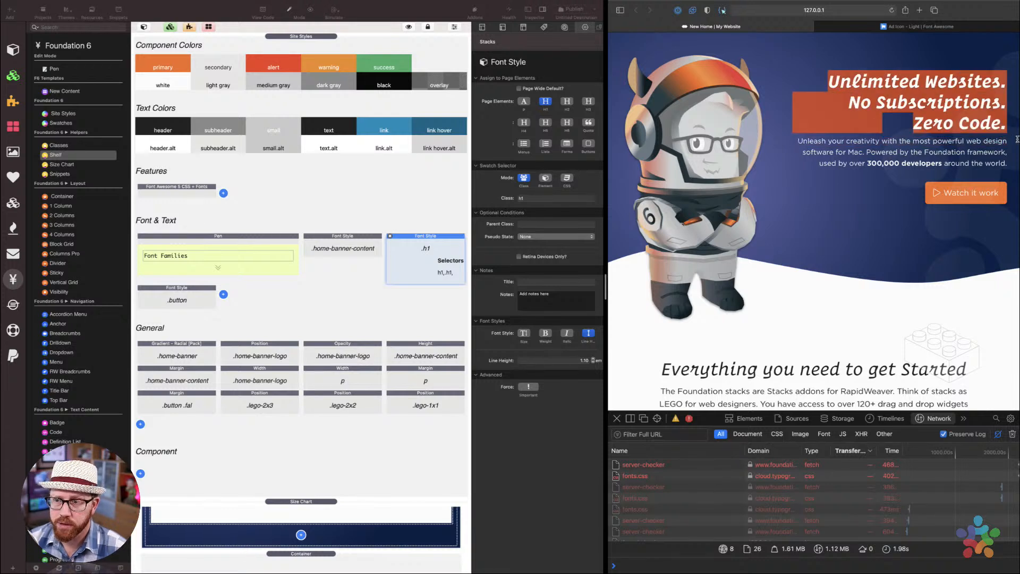
Examine the .button Font Style swatch's class and size settings against the banner button in the preview
click(1011, 128)
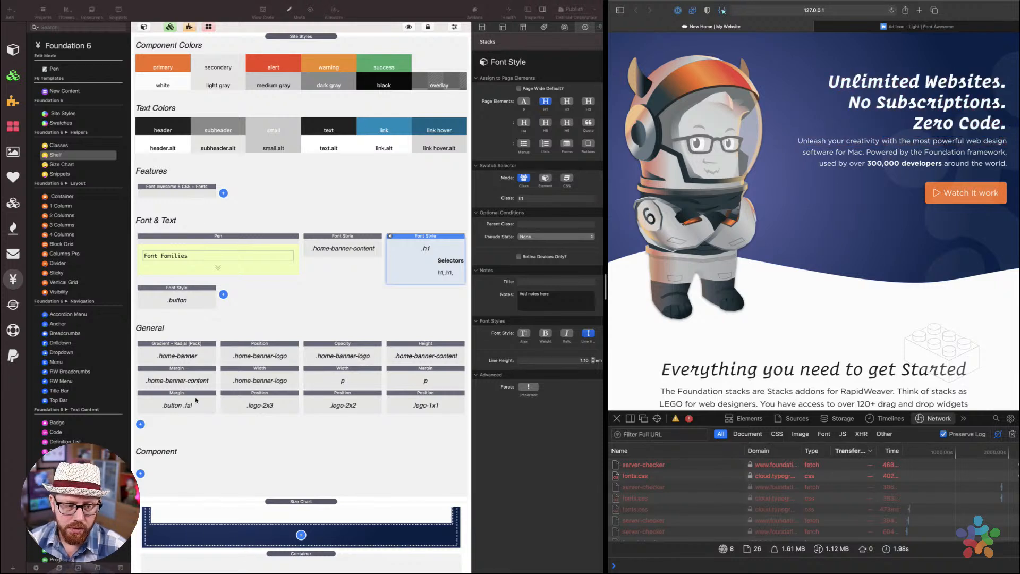
click(171, 293)
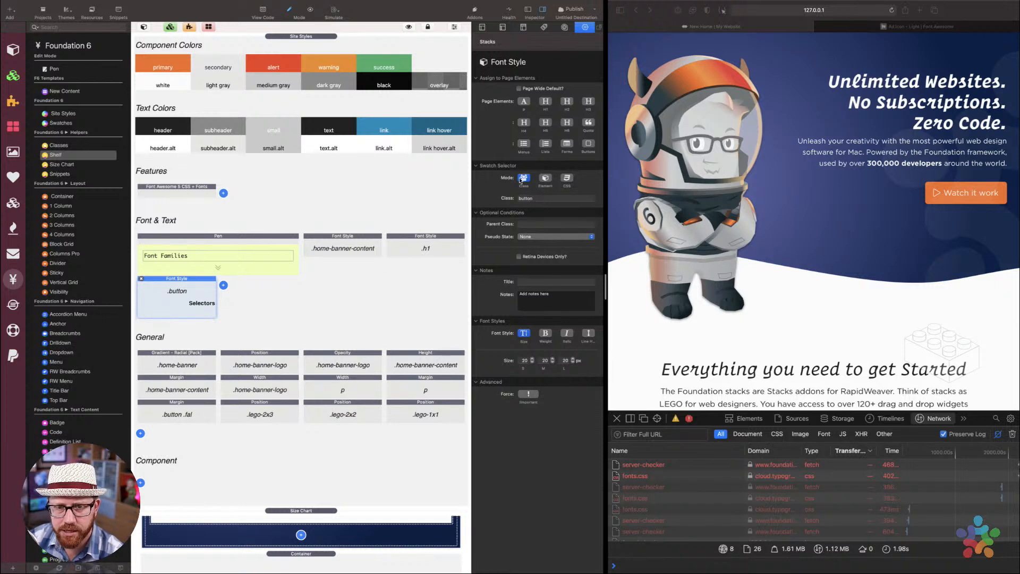
click(535, 201)
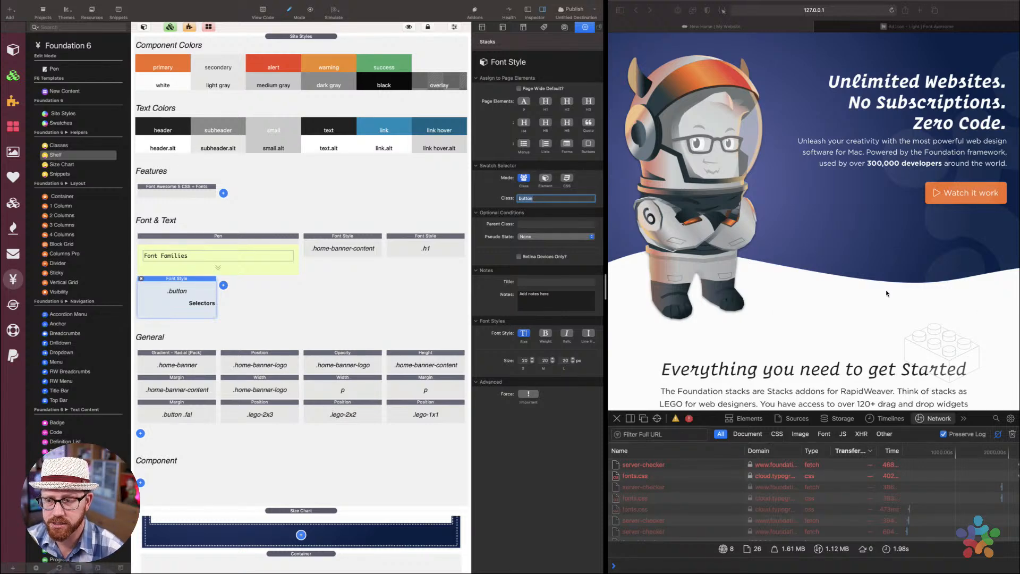
scroll(916, 164, down, 3)
scroll(916, 164, up, 3)
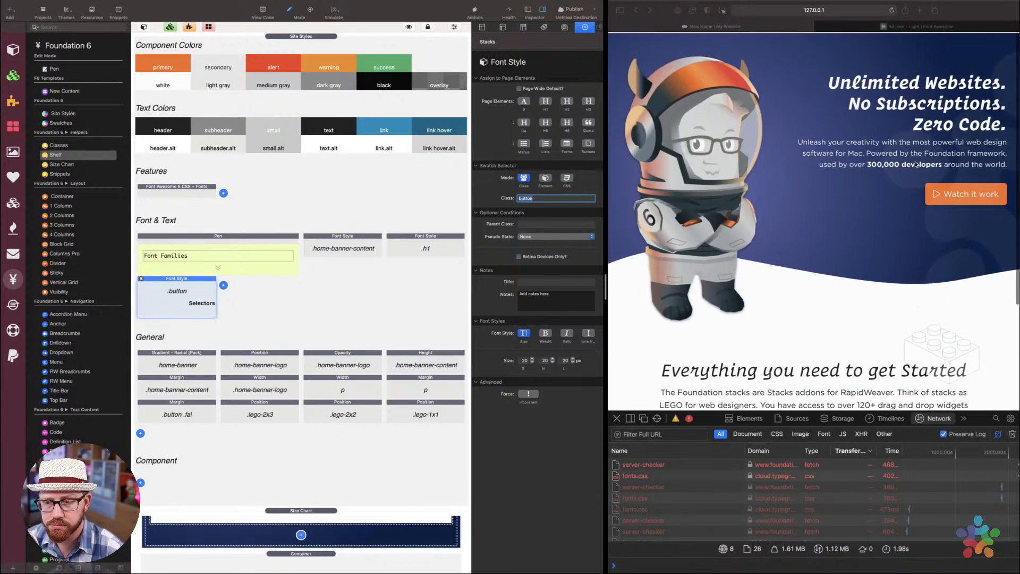
Expand the Font Families pen and examine the Operator Bold Italic and Operator Book Italic font settings
click(207, 242)
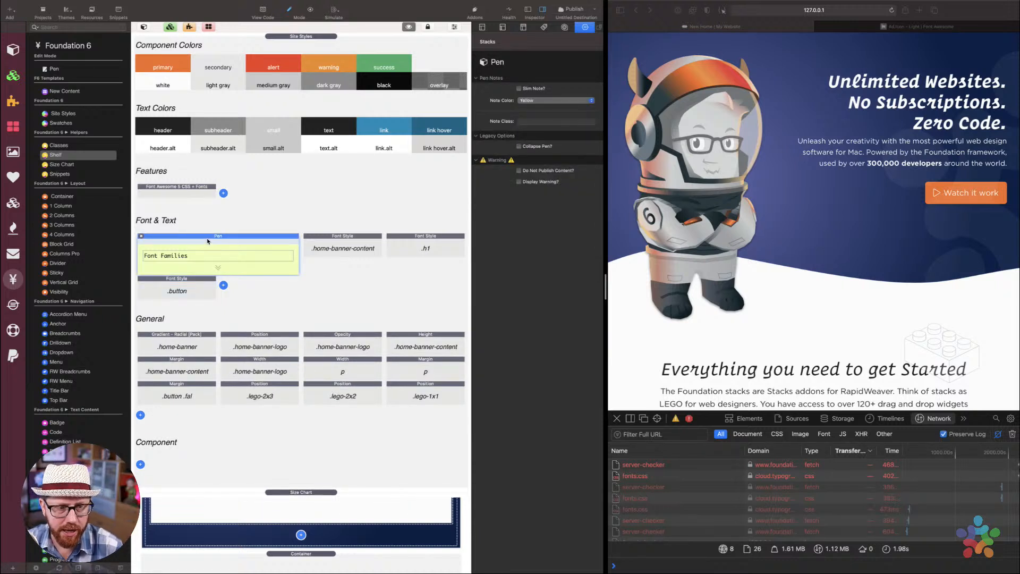
click(207, 241)
click(161, 293)
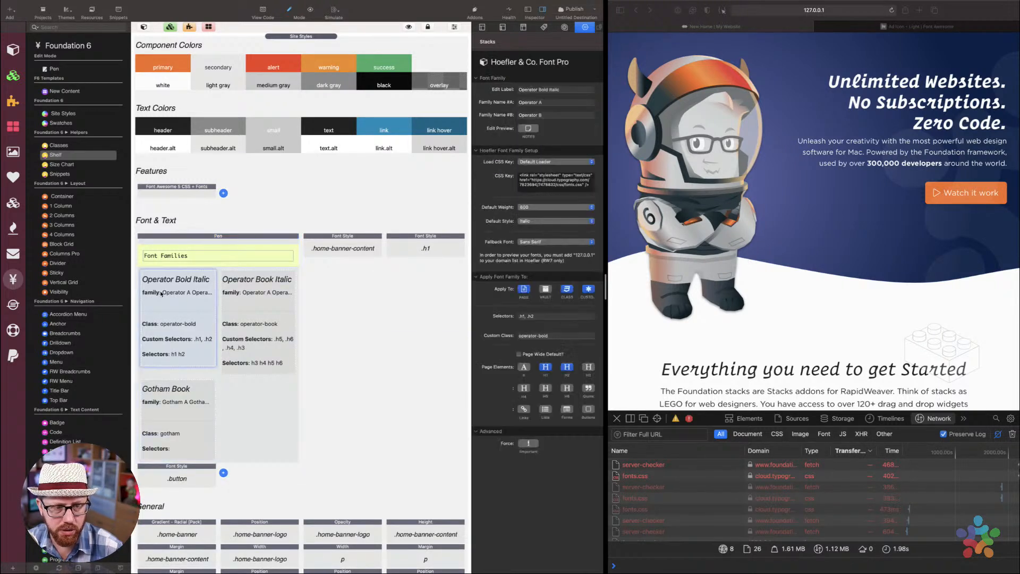
click(269, 294)
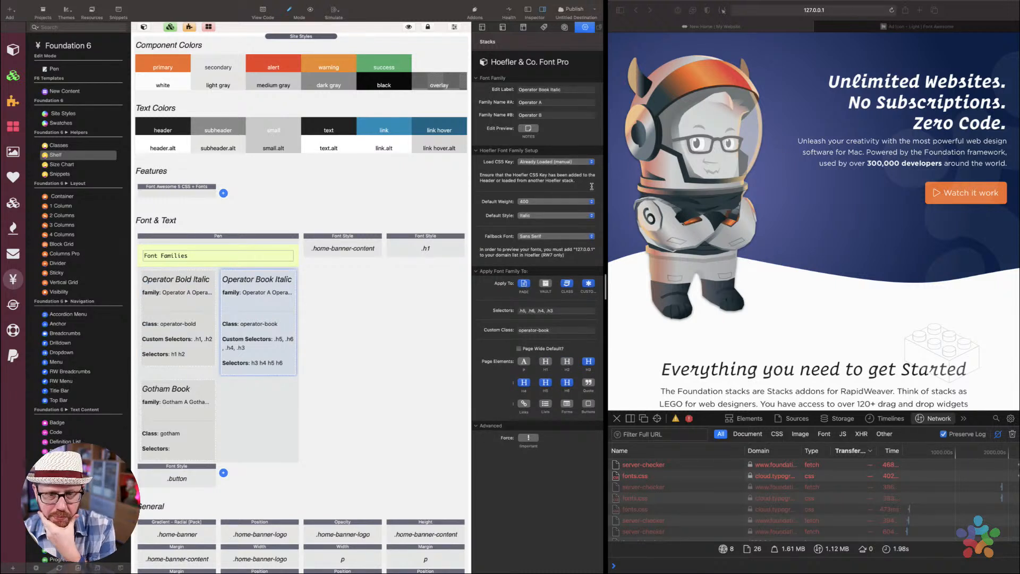
Open typography.com in a new browser tab and go to the account sign-in page
click(668, 178)
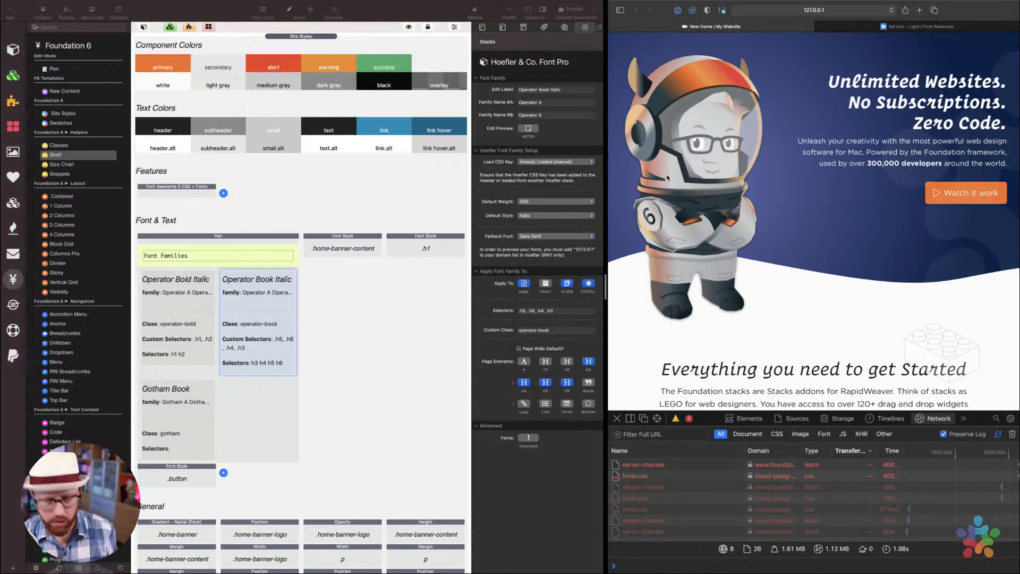
key(super+t)
text(typography.com)
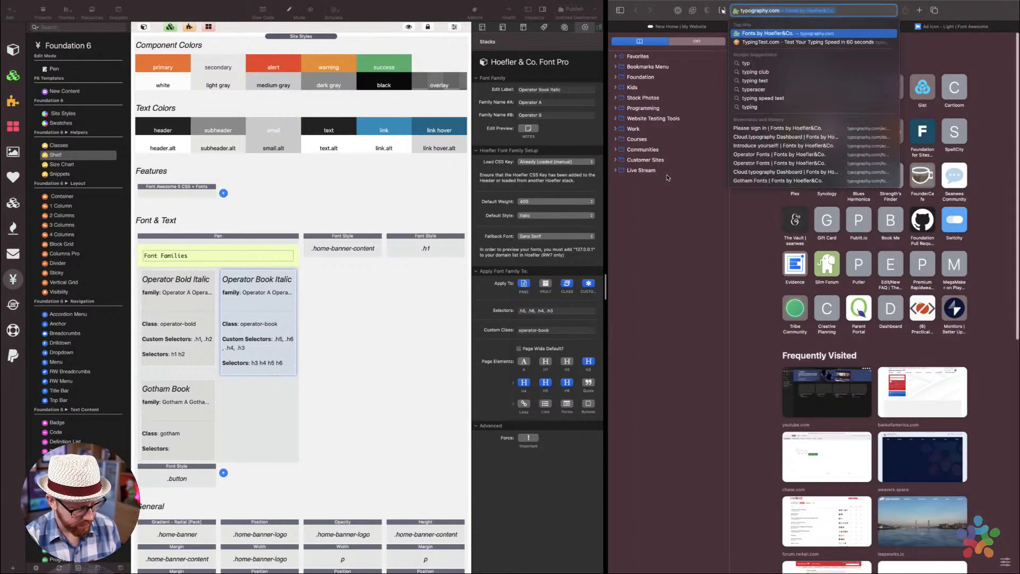
key(Return)
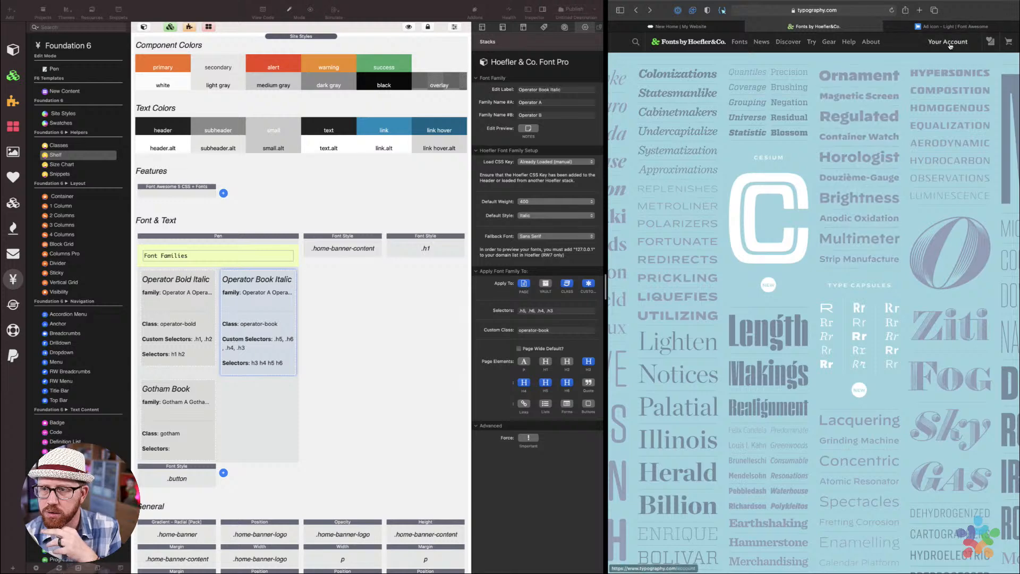
click(951, 44)
Sign in with the saved account e-mail and password, and open the Foundation Stacks development project
click(799, 105)
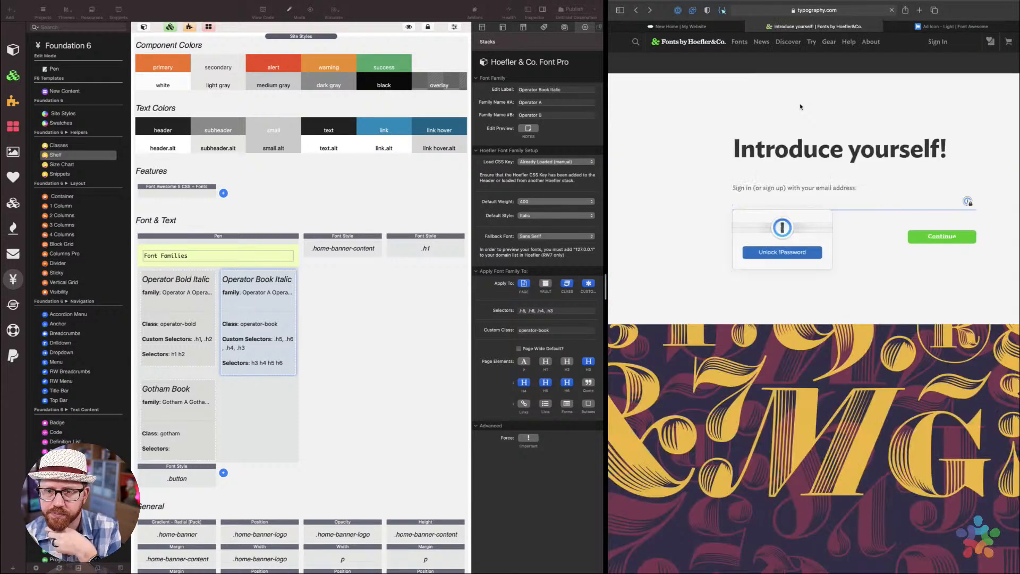
click(798, 254)
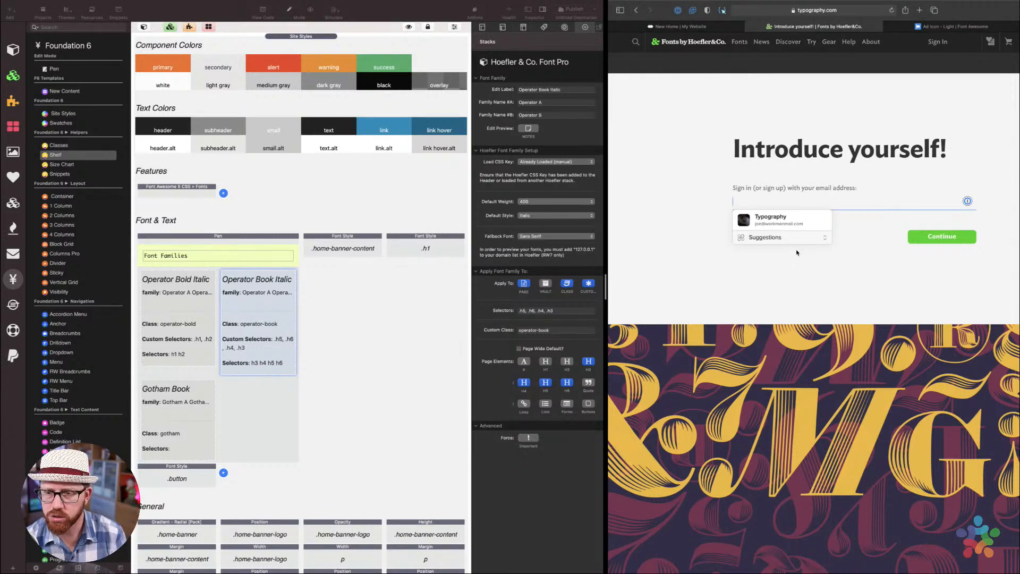
click(789, 218)
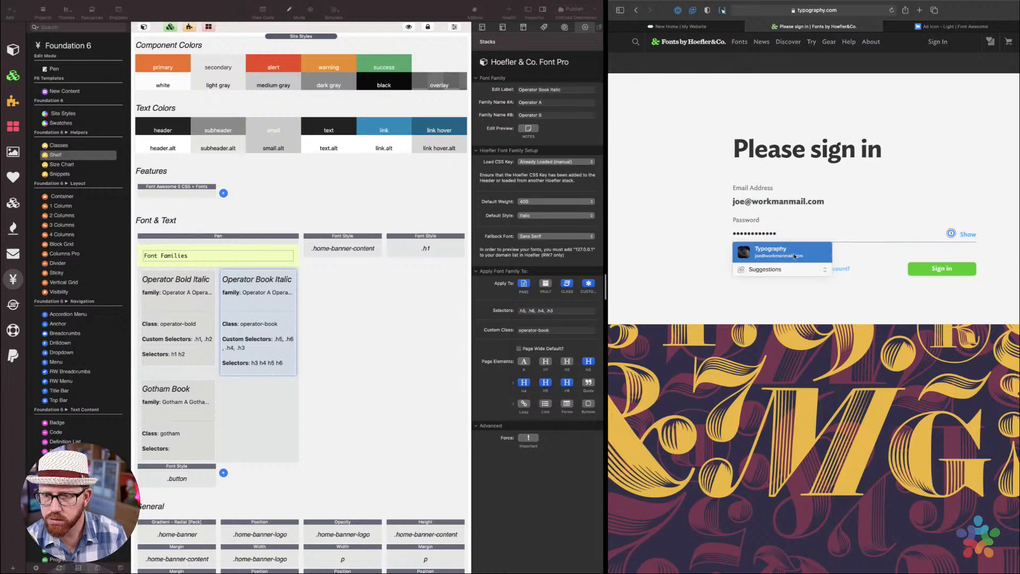
click(928, 267)
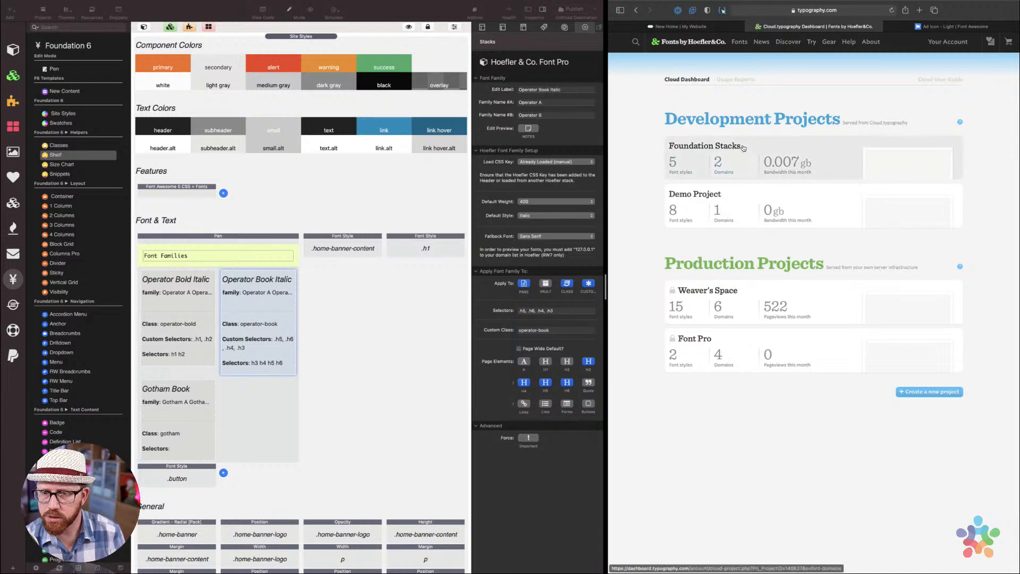
click(743, 146)
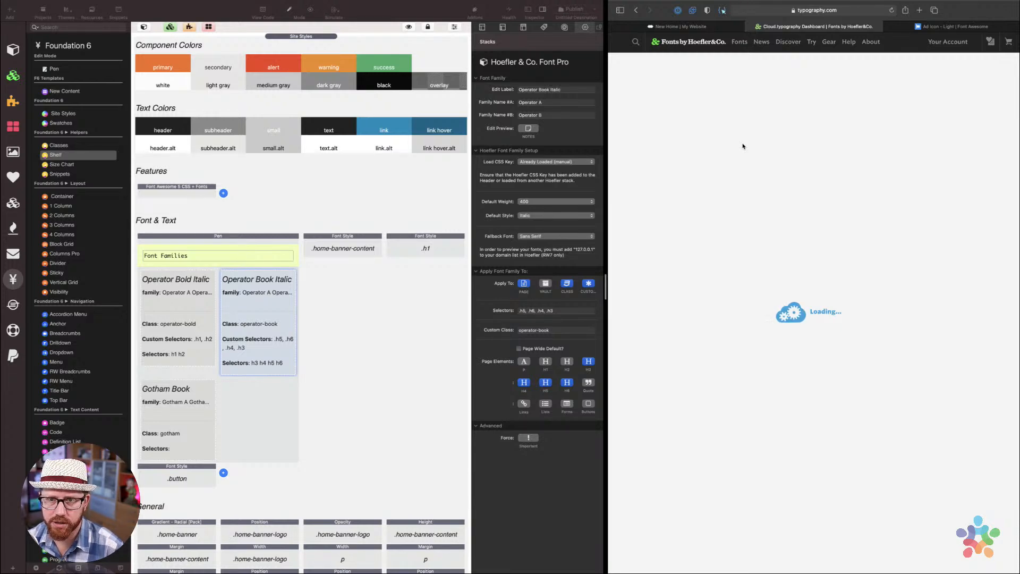
Return to the New Home preview and examine the text selection area around the three-line banner headline
click(690, 27)
drag(830, 82, 1010, 132)
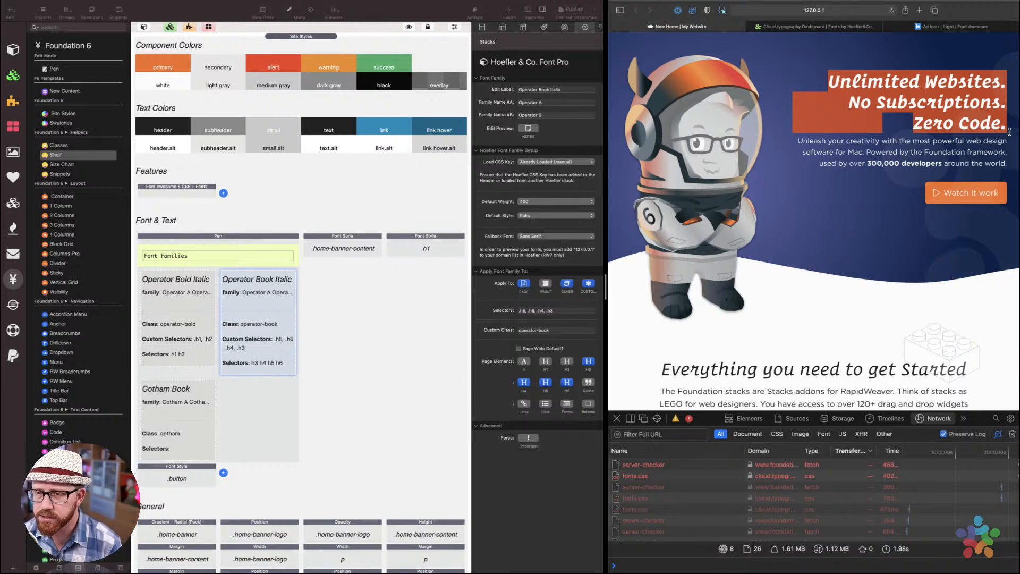
click(960, 129)
drag(829, 85, 1004, 130)
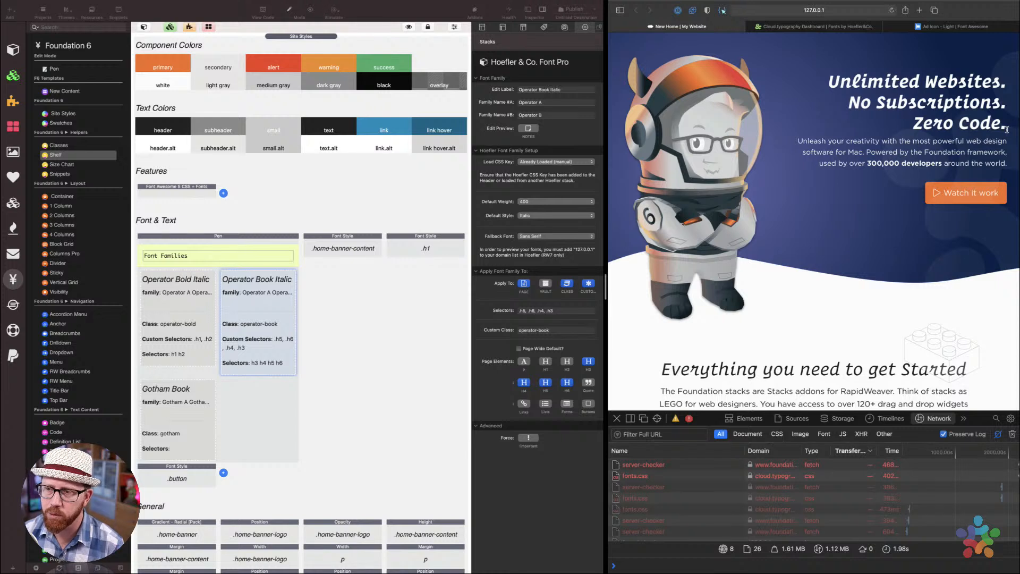
click(831, 87)
drag(831, 87, 1015, 123)
click(1011, 133)
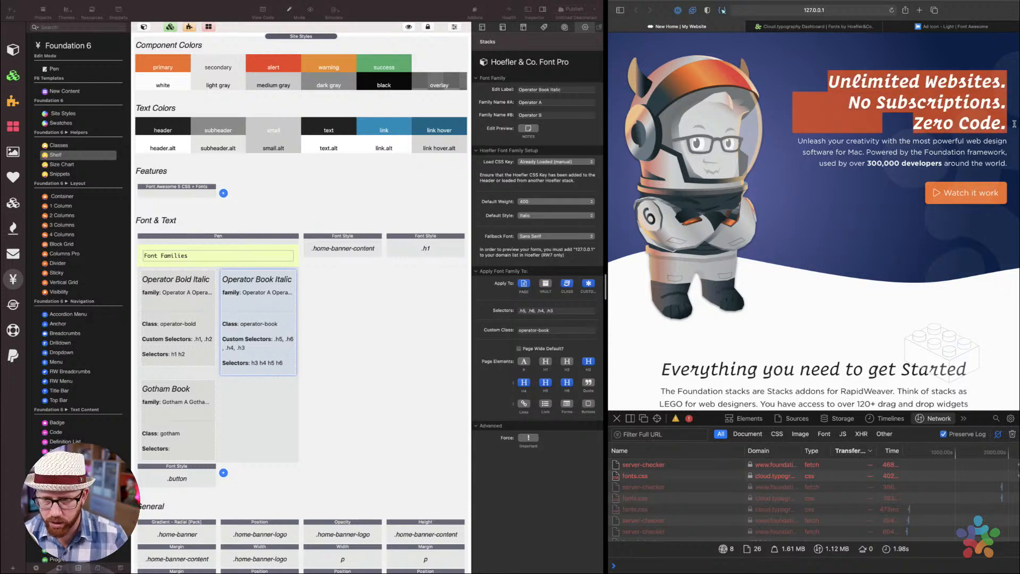
click(1015, 123)
Examine the Gotham styles delivered by the Foundation Stacks font project, then collapse the family
click(808, 28)
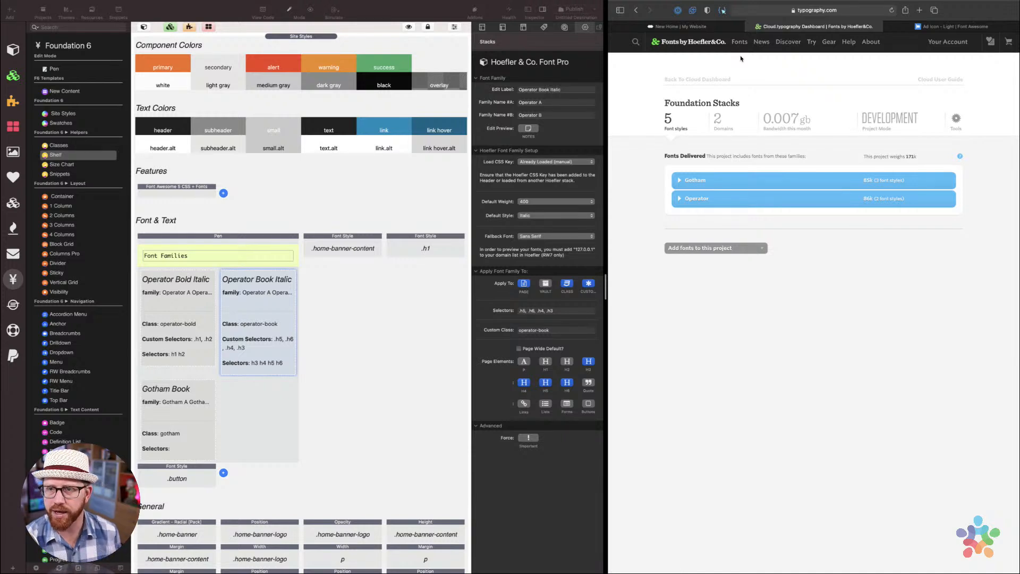
click(723, 186)
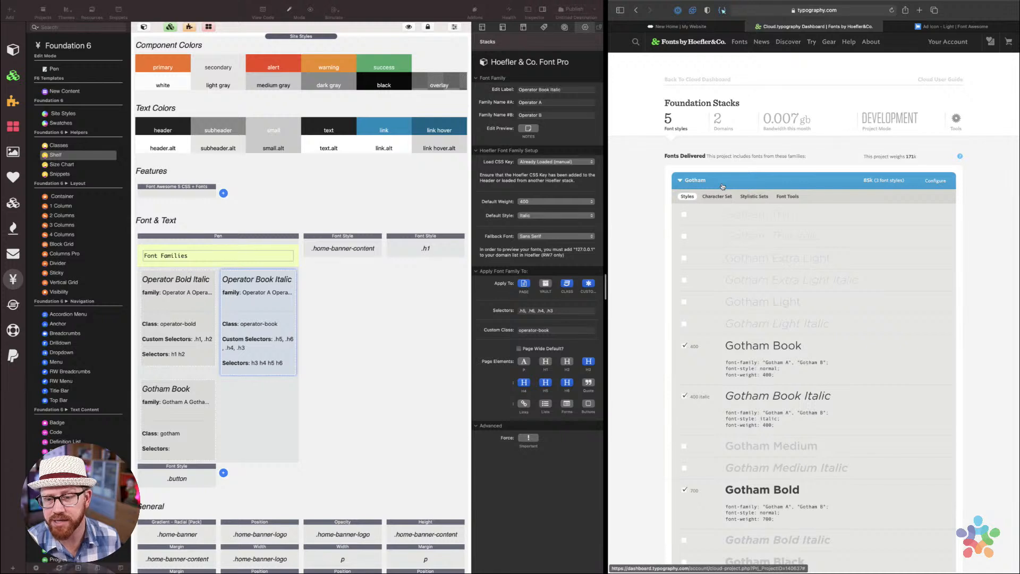
click(723, 186)
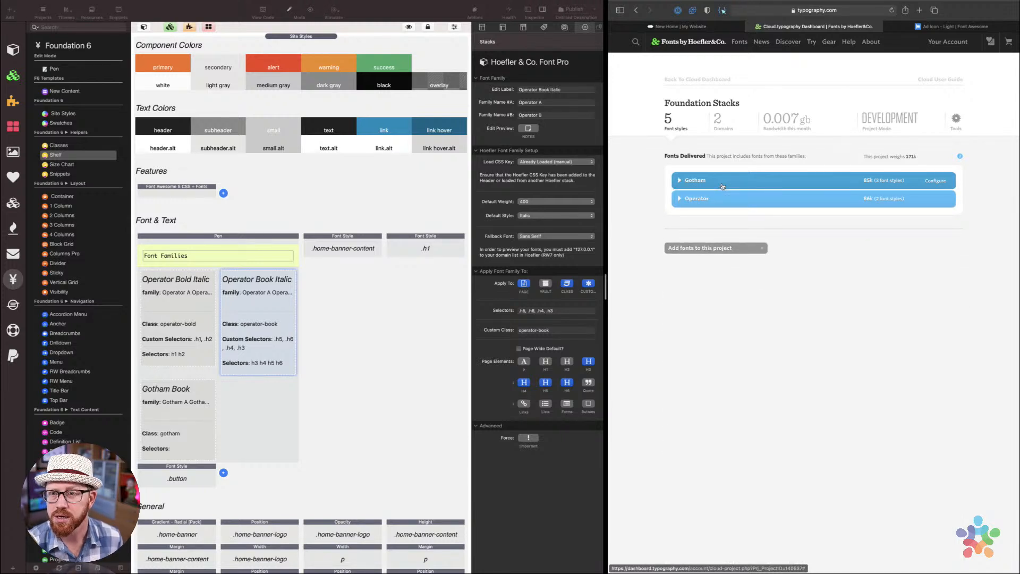
click(722, 186)
click(722, 187)
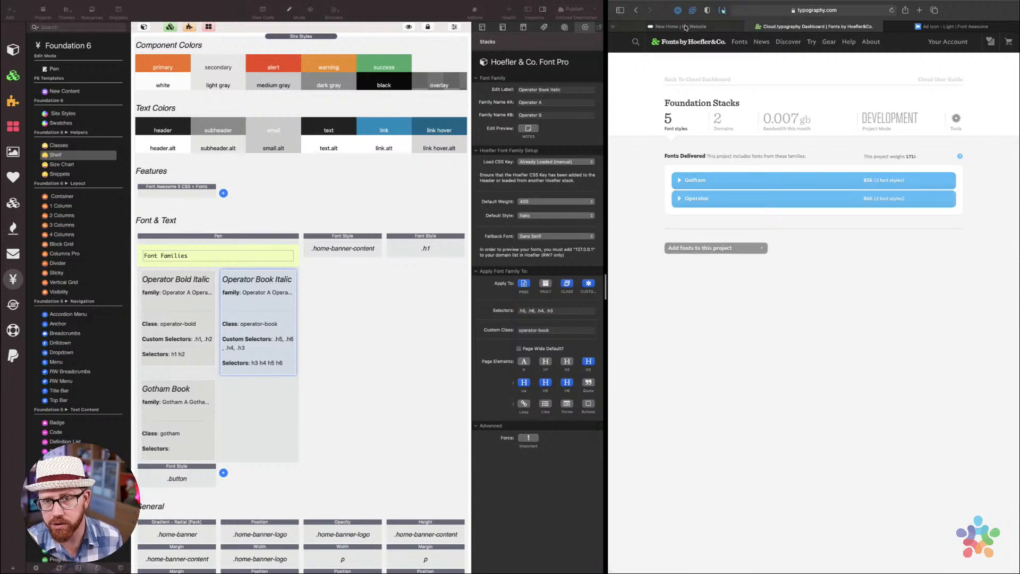
click(701, 180)
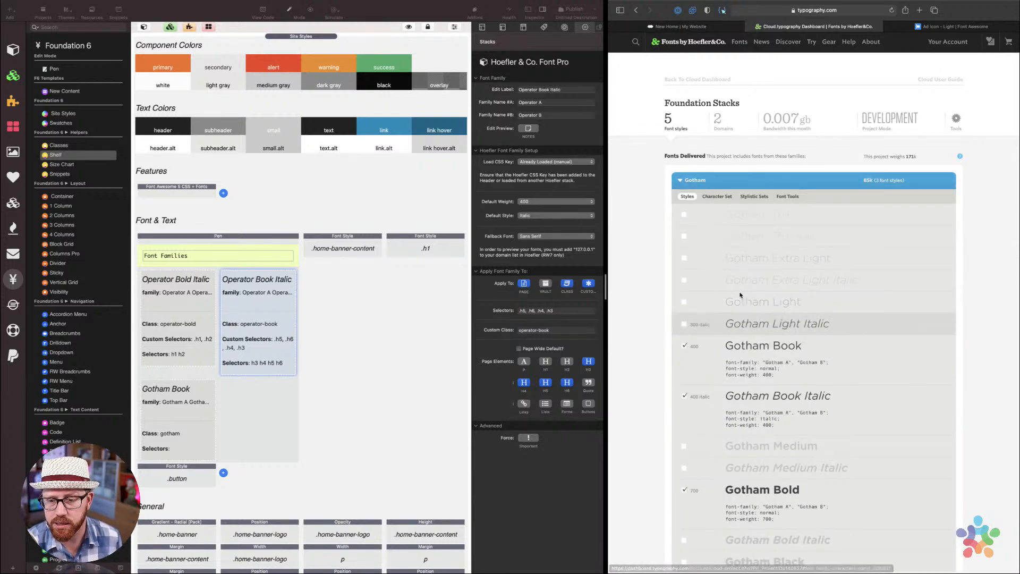
key(super+Tab)
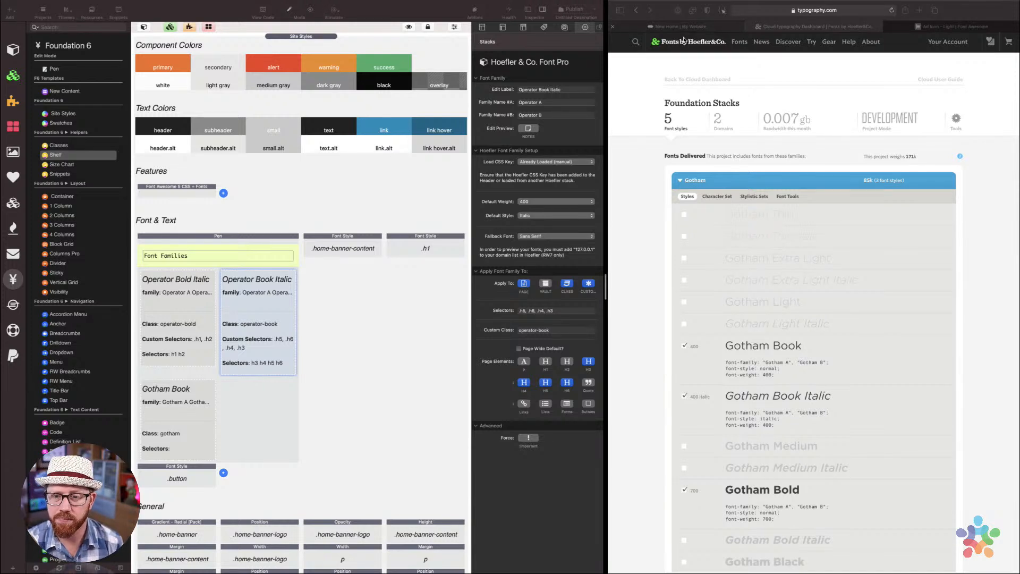
click(715, 181)
click(714, 181)
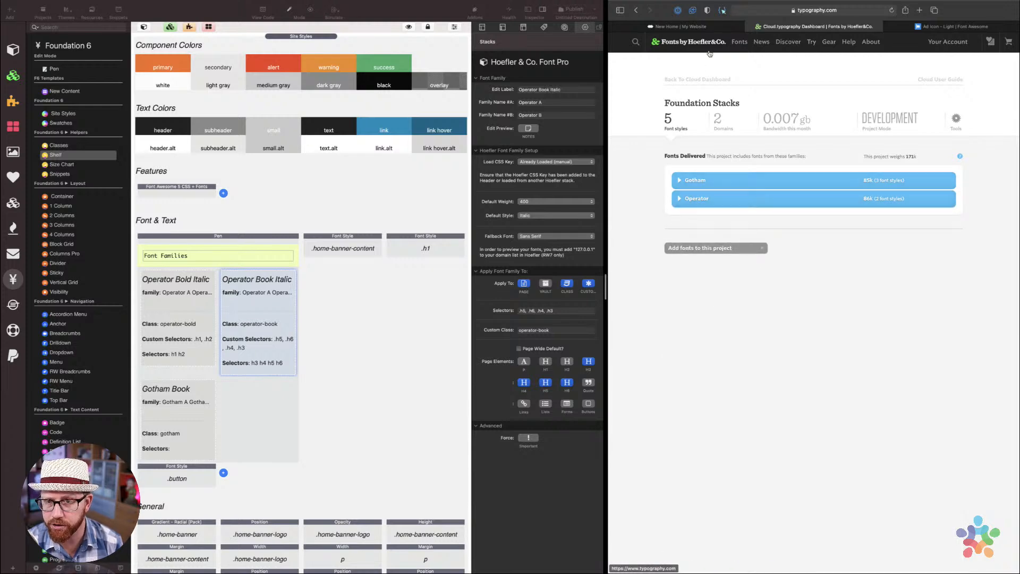
Compare the text selection areas of the banner paragraph and the headline in the New Home preview
click(695, 28)
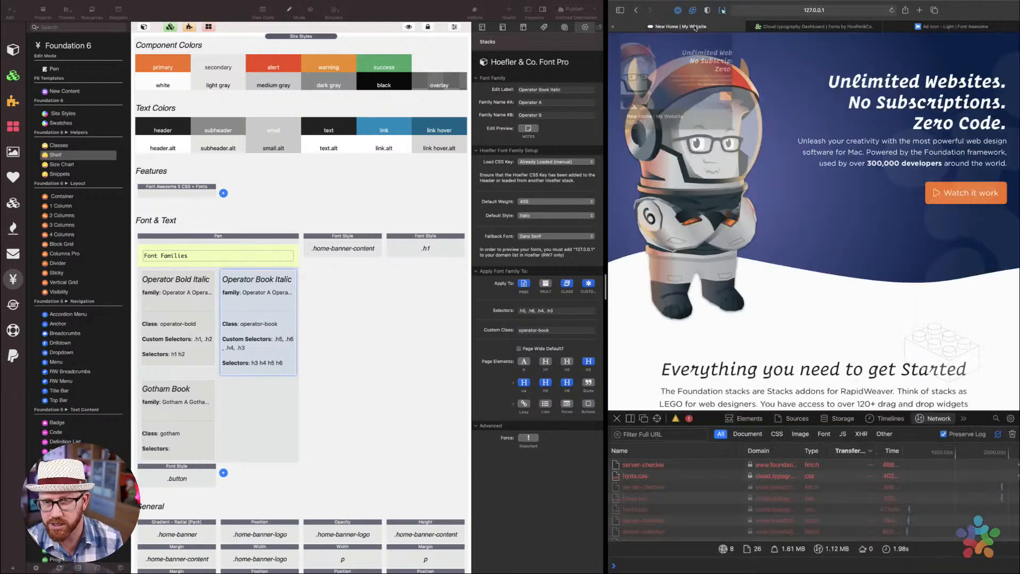
drag(799, 142, 1019, 166)
click(852, 91)
mouse_move(834, 86)
mouse_down()
mouse_move(1003, 137)
mouse_move(837, 74)
mouse_up()
click(1004, 136)
click(838, 74)
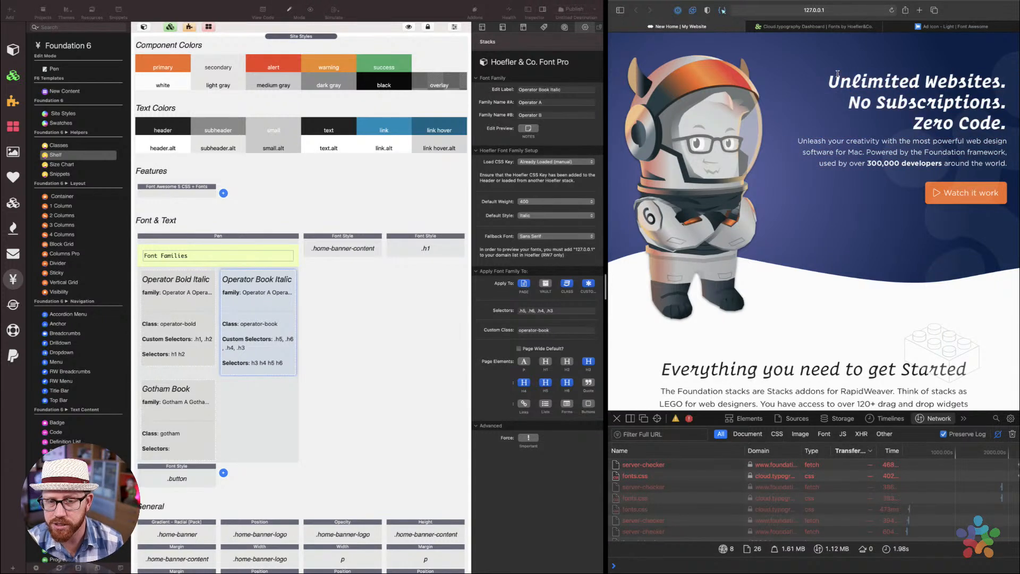
Review the full list of Gotham weights and italics in the font project, checking which are enabled
click(788, 27)
click(720, 180)
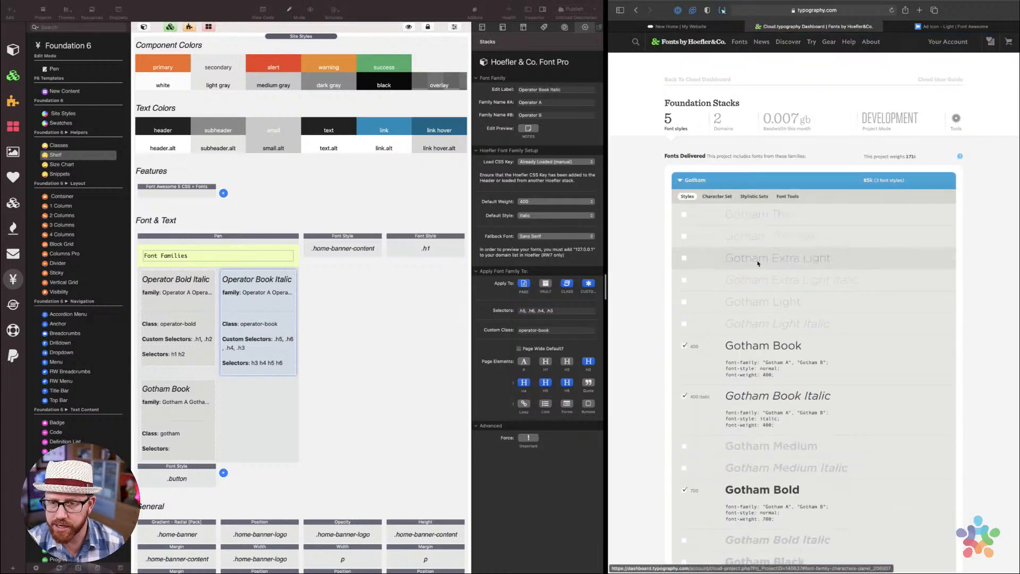
scroll(754, 260, down, 4)
scroll(752, 180, up, 3)
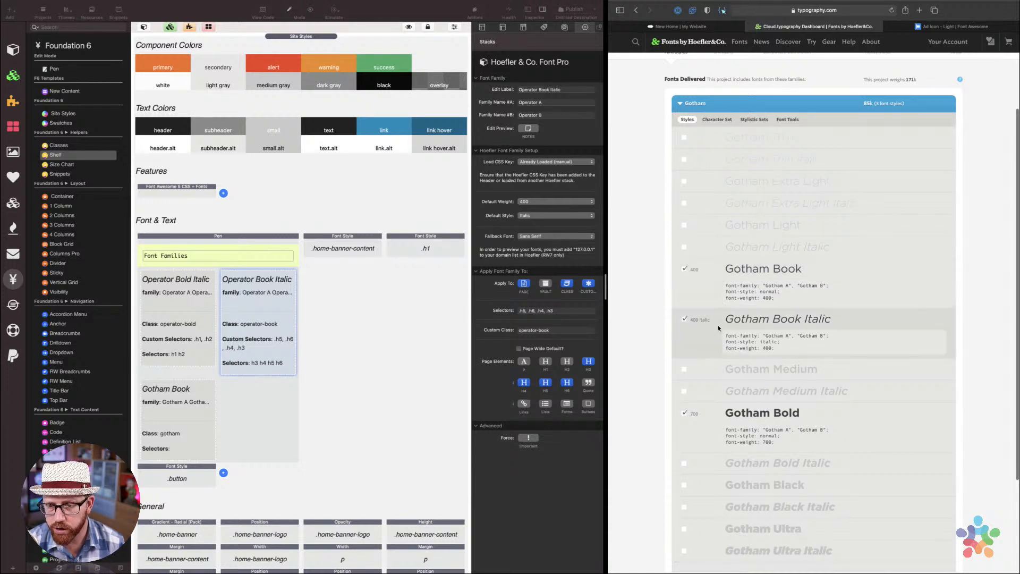
scroll(721, 324, down, 2)
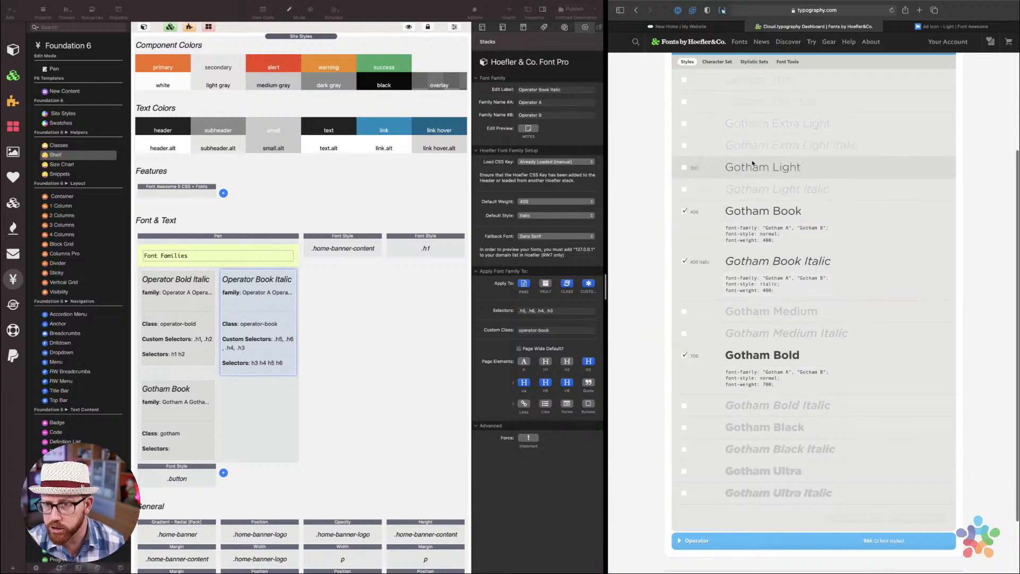
scroll(752, 163, up, 3)
click(700, 137)
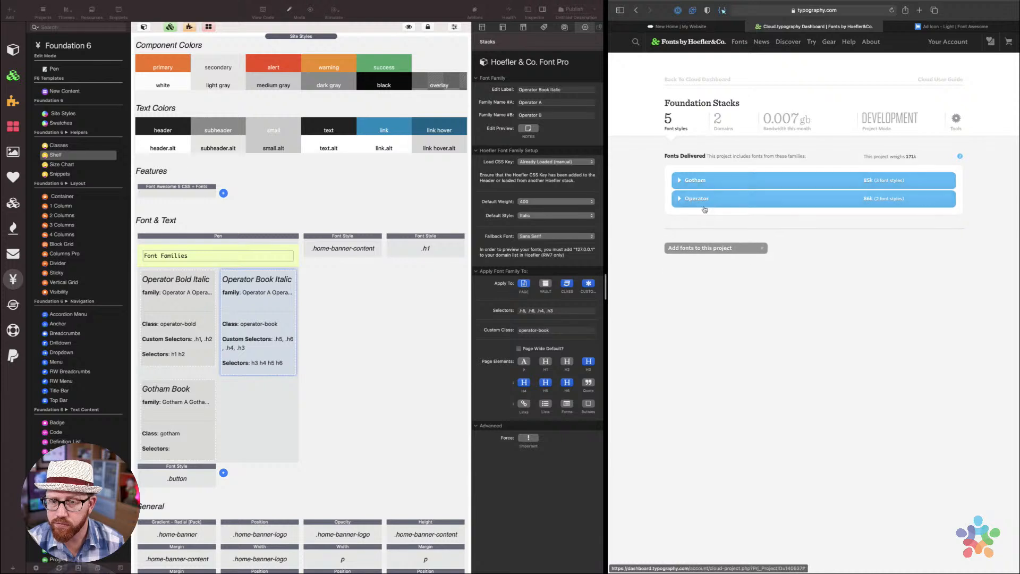
Examine the enabled Operator styles in the font project against the banner headline in the preview
click(700, 204)
scroll(744, 266, down, 5)
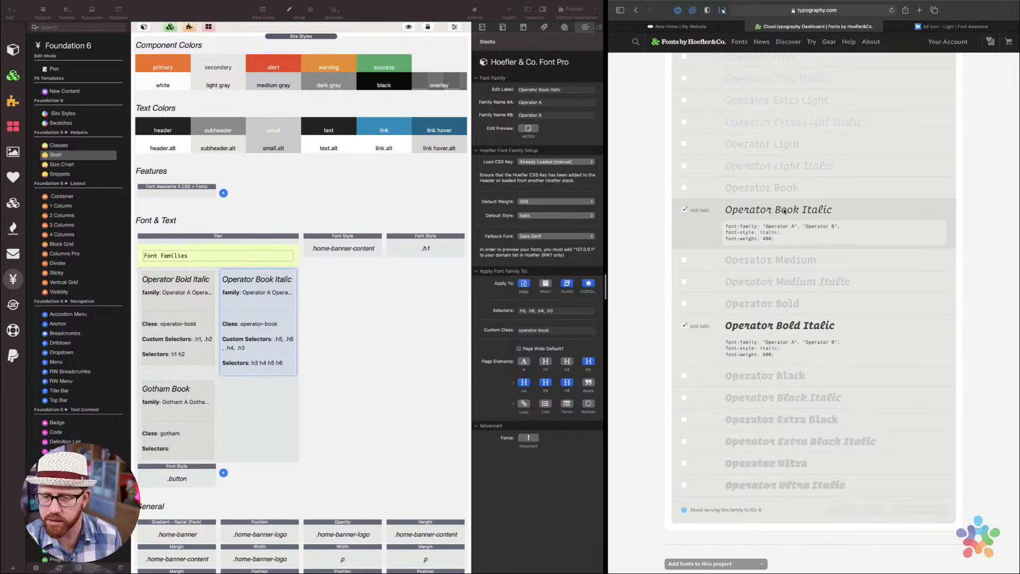
click(676, 26)
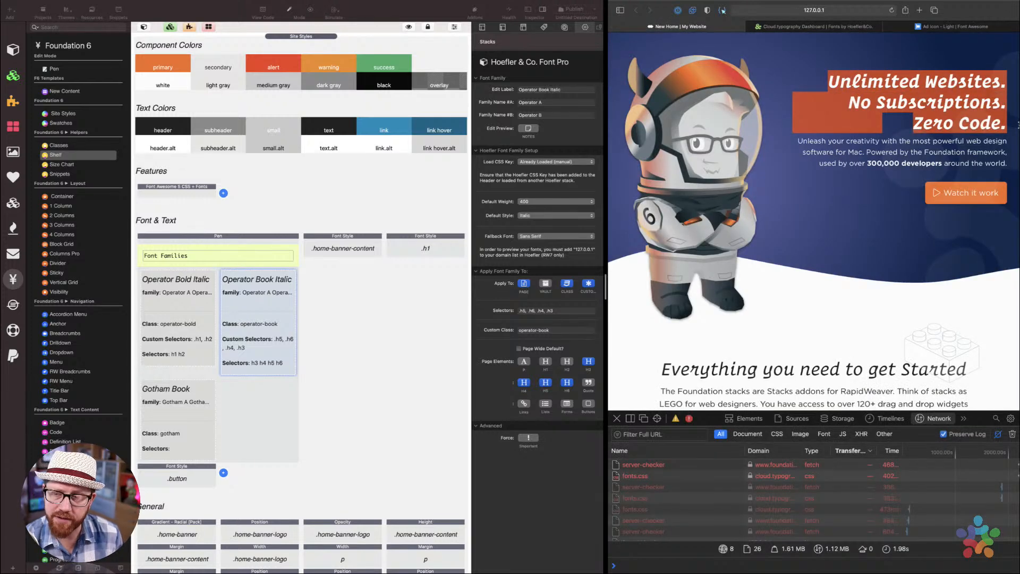
click(1003, 130)
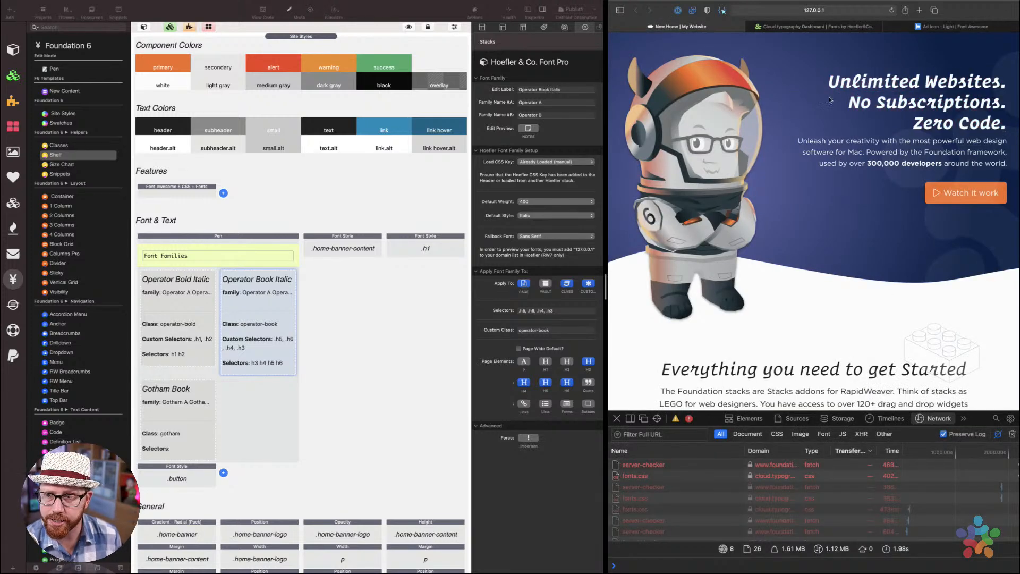
click(802, 26)
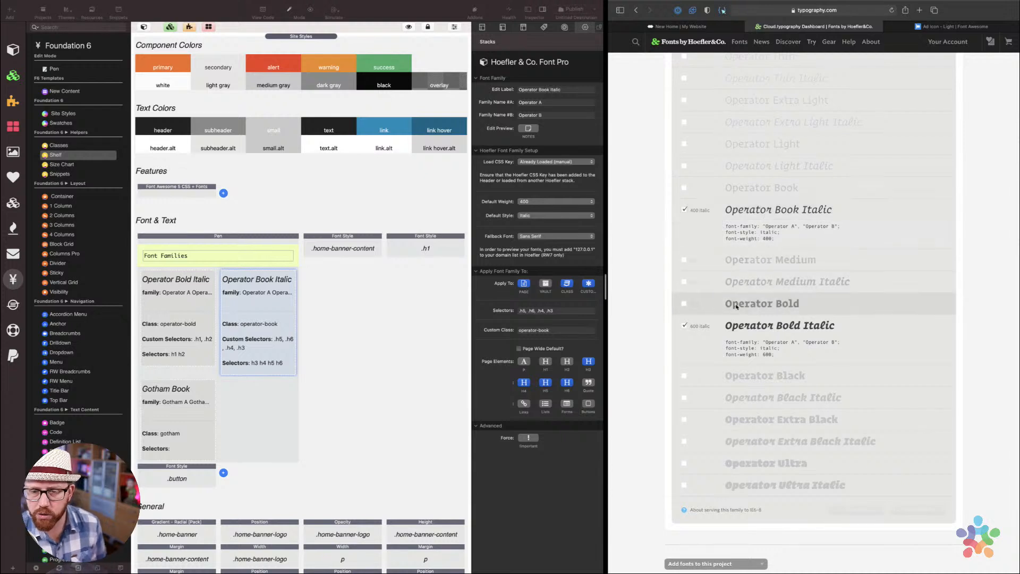
Collapse the Operator family in the Foundation Stacks font project and check the project's total weight
scroll(734, 323, up, 2)
scroll(735, 323, up, 2)
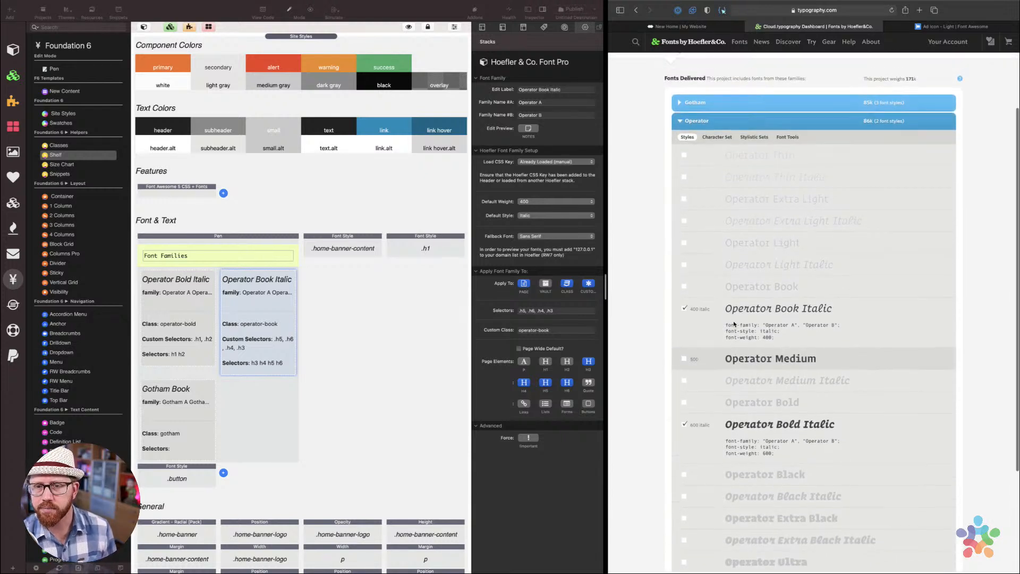
click(699, 134)
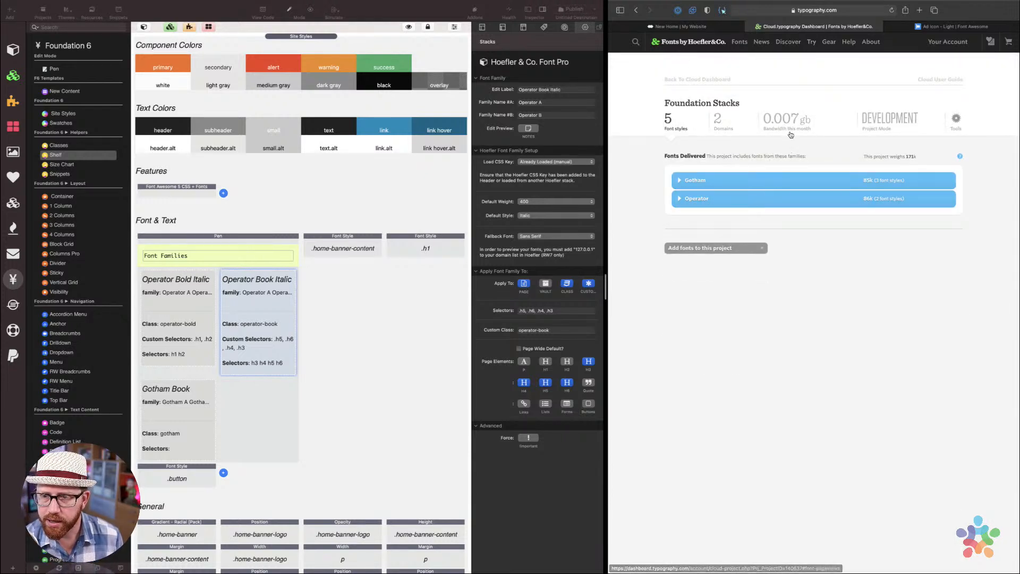
mouse_move(906, 162)
mouse_down()
mouse_move(864, 156)
mouse_move(919, 160)
mouse_move(907, 161)
mouse_up()
double_click(910, 161)
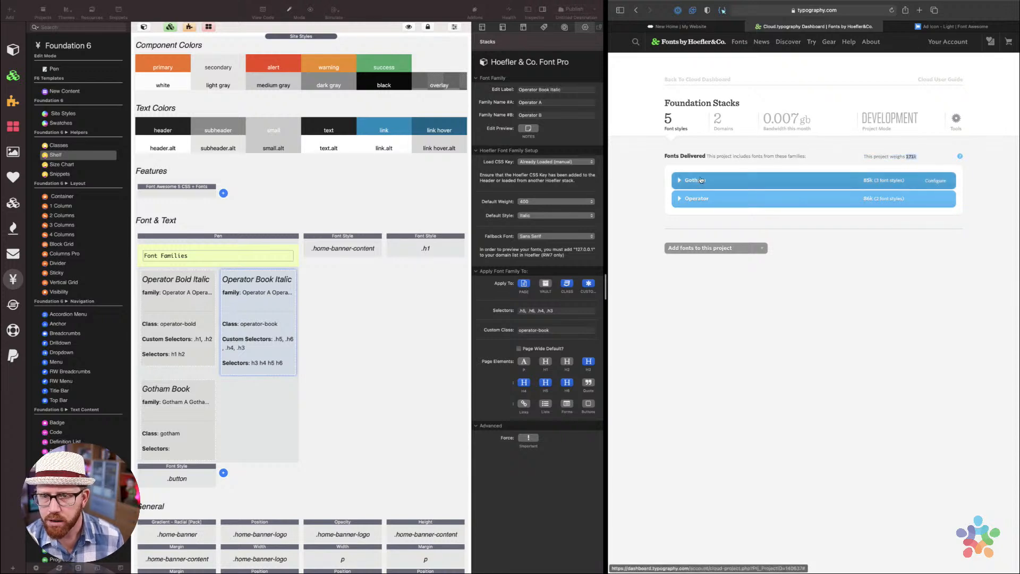
Close the Cloud.typography page and compare the selector and page element settings of the Operator Bold Italic, Operator Book Italic and Gotham Book stacks
click(165, 293)
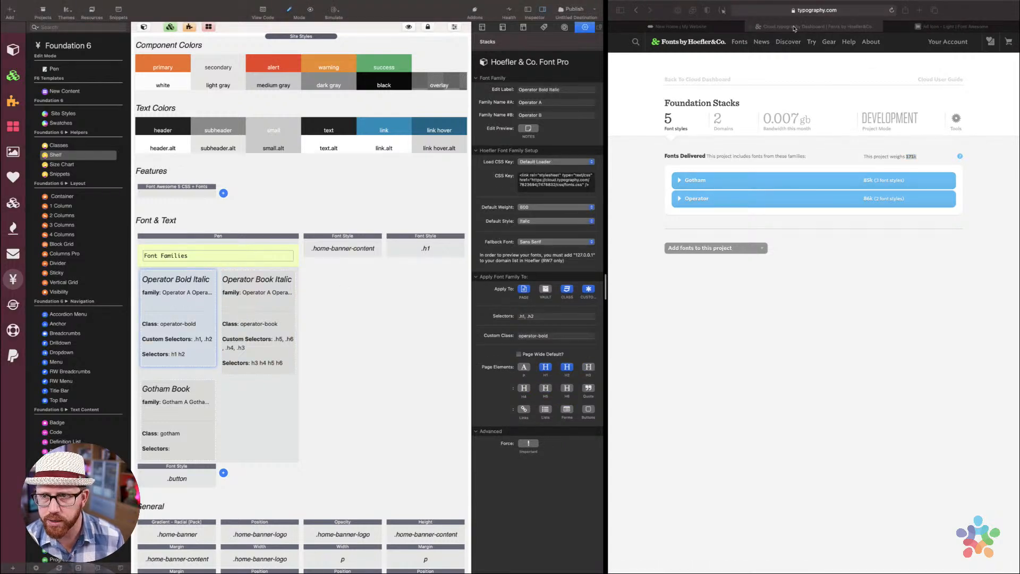
click(749, 27)
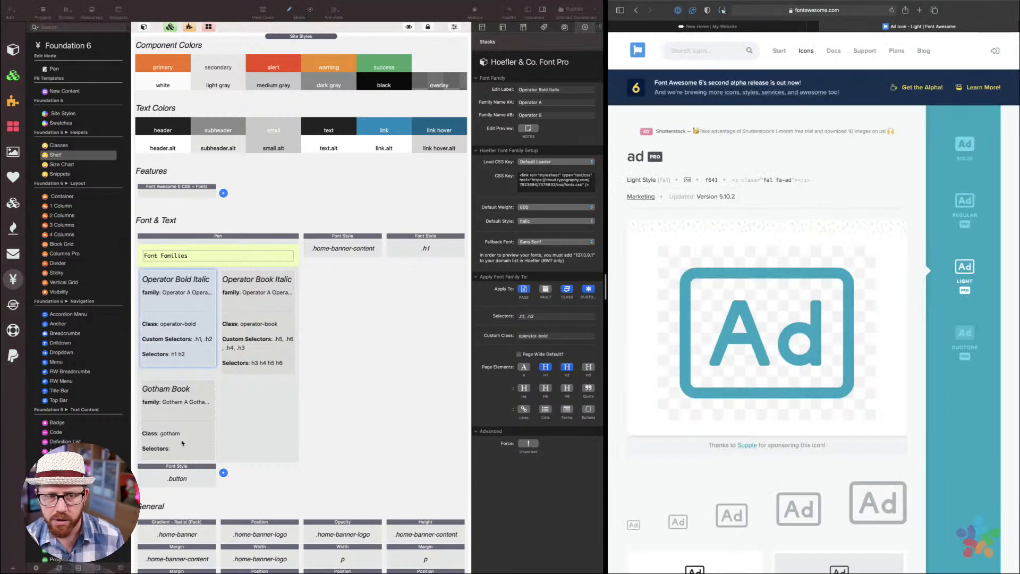
click(243, 289)
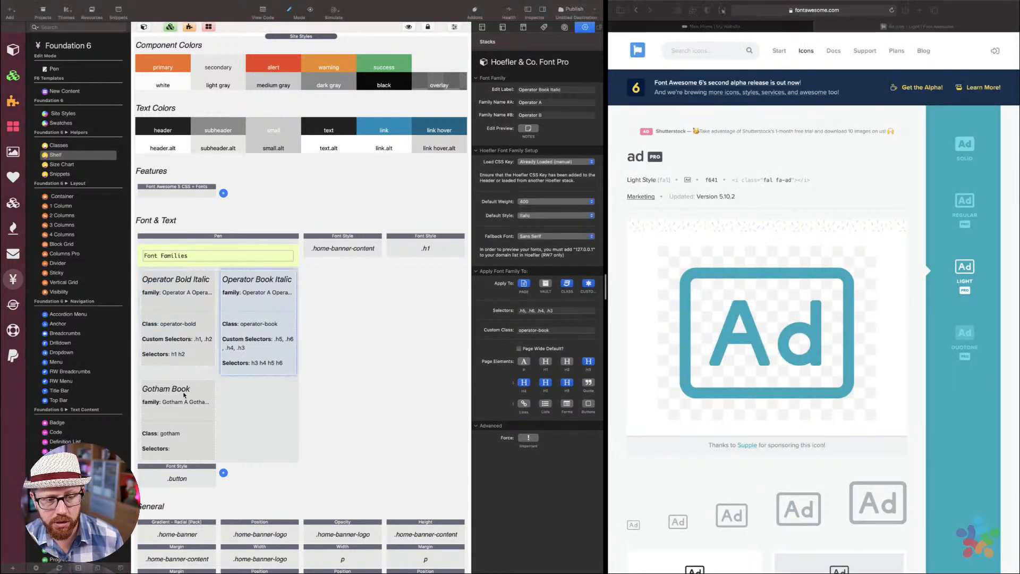
click(187, 305)
click(260, 292)
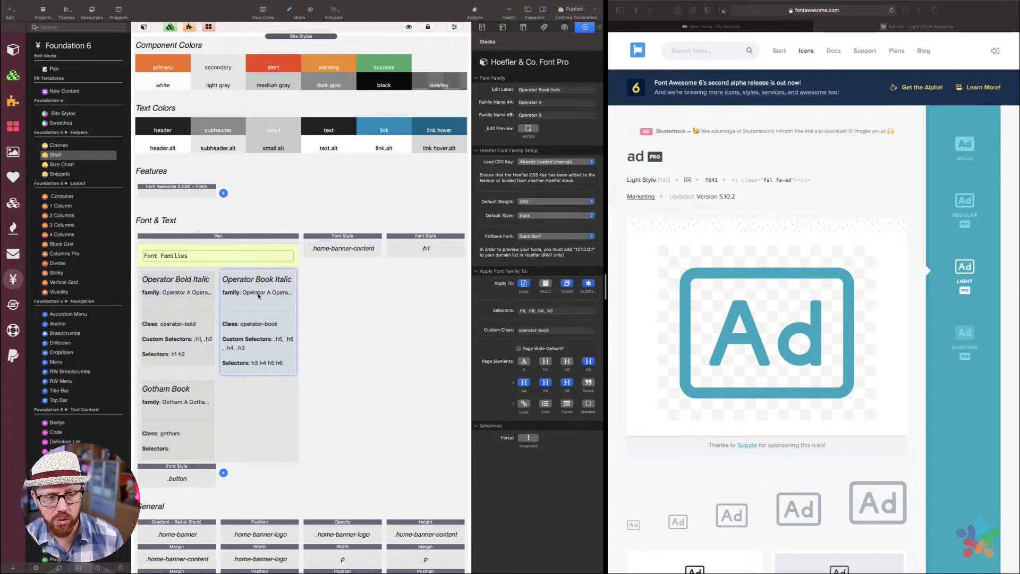
click(213, 388)
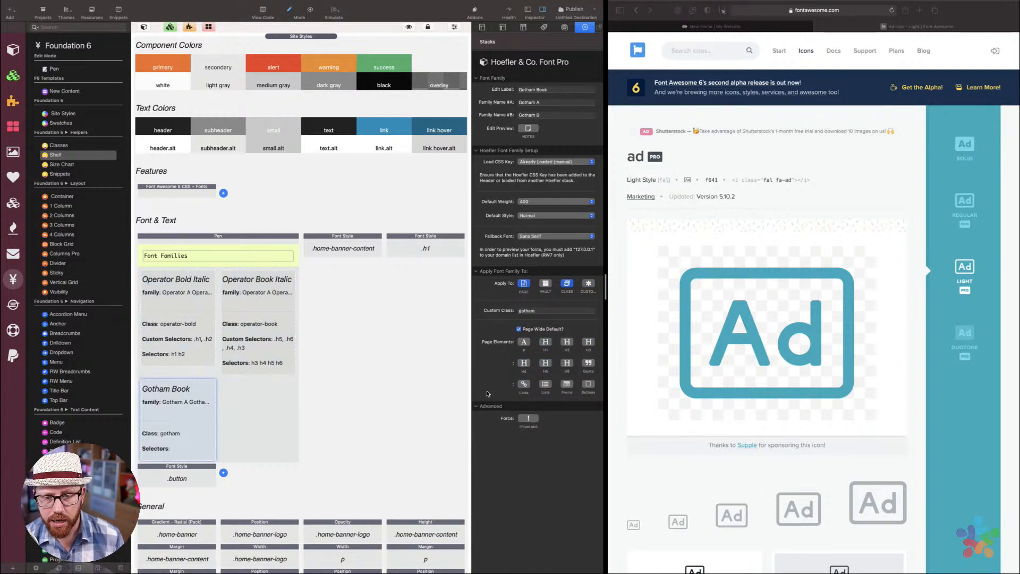
click(184, 304)
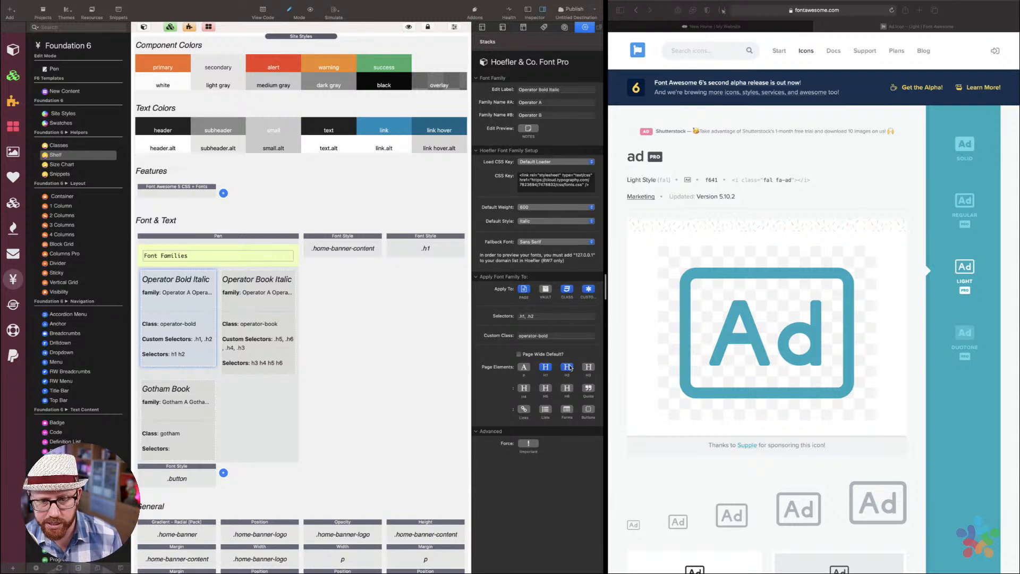
click(266, 286)
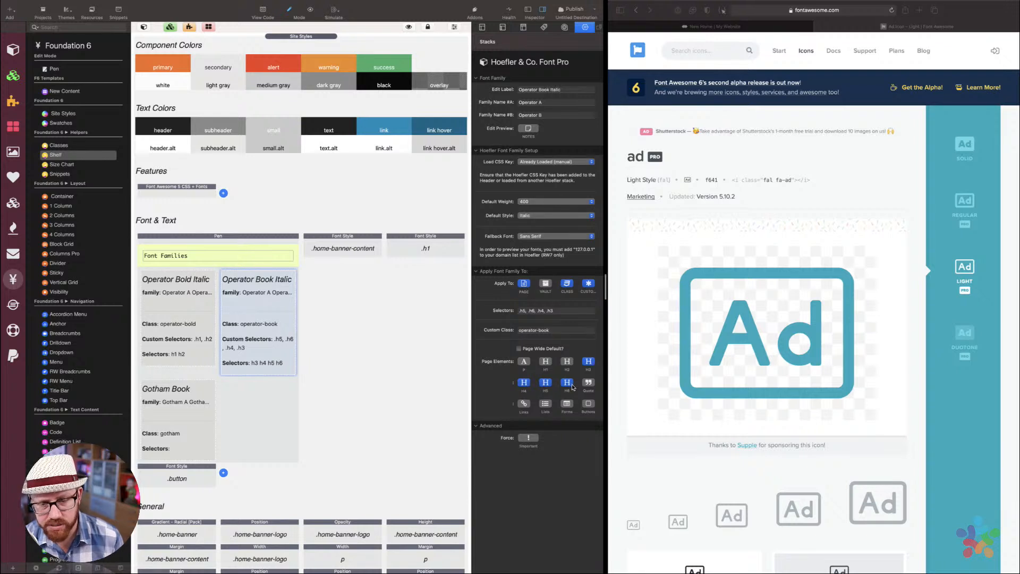
click(191, 392)
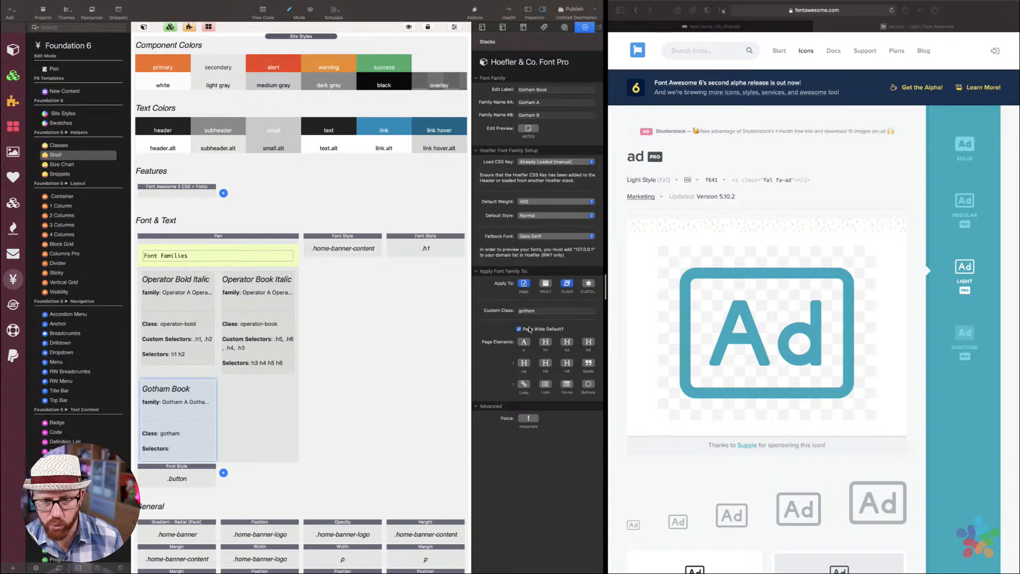
mouse_move(530, 329)
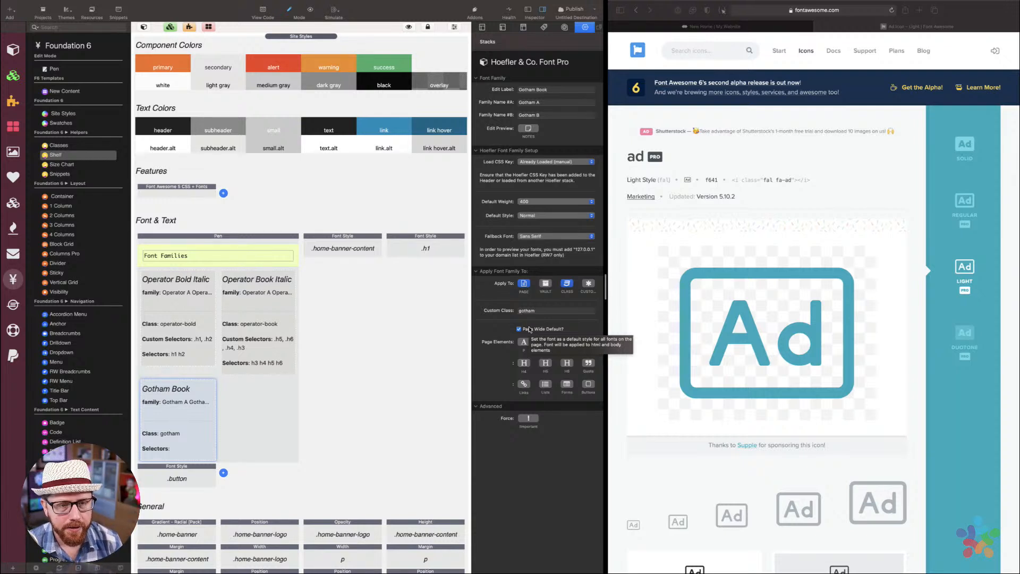
Collapse the Font Families pen in the Font & Text section of Site Styles
click(253, 238)
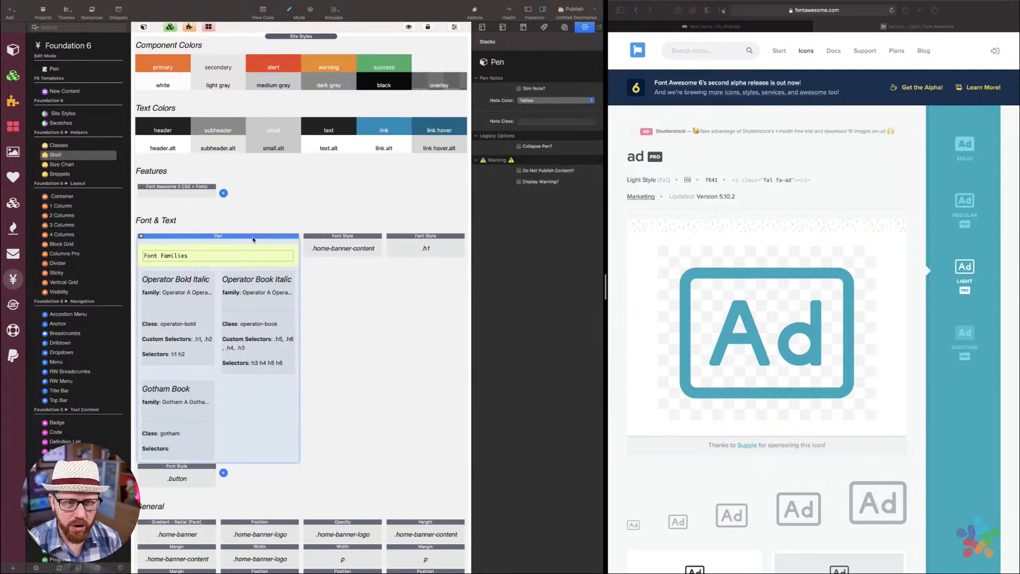
click(253, 239)
click(359, 285)
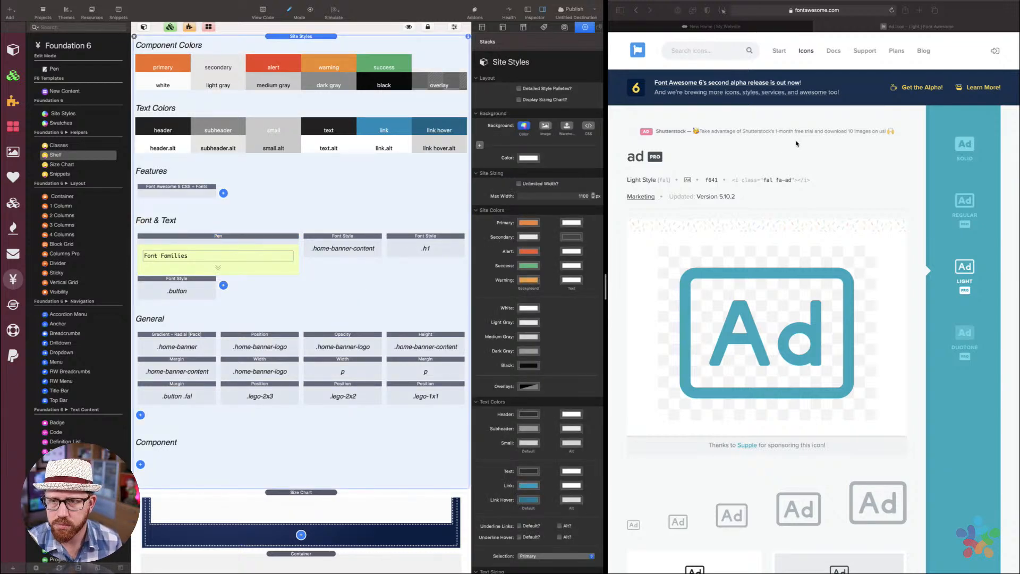
Close the Font Awesome page and review the New Home preview from the banner down to the Get Started section
click(773, 26)
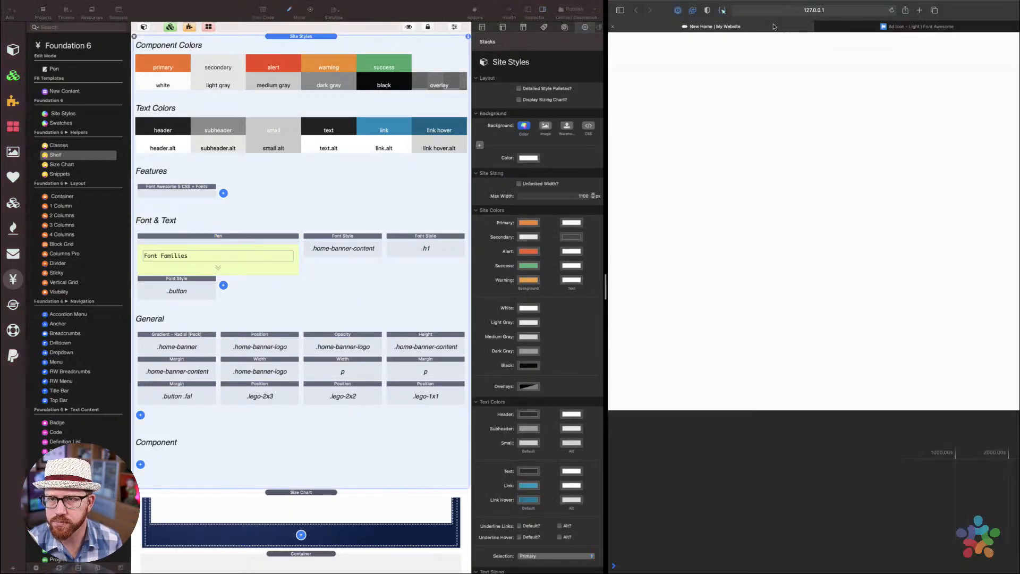
click(833, 25)
click(819, 27)
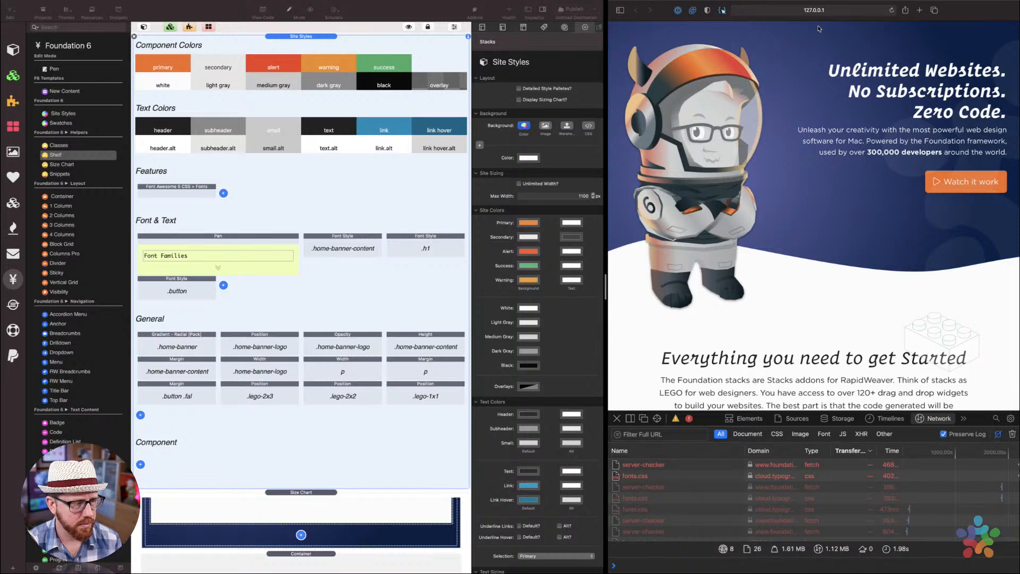
scroll(843, 264, down, 5)
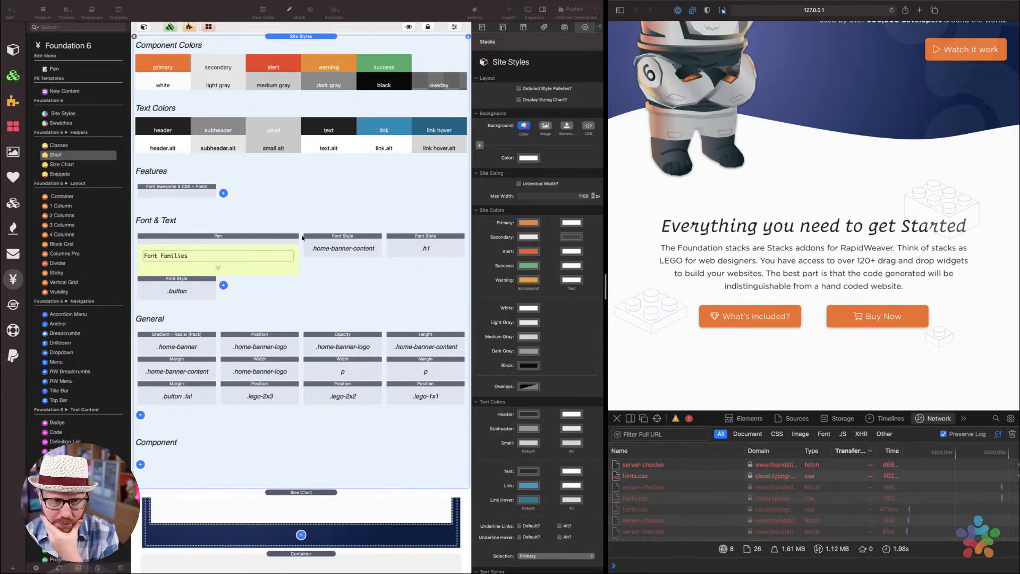
Collapse the Site Styles stack and go to the empty container at the end of the page
click(308, 37)
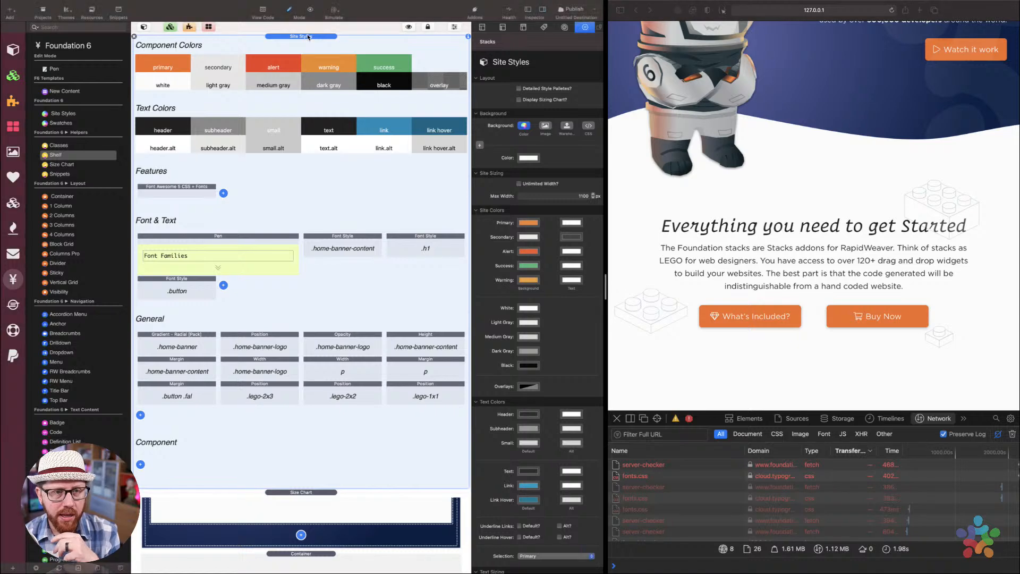
click(308, 37)
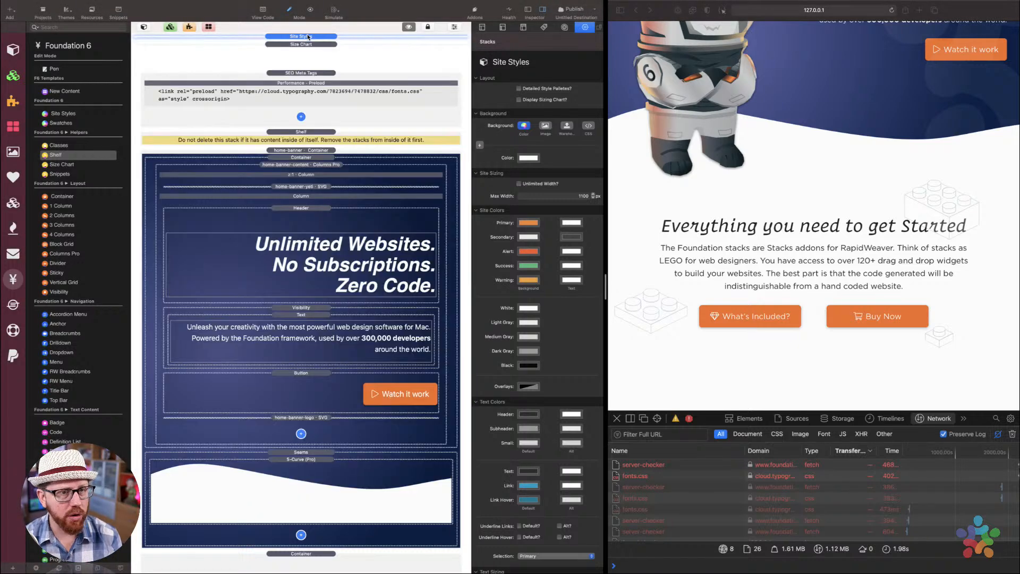
scroll(327, 173, down, 10)
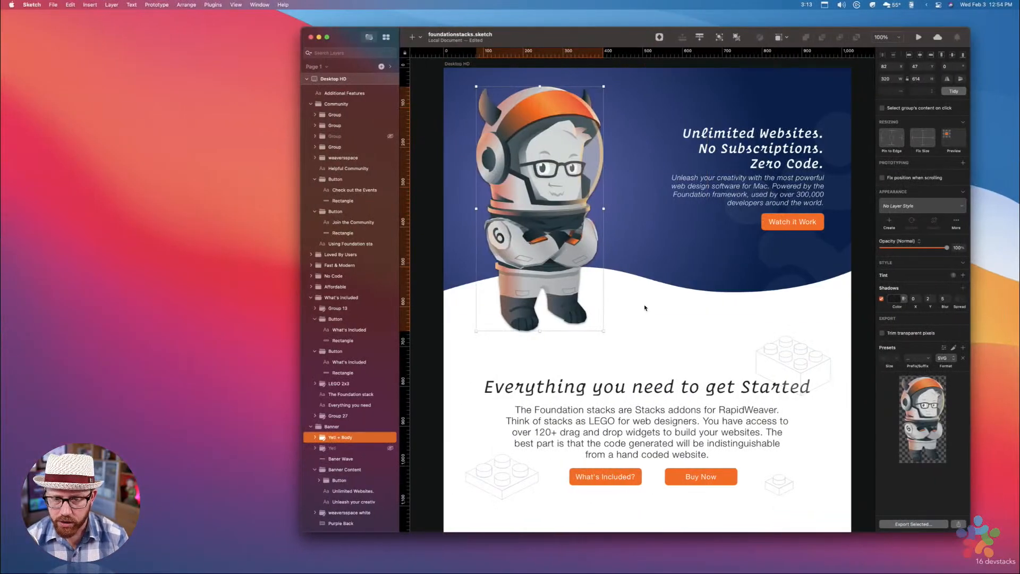
Examine the Fast & Modern section of the foundationstacks.sketch design in Sketch
scroll(637, 305, down, 15)
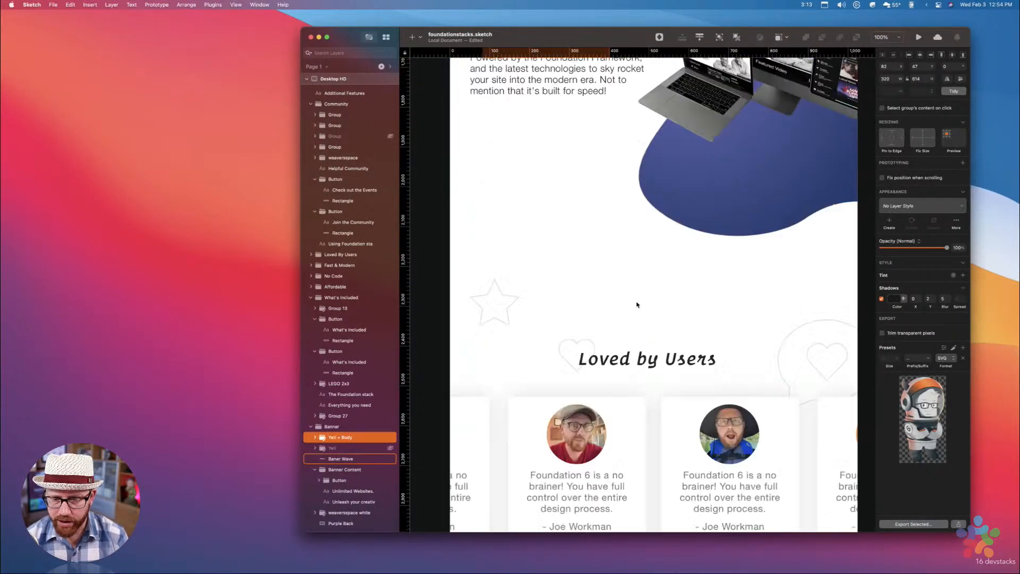
scroll(637, 305, up, 10)
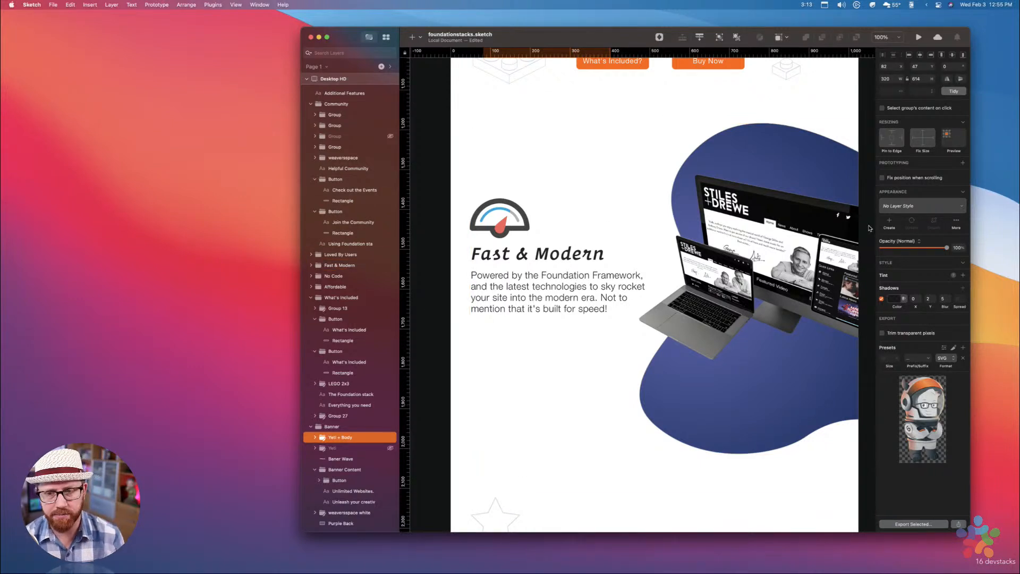
drag(595, 33, 504, 26)
scroll(535, 129, right, 3)
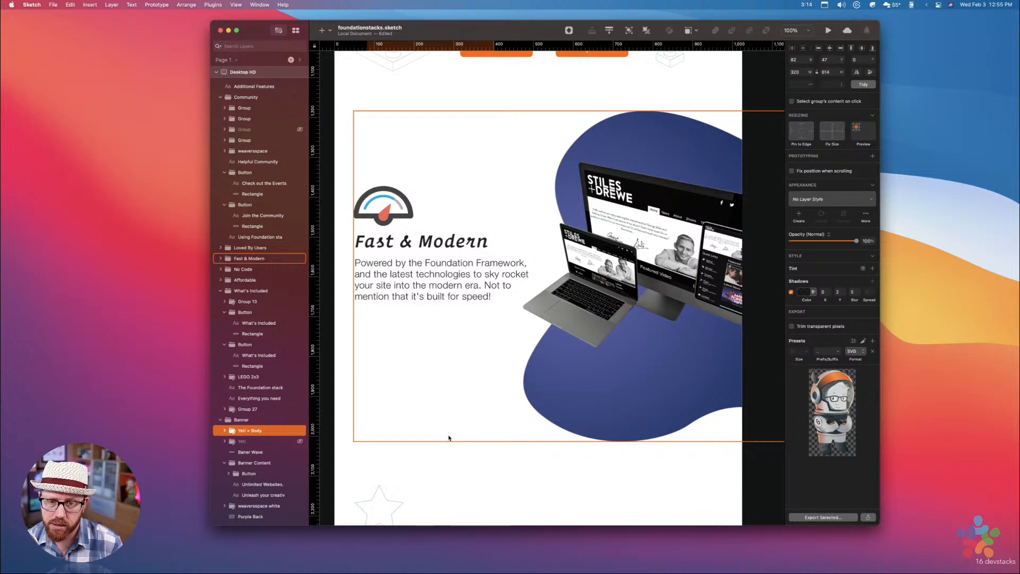
scroll(448, 438, down, 1)
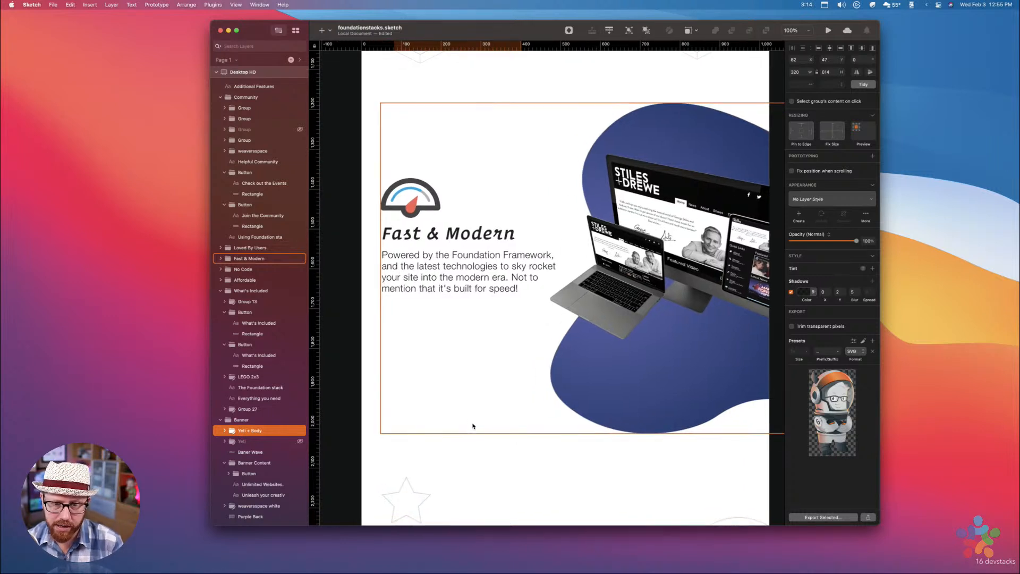
scroll(462, 404, right, 2)
Copy the SVG code of the blue blob, Path 2, inside the Fast & Modern group
click(590, 402)
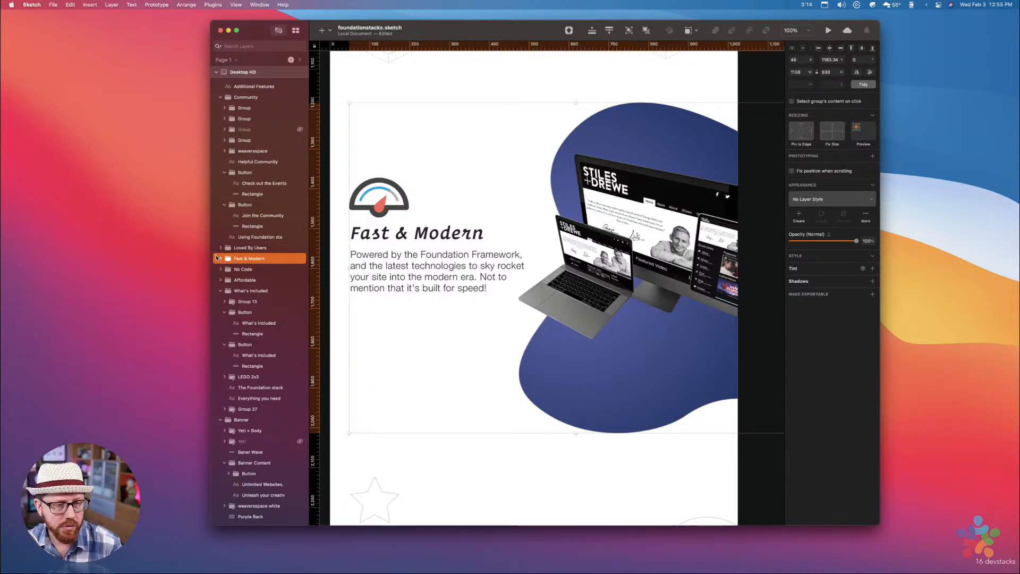
click(220, 259)
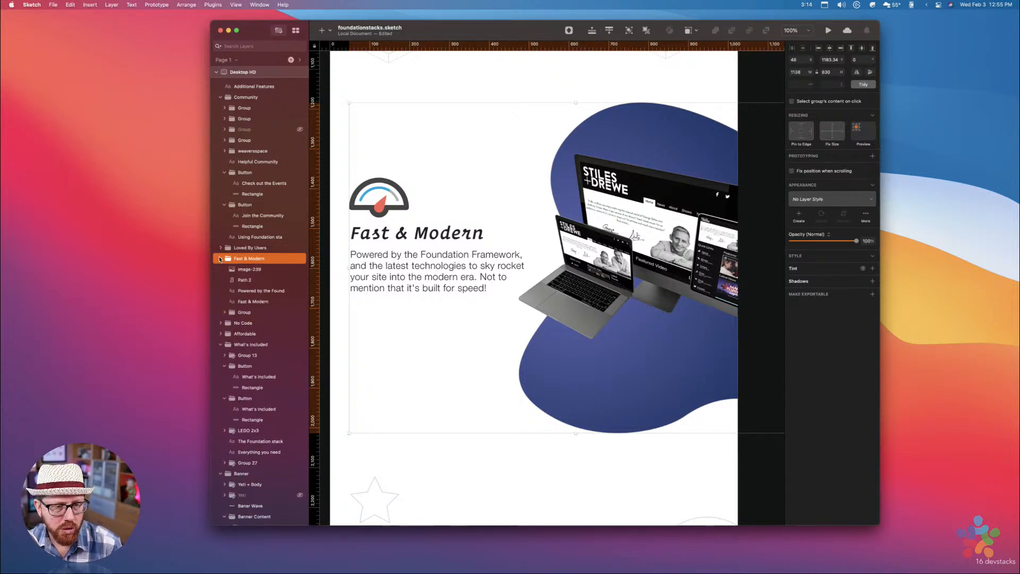
click(248, 281)
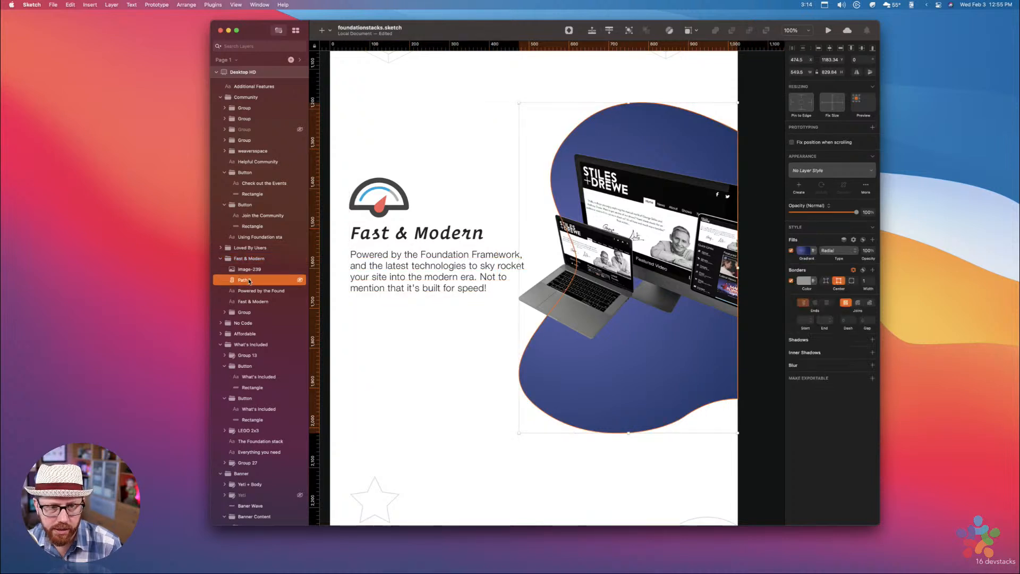
right_click(249, 281)
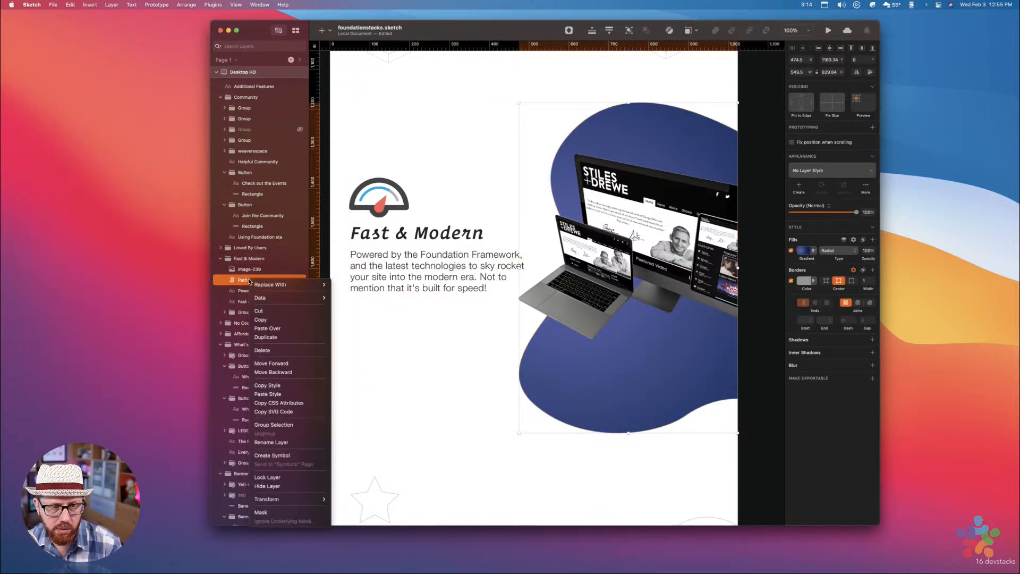
click(240, 282)
right_click(239, 282)
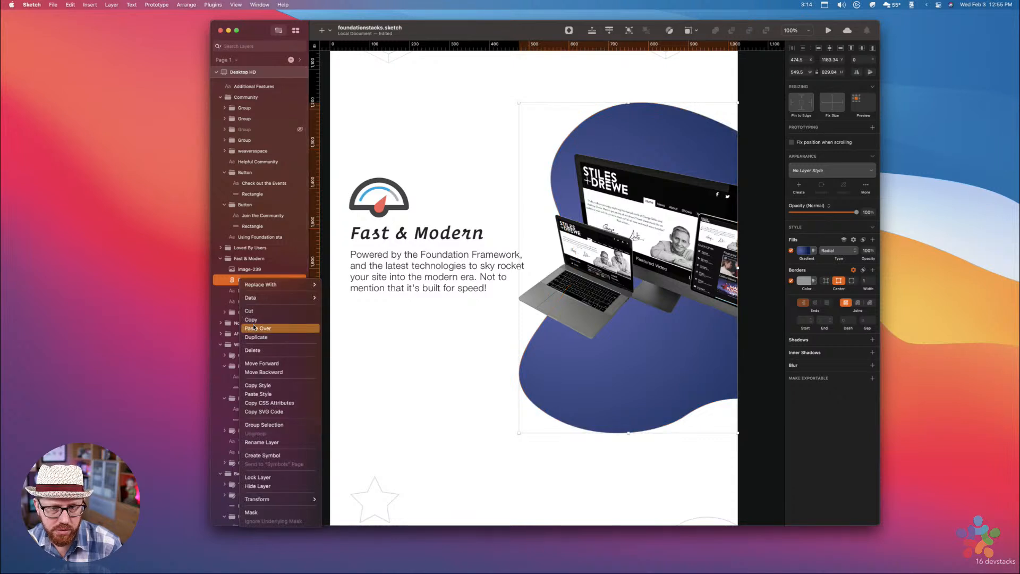
click(234, 280)
right_click(234, 281)
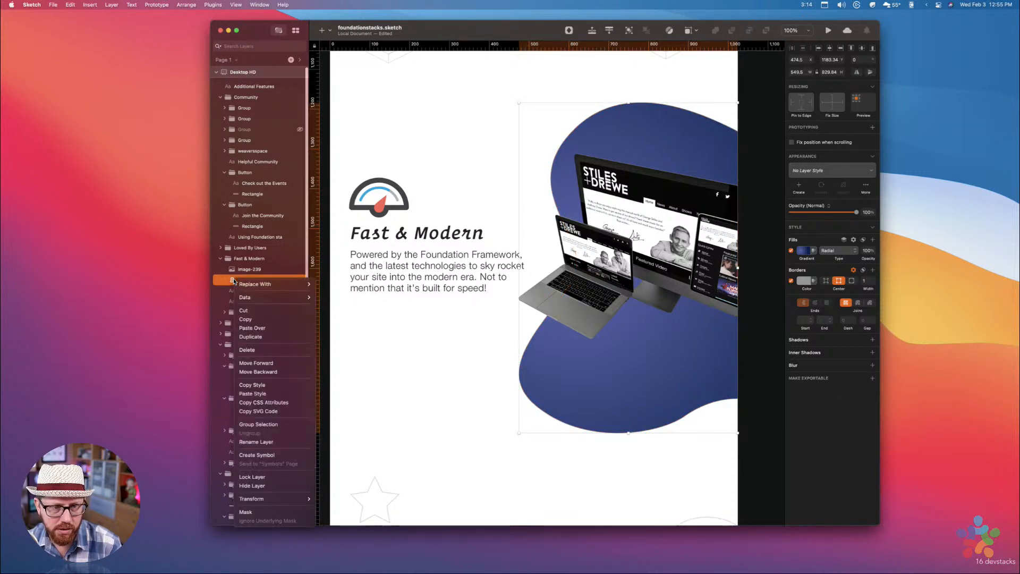
click(254, 411)
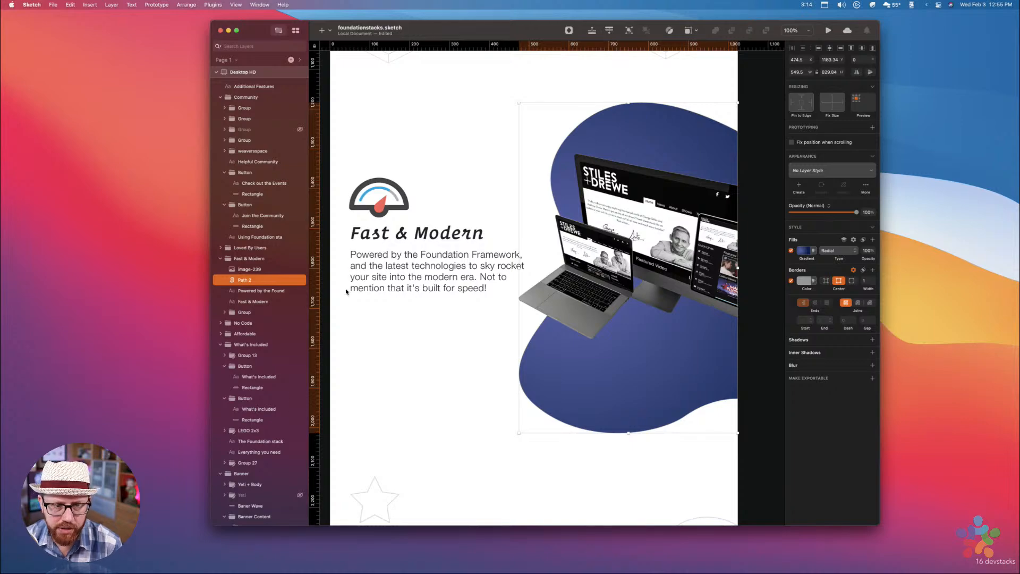
Switch back to RapidWeaver and add an SVG stack to the empty container below the Get Started section
key(ctrl+Right)
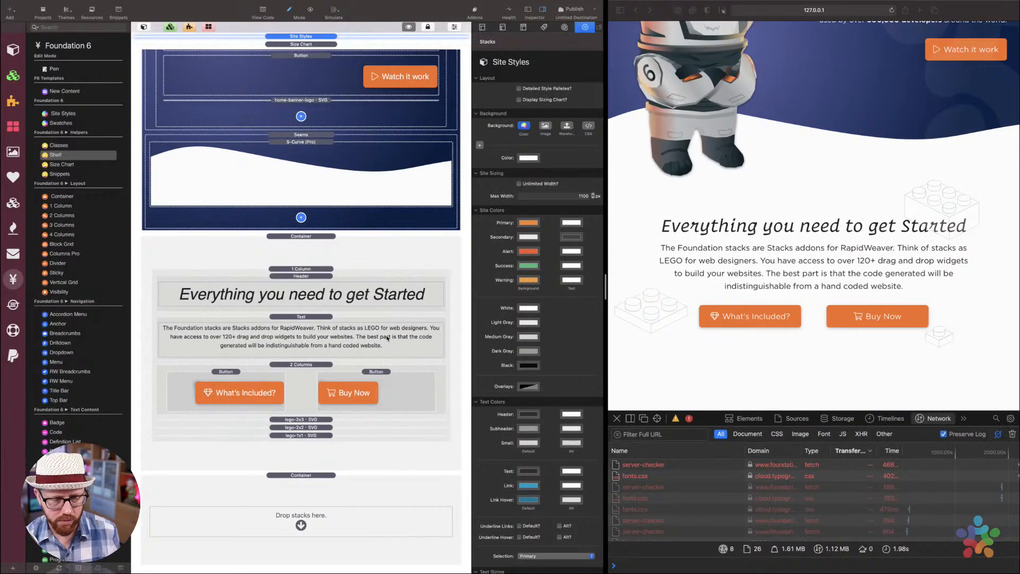
scroll(75, 366, down, 5)
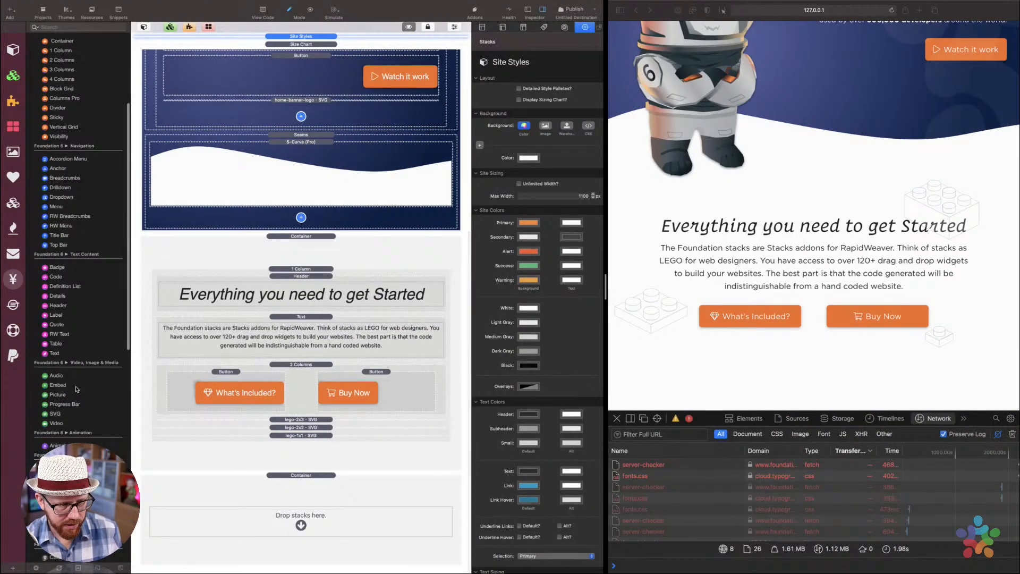
drag(60, 412, 290, 517)
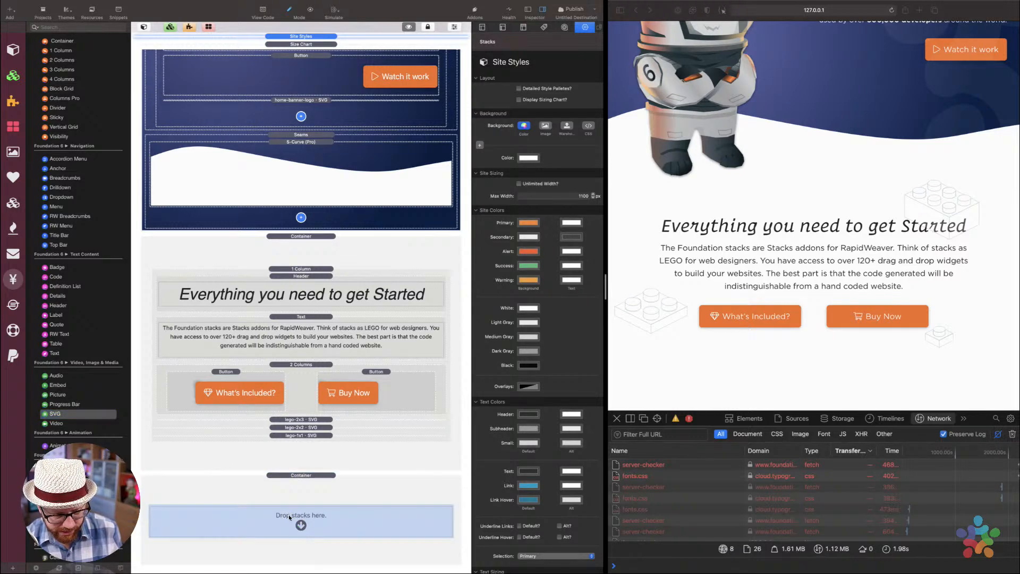
scroll(293, 478, down, 4)
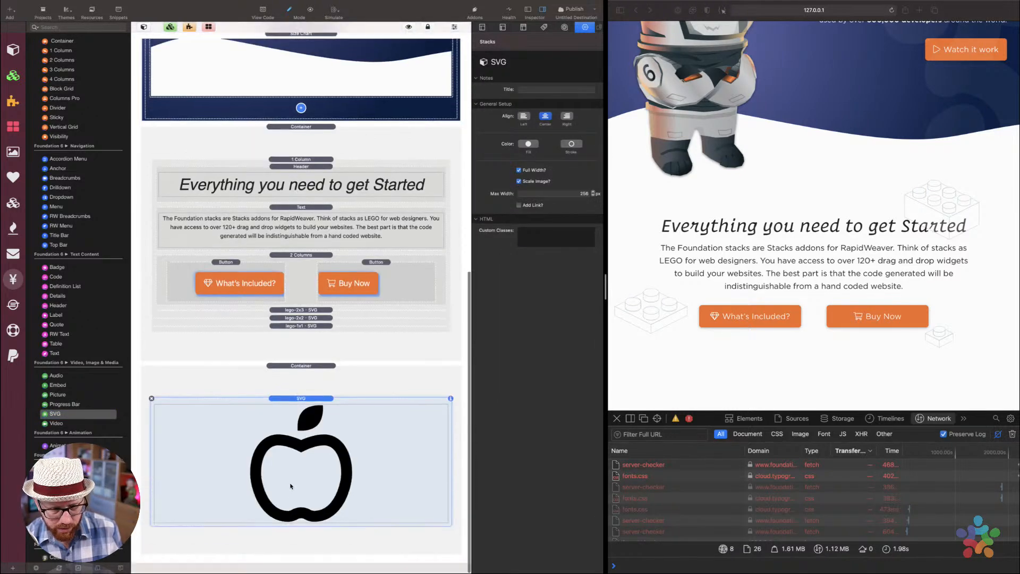
Replace the placeholder code in the new SVG stack with the copied blob SVG code and look through the pasted code
double_click(296, 453)
key(super+a)
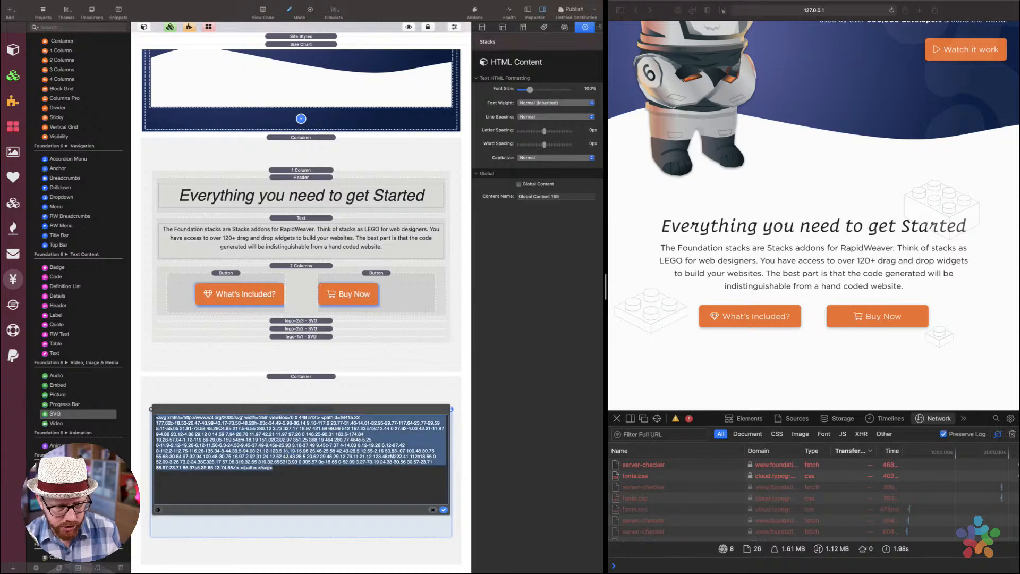
key(BackSpace)
key(super+v)
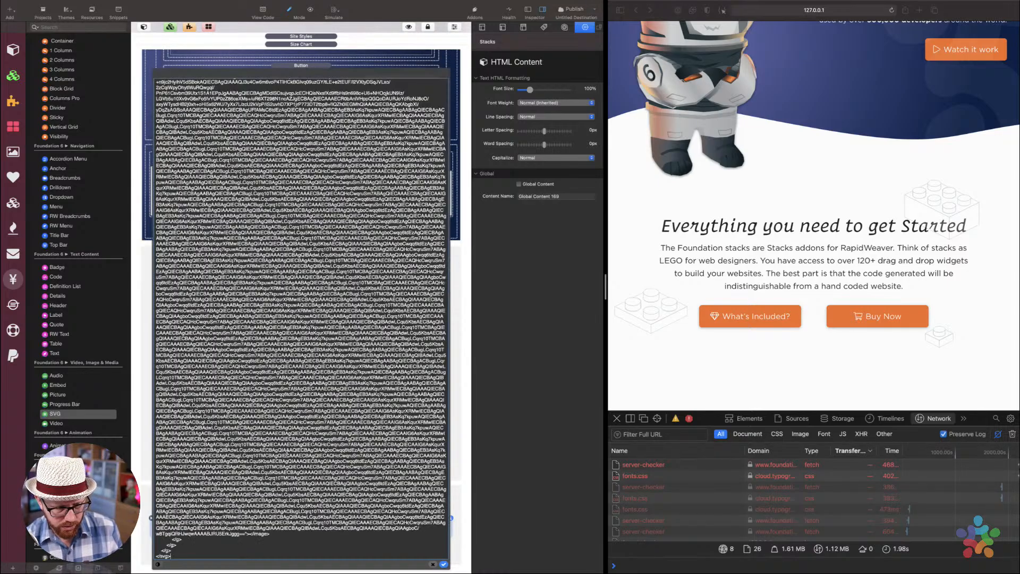
scroll(302, 318, up, 10)
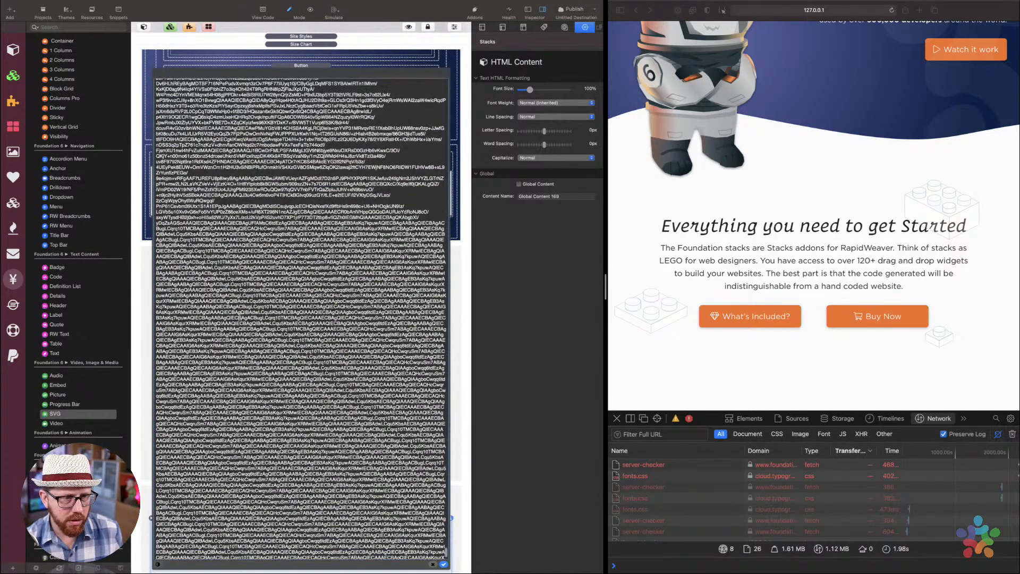
scroll(301, 319, up, 10)
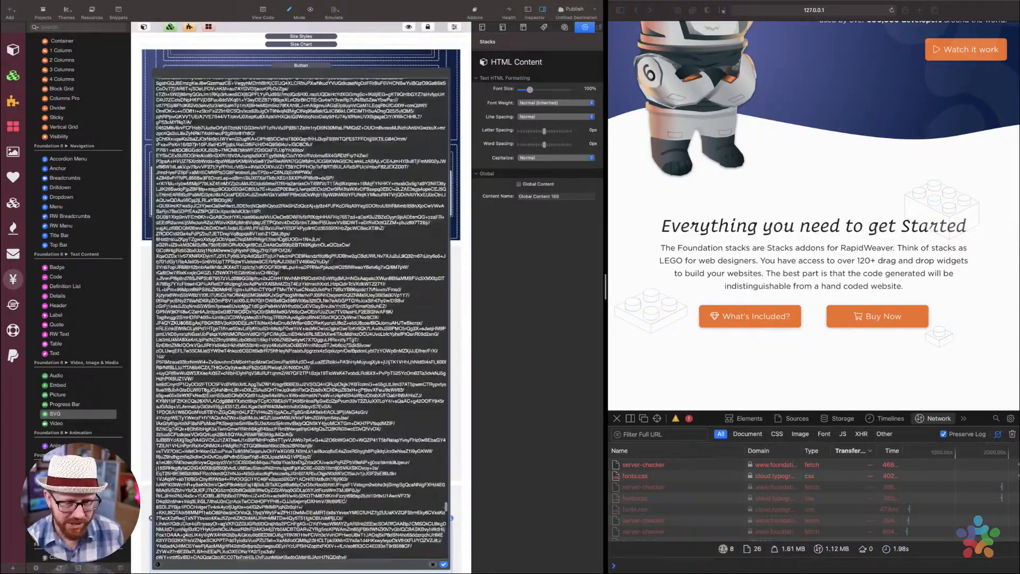
click(443, 564)
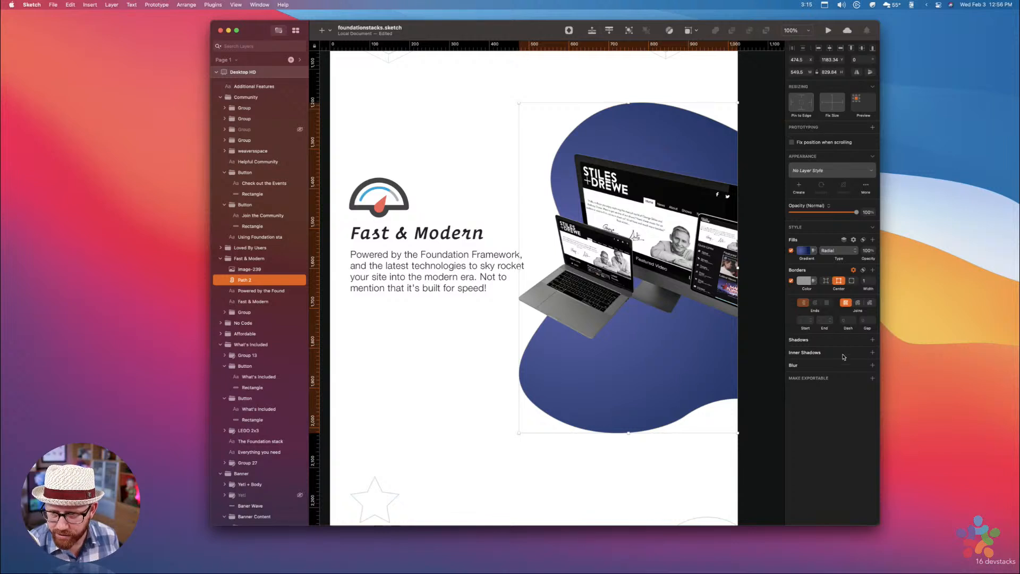
Switch to Sketch and export the blue blob, Path 2, in SVG format with a file name beginning with fast-blo
click(872, 379)
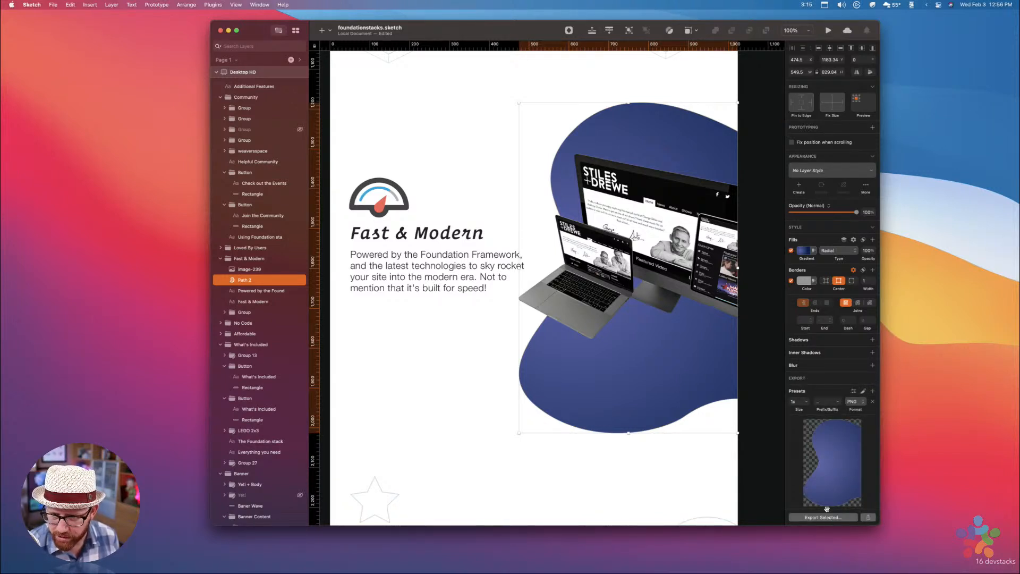
click(858, 402)
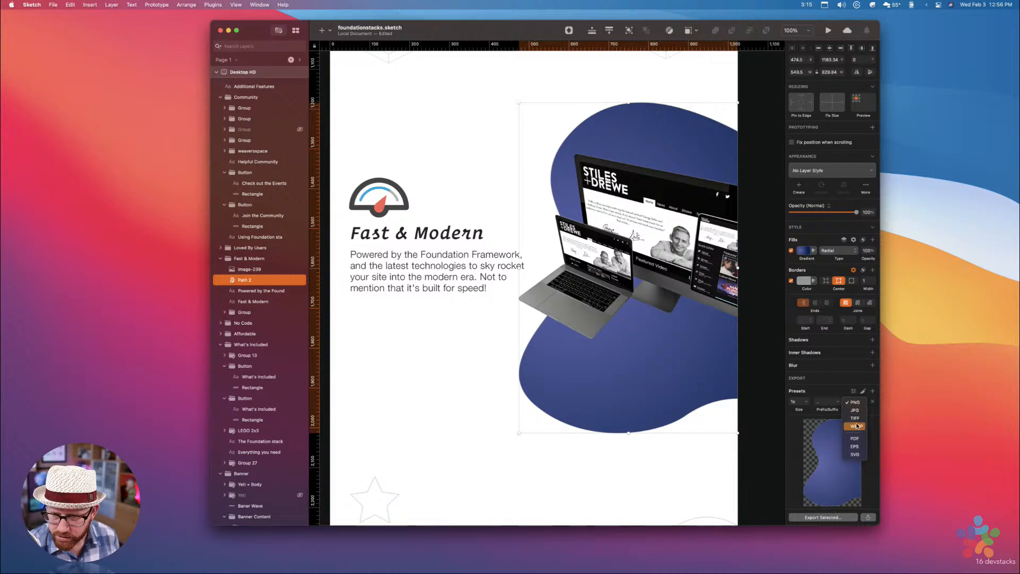
click(855, 455)
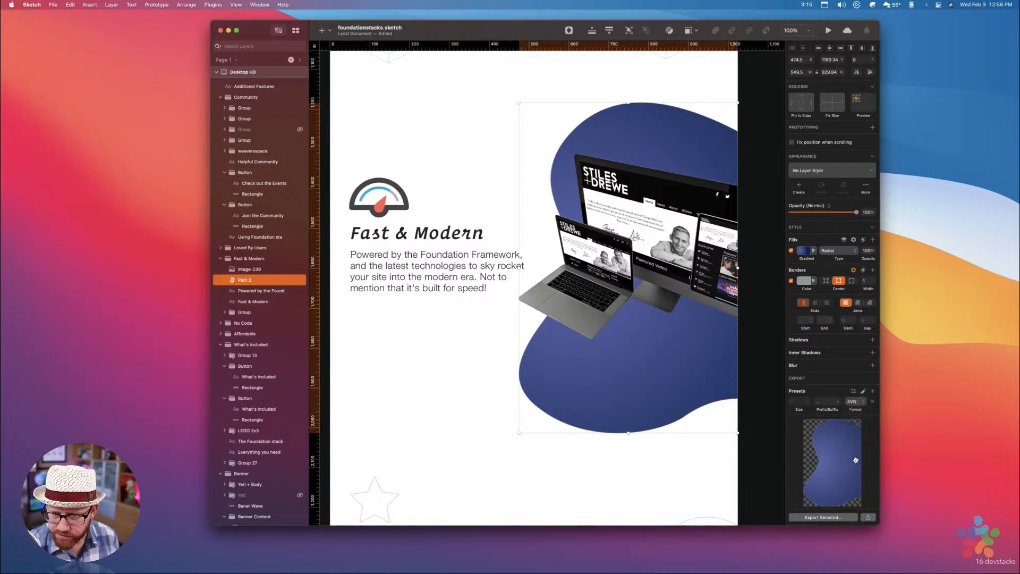
click(825, 518)
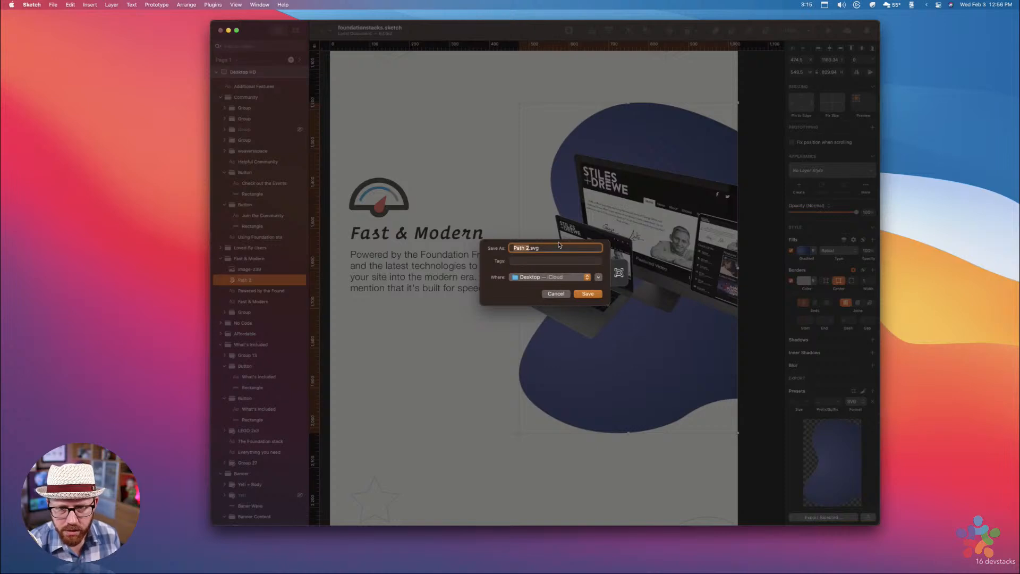
text(fast)
key(BackSpace)
text(t-blo)
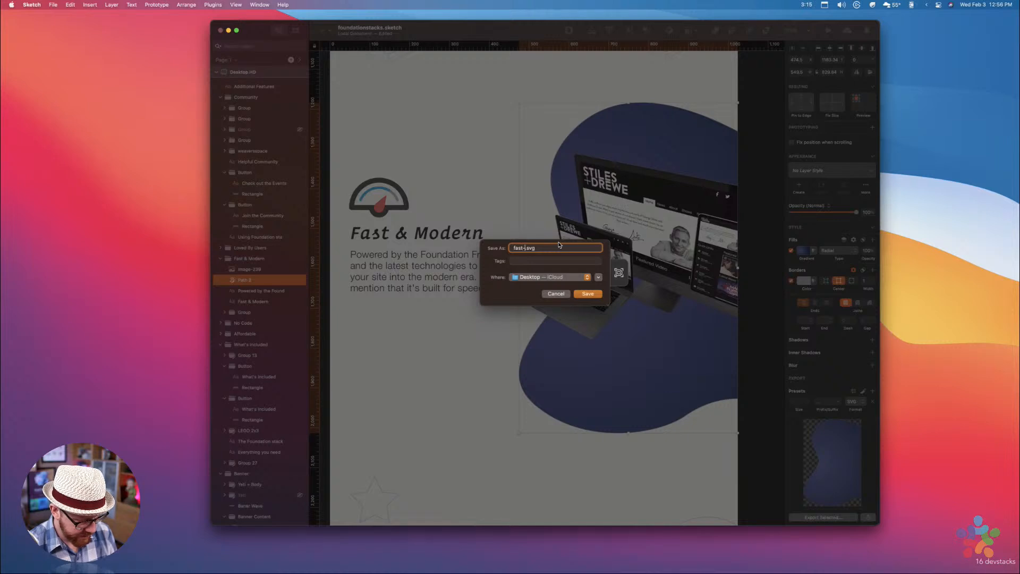
Save the blob shape's export to the Desktop as fast-blob.svg and optimize the file in ImageOptim
text(b)
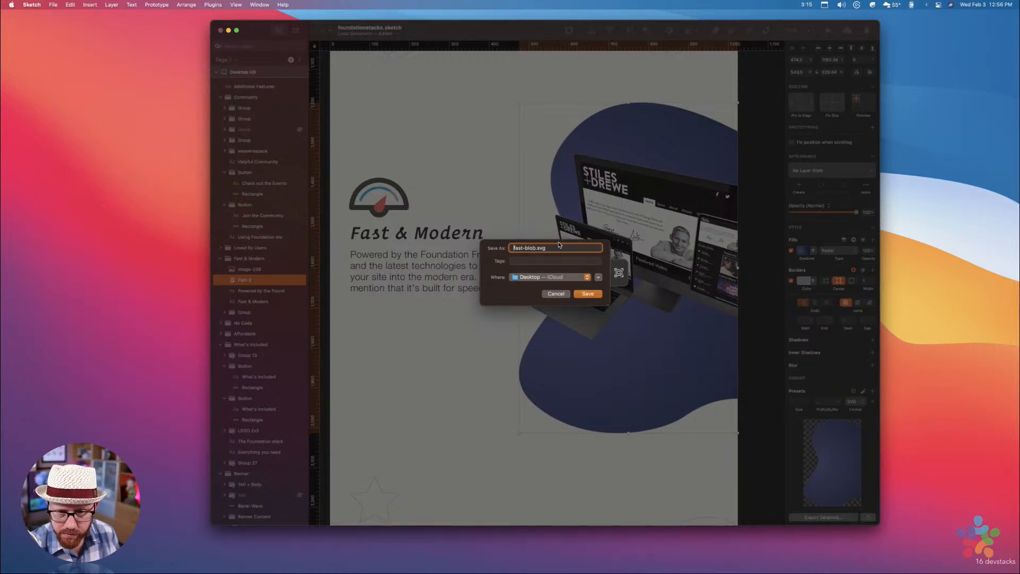
click(594, 294)
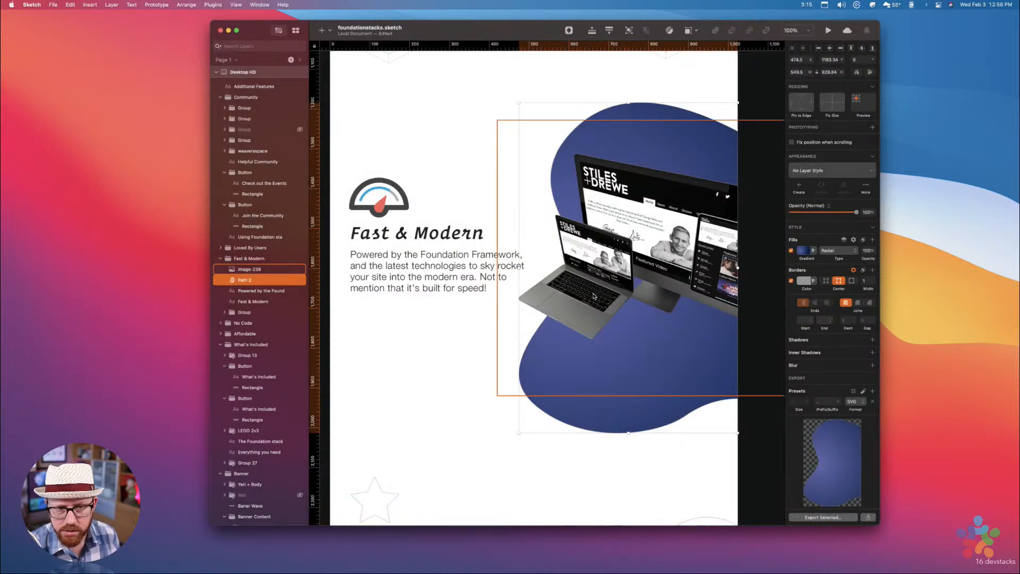
key(super+Tab)
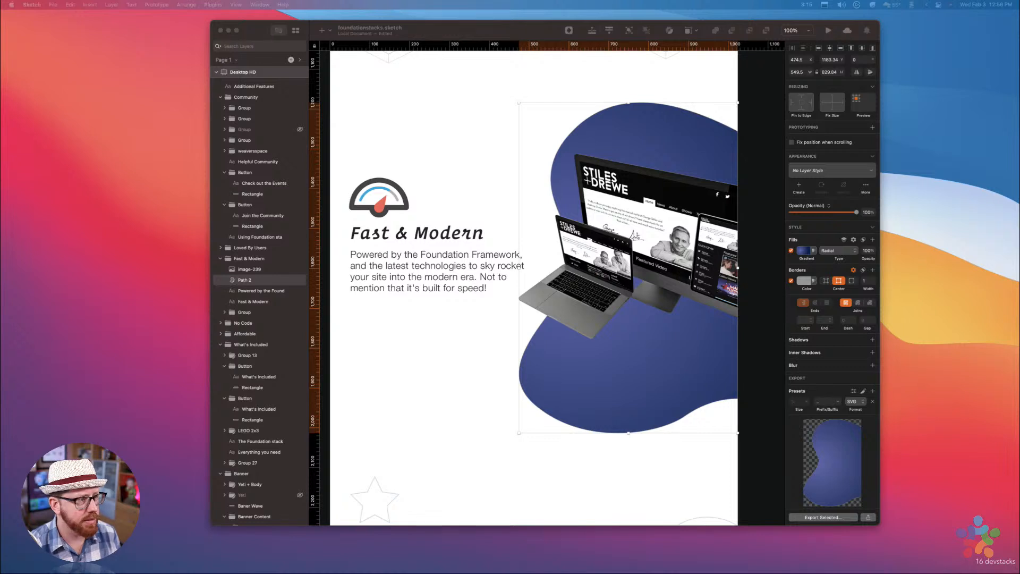
key(super+Tab)
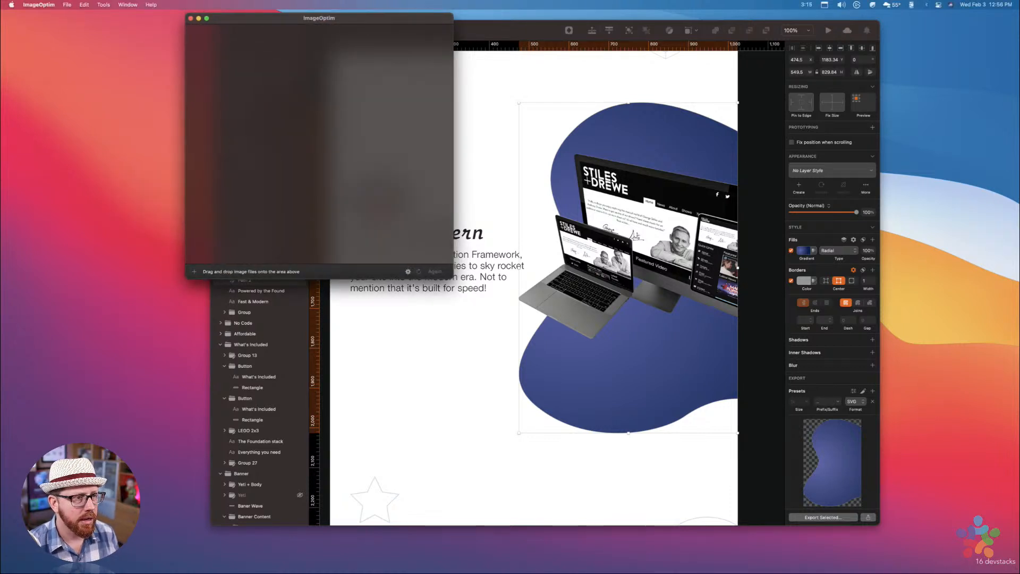
drag(140, 90, 296, 88)
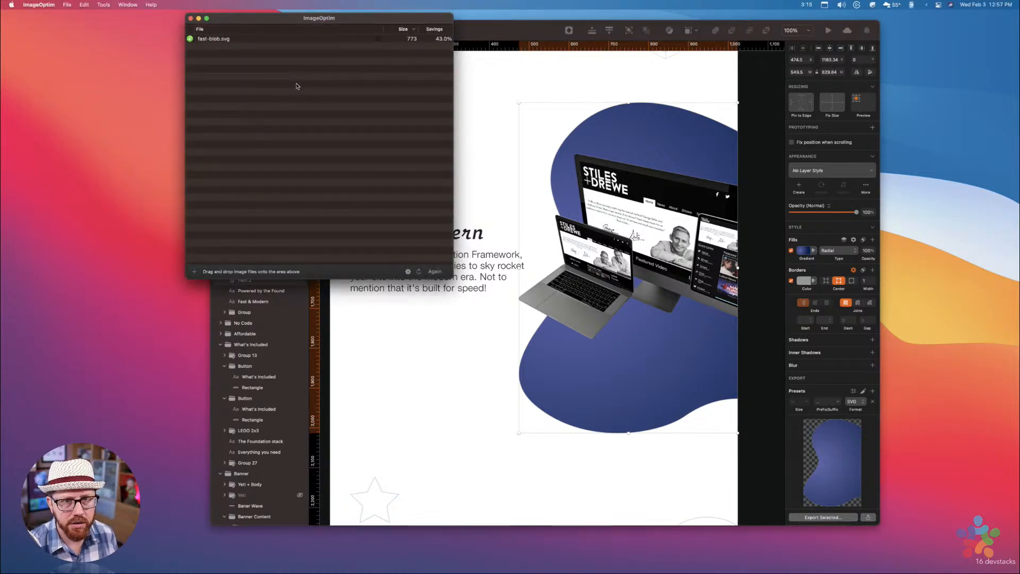
click(413, 41)
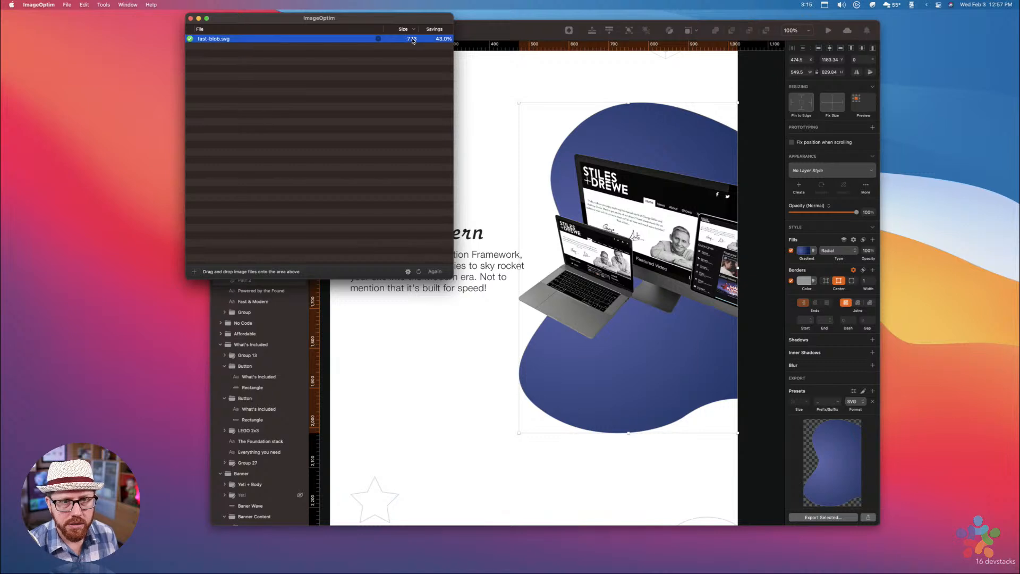
drag(355, 20, 331, 48)
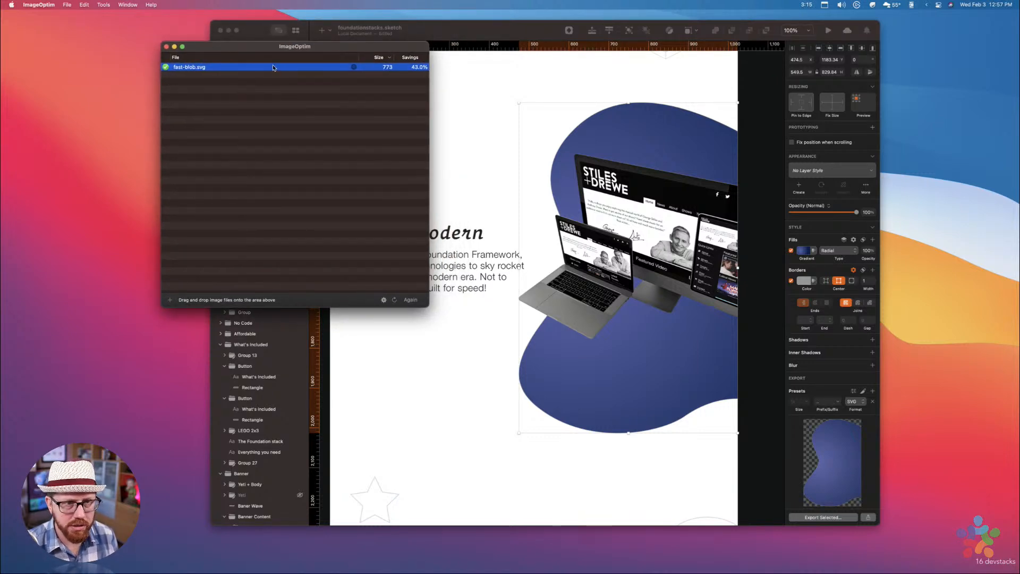
click(1, 74)
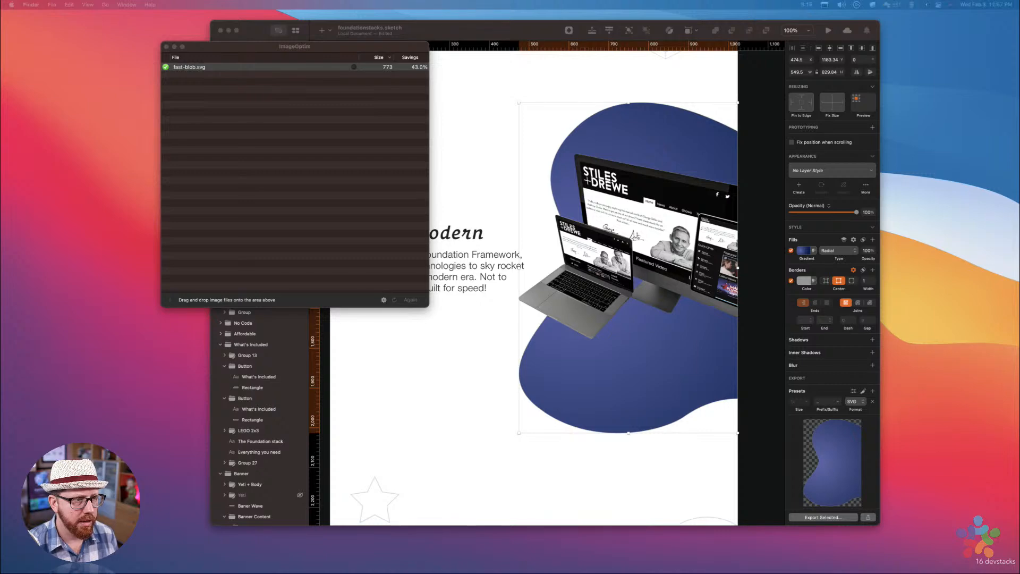
drag(246, 46, 191, 50)
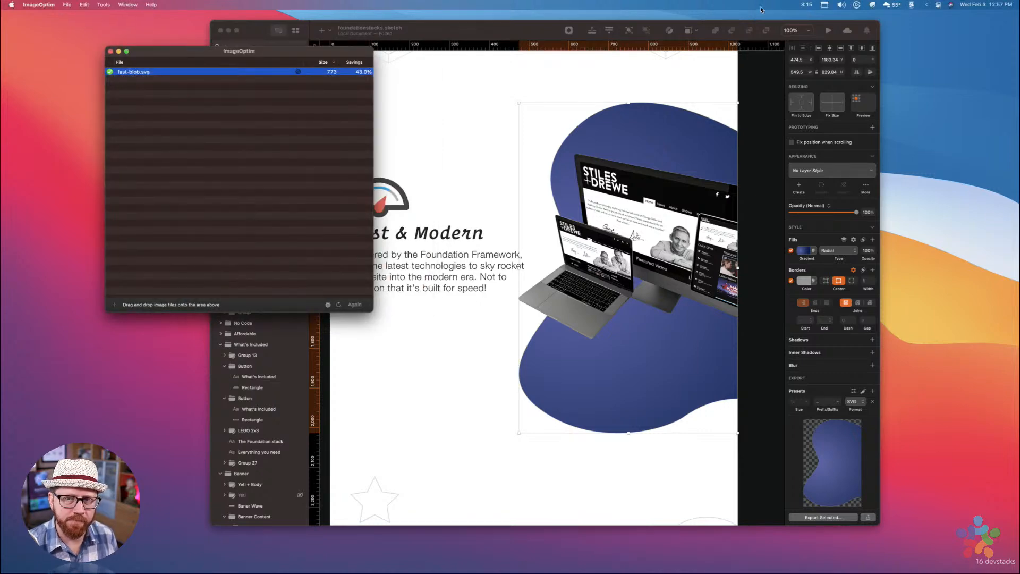
drag(536, 22, 519, 30)
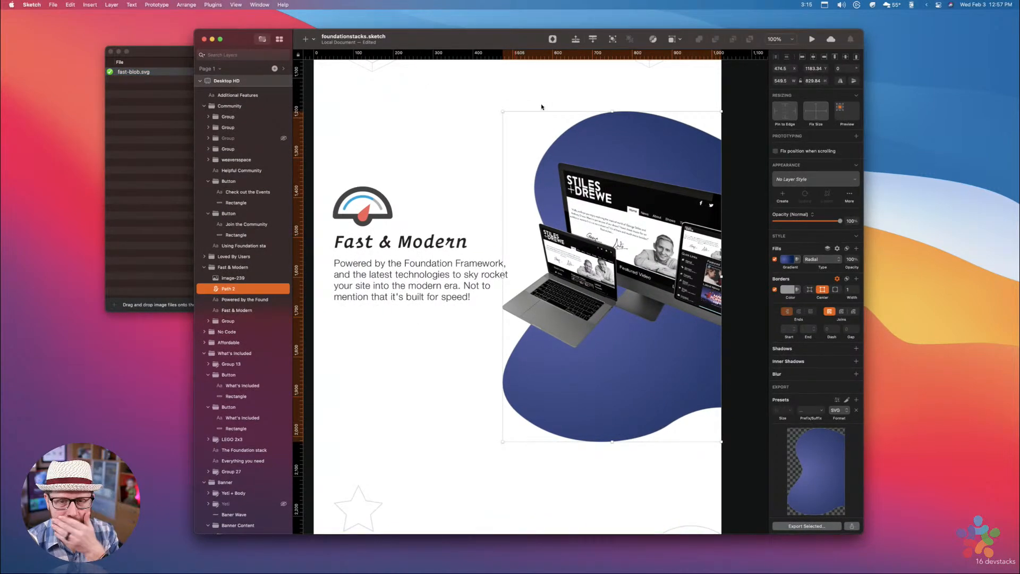
Switch to RapidWeaver and delete the SVG stack with its image from the container below the buttons section
key(ctrl+Right)
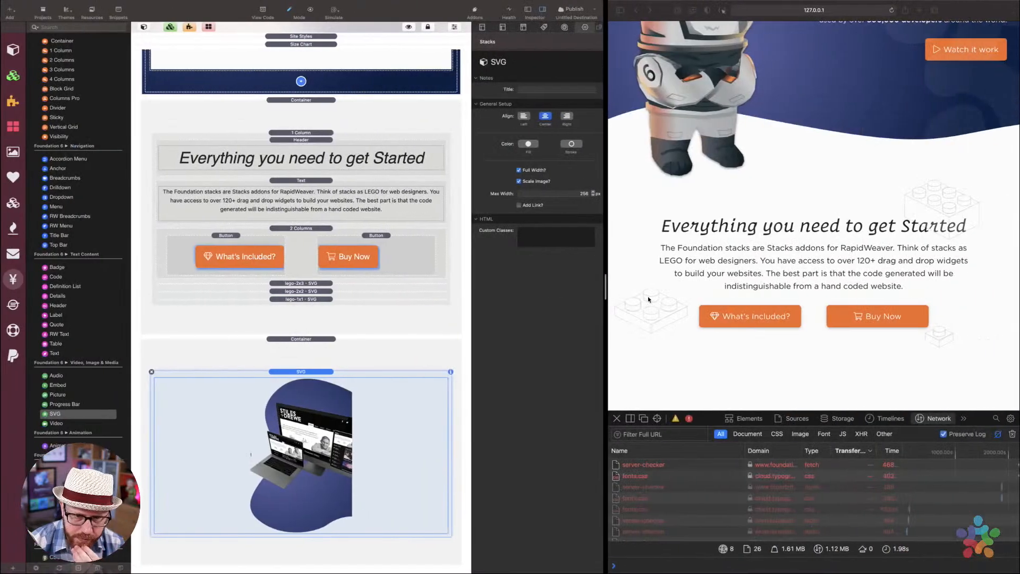
click(152, 372)
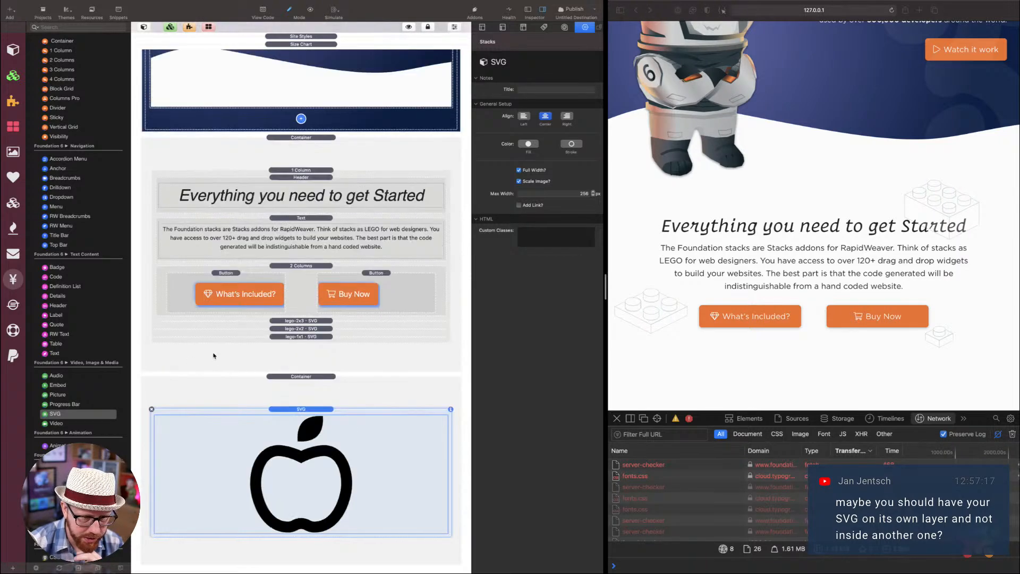
click(151, 409)
Add a Background swatch to the General section of the Site Styles stack
scroll(299, 213, up, 10)
click(299, 37)
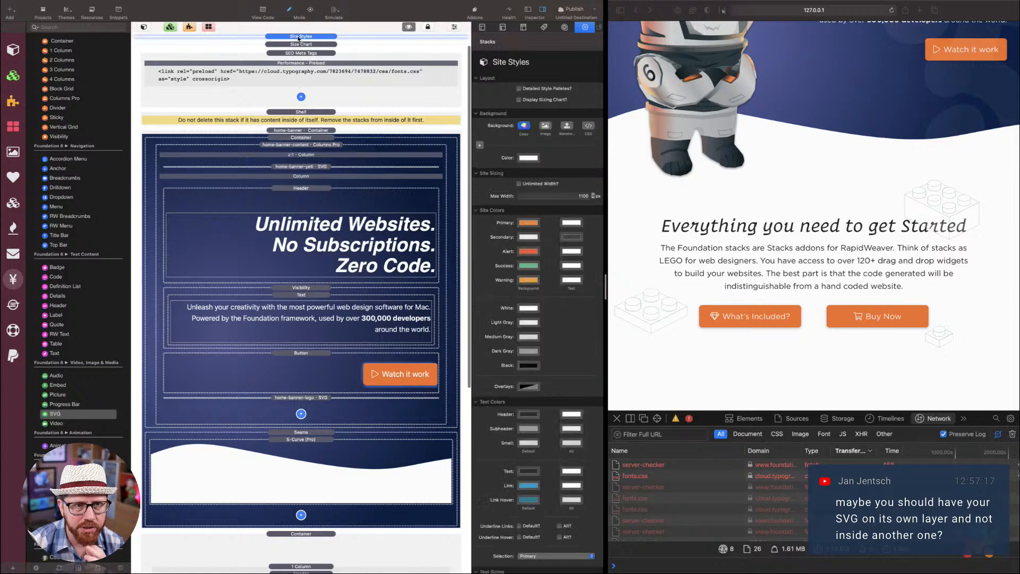
click(141, 415)
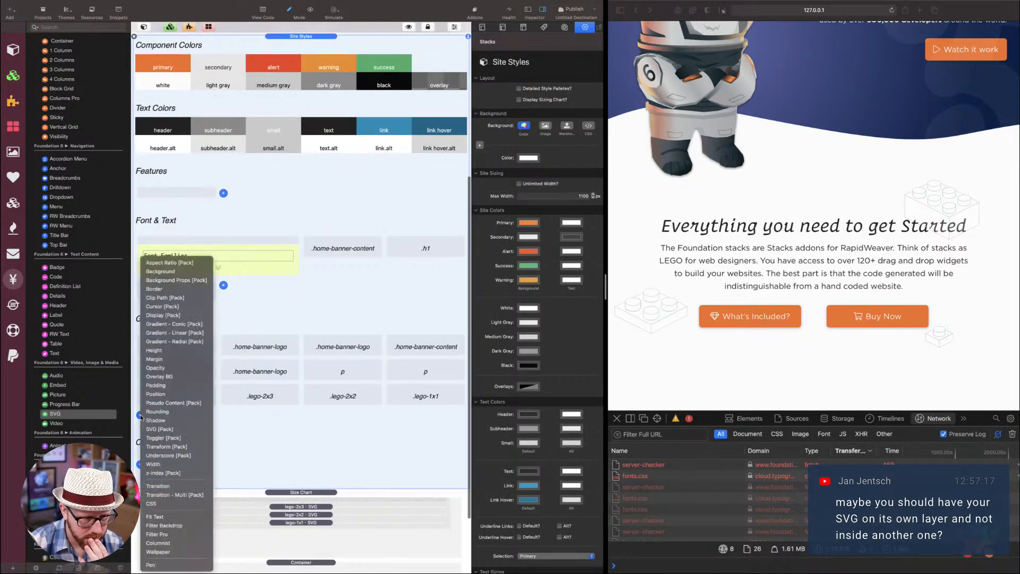
click(181, 271)
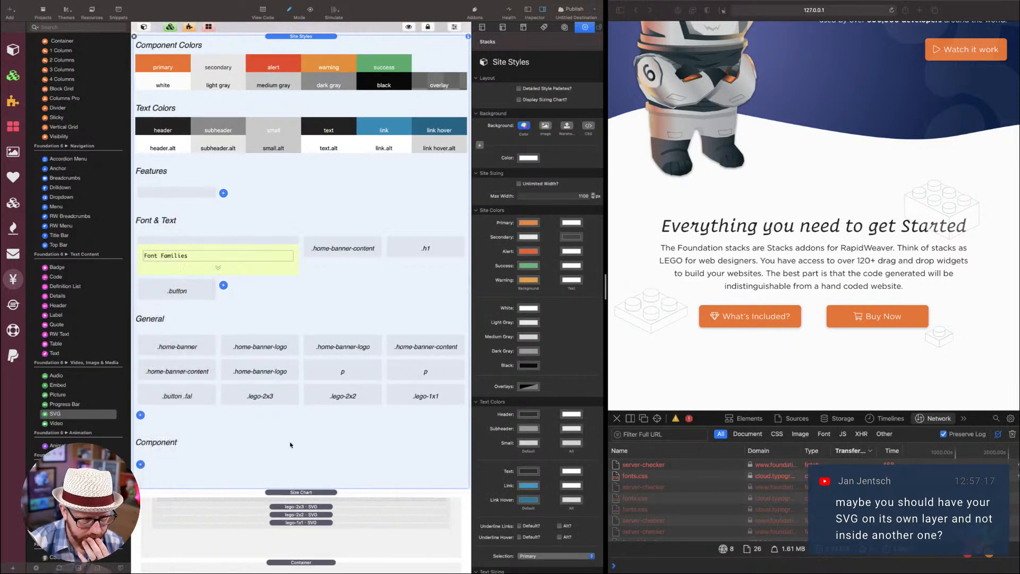
click(203, 429)
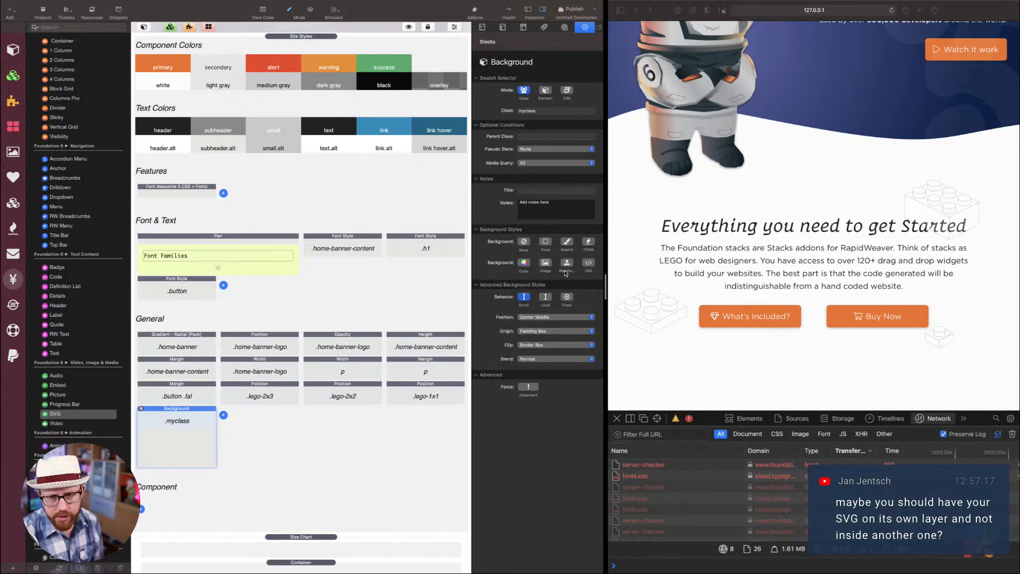
Set the new Background swatch to use only a warehoused image as its background
click(548, 264)
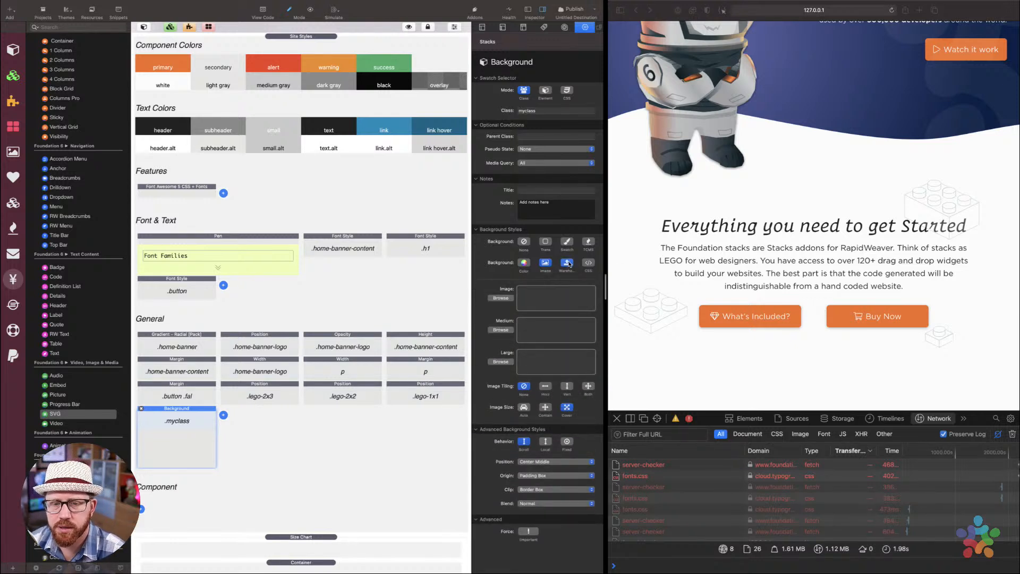
click(567, 263)
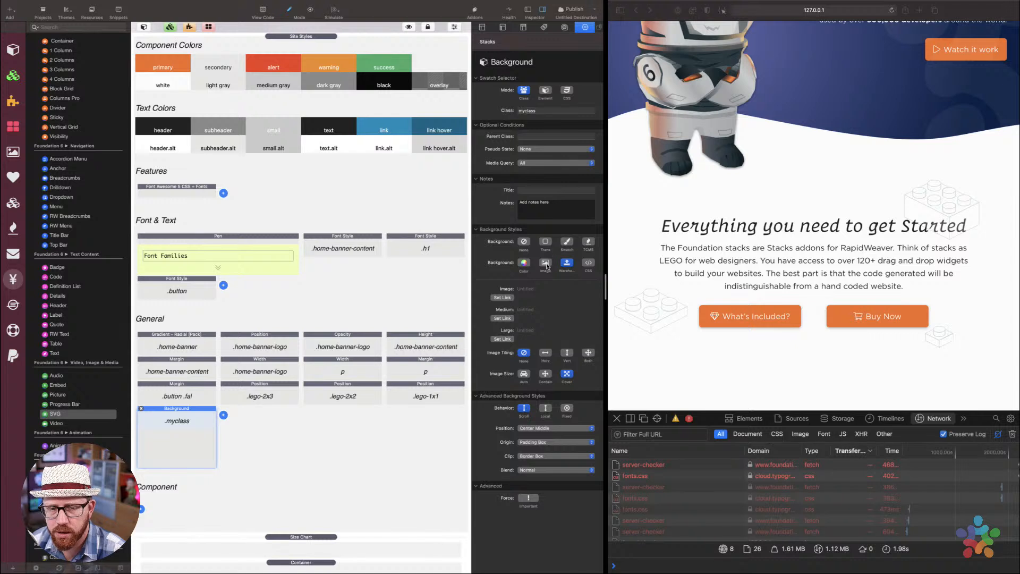
click(545, 264)
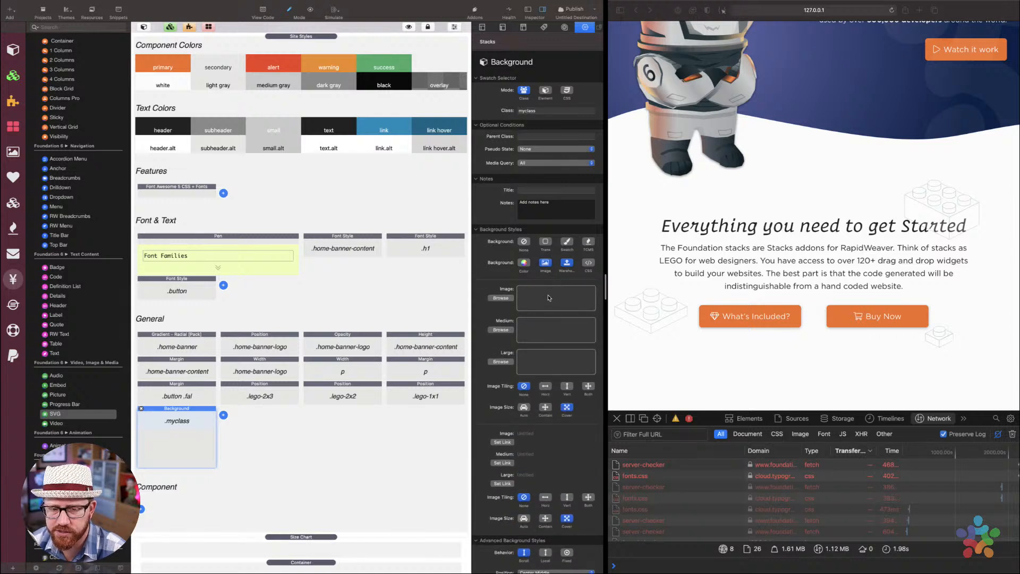
click(547, 264)
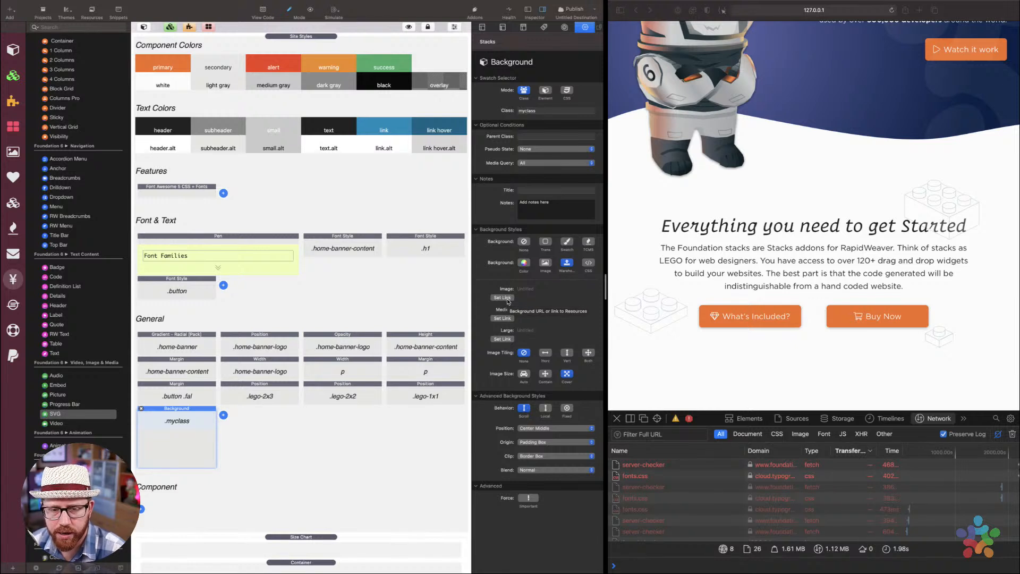
Add fast-blob.svg from the Desktop to the project's resources
mouse_move(164, 7)
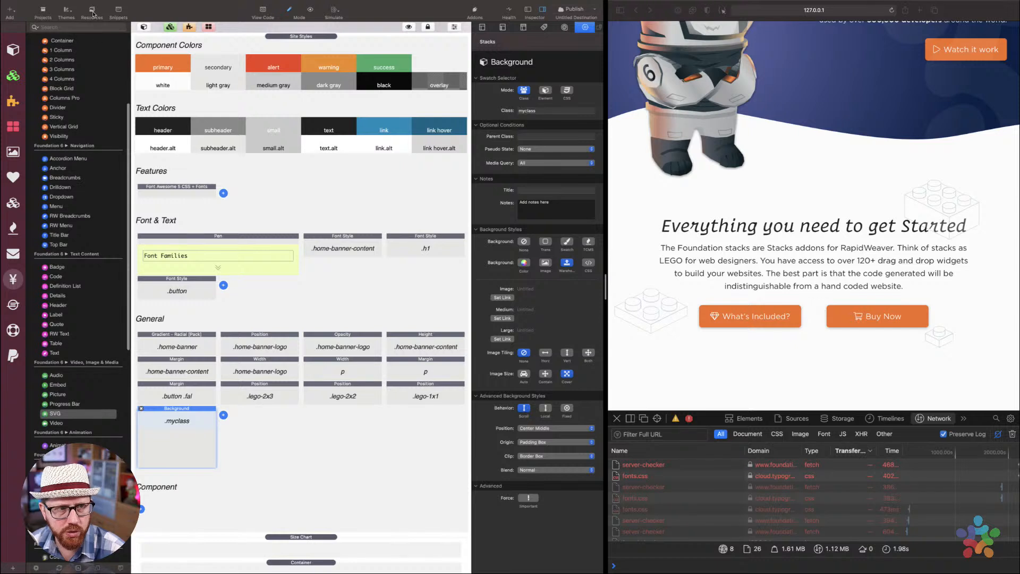
click(92, 10)
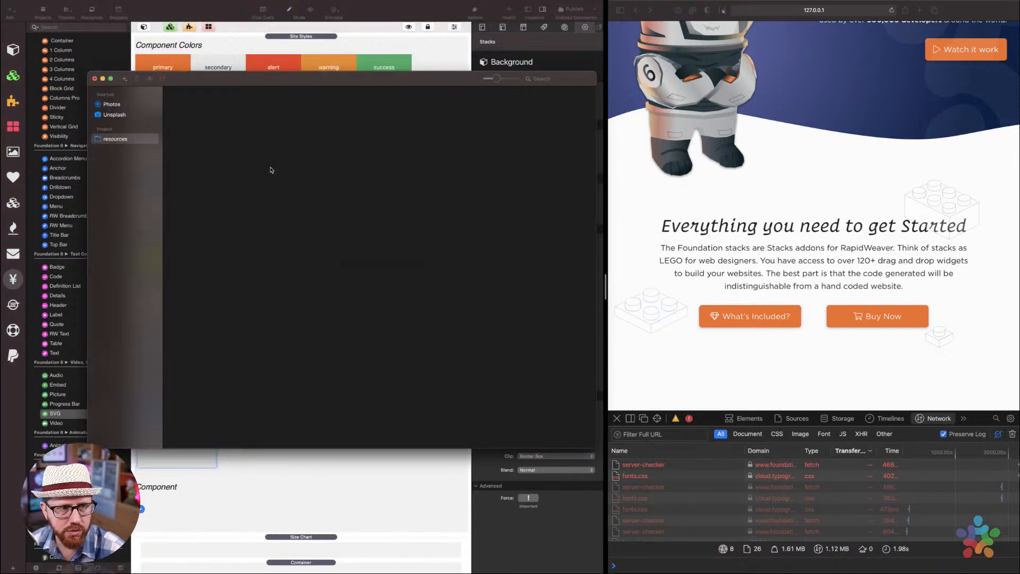
drag(79, 102, 346, 187)
click(214, 141)
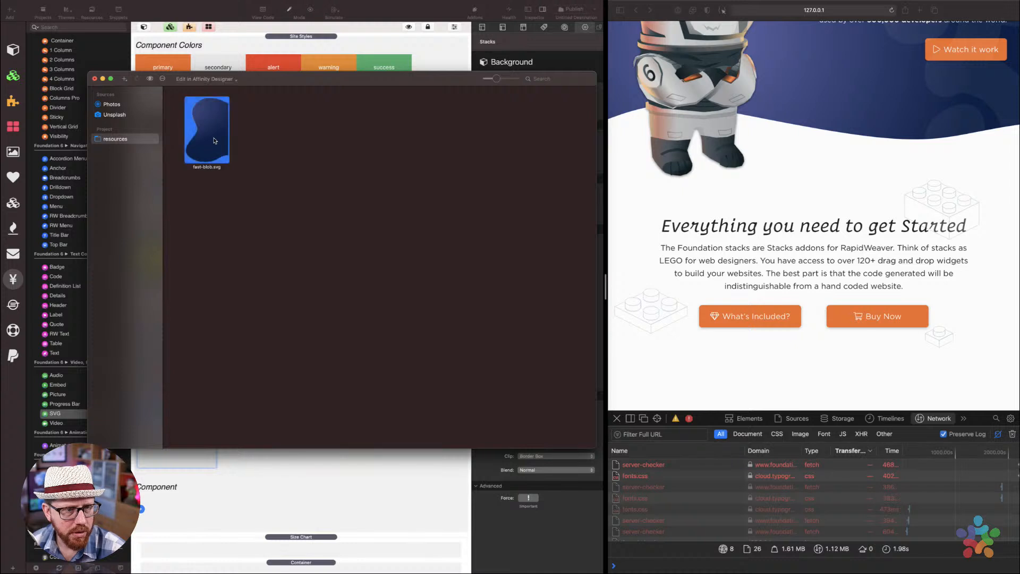
click(185, 222)
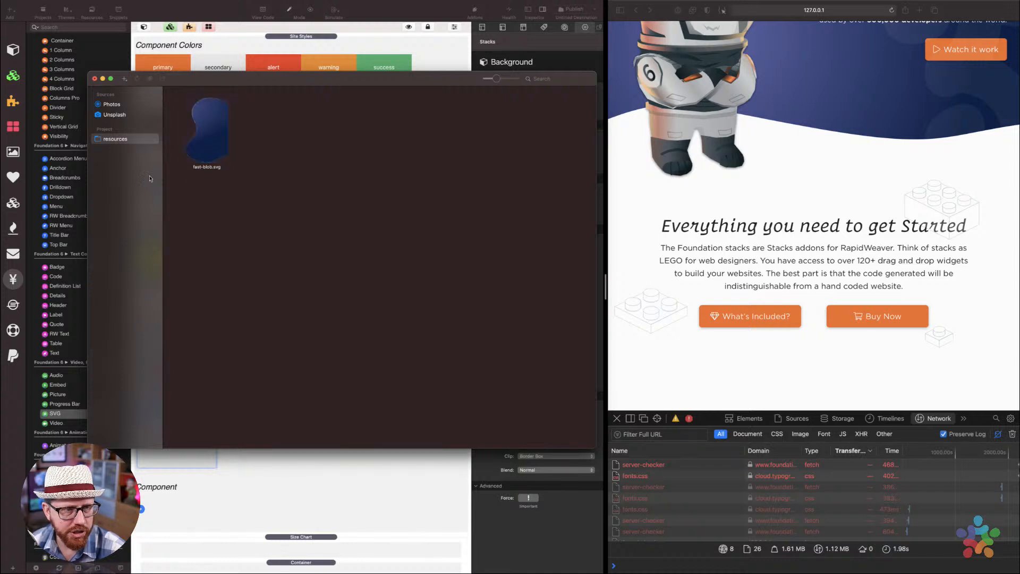
click(94, 79)
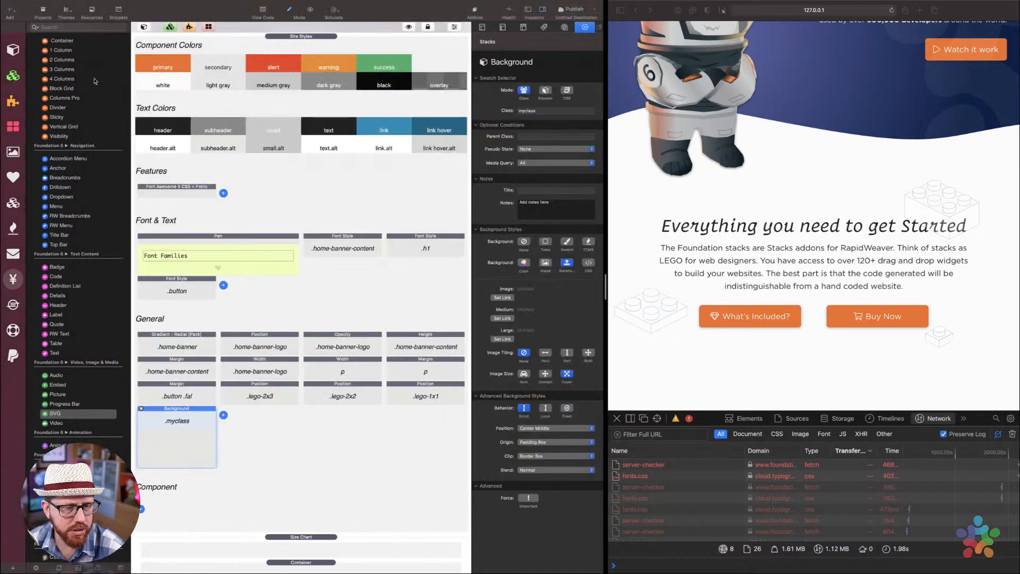
Set the Background swatch's class to fast-blob
click(547, 113)
text(fas)
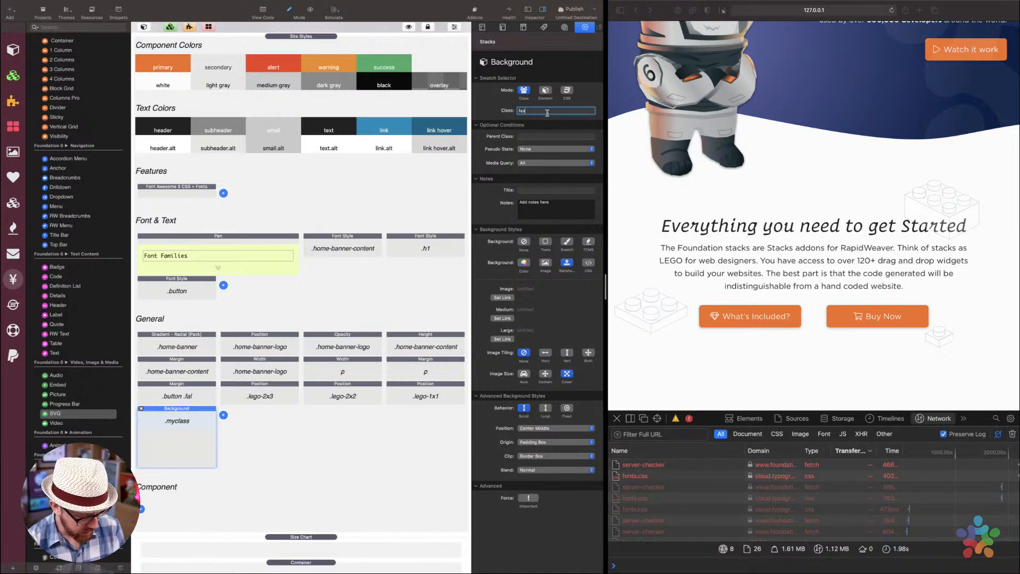
text(t-block)
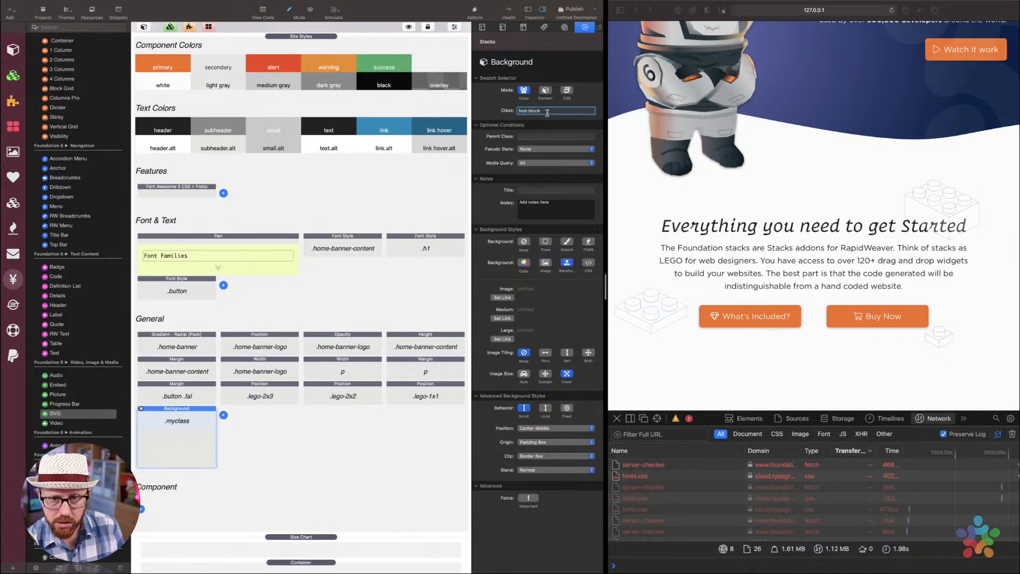
key(Tab)
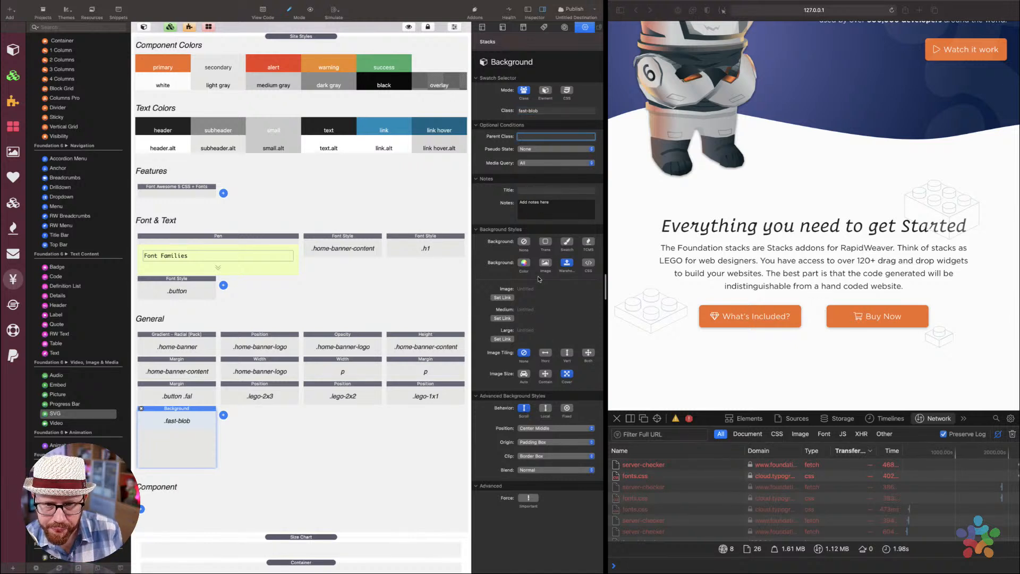
Link the swatch's default warehoused background image to the fast-blob.svg project resource
click(507, 298)
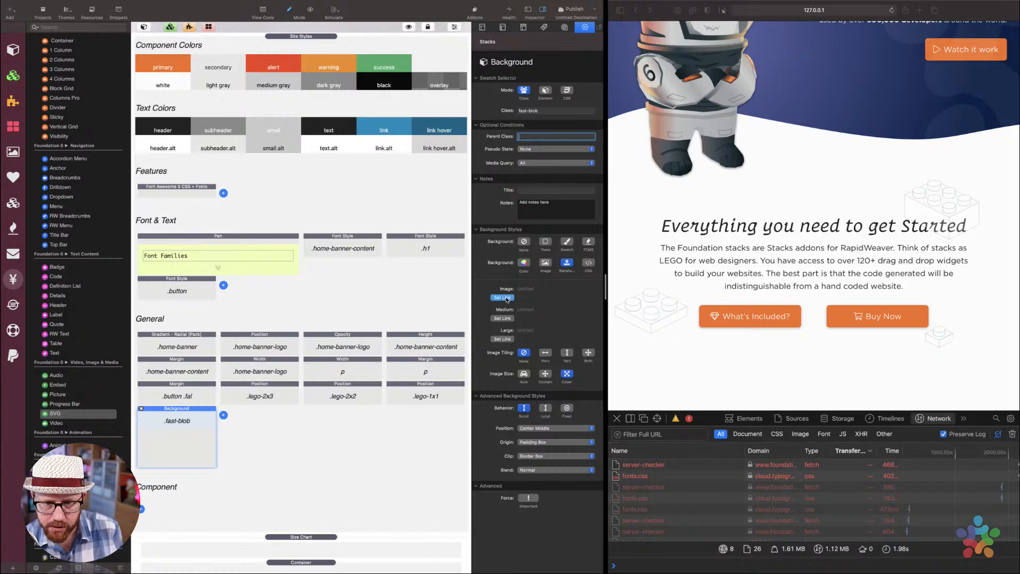
click(249, 246)
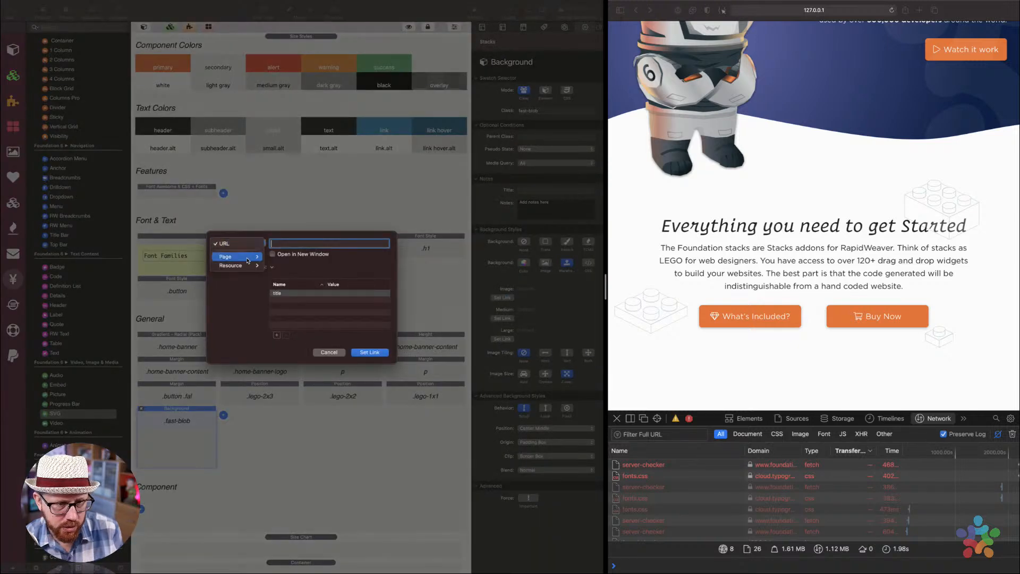
mouse_move(239, 266)
click(285, 267)
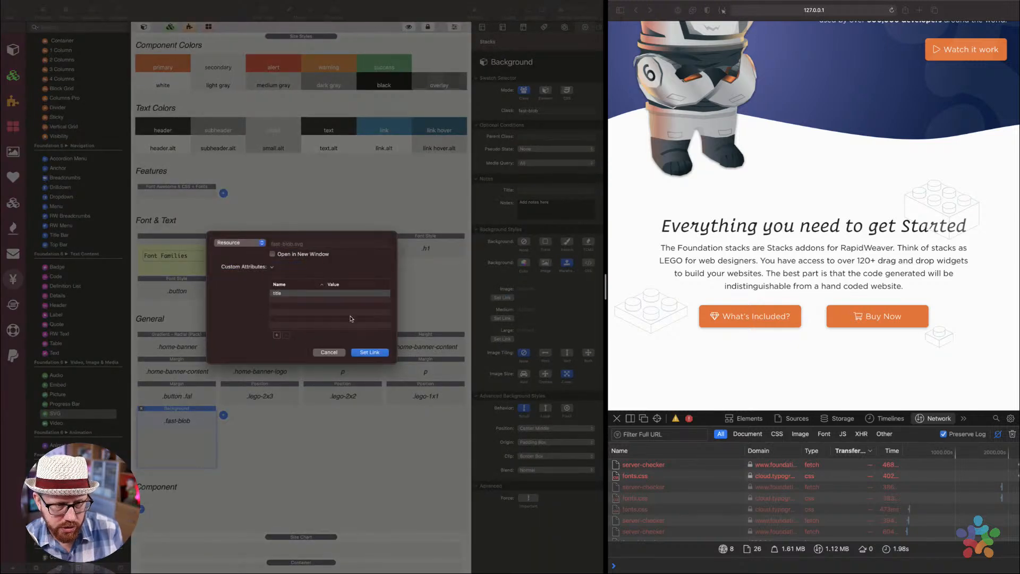
click(369, 352)
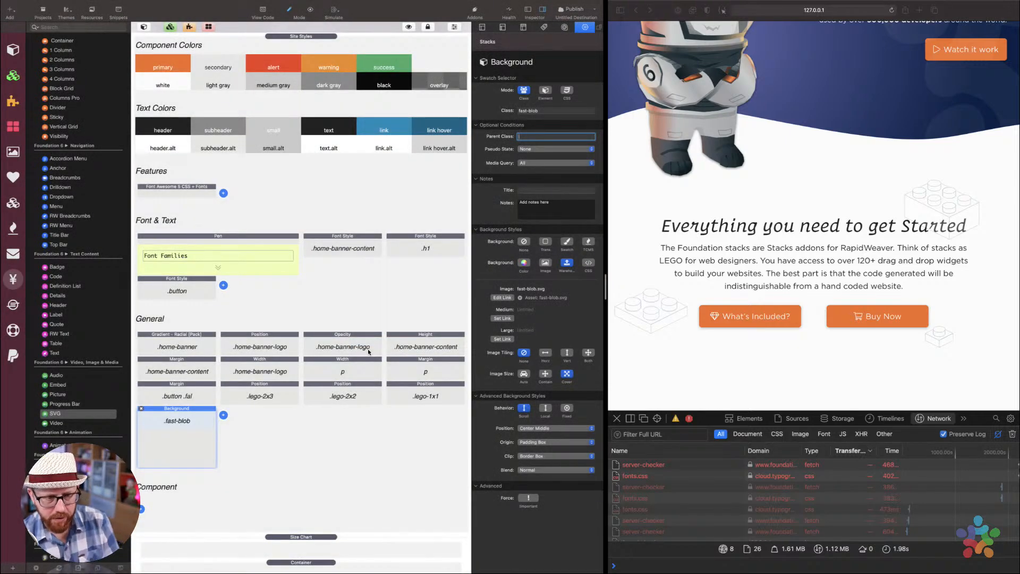
Check the project's resources and enable the regular Image background type on the fast-blob swatch
click(92, 15)
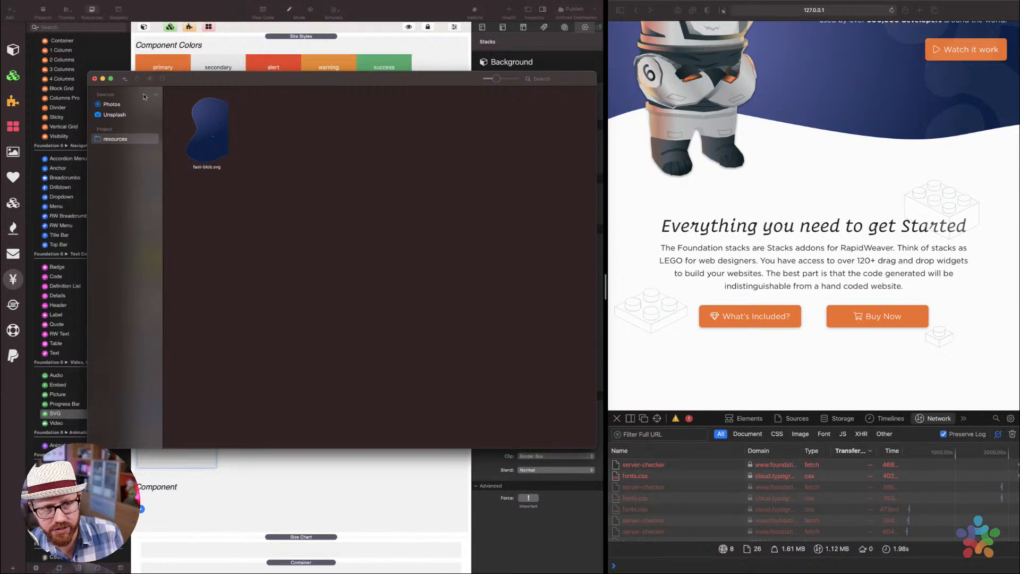
click(95, 79)
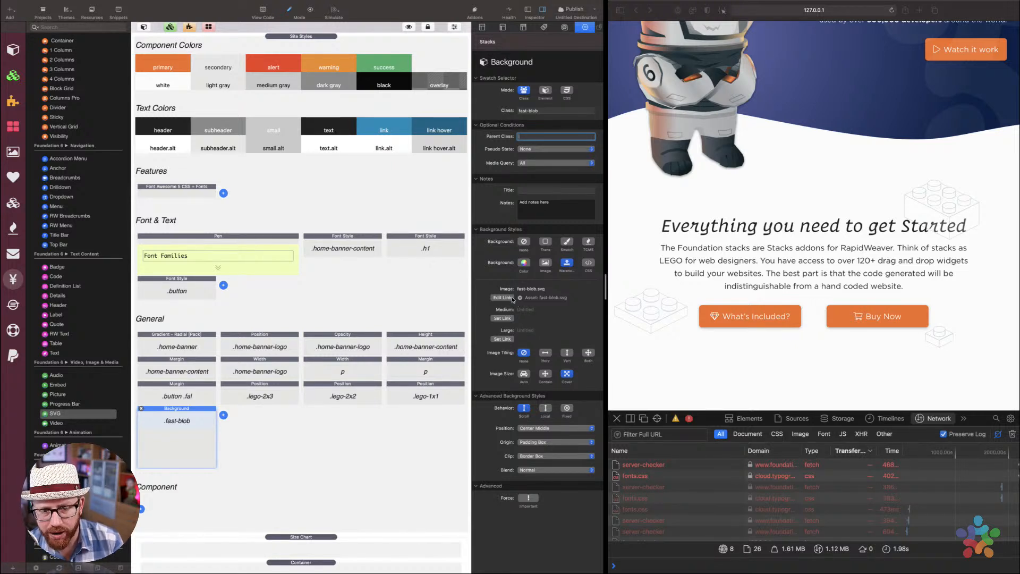
click(546, 263)
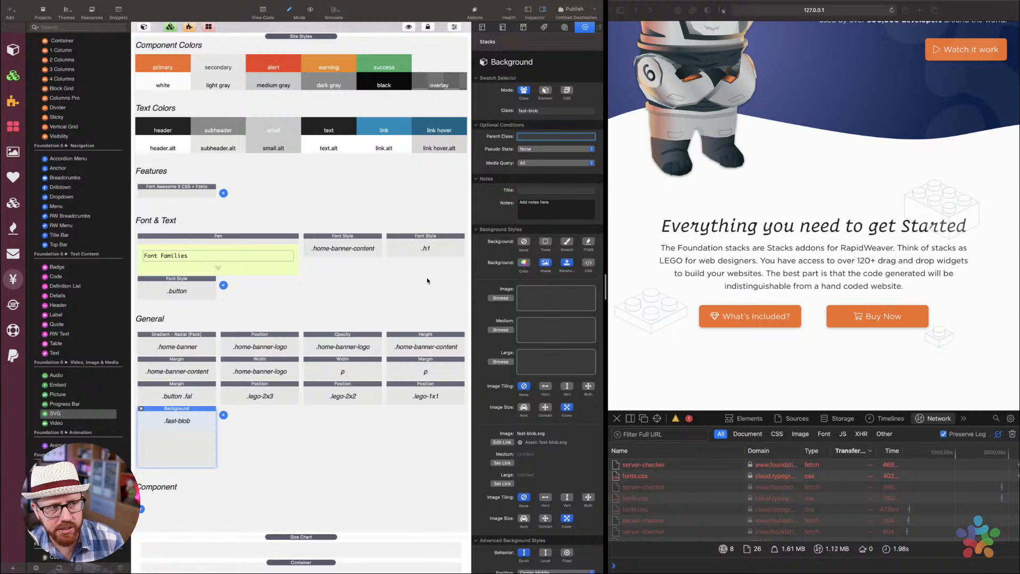
Try to add fast-blob.svg as the regular background image, and turn off the swatch's regular Image background type
drag(1, 82, 552, 293)
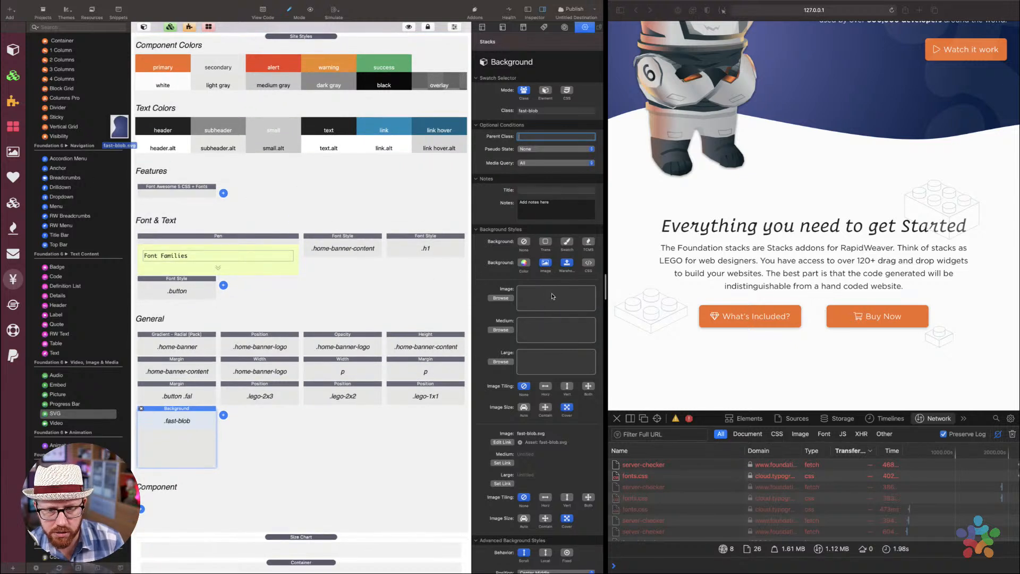
click(545, 263)
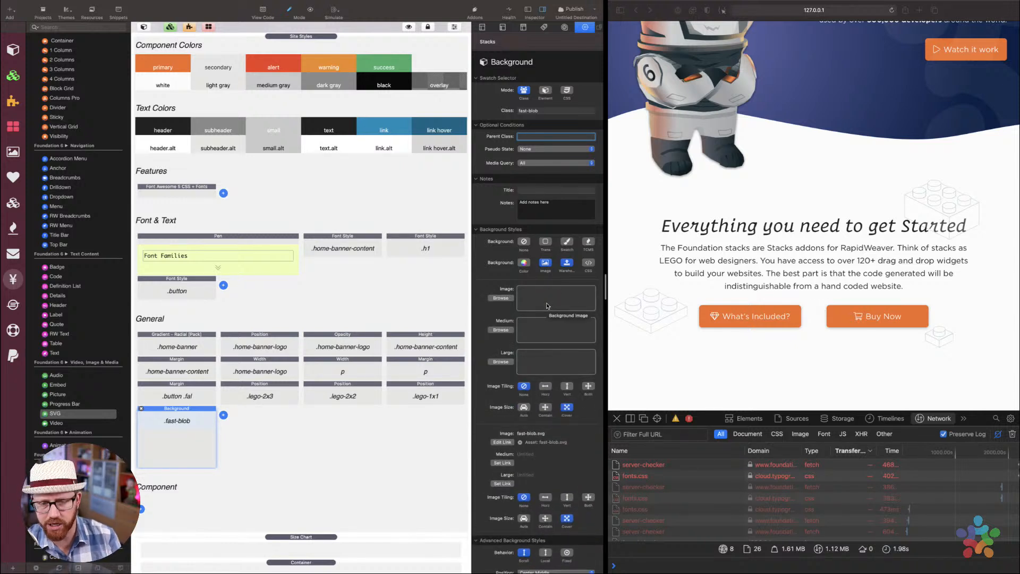
click(545, 266)
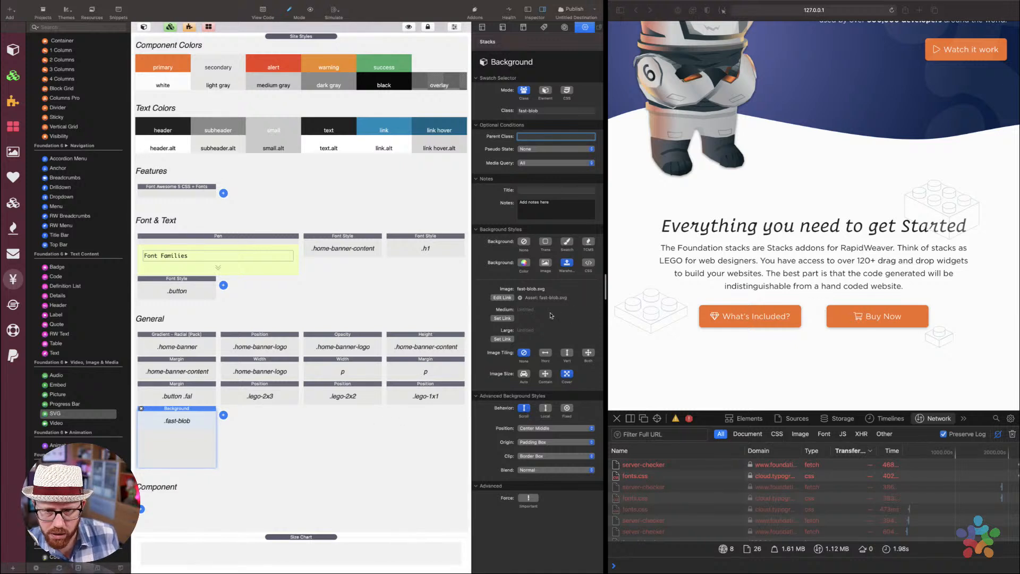
Try the Auto image size, restore Cover, and set the fast-blob background's position to Right Middle
click(525, 375)
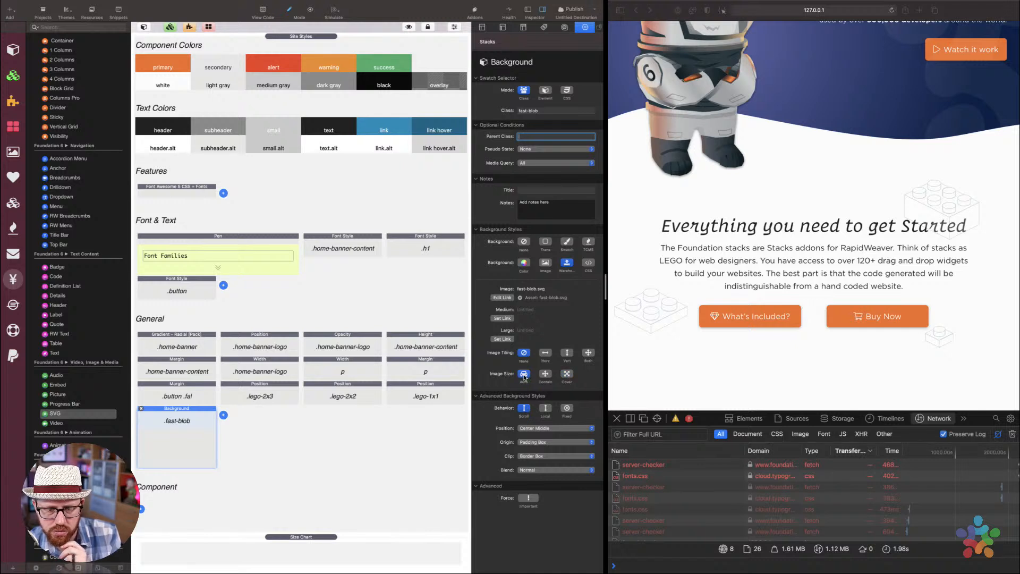
click(570, 375)
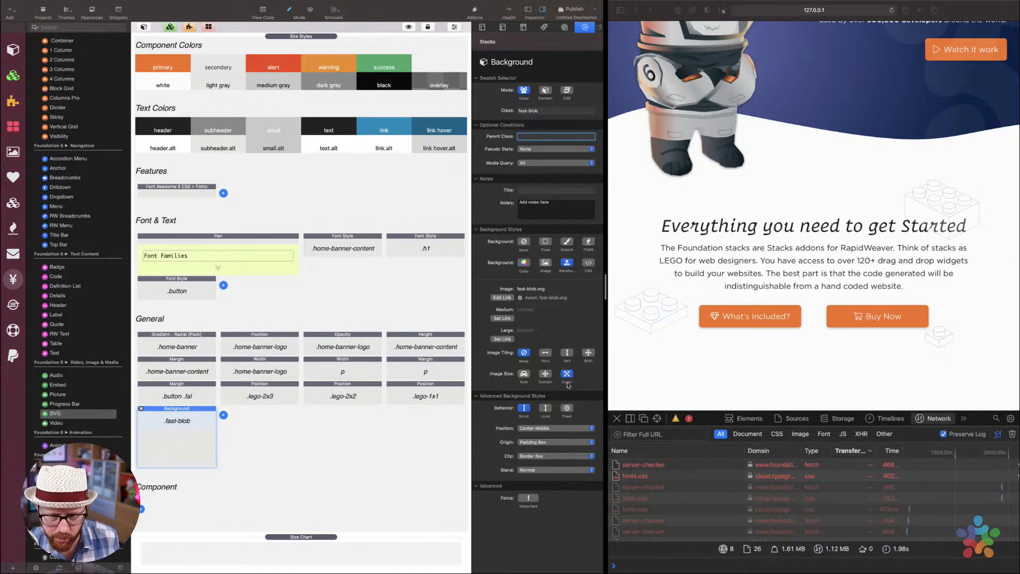
click(542, 429)
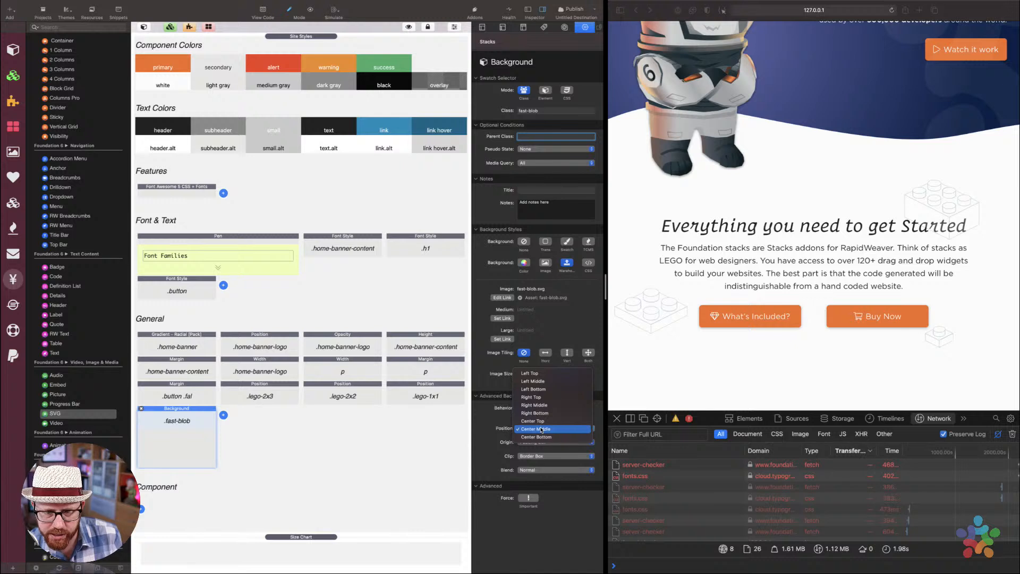
click(542, 406)
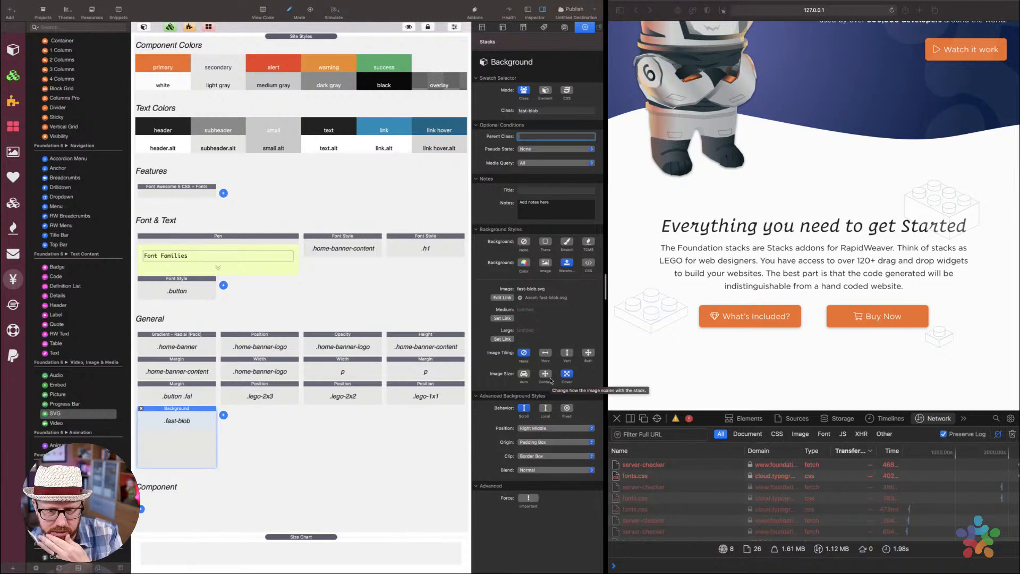
Add the fast-blob class after the existing custom class on the empty container below the Get Started section
scroll(306, 498, down, 2)
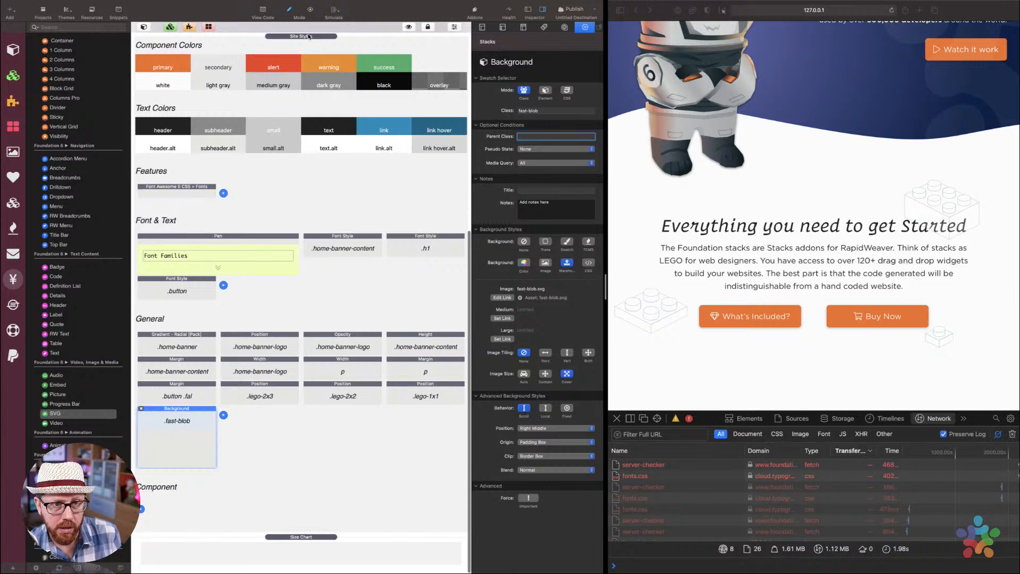
click(310, 36)
click(320, 478)
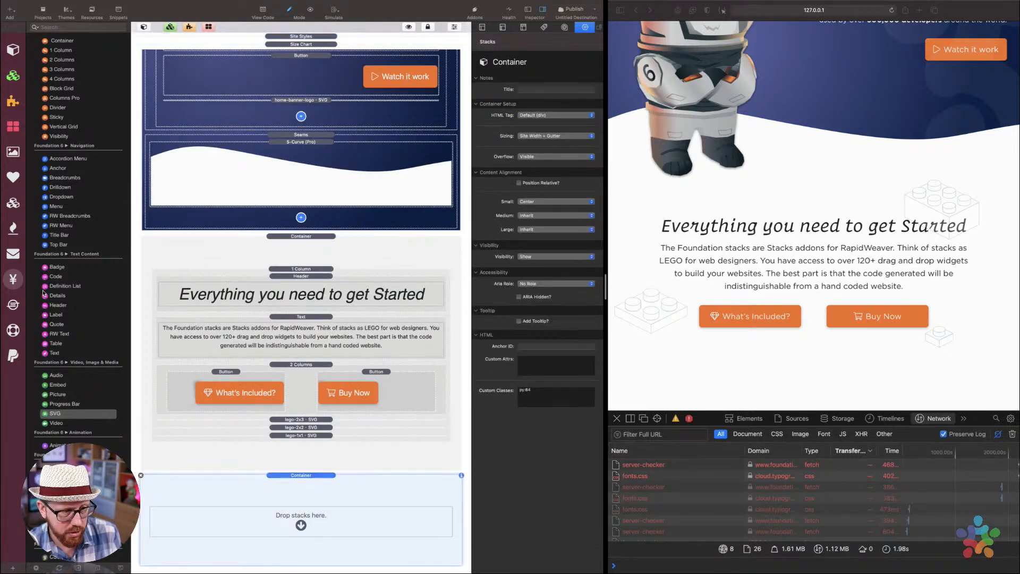
scroll(48, 223, up, 5)
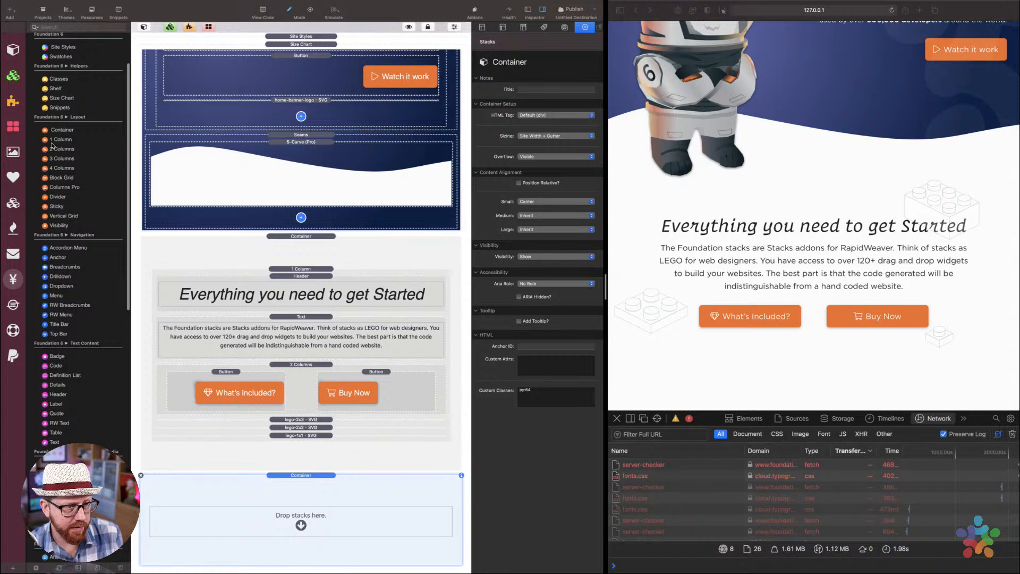
click(551, 397)
text(fast)
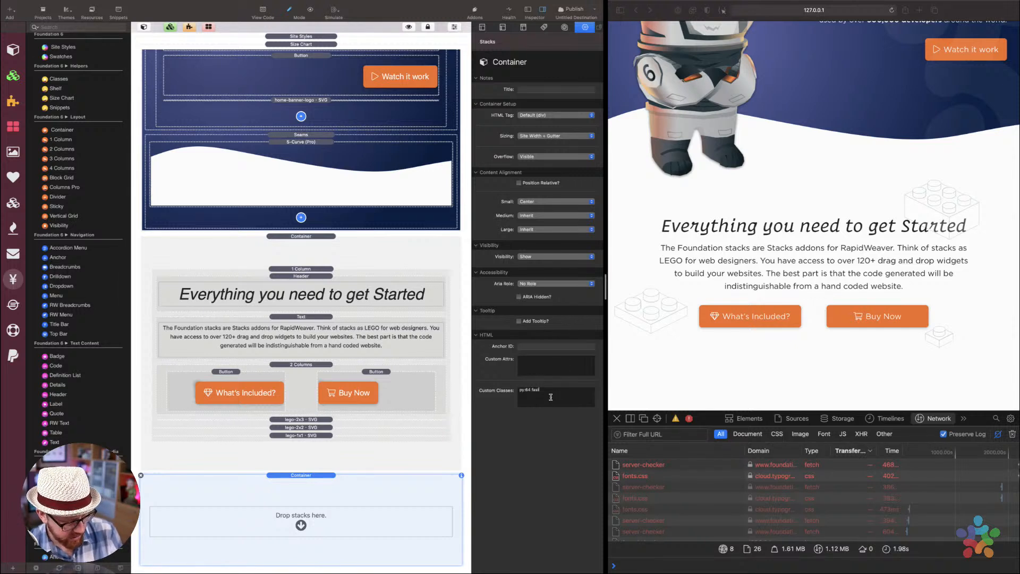
text(-block)
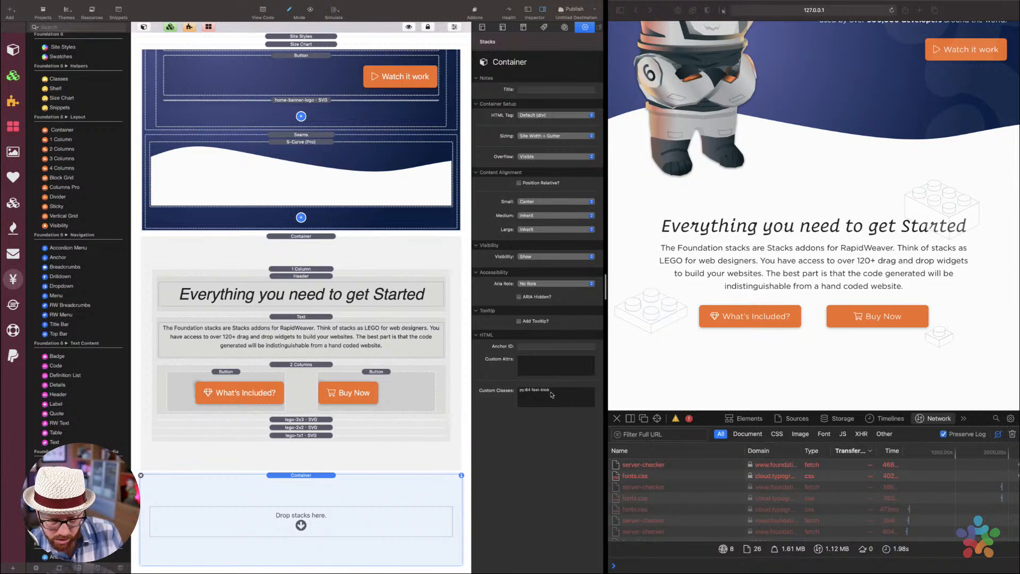
Switch to Safari, reload the preview page, and examine its console warnings and page elements
key(super+Tab)
key(super+r)
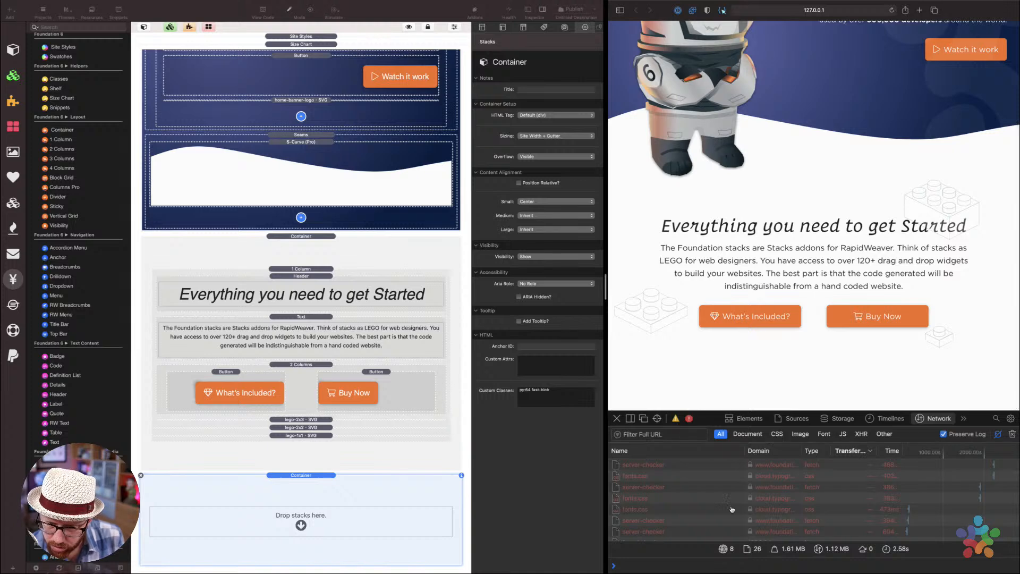
click(674, 419)
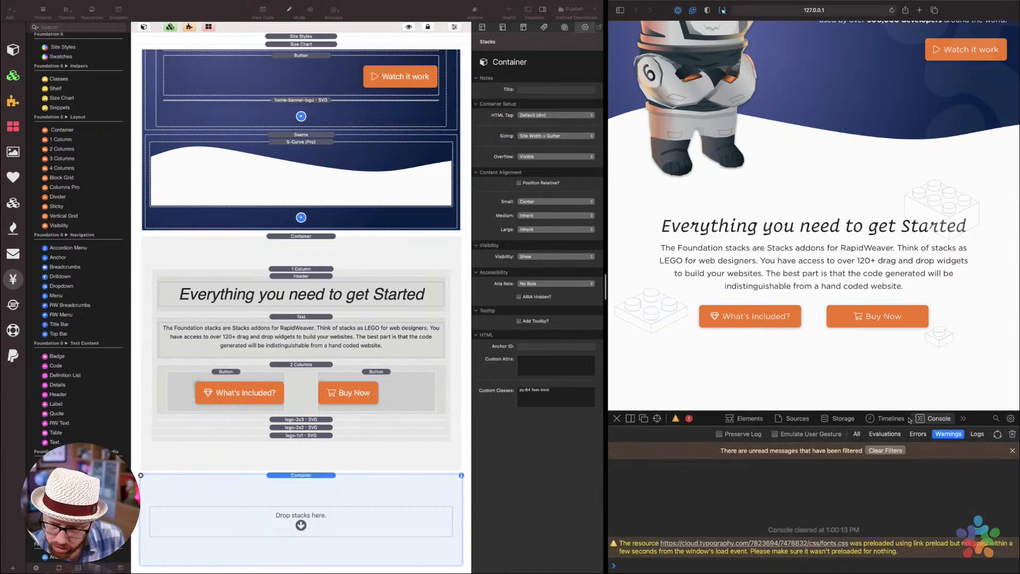
click(885, 418)
click(746, 419)
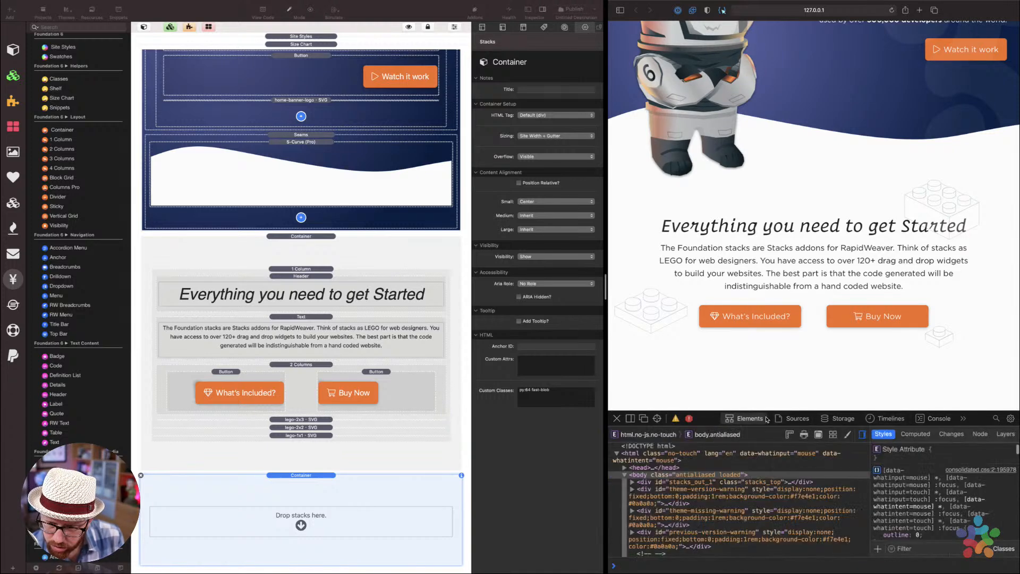
click(676, 419)
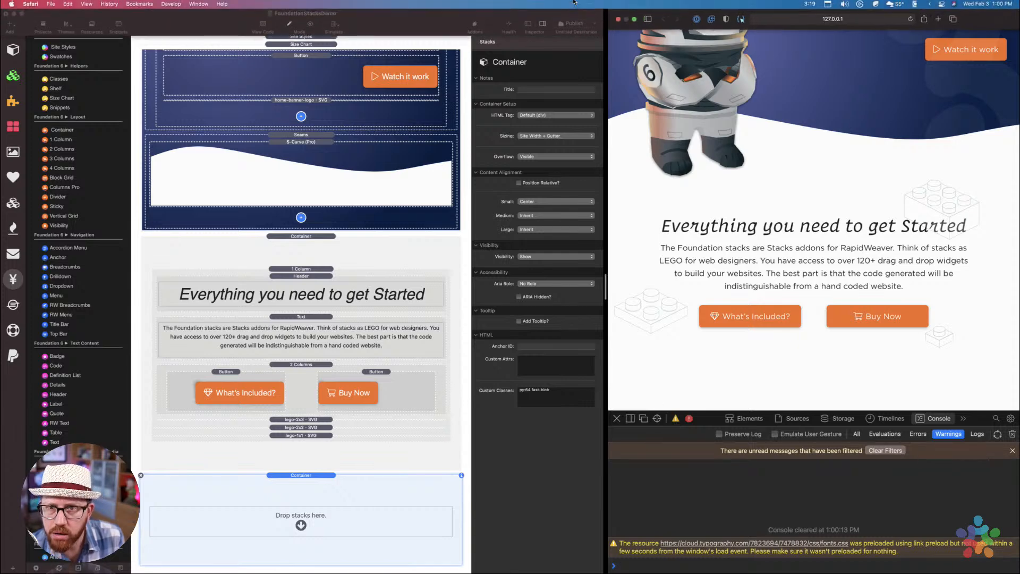
Disable Safari's cross-origin restrictions and reload the preview page
click(172, 4)
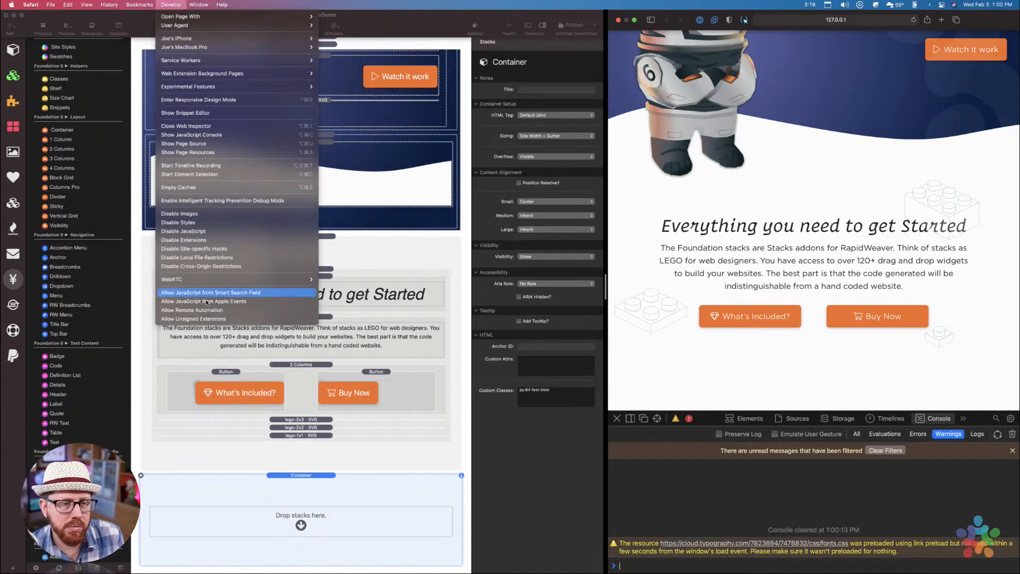
click(204, 267)
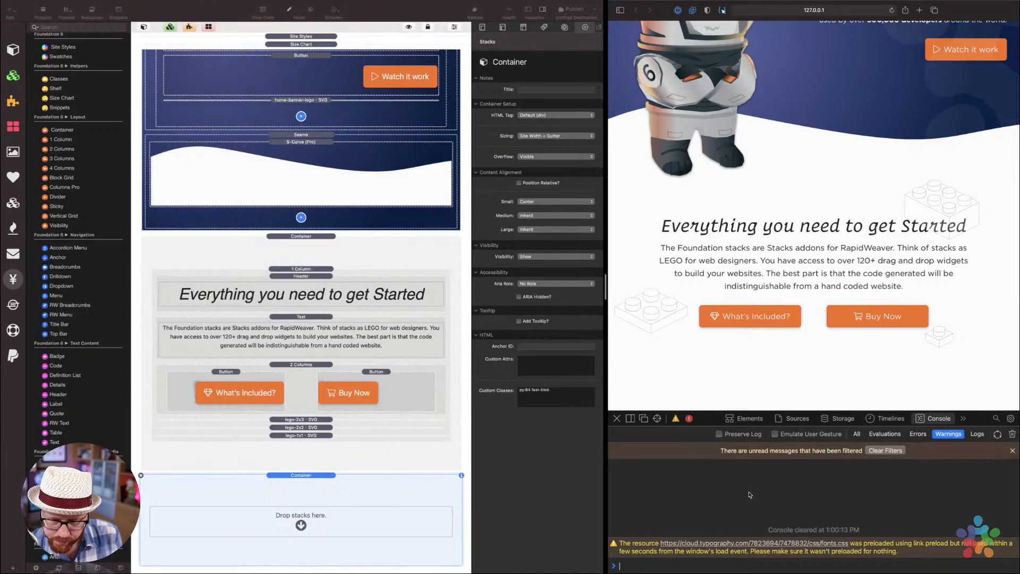
key(super+r)
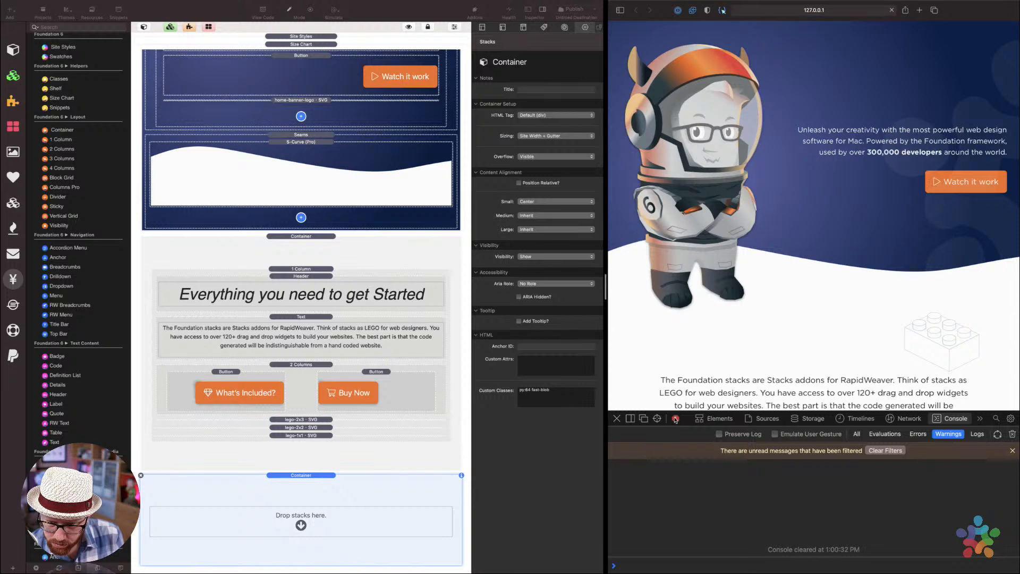
Examine the web inspector's console errors for resources that failed to load
click(676, 418)
drag(688, 420, 687, 348)
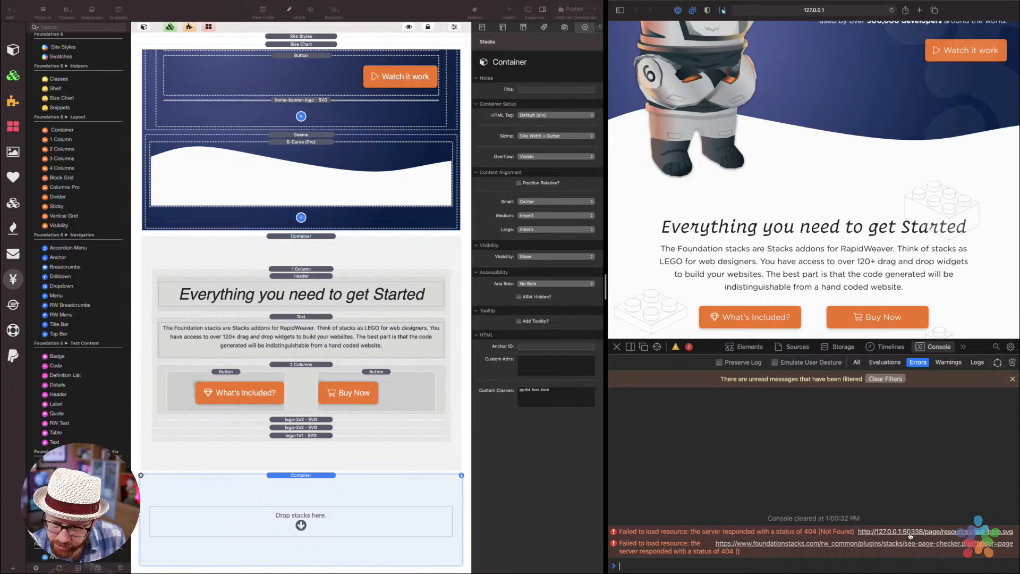
drag(701, 341, 703, 408)
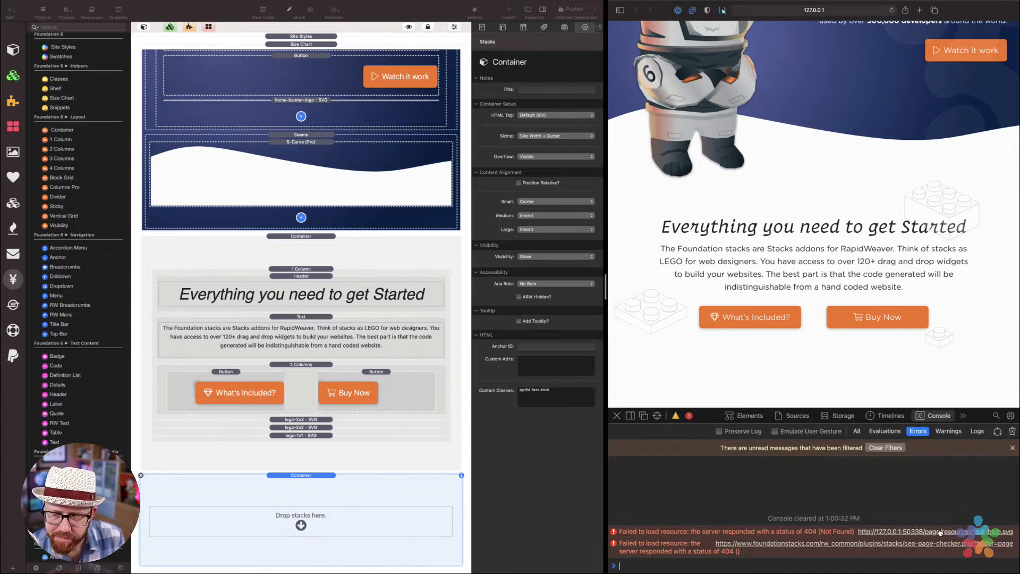
mouse_move(705, 418)
mouse_down()
mouse_move(705, 359)
mouse_move(704, 415)
mouse_up()
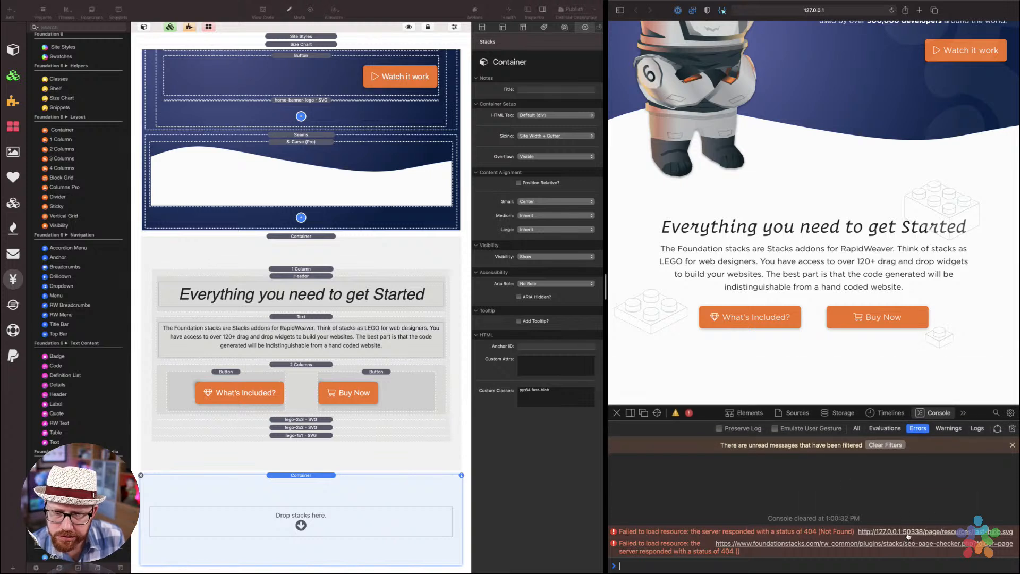
click(320, 472)
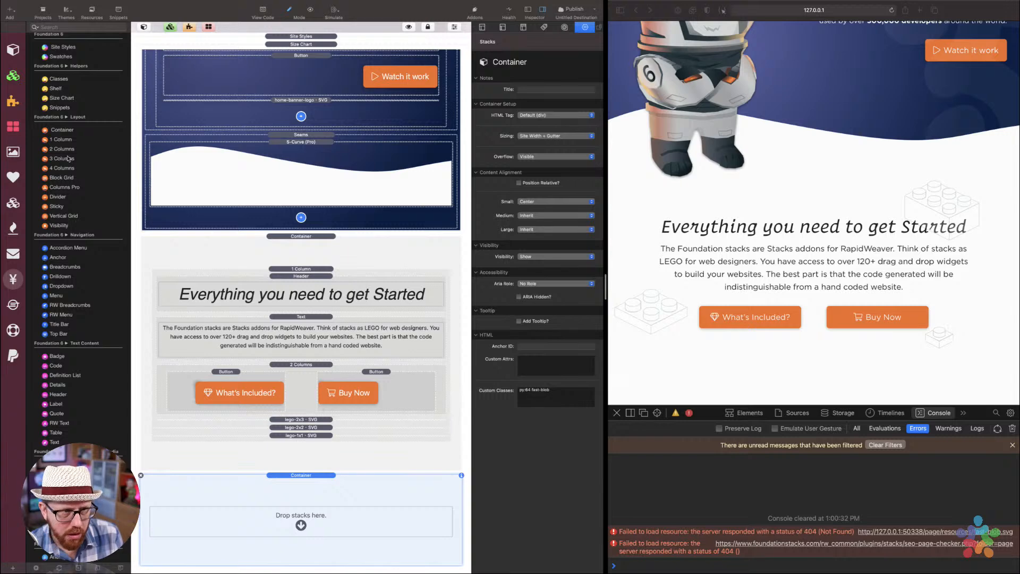
scroll(282, 47, up, 3)
click(288, 36)
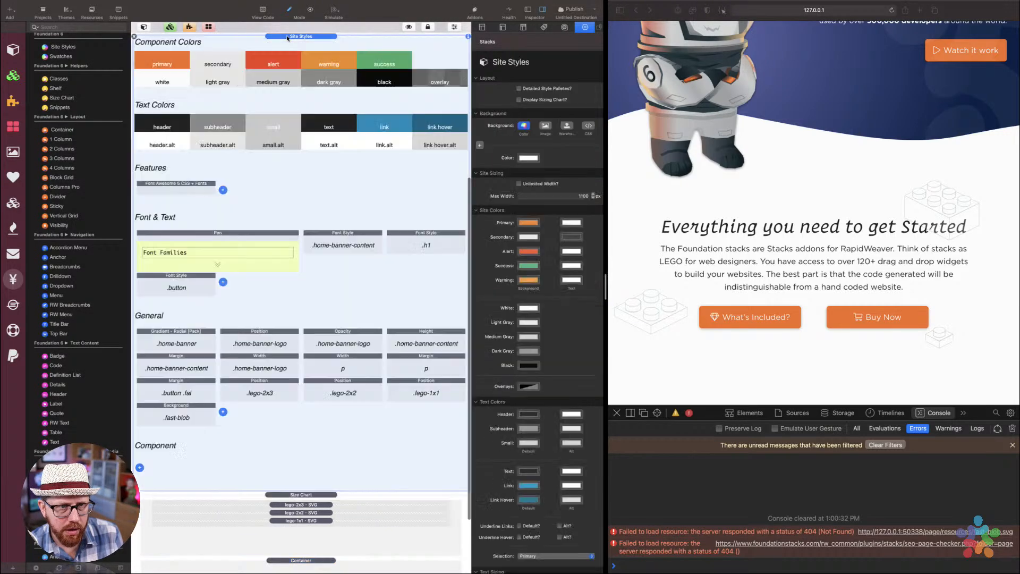
click(190, 416)
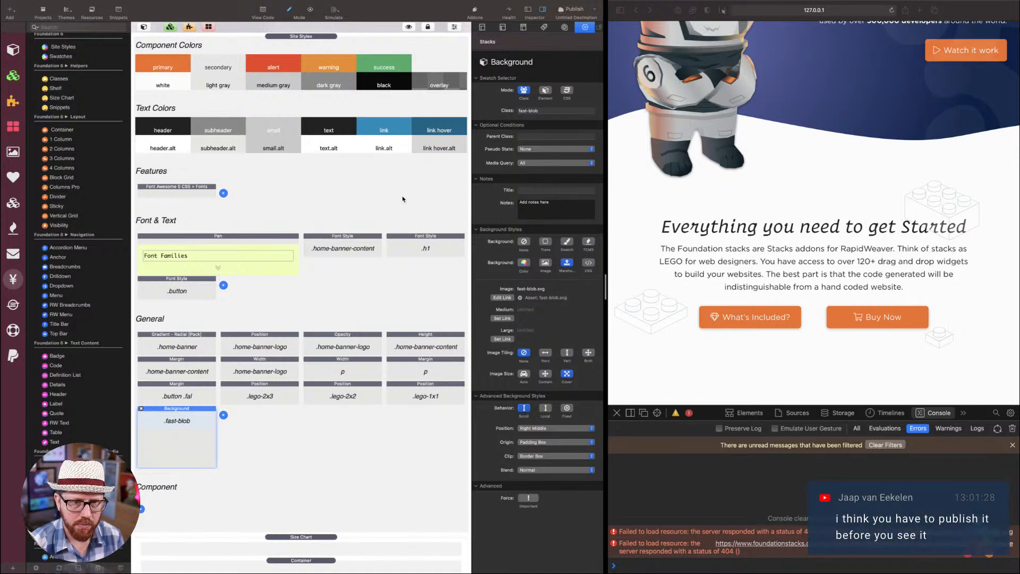
key(super+Tab)
key(super+Tab)
key(super+Tab)
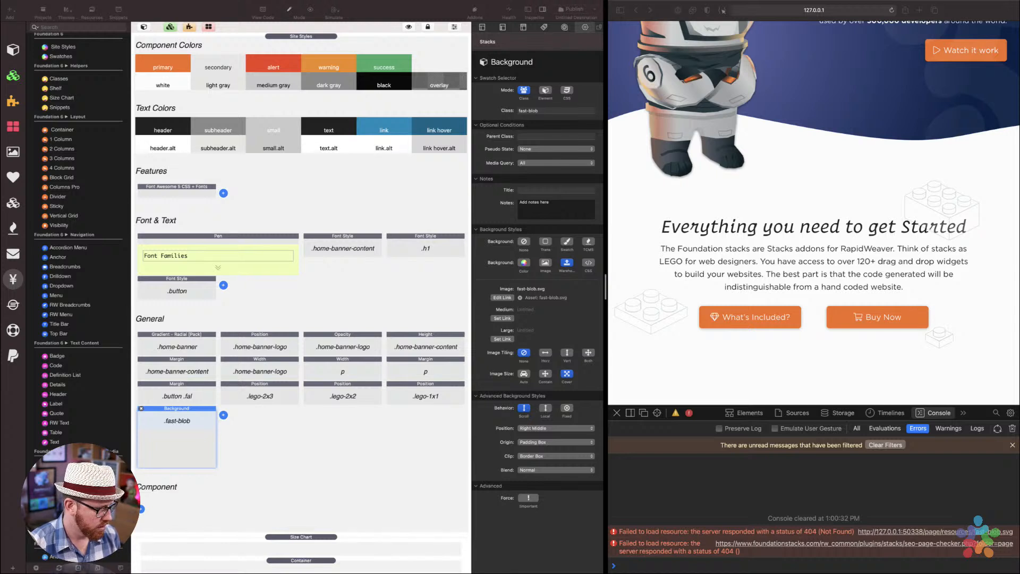
click(504, 298)
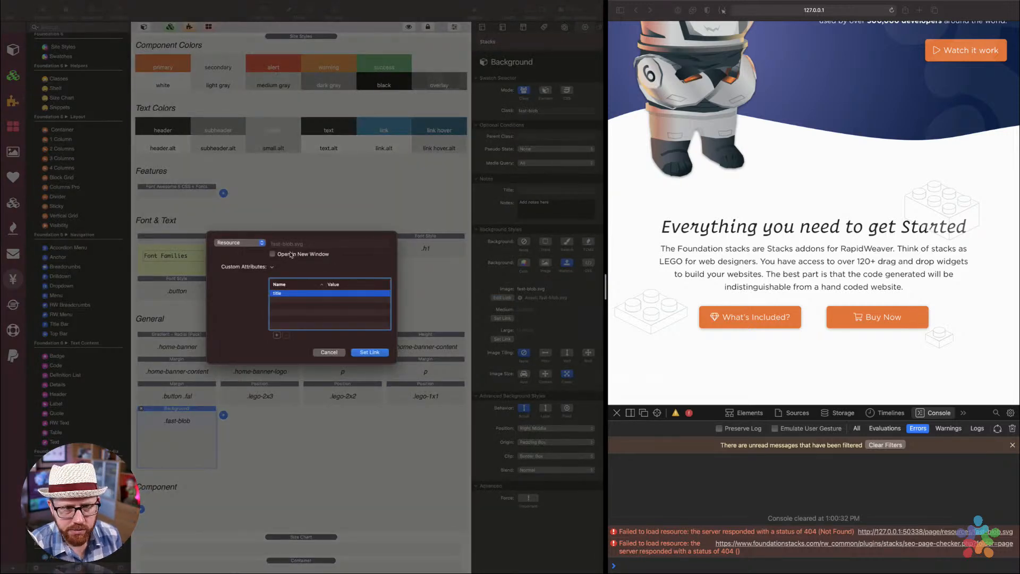
click(246, 243)
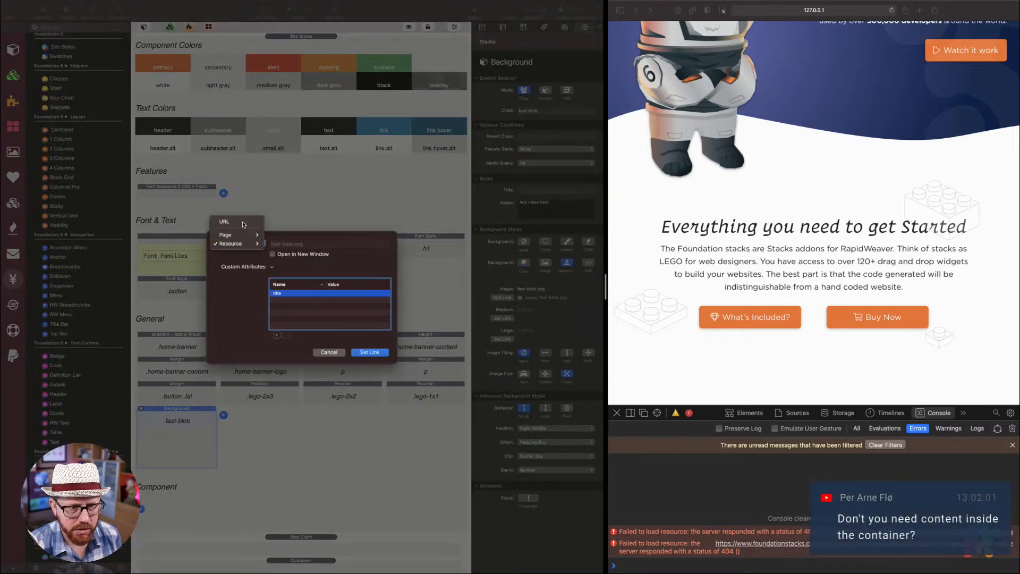
click(229, 223)
text(http://sandbox.joeworkman.net/fast-blob.svg)
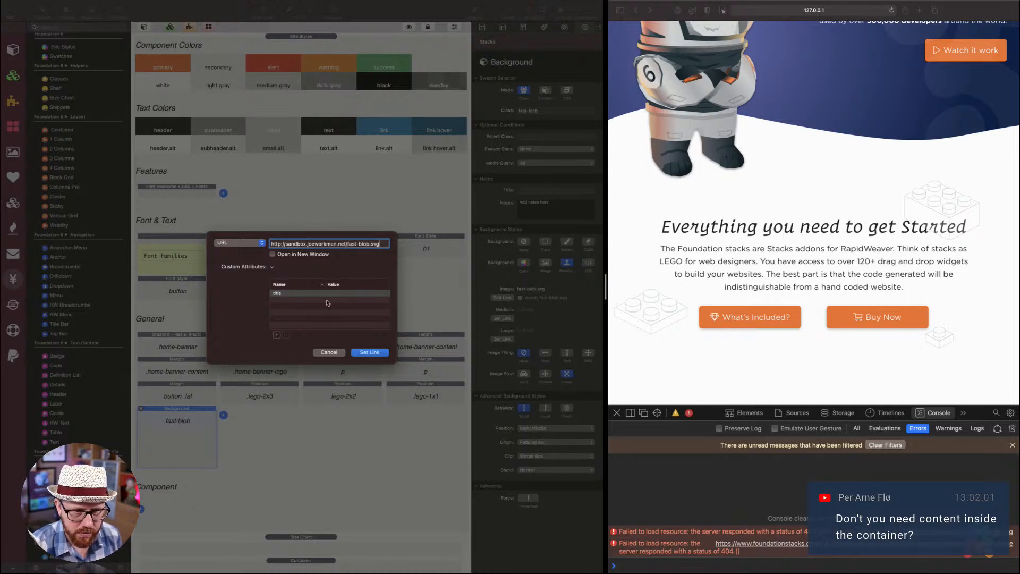
click(281, 246)
text(s)
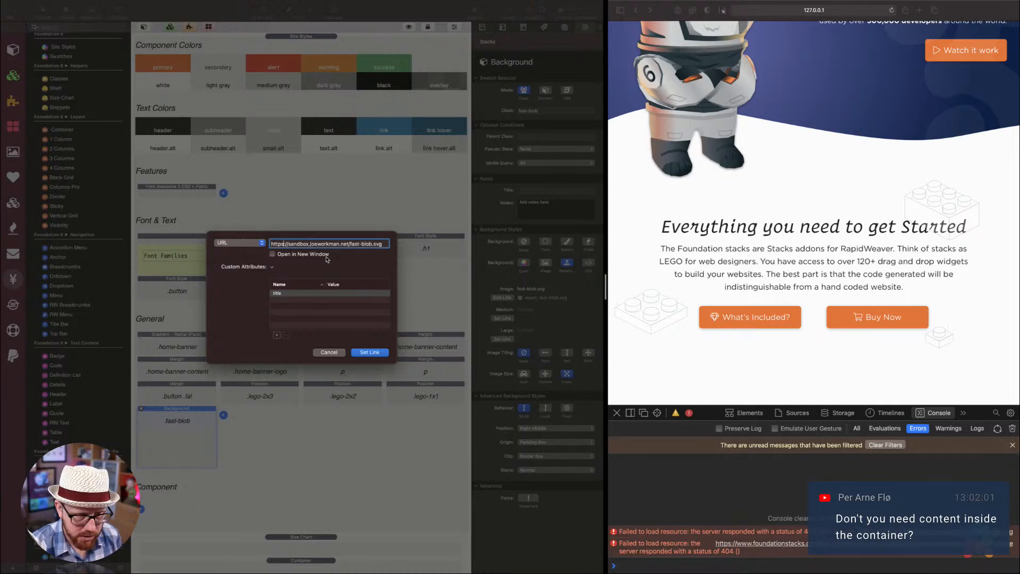
click(367, 353)
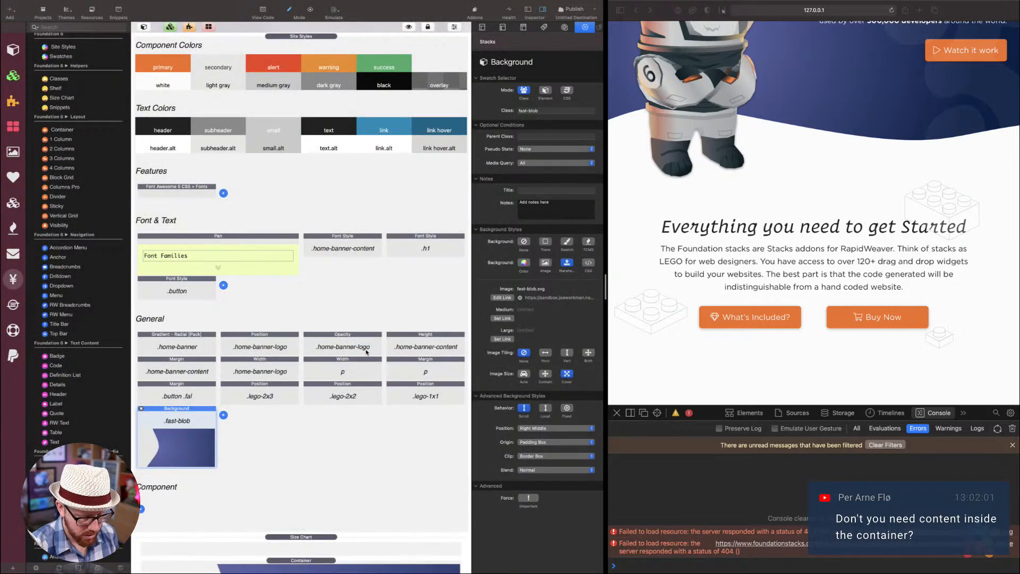
Switch to Safari, reload the preview, and check the blob background below the Get Started buttons
key(super+Tab)
key(super+r)
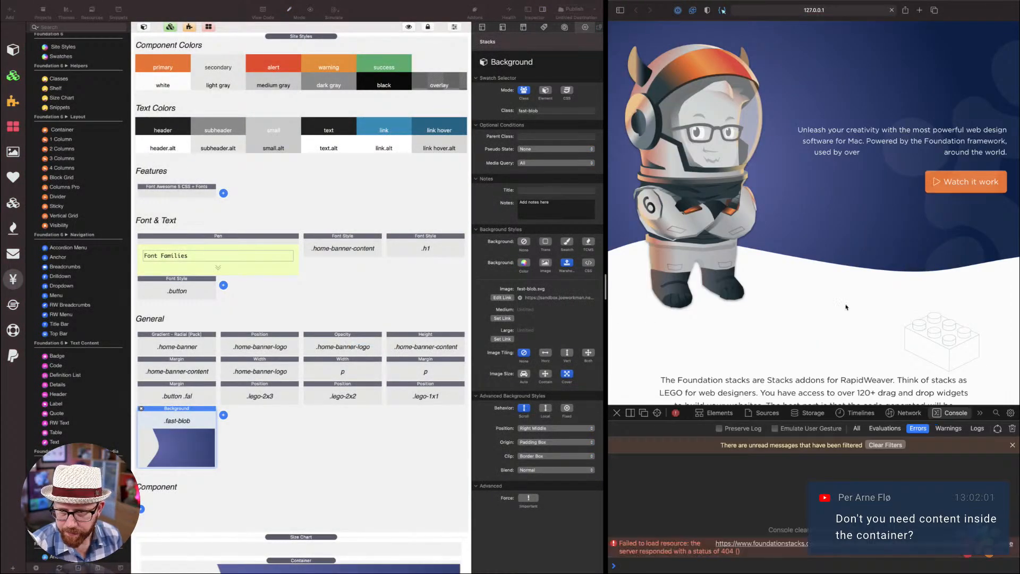
scroll(851, 319, down, 5)
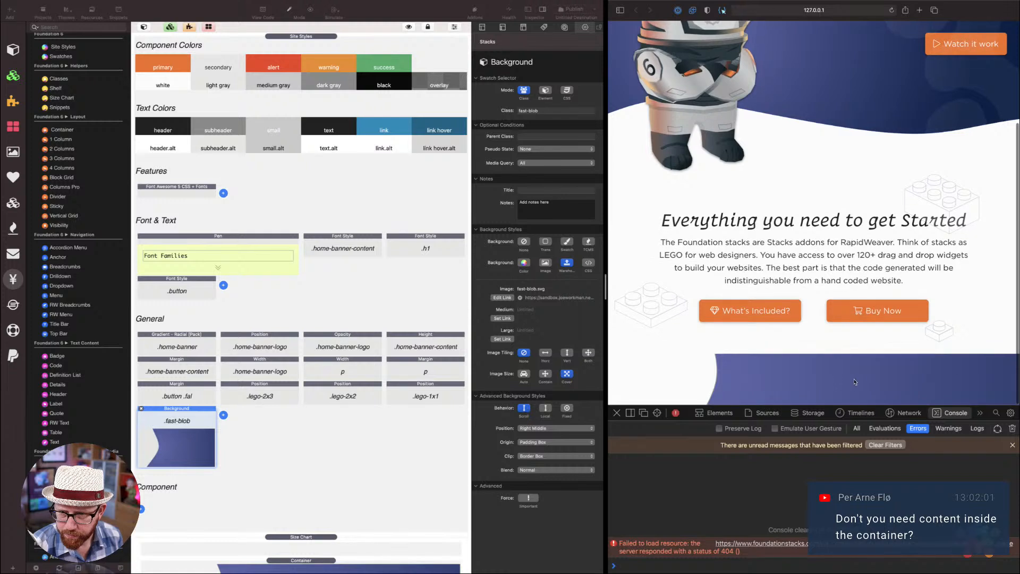
Set the fast-blob swatch's image size to Contain and reload the Safari preview
click(548, 376)
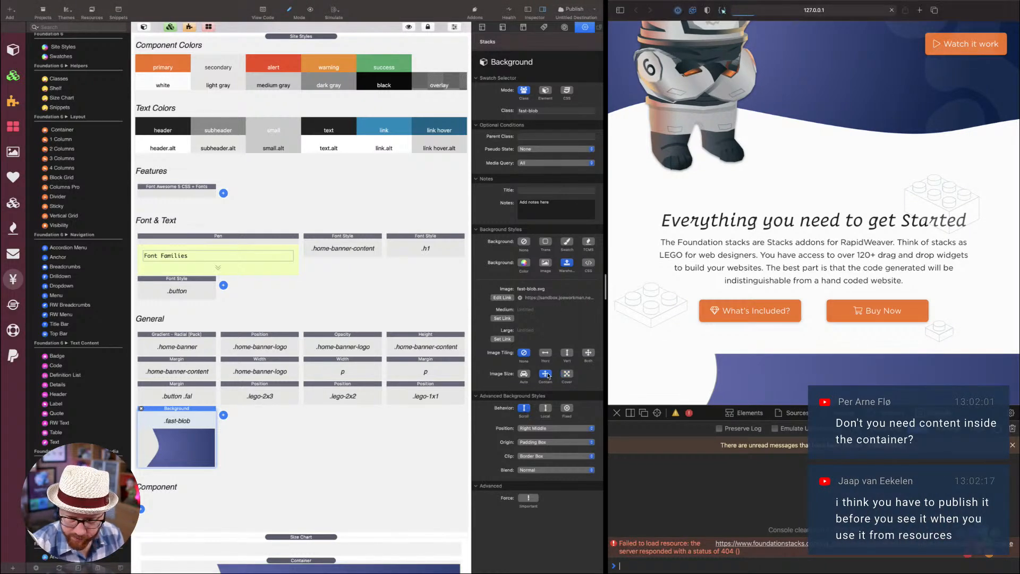
click(674, 251)
key(super+r)
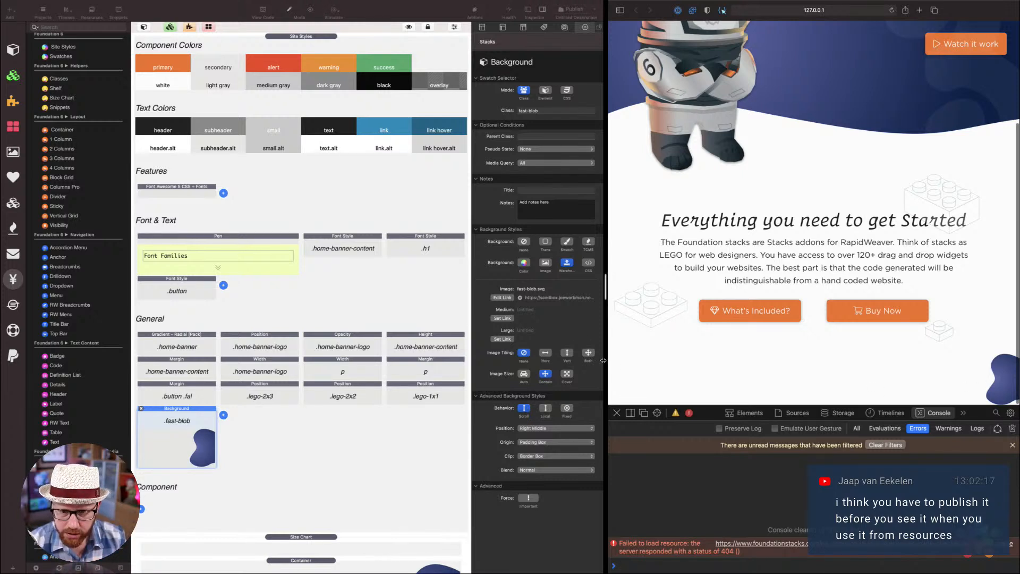
Try the Auto image size on the fast-blob swatch in the Safari preview and restore it to Contain
click(524, 375)
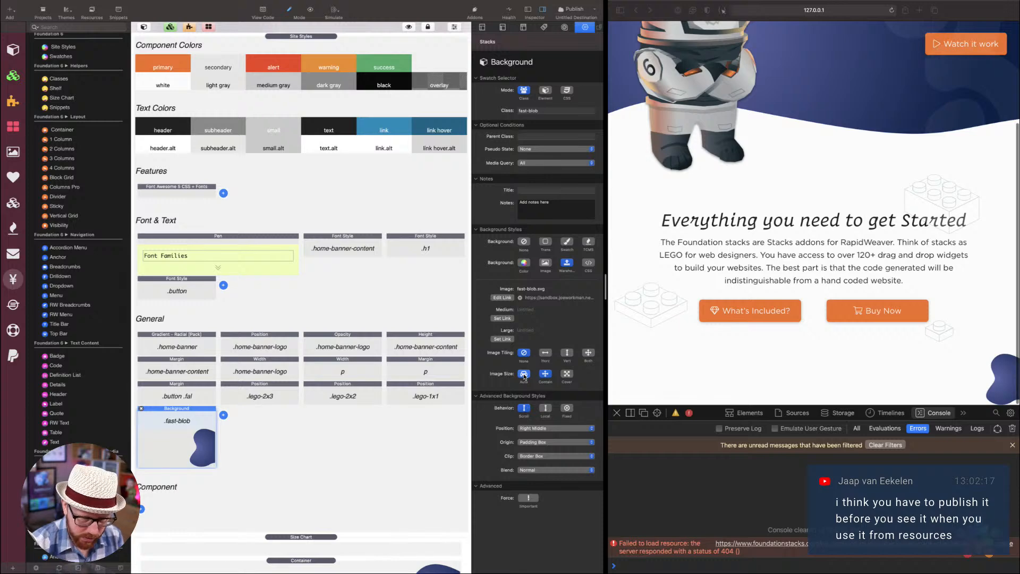
key(super+Tab)
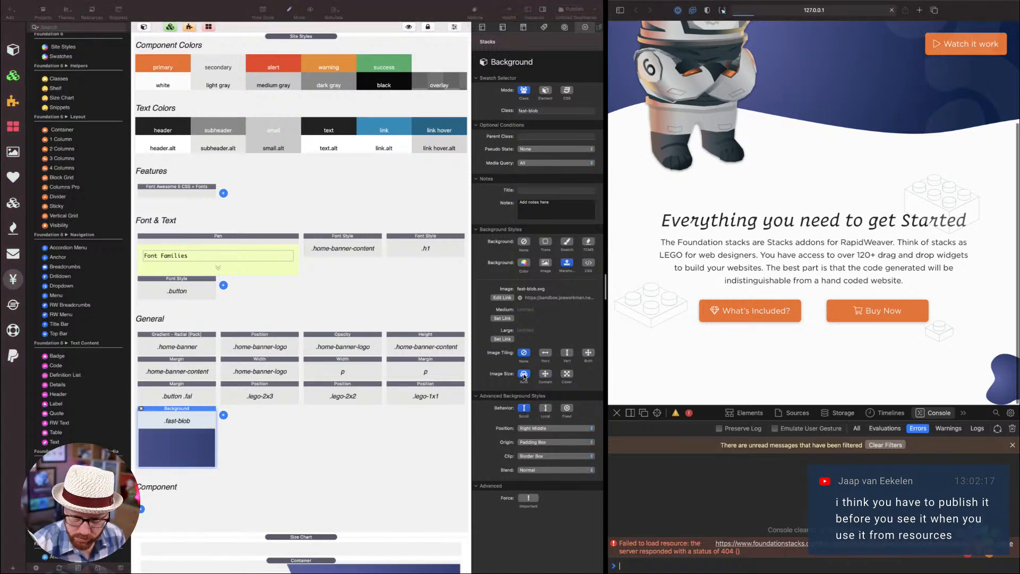
key(super+r)
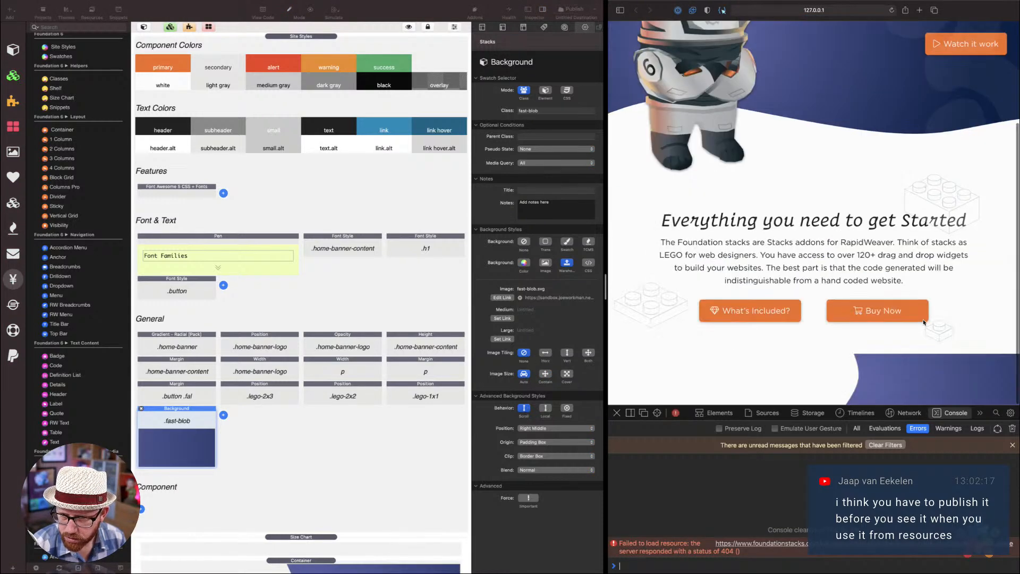
click(546, 374)
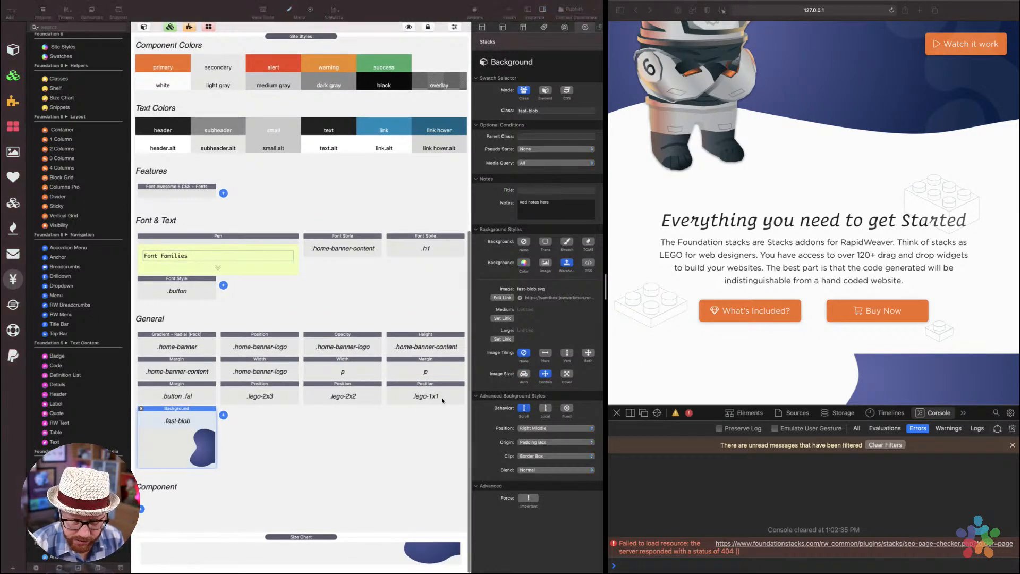
Add a 2 Columns stack to the container with the blob background and place a Picture stack in its second column
click(308, 36)
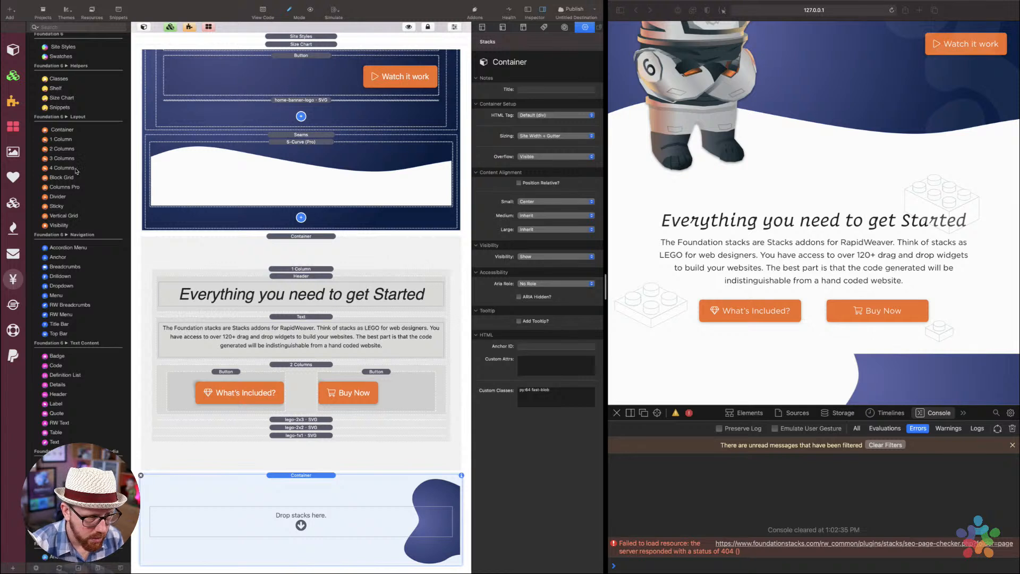
click(57, 151)
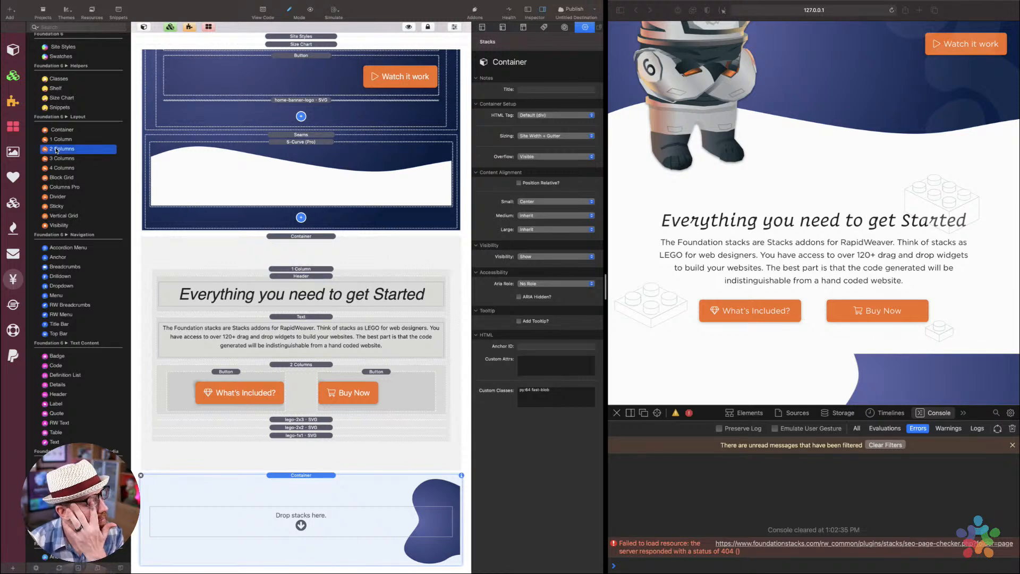
drag(57, 150, 295, 517)
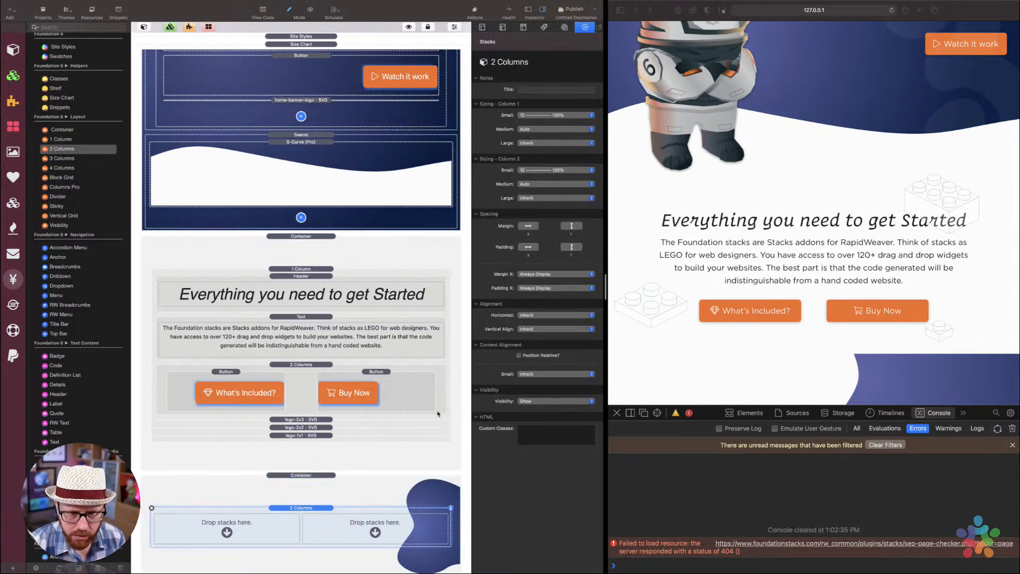
scroll(422, 437, down, 2)
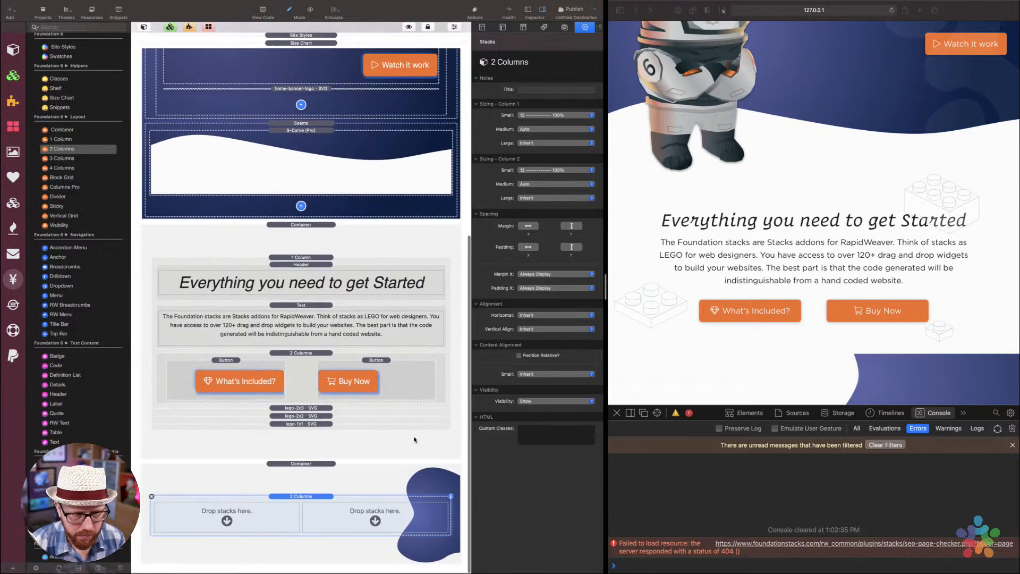
click(723, 10)
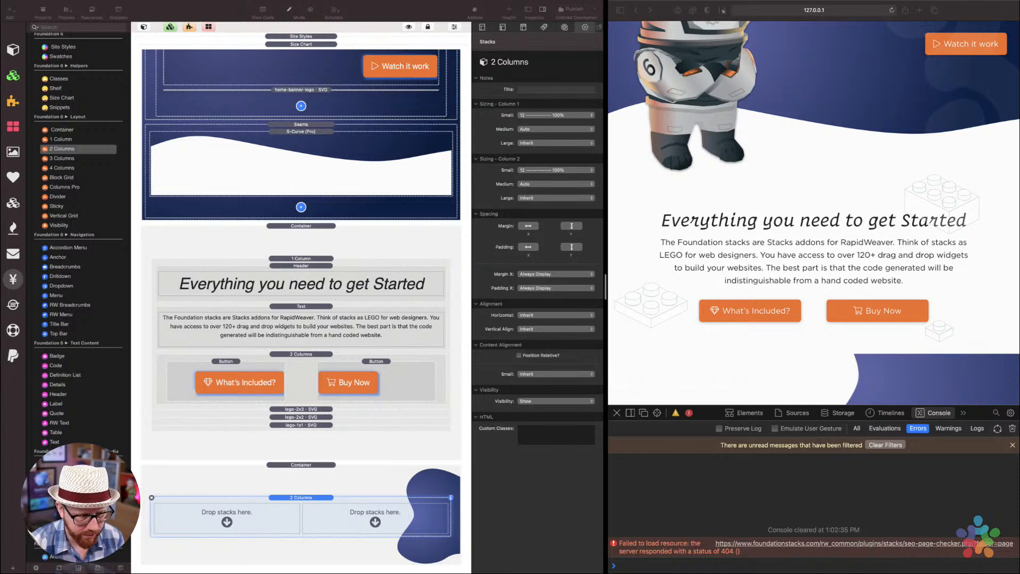
drag(79, 502, 352, 513)
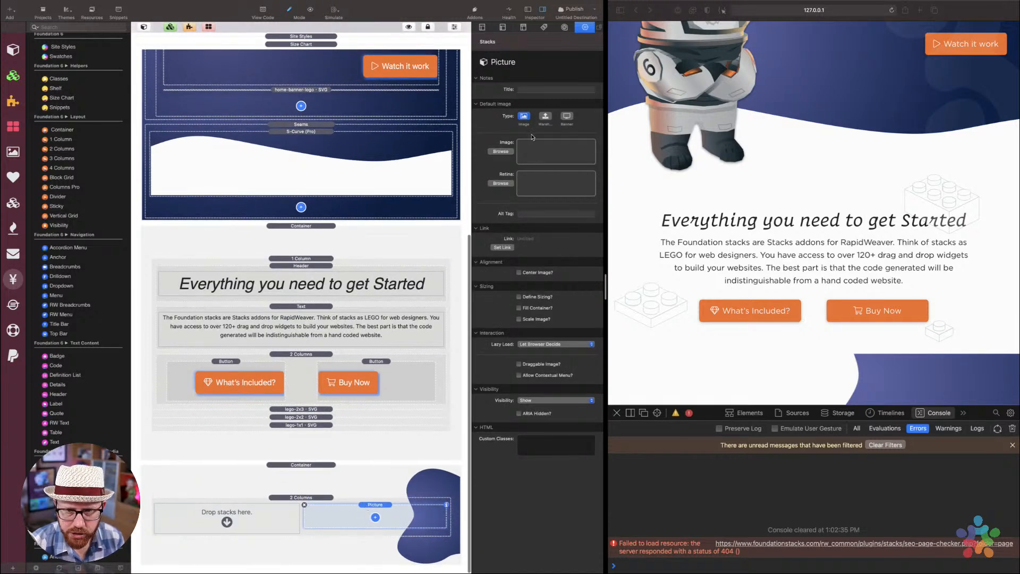
Open foundationstacks.com in a new Safari tab and look over the home page section with the laptop and monitor mockup
click(868, 114)
key(super+t)
text(foundationstacks.com)
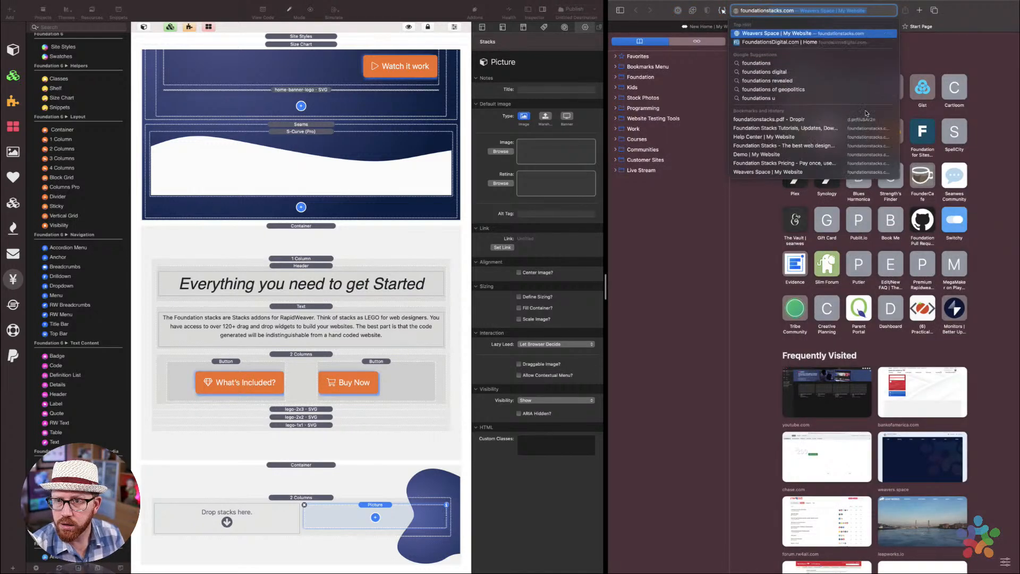
key(Return)
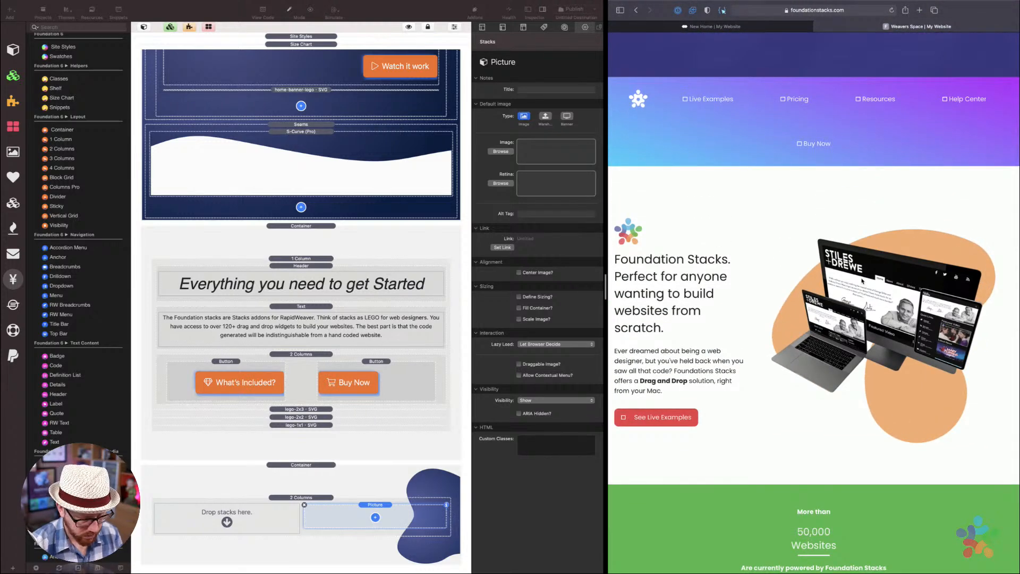
key(alt+super+c)
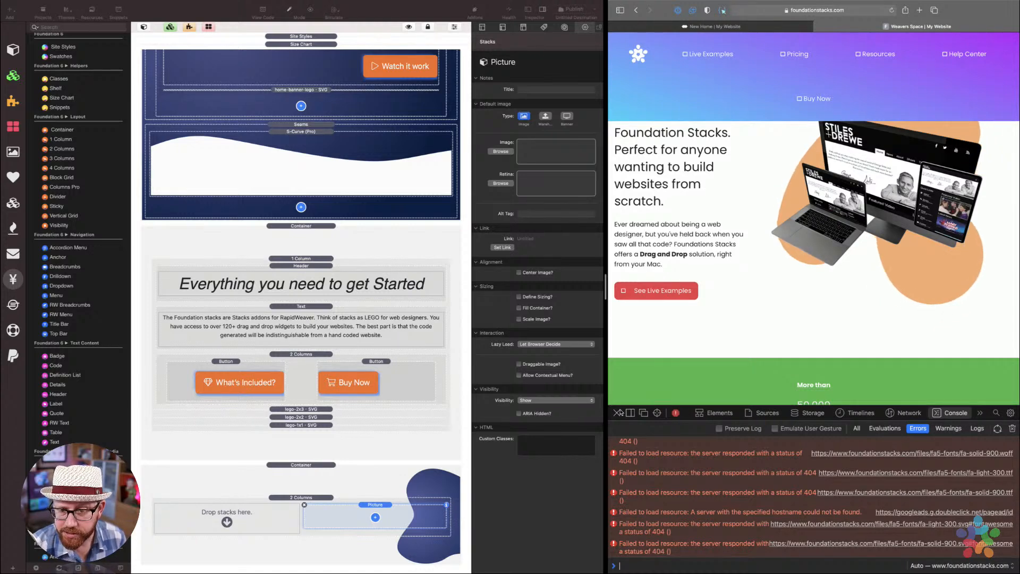
click(617, 413)
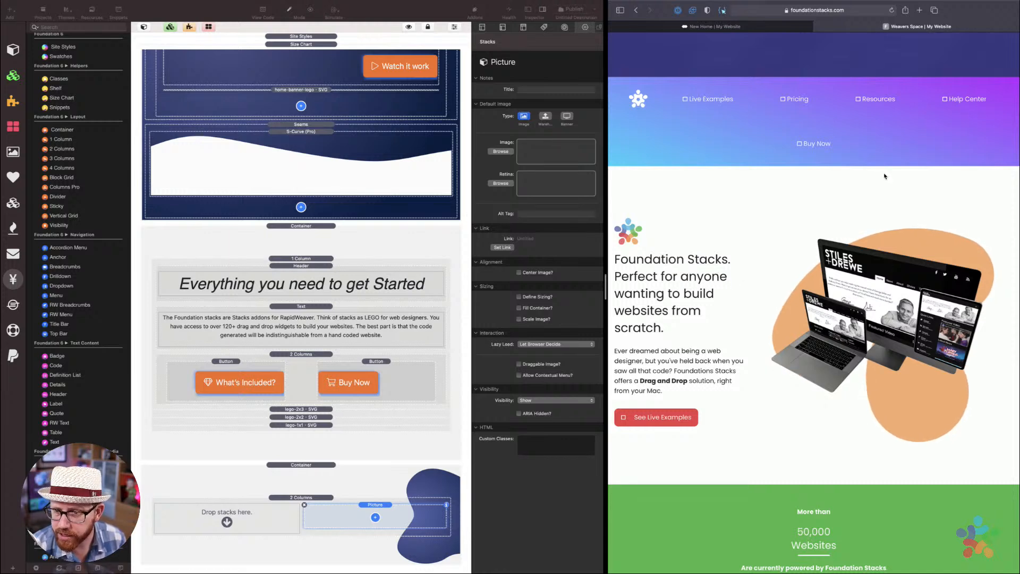
scroll(925, 282, down, 8)
scroll(868, 281, up, 7)
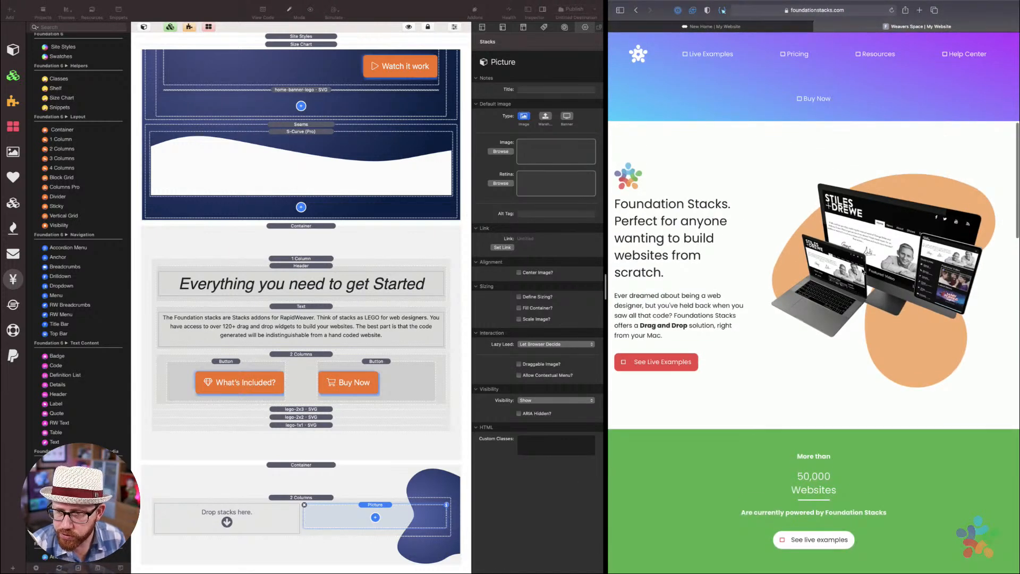
scroll(865, 277, up, 3)
Look through the site's image resources in the web inspector for the laptop and monitor mockup, image-239.png
key(alt+super+c)
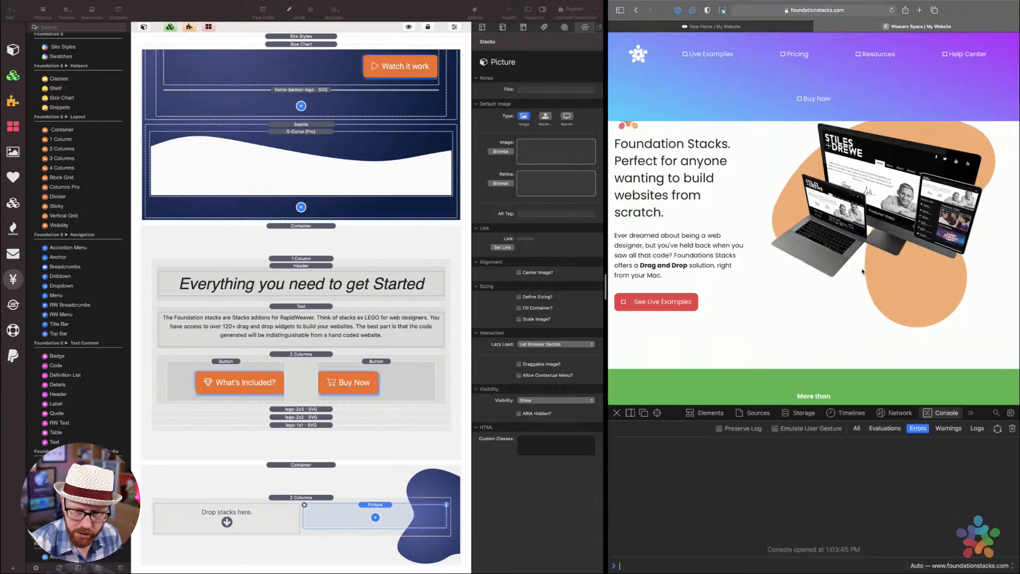
click(898, 413)
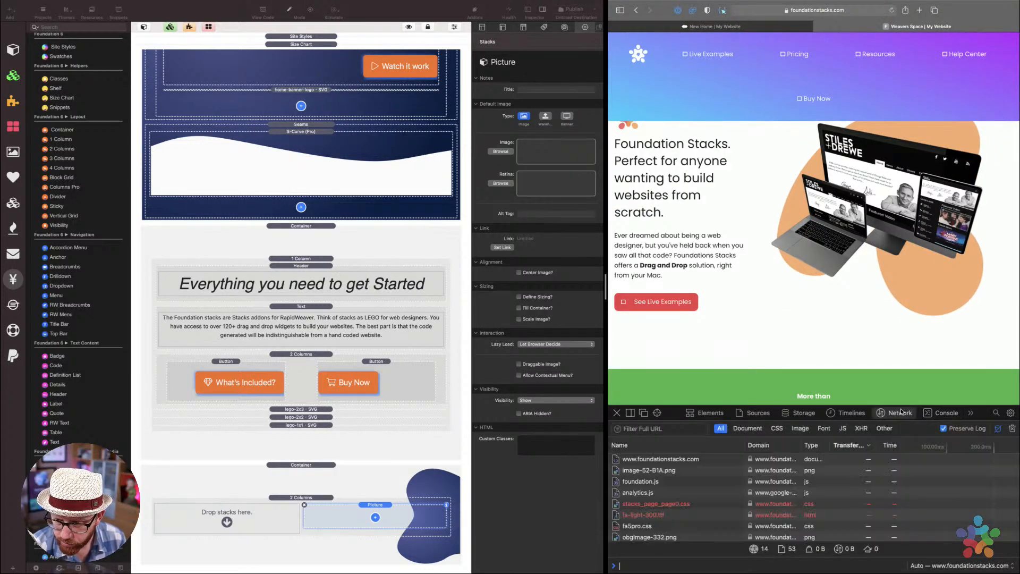
drag(673, 416, 673, 279)
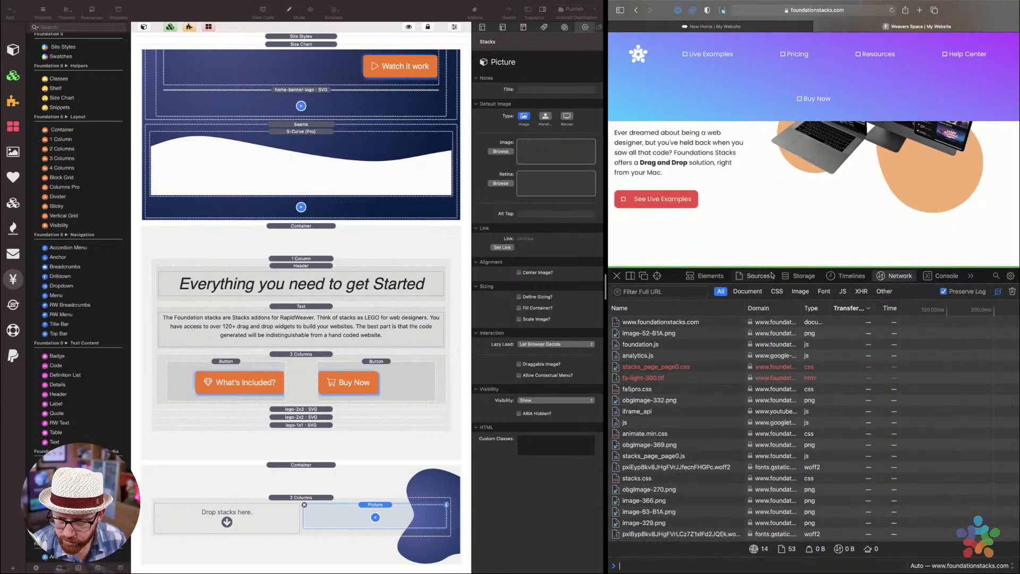
click(759, 276)
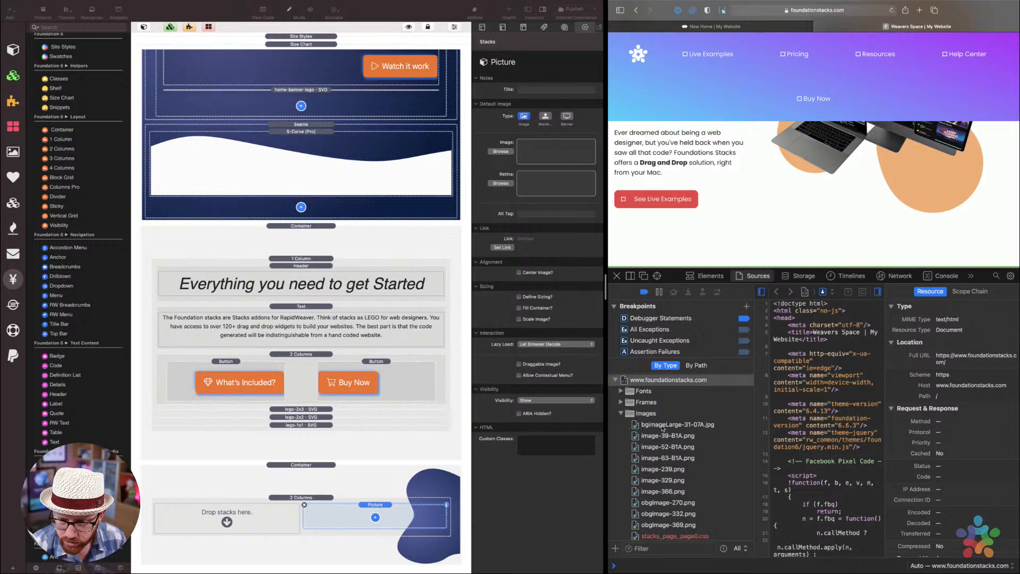
click(663, 424)
key(Down)
key(Down)
key(Down)
key(Down)
key(Down)
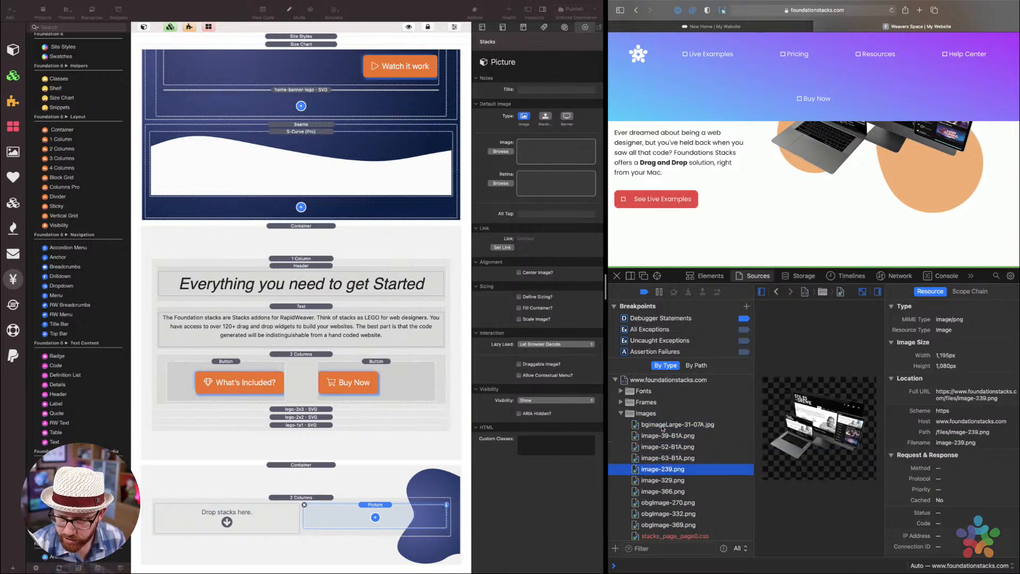
key(Up)
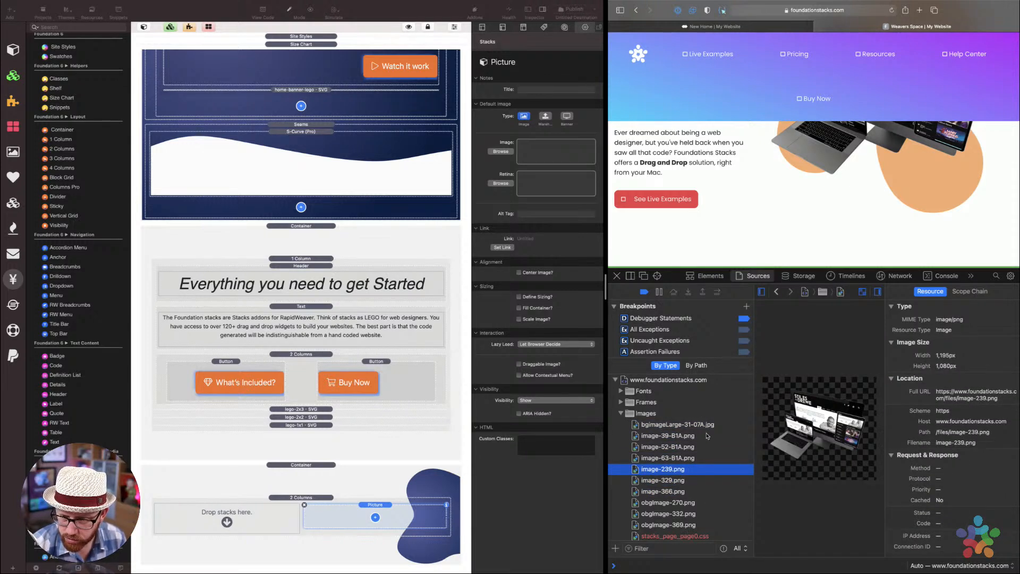
Save image-239.png to the Downloads folder and close the foundationstacks.com tab
right_click(679, 471)
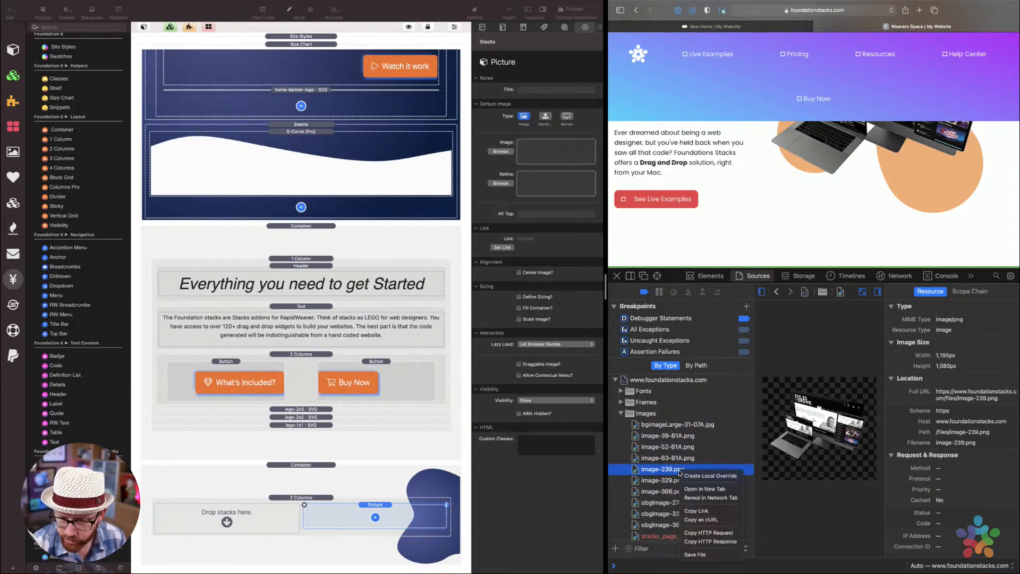
click(701, 554)
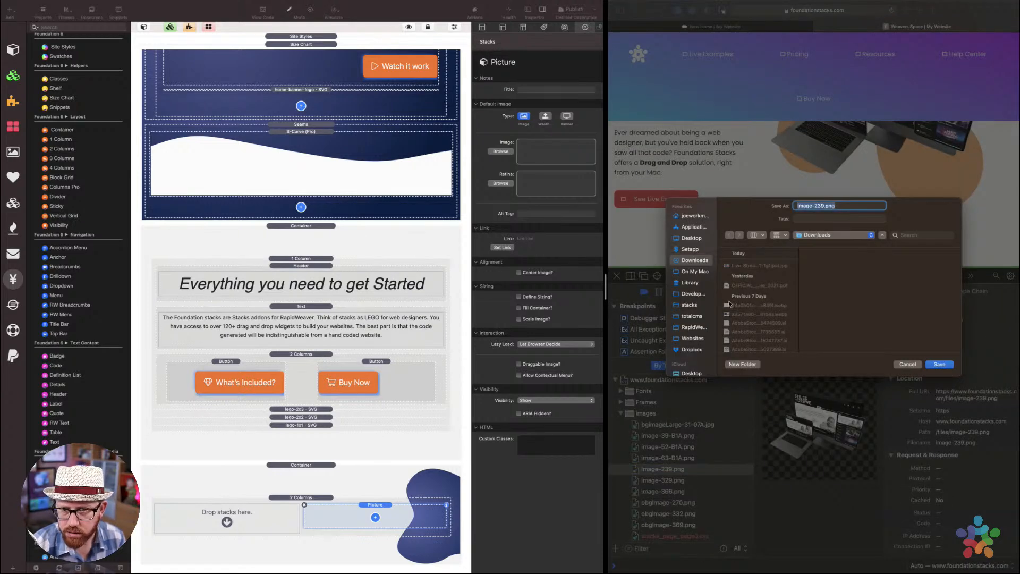
click(944, 364)
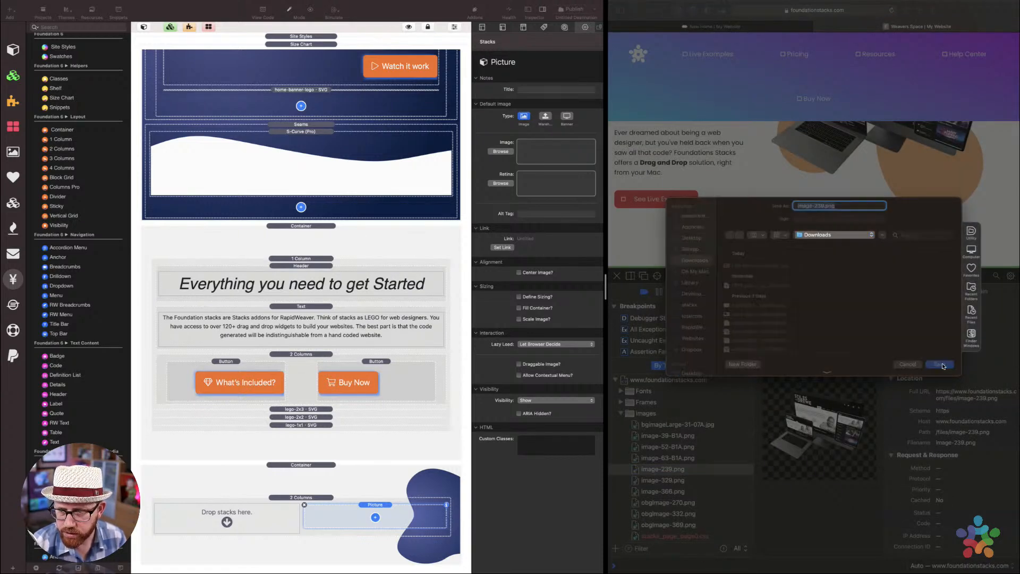
click(838, 330)
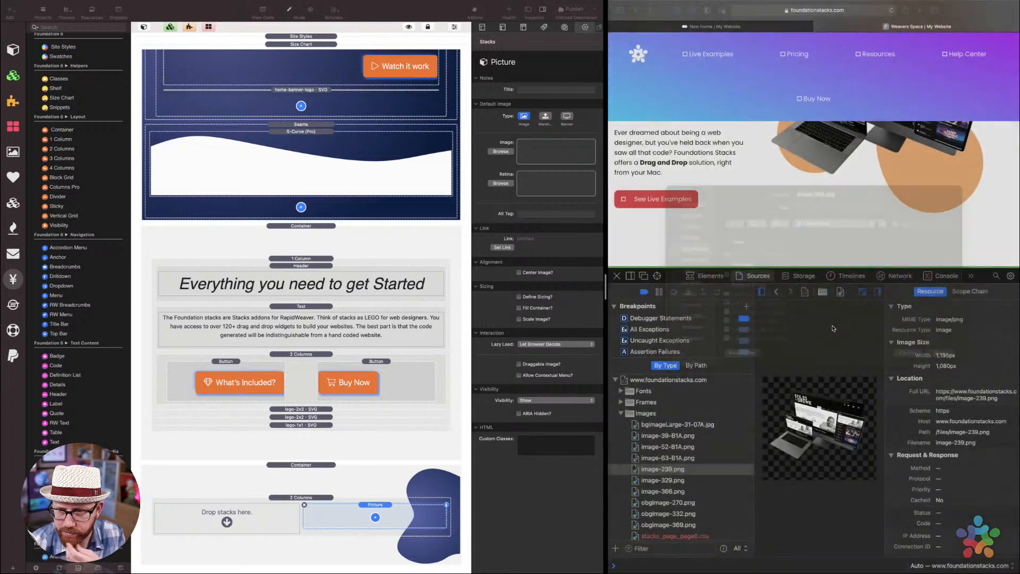
click(617, 277)
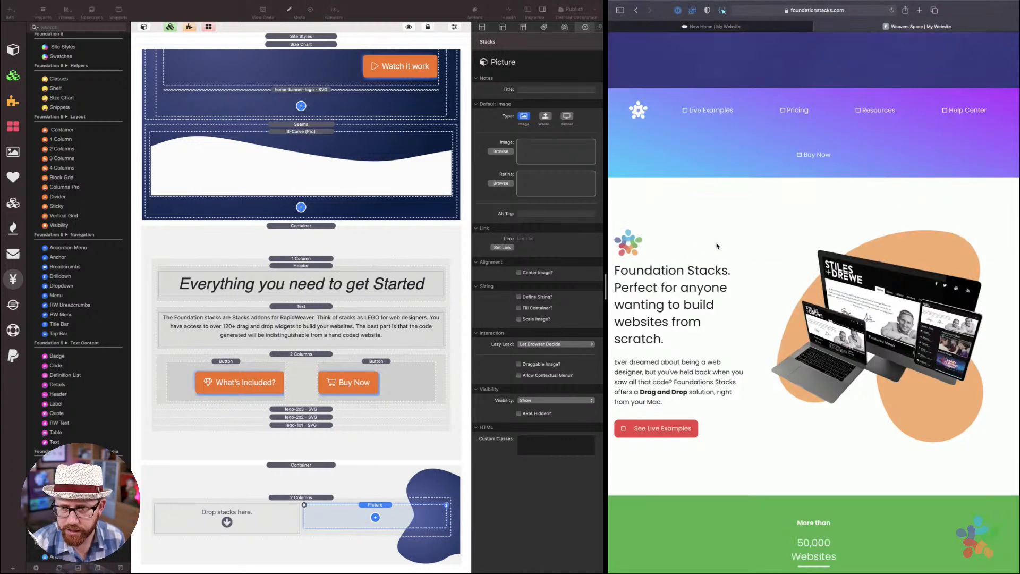
scroll(717, 244, up, 8)
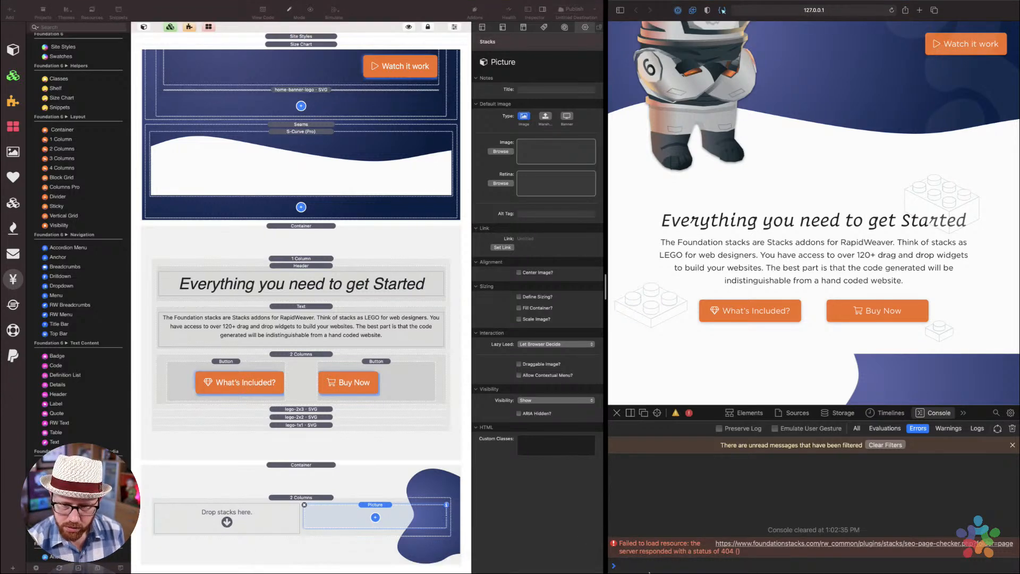
Set the downloaded image-239.png as the default image of the RapidWeaver Picture stack
mouse_move(650, 571)
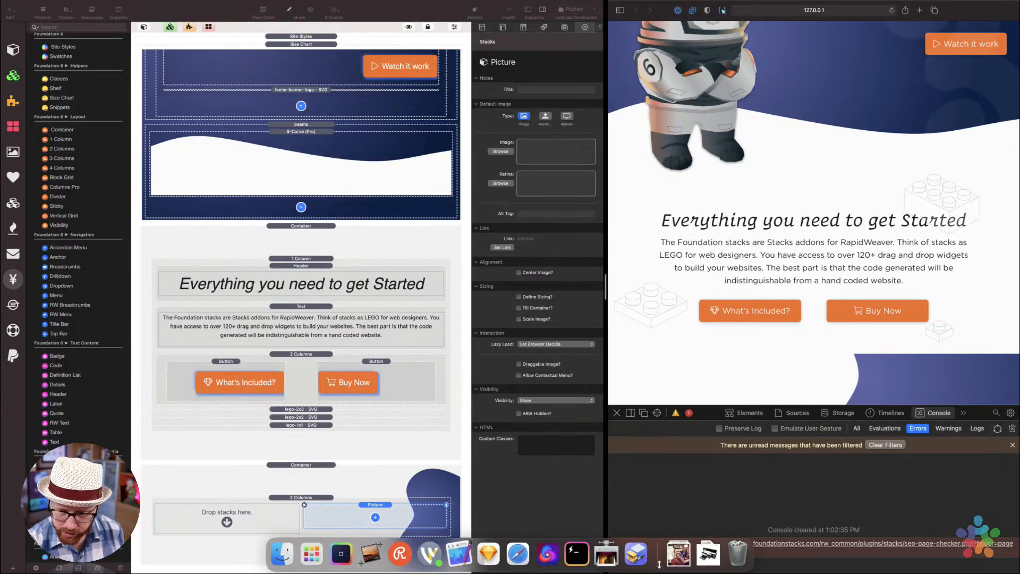
click(691, 555)
drag(504, 141, 541, 154)
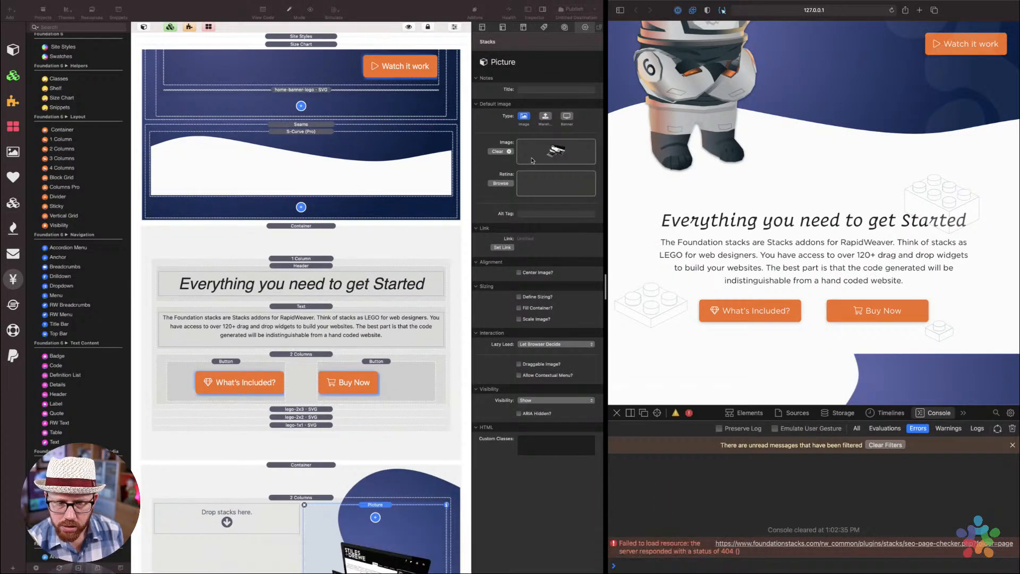
scroll(419, 390, down, 5)
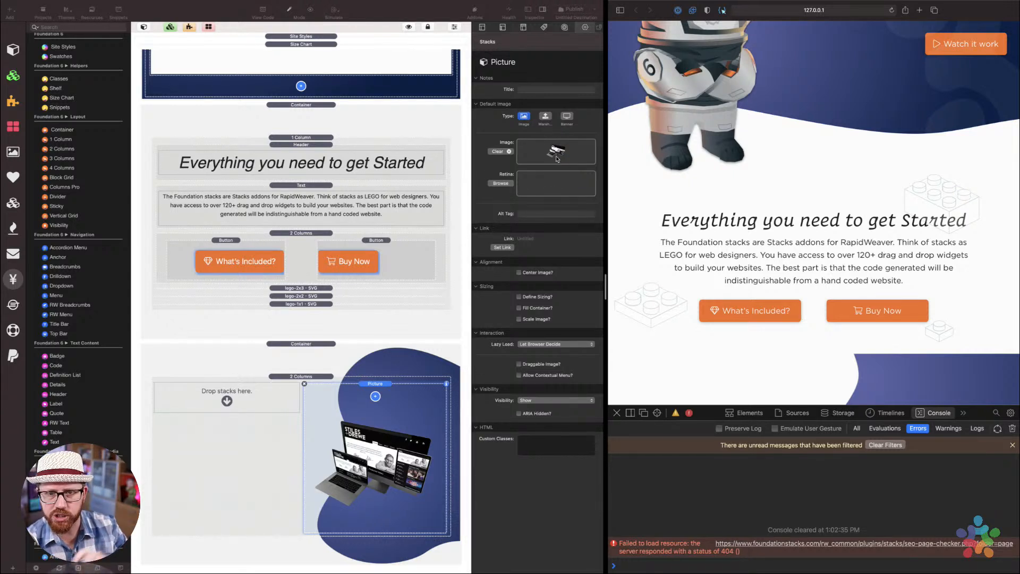
Add a Source - Drag & Drop child to the Picture stack and remove it again
click(375, 414)
click(375, 396)
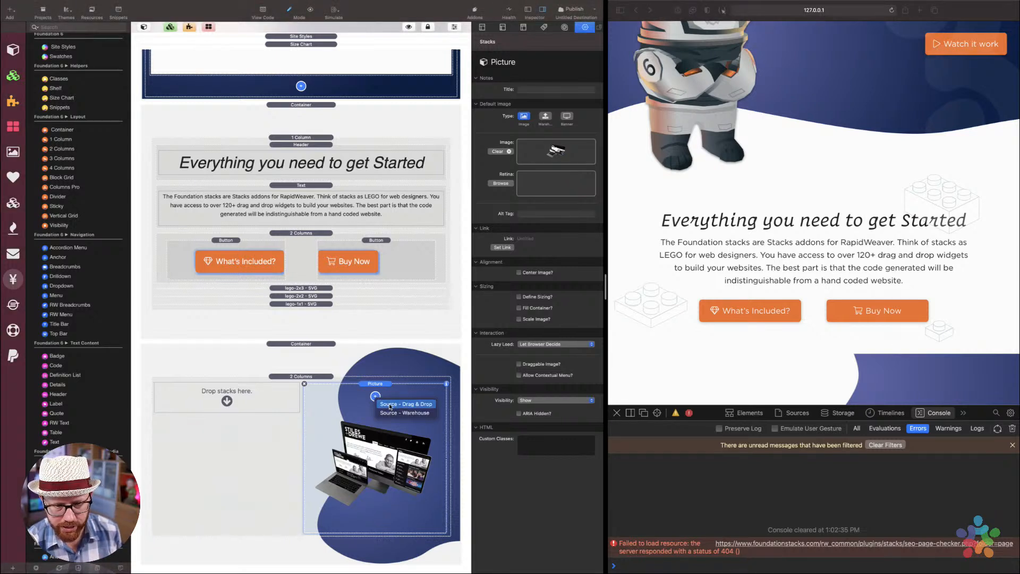
click(369, 390)
click(376, 396)
click(380, 446)
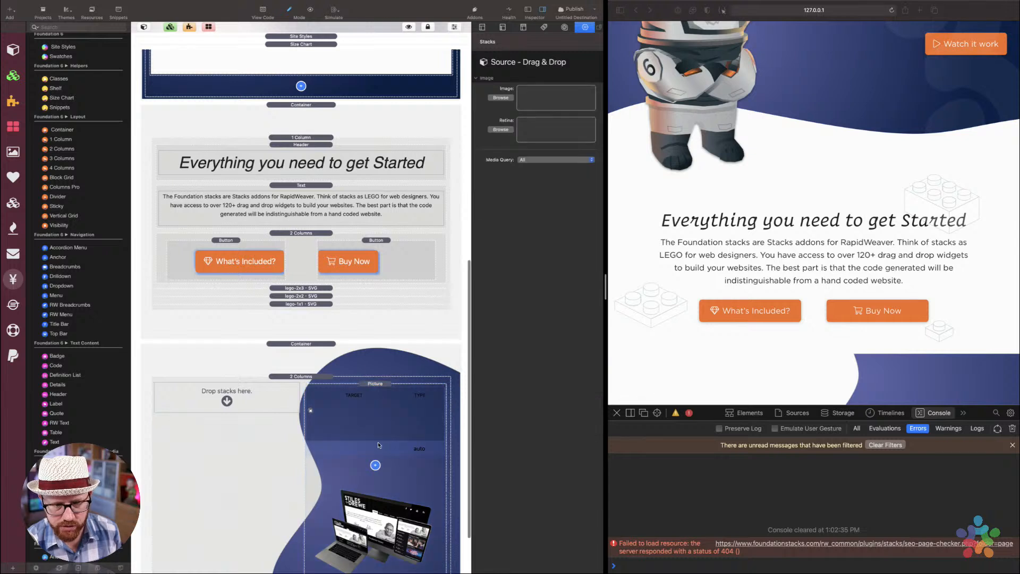
click(311, 412)
click(375, 385)
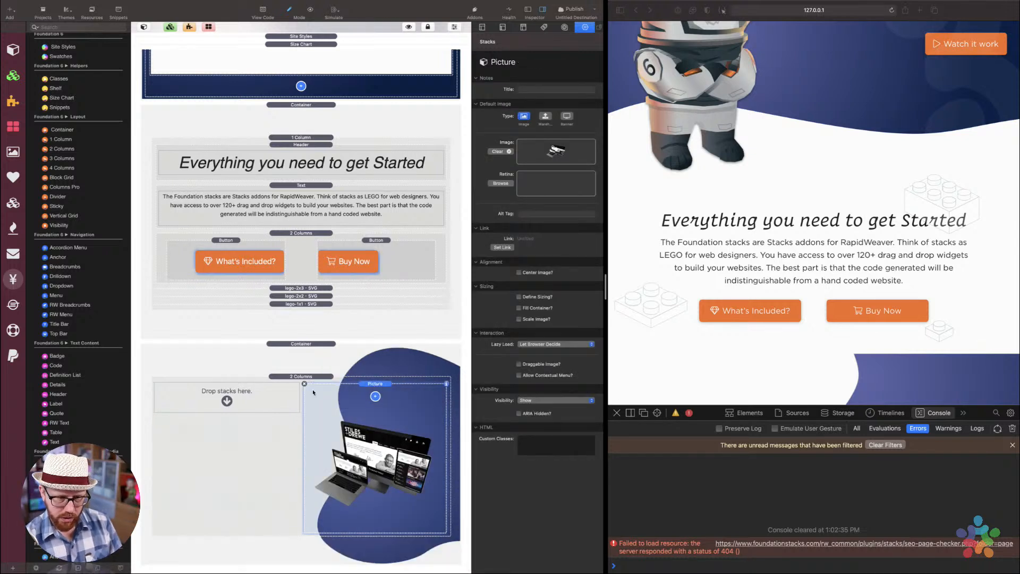
Check the Fast & Modern gauge icon in the Sketch design, then open the Nucleo icon library and enlarge its window
click(250, 392)
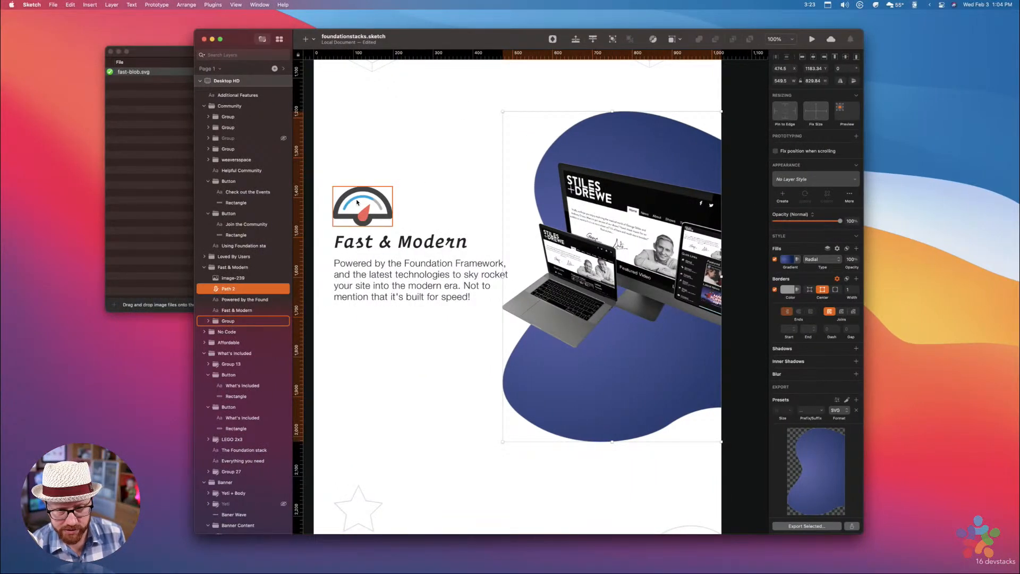
click(357, 202)
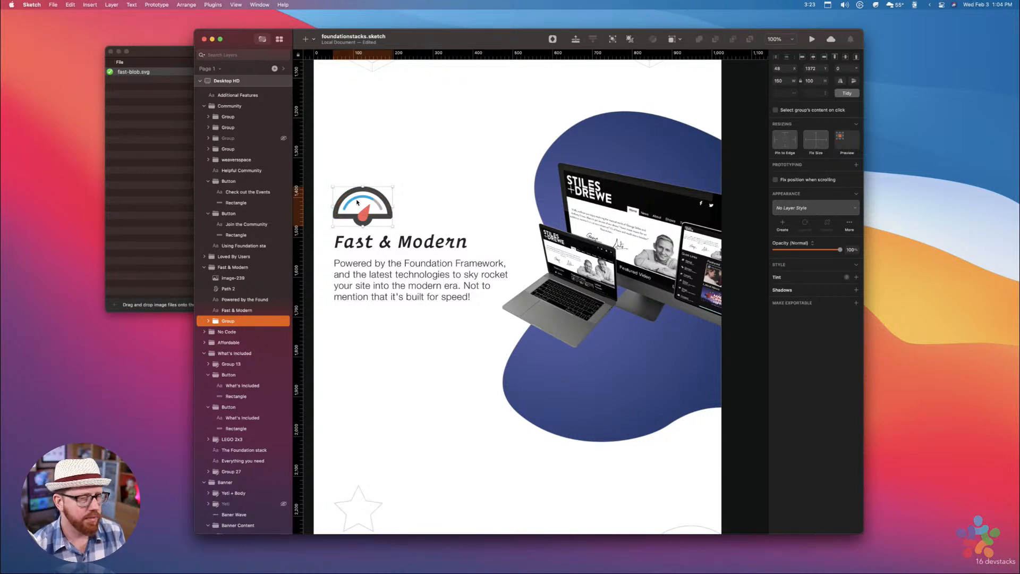
click(166, 95)
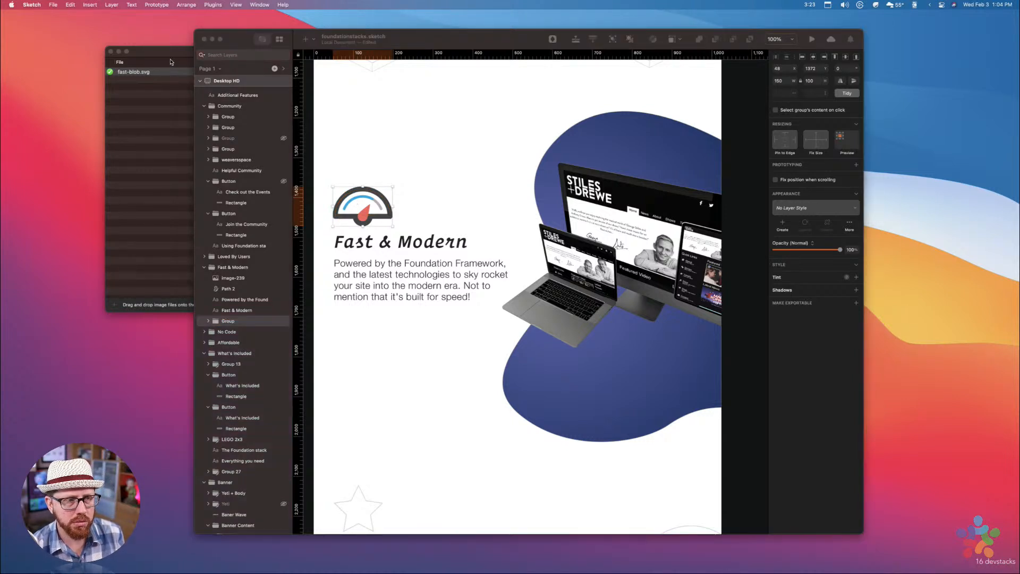
key(Return)
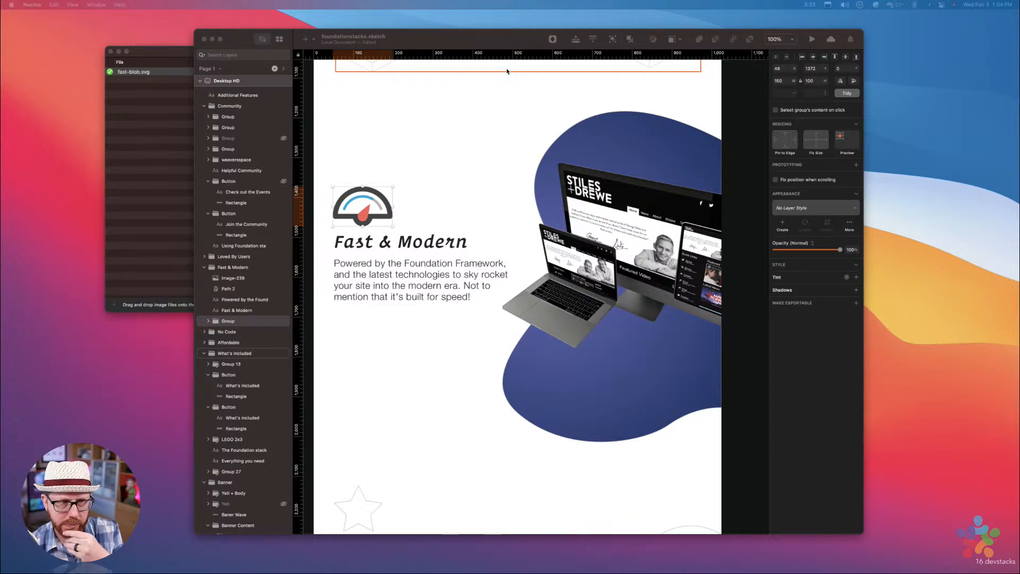
mouse_move(0, 16)
mouse_down()
mouse_move(280, 17)
mouse_move(505, 114)
mouse_move(483, 148)
mouse_up()
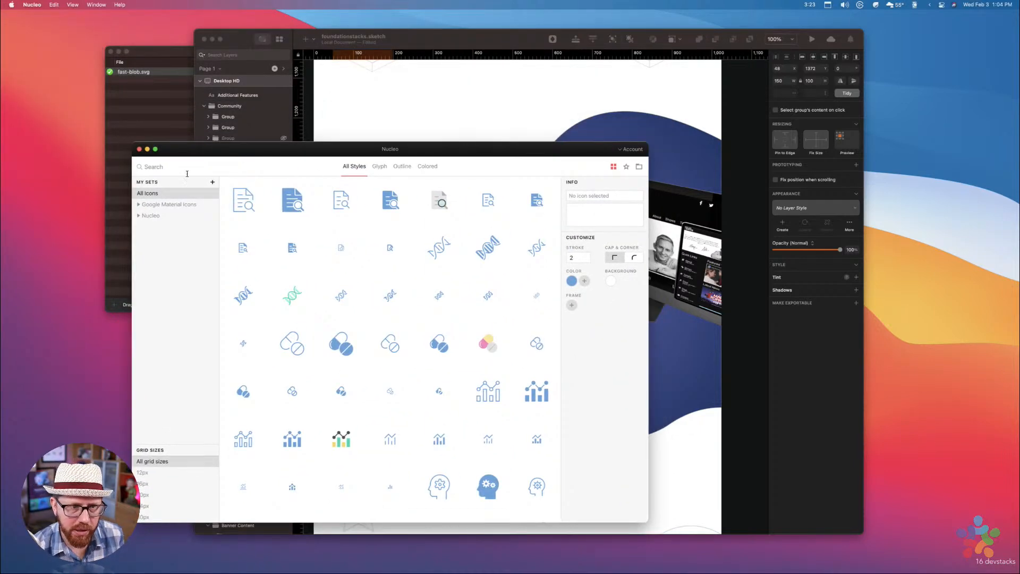
drag(244, 156, 224, 107)
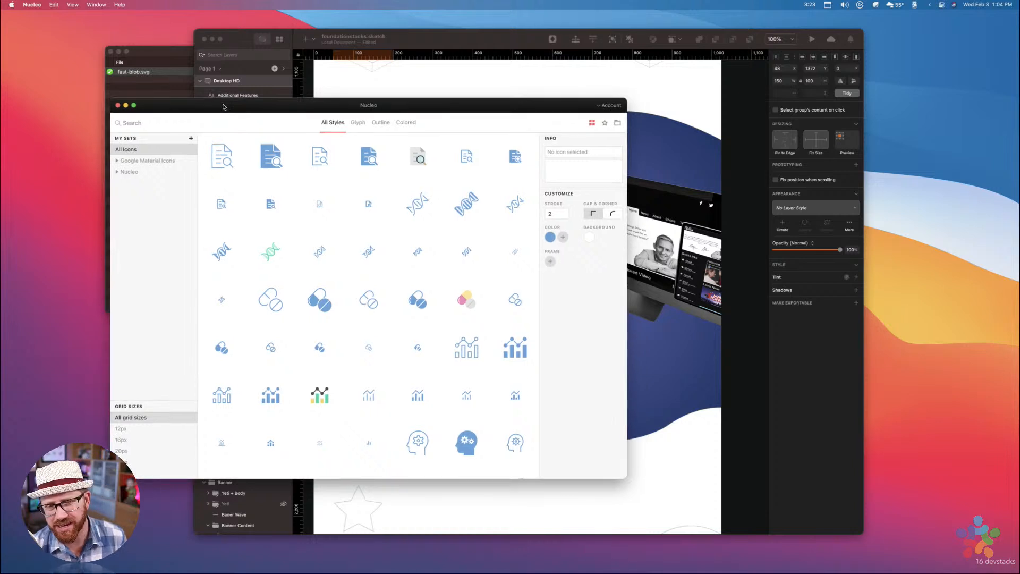
drag(626, 478, 737, 549)
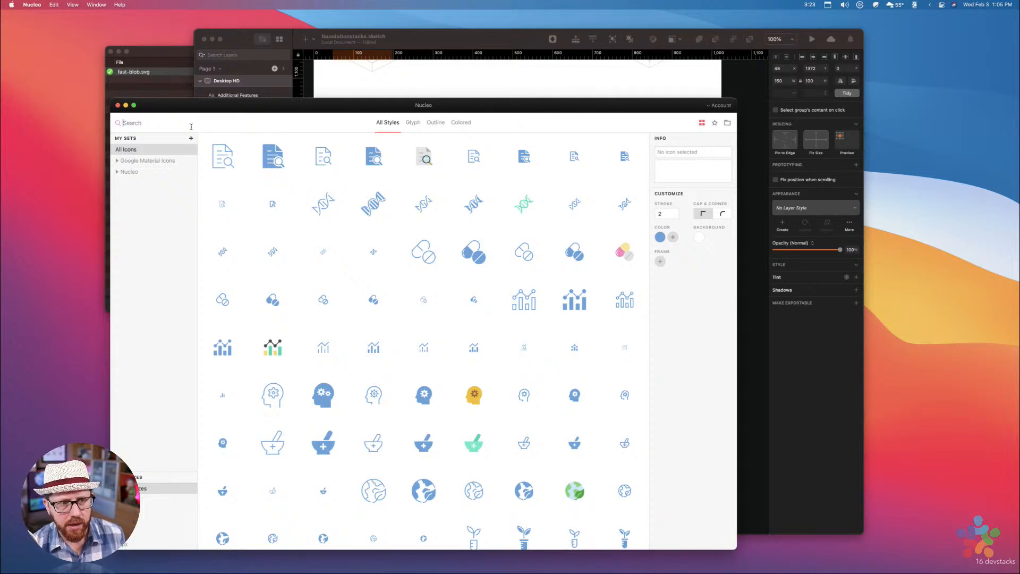
Search the Nucleo icons for "speed", restrict the style to Colored and select the h-dashboard gauge icon
scroll(247, 190, down, 10)
scroll(248, 190, up, 10)
scroll(248, 190, down, 10)
scroll(248, 190, up, 10)
click(151, 122)
text(speed)
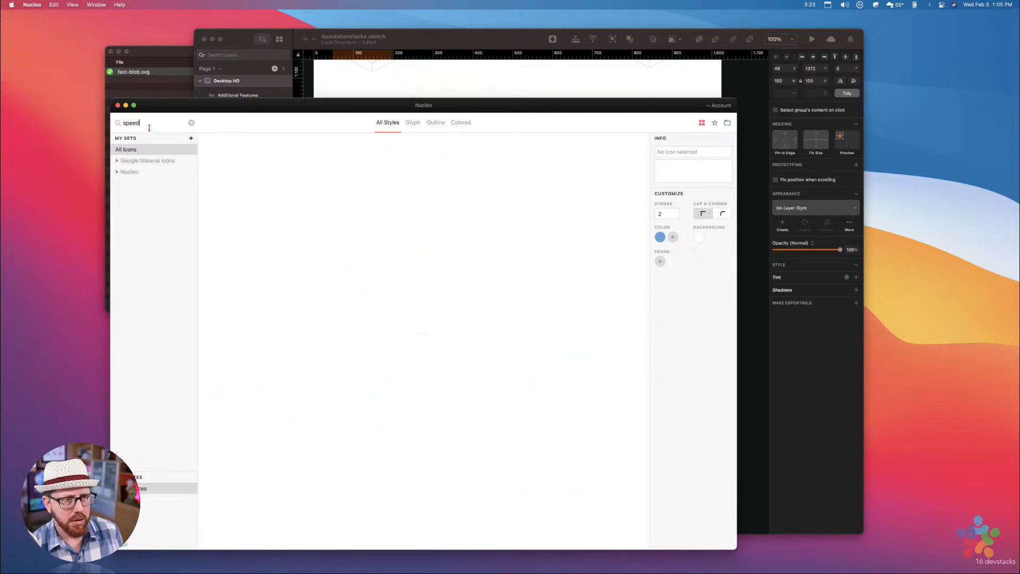
click(460, 122)
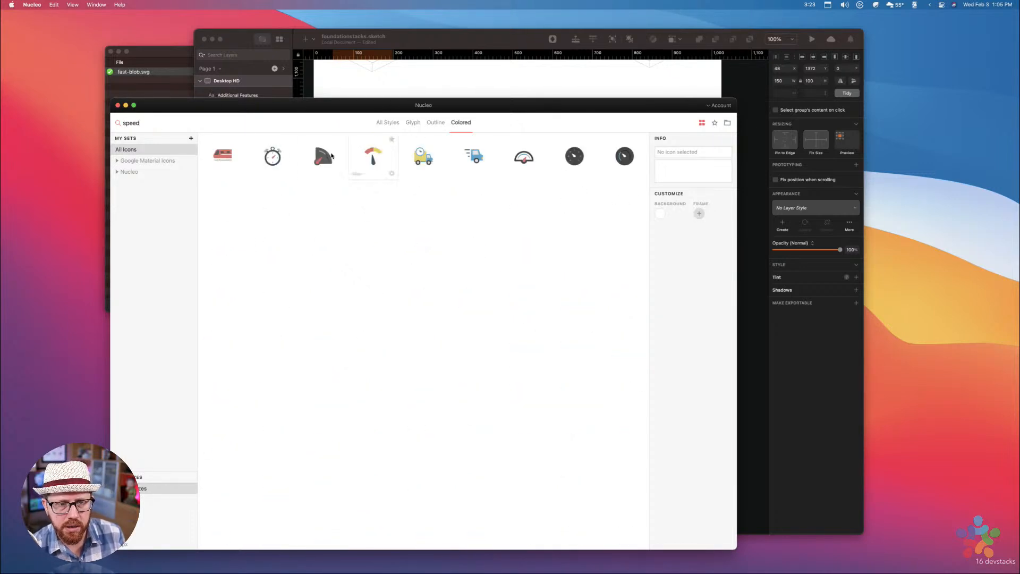
click(518, 161)
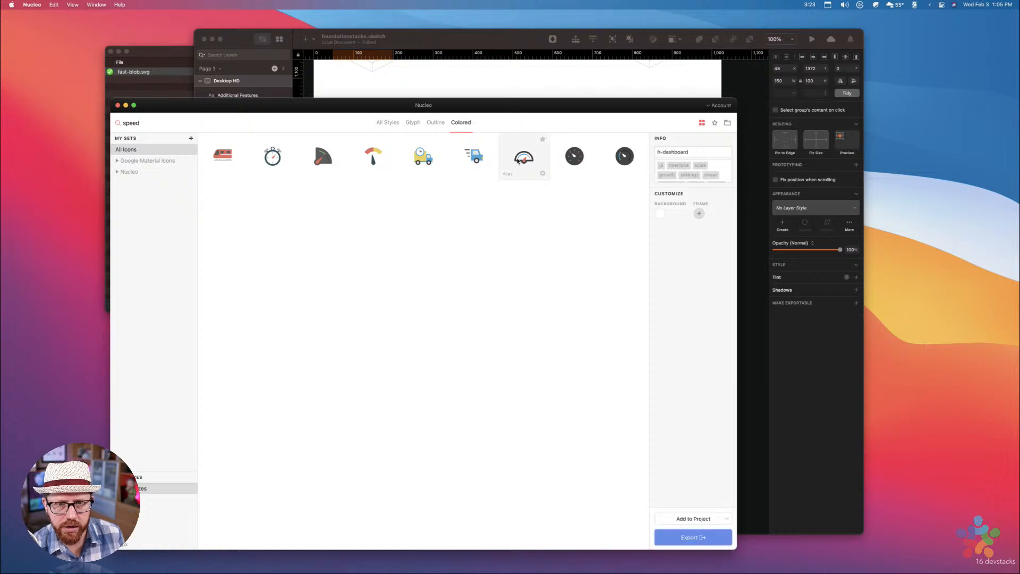
Copy the SVG code of the h-dashboard icon and switch back to RapidWeaver
right_click(525, 154)
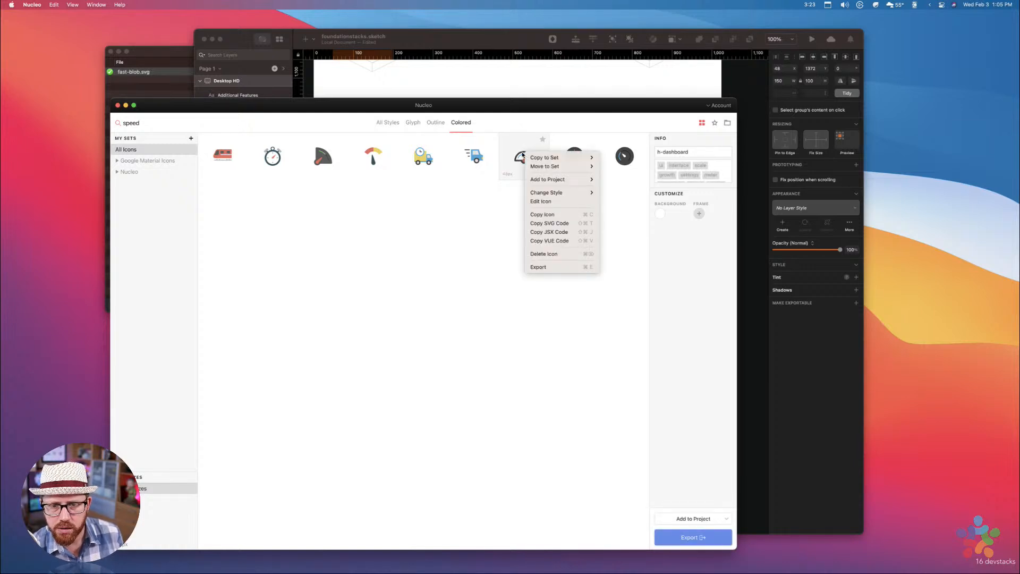
click(522, 155)
drag(517, 106, 446, 109)
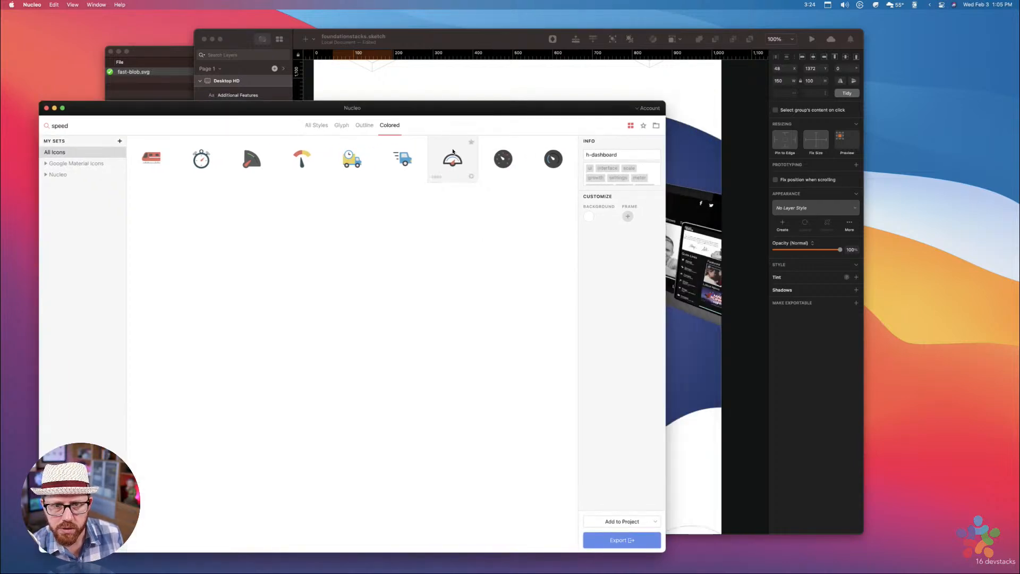
right_click(453, 156)
mouse_move(469, 166)
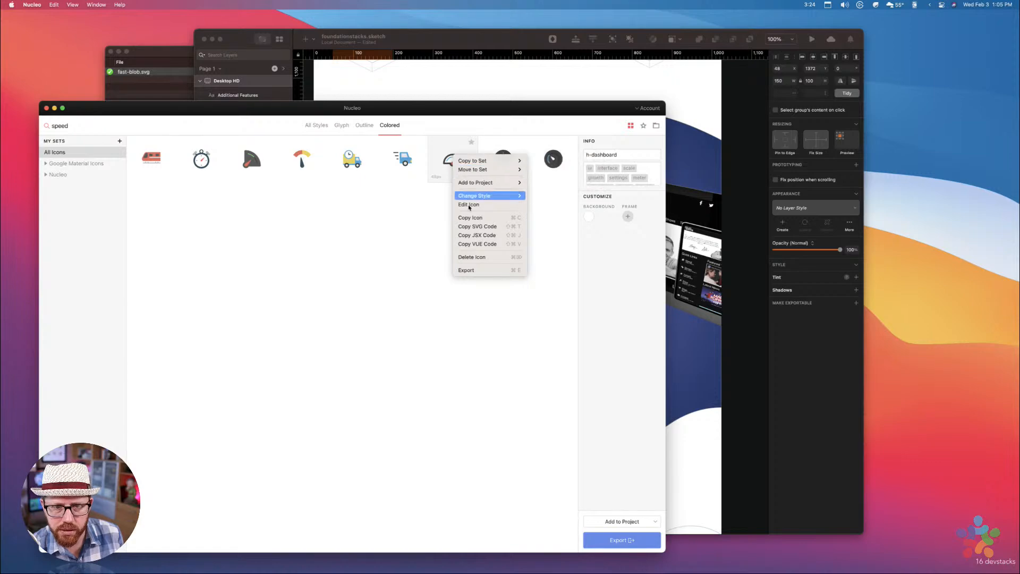
click(474, 226)
drag(478, 108, 454, 106)
key(ctrl+Right)
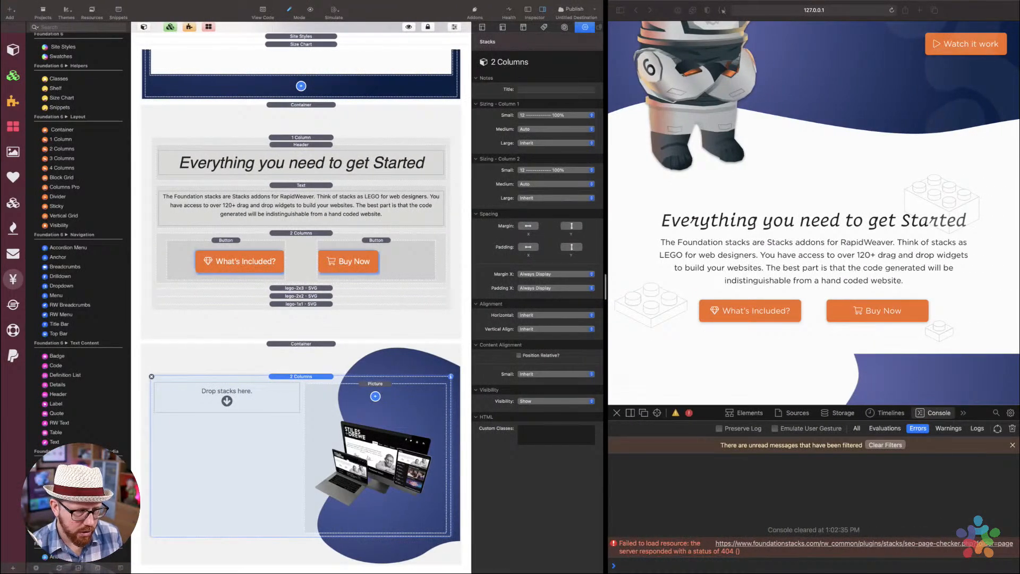
Add an SVG stack to the empty first column of the 2 Columns stack and replace its placeholder code with the copied gauge code
drag(58, 470, 203, 396)
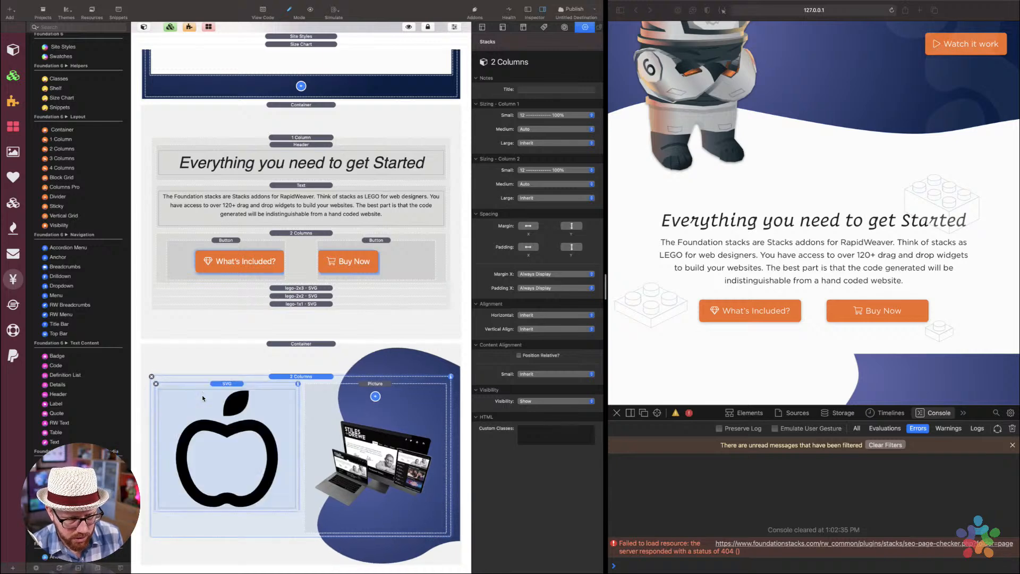
double_click(200, 412)
key(super+a)
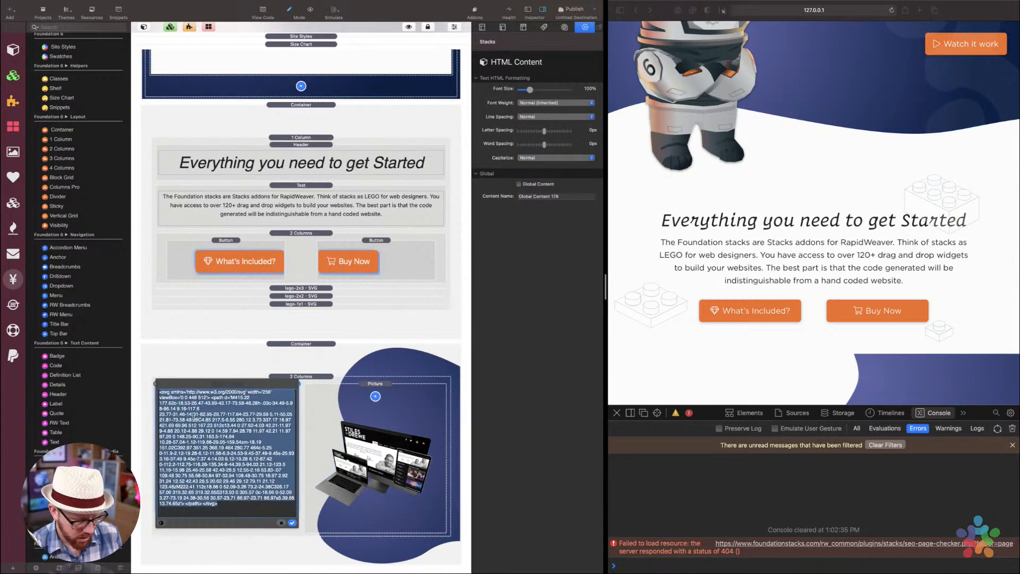
key(super+v)
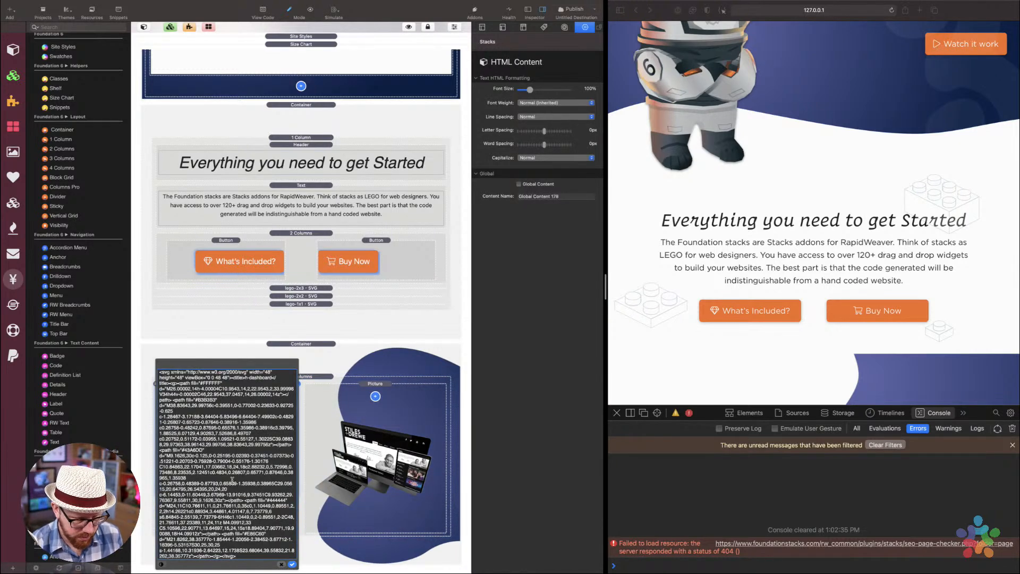
click(293, 564)
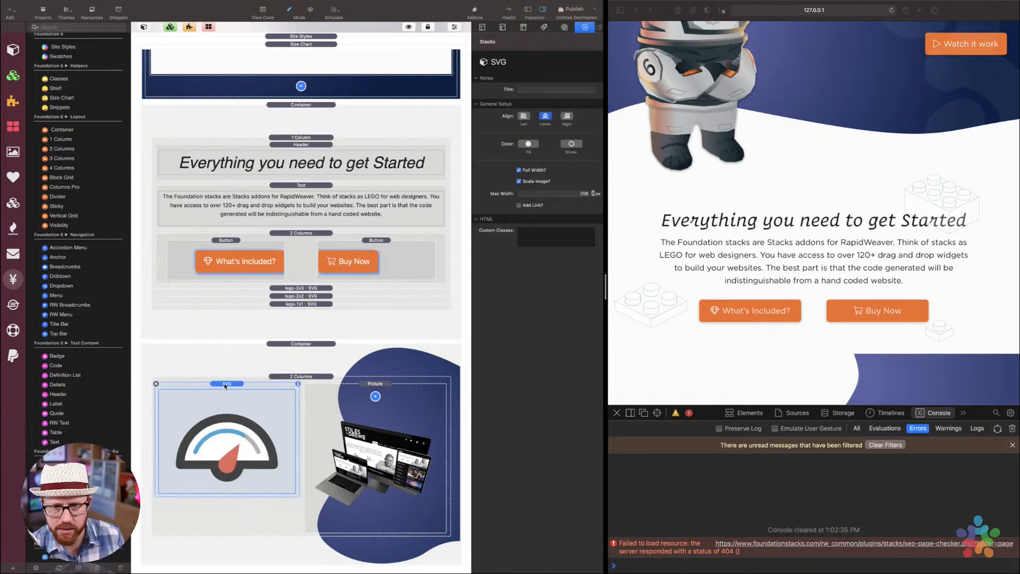
Left-align the gauge SVG, keep Full Width and Scale Image enabled, and set its maximum width to 128 px
click(519, 170)
click(519, 181)
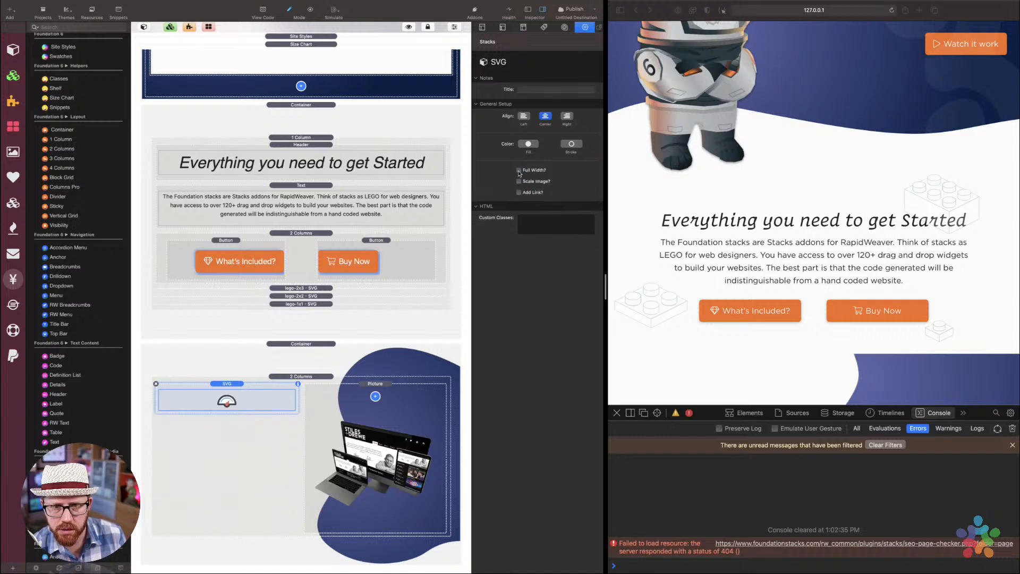
click(525, 116)
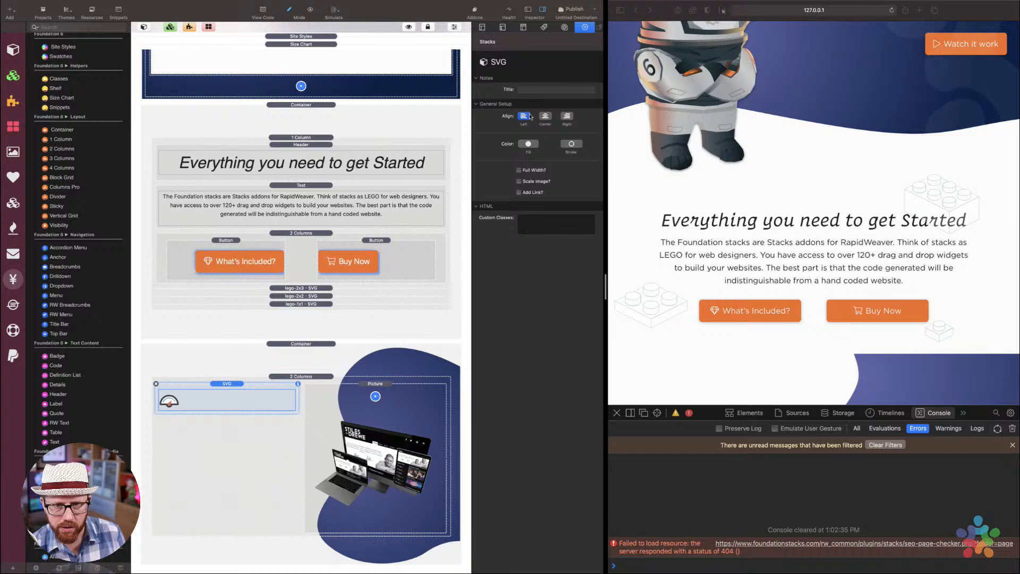
click(519, 181)
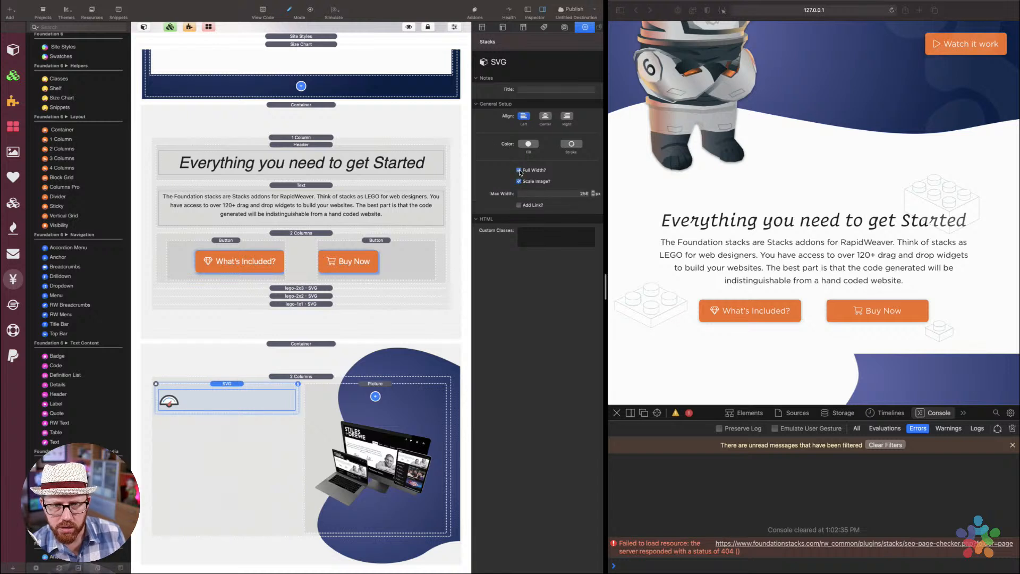
click(519, 170)
click(574, 195)
text(128)
key(Return)
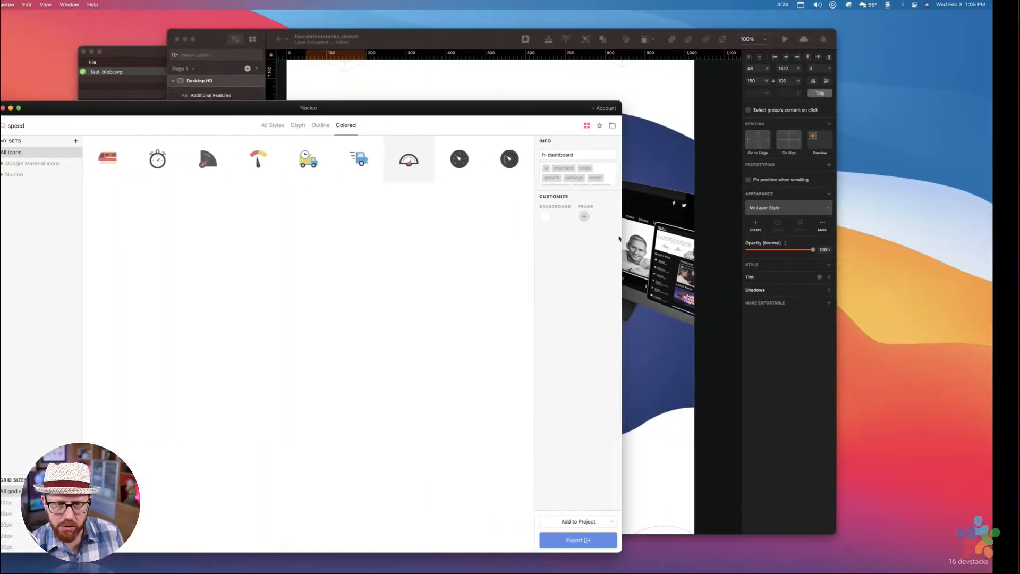
Check the heading in the Sketch design and add a Header stack reading "Fast & Modern" below the gauge SVG
key(super+Tab)
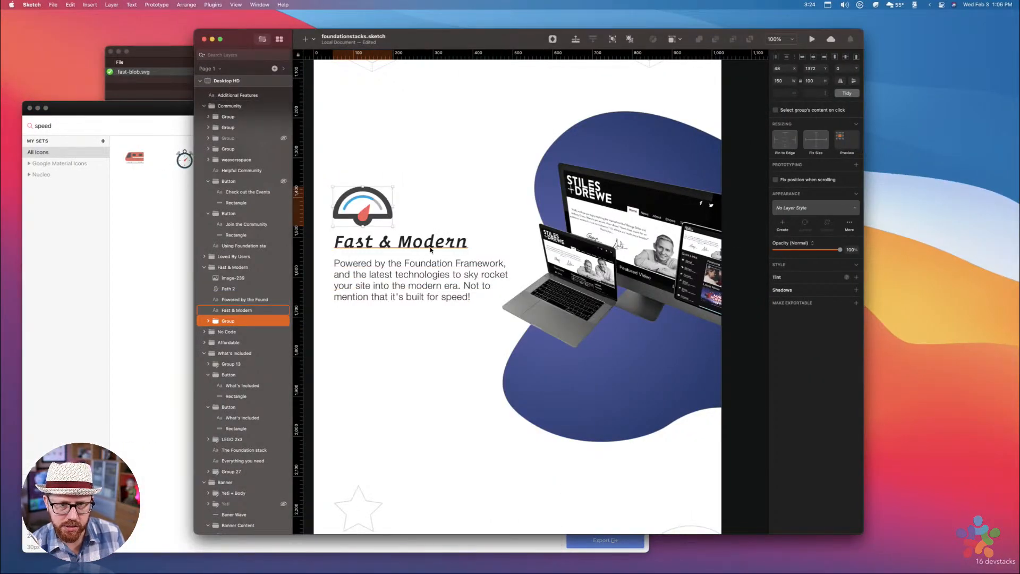
key(ctrl+Right)
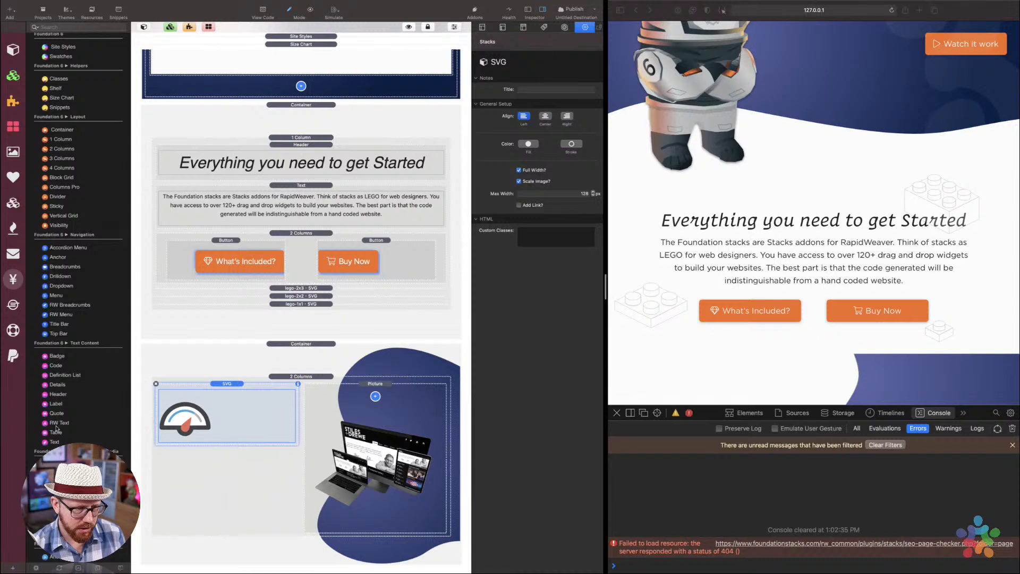
drag(59, 395, 196, 451)
double_click(199, 461)
text(Fast &)
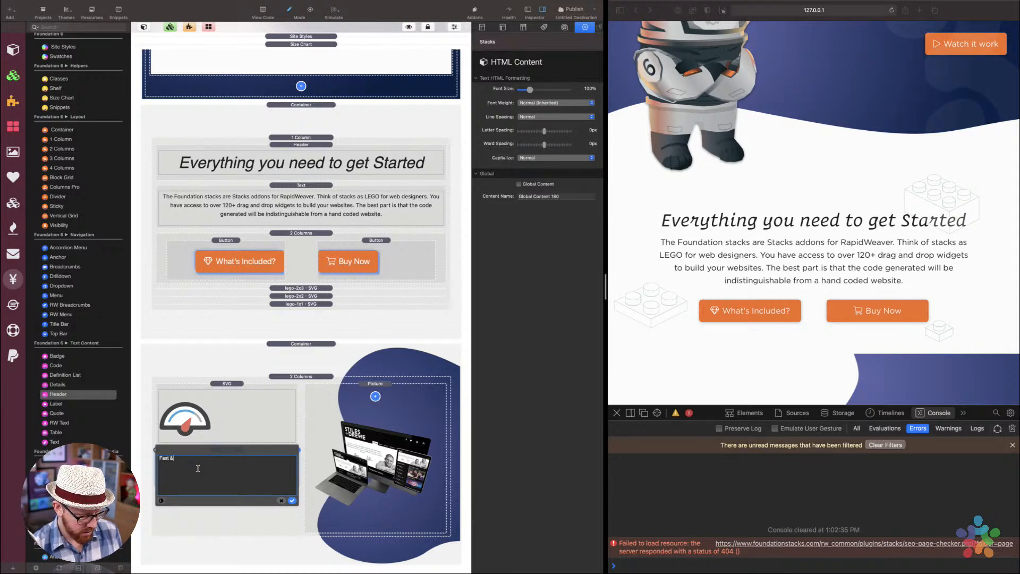
text(odern)
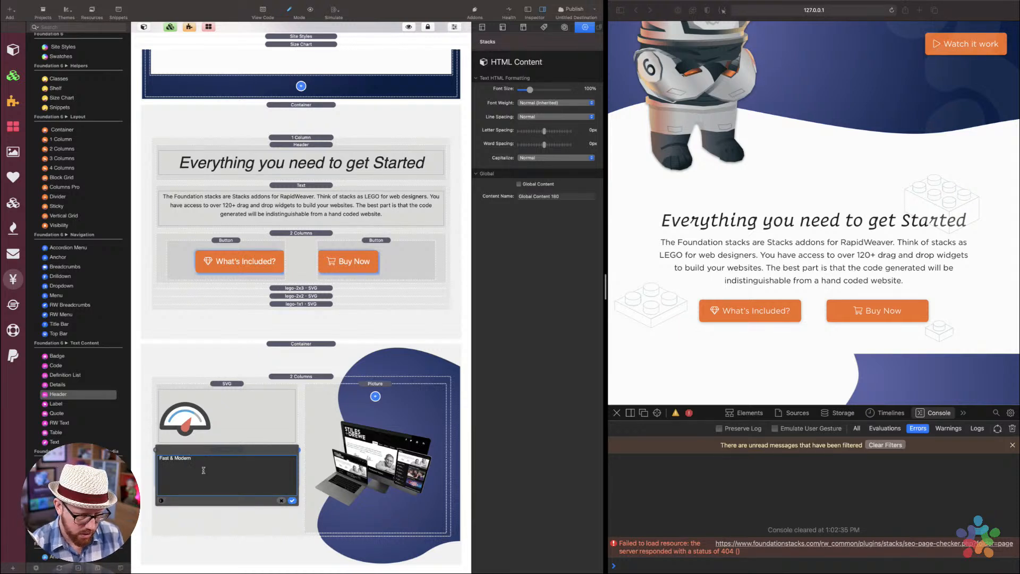
click(293, 501)
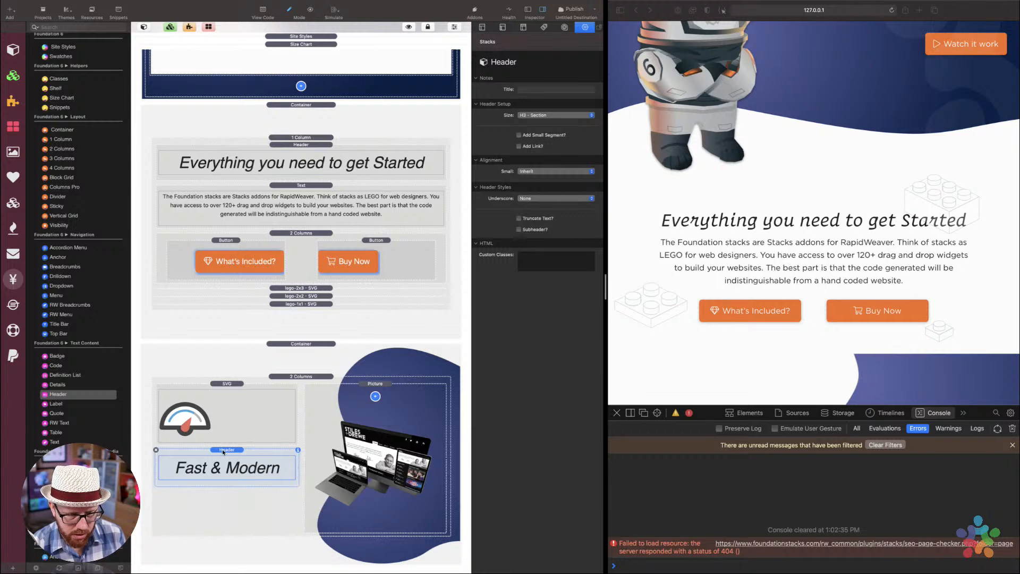
Set the small-screen content alignment of the Fast & Modern section's Container to Inherit
click(311, 340)
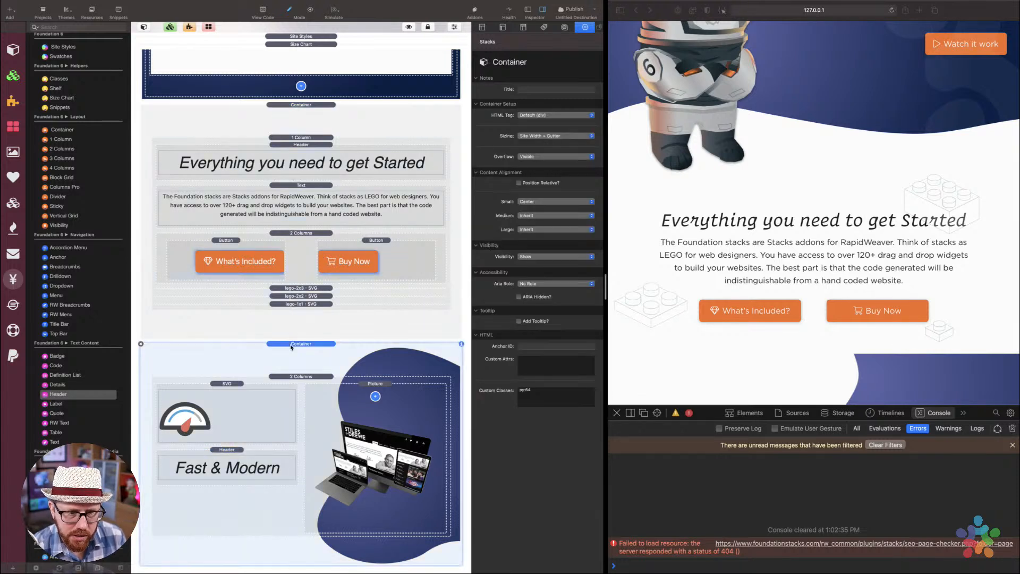
click(534, 201)
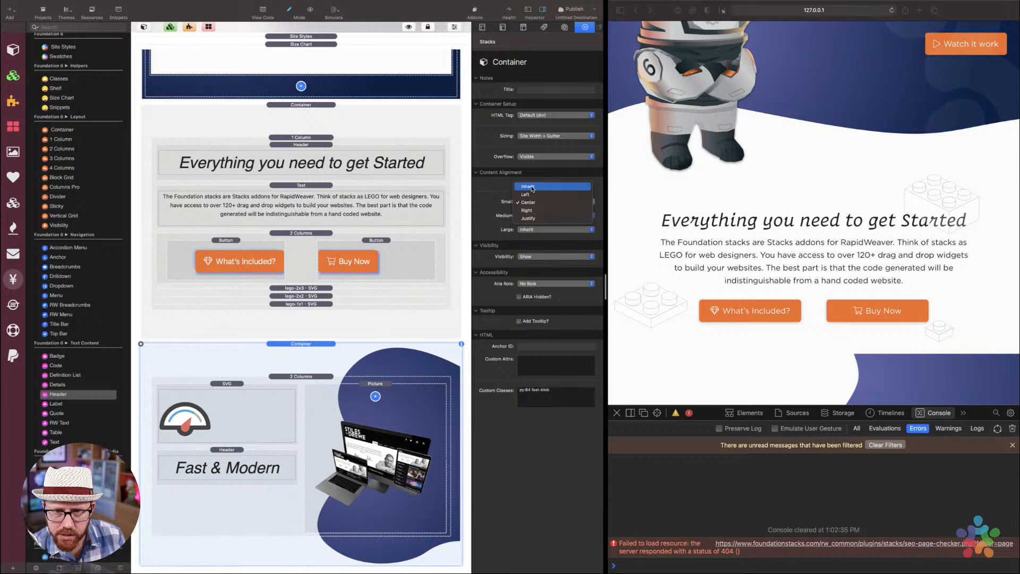
click(531, 187)
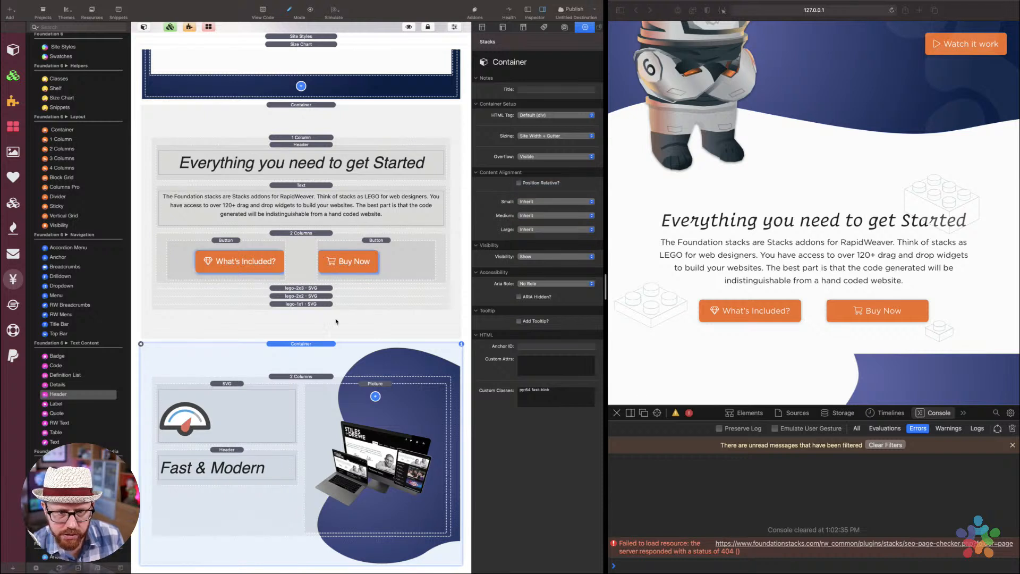
Add a Text stack below the Fast & Modern header in the first column
click(227, 450)
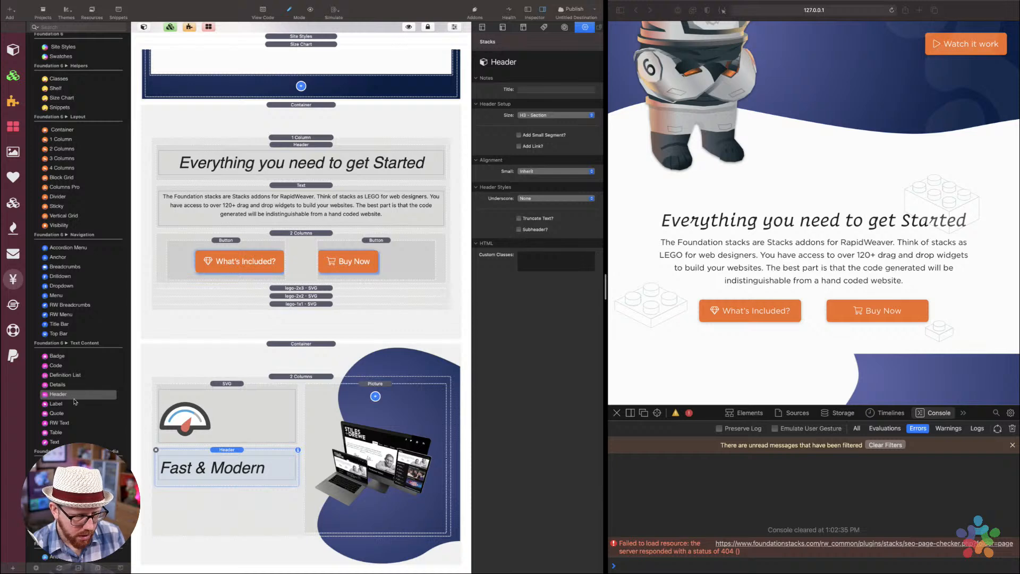
click(57, 442)
drag(52, 443, 216, 481)
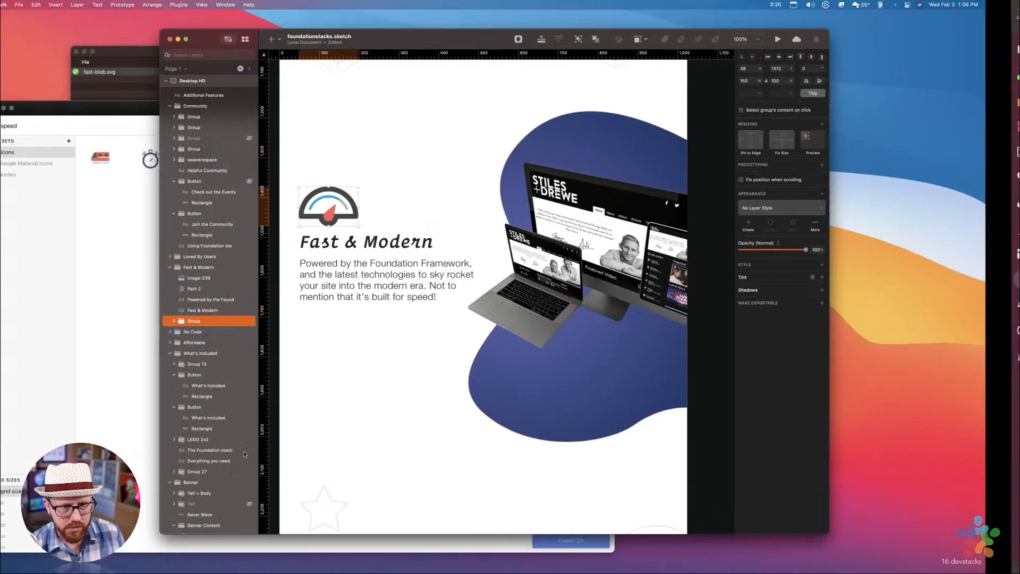
Copy the whole "Powered by the Foundation Framework" paragraph from the Sketch design and return to RapidWeaver
click(386, 278)
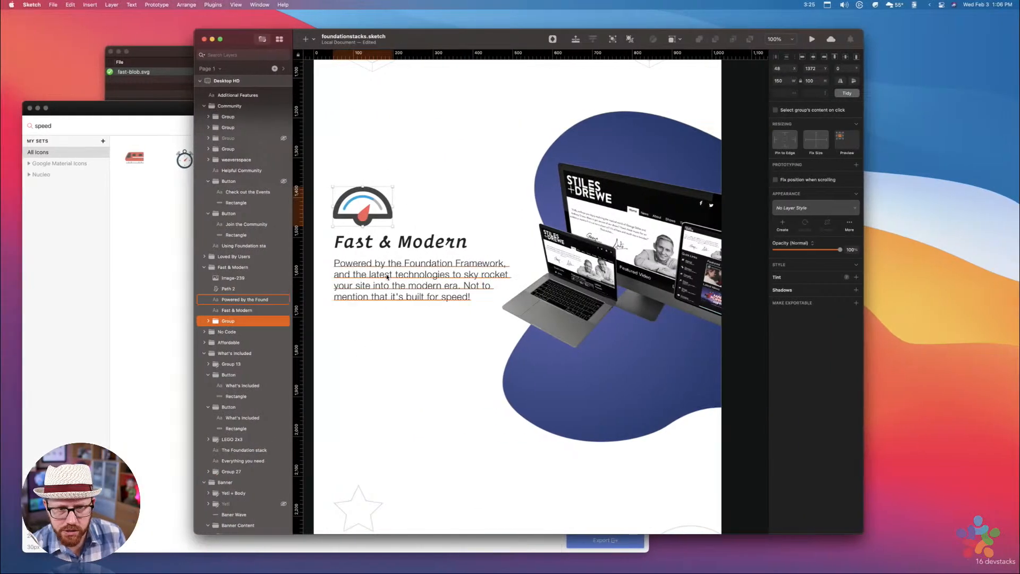
double_click(371, 277)
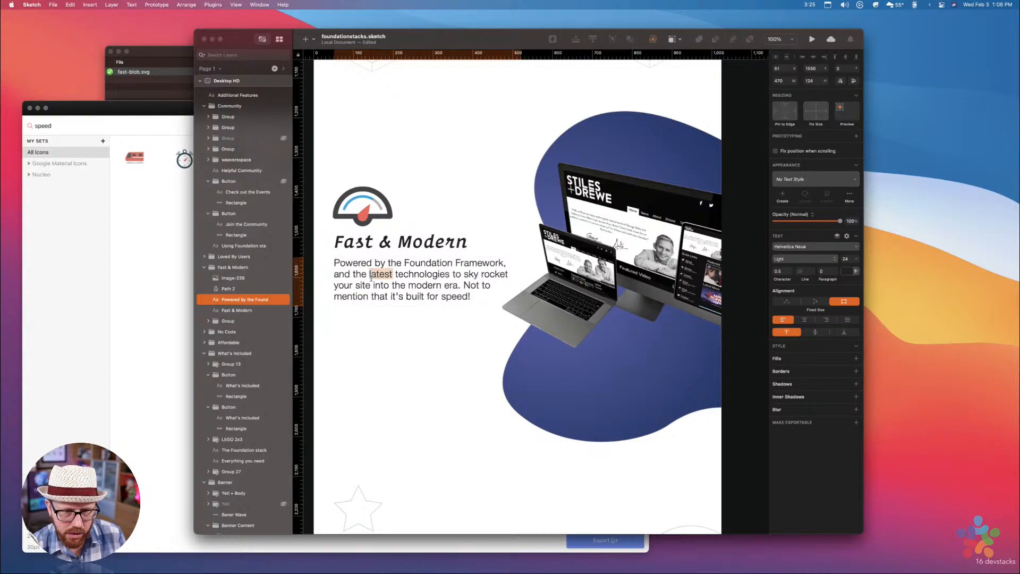
key(super+a)
key(super+c)
key(ctrl+Right)
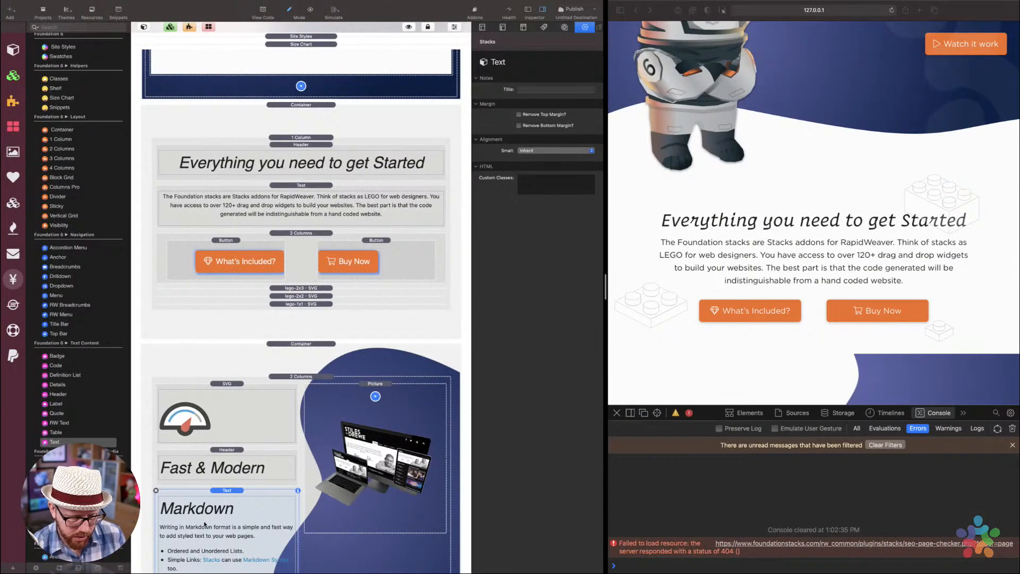
Replace the placeholder content of the Text stack below the Fast & Modern header with the copied "Powered by the Foundation Framework" paragraph
double_click(207, 535)
key(super+a)
key(super+v)
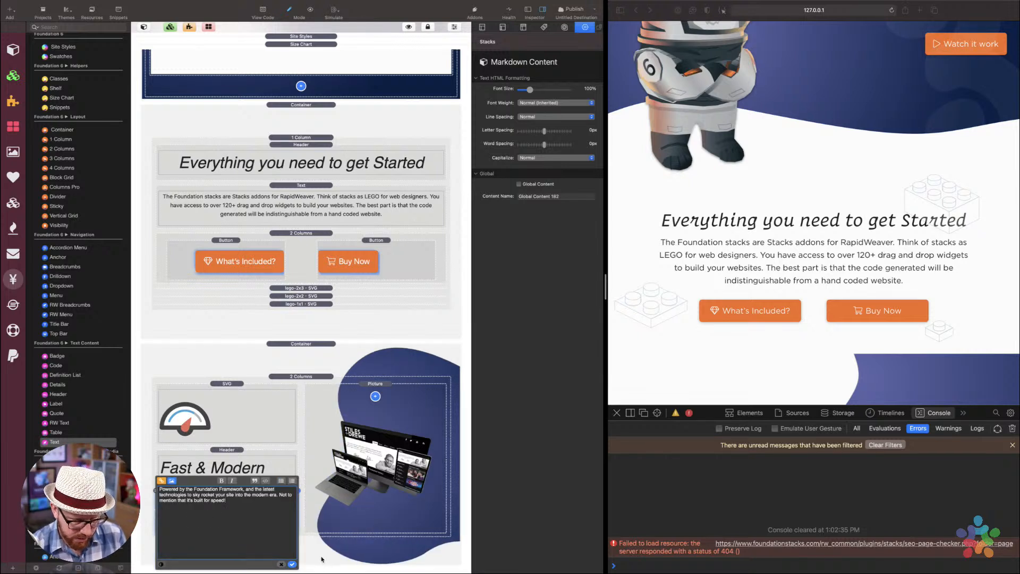
click(293, 565)
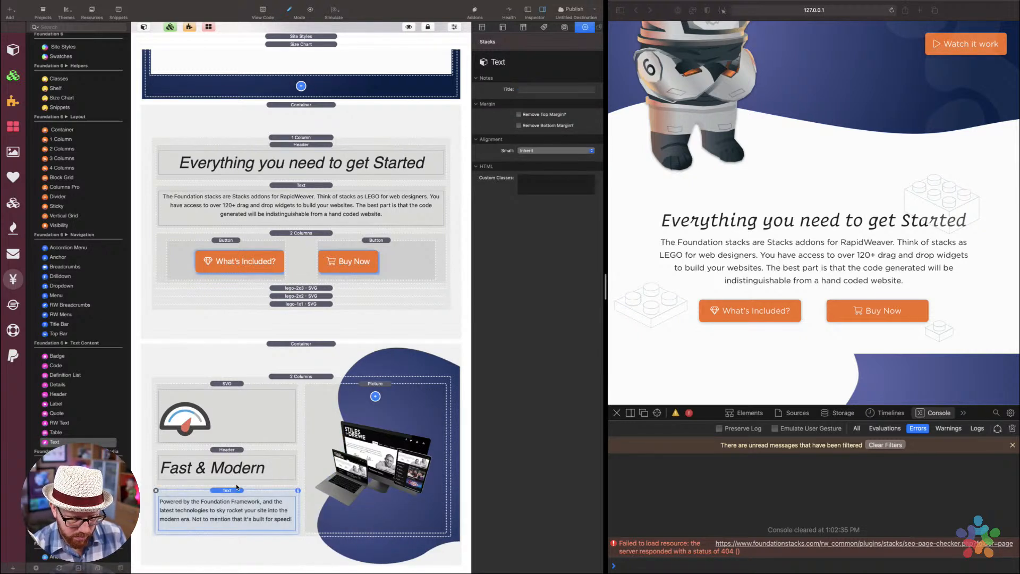
Reload the page preview in Safari and examine the Fast & Modern section against its Container settings
click(285, 378)
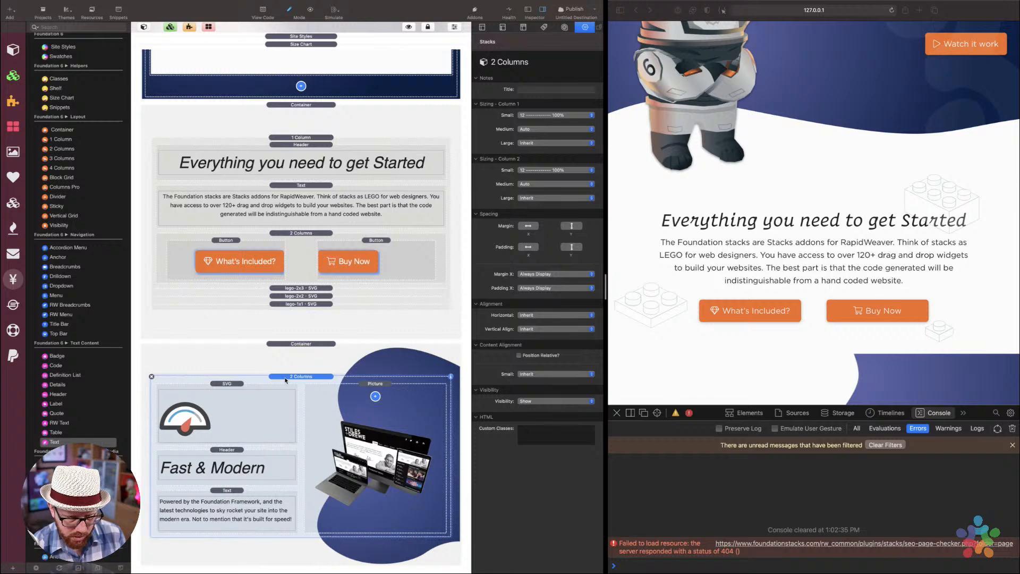
click(291, 357)
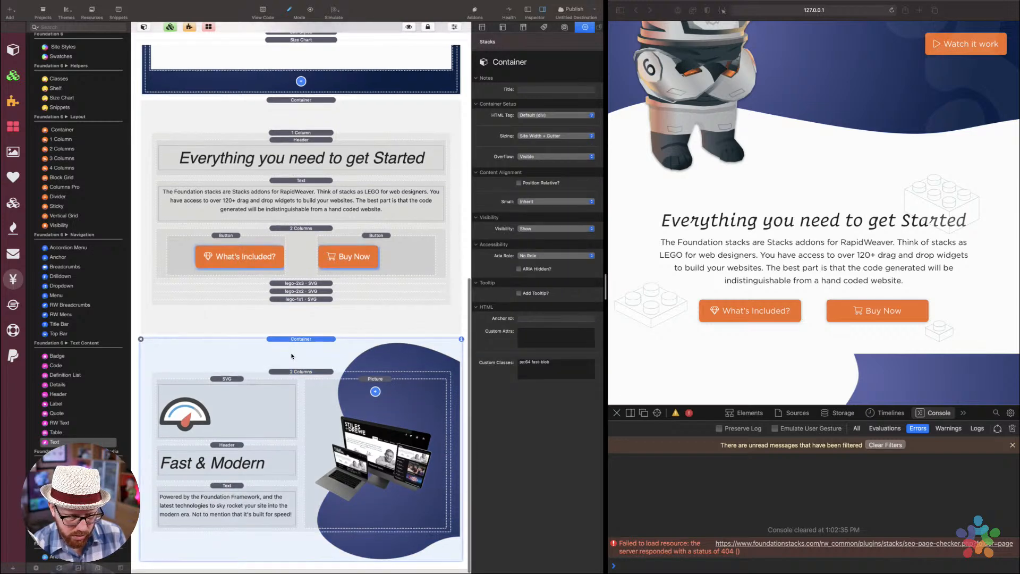
key(super+Tab)
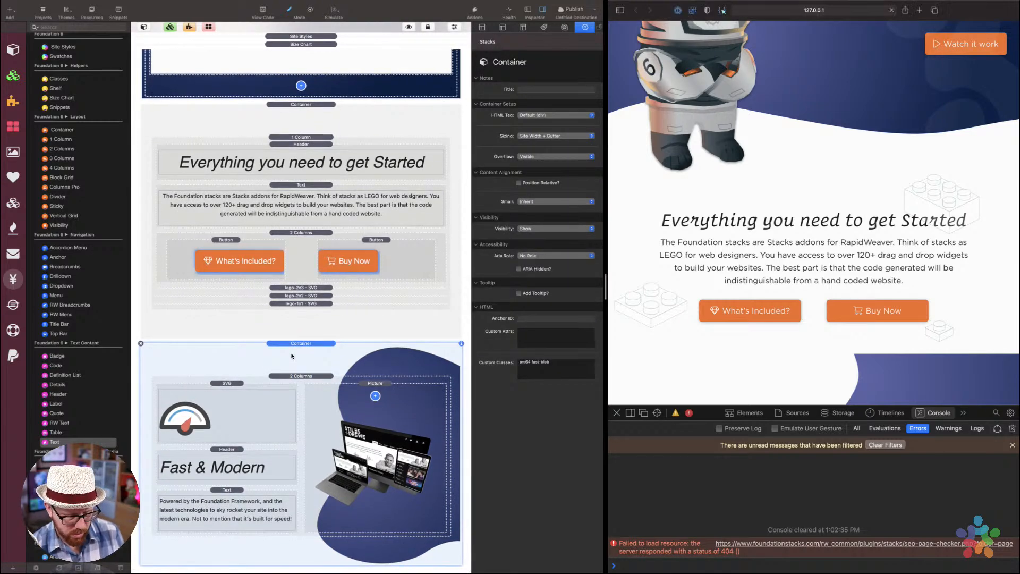
key(super+r)
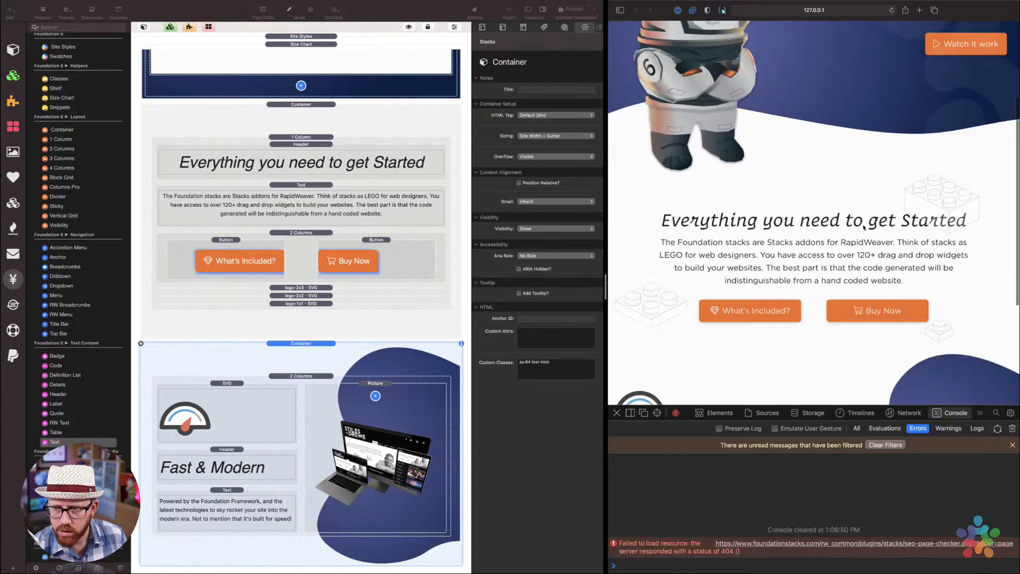
scroll(863, 230, down, 5)
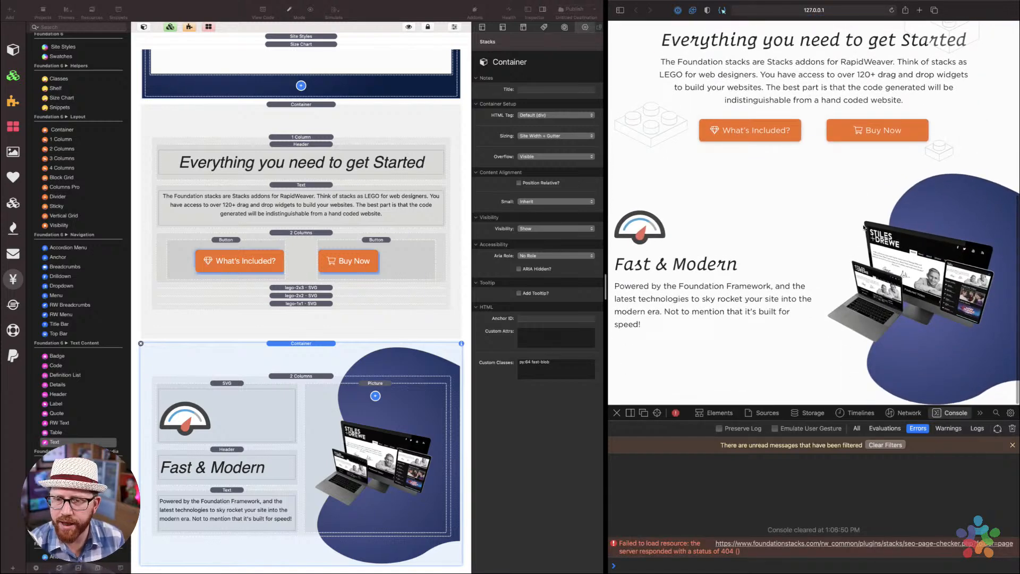
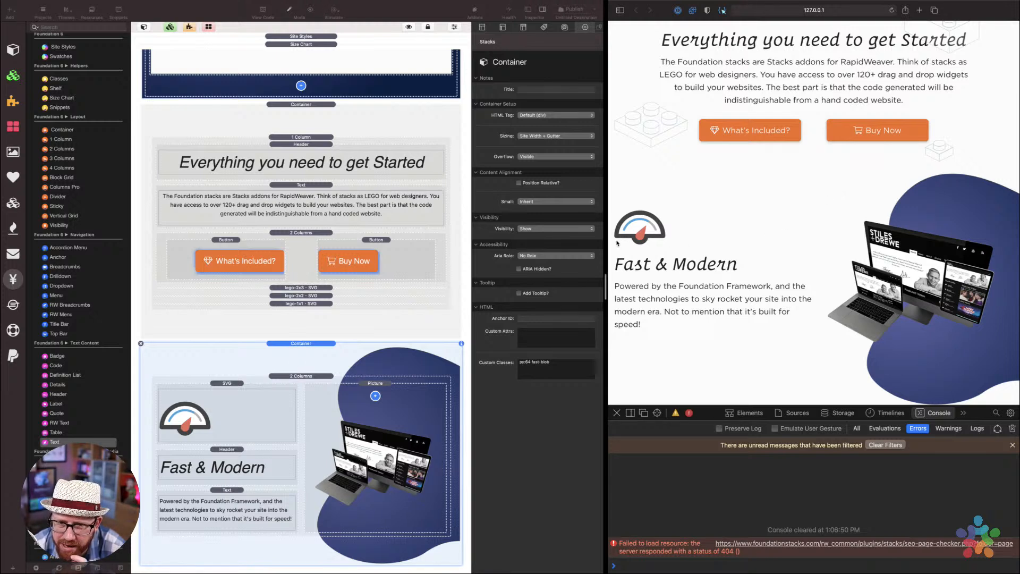
click(282, 346)
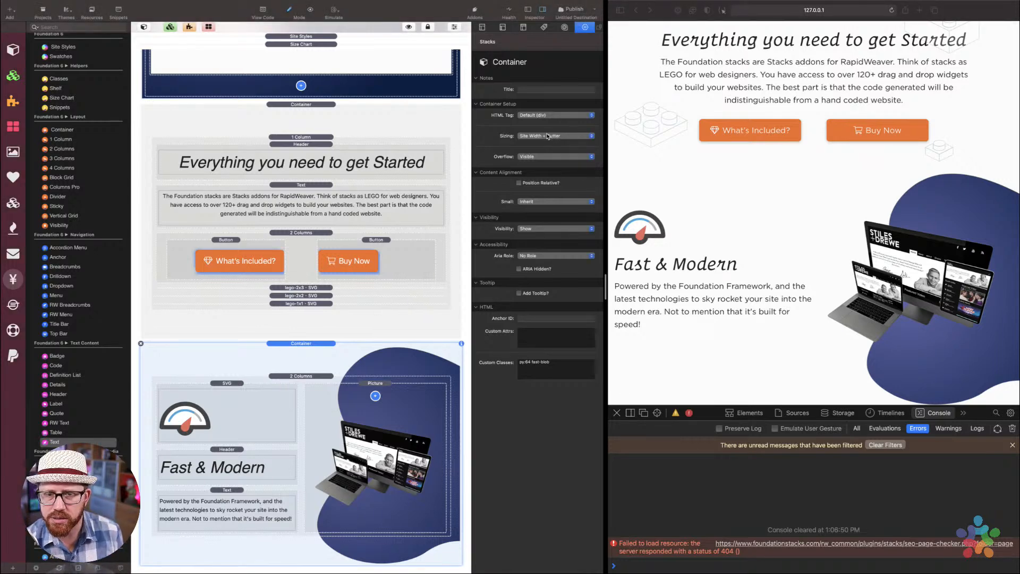
scroll(675, 169, up, 4)
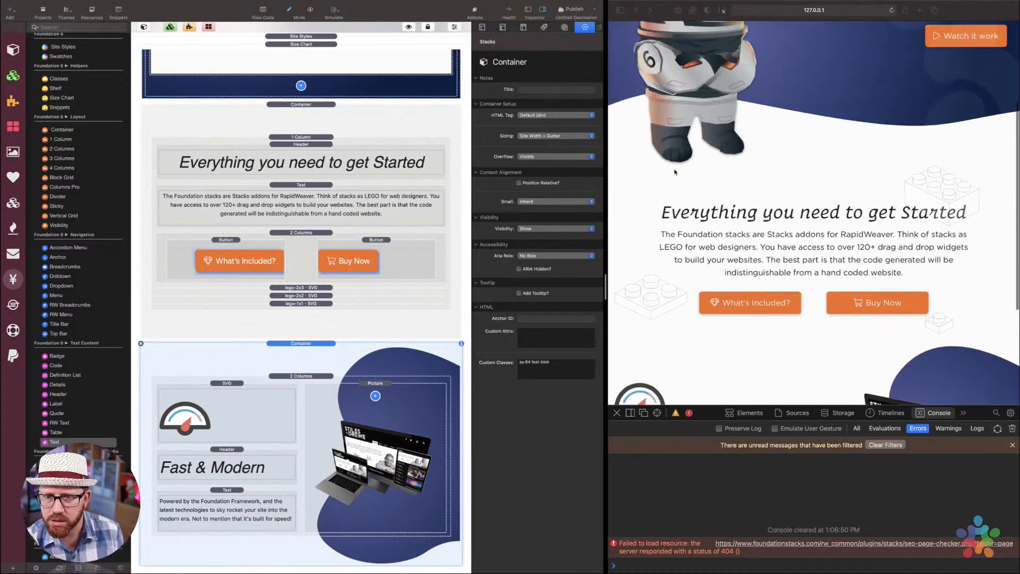
scroll(701, 268, down, 4)
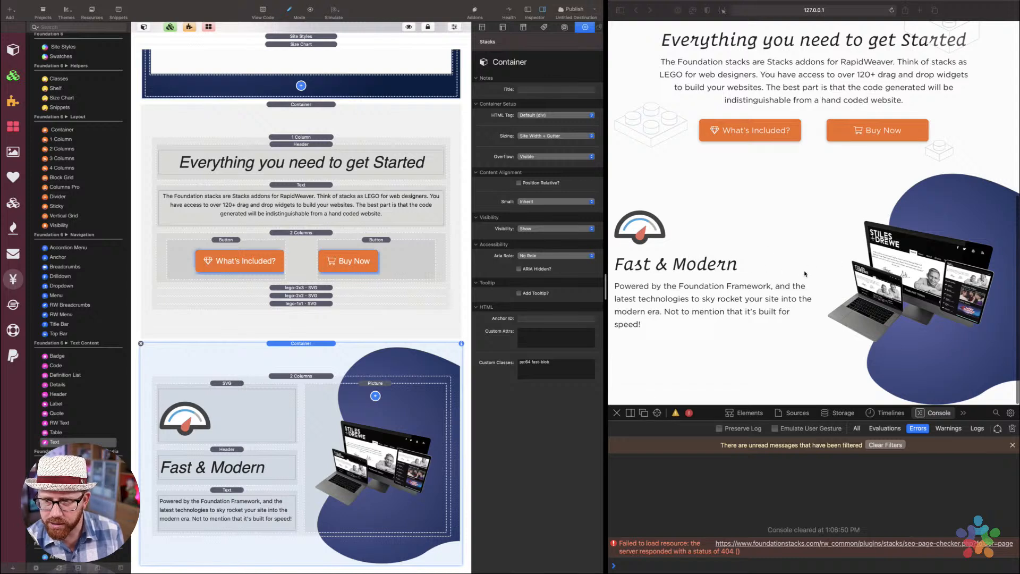
Take Safari out of the full-screen split view and close its web inspector
click(617, 414)
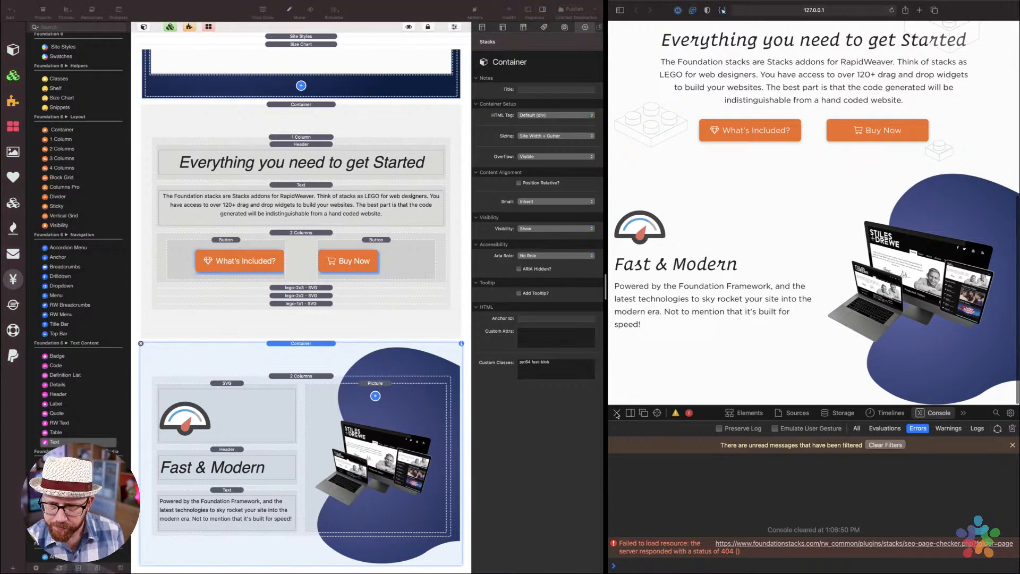
mouse_move(649, 5)
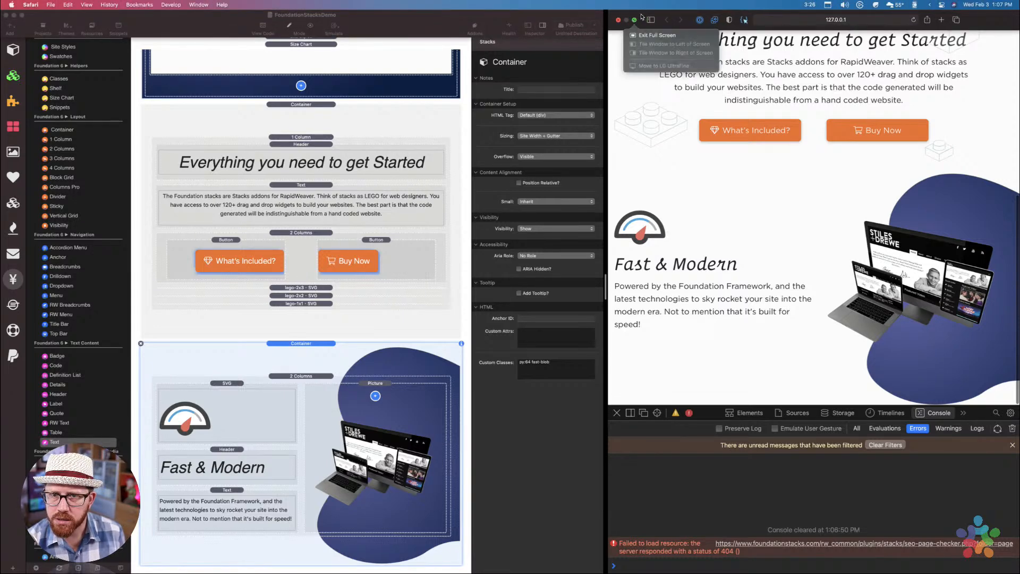
click(637, 33)
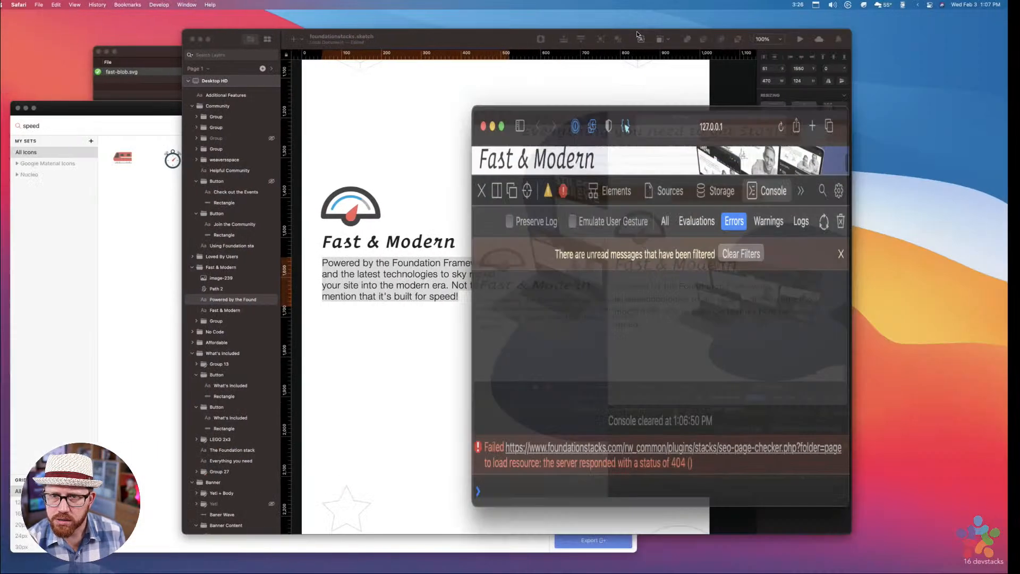
key(super+l)
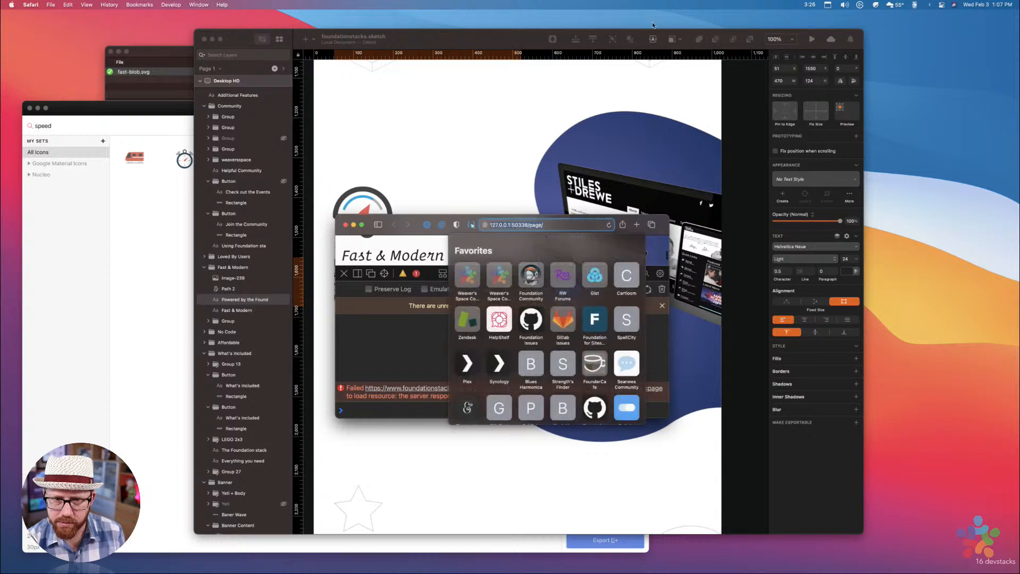
key(Escape)
click(344, 273)
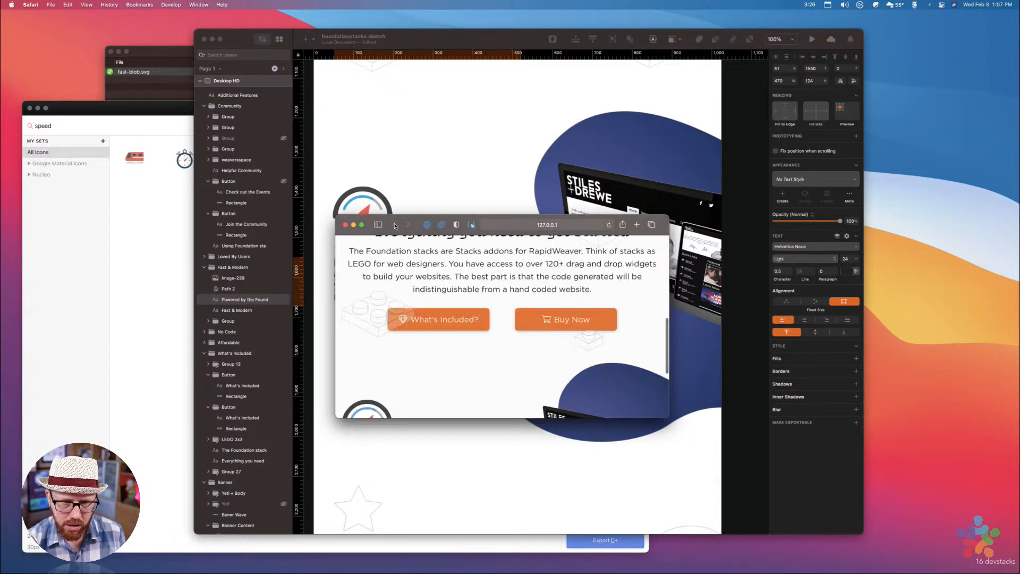
Resize the Safari window to a tall, narrower layout and examine how the blob background fits the Fast & Modern section
drag(662, 219, 529, 22)
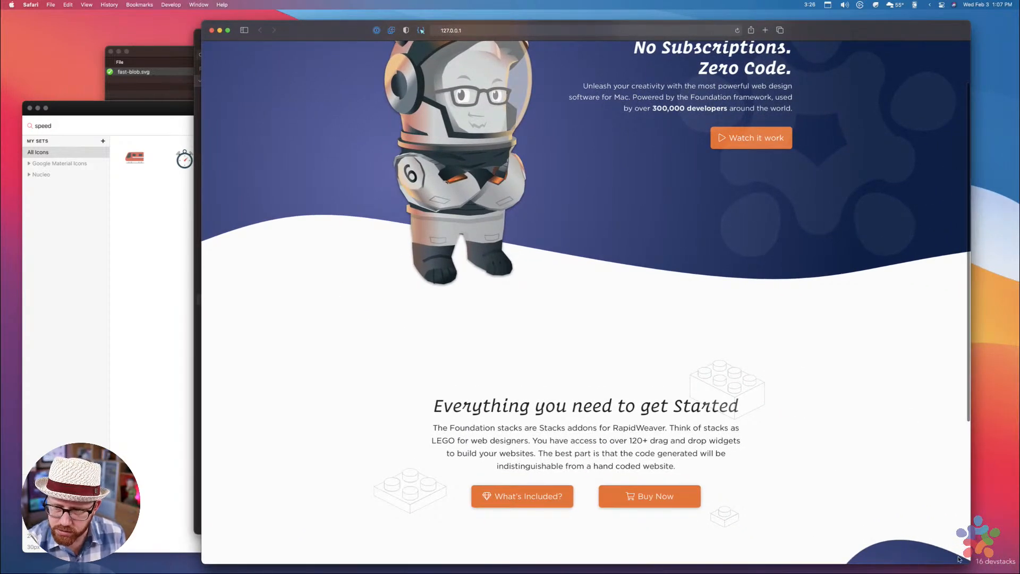
drag(969, 563, 685, 562)
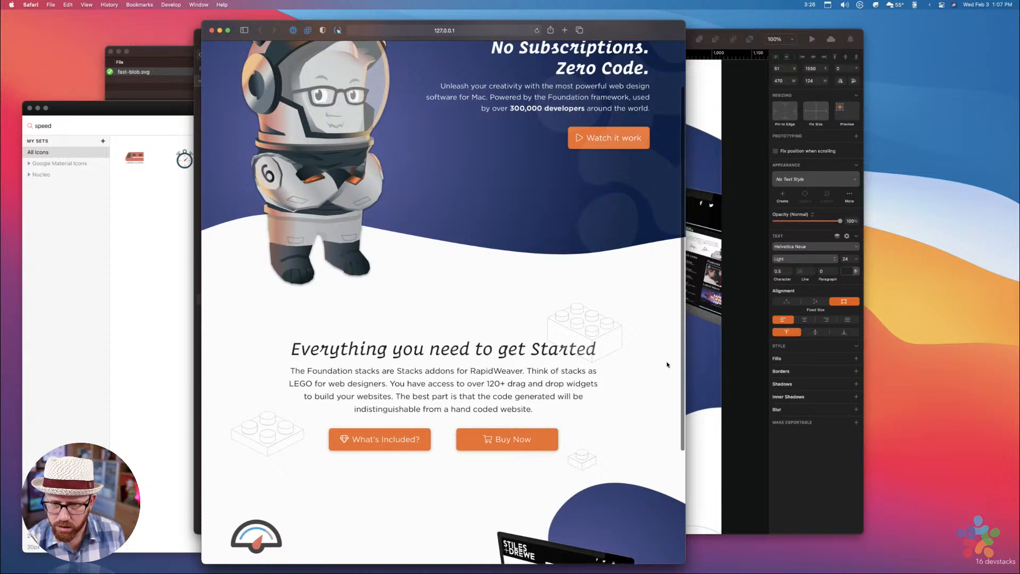
drag(609, 24, 795, 14)
scroll(763, 221, down, 5)
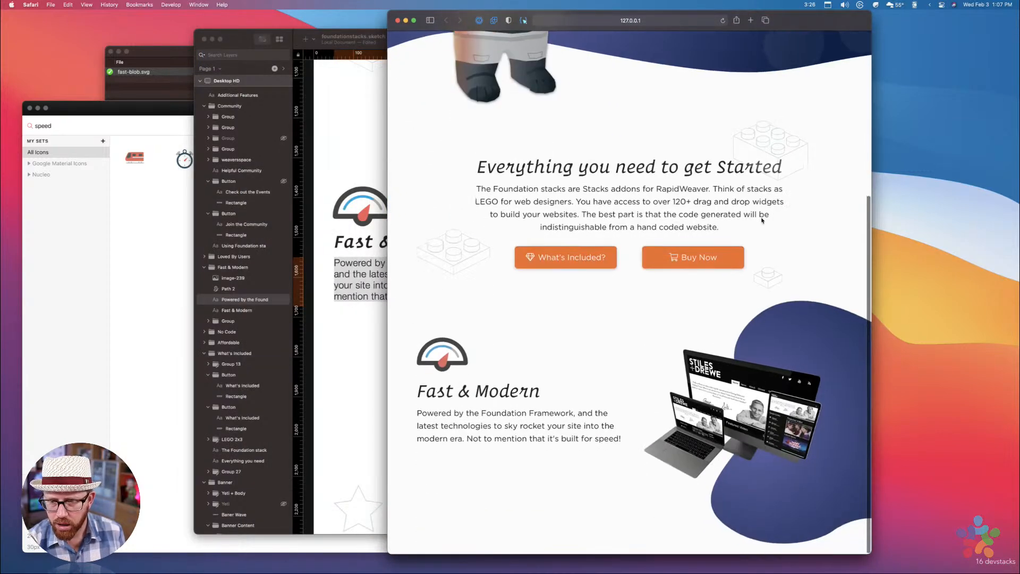
mouse_move(871, 280)
mouse_down()
mouse_move(940, 278)
mouse_move(859, 275)
mouse_move(964, 272)
mouse_move(846, 279)
mouse_up()
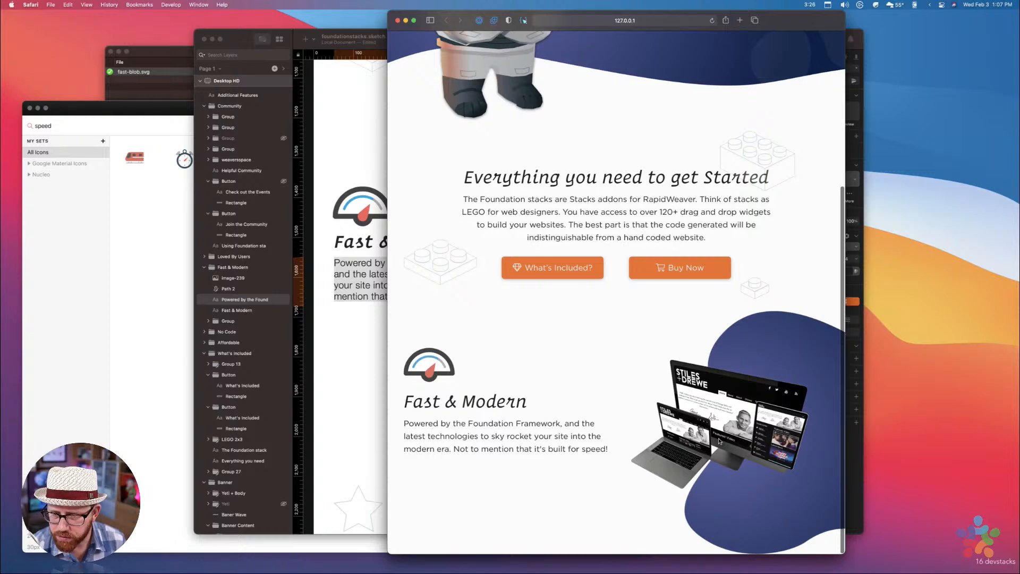
Close the Nucleo icon window and arrange the Sketch design beside the Safari preview for comparison
drag(274, 33, 210, 65)
click(123, 105)
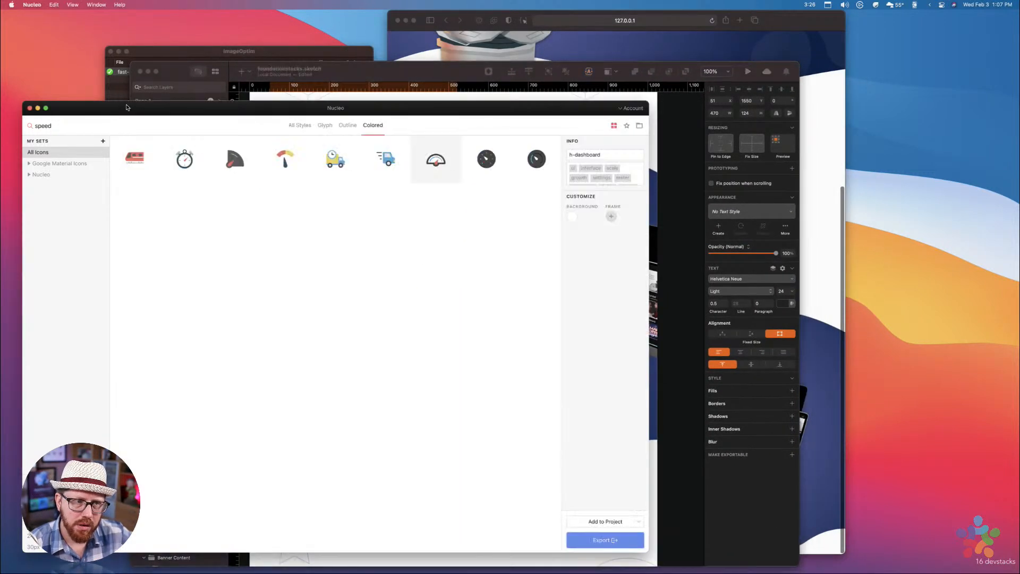
click(30, 108)
mouse_move(368, 71)
mouse_down()
mouse_move(344, 52)
mouse_move(290, 53)
mouse_up()
click(464, 14)
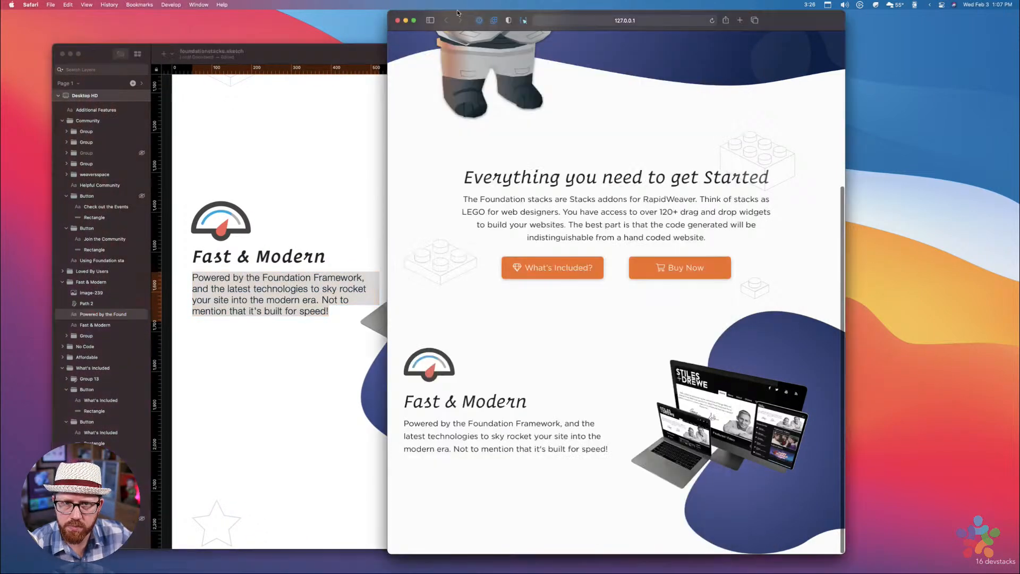
Save the RapidWeaver project and take its window out of full screen, sized smaller so the Safari preview shows beside it
key(ctrl+Right)
key(super+s)
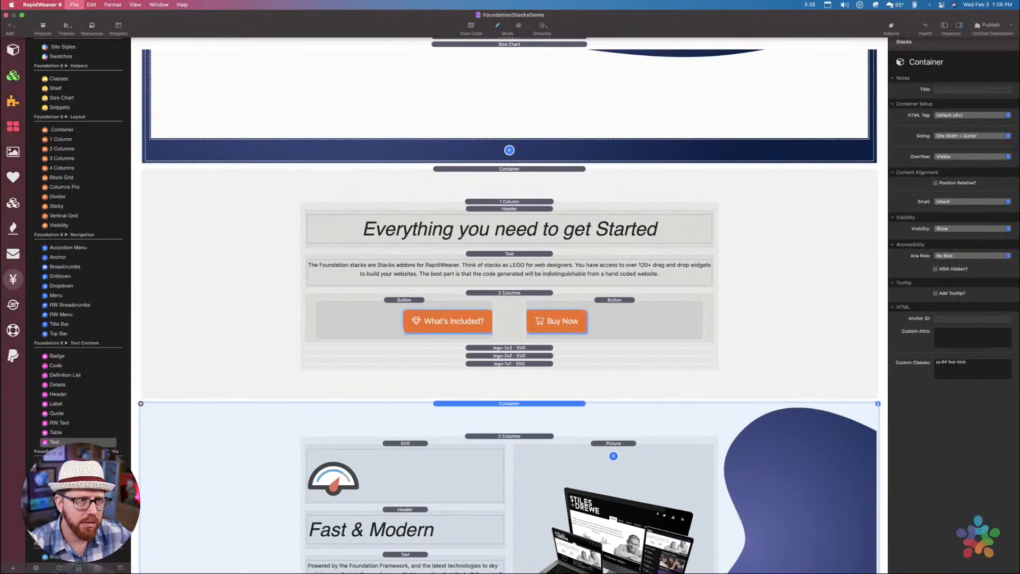
key(ctrl+Up)
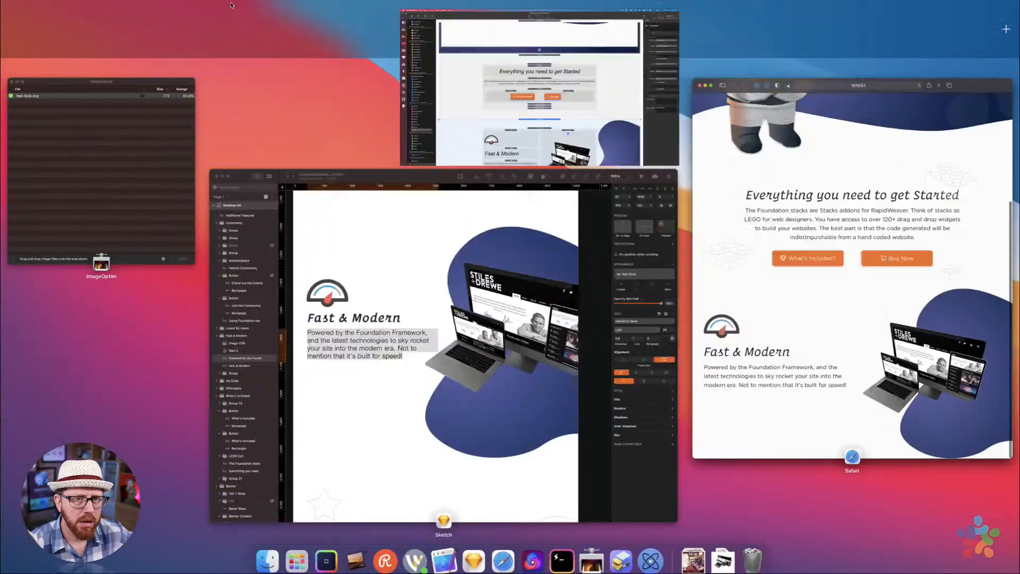
click(532, 27)
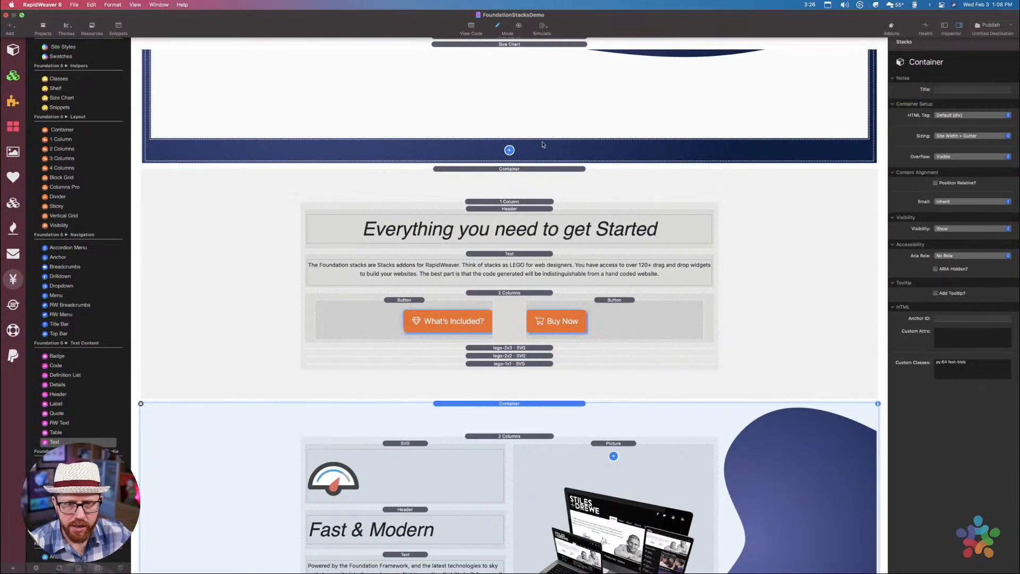
key(ctrl+super+f)
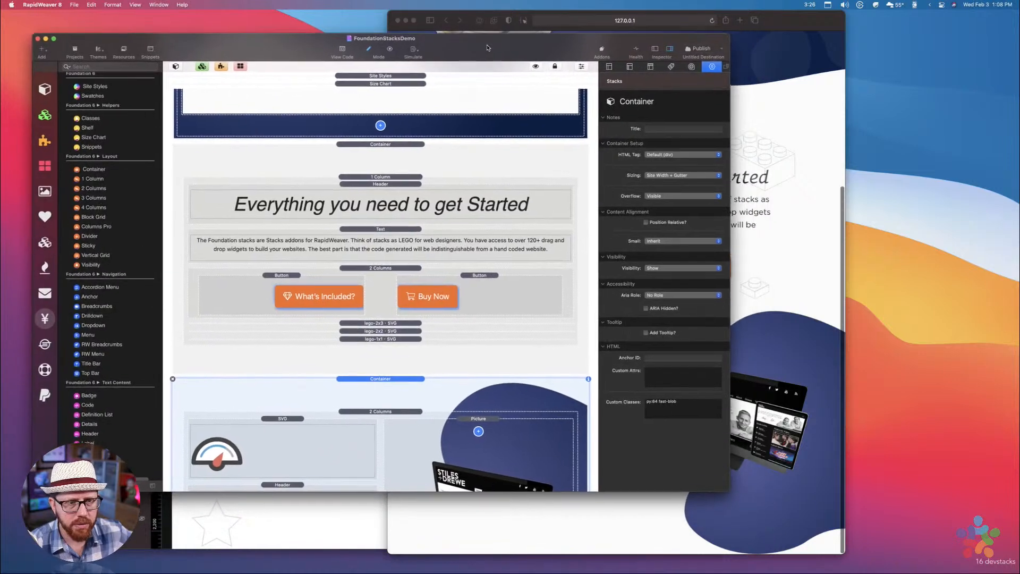
drag(729, 490, 435, 396)
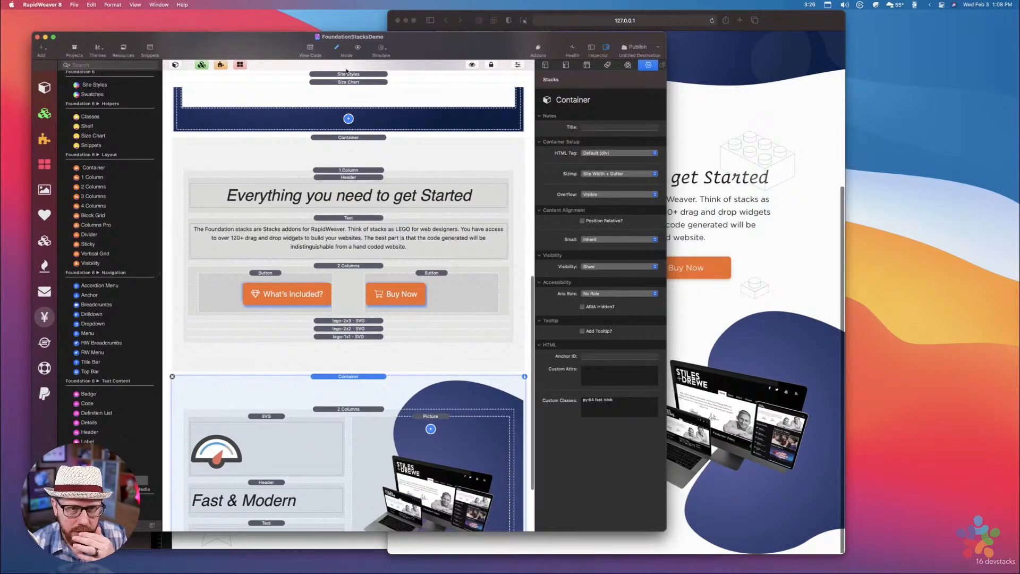
Open the Site Styles stack and select the .fast-blob Background swatch to review its image settings
click(342, 75)
double_click(343, 76)
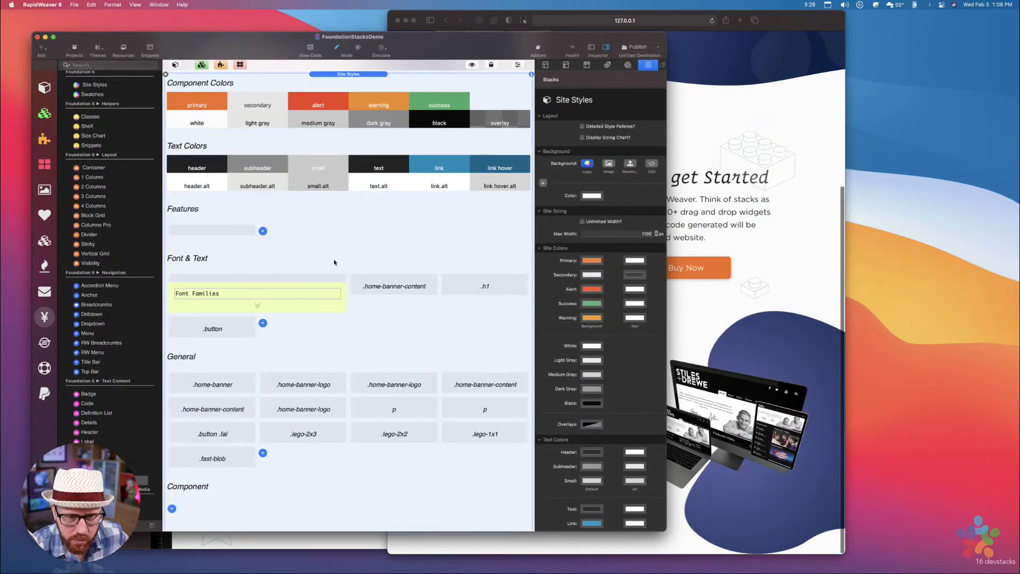
click(234, 458)
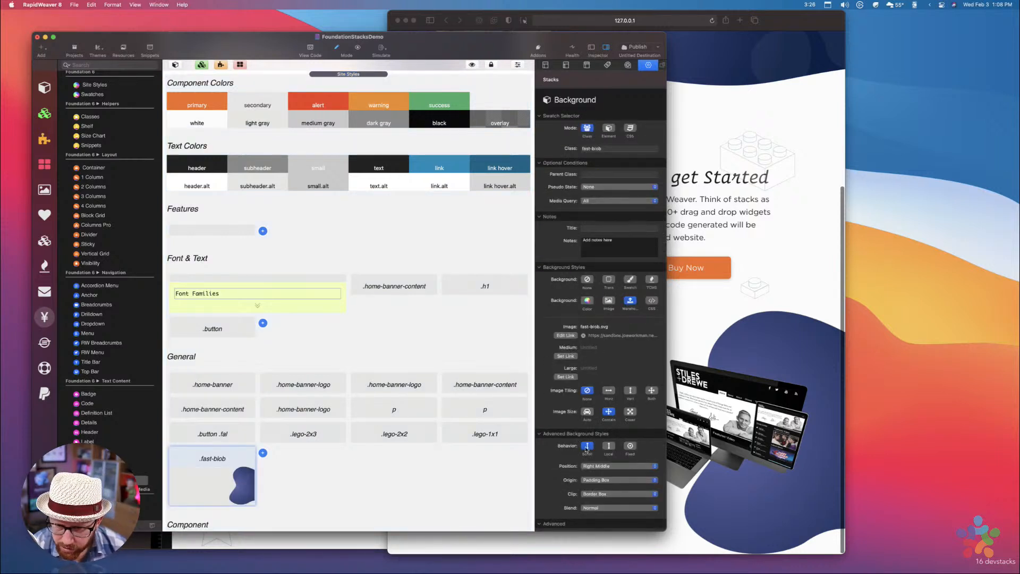
scroll(582, 446, down, 3)
scroll(582, 446, up, 2)
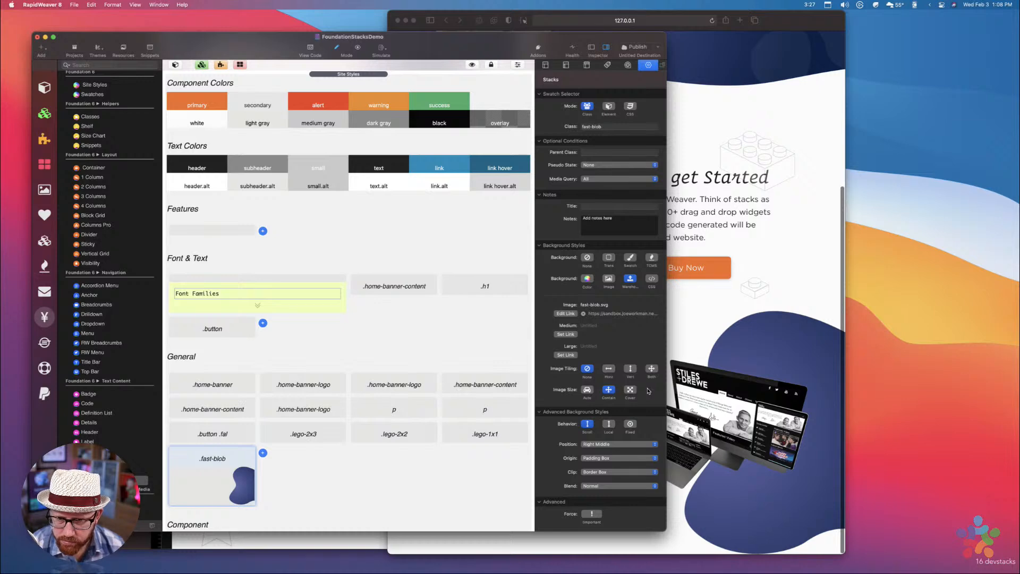
Set the .fast-blob background's image size to Auto, save the project, and check the reloaded page in Safari
click(749, 335)
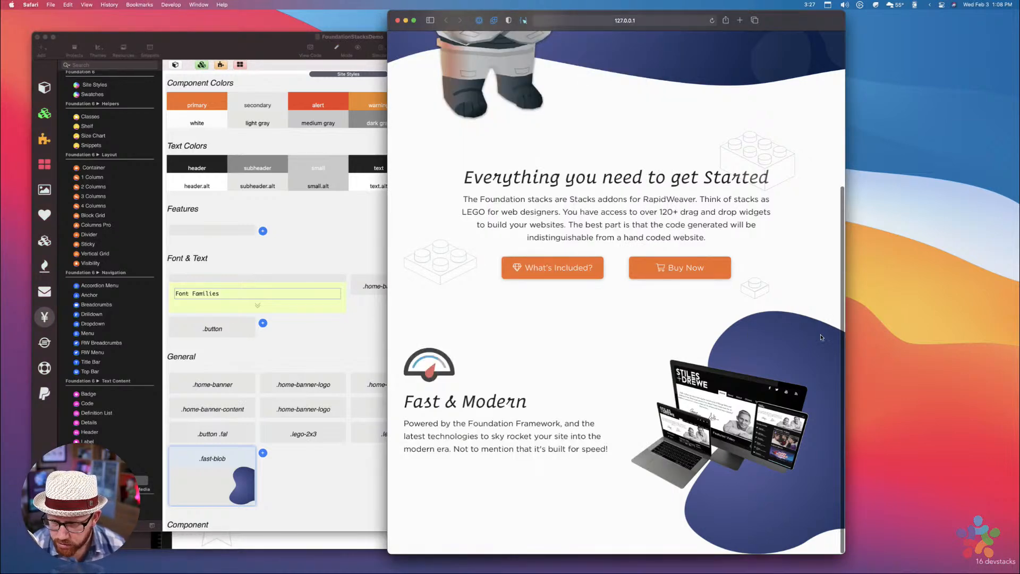
click(282, 51)
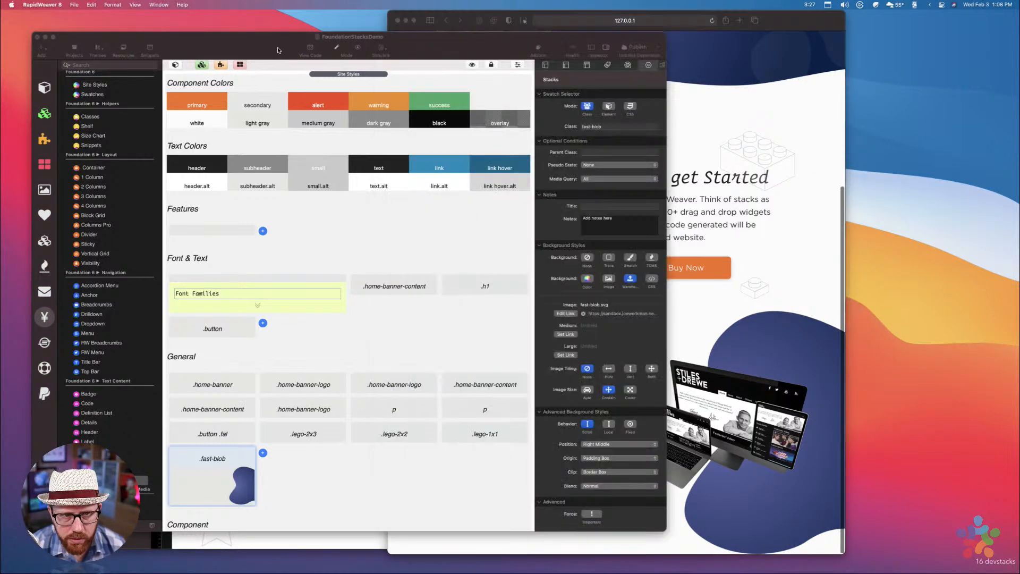
key(super+s)
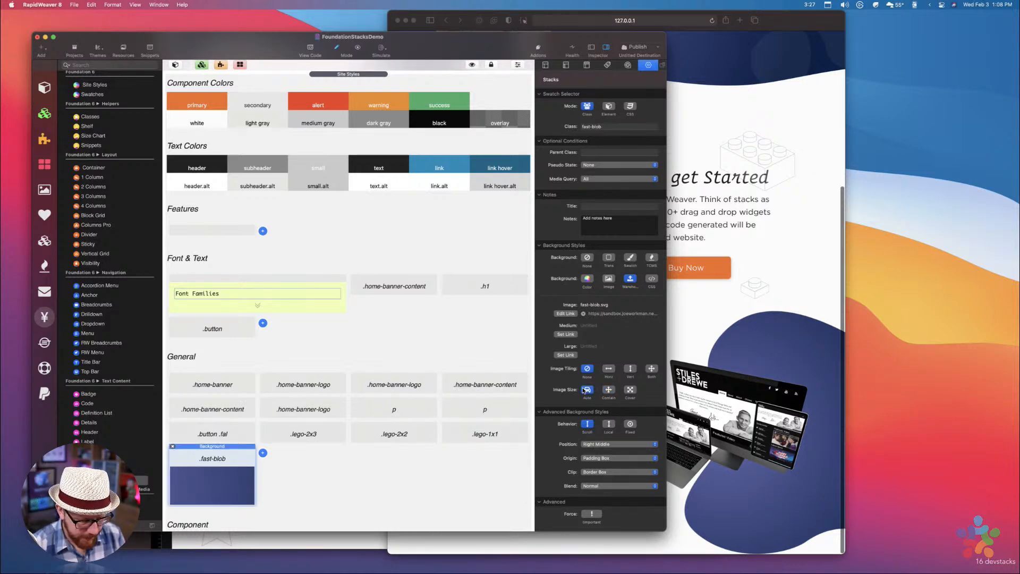
click(703, 384)
key(super+r)
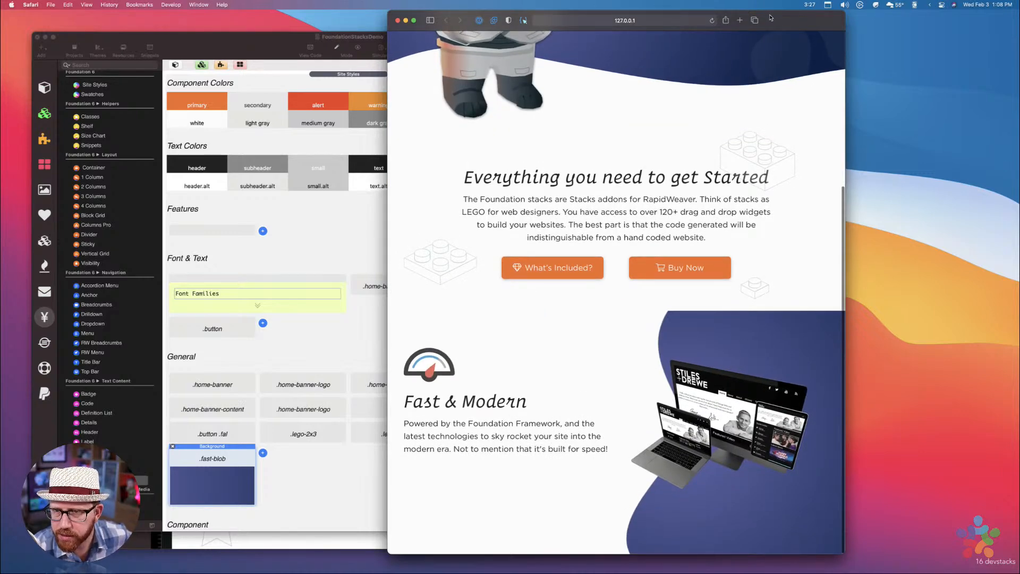
drag(755, 16, 684, 16)
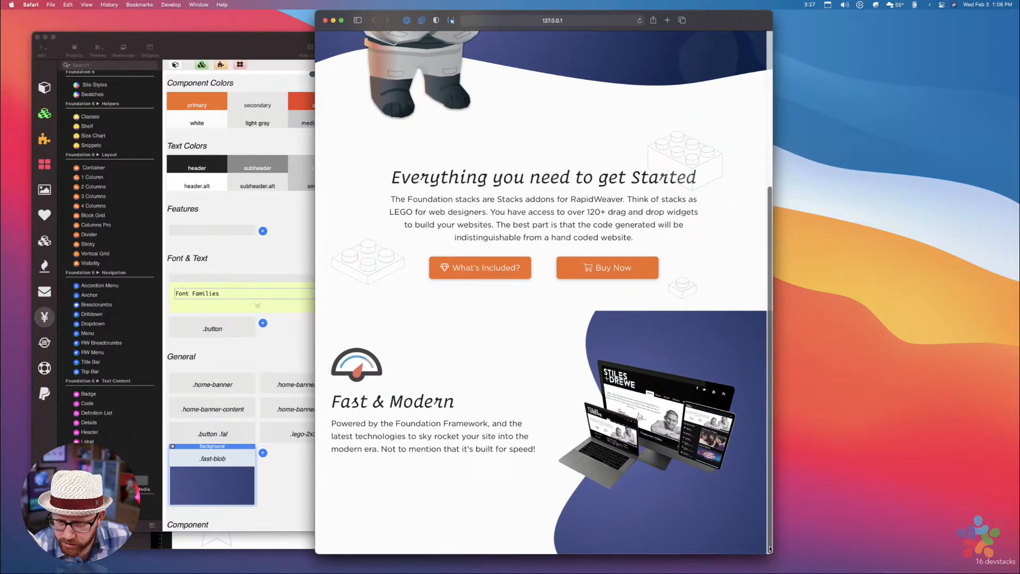
Enlarge the Safari preview window to check the blob background at a greater width, then save the RapidWeaver project
drag(770, 549, 835, 572)
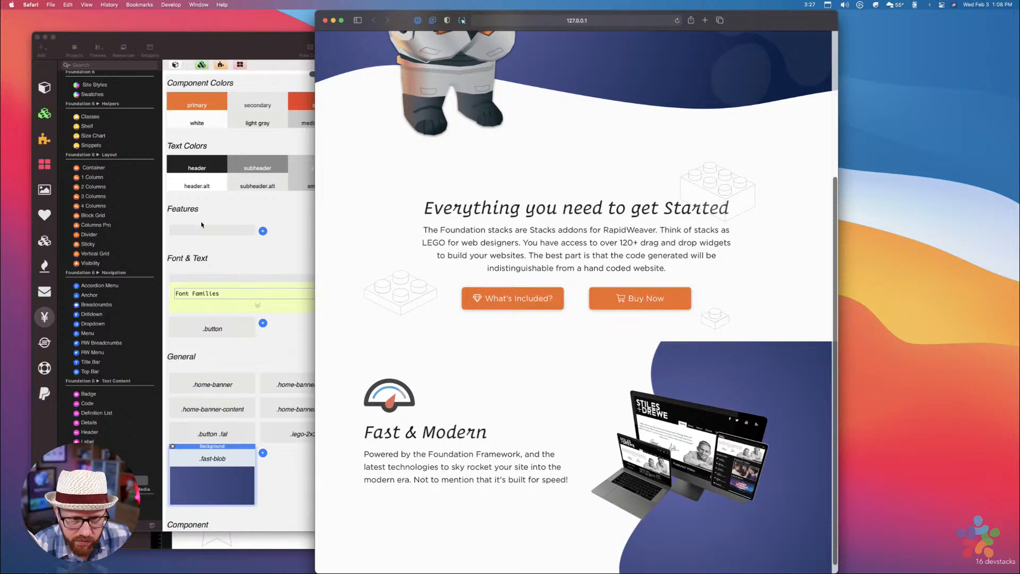
scroll(544, 379, down, 1)
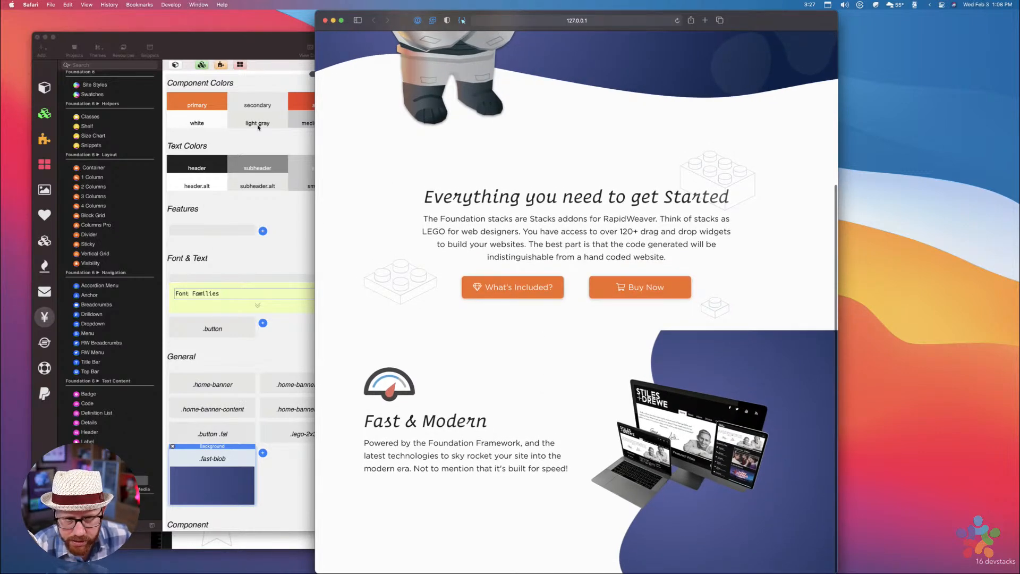
click(315, 206)
click(754, 387)
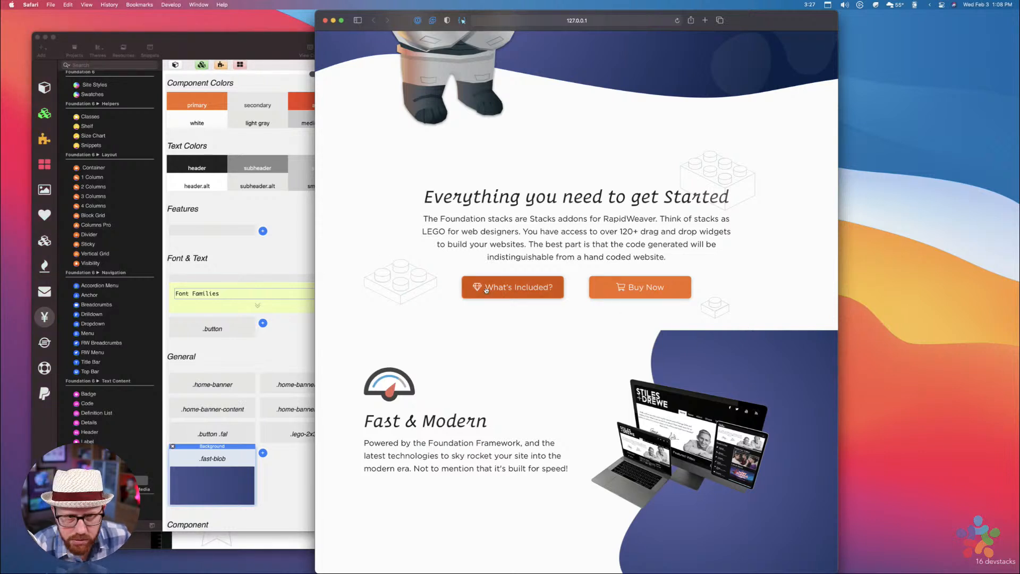
click(306, 361)
key(super+s)
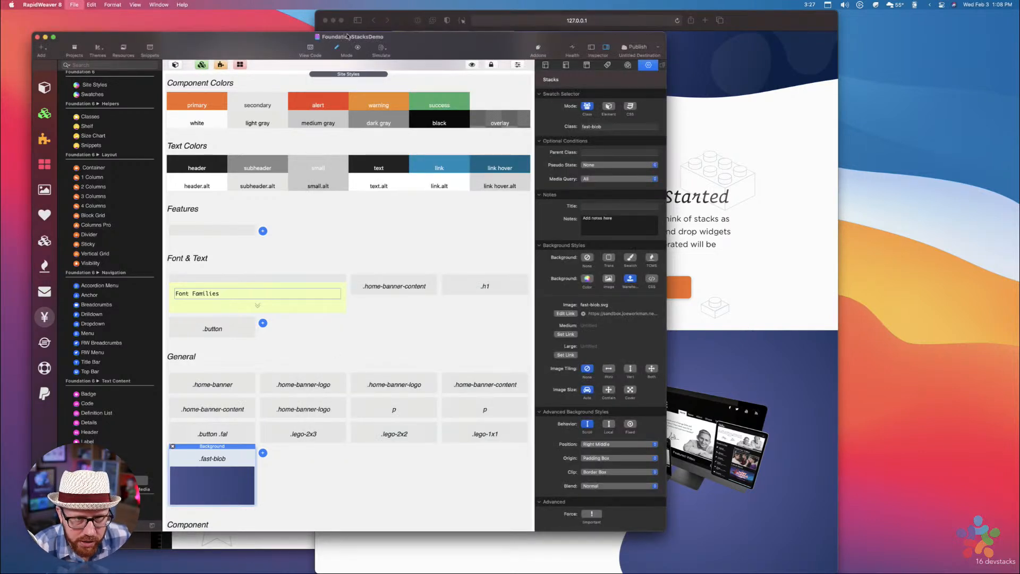
Close Site Styles and examine the settings of the Fast & Modern container, the container above it, and the Seams stack
click(344, 74)
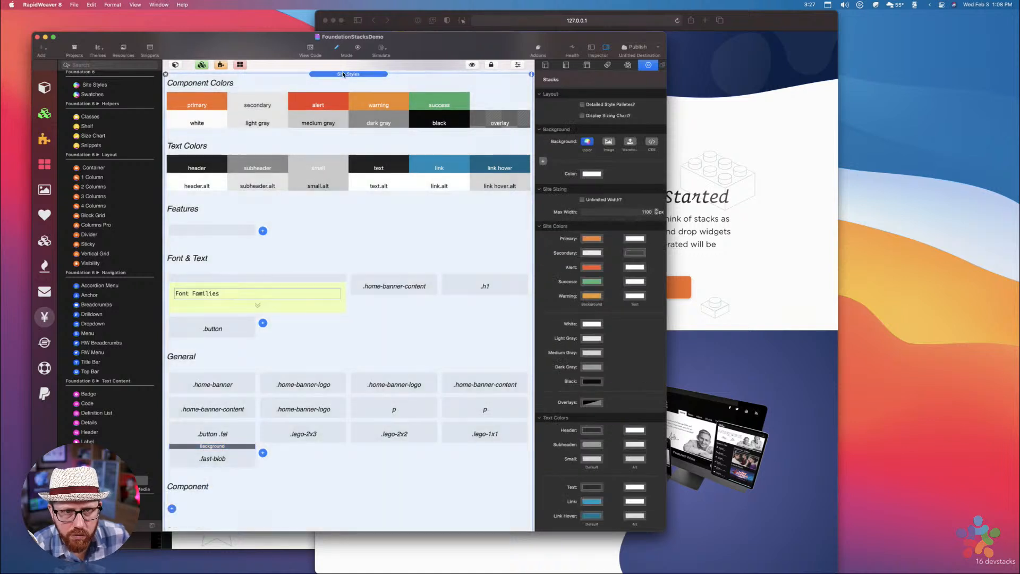
click(350, 377)
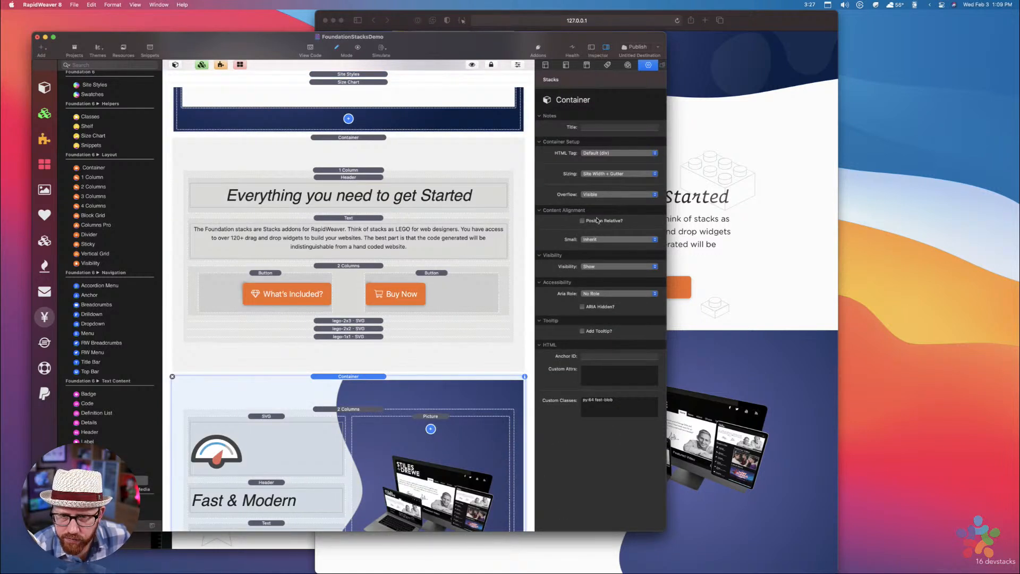
click(593, 194)
click(593, 194)
click(425, 359)
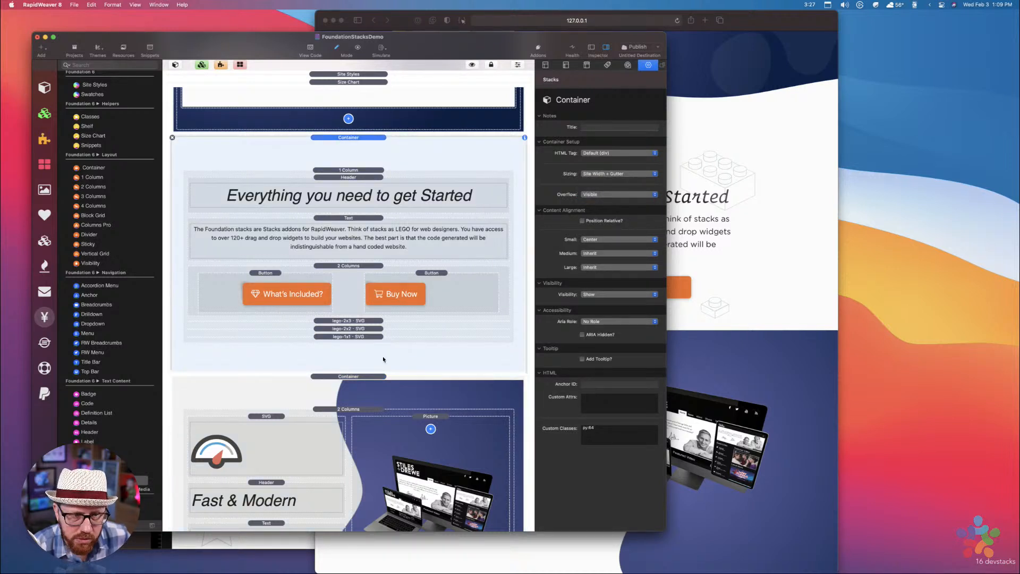
scroll(383, 359, up, 3)
click(365, 191)
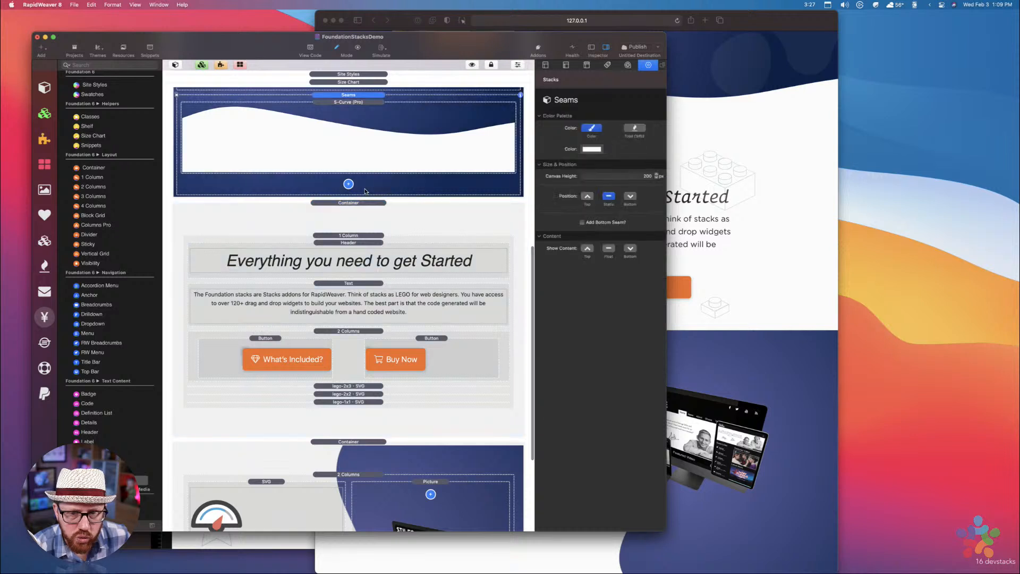
click(351, 437)
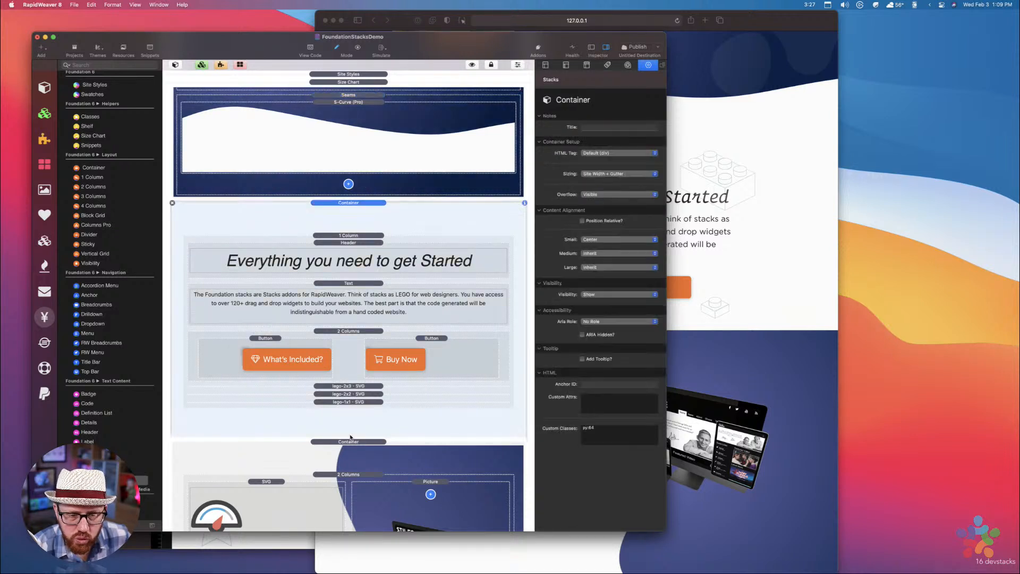
Open Safari's Web Inspector and select the Fast & Modern container element to examine its .fast-blob CSS rule
click(745, 352)
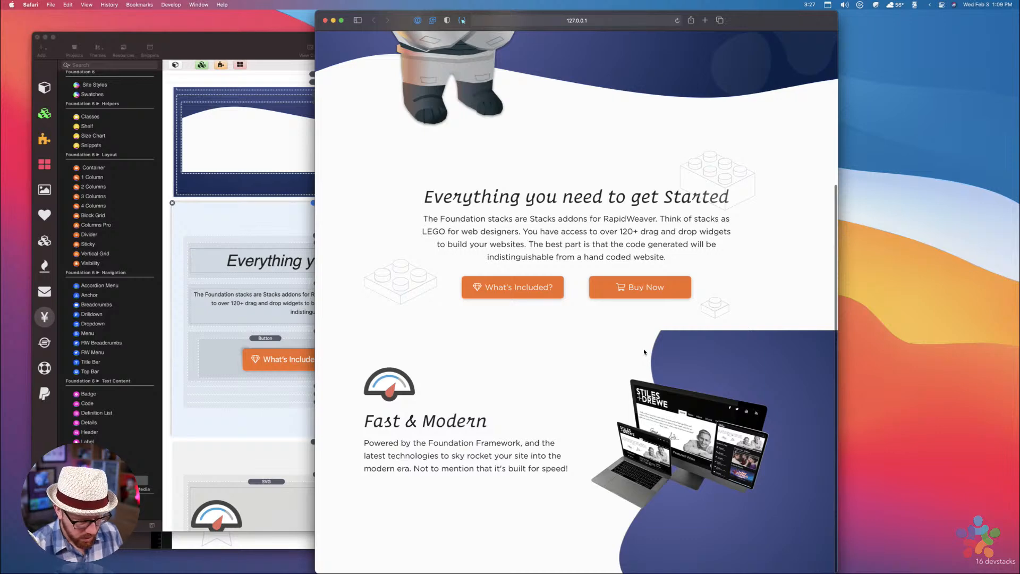
key(alt+super+i)
scroll(597, 159, down, 6)
scroll(597, 160, up, 1)
drag(409, 269, 414, 318)
scroll(531, 224, down, 5)
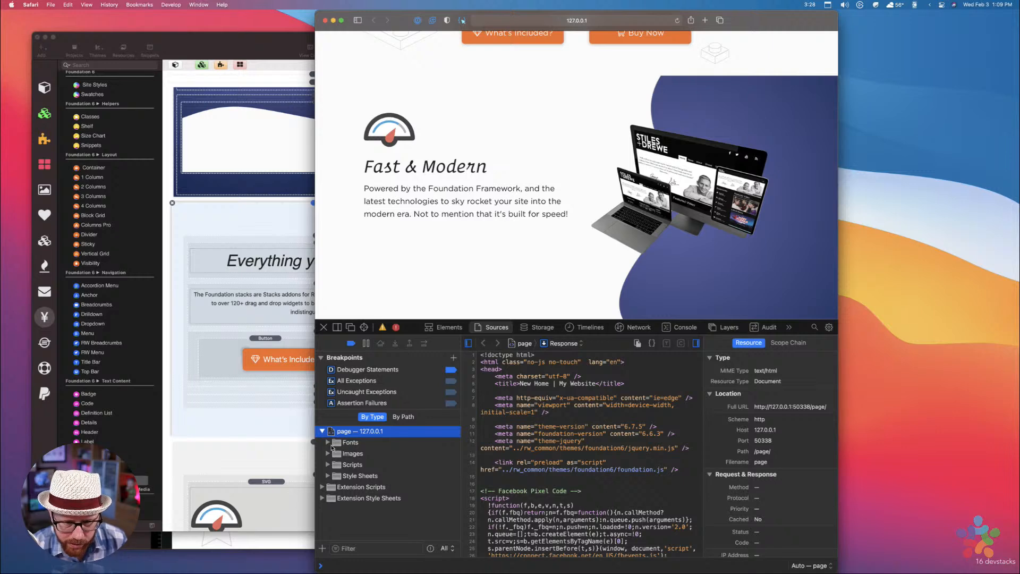
click(364, 327)
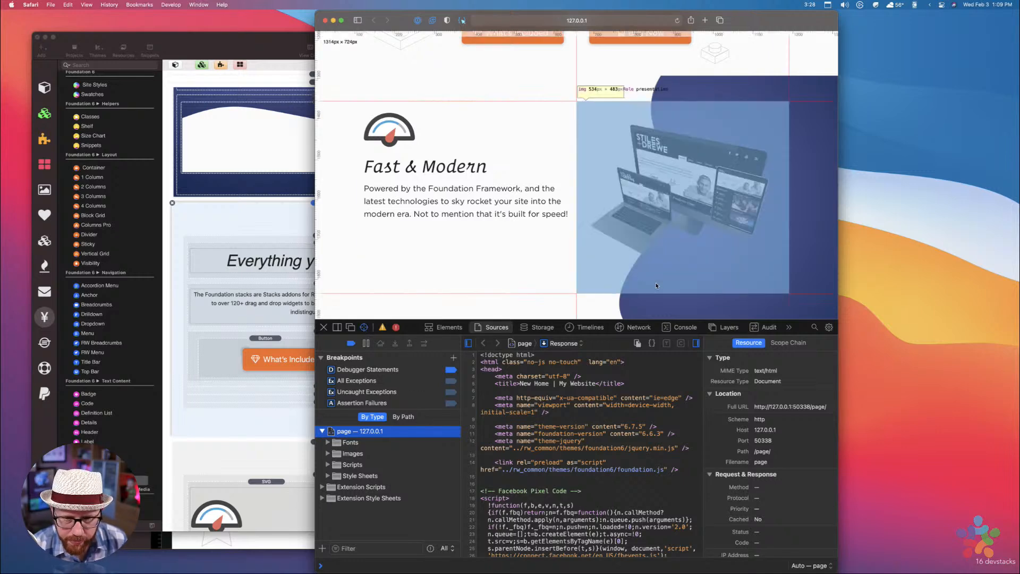
click(658, 302)
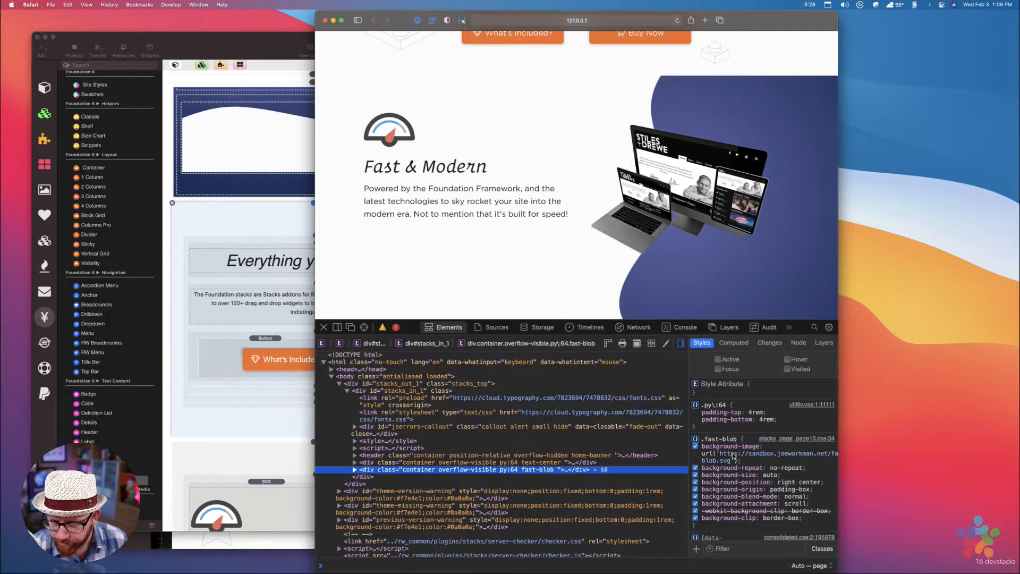
Try a background-size of 125% on the .fast-blob rule in the Web Inspector, then cancel the edit
click(770, 476)
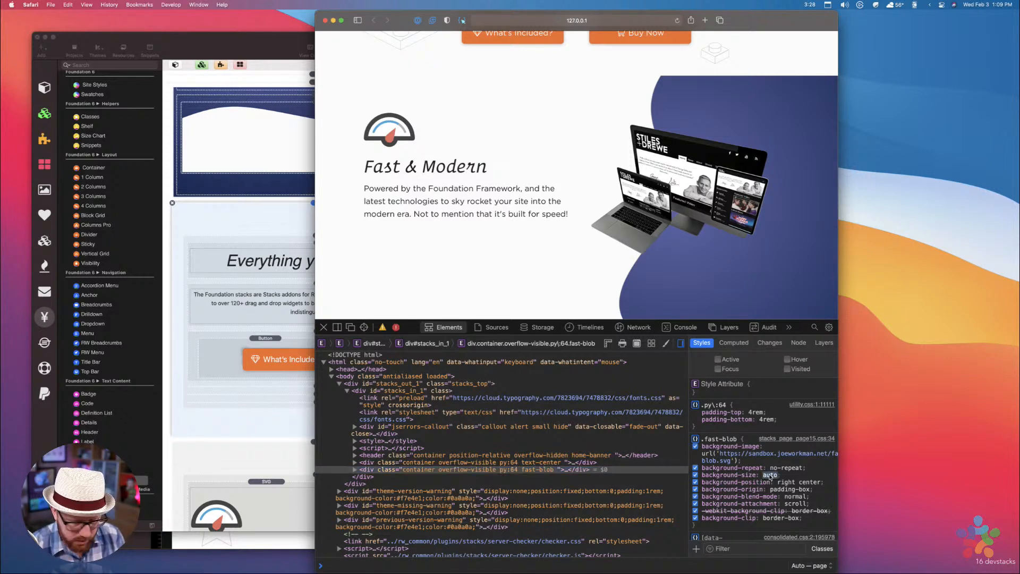
text(100)
key(BackSpace)
key(BackSpace)
key(BackSpace)
text(125%)
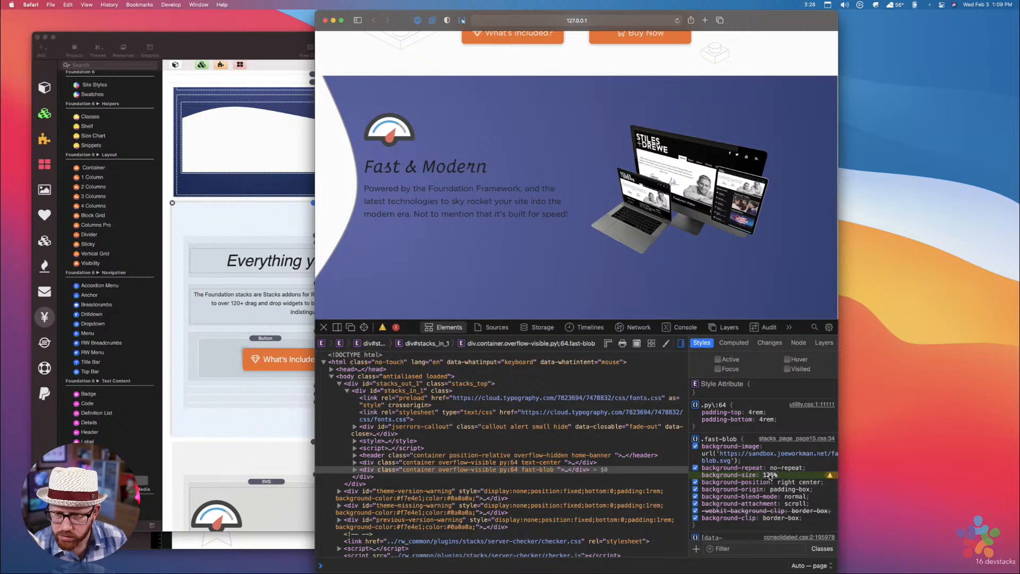
key(Escape)
Save the RapidWeaver project and add a Columns Pro stack with two columns above the Fast & Modern container's 2 Columns stack
click(243, 488)
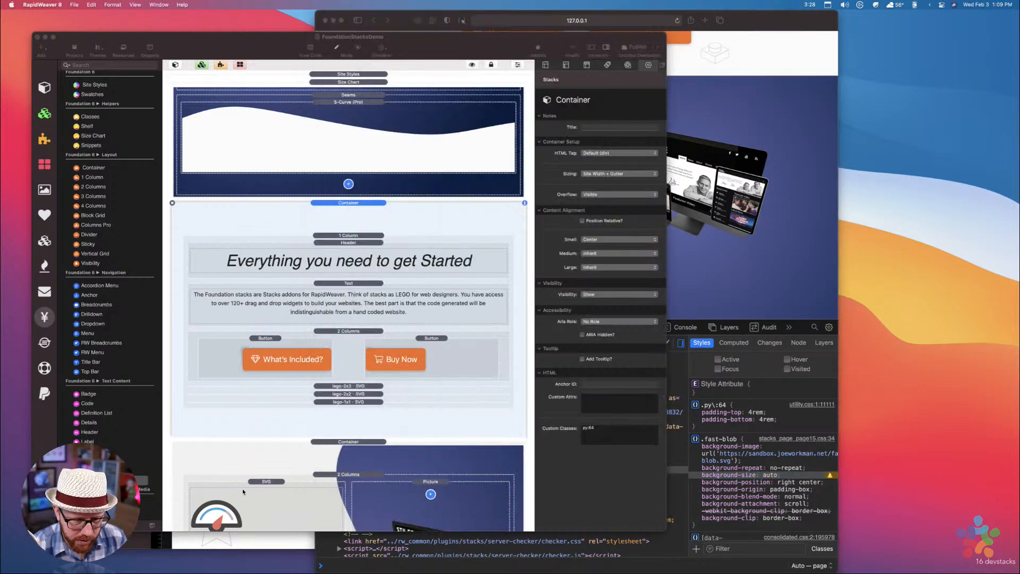
key(super+s)
click(379, 450)
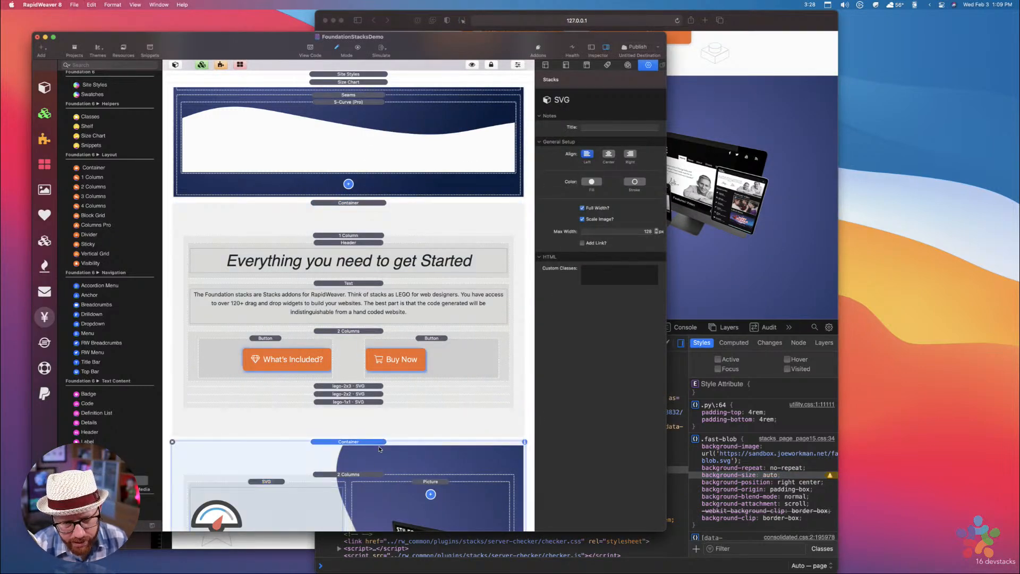
scroll(363, 406, down, 3)
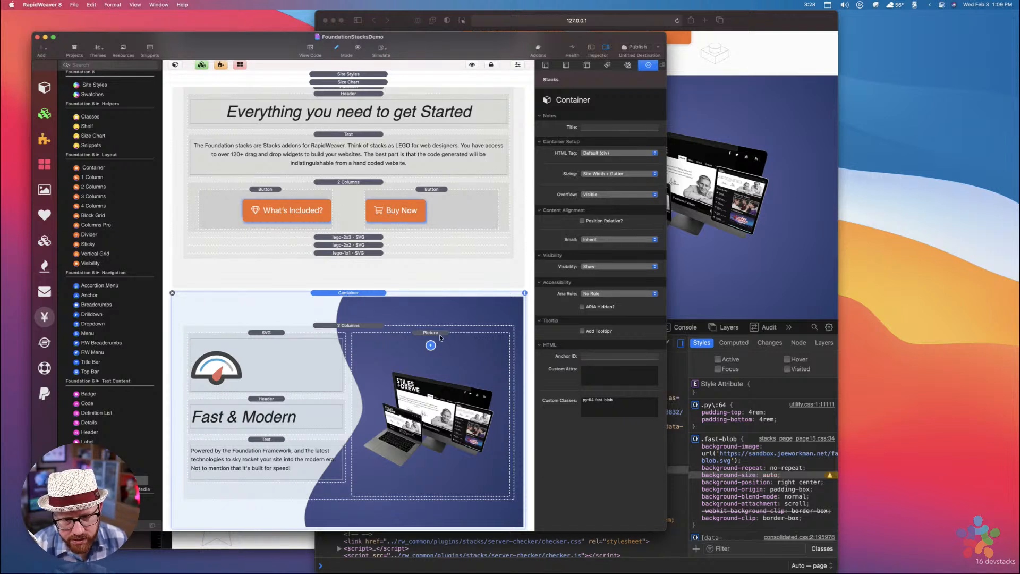
click(424, 334)
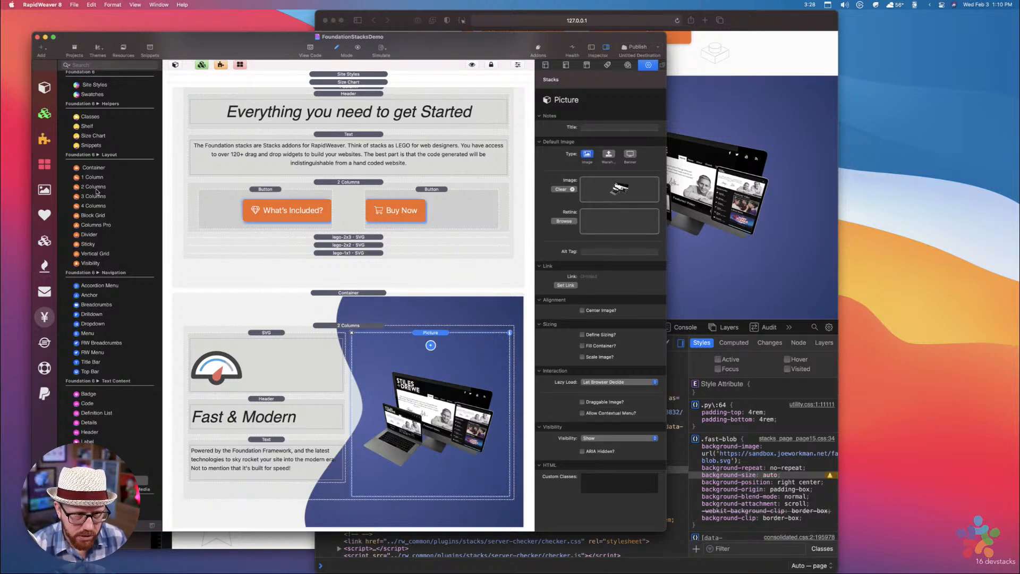
drag(89, 225, 337, 327)
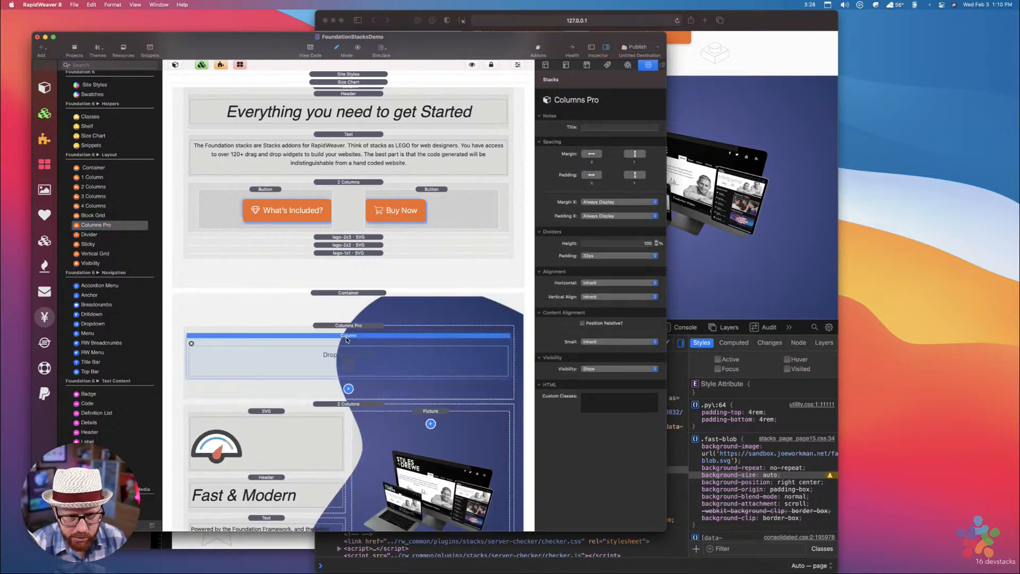
click(346, 337)
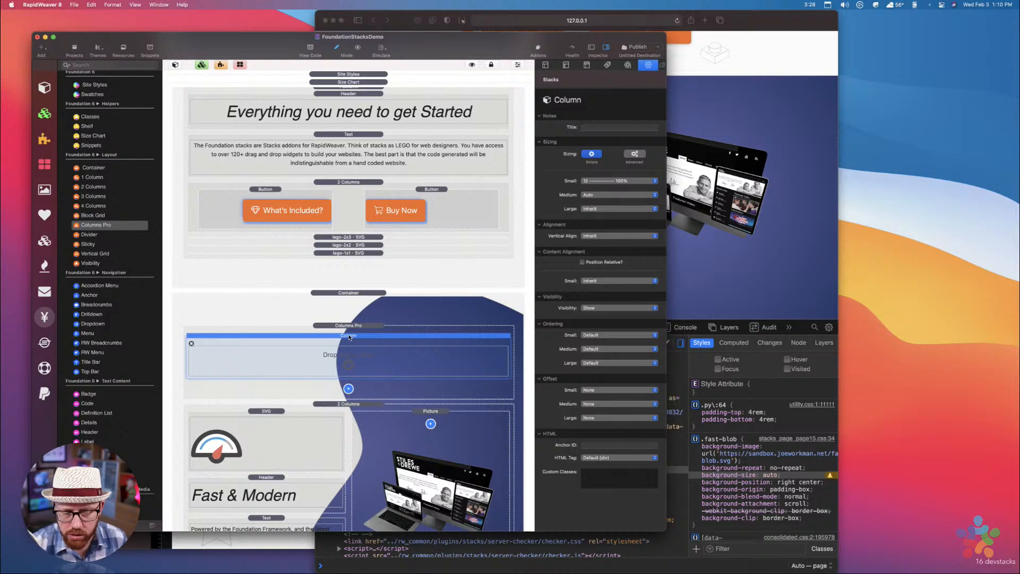
key(super+d)
Move the SVG, Header and Text stacks into the first Columns Pro column and the Picture stack into the second
click(292, 457)
scroll(292, 457, down, 4)
shift+click(269, 532)
shift+click(267, 475)
drag(267, 368, 312, 279)
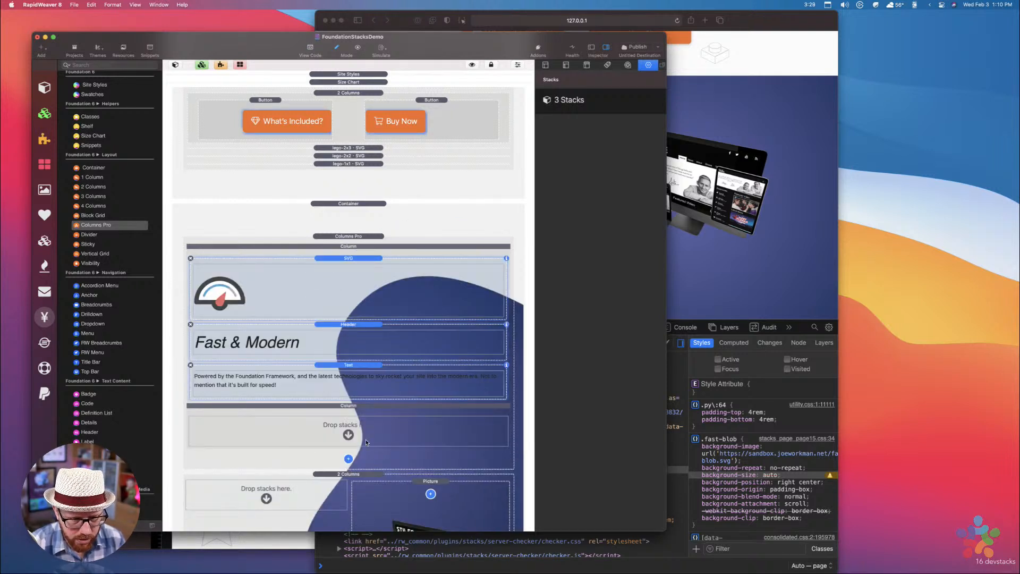
drag(420, 486, 369, 424)
Delete the emptied 2 Columns stack from the Fast & Modern container
scroll(352, 454, down, 5)
click(345, 467)
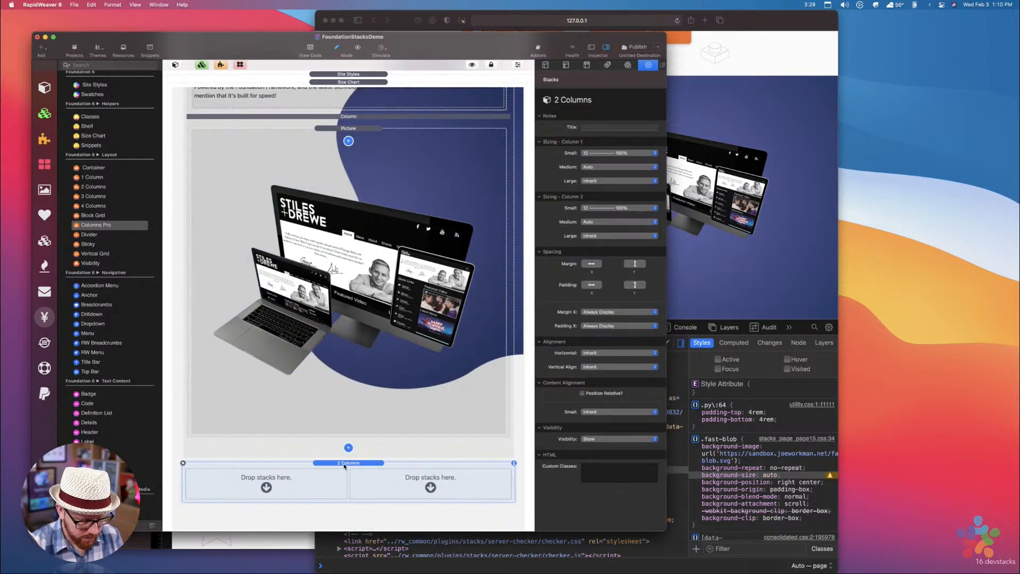
key(Delete)
scroll(366, 178, up, 3)
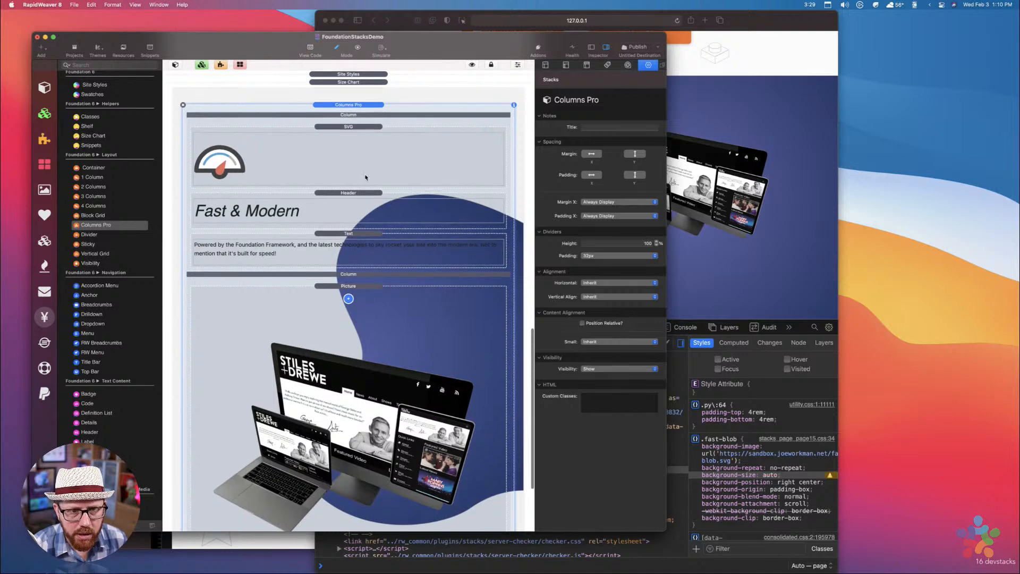
scroll(355, 103, up, 2)
Move the fast-blob custom class from the Fast & Modern container to the column holding the Picture stack
click(355, 109)
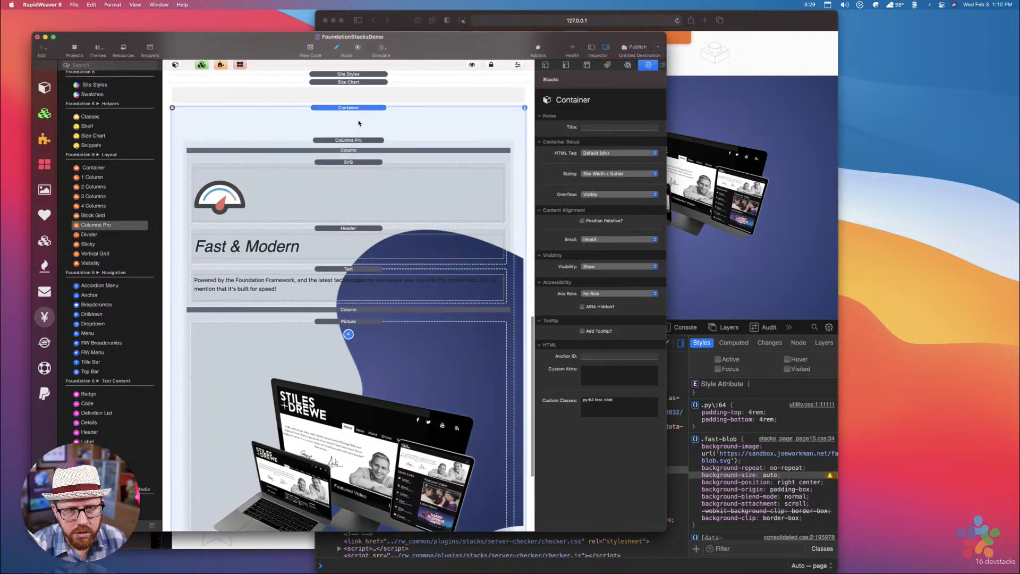
drag(596, 402, 649, 406)
key(super+c)
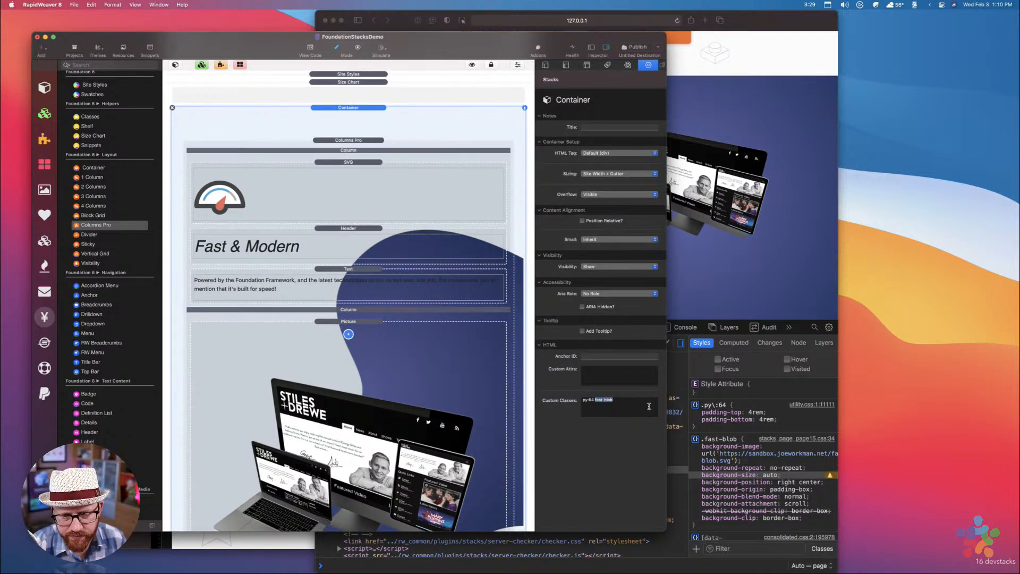
key(BackSpace)
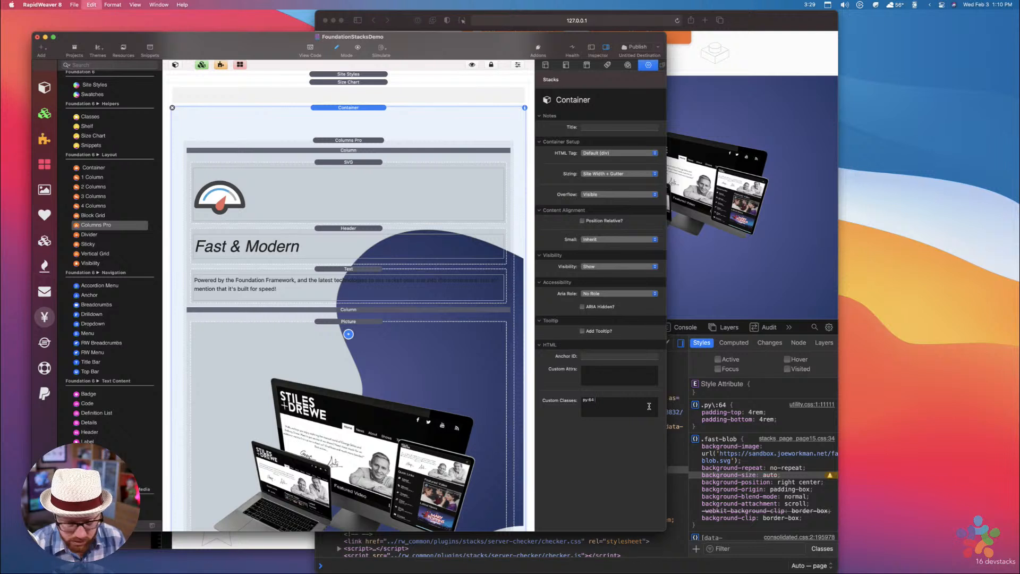
click(360, 309)
click(614, 480)
key(super+v)
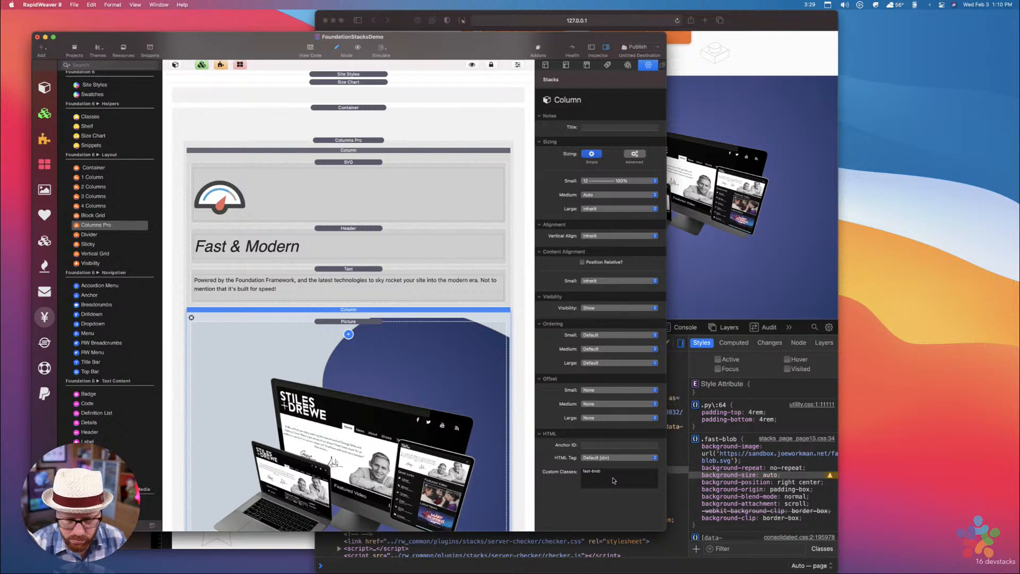
Reload the page in Safari and close the Web Inspector to check the blob background behind the picture column
key(super+Tab)
key(super+r)
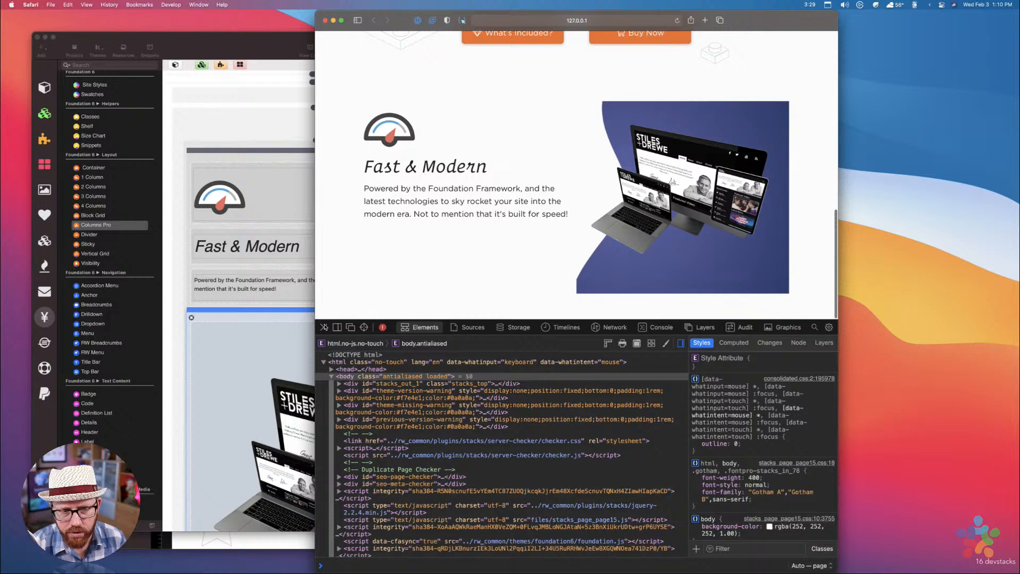
click(323, 327)
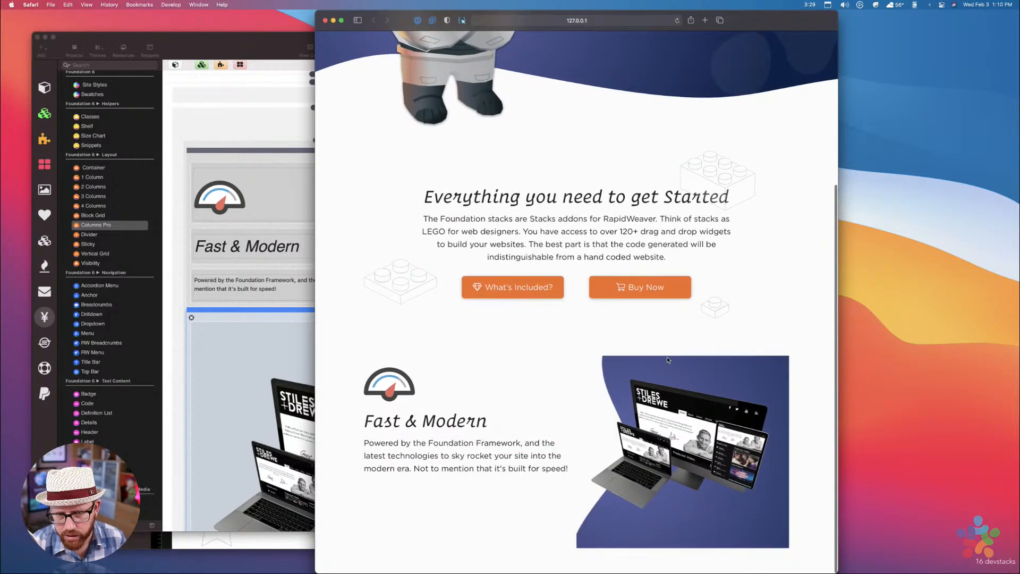
click(260, 314)
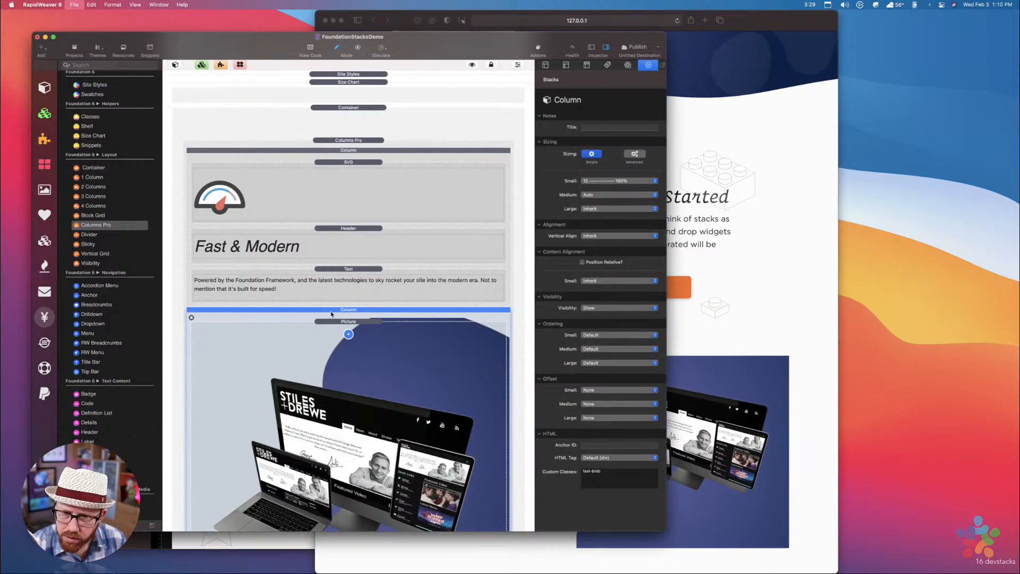
click(726, 367)
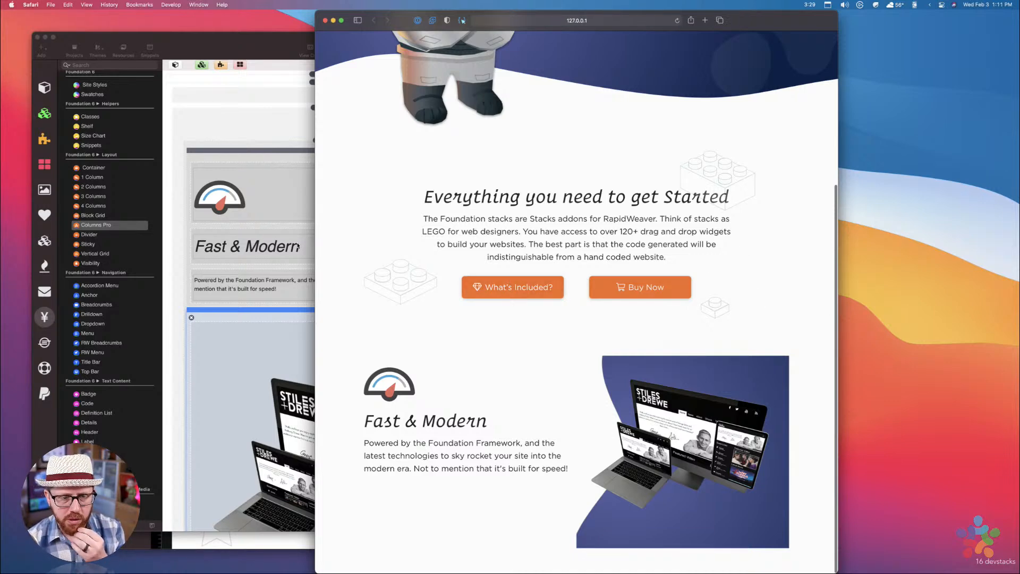
Bring up the Sketch design and examine how the blob sits behind the Fast & Modern picture
key(ctrl+Up)
click(553, 332)
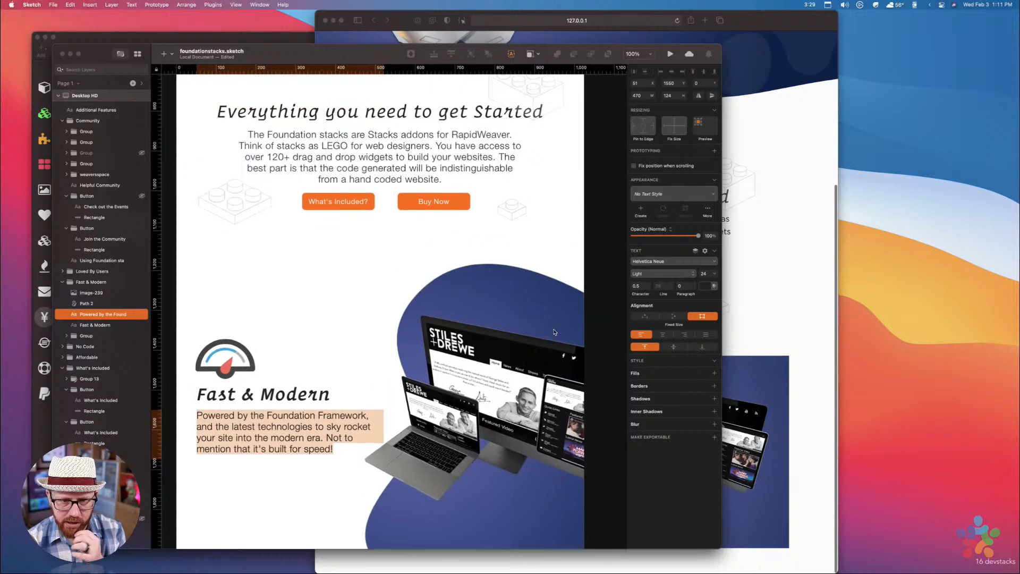
scroll(554, 332, down, 3)
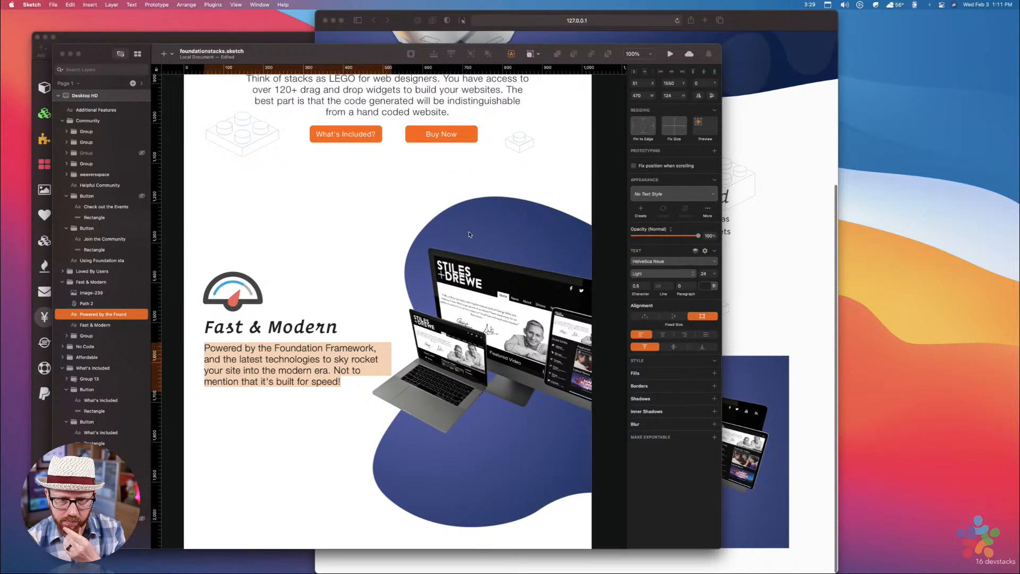
Return to RapidWeaver, save the project, and undo moving the fast-blob class from the container to the column
click(277, 37)
key(super+s)
key(super+z)
key(super+z)
key(super+z)
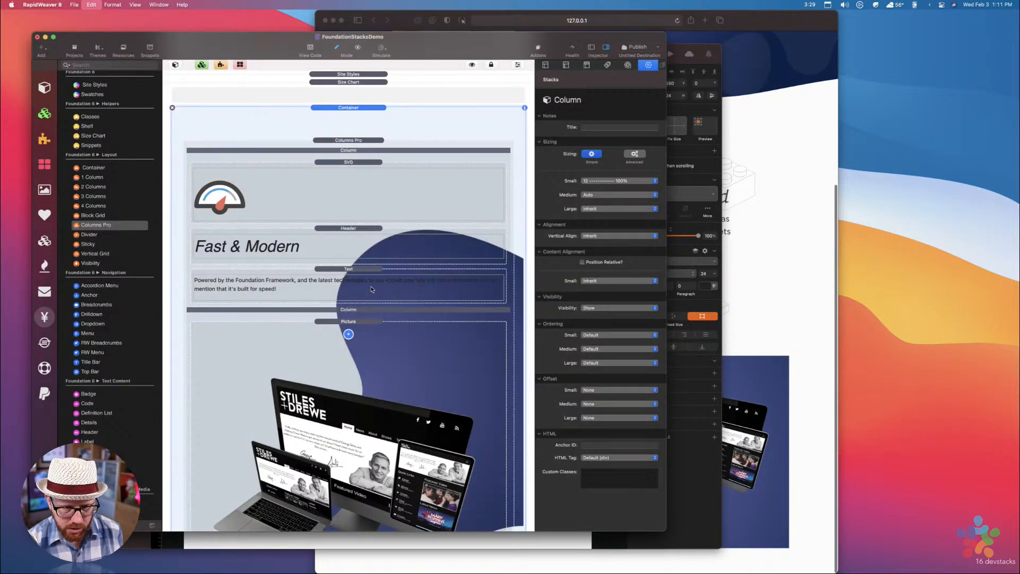
Undo the Columns Pro restructuring to restore the 2 Columns layout in the Fast & Modern container
key(super+z)
key(super+z)
key(super+z)
key(super+z)
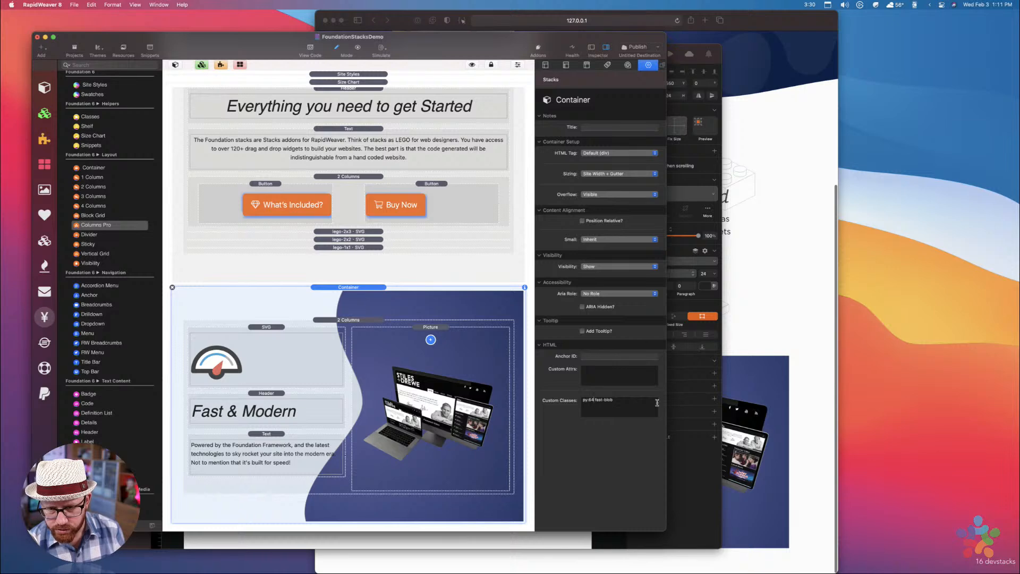
Change the Fast & Modern container's padding class to py:256, keeping fast-blob, and reload the page in Safari to check the blob
key(BackSpace)
key(BackSpace)
text(256)
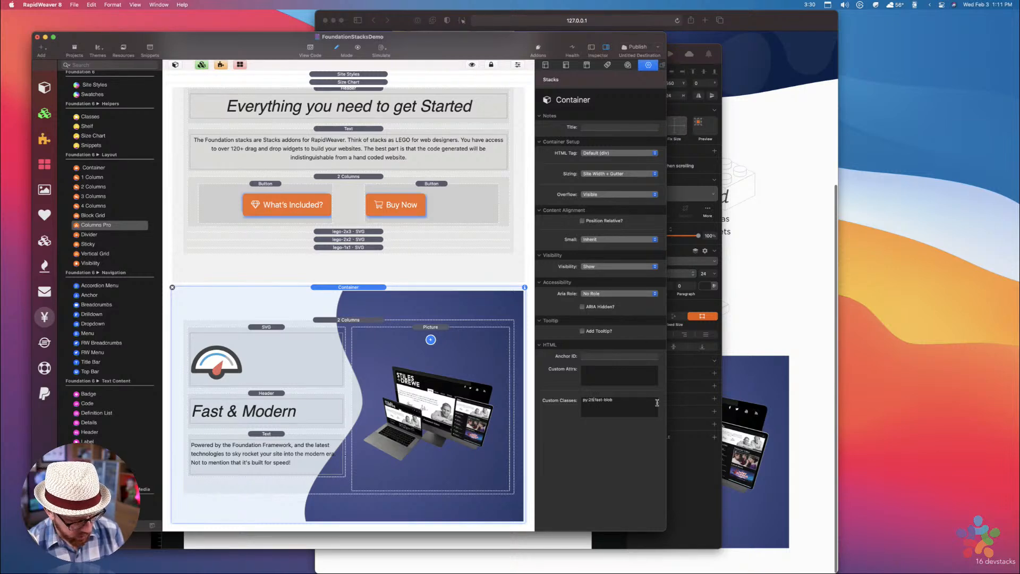
key(super+Tab)
key(super+r)
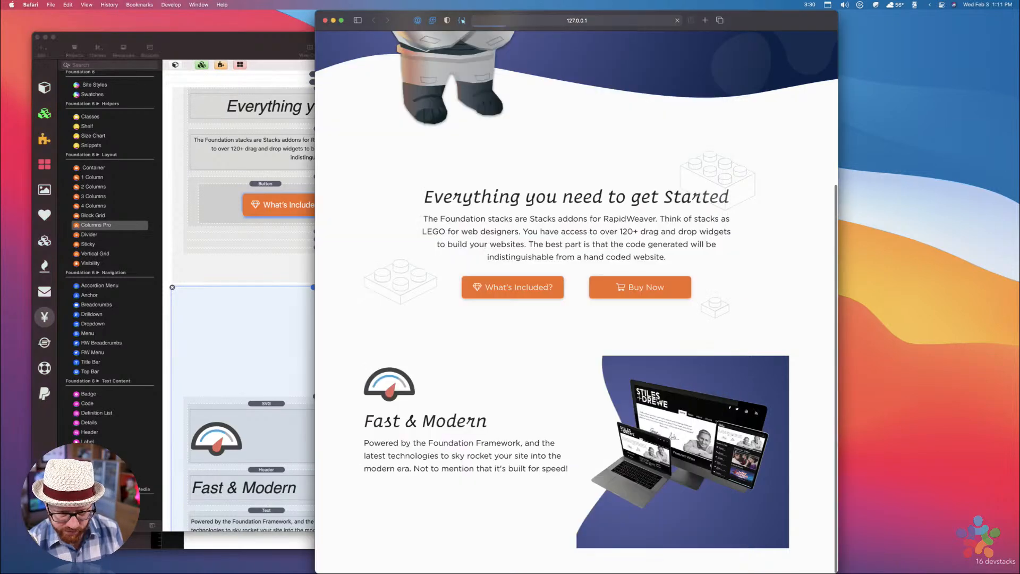
scroll(644, 380, down, 10)
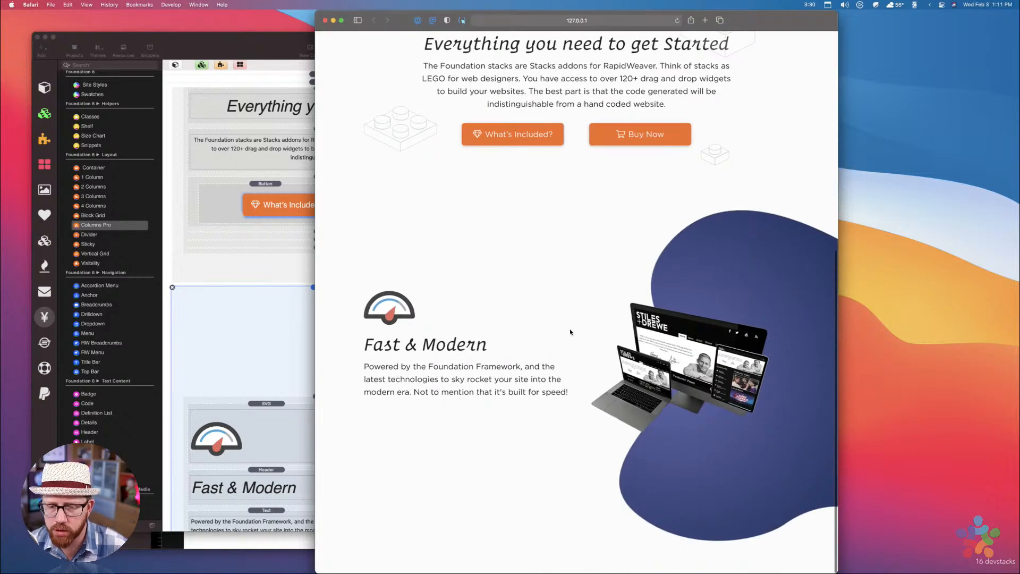
Compare the settings of the Fast & Modern container, Picture and 2 Columns stacks with the section's rendering in Safari
click(245, 325)
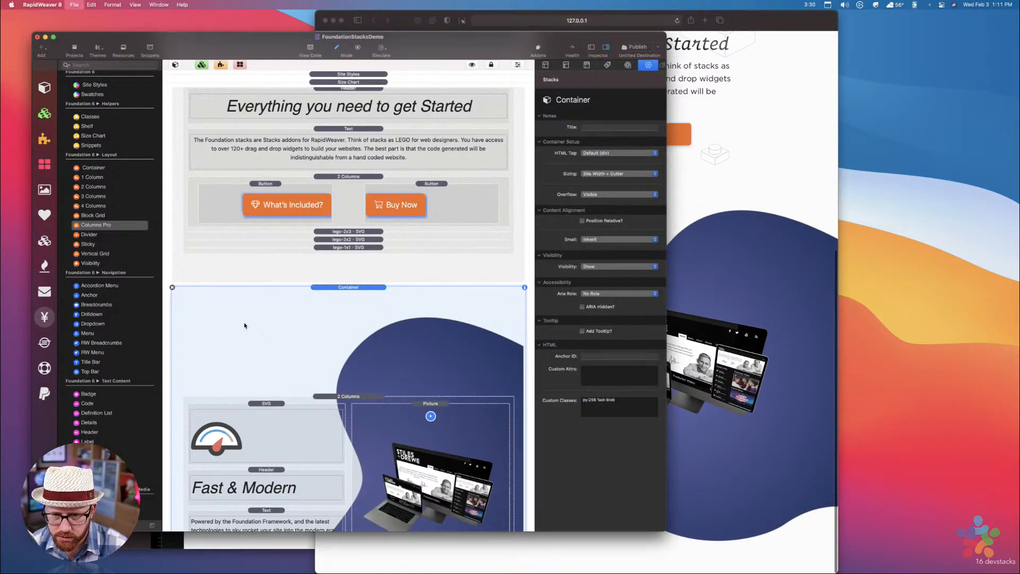
click(437, 405)
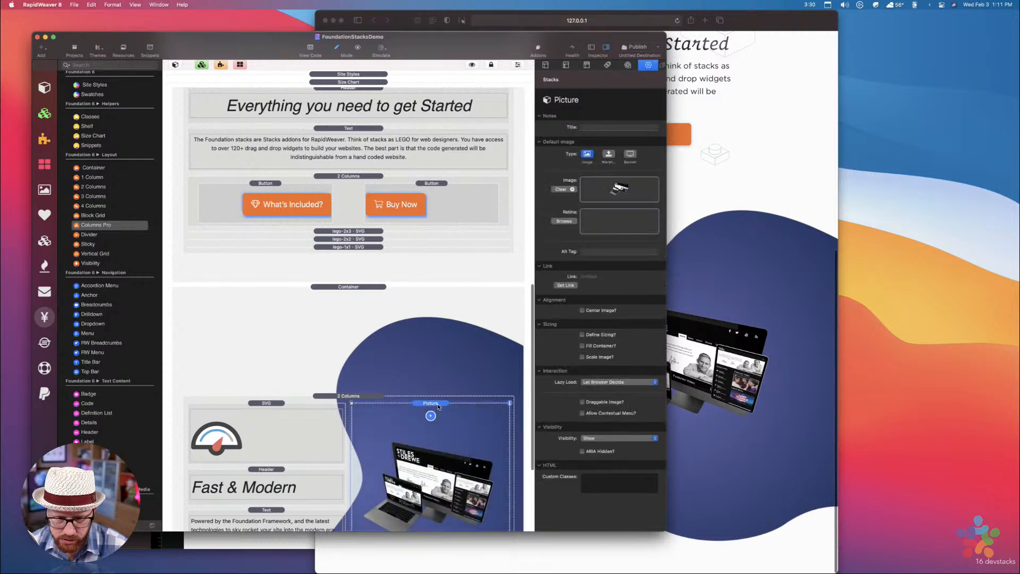
click(672, 366)
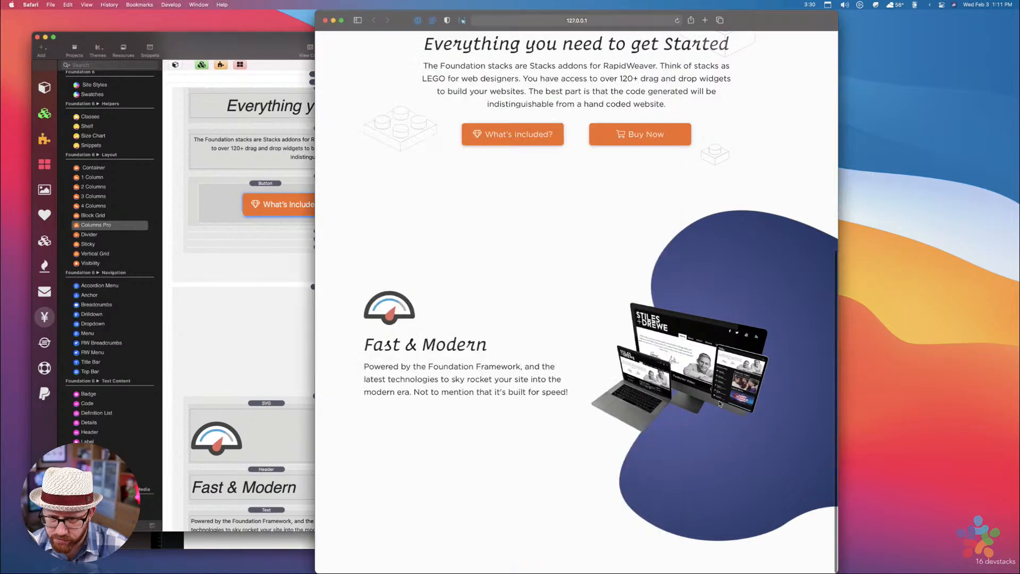
click(252, 390)
click(252, 390)
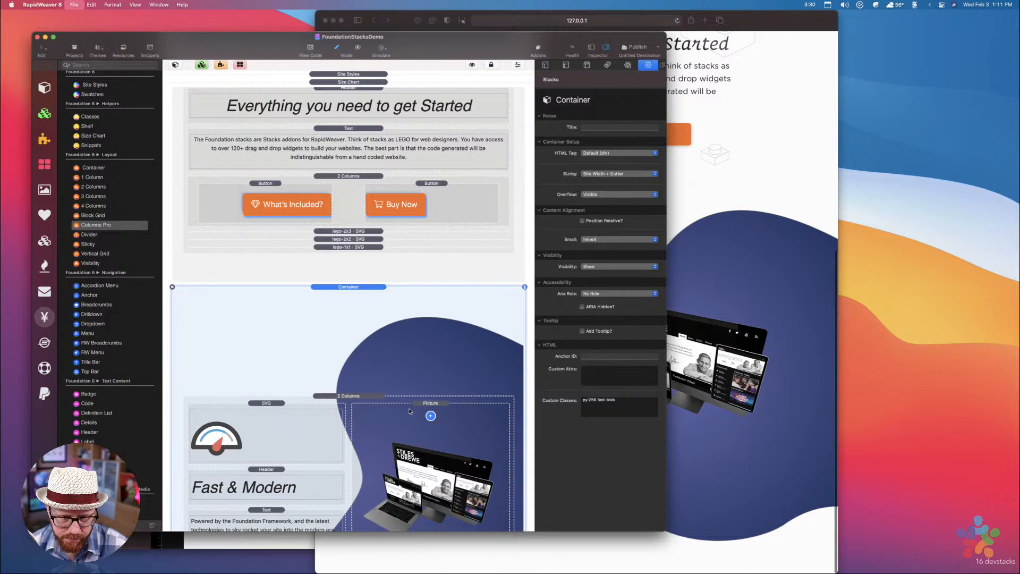
click(366, 394)
click(672, 319)
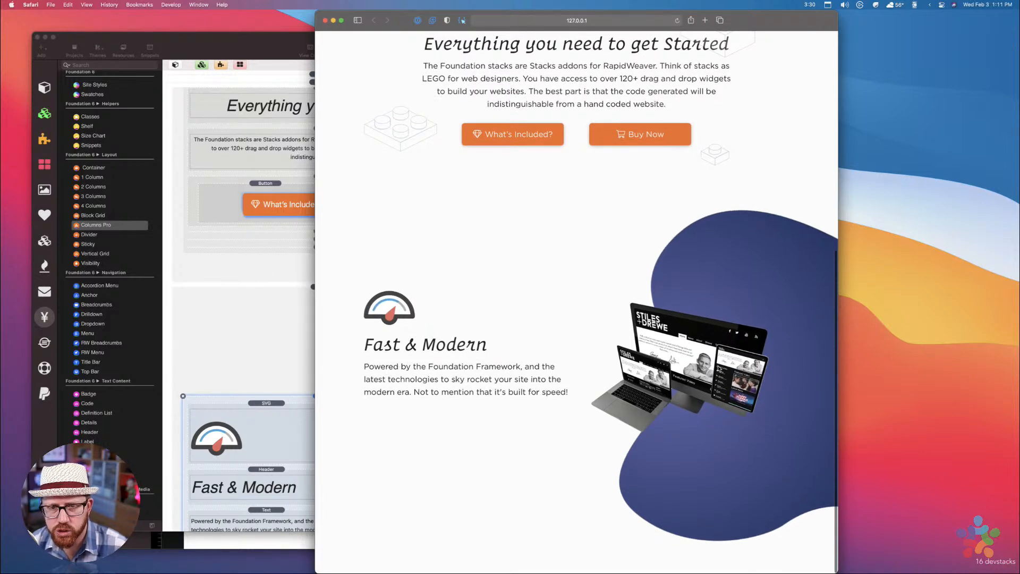
scroll(719, 368, up, 8)
scroll(719, 368, down, 8)
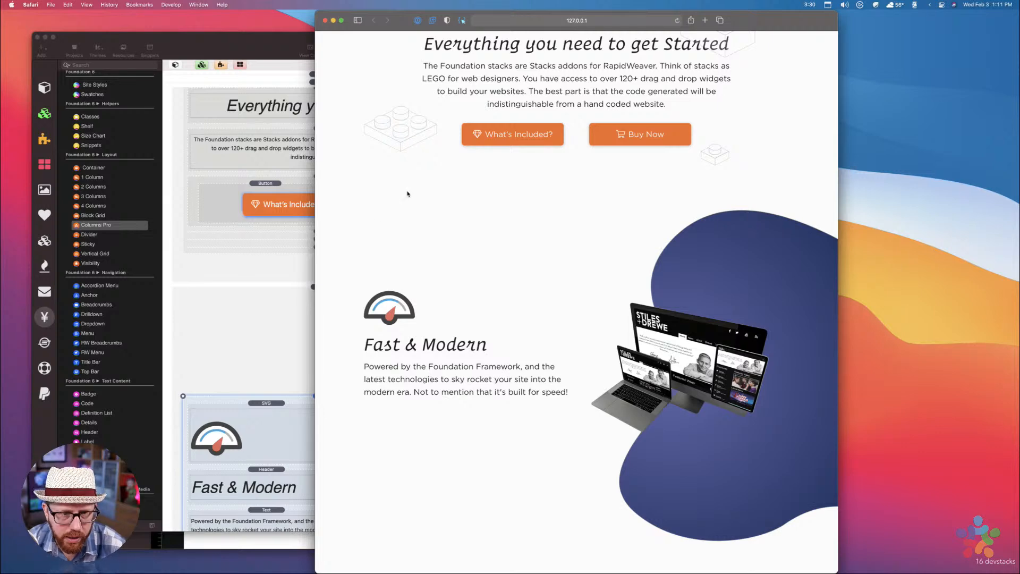
Switch to the Sketch design and examine how the Fast & Modern picture and blob extend relative to the content above
key(ctrl+Up)
click(525, 296)
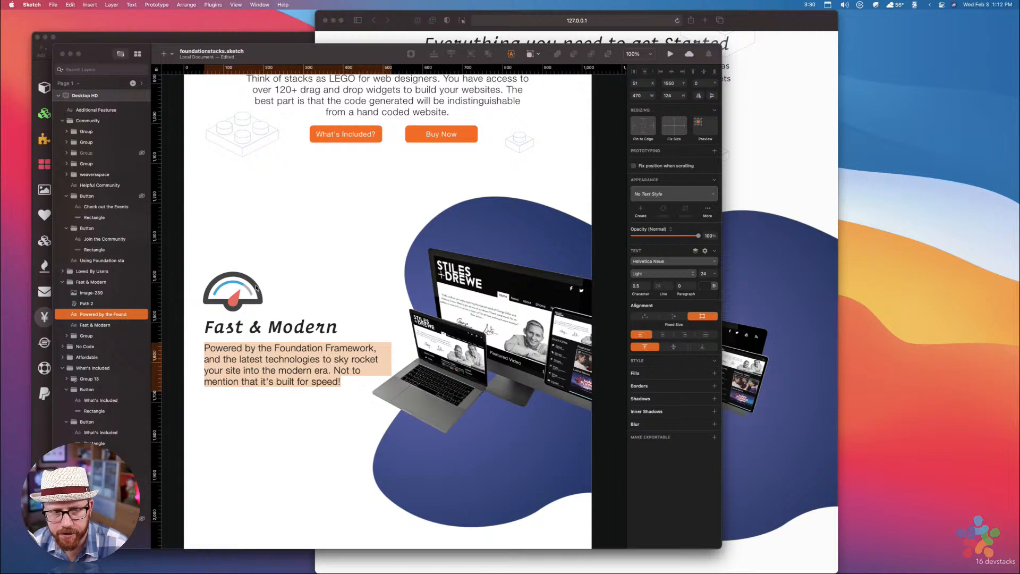
scroll(215, 207, up, 2)
scroll(215, 207, up, 5)
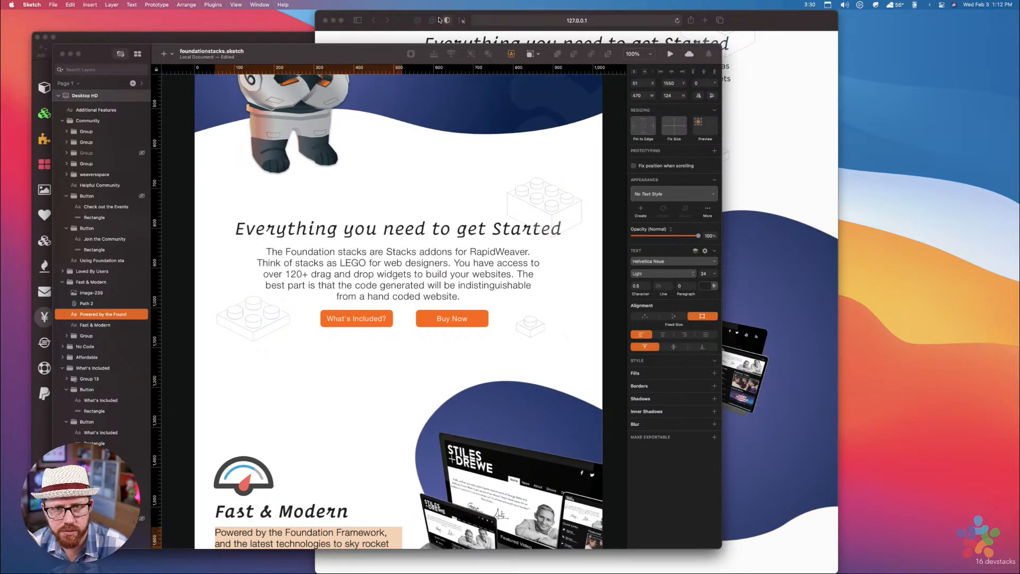
Return to RapidWeaver, save the project, and set the Fast & Modern container's sizing to Auto (no wrapper)
click(288, 38)
key(super+s)
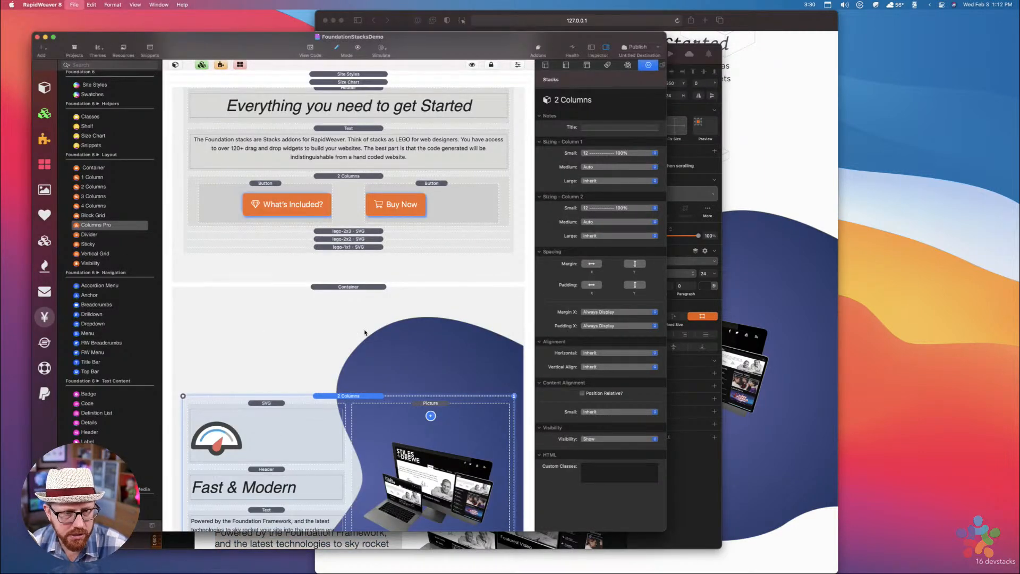
click(348, 294)
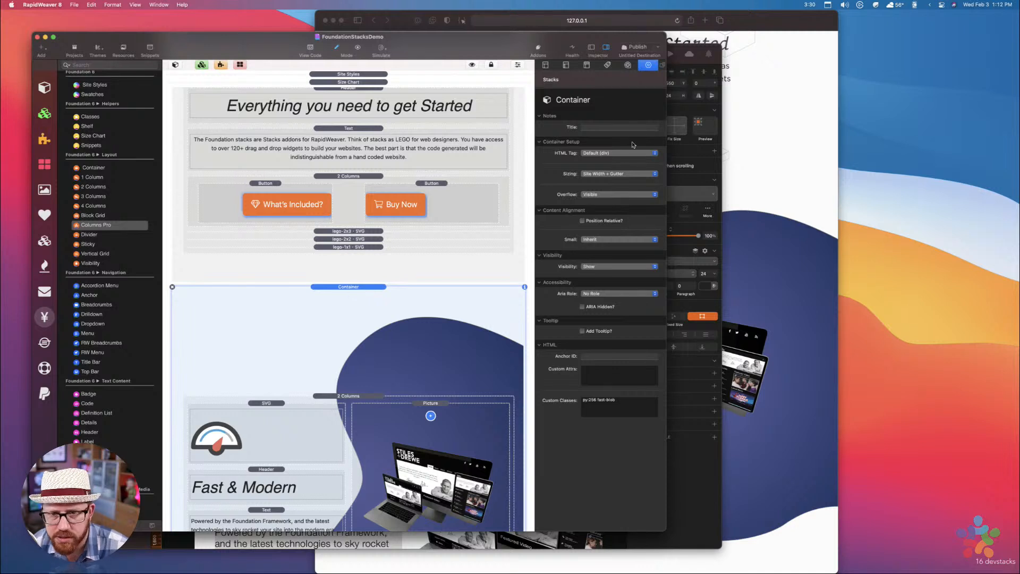
click(617, 174)
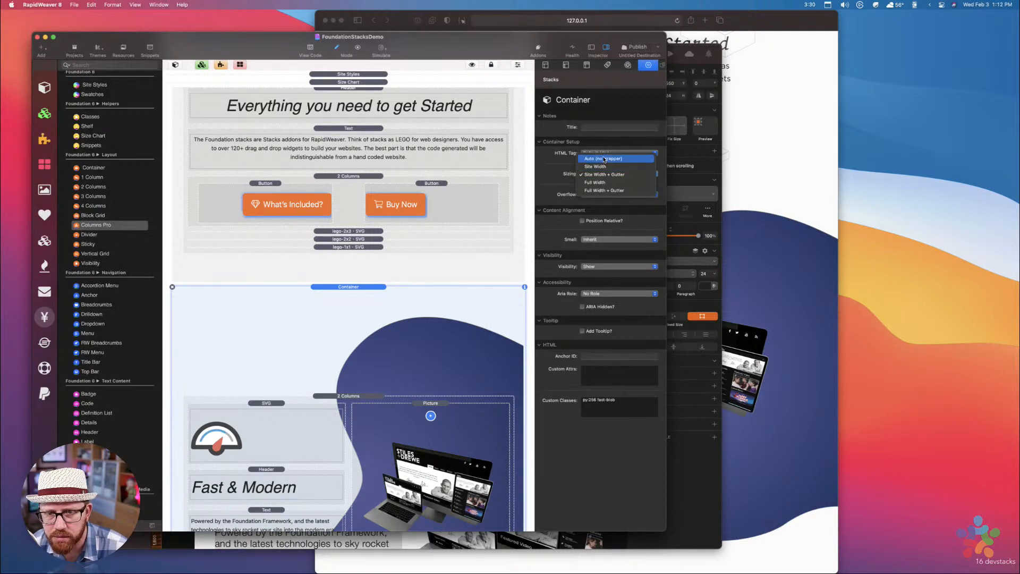
click(603, 159)
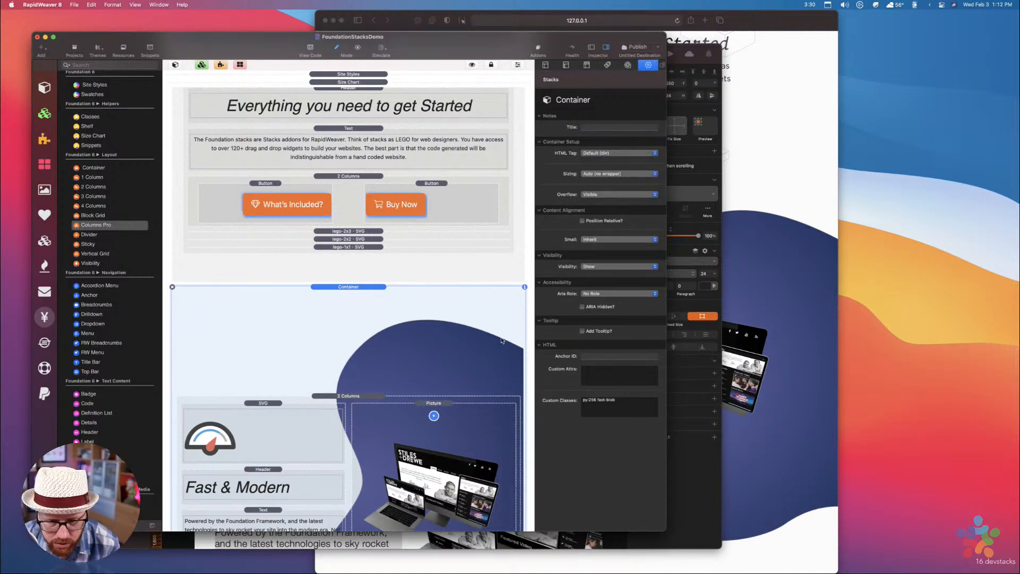
Reload the page in Safari and examine the Fast & Modern section's width and picture placement
key(super+Tab)
key(super+r)
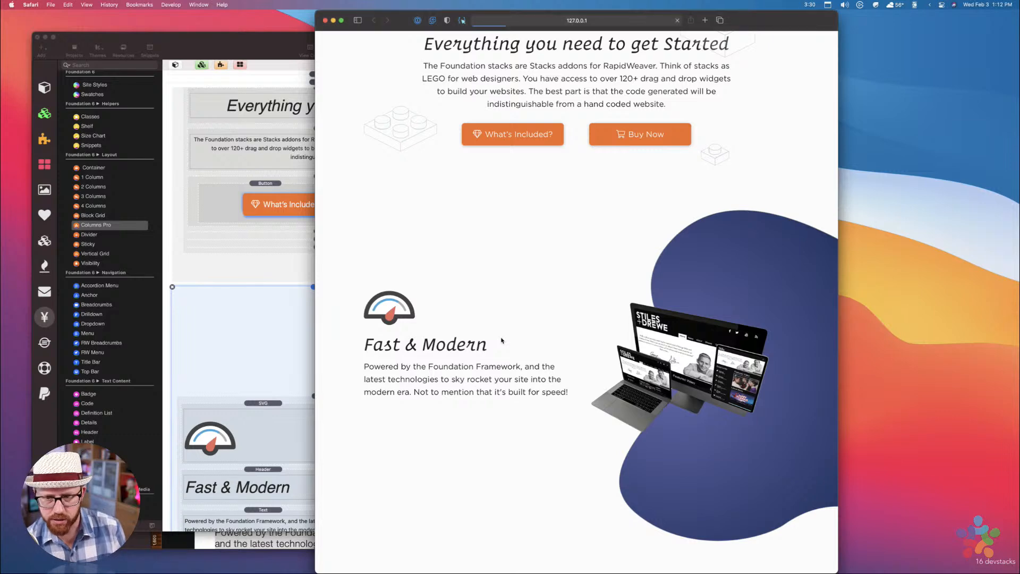
scroll(580, 355, down, 2)
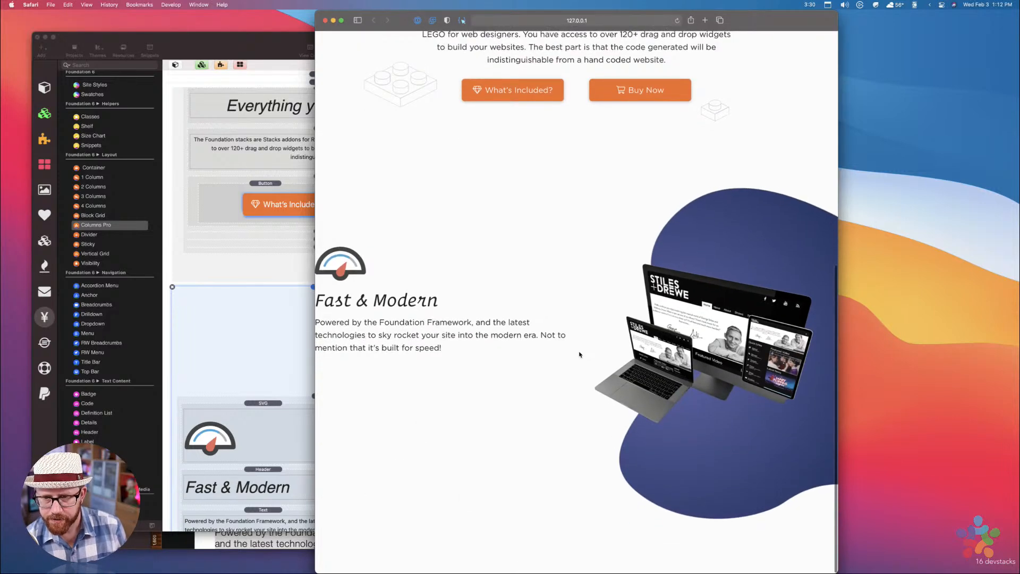
scroll(559, 234, up, 1)
scroll(559, 234, down, 1)
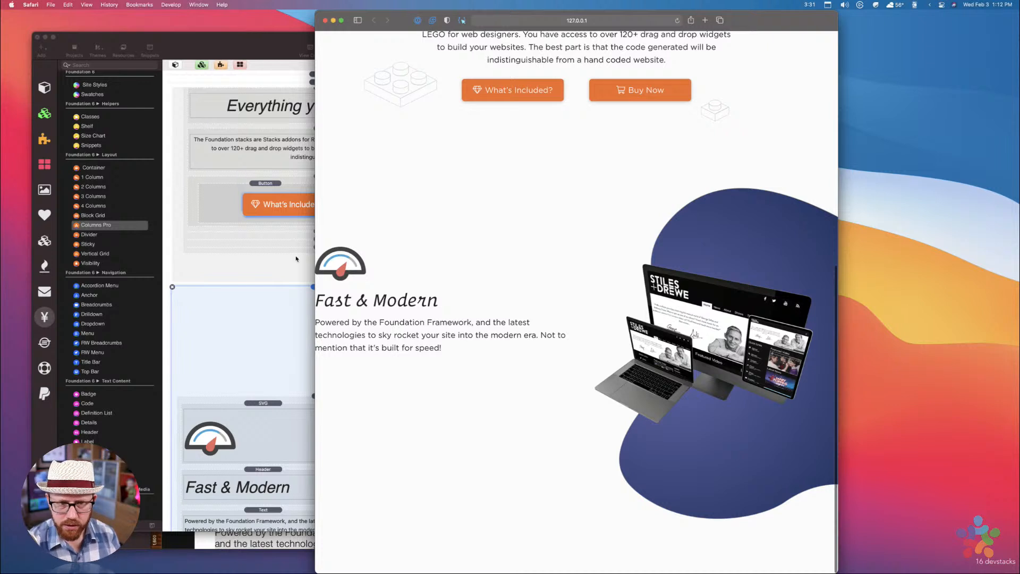
Select the Picture stack in RapidWeaver, then open Safari's Web Inspector to examine the Fast & Modern container's markup and styles
key(super+Tab)
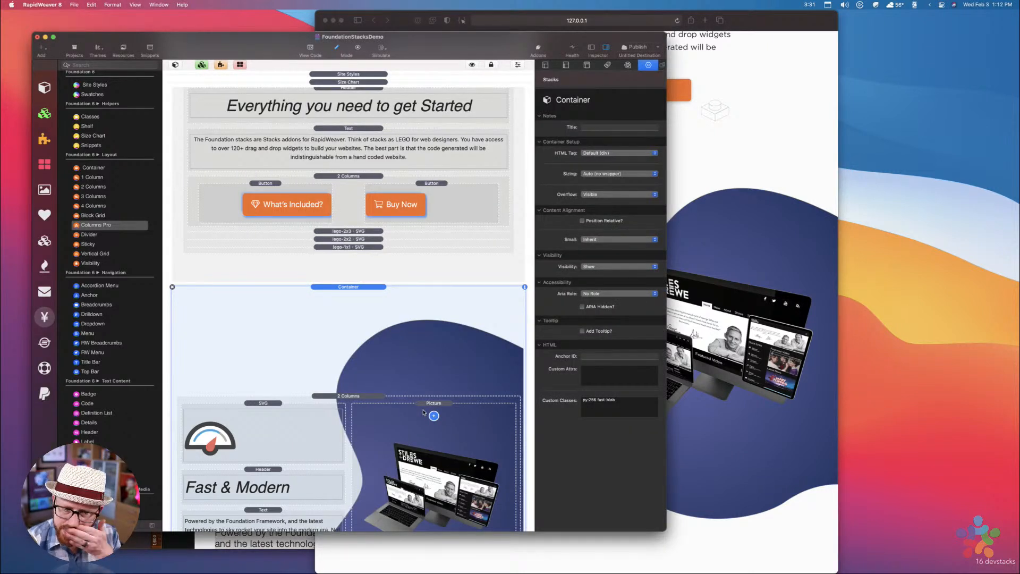
click(423, 412)
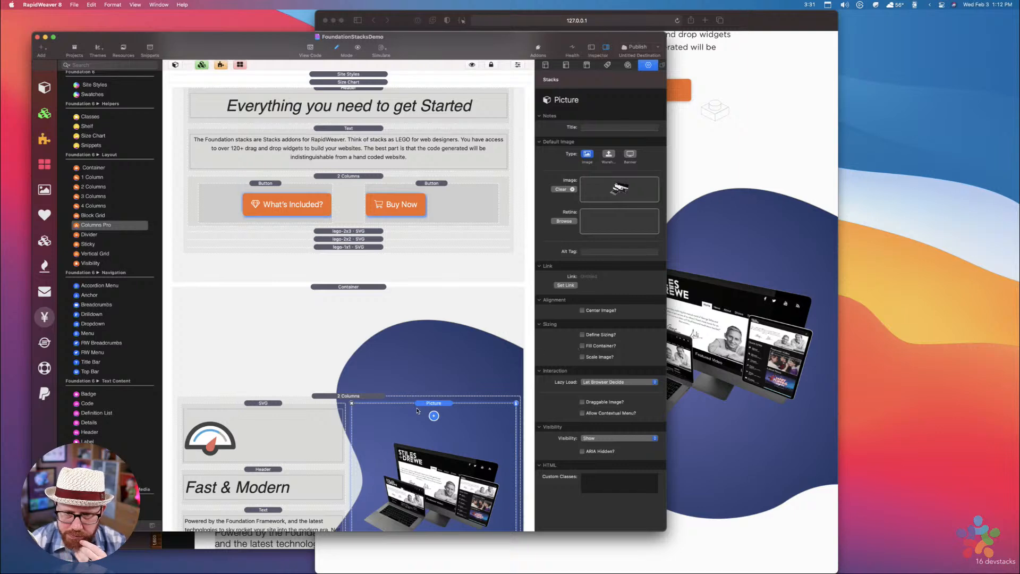
click(731, 305)
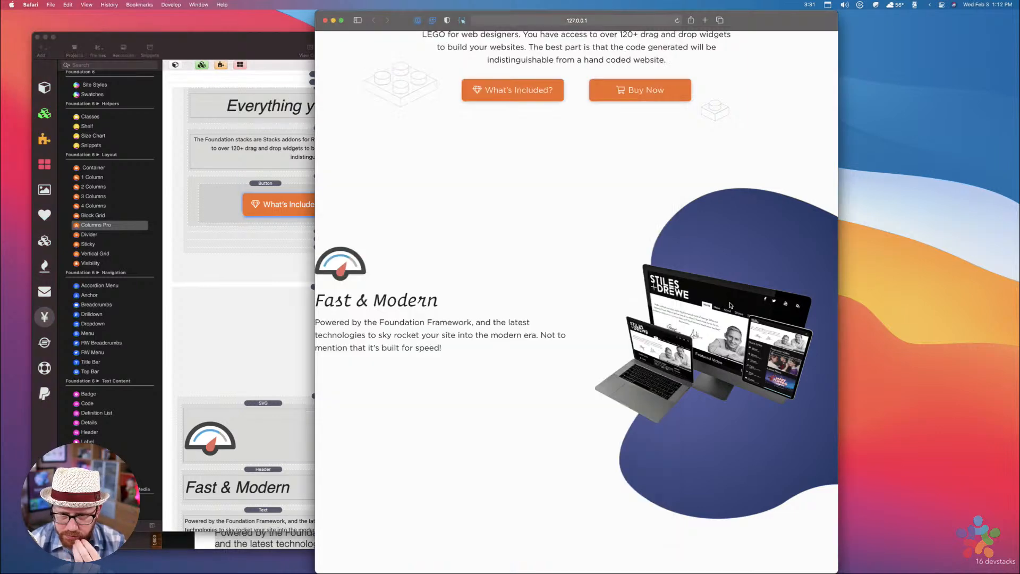
key(alt+super+i)
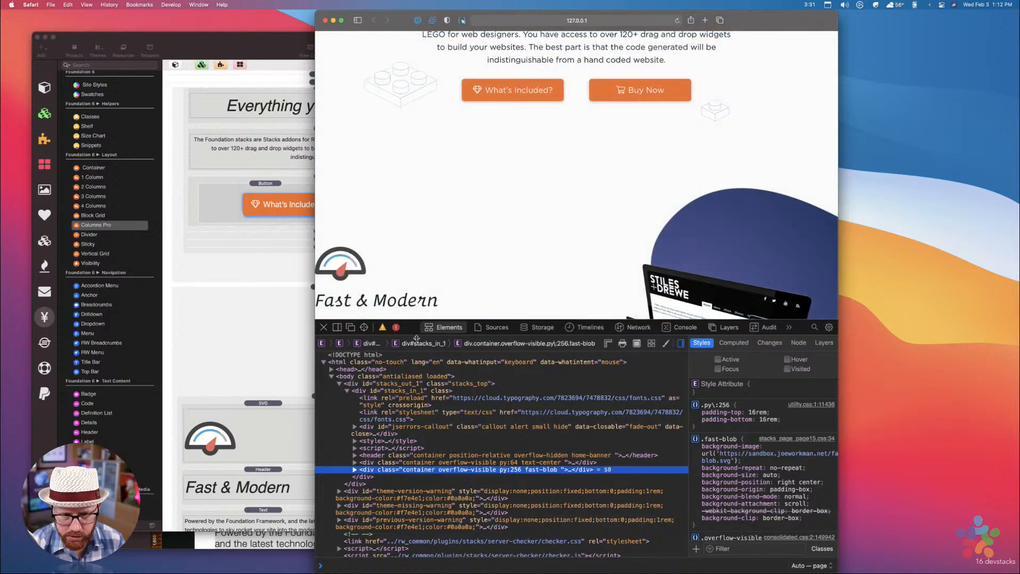
Return to RapidWeaver and give the Fast & Modern Picture stack the custom class pic-expand
click(232, 414)
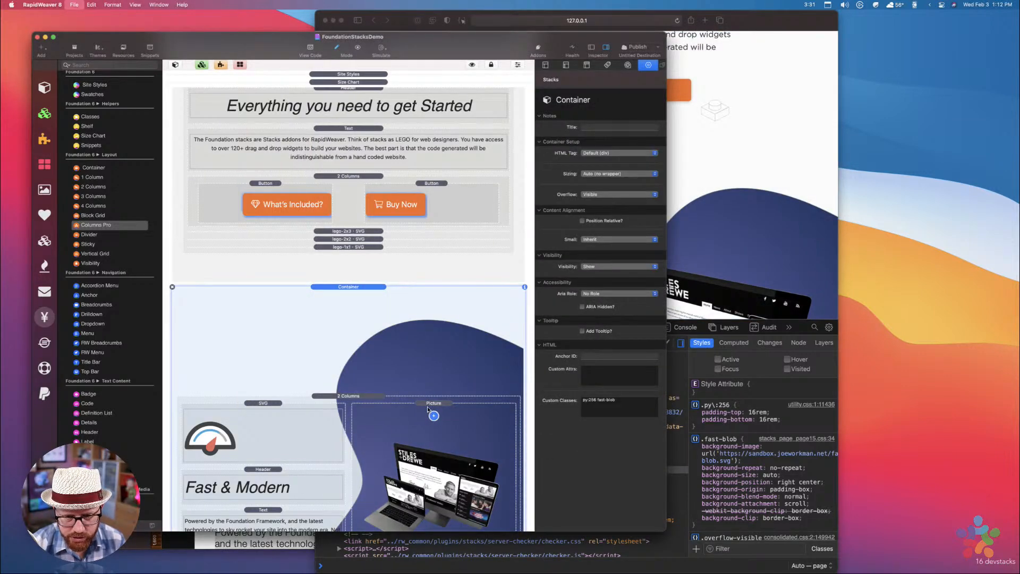
click(428, 409)
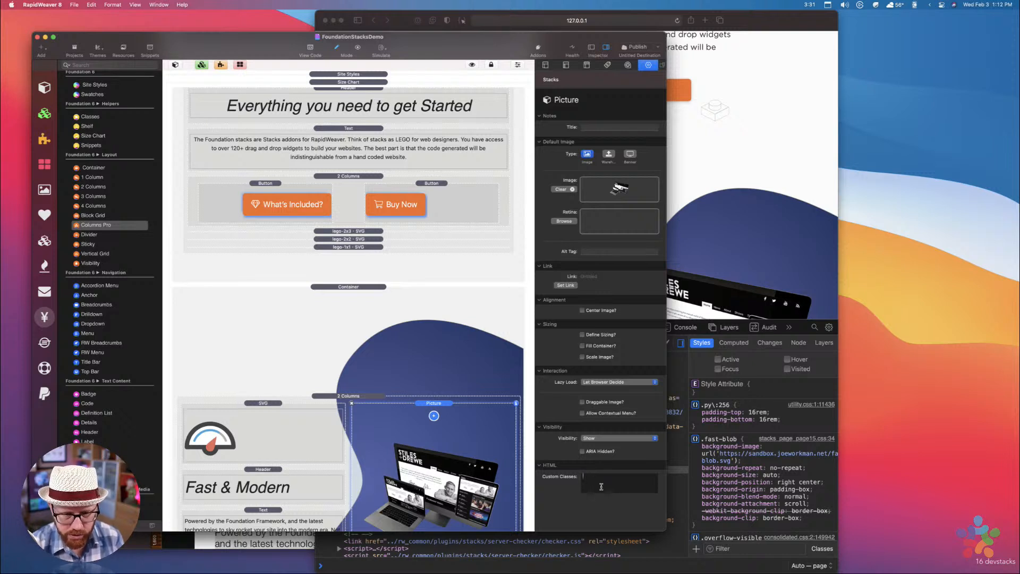
text(p)
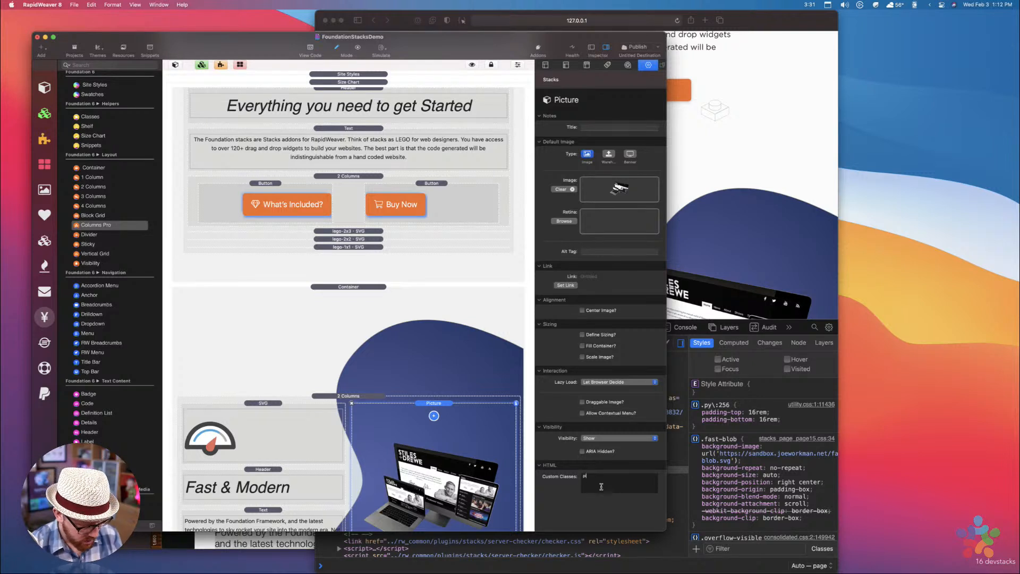
text(ic-expand)
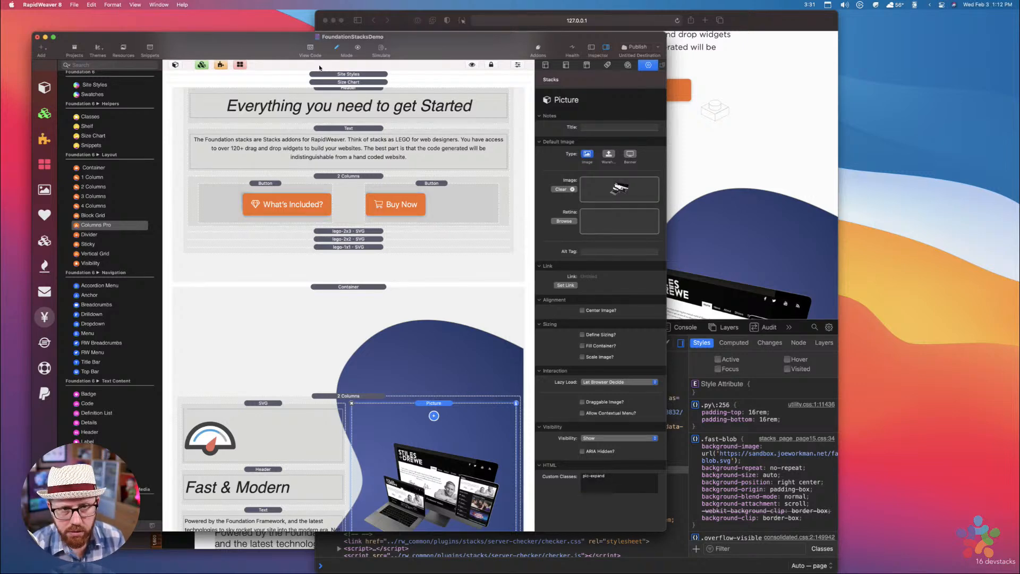
Add a Margin swatch to the General group of Site Styles and target it at the class pic-expand
click(341, 74)
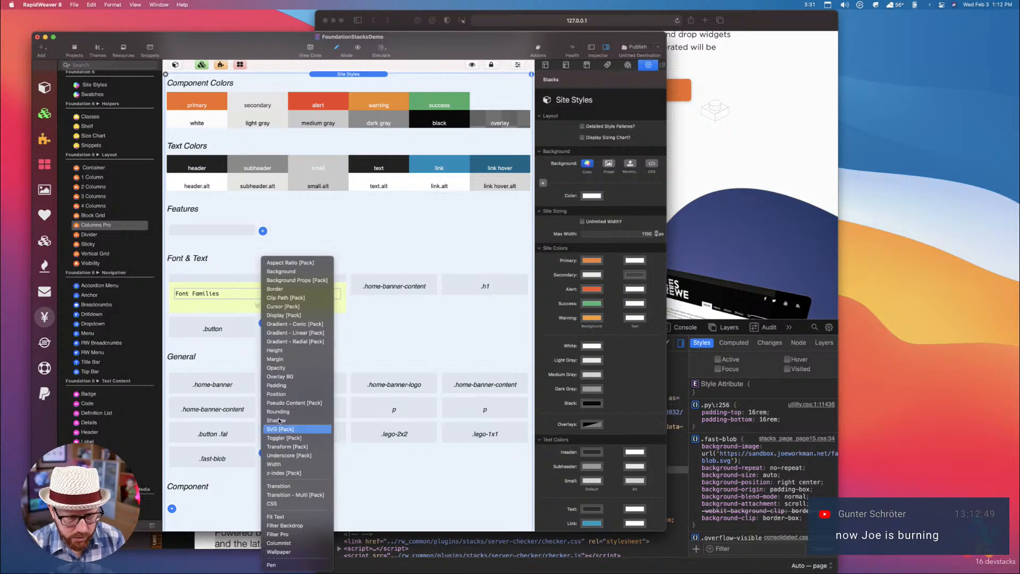
click(289, 359)
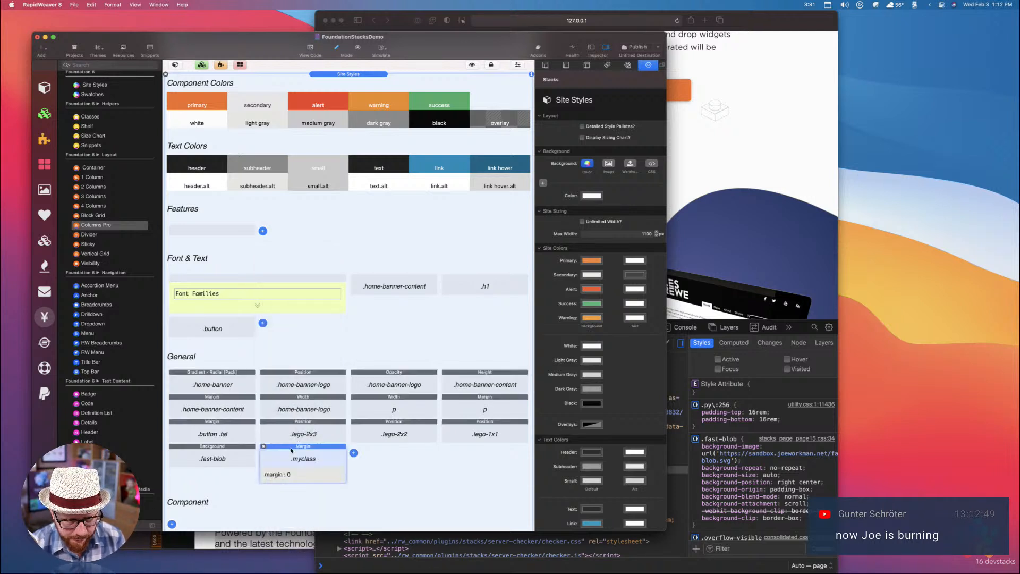
click(293, 452)
click(609, 149)
double_click(609, 154)
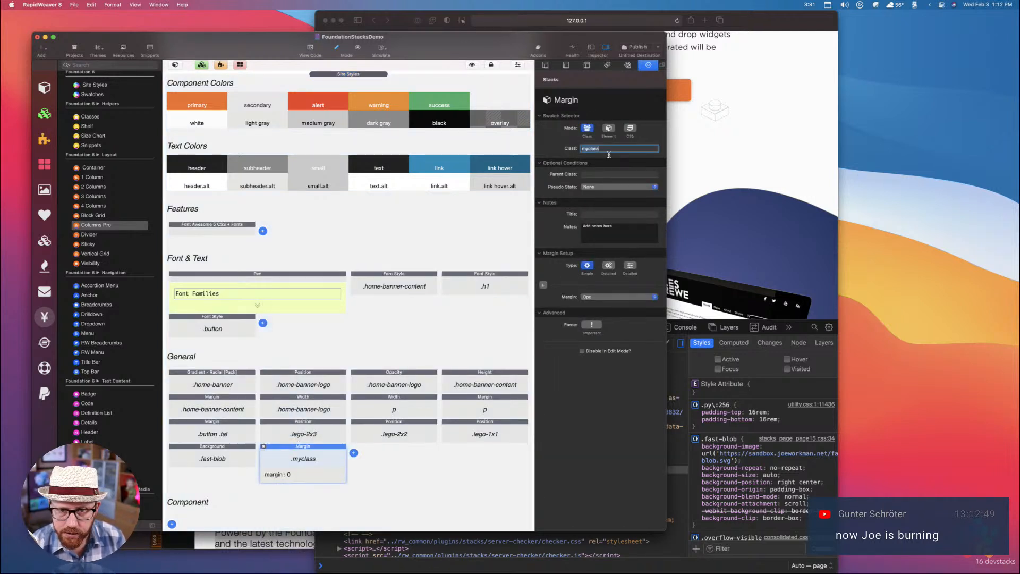
text(pic-expand)
key(Tab)
Switch the pic-expand swatch to separate margins per side and set both left and right margins to -128px
click(608, 265)
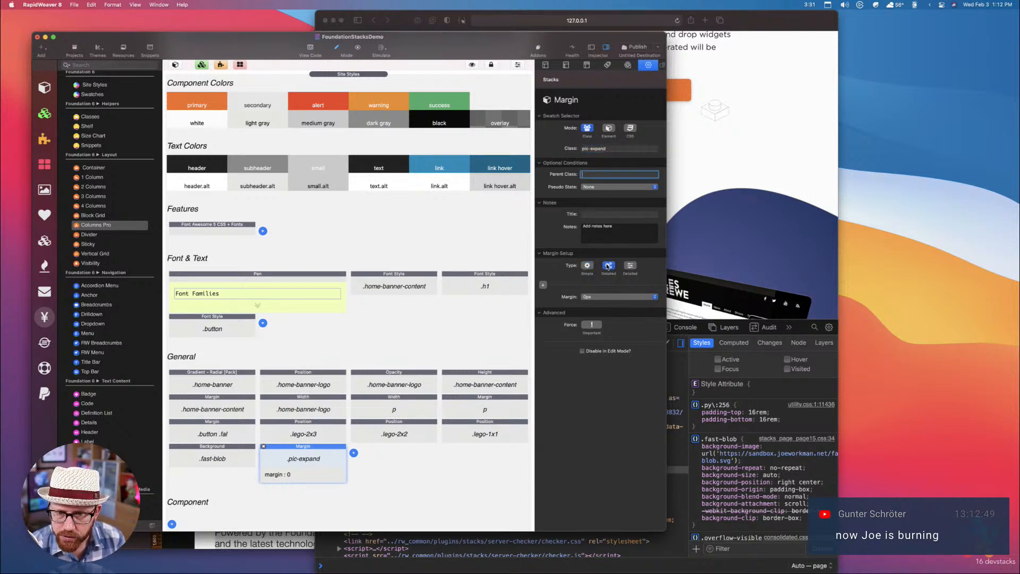
click(599, 333)
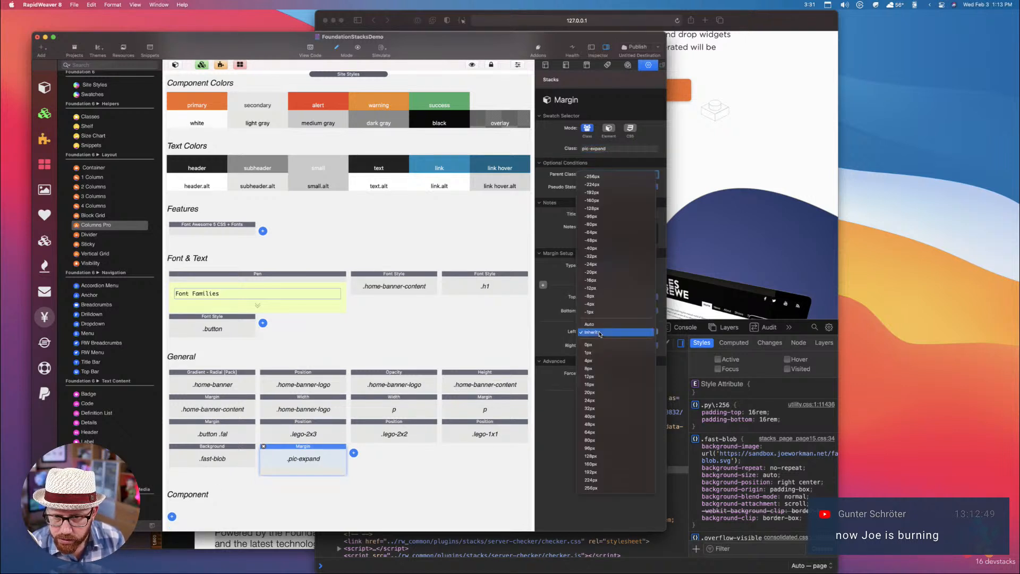
click(596, 208)
click(600, 345)
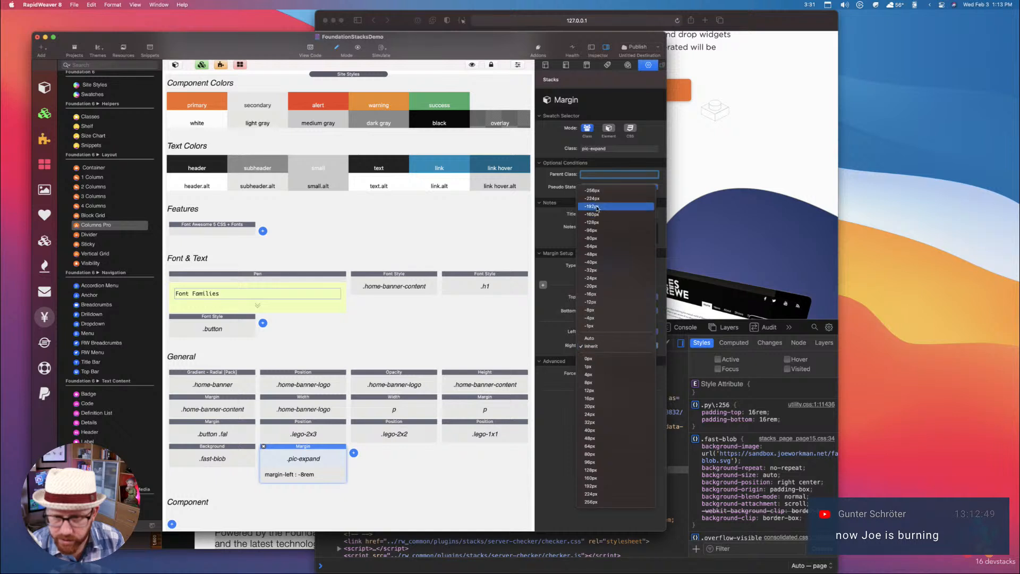
click(597, 222)
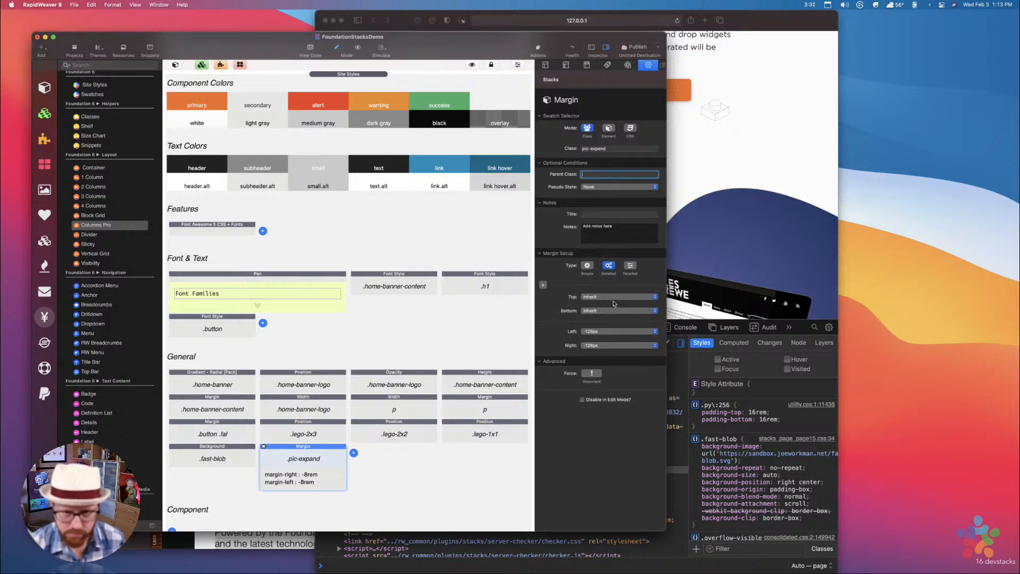
Reload the page in Safari and close the Web Inspector to view the page with the pic-expand margins
key(super+Tab)
key(super+r)
click(324, 328)
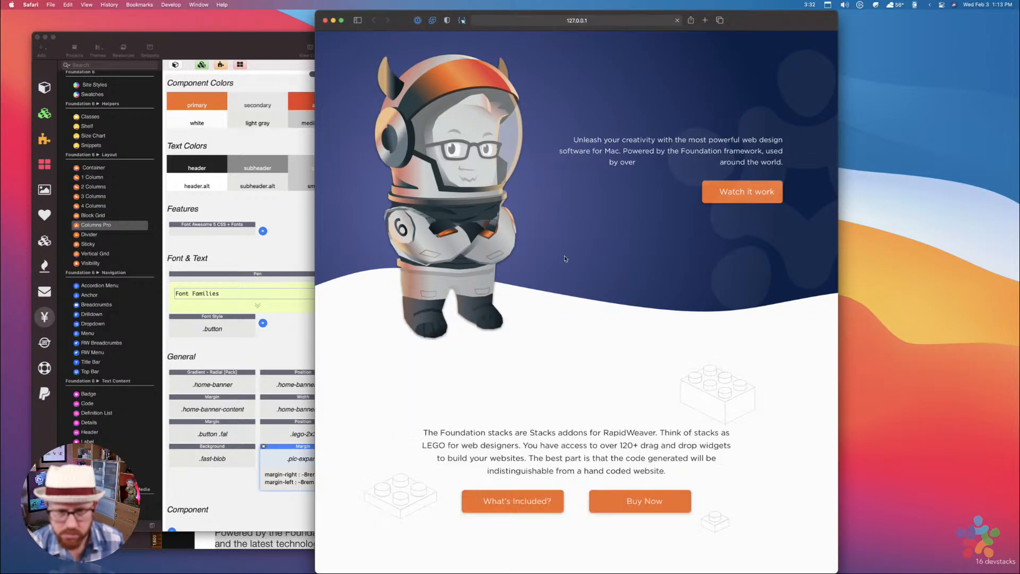
Examine the Fast & Modern picture's image element and its pic-expand margin styles in the Web Inspector
scroll(565, 259, down, 10)
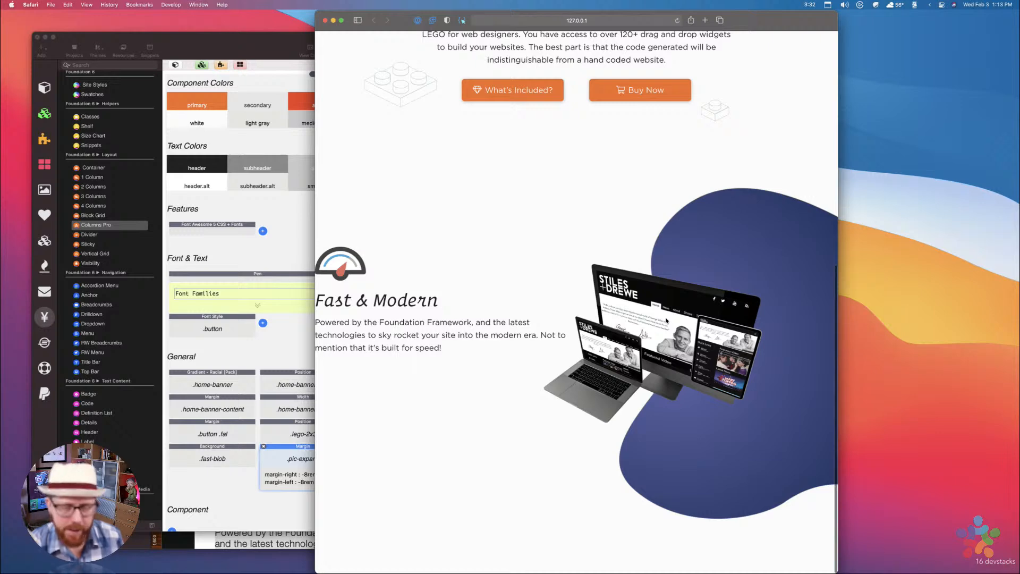
key(alt+super+i)
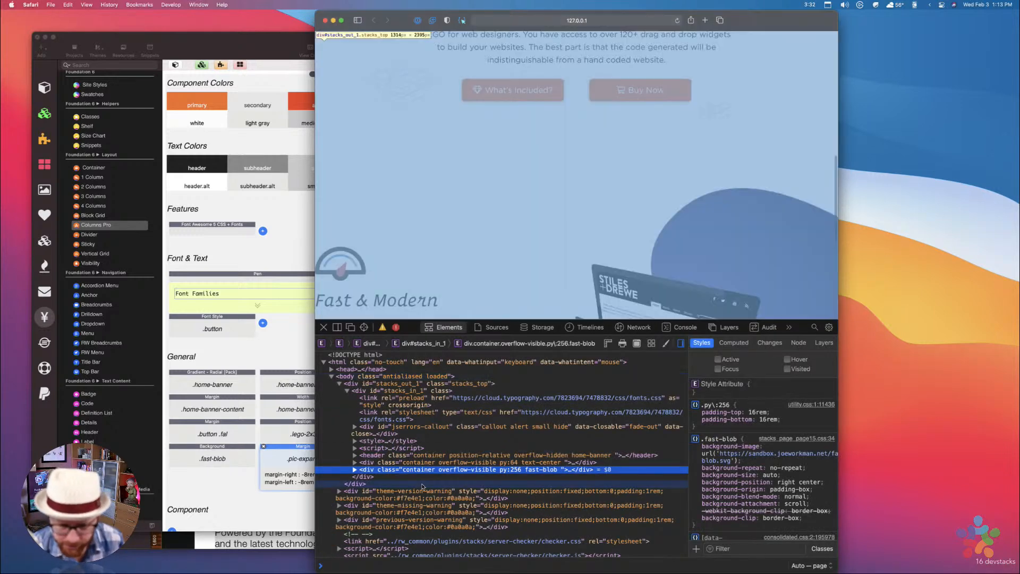
scroll(552, 223, down, 5)
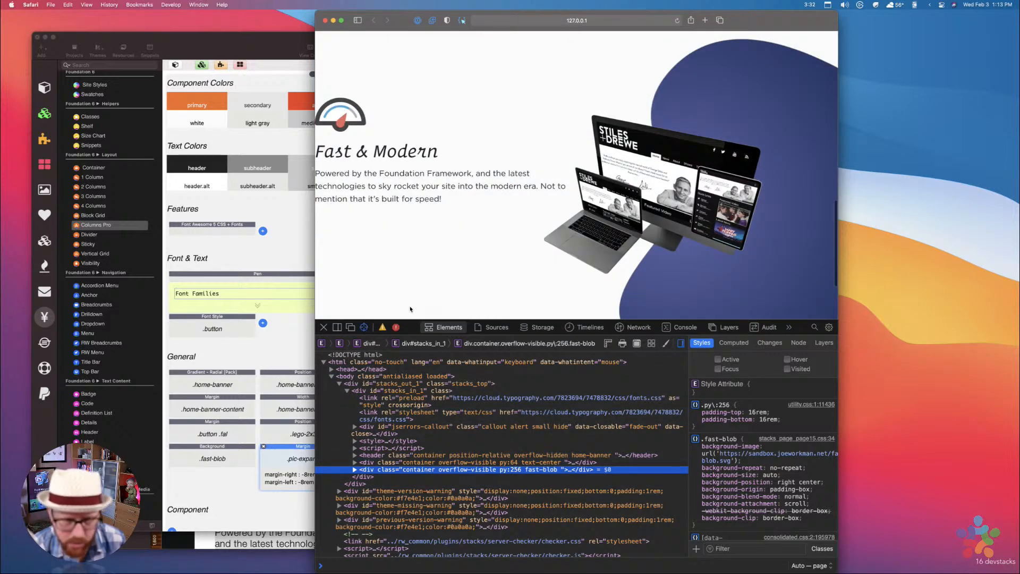
click(685, 221)
key(super+Tab)
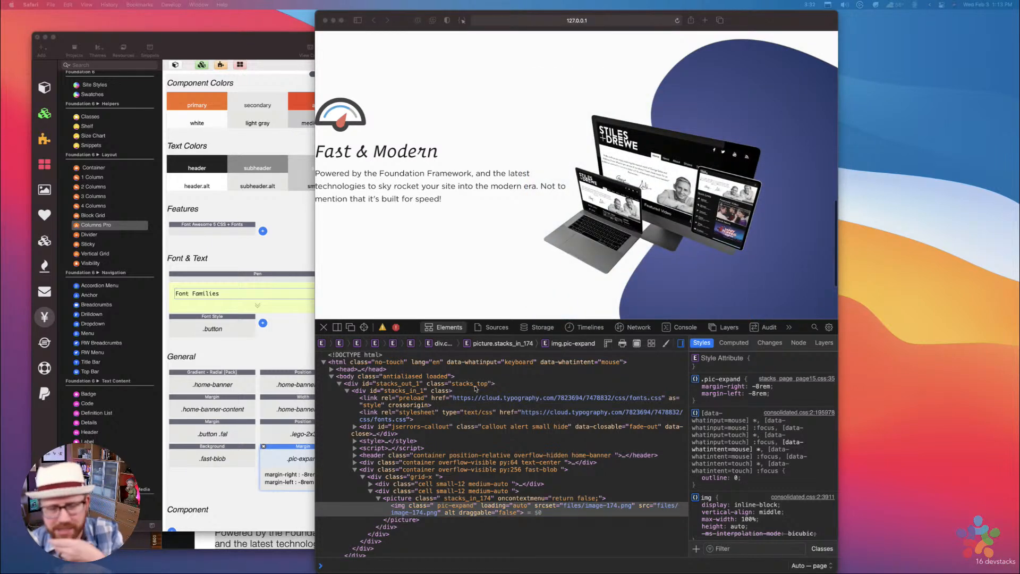
click(465, 509)
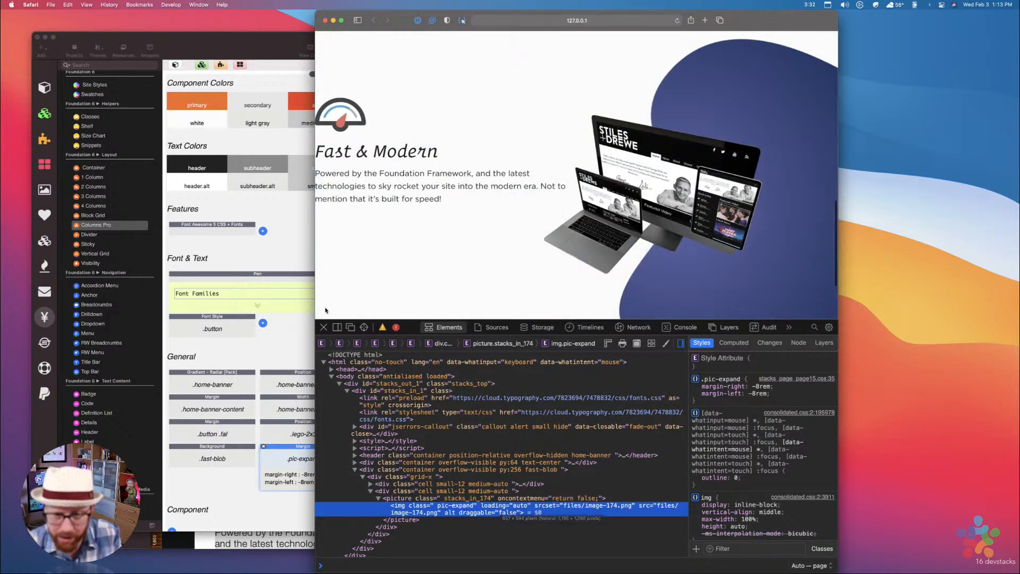
click(323, 327)
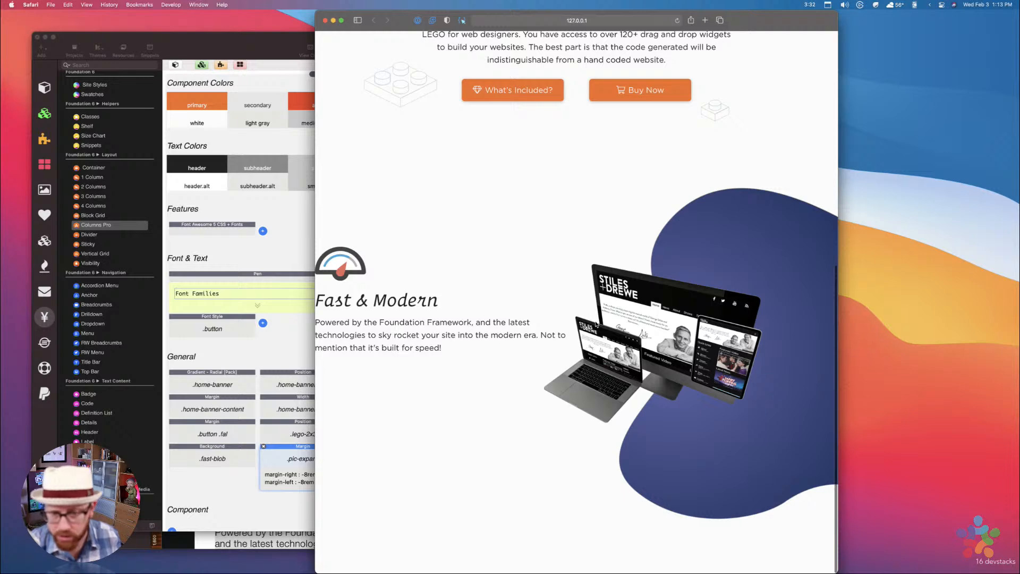
Reopen the Web Inspector and compare the styles of the picture wrapper with those of the image inside it
key(super+alt+i)
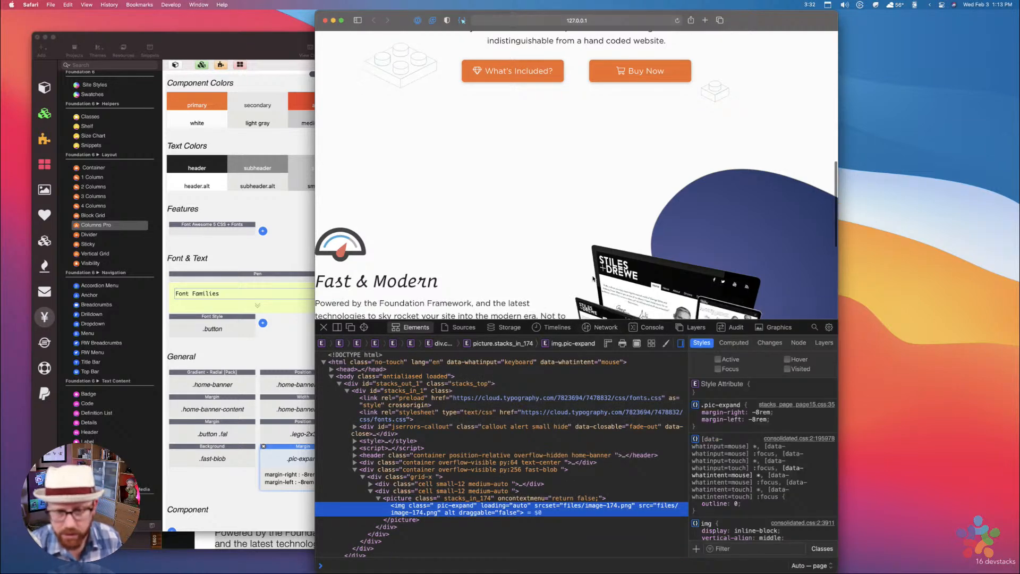
scroll(590, 278, down, 5)
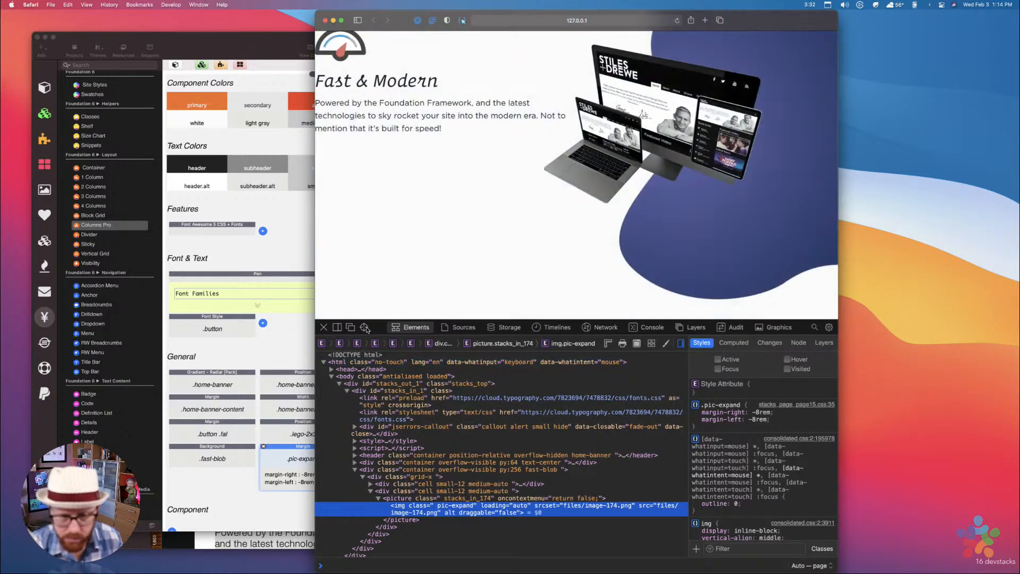
click(365, 327)
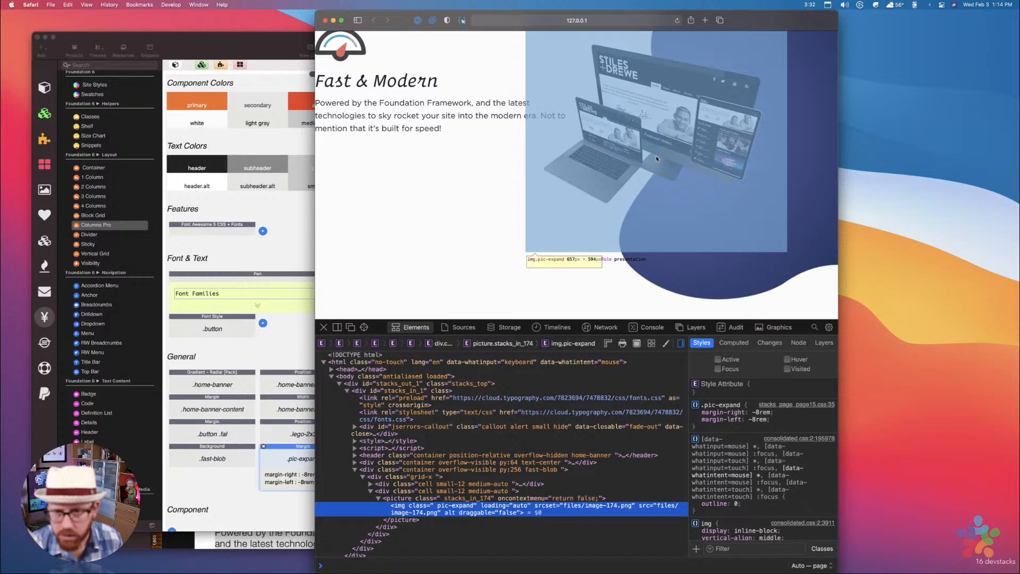
click(503, 498)
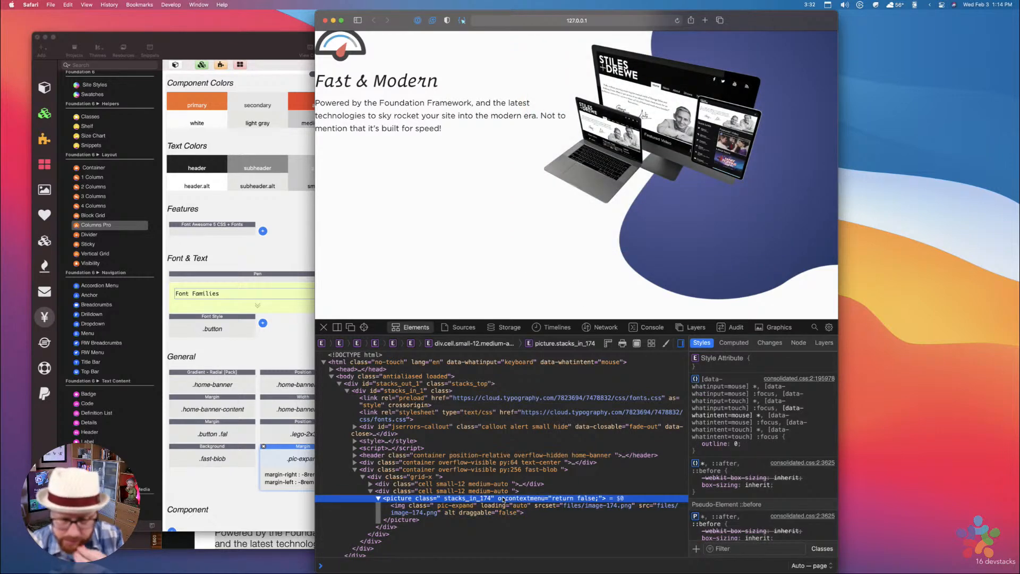
key(Down)
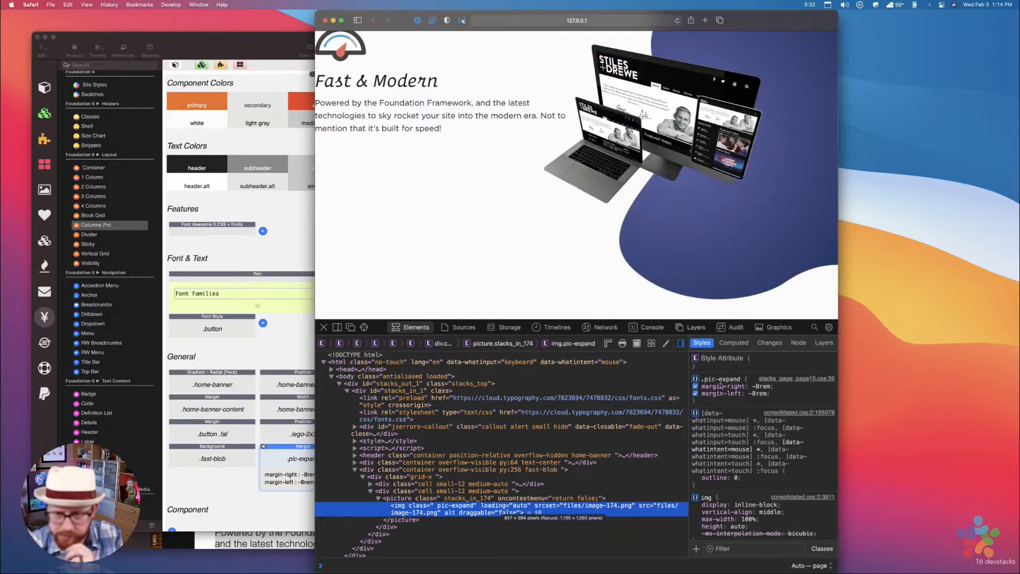
Switch to RapidWeaver and set the right margin of the pic-expand Margin swatch to -256px
click(296, 447)
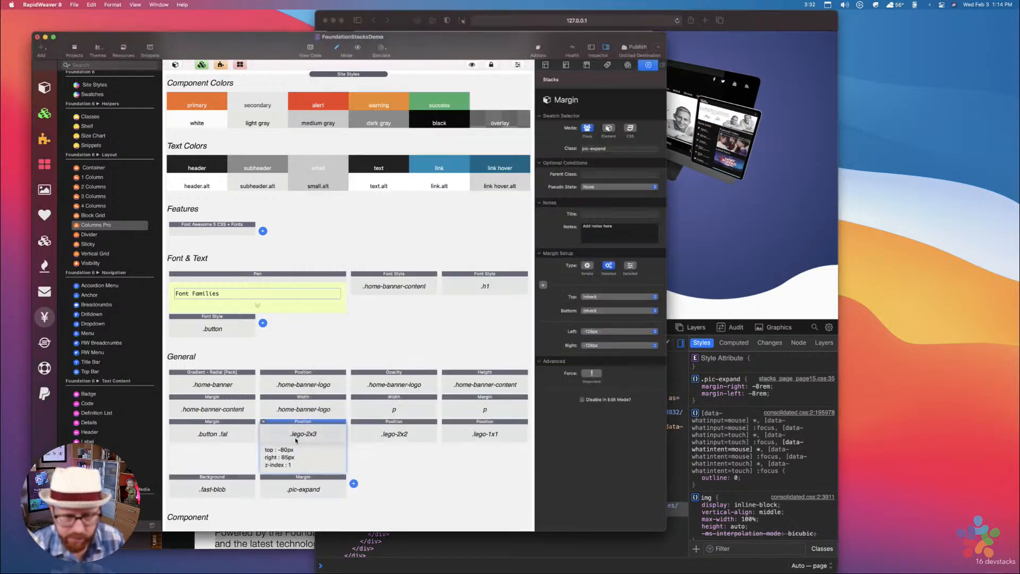
click(297, 479)
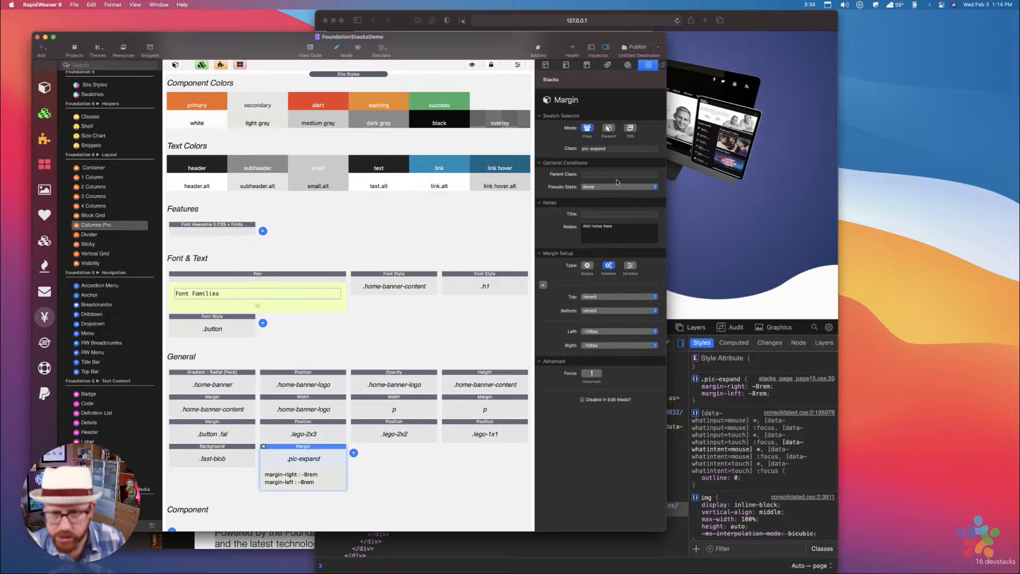
click(594, 346)
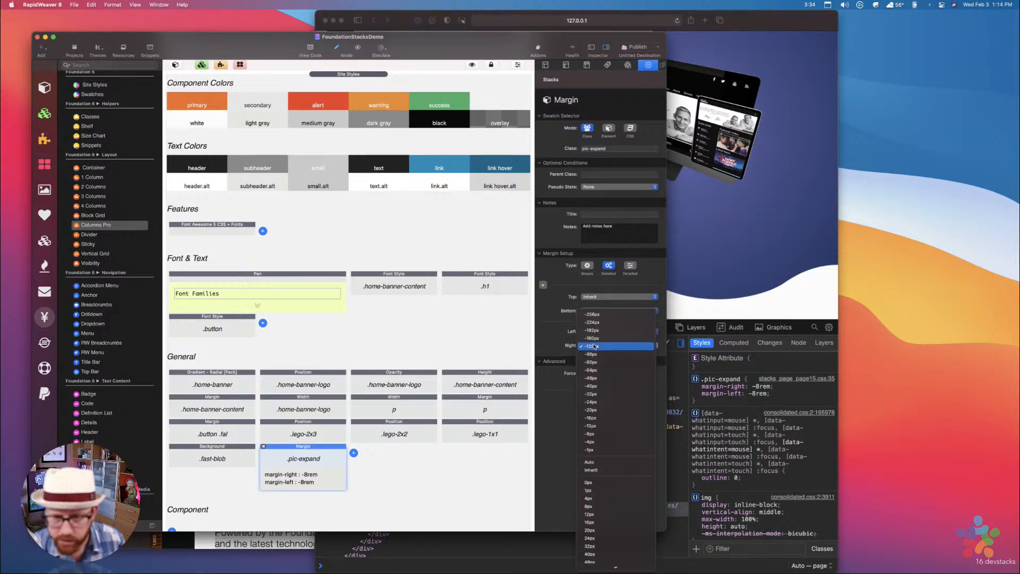
click(593, 314)
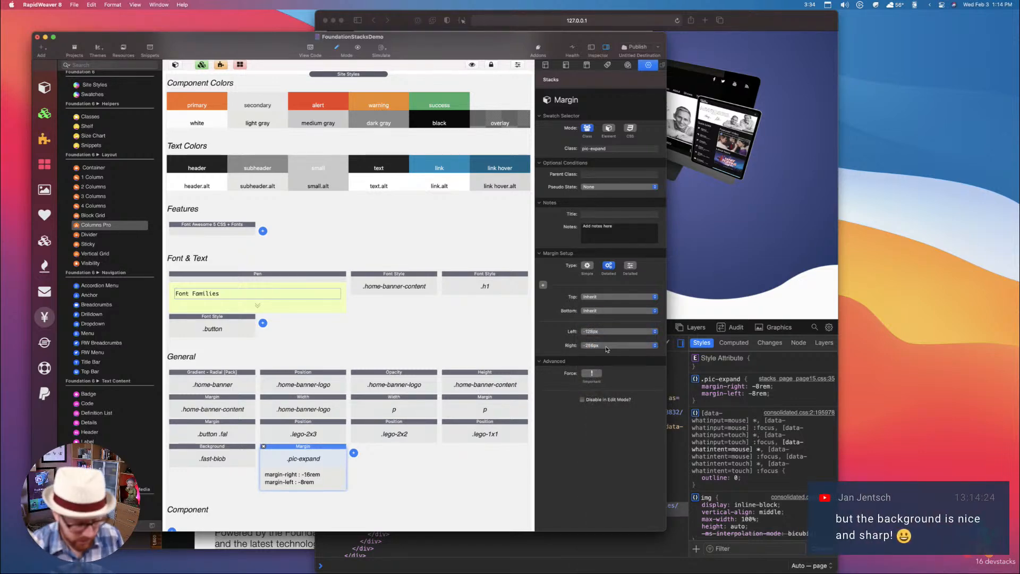
Switch to Safari and inspect the Fast & Modern image and its enclosing column cell with the new margin
key(super+Tab)
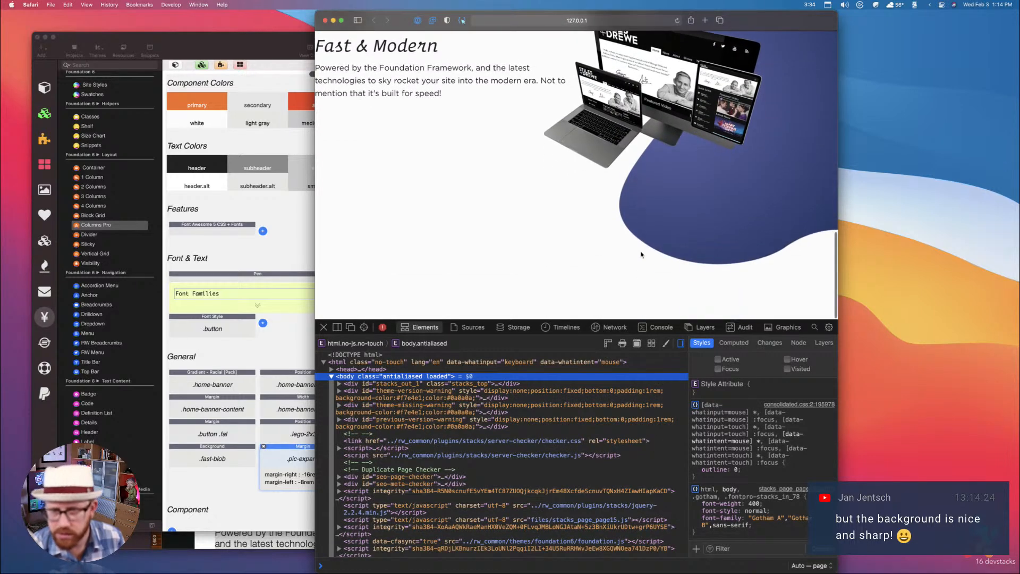
scroll(519, 421, down, 2)
scroll(519, 420, up, 2)
click(364, 327)
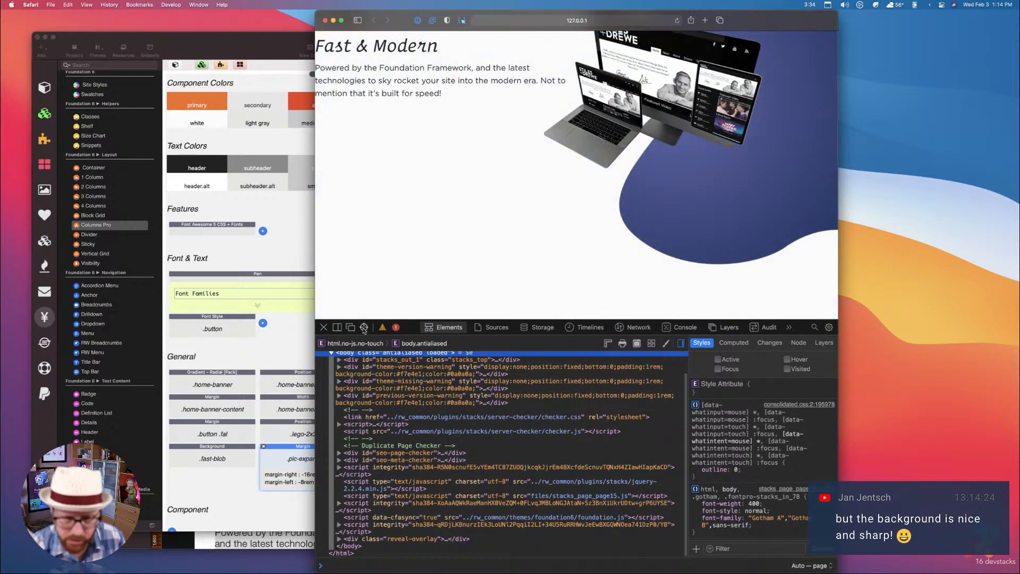
click(654, 119)
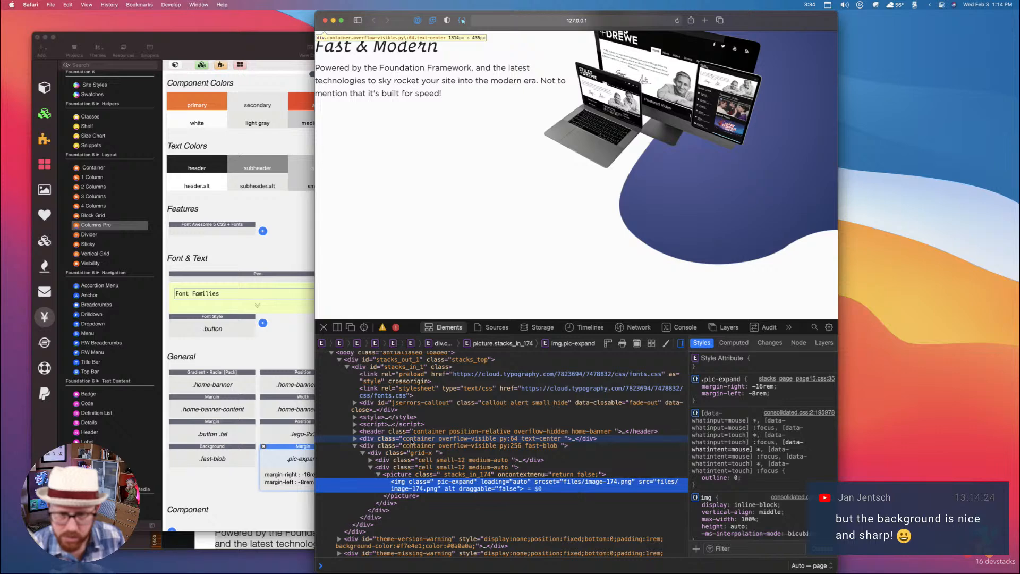
click(287, 339)
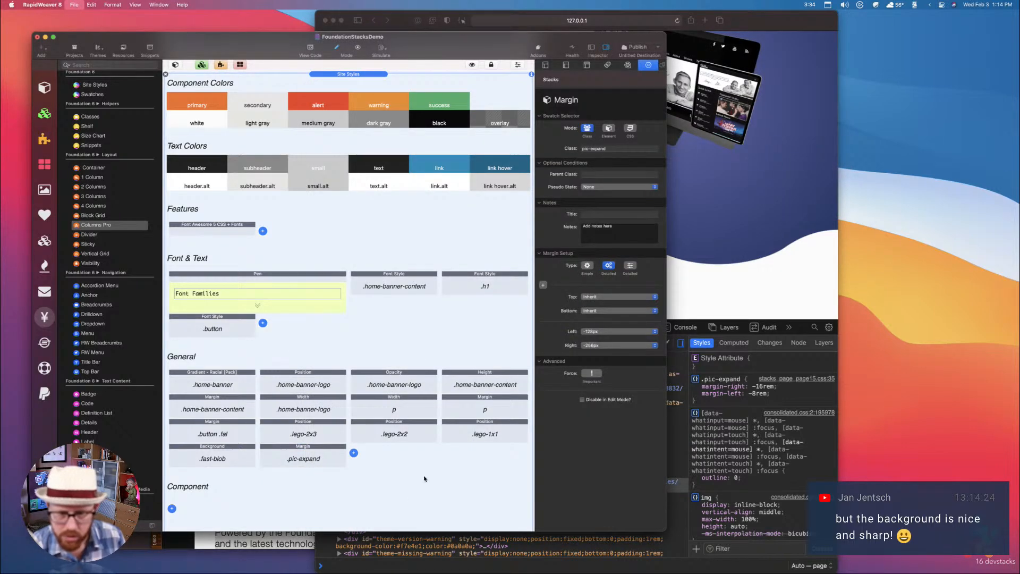
click(702, 318)
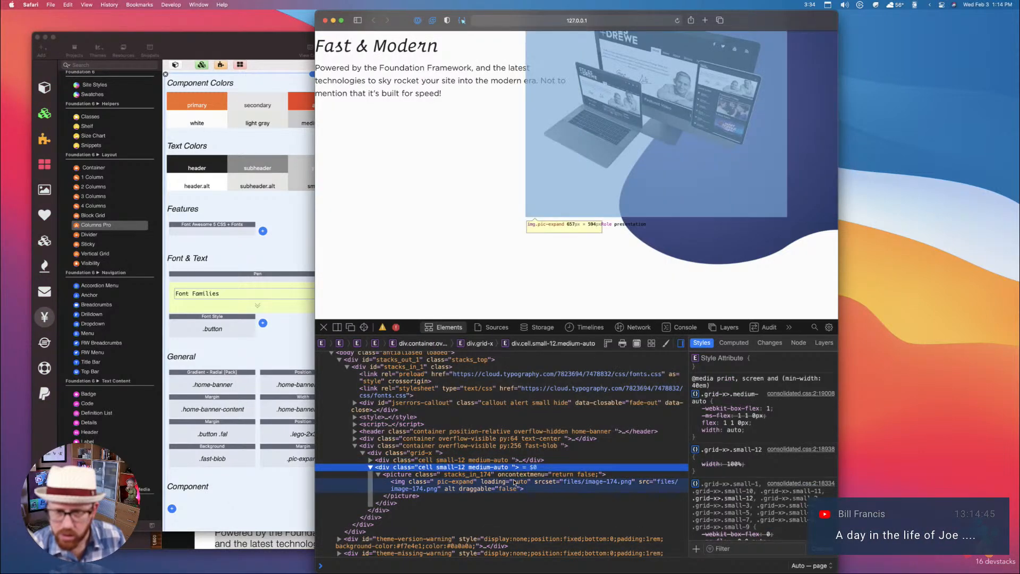
Return to RapidWeaver, save the project, and enable Fill Container for the Fast & Modern Picture stack
key(ctrl+Up)
click(292, 354)
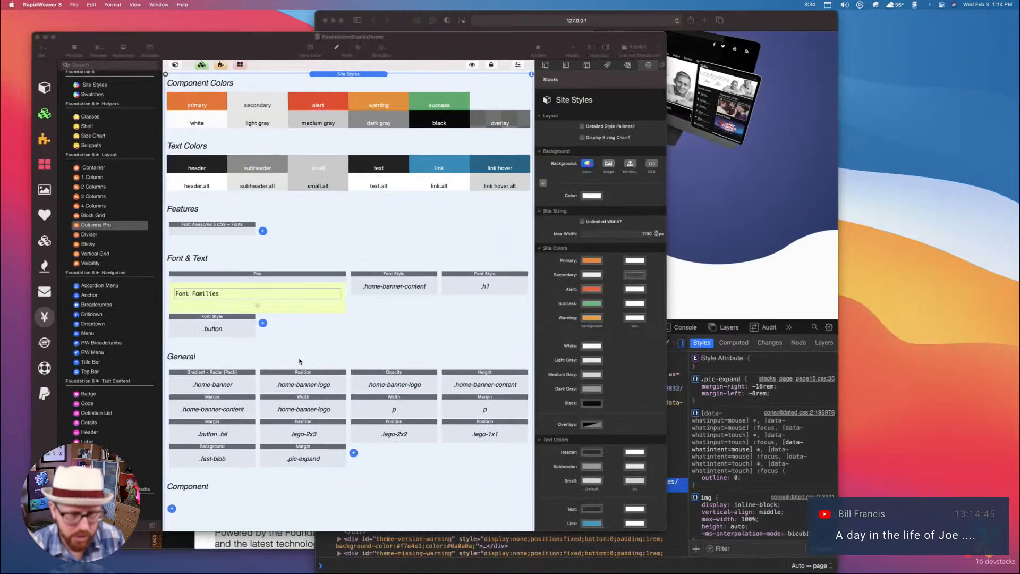
key(super+s)
click(312, 449)
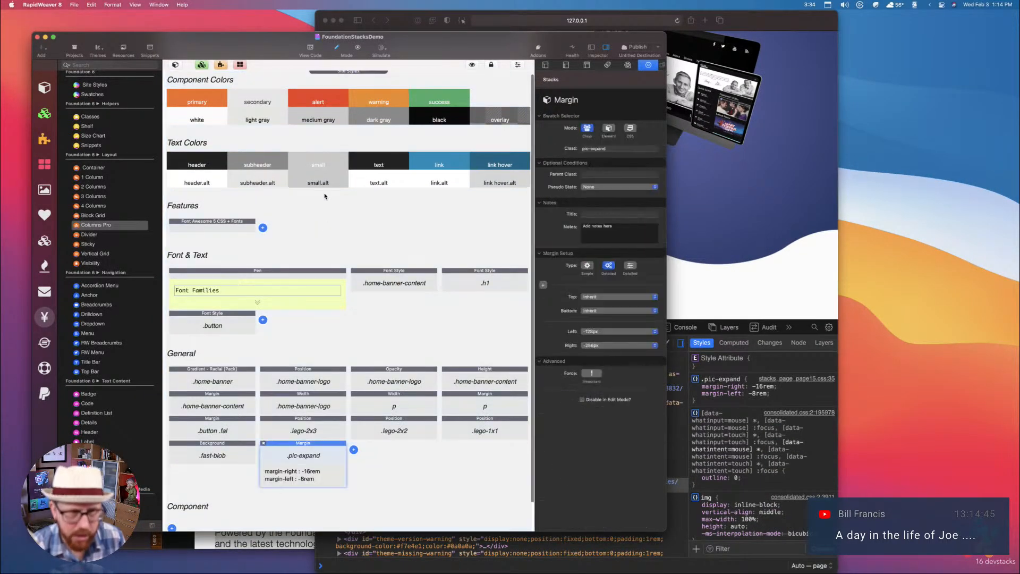
click(340, 75)
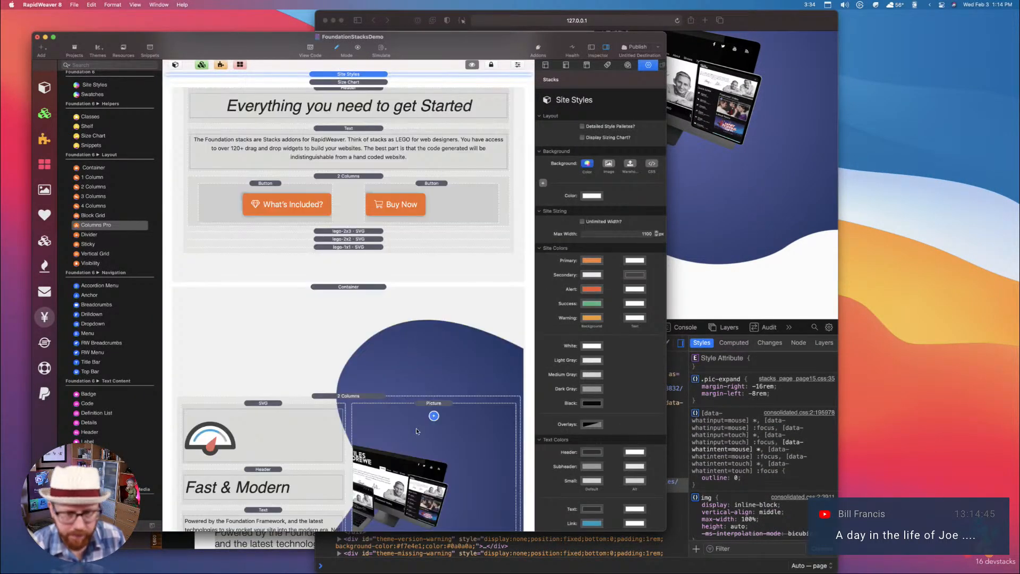
click(422, 444)
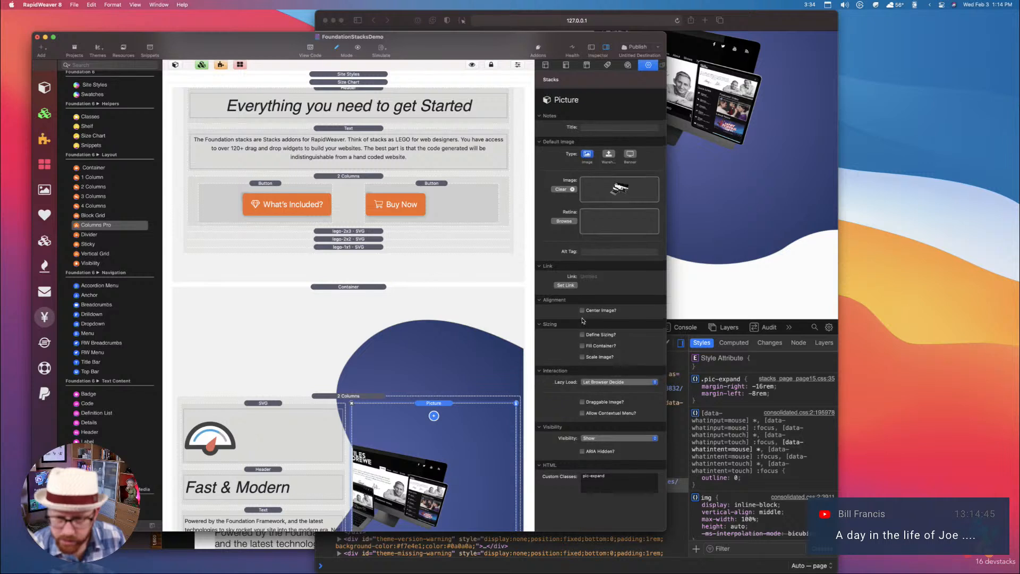
click(583, 346)
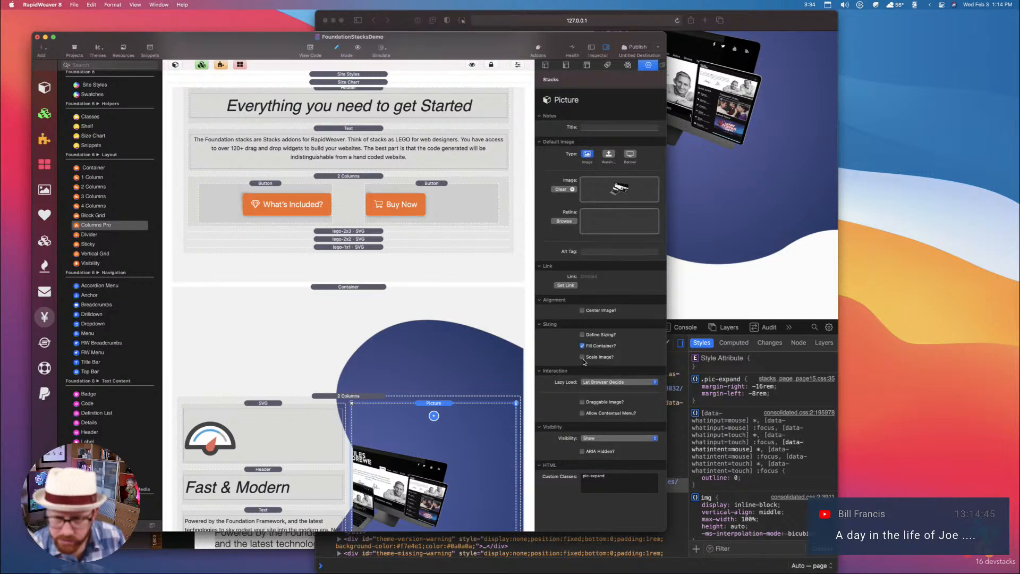
click(582, 357)
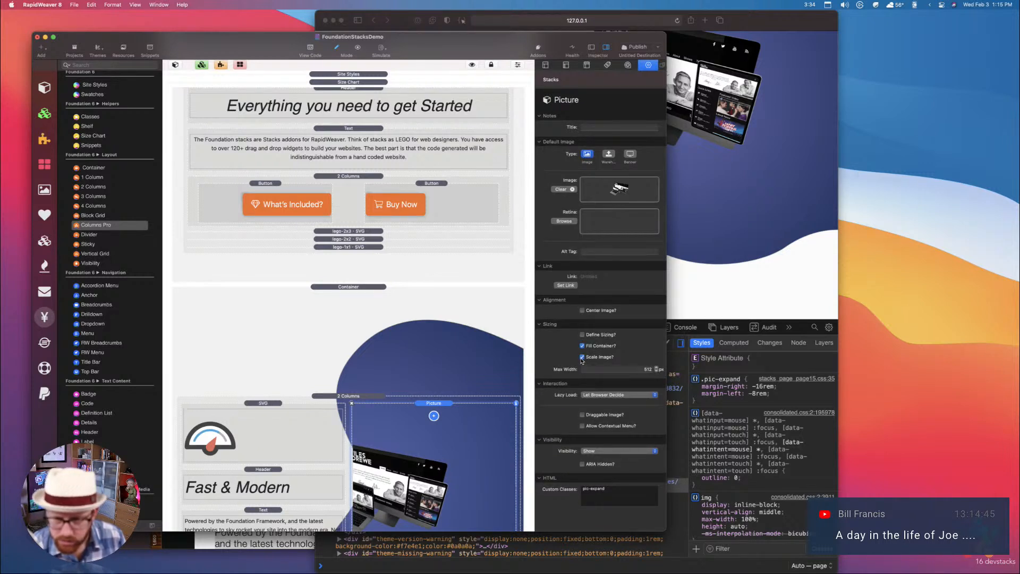
click(582, 357)
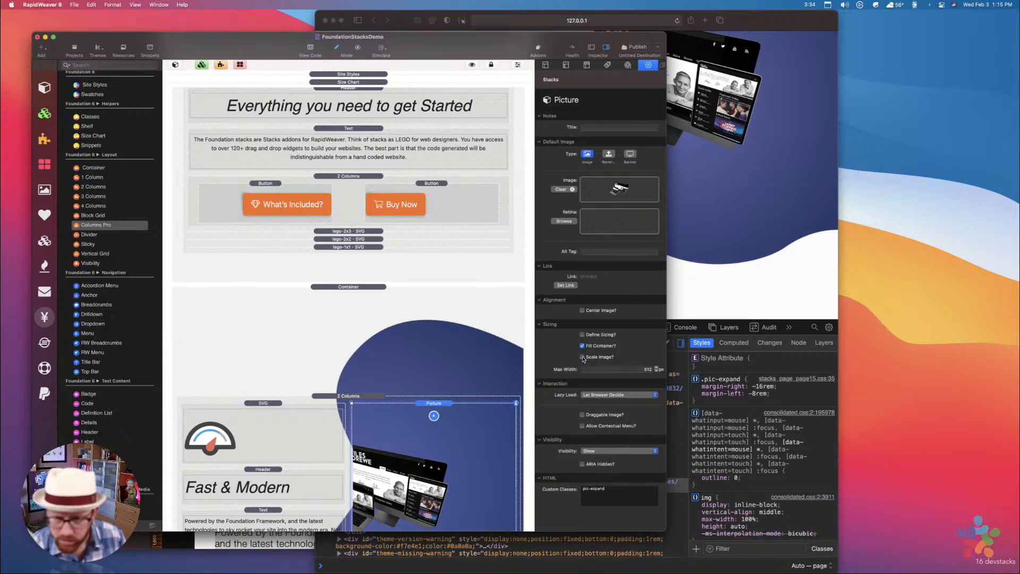
click(582, 357)
Reload the page in Safari and inspect the styles of the Fast & Modern image element
key(super+Tab)
key(super+r)
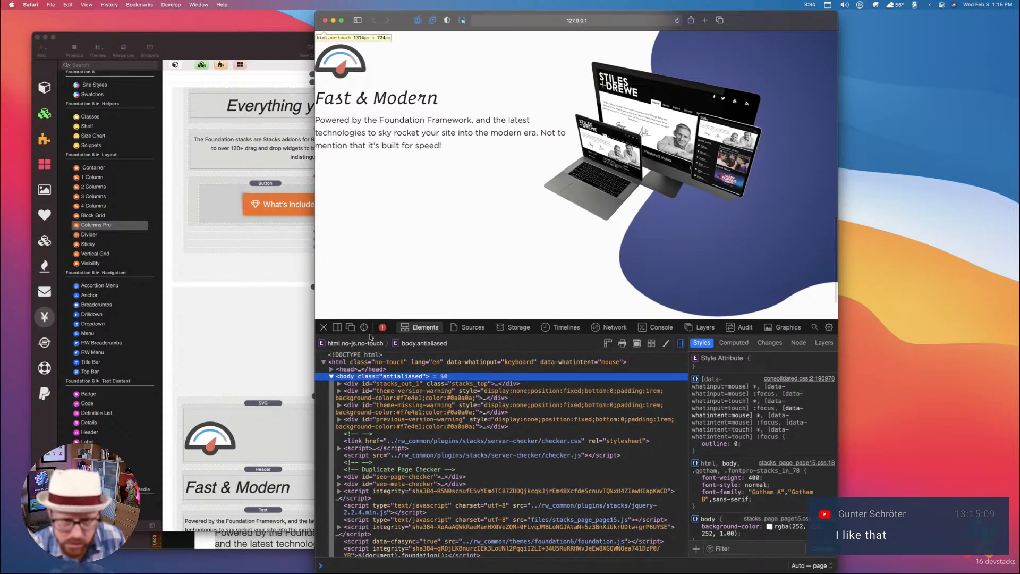
key(super+shift+c)
click(714, 108)
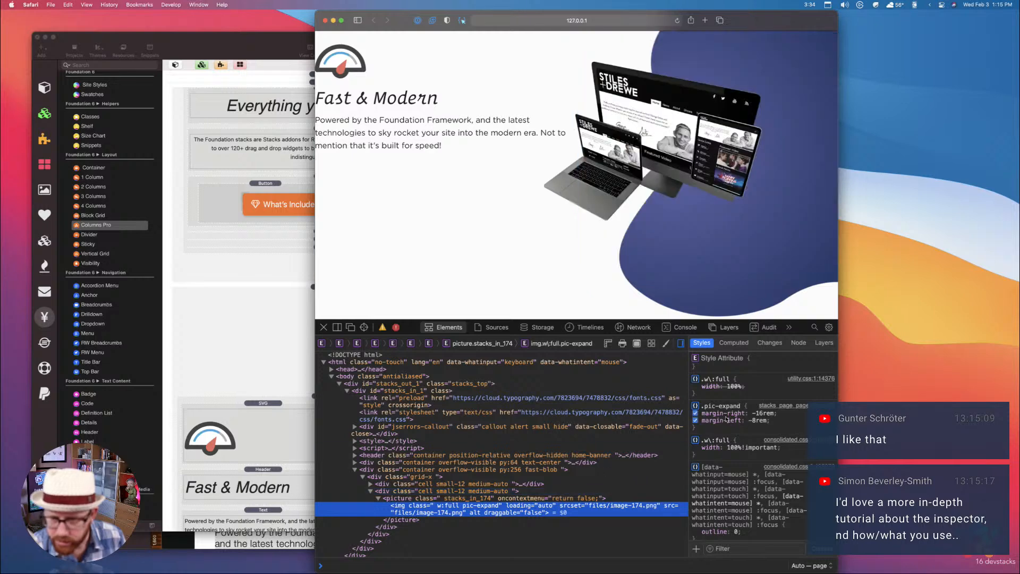
Disable the image's left and right pic-expand margins in the Web Inspector and add an inline width of 200% !important
click(695, 413)
click(695, 421)
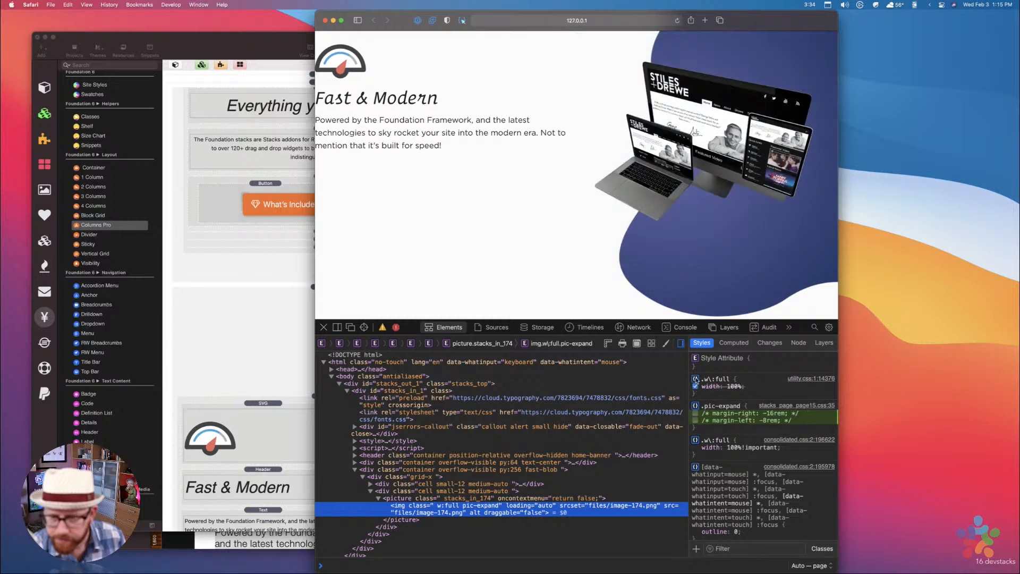
click(722, 366)
text(width)
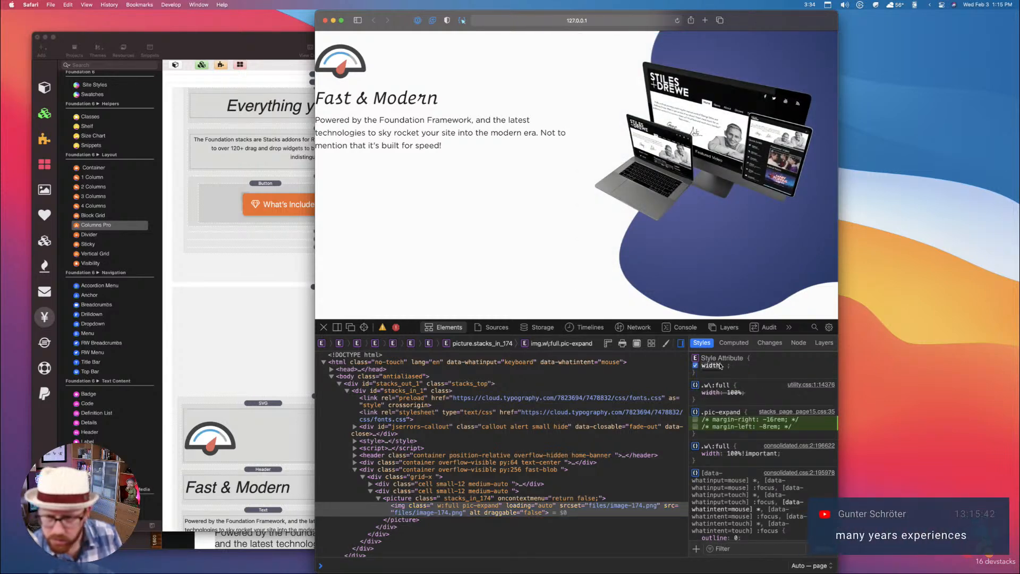
key(Tab)
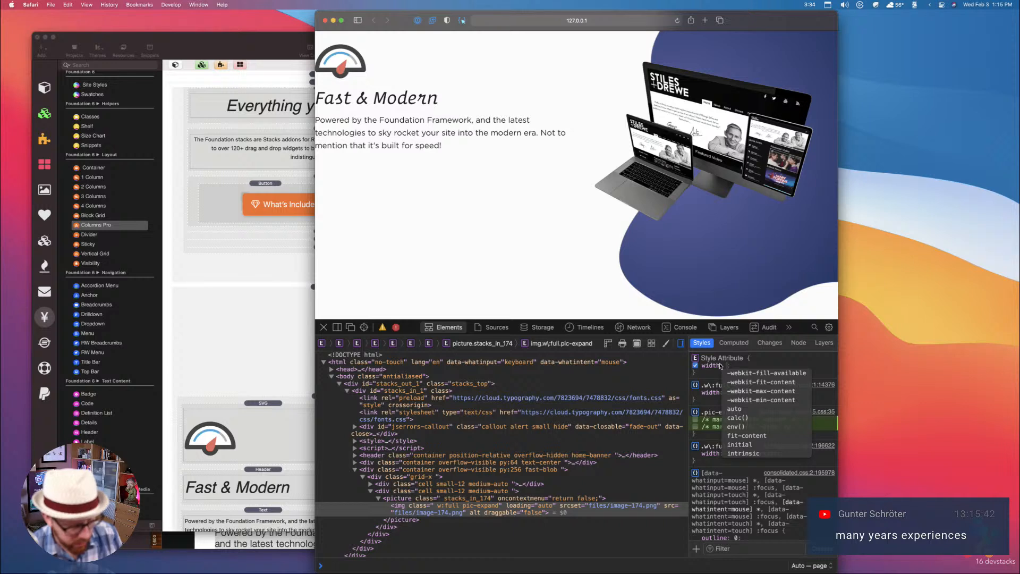
text(200%)
key(Return)
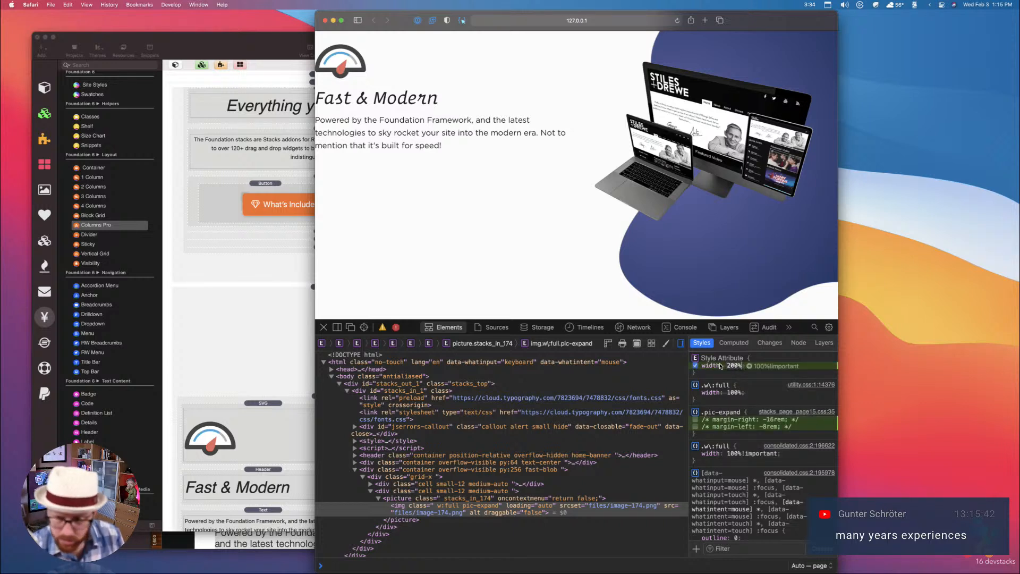
click(721, 366)
text(!important)
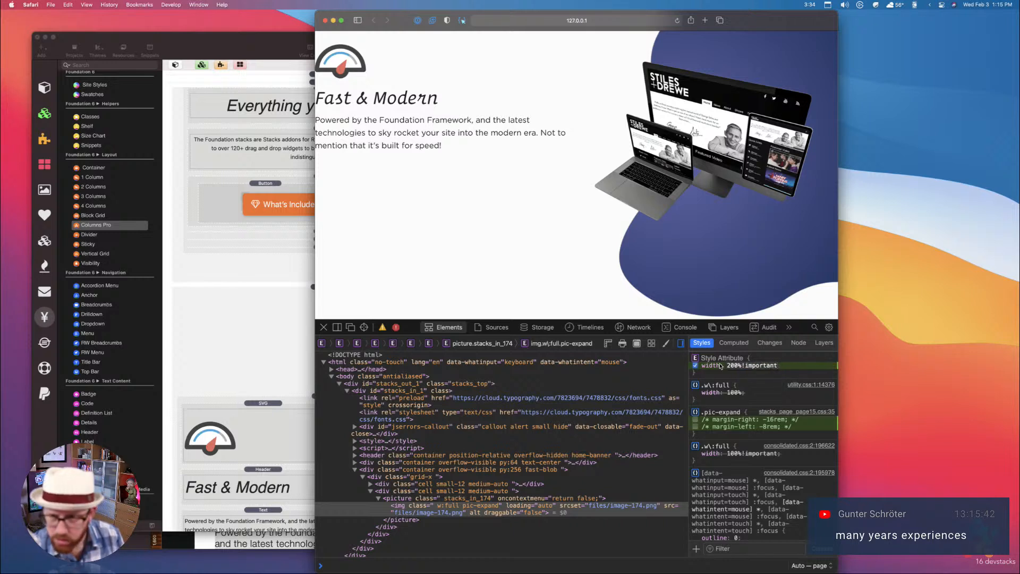
key(Return)
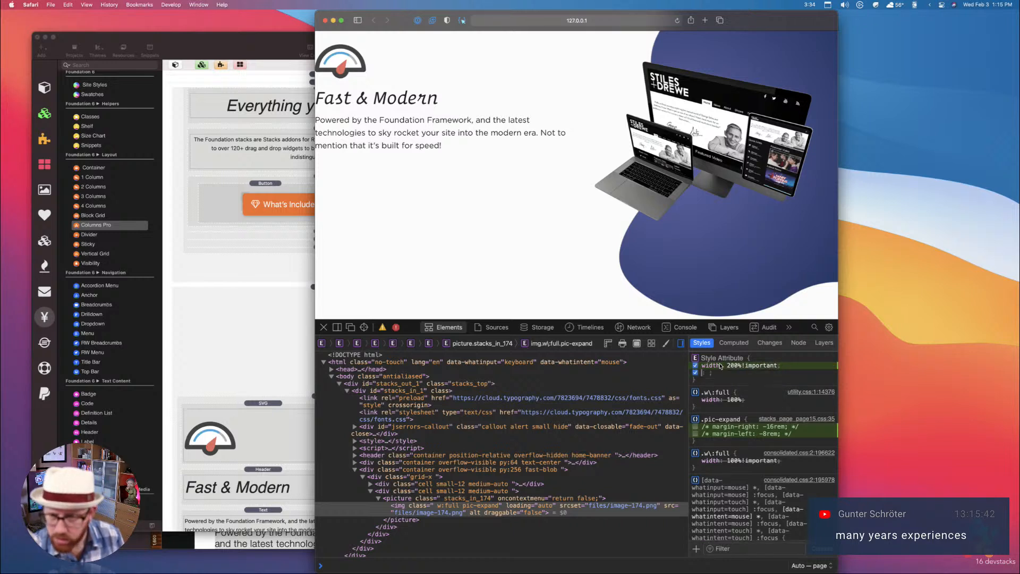
Try an inline max-width of 1000px on the Fast & Modern image in the Web Inspector, and disable it after examining the page
click(722, 375)
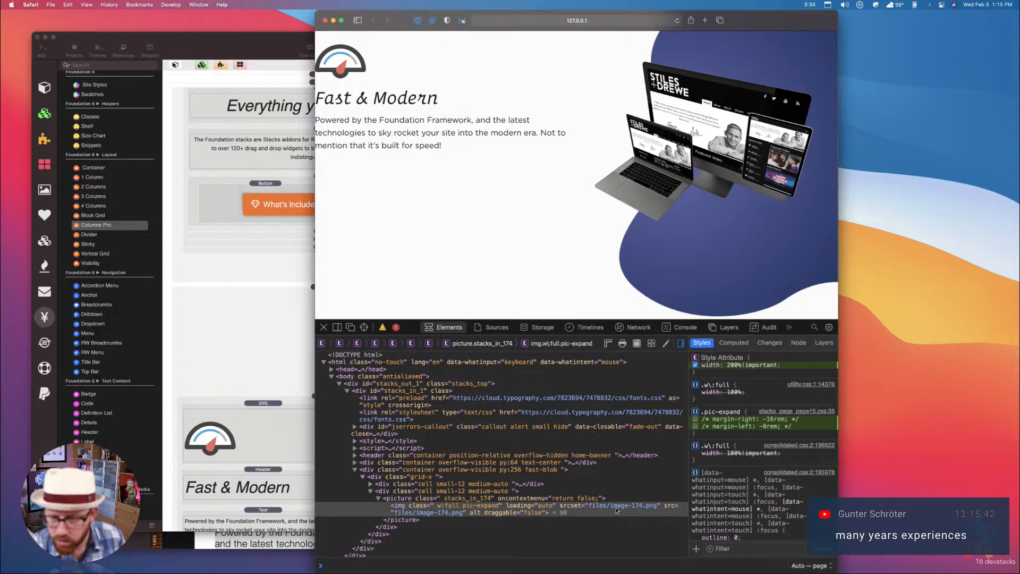
click(713, 371)
text(max)
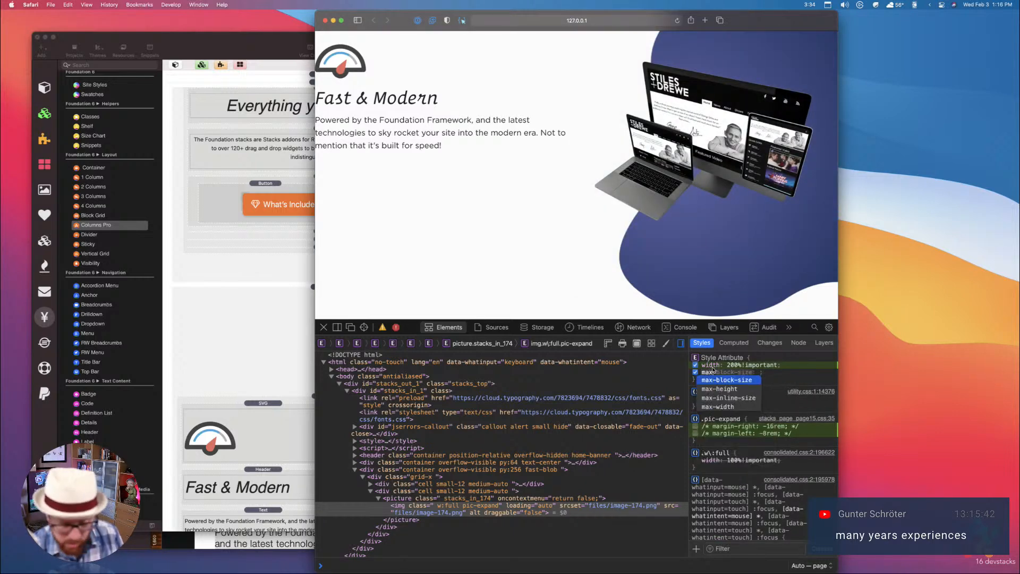
text(-width: )
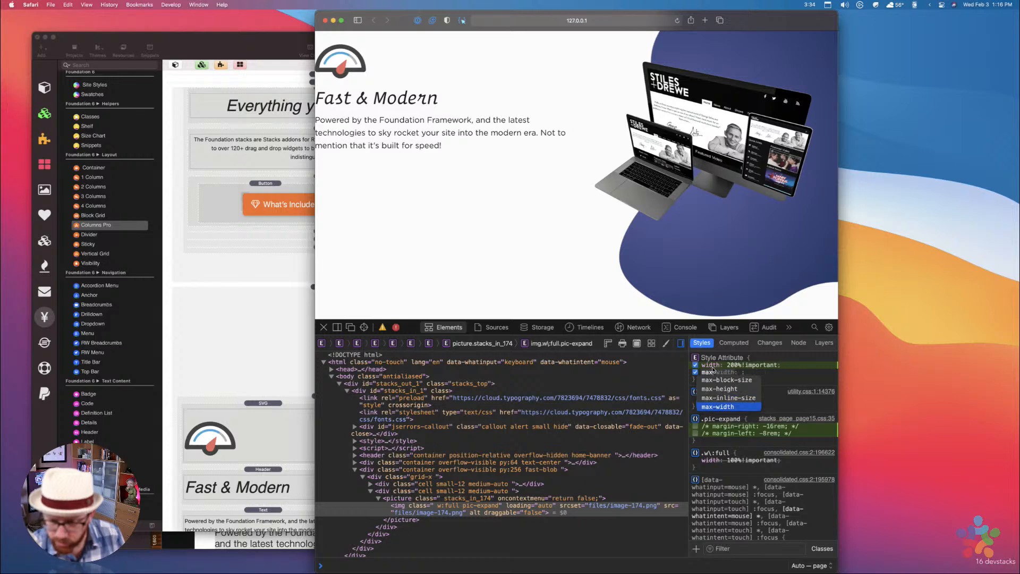
text(1000px;)
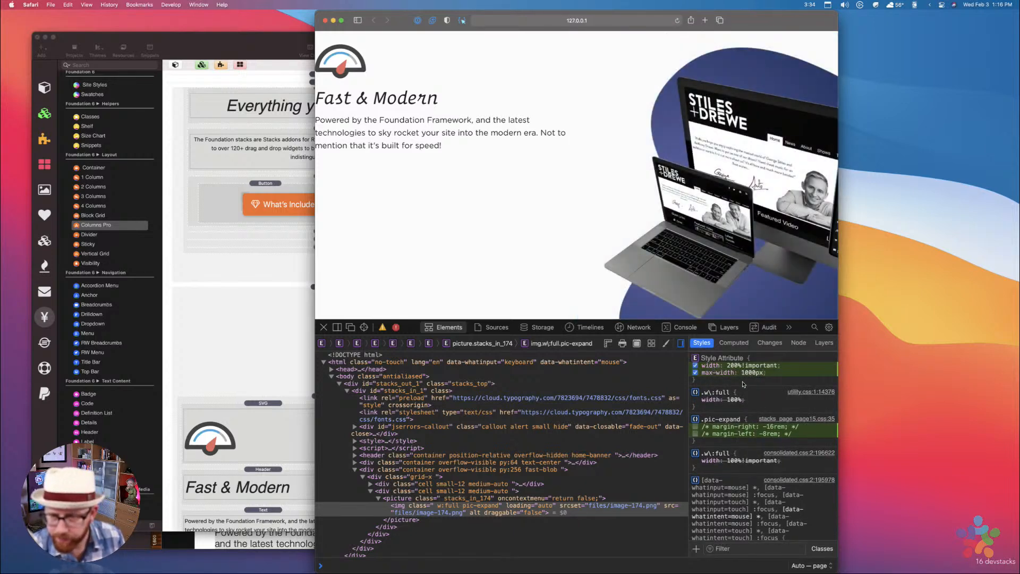
scroll(738, 217, down, 3)
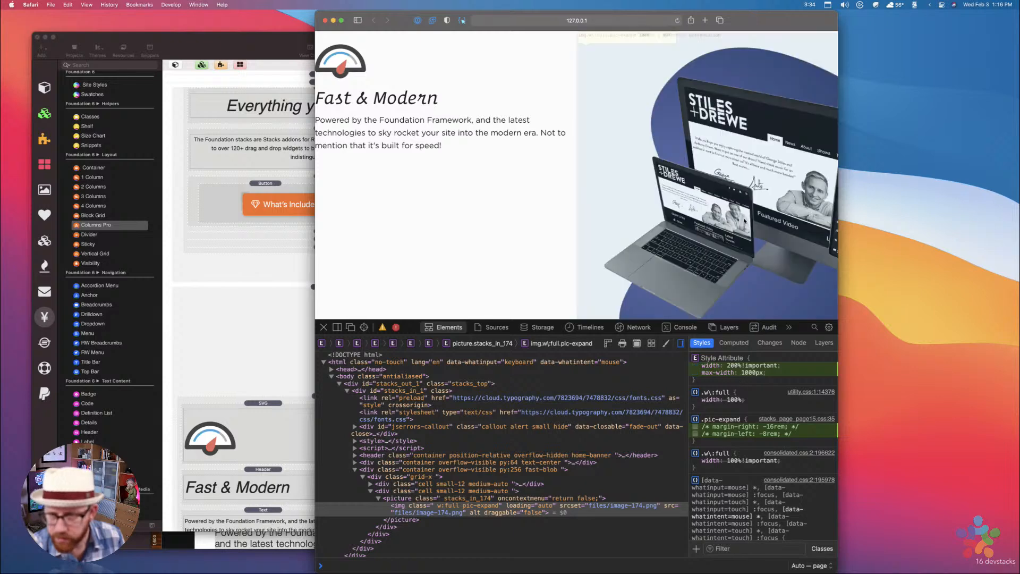
scroll(738, 216, down, 1)
scroll(738, 215, down, 2)
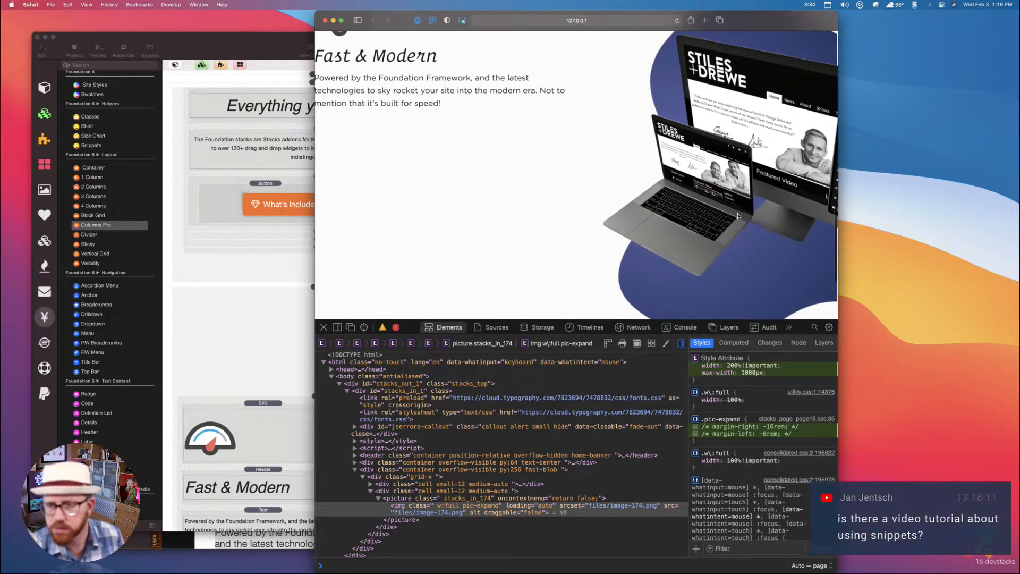
scroll(737, 216, down, 1)
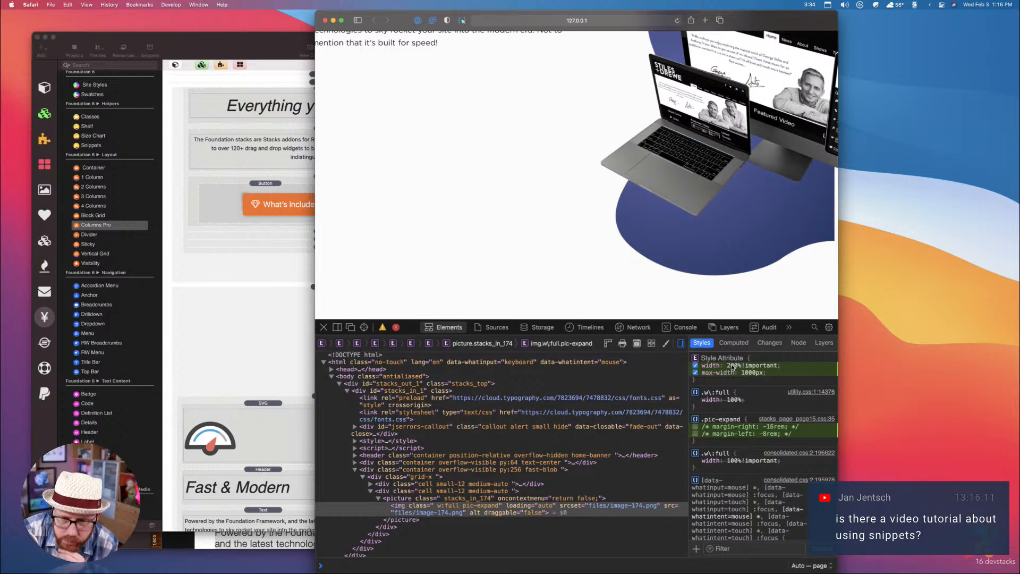
scroll(732, 369, up, 2)
scroll(700, 234, up, 3)
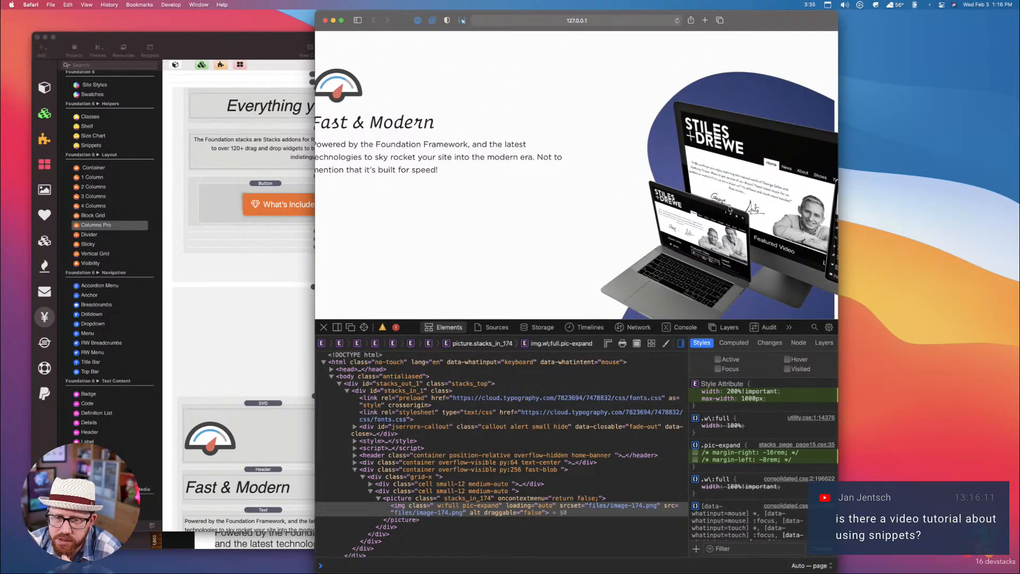
click(542, 505)
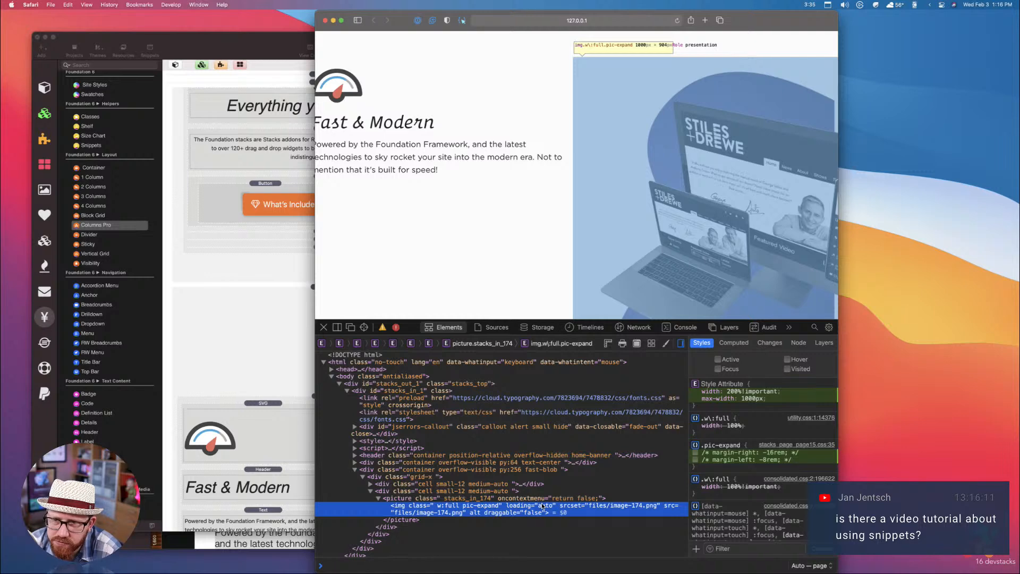
click(696, 399)
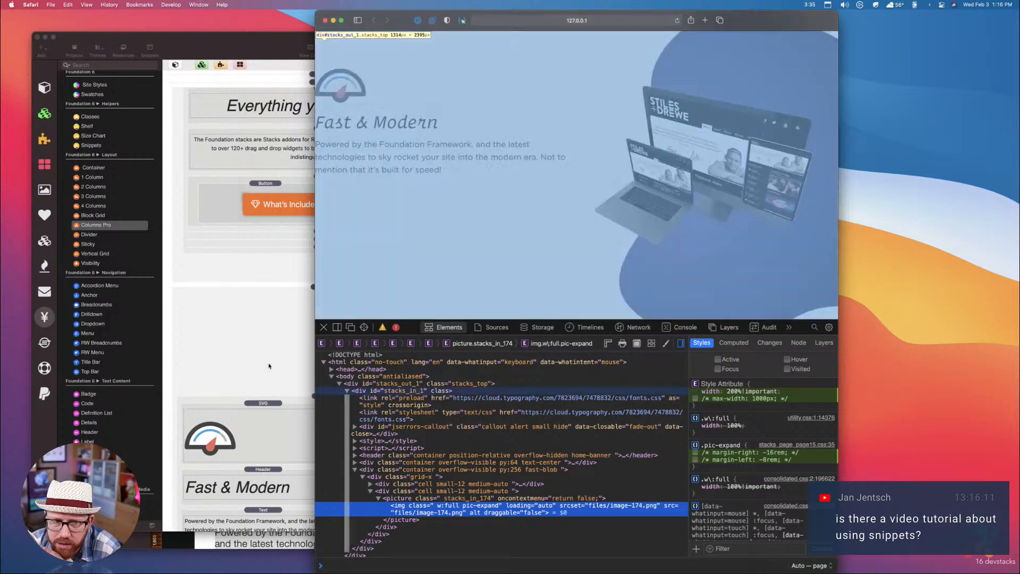
Switch to Sketch to check the Fast & Modern design, and return to RapidWeaver
key(ctrl+Up)
click(565, 388)
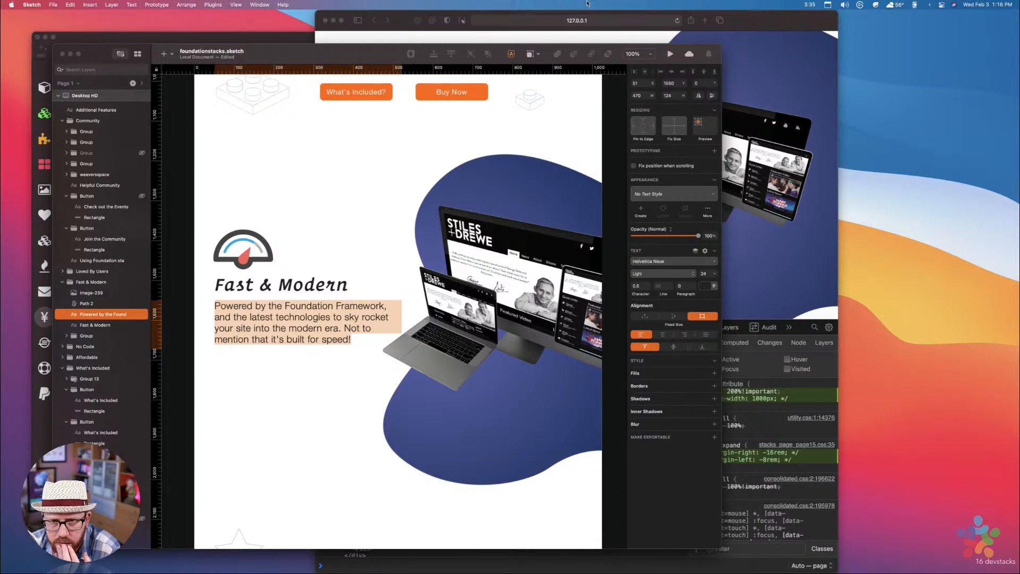
click(305, 38)
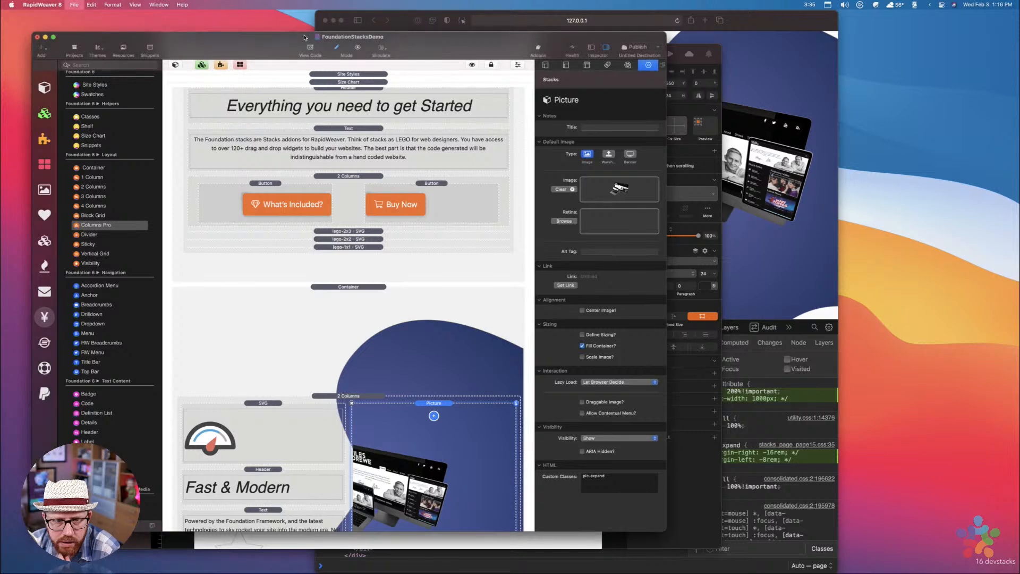
Switch to Safari, reload the page, and examine the picture's placement over the blob in the Fast & Modern section
click(767, 216)
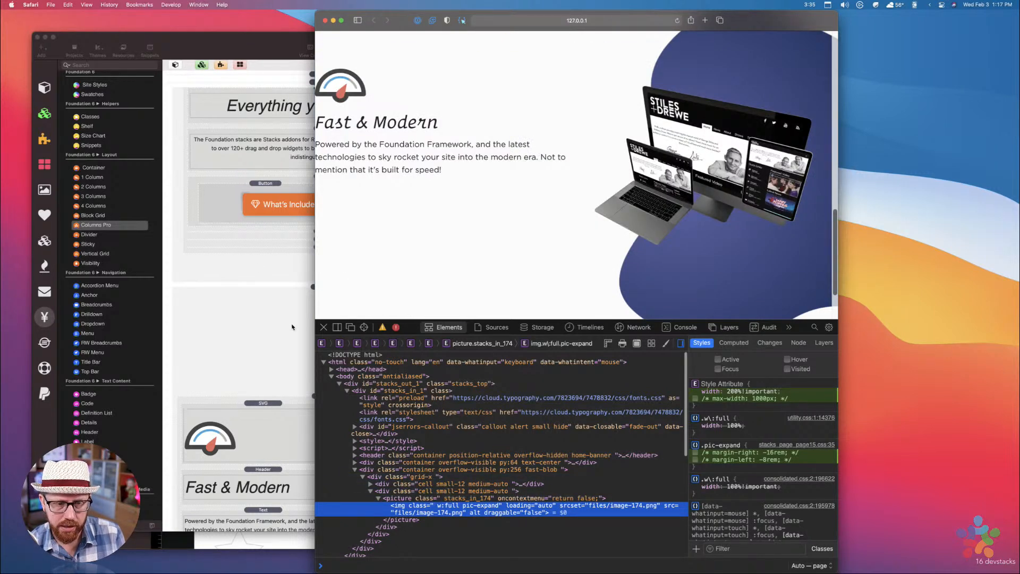
key(super+r)
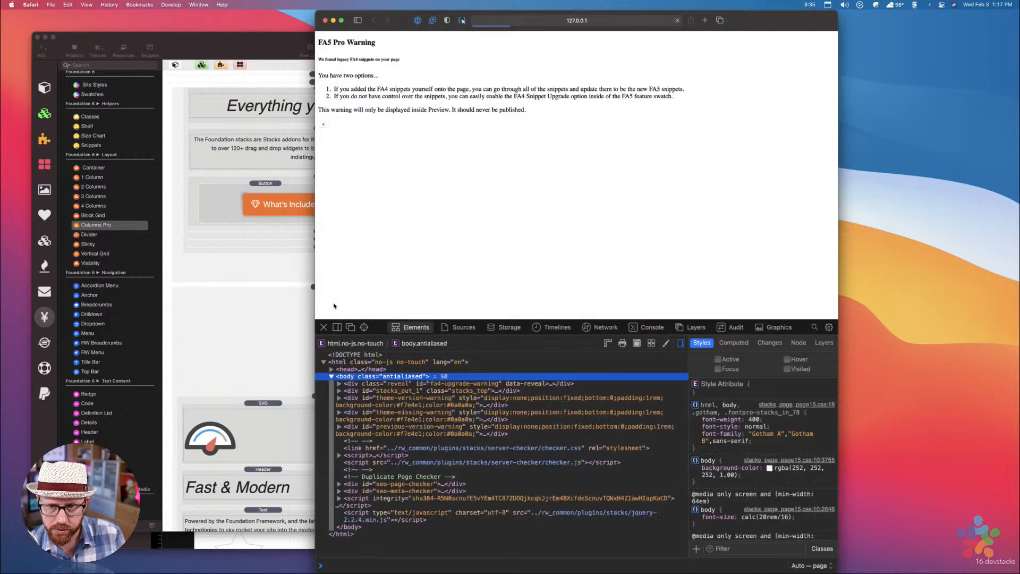
scroll(618, 118, down, 10)
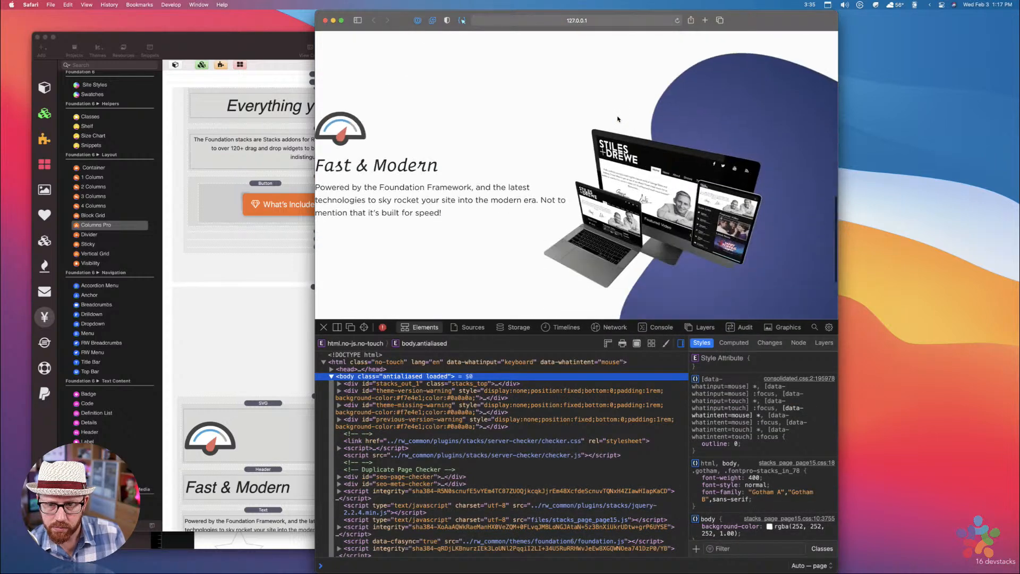
scroll(686, 177, down, 4)
scroll(686, 177, up, 5)
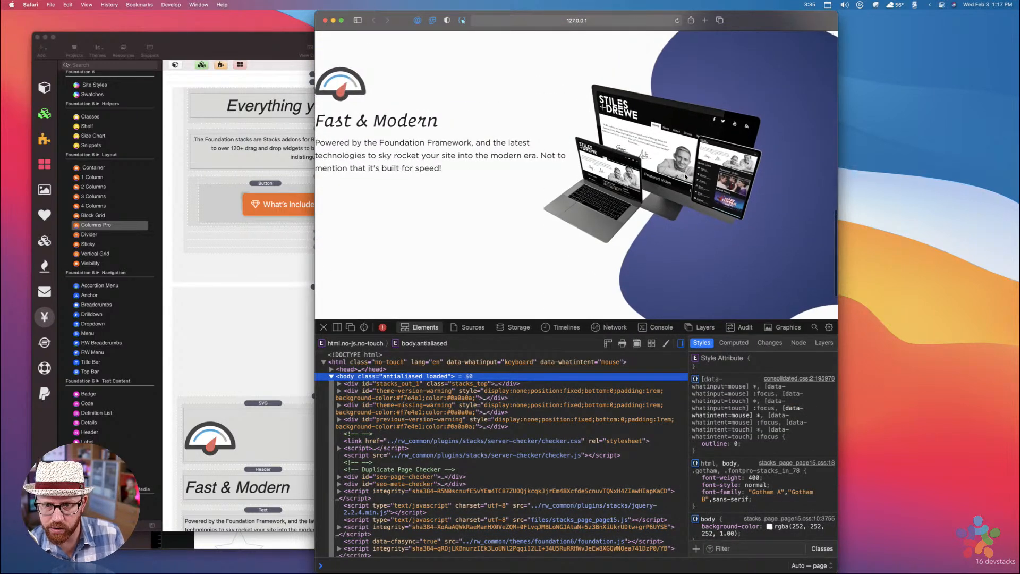
scroll(685, 177, down, 2)
scroll(685, 177, down, 3)
scroll(686, 177, up, 2)
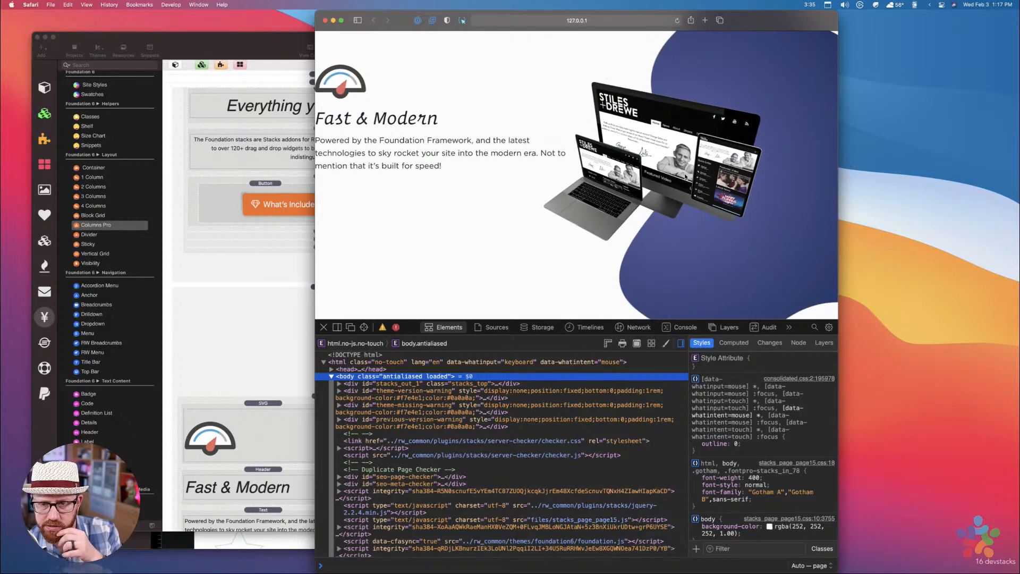
Compare the Fast & Modern section in RapidWeaver with the device image's placement in the Sketch design
click(257, 63)
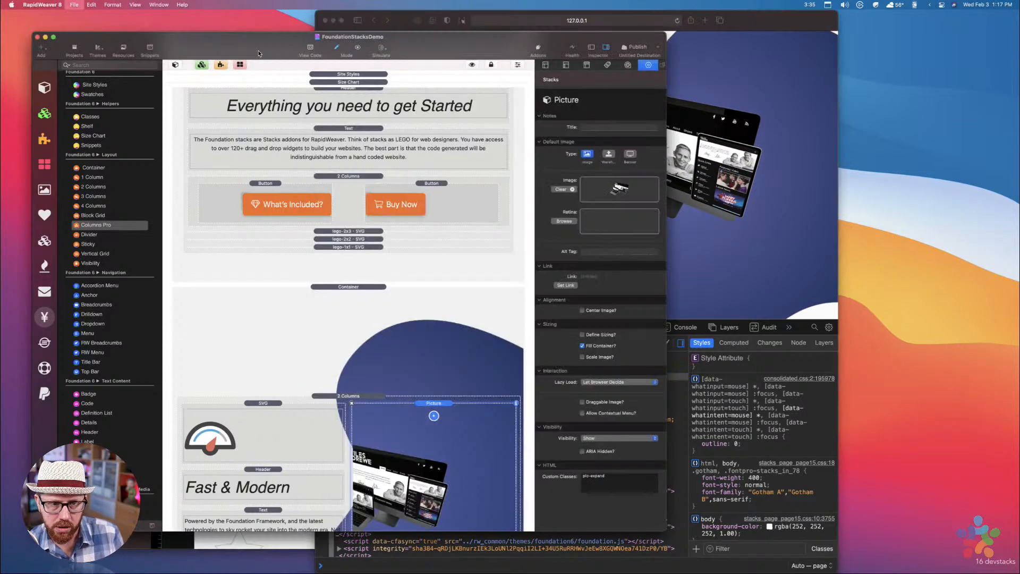
scroll(408, 391, down, 5)
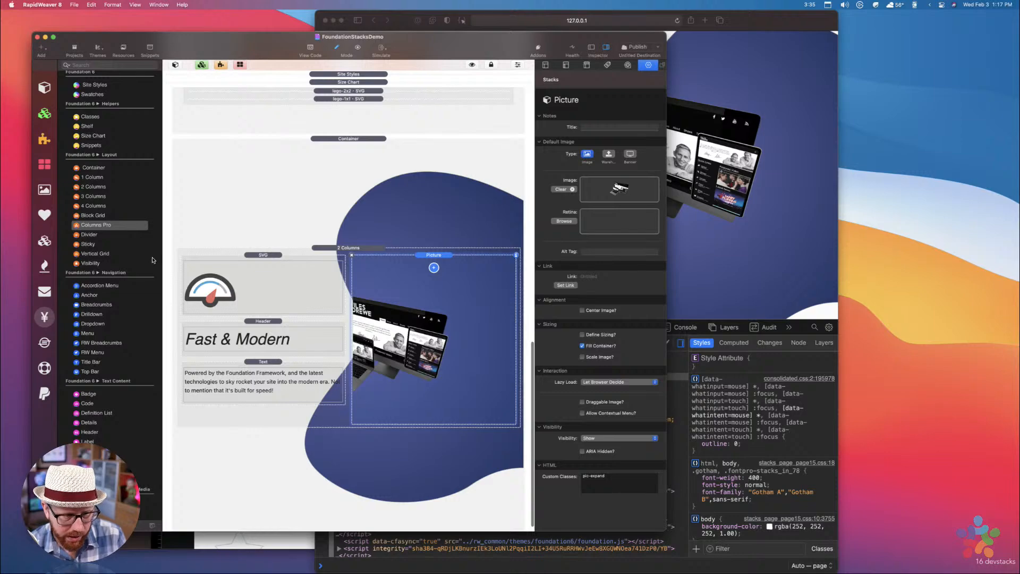
key(ctrl+Up)
click(744, 156)
key(ctrl+Up)
click(413, 340)
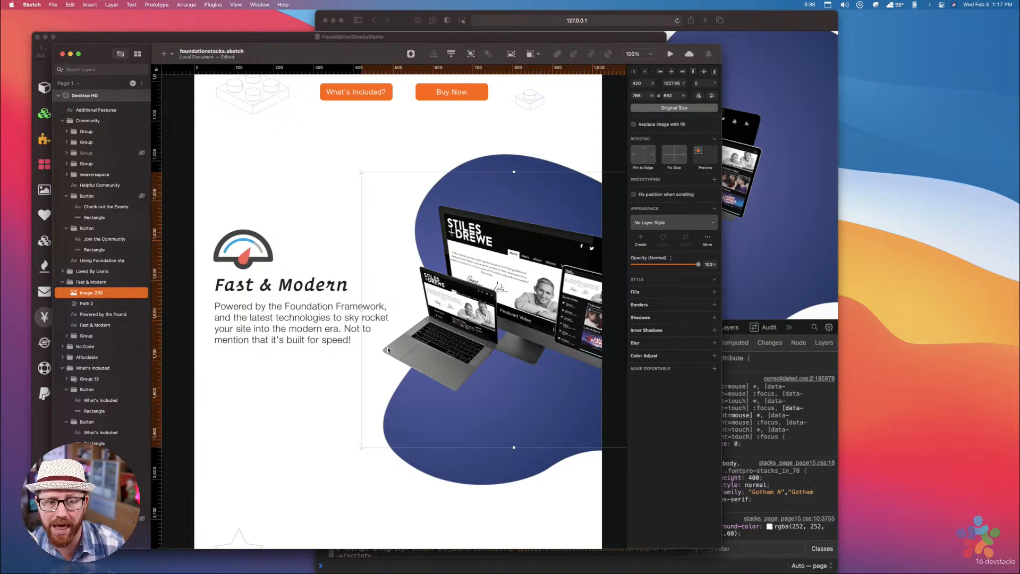
Return to RapidWeaver, save the project, and add a Columns Pro stack above the 2 Columns stack in the Fast & Modern container
click(224, 38)
key(super+s)
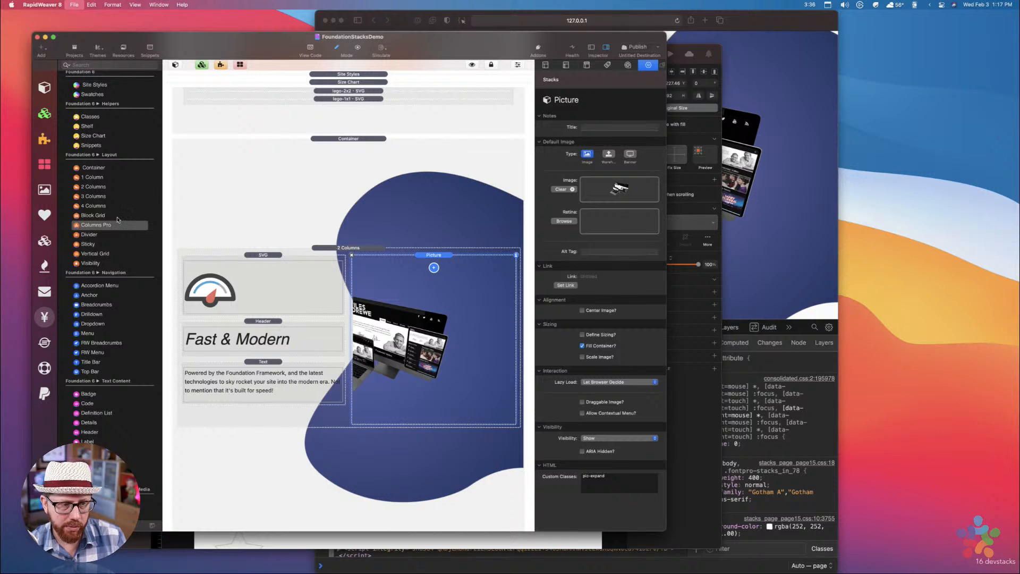
drag(95, 225, 354, 260)
click(353, 260)
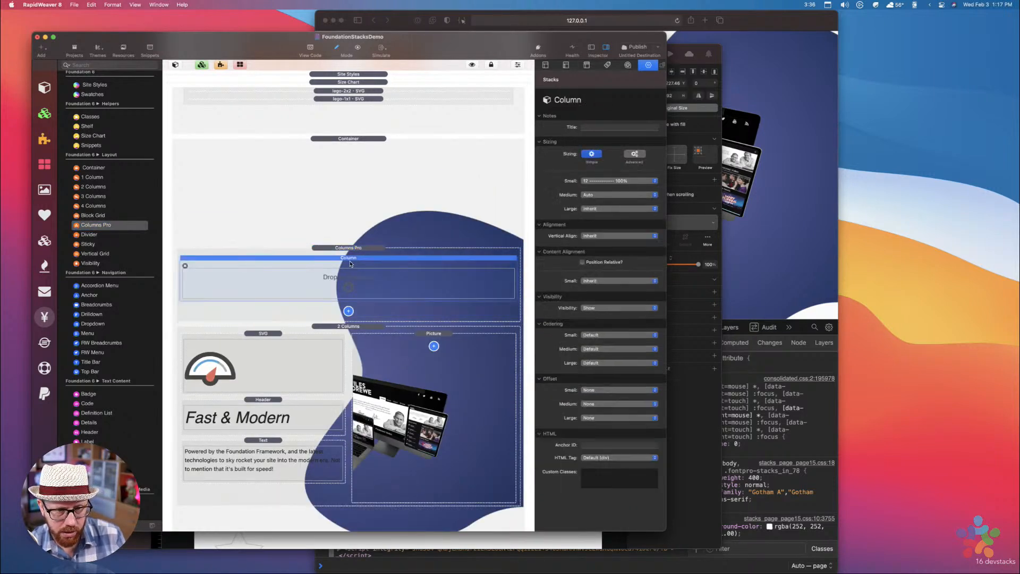
Move the SVG, Header and Text stacks from the 2 Columns stack into the first column of Columns Pro
click(263, 334)
shift+click(267, 402)
shift+click(265, 442)
drag(259, 334, 347, 258)
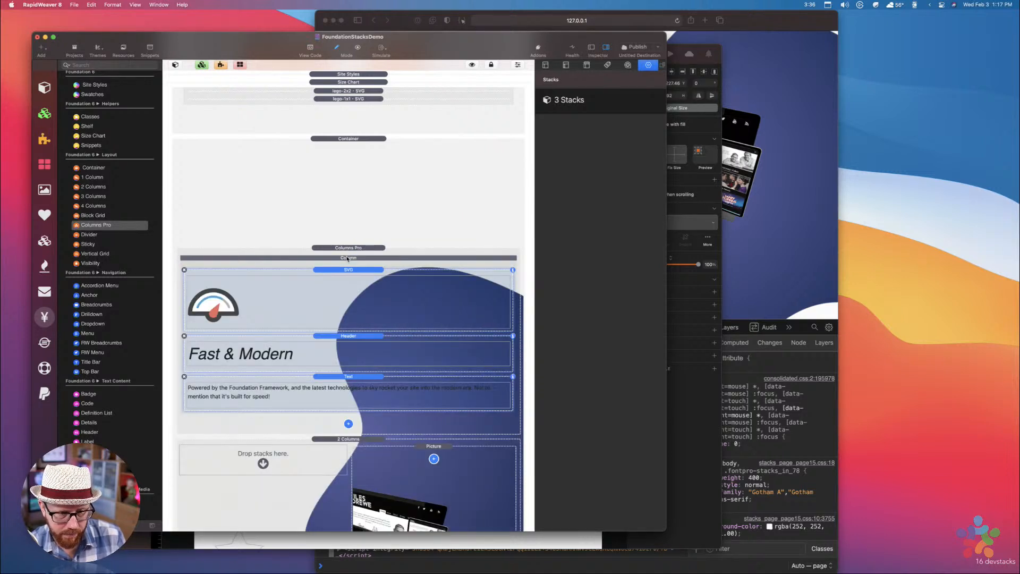
Add a second column to Columns Pro, move the Picture stack into it, and delete the emptied 2 Columns stack
click(350, 424)
drag(401, 504, 366, 451)
scroll(349, 478, down, 10)
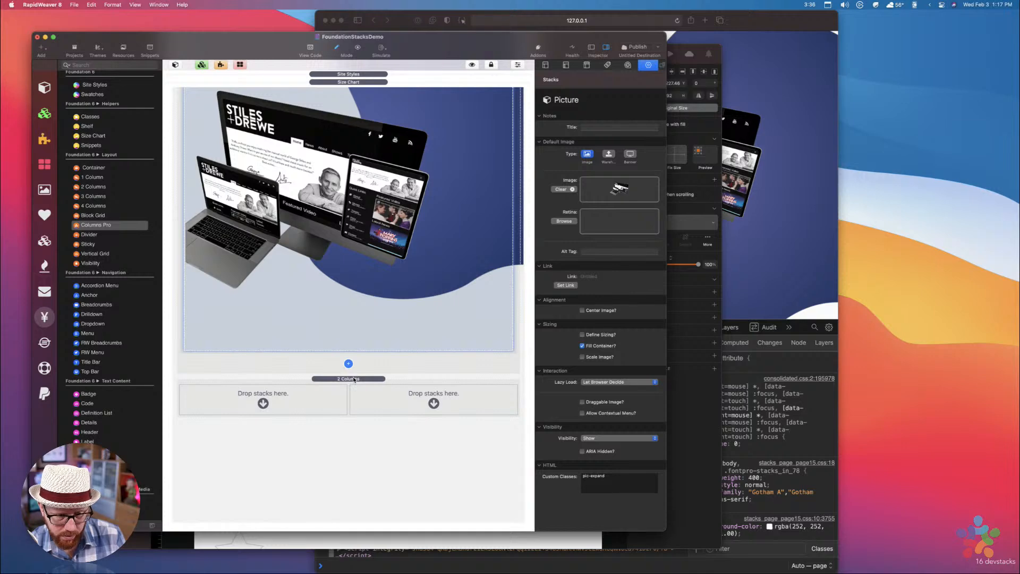
click(354, 379)
key(Delete)
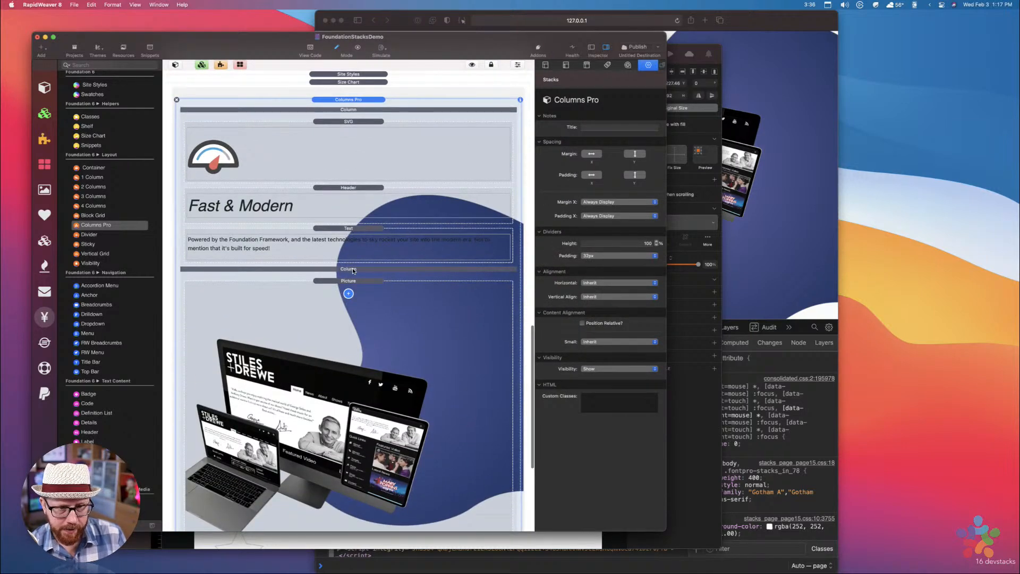
In Site Styles, rename the pic-expand margin swatch's class to column-overlap
click(353, 269)
scroll(351, 266, up, 10)
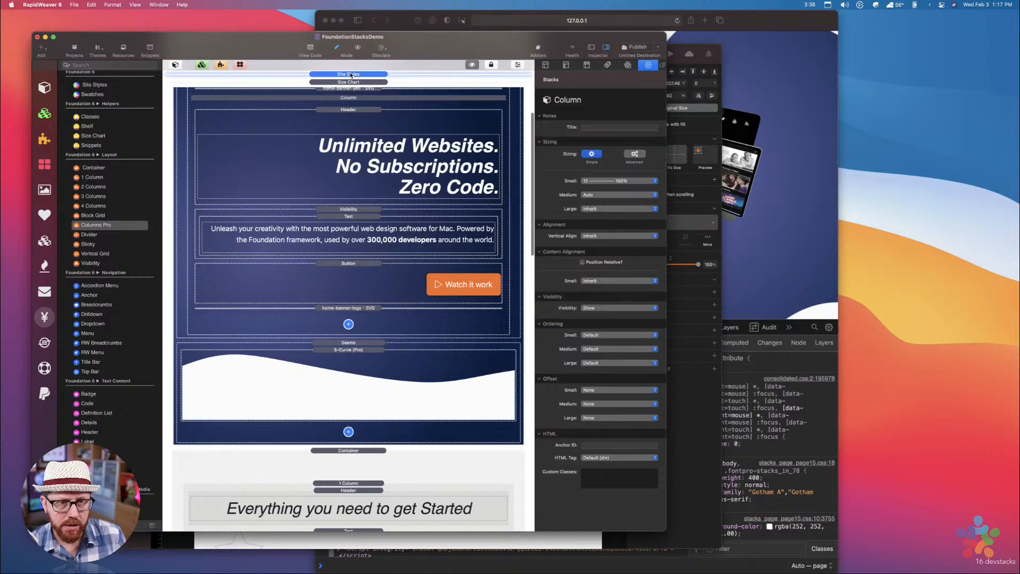
click(351, 74)
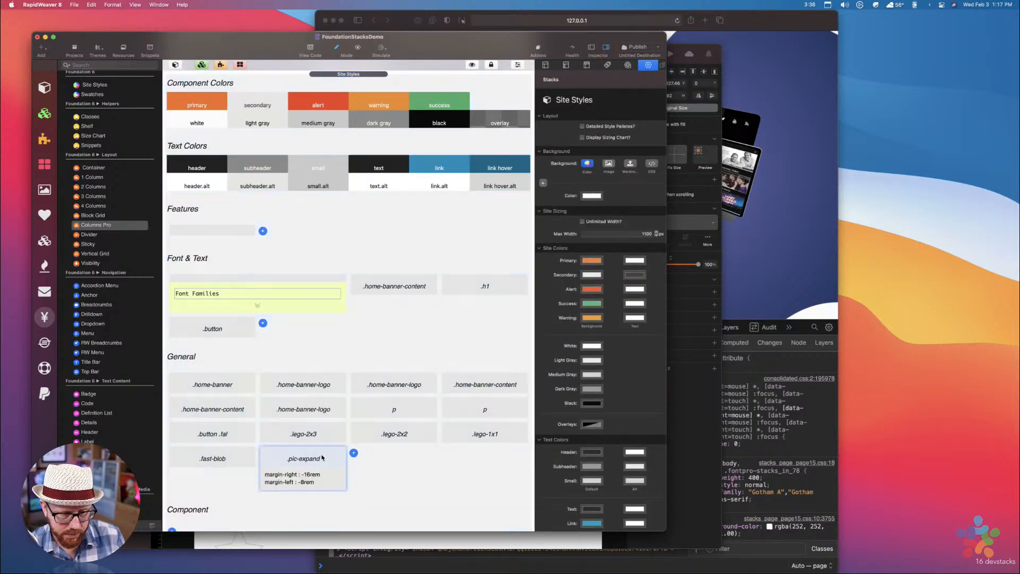
click(322, 459)
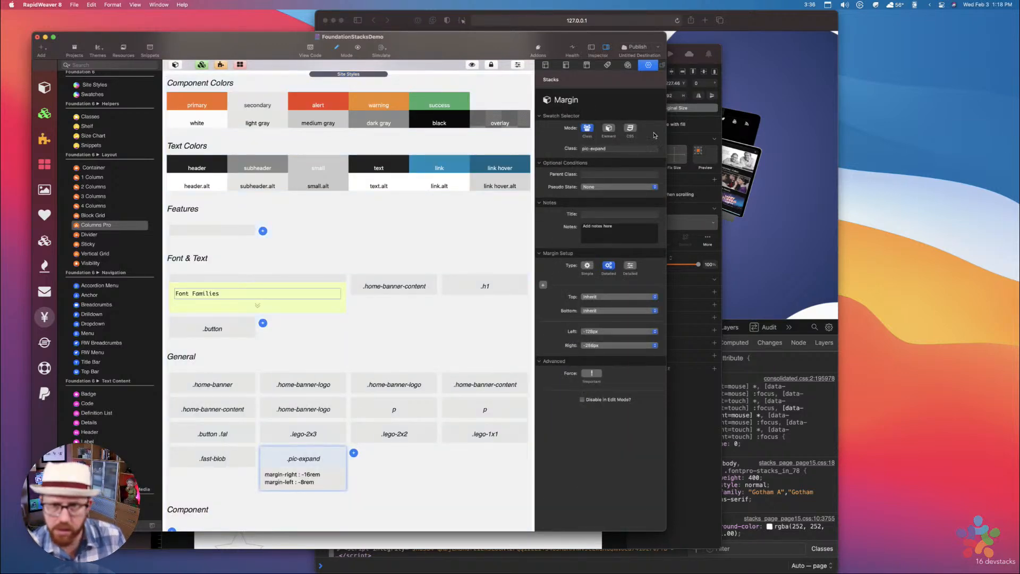
click(624, 150)
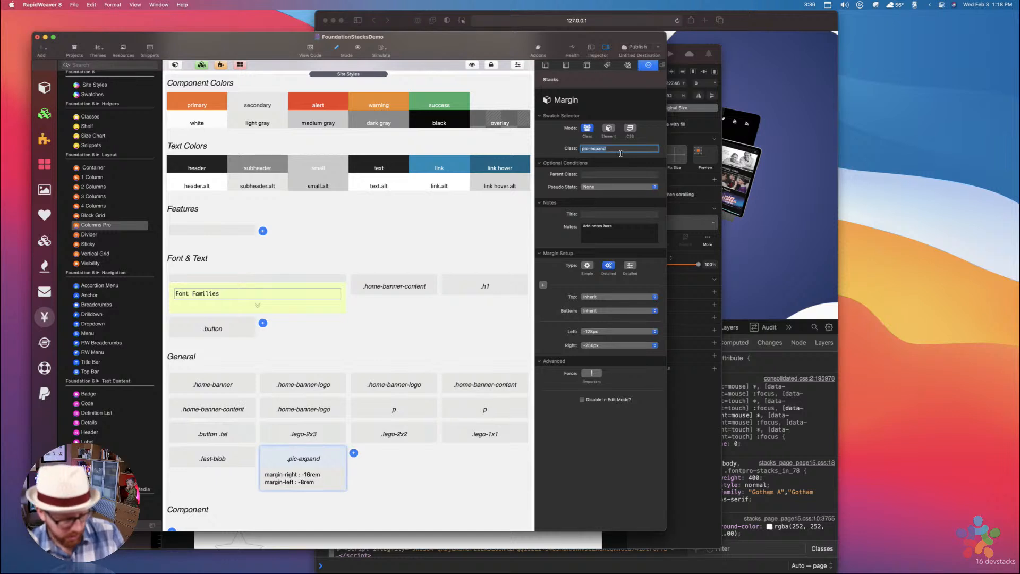
text(column)
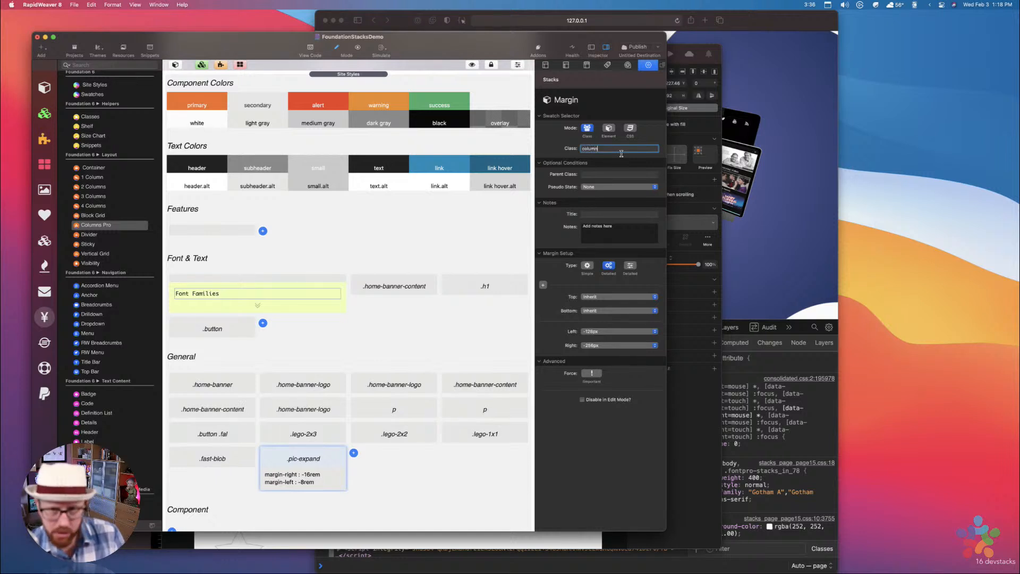
text(-ove)
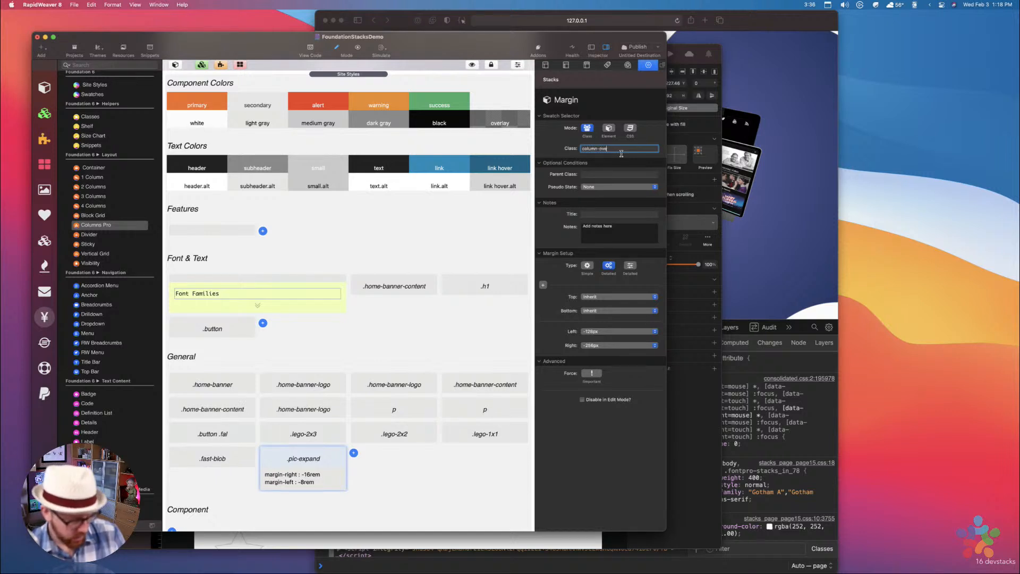
text(rlap)
key(Tab)
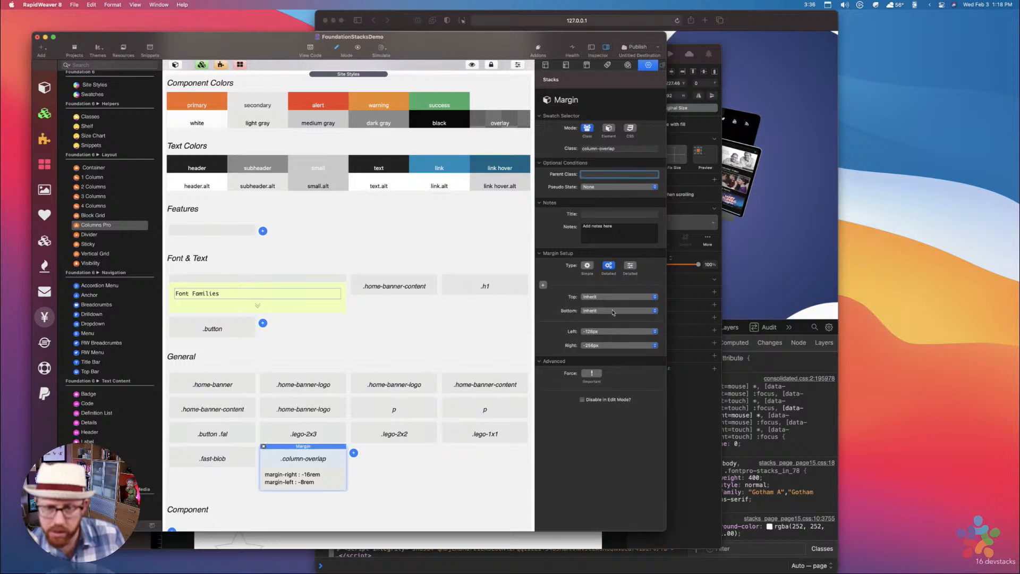
Rename the column-overlap margin swatch's class to right-column-overlap and set its right margin to Inherit
click(598, 149)
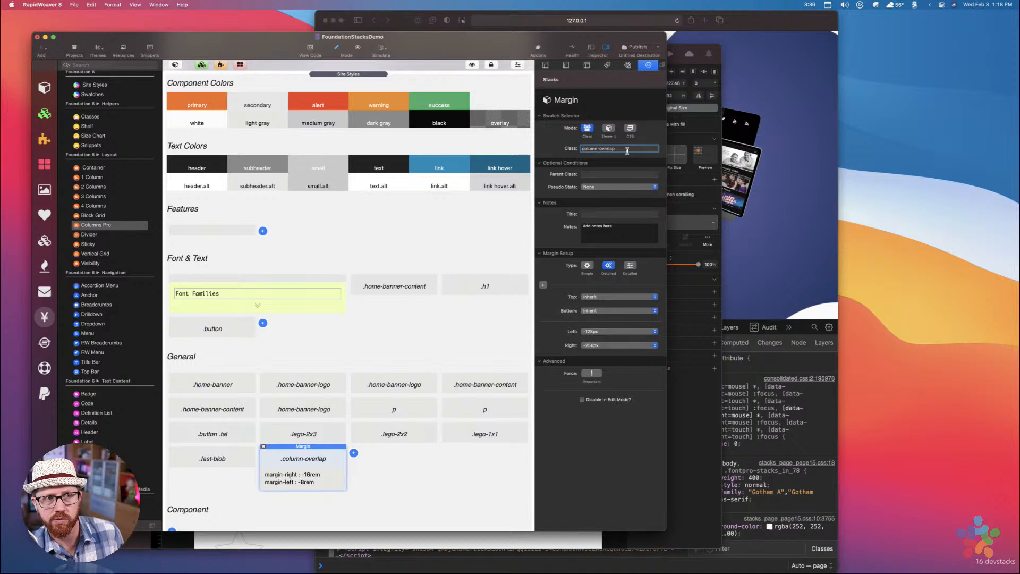
text(right)
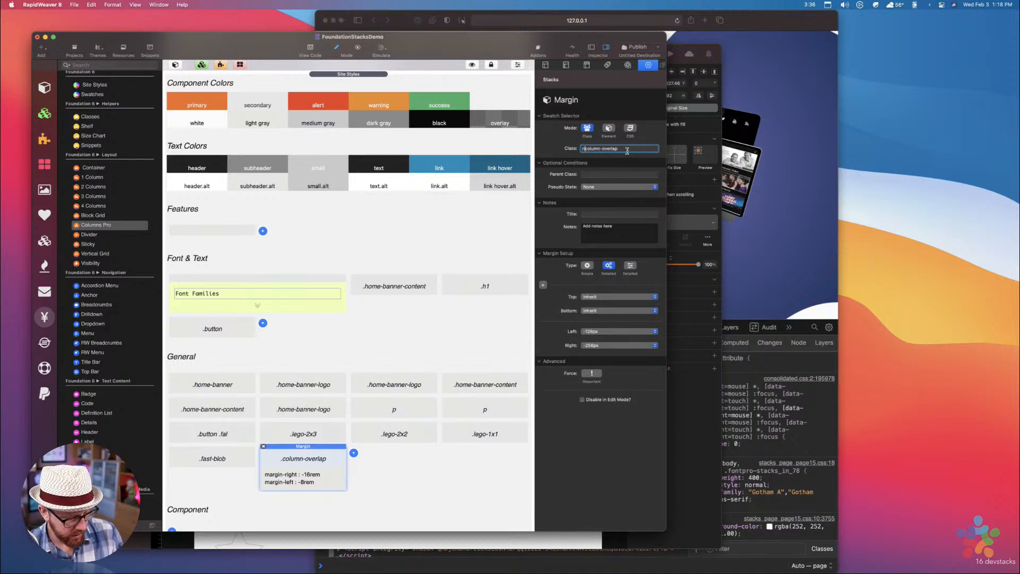
key(BackSpace)
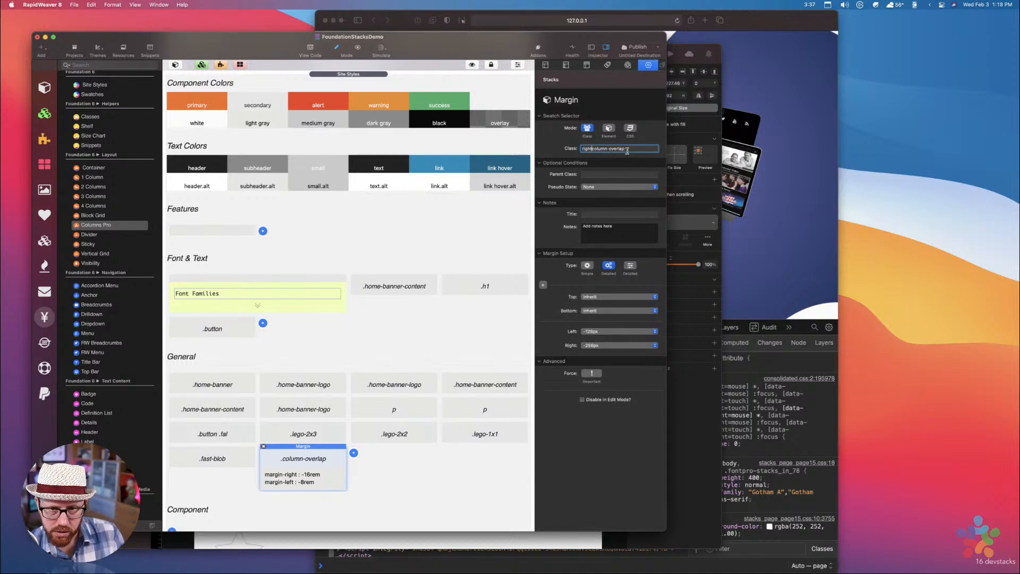
text(-)
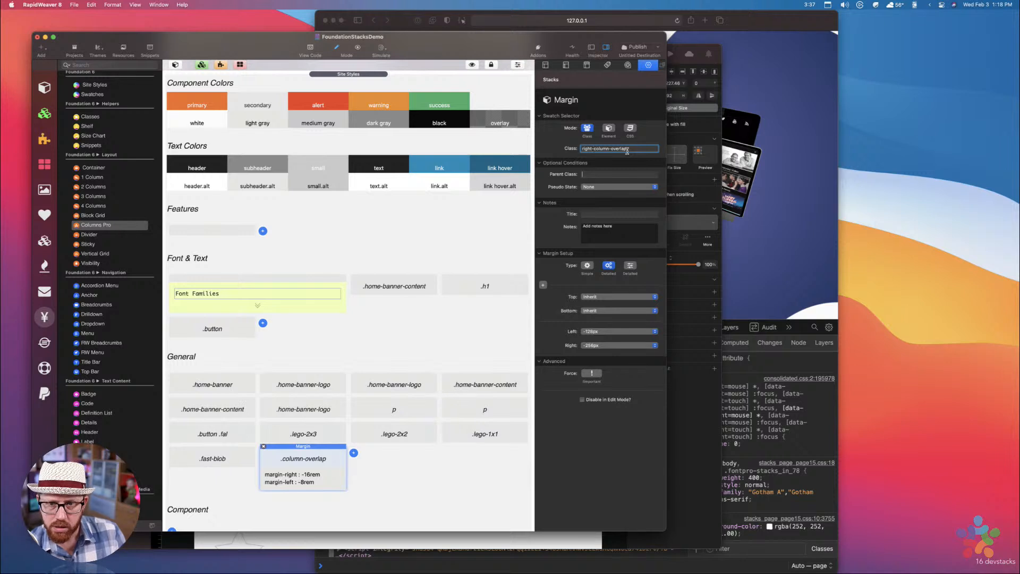
key(Return)
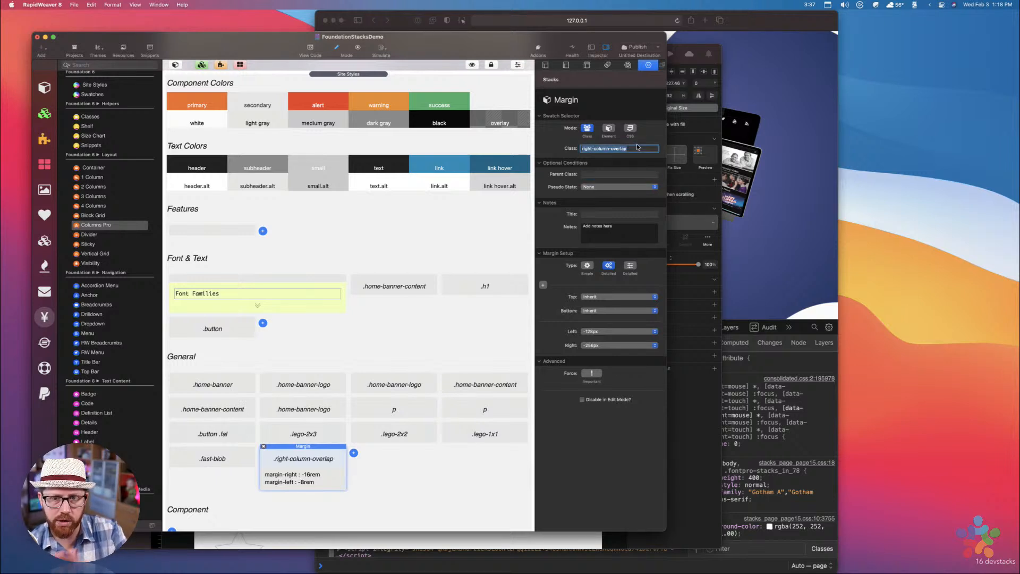
click(604, 346)
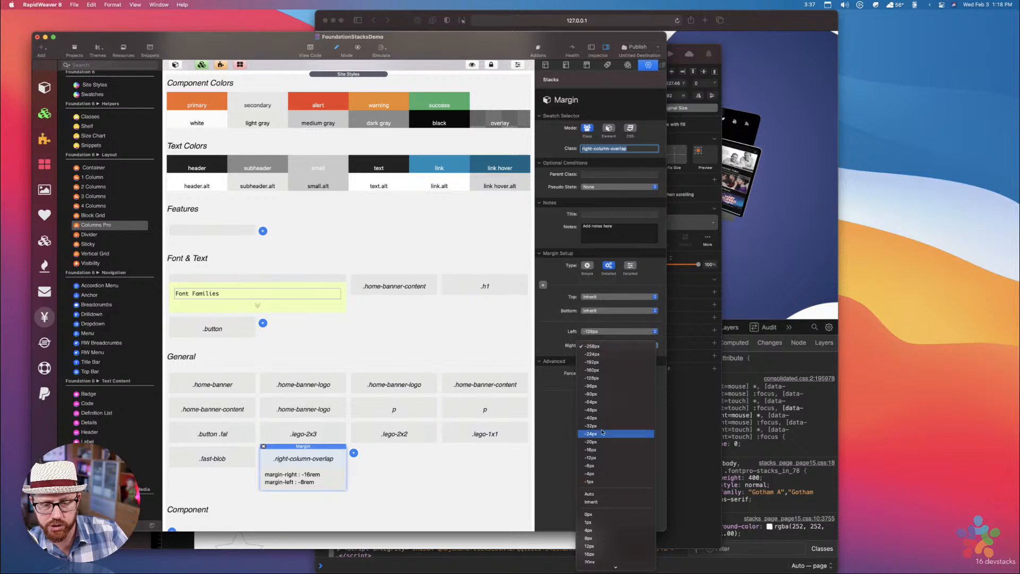
click(595, 501)
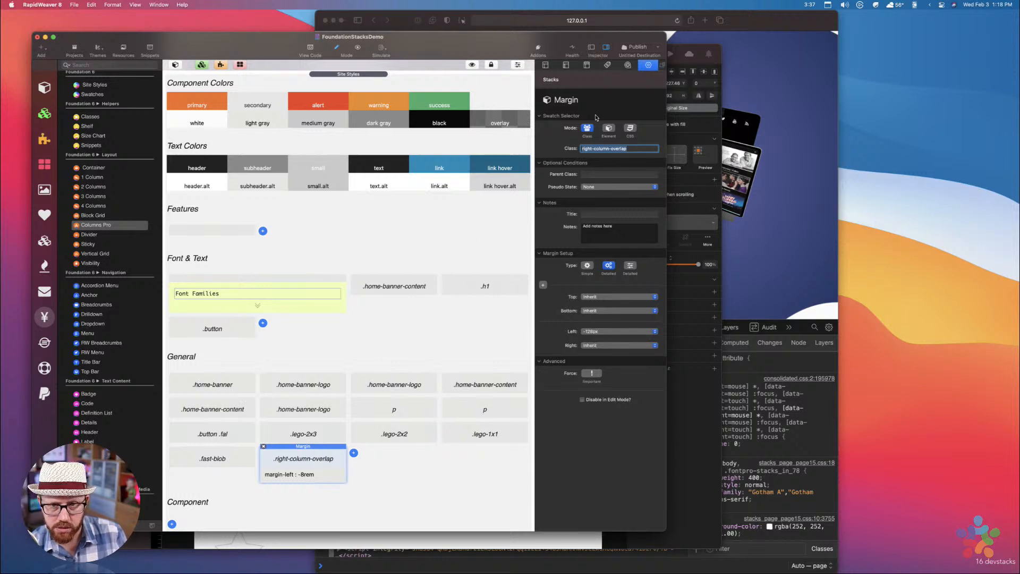
Copy the right-column-overlap class name and add it as a custom class to the Columns Pro column containing the picture
triple_click(604, 152)
key(super+c)
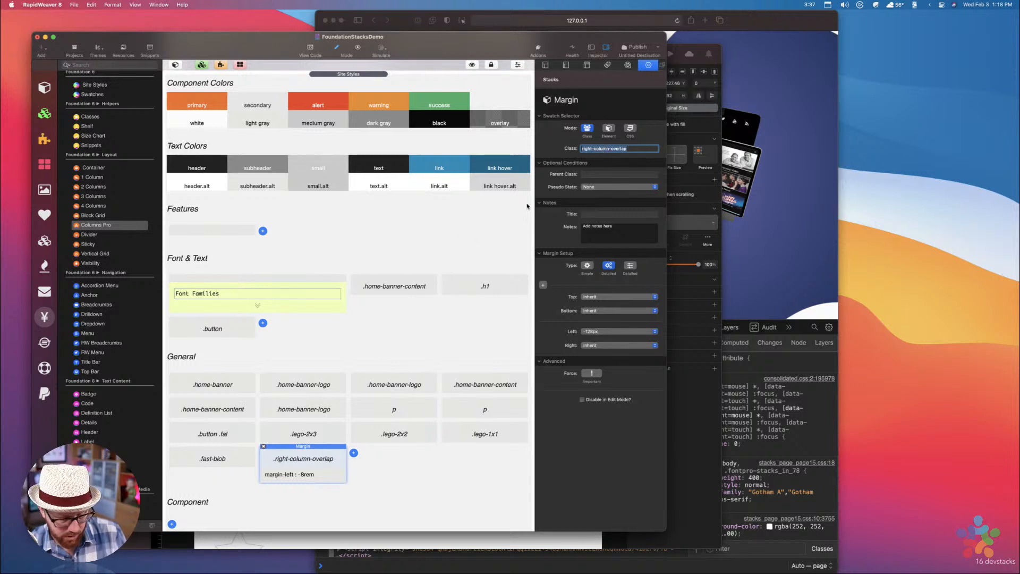
scroll(401, 398, down, 2)
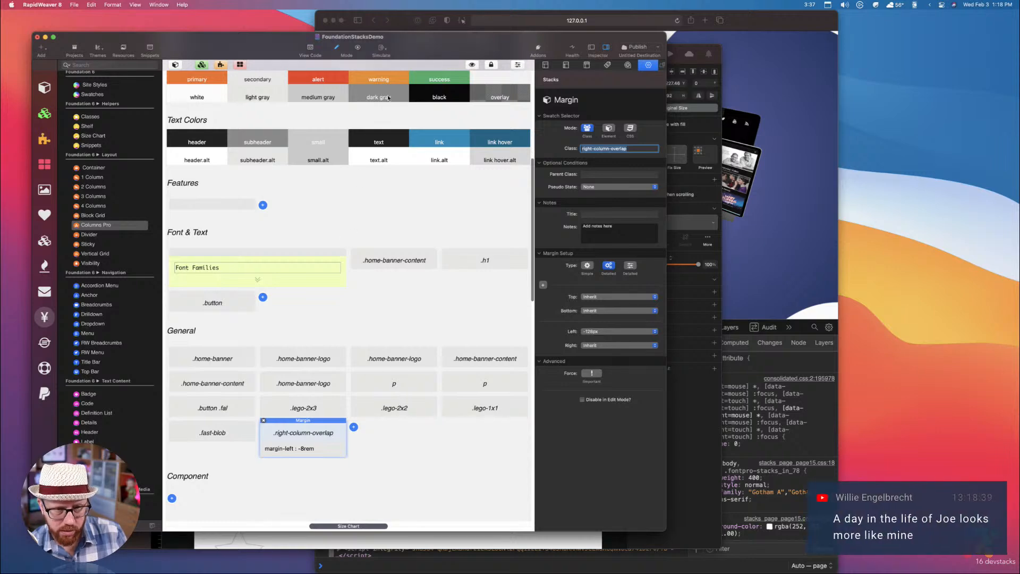
scroll(387, 95, up, 2)
click(364, 75)
double_click(364, 74)
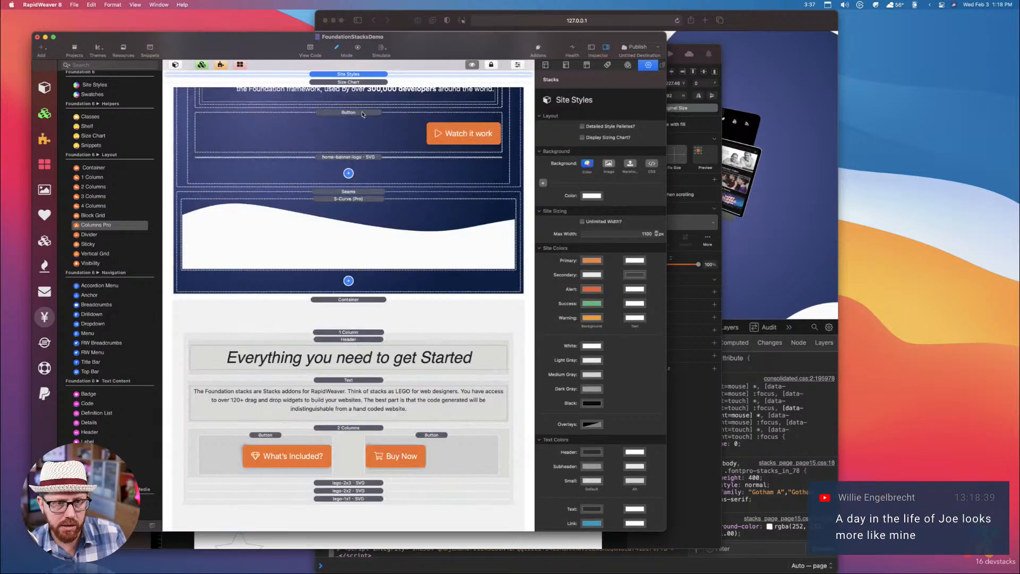
scroll(384, 209, down, 10)
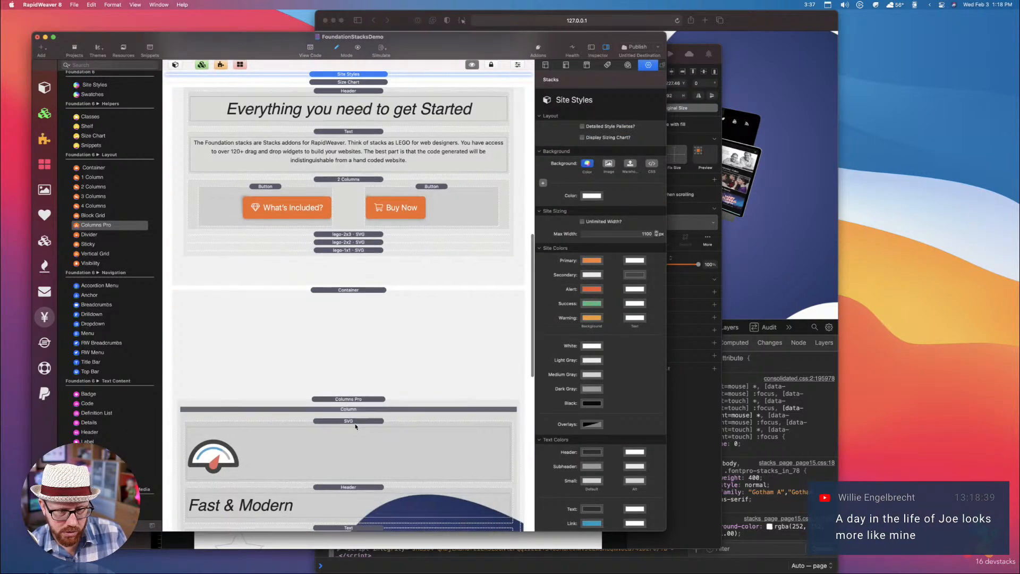
scroll(356, 426, down, 5)
click(356, 458)
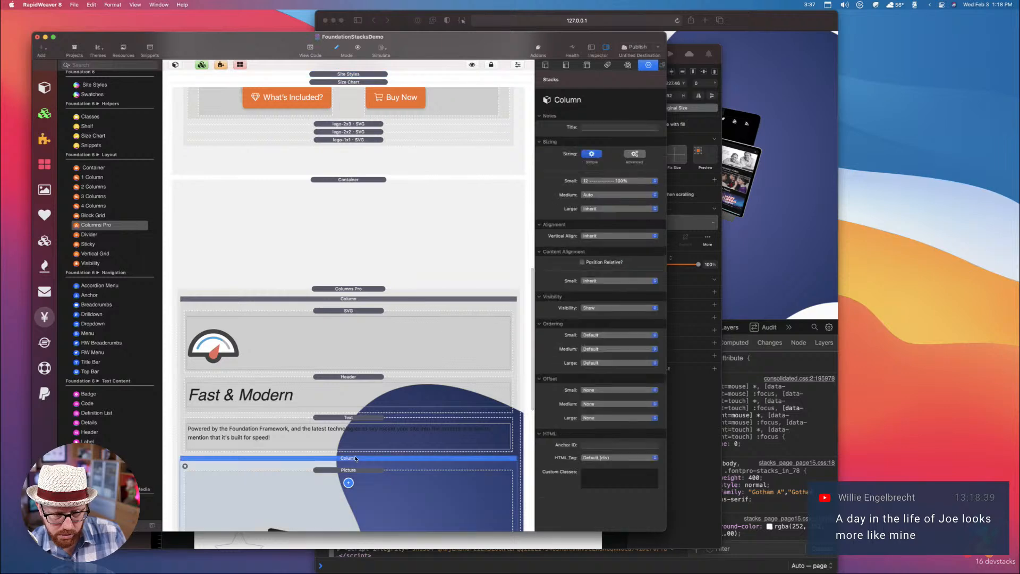
scroll(356, 458, down, 10)
click(604, 473)
key(super+v)
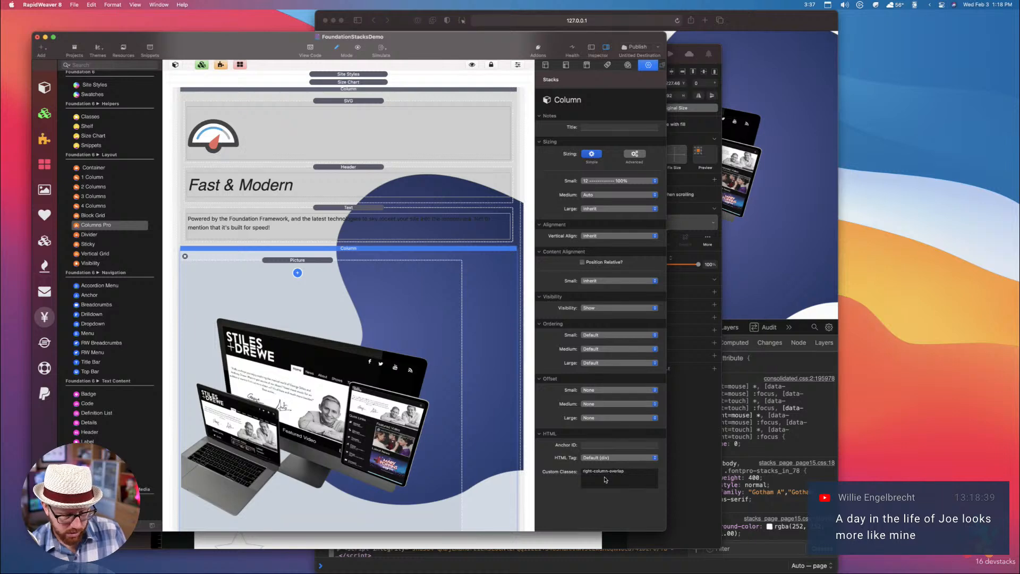
Switch to Safari, reload the preview, and close the Web Inspector to review the Fast & Modern section at full height
key(super+Tab)
key(super+r)
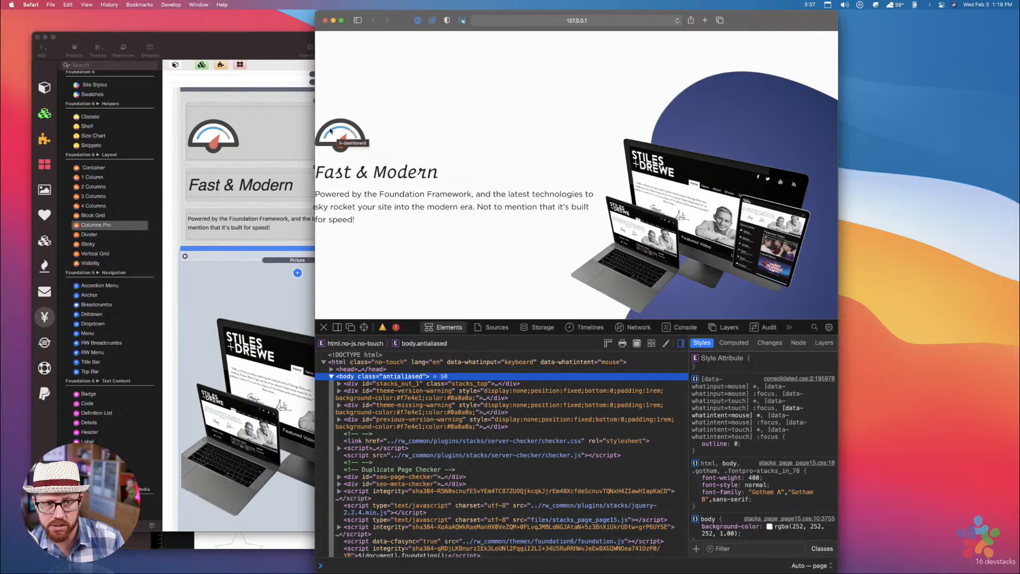
click(245, 114)
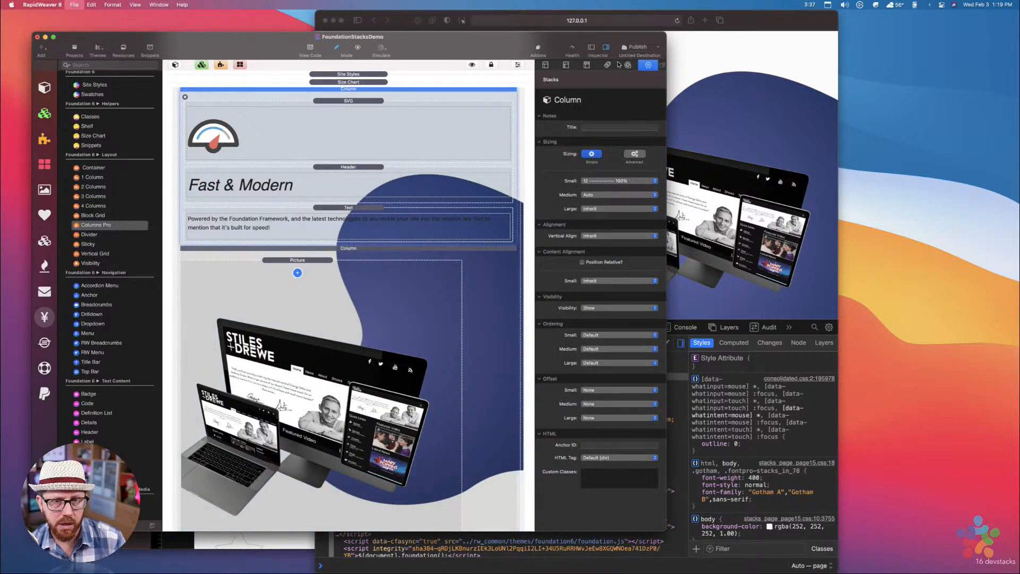
click(768, 18)
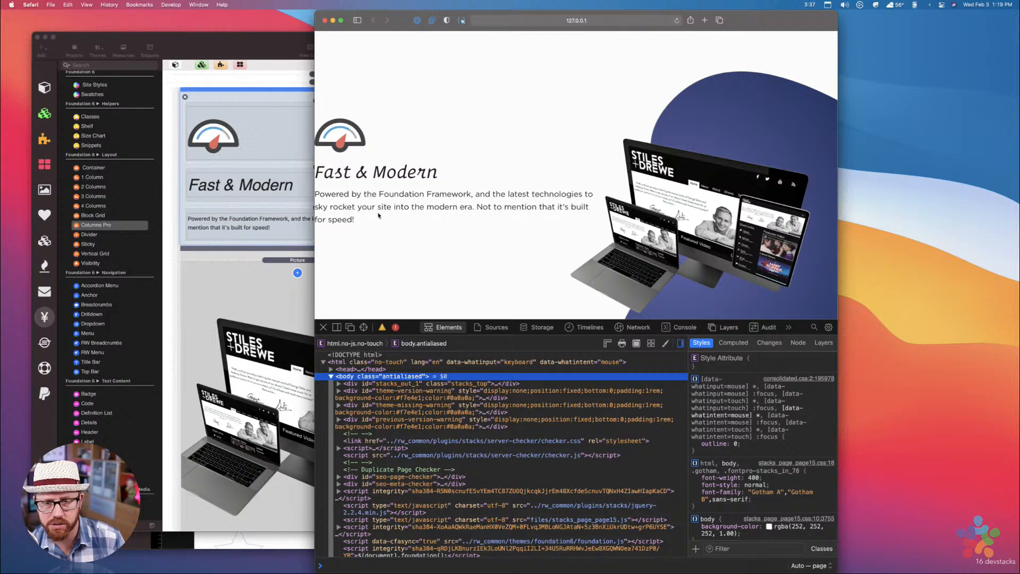
click(323, 327)
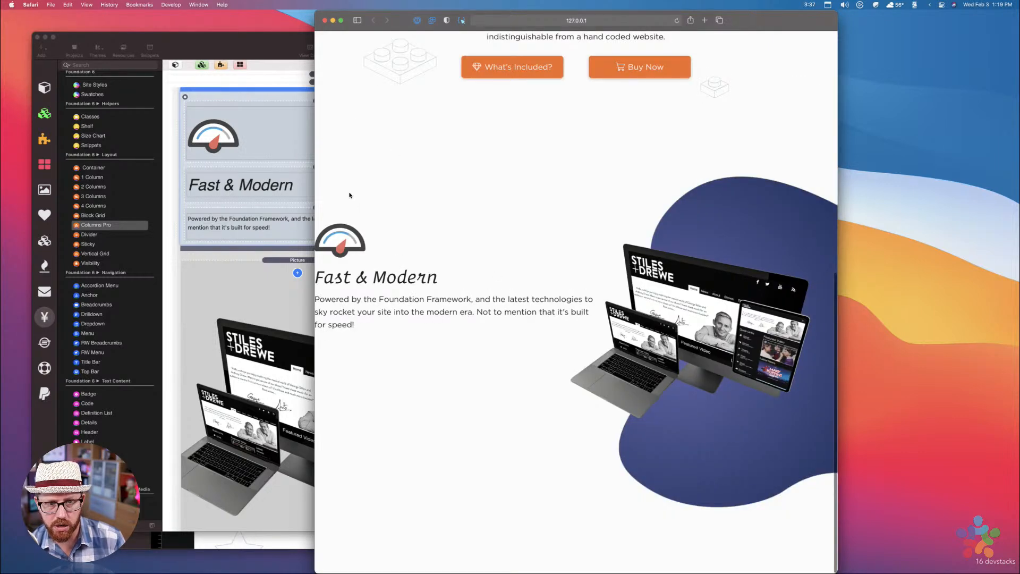
scroll(342, 215, up, 3)
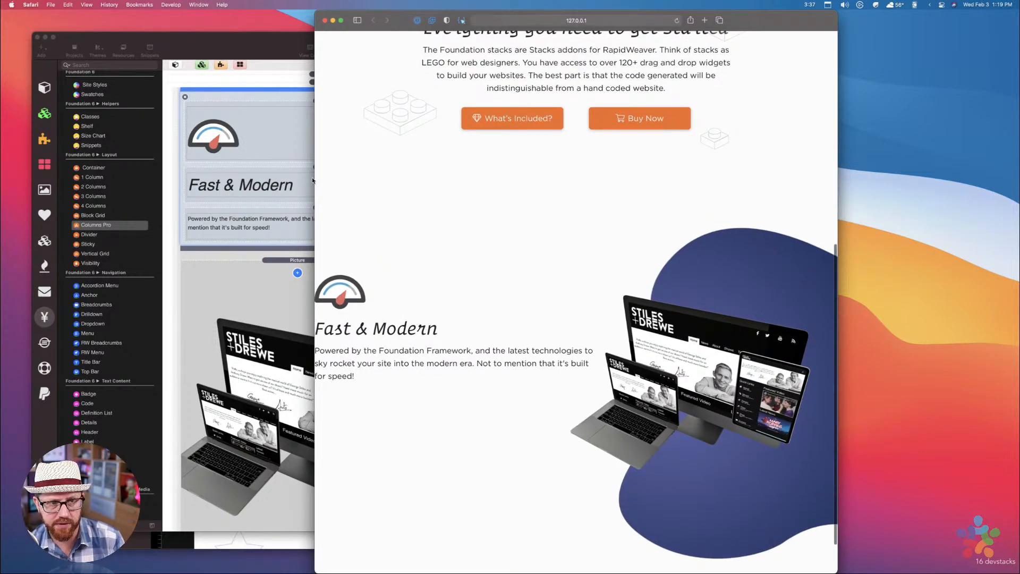
scroll(539, 343, down, 3)
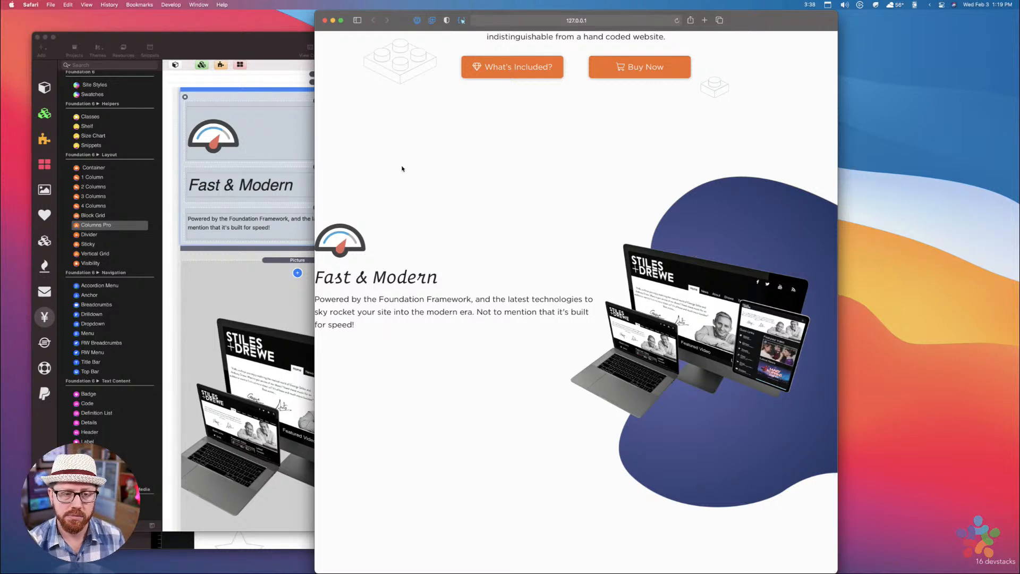
In RapidWeaver, give the first Columns Pro column the custom class ml:192 and reload the Safari preview
click(274, 94)
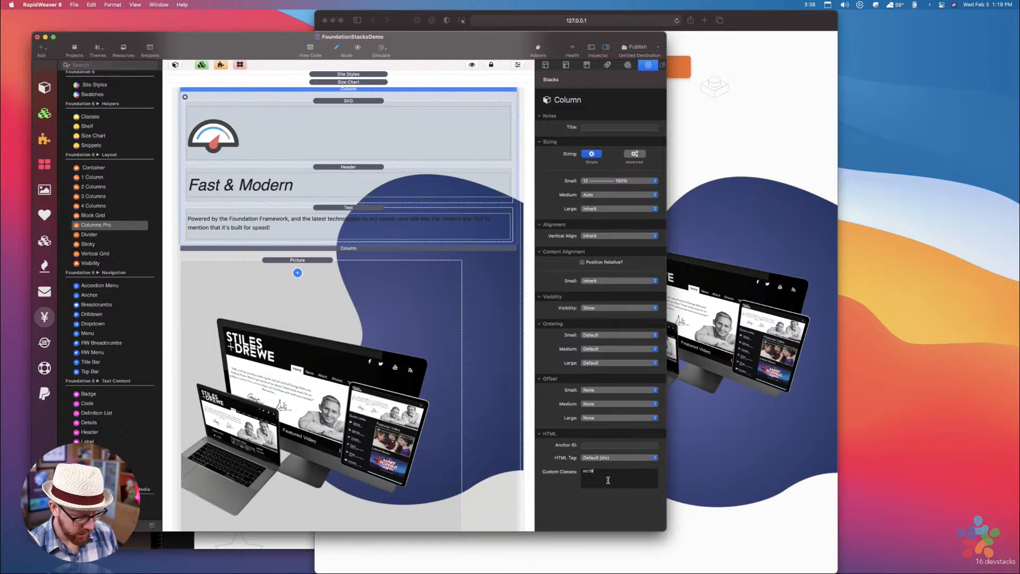
key(super+Tab)
key(super+r)
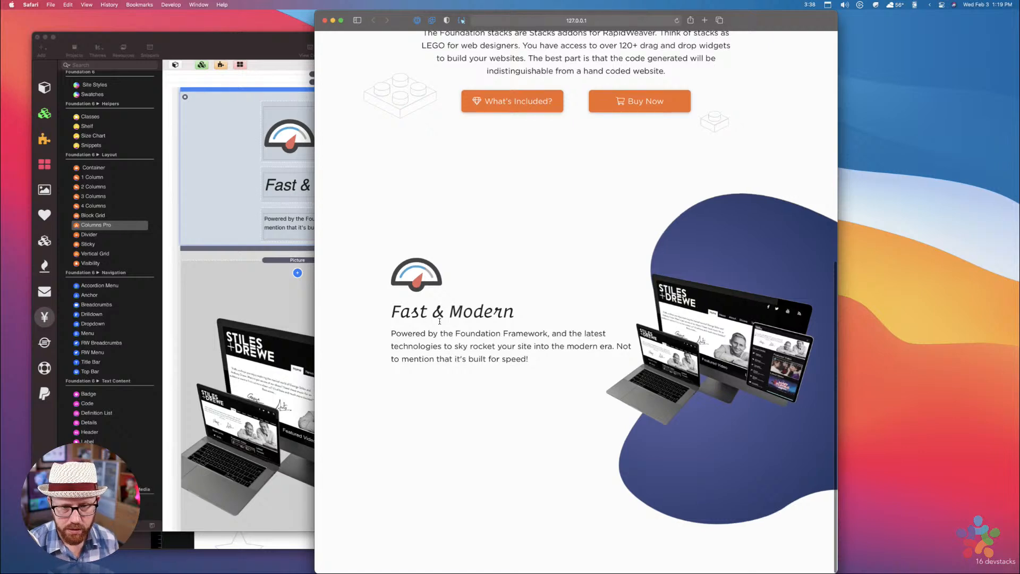
Examine how the indented Fast & Modern text lines up with the section above it in the preview
scroll(439, 321, up, 3)
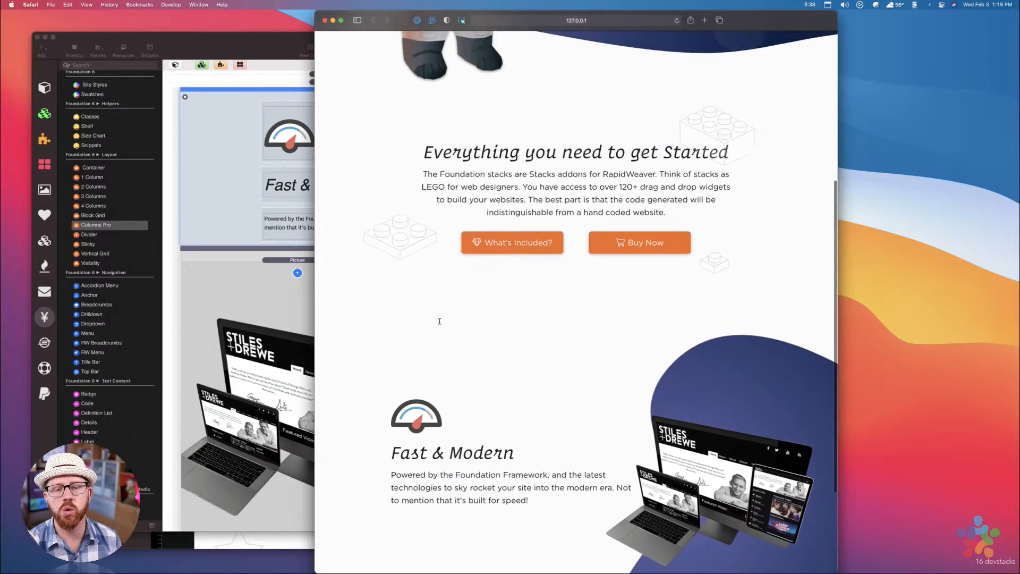
scroll(439, 321, down, 3)
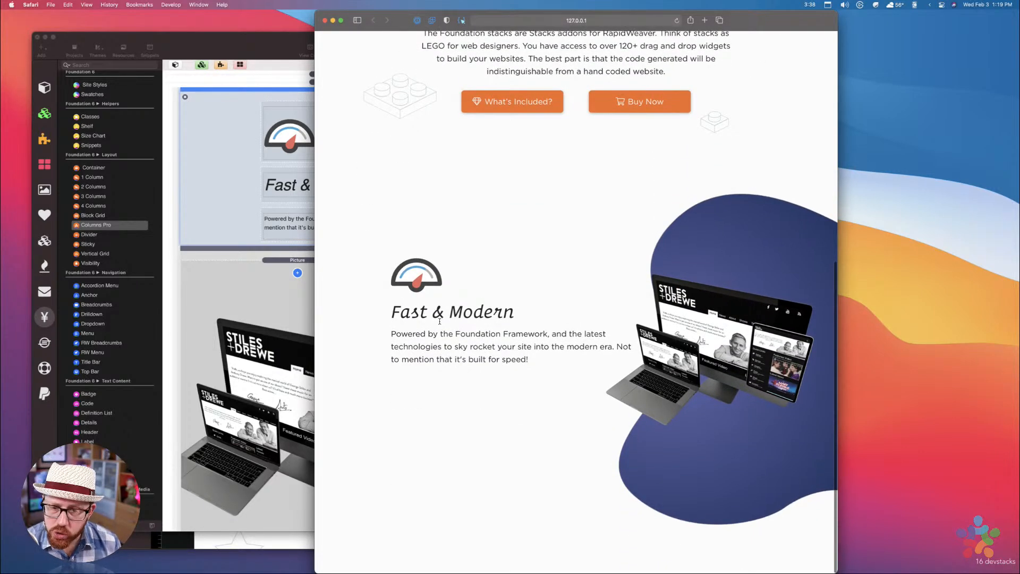
scroll(439, 321, up, 6)
scroll(439, 317, down, 5)
scroll(439, 316, down, 1)
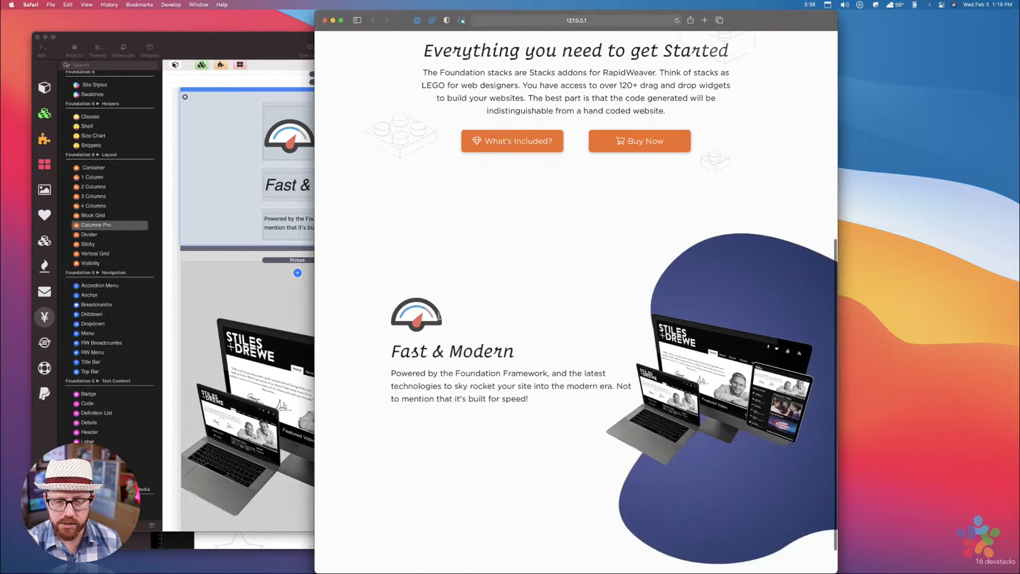
scroll(439, 314, up, 5)
scroll(439, 314, down, 5)
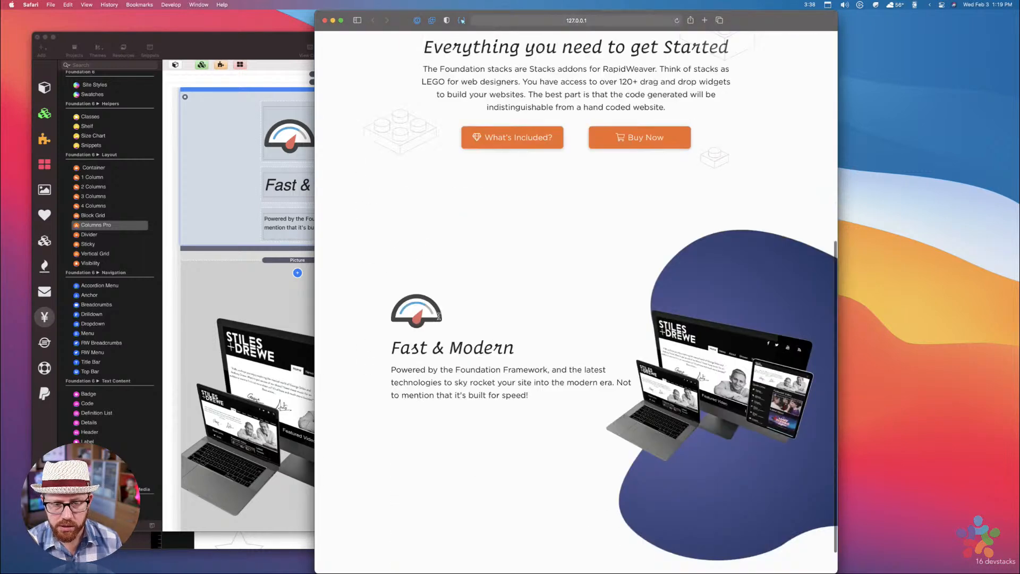
Return to RapidWeaver and consult the Size Chart for the available spacing sizes, closing it when done
click(273, 34)
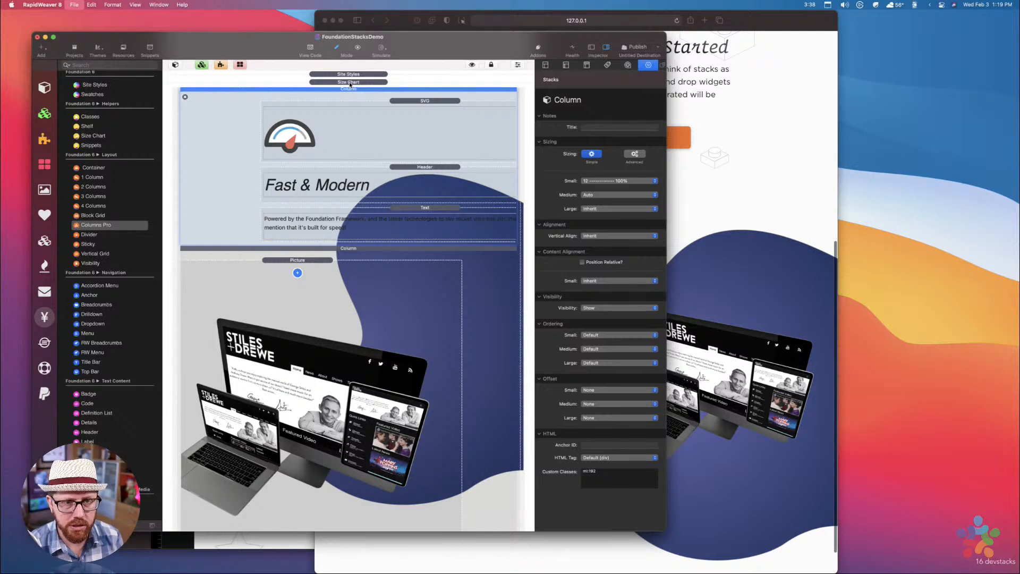
click(349, 82)
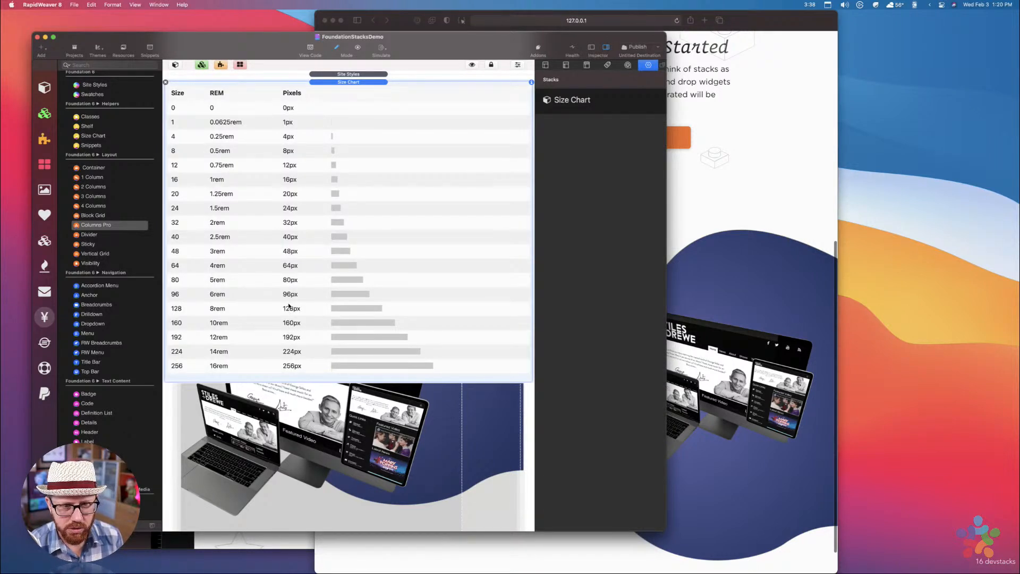
double_click(327, 82)
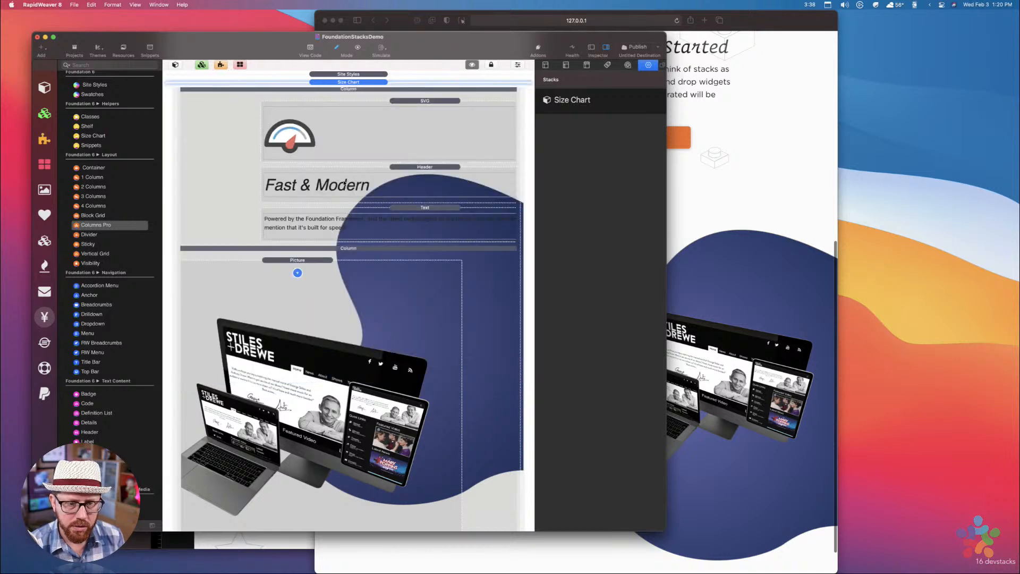
Set the first Columns Pro column's custom class to ml:160 and reload the preview in Safari
click(350, 249)
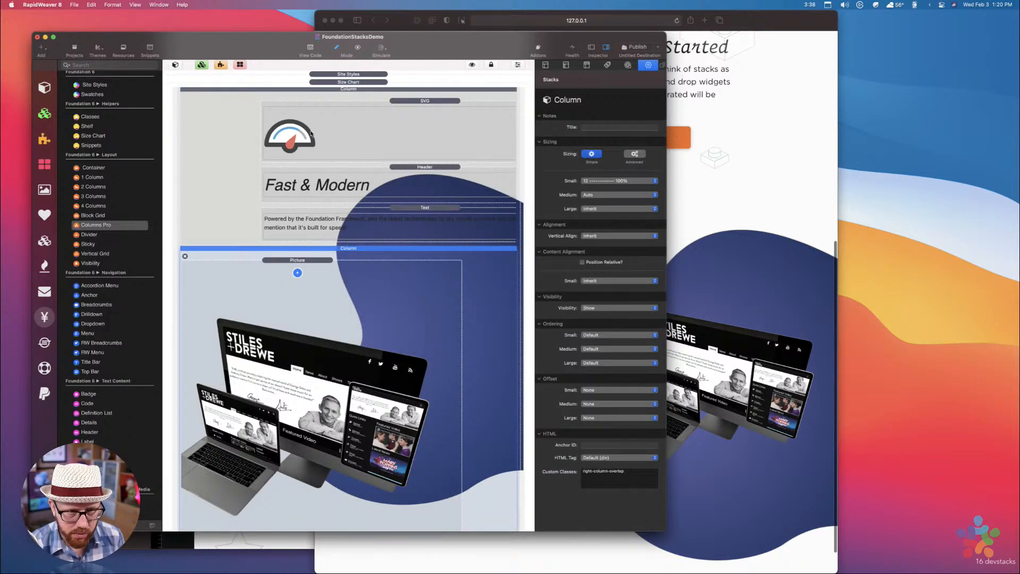
click(318, 89)
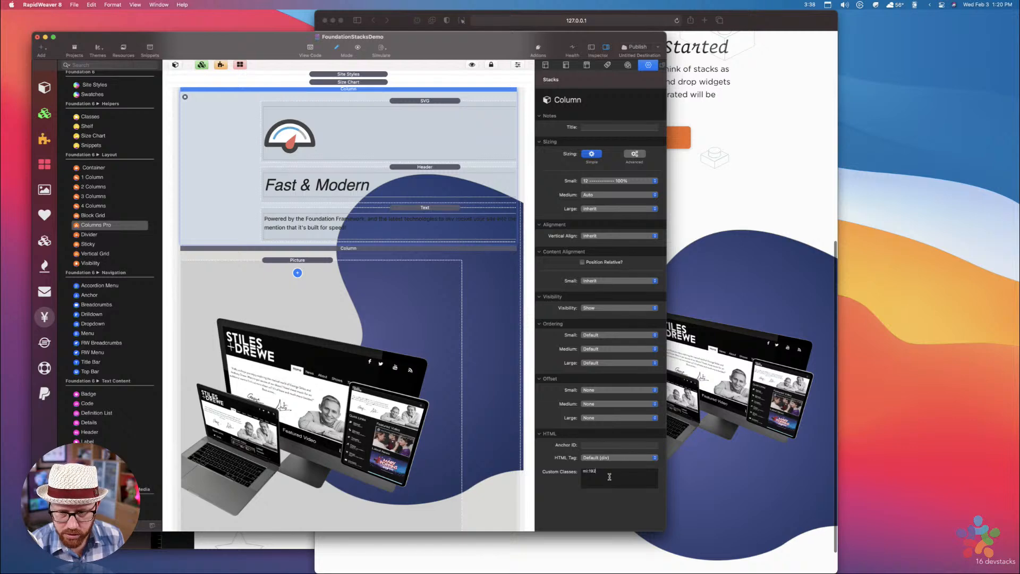
text(60)
key(super+Tab)
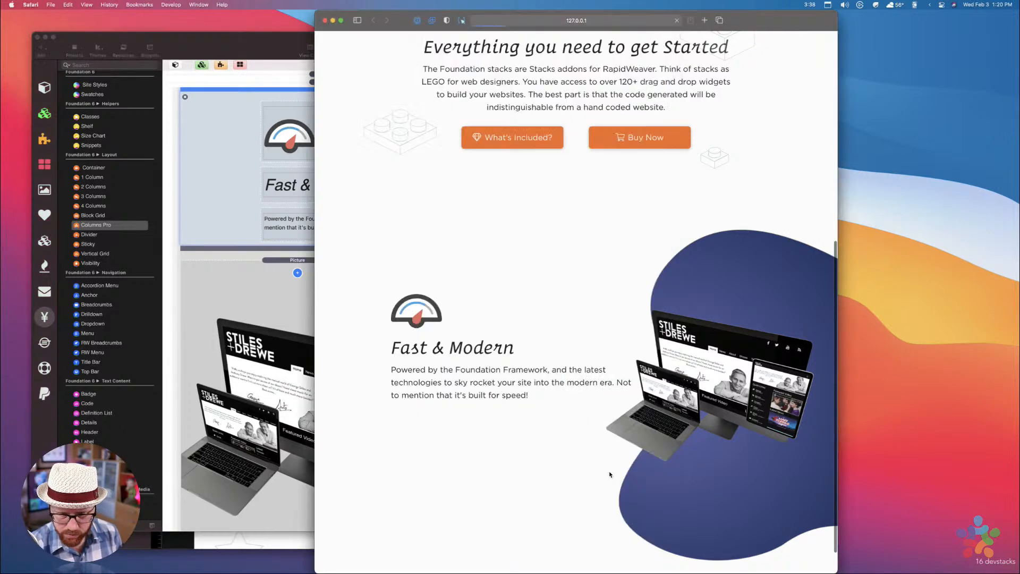
key(super+r)
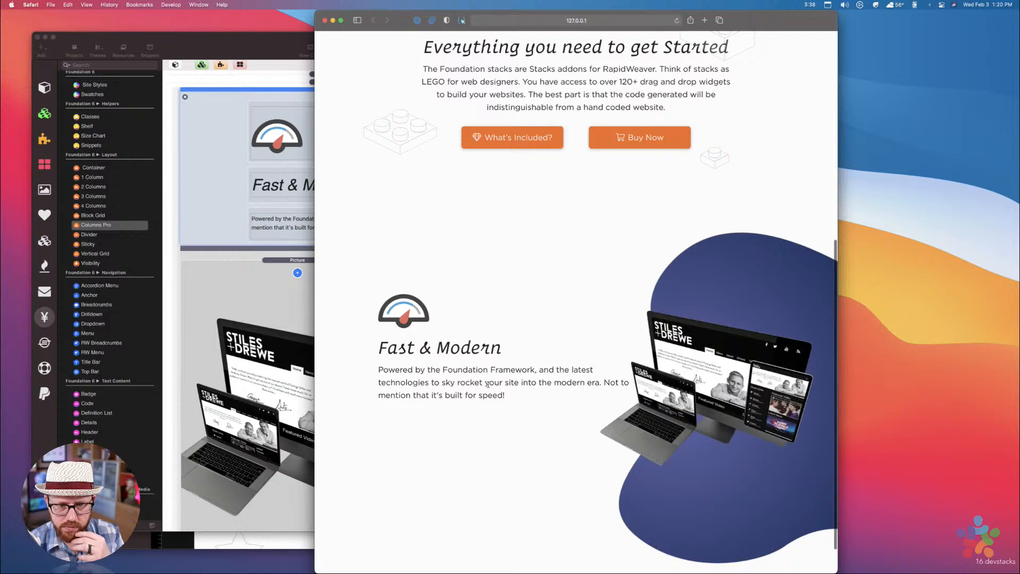
Review the Fast & Modern section's spacing in the preview, widen the Safari window slightly, and return to RapidWeaver
scroll(494, 382, up, 5)
scroll(489, 384, down, 5)
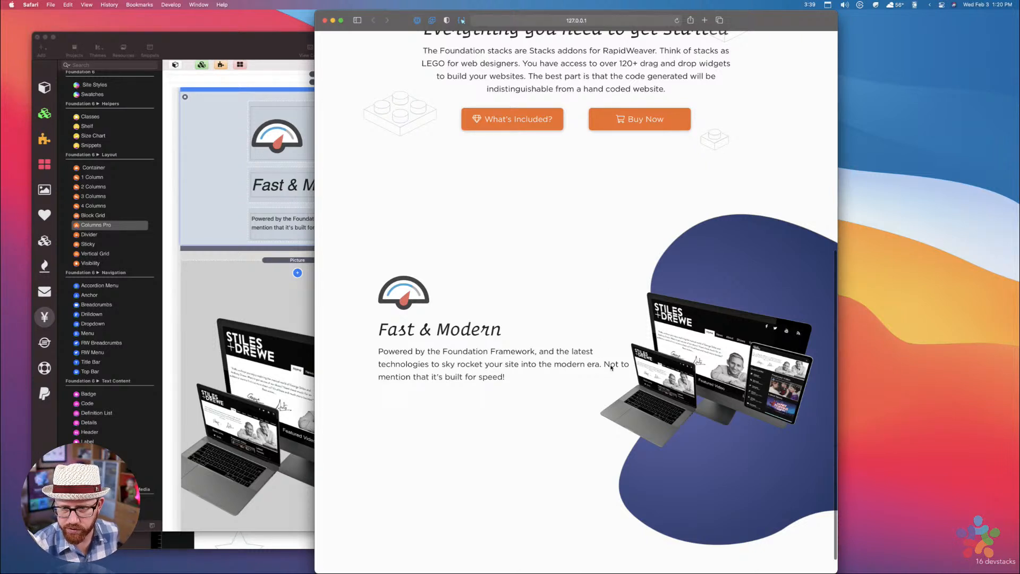
scroll(545, 373, up, 1)
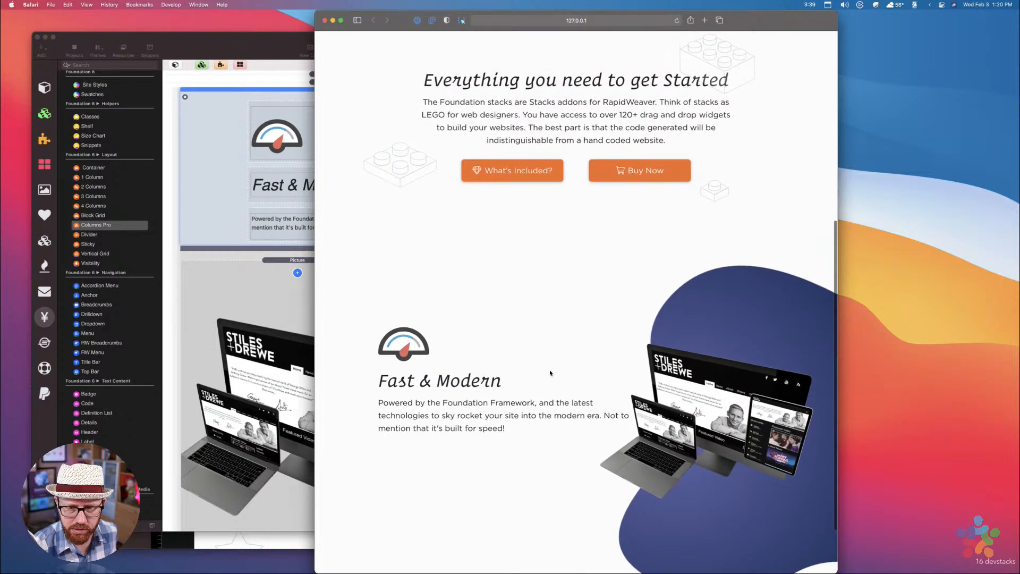
scroll(546, 373, down, 2)
scroll(546, 372, up, 1)
mouse_move(836, 211)
mouse_down()
mouse_move(931, 206)
mouse_move(810, 202)
mouse_move(845, 203)
mouse_up()
click(265, 269)
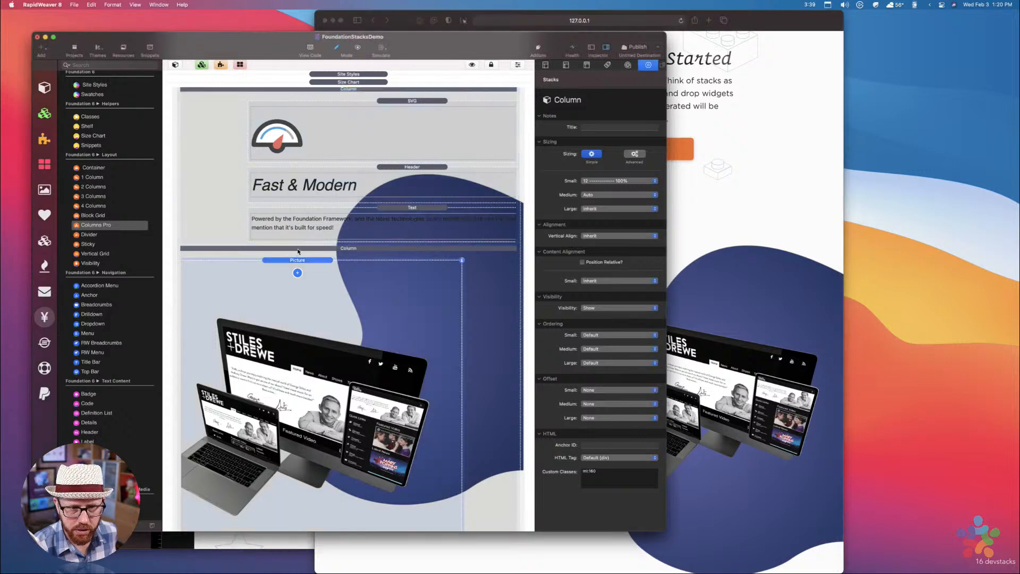
Set the left margin of the right-column-overlap swatch in Site Styles to -96px and check the reloaded page in Safari
click(301, 249)
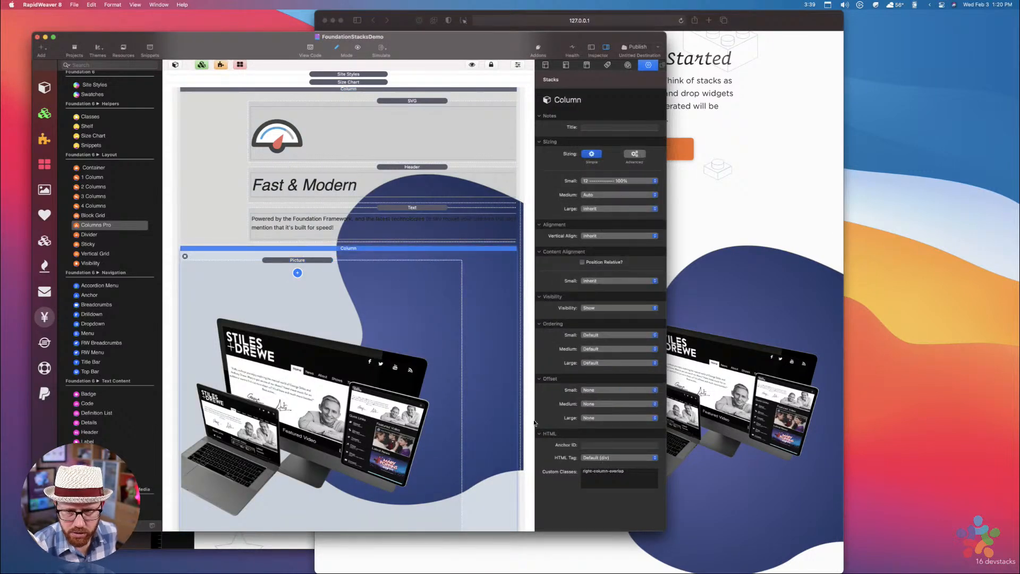
scroll(425, 325, up, 4)
scroll(425, 324, up, 5)
click(346, 75)
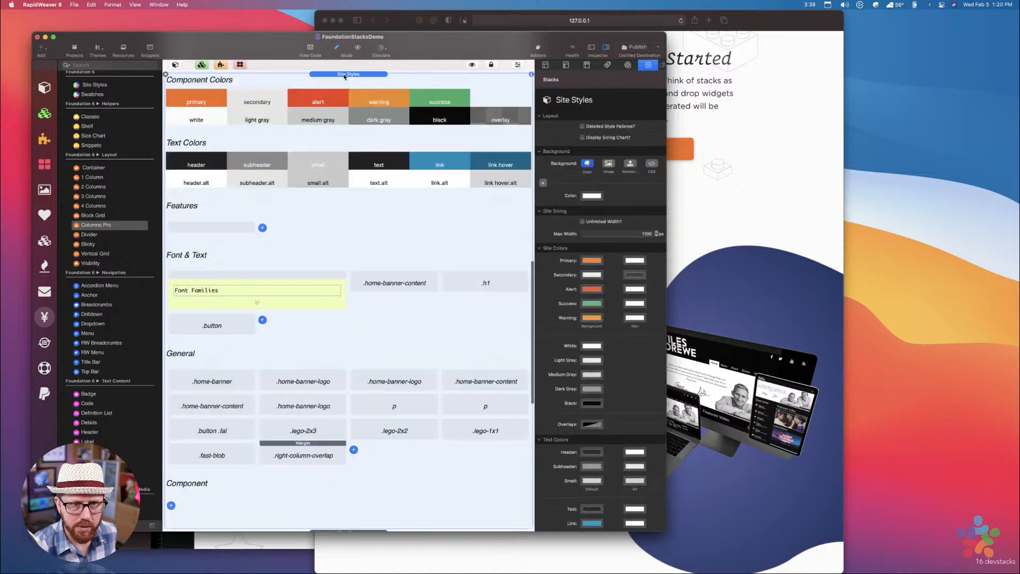
click(315, 458)
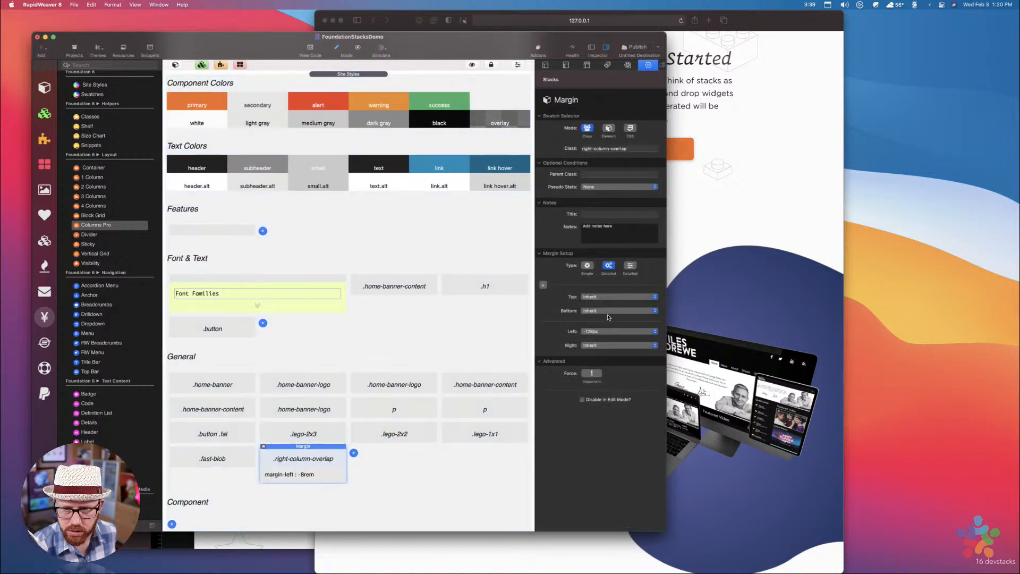
click(603, 331)
click(602, 339)
key(super+Tab)
key(super+r)
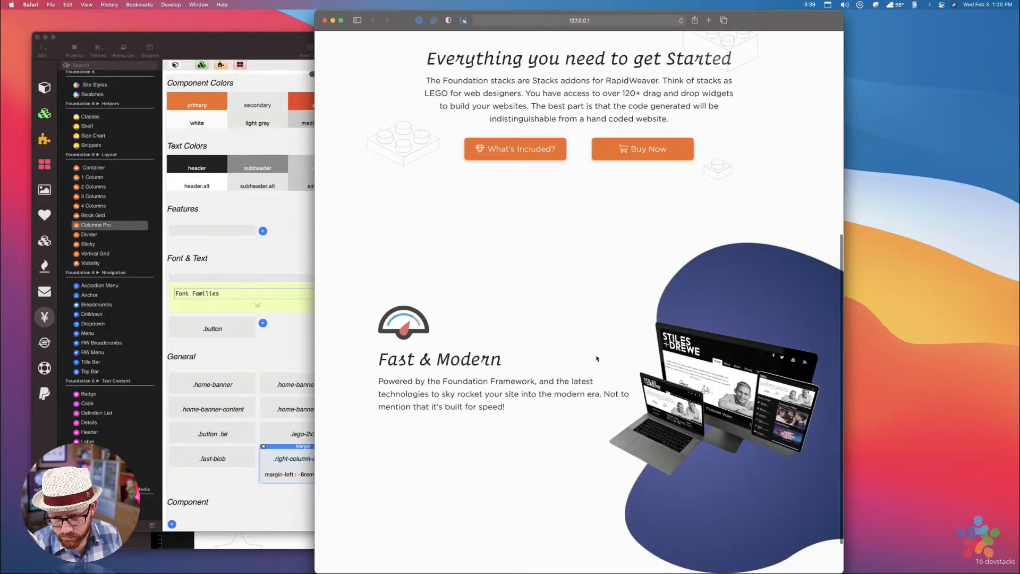
scroll(597, 359, down, 2)
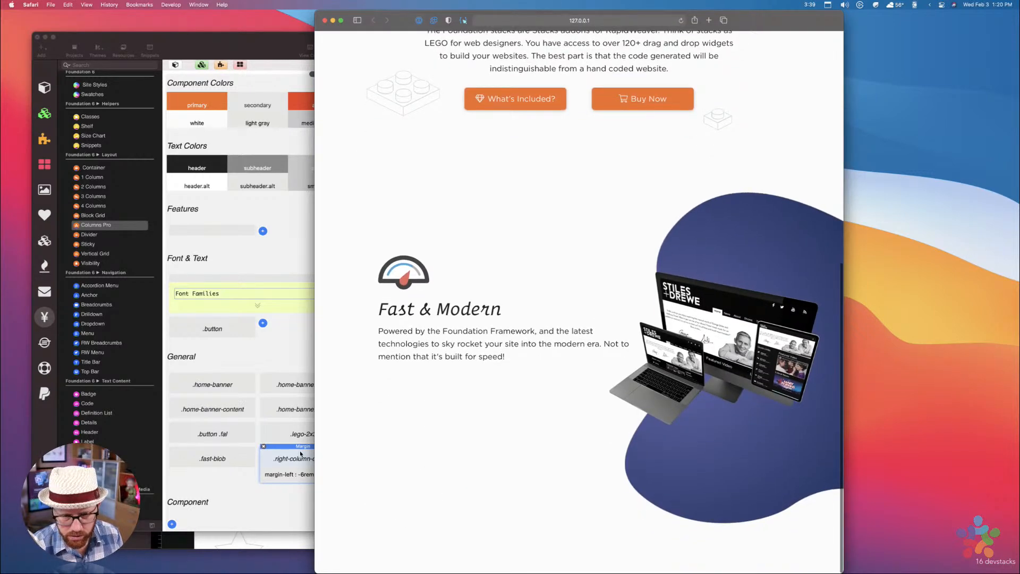
Return to RapidWeaver, set the right-column-overlap swatch's left margin to -80px, and reload the preview in Safari
click(301, 454)
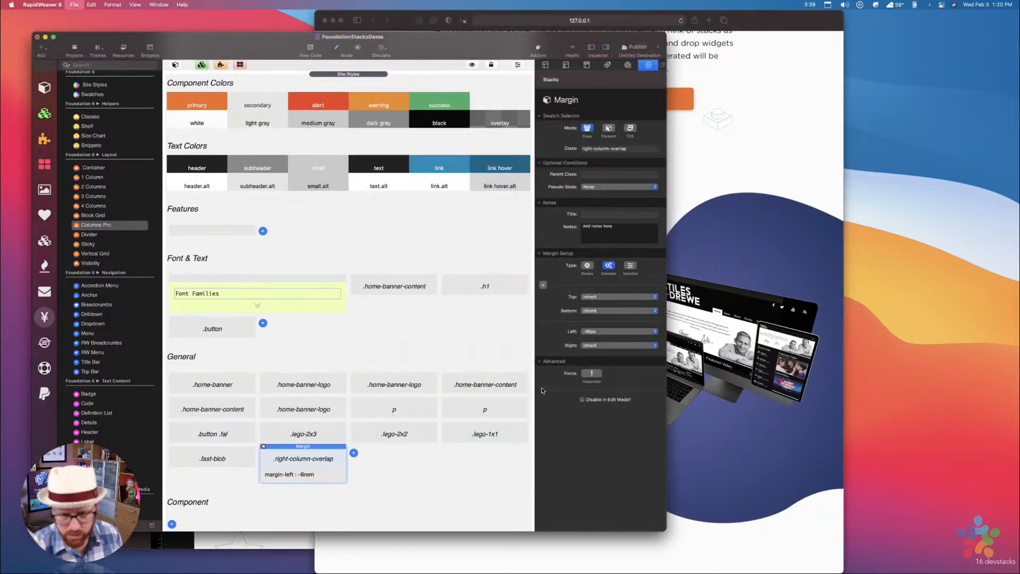
click(599, 331)
click(597, 340)
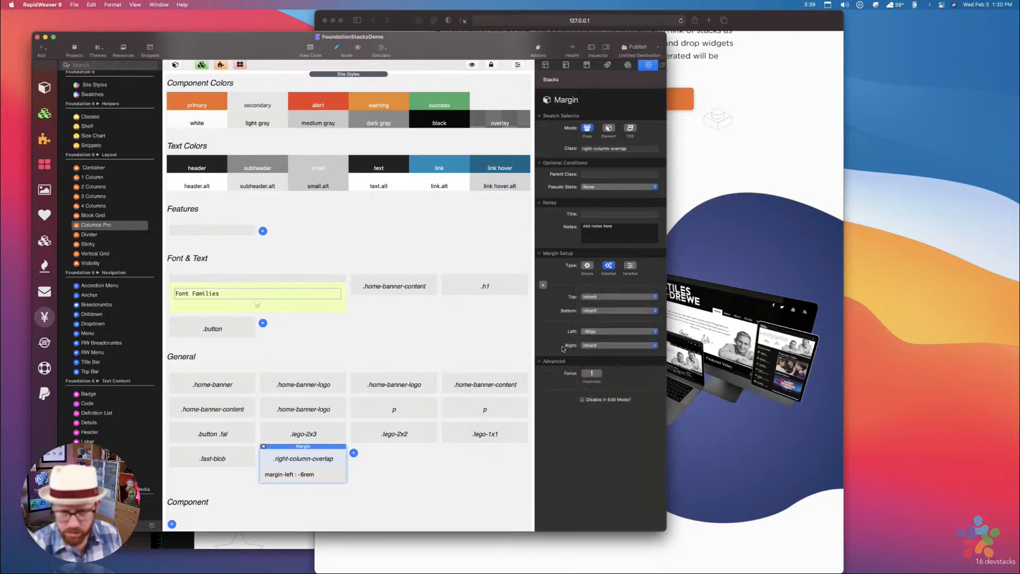
key(super+shift+r)
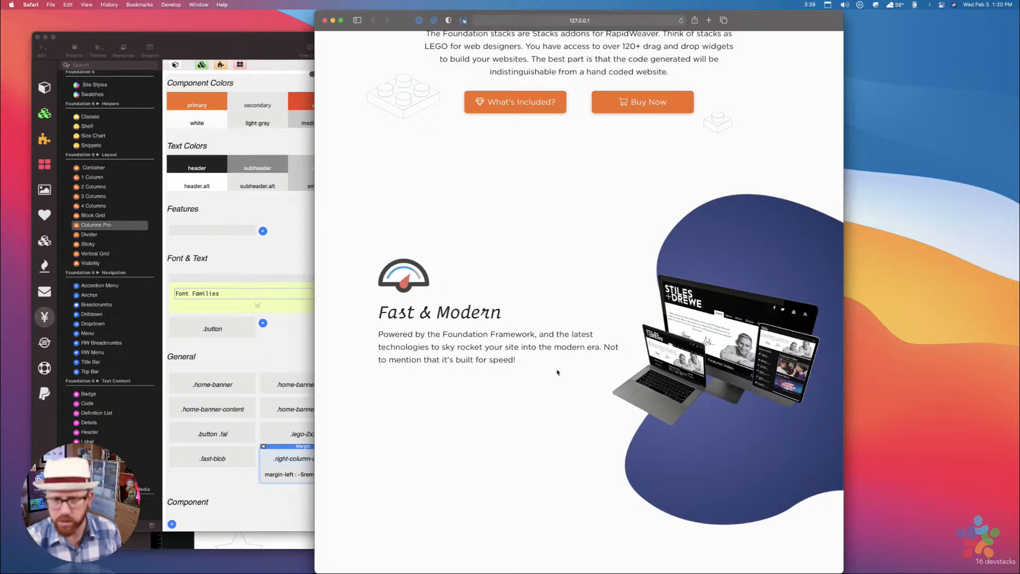
scroll(558, 376, down, 1)
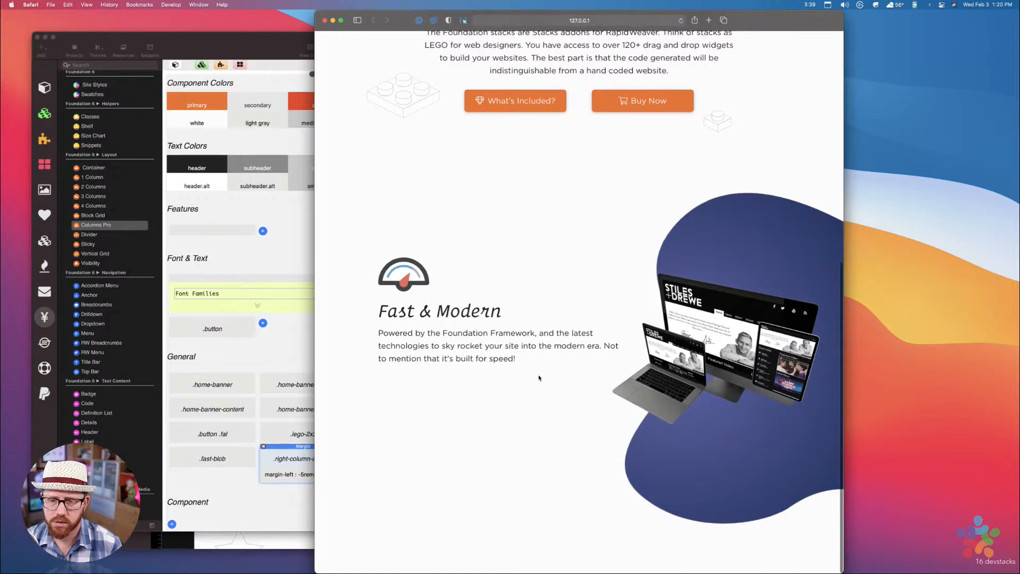
Review the page from the hero banner down to the Fast & Modern section, examining the spacing between text and picture
scroll(517, 345, up, 4)
scroll(517, 345, down, 4)
scroll(516, 345, up, 4)
scroll(517, 345, down, 4)
scroll(516, 346, up, 5)
scroll(516, 346, down, 5)
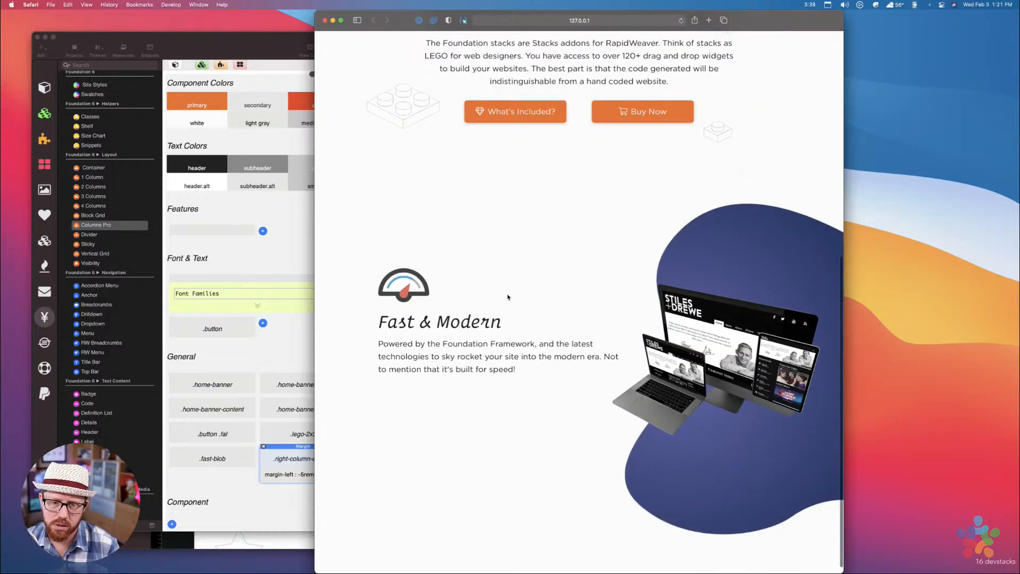
scroll(508, 297, up, 10)
scroll(508, 297, down, 9)
scroll(508, 297, down, 2)
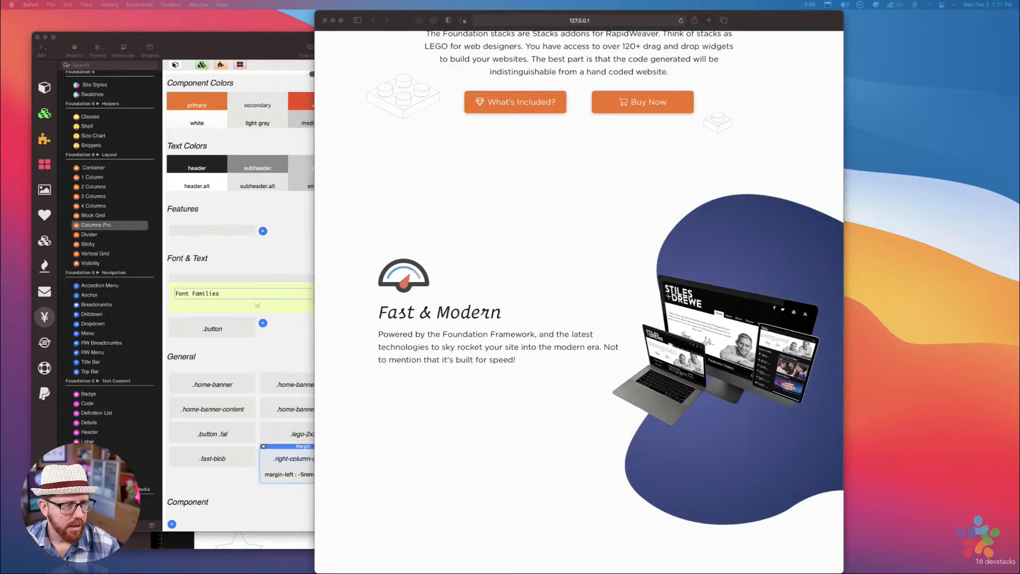
scroll(578, 198, up, 1)
scroll(592, 191, down, 1)
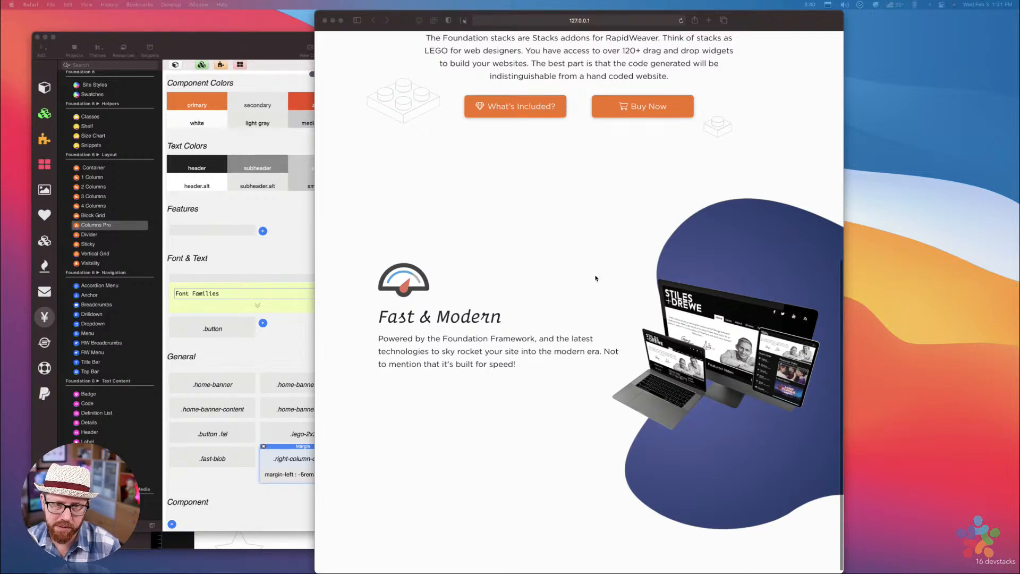
scroll(638, 293, up, 10)
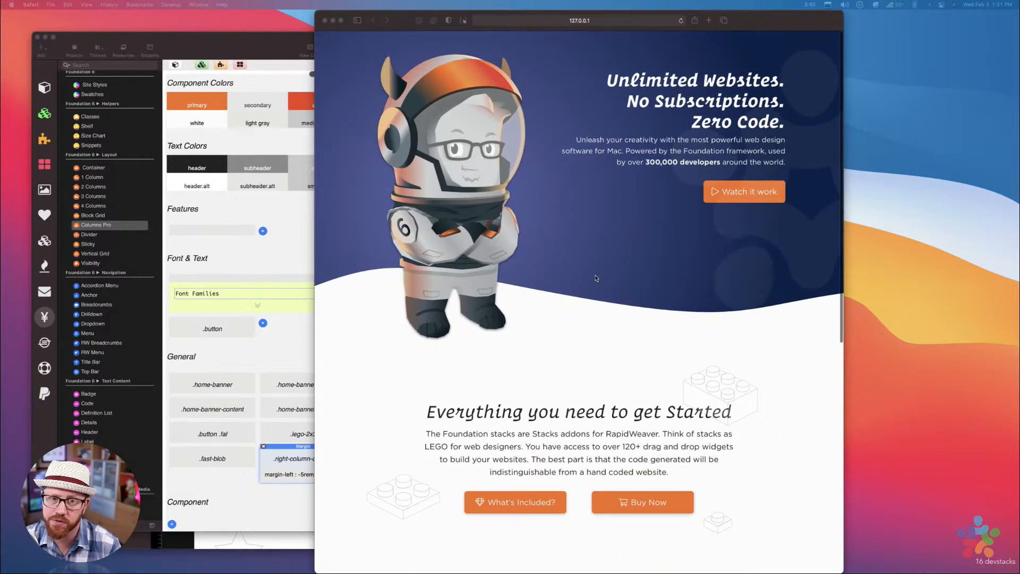
scroll(596, 278, down, 6)
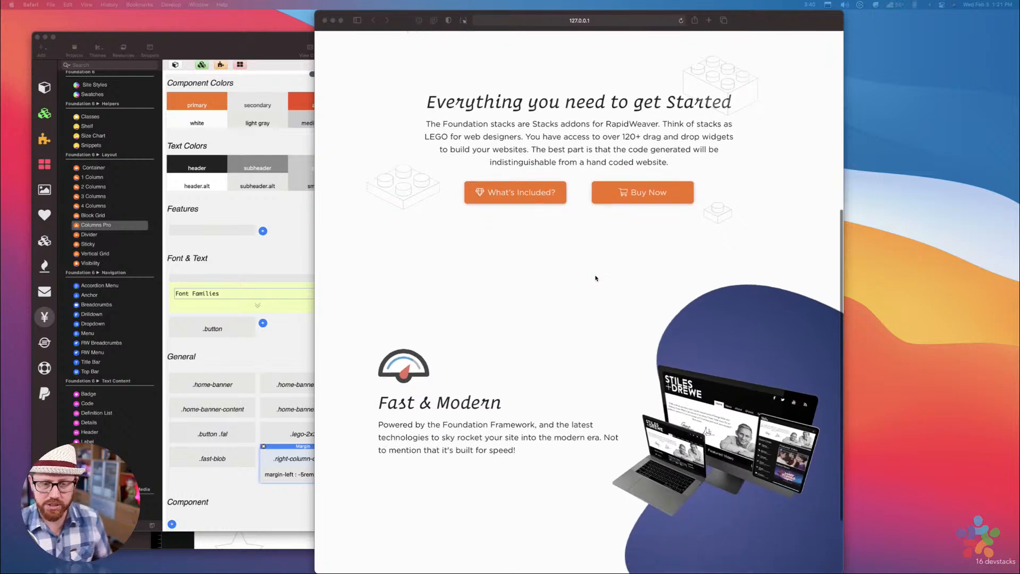